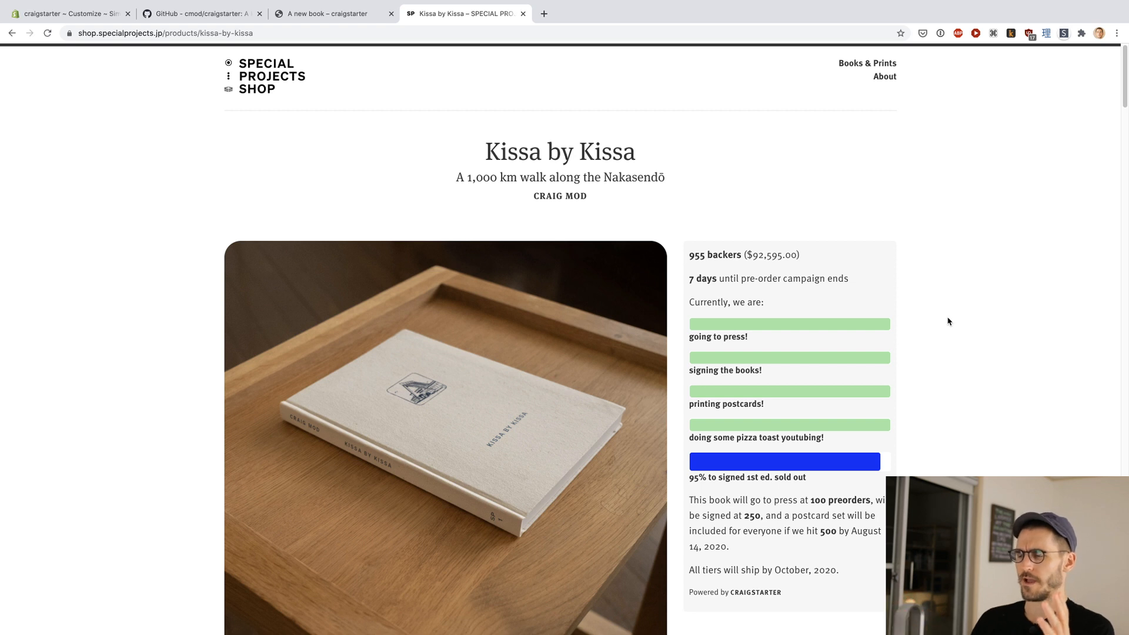
Step: Open the Koya Bound product from the shop's home page and view its colour options and the open-book gallery photo
{"action": "left_click", "coordinate": [271, 80]}
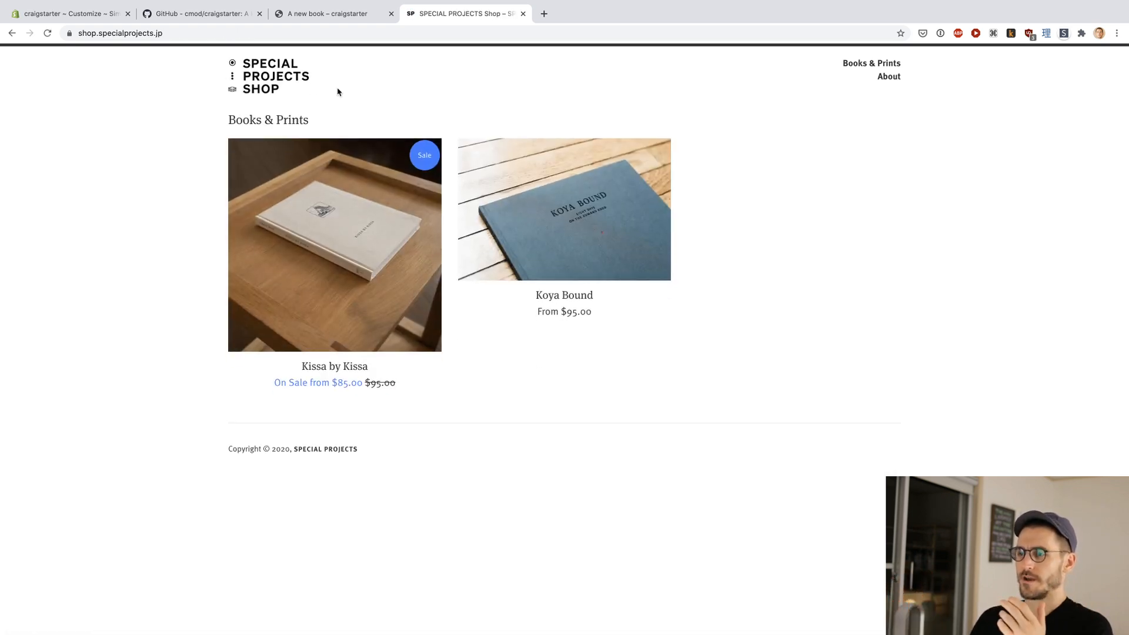
{"action": "left_click", "coordinate": [519, 170]}
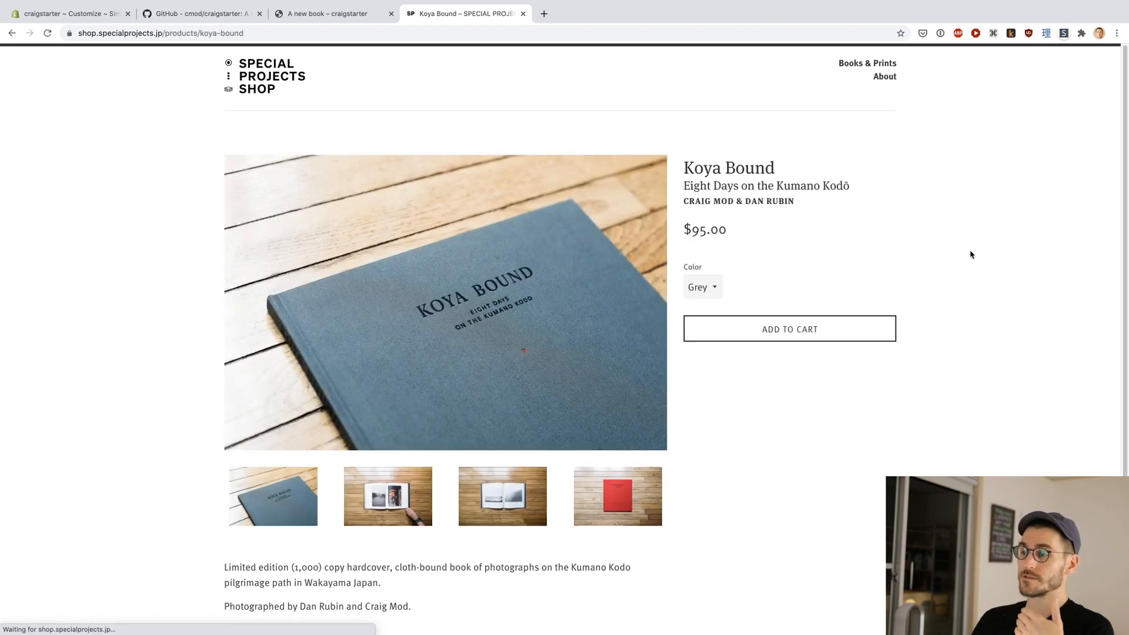
{"action": "left_click", "coordinate": [713, 287]}
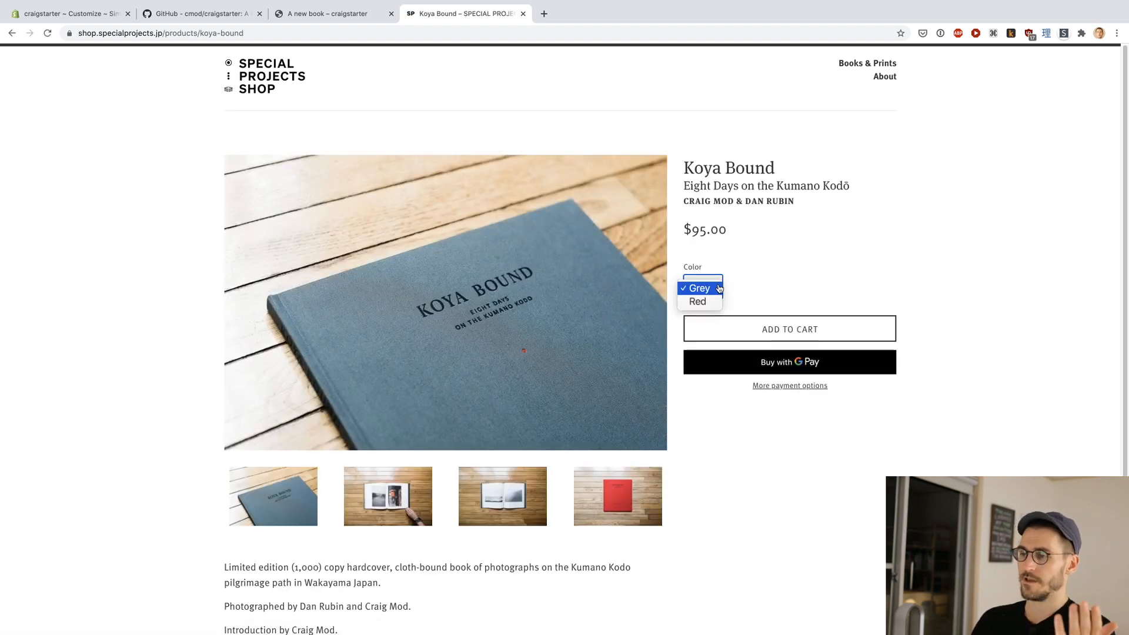
{"action": "left_click", "coordinate": [783, 272]}
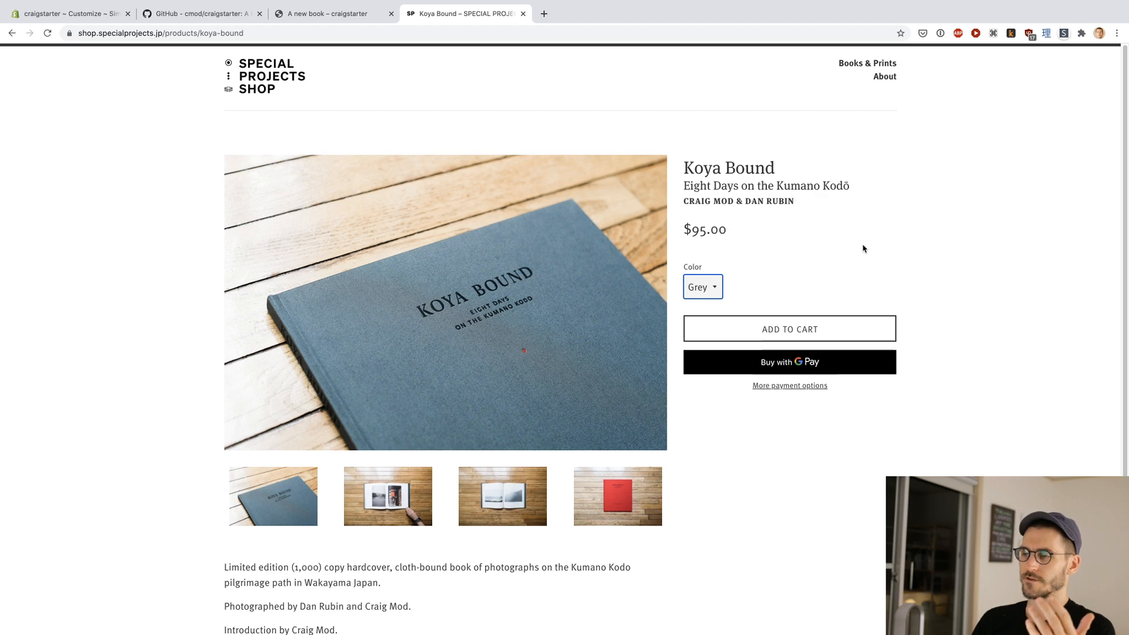
{"action": "left_click", "coordinate": [473, 486]}
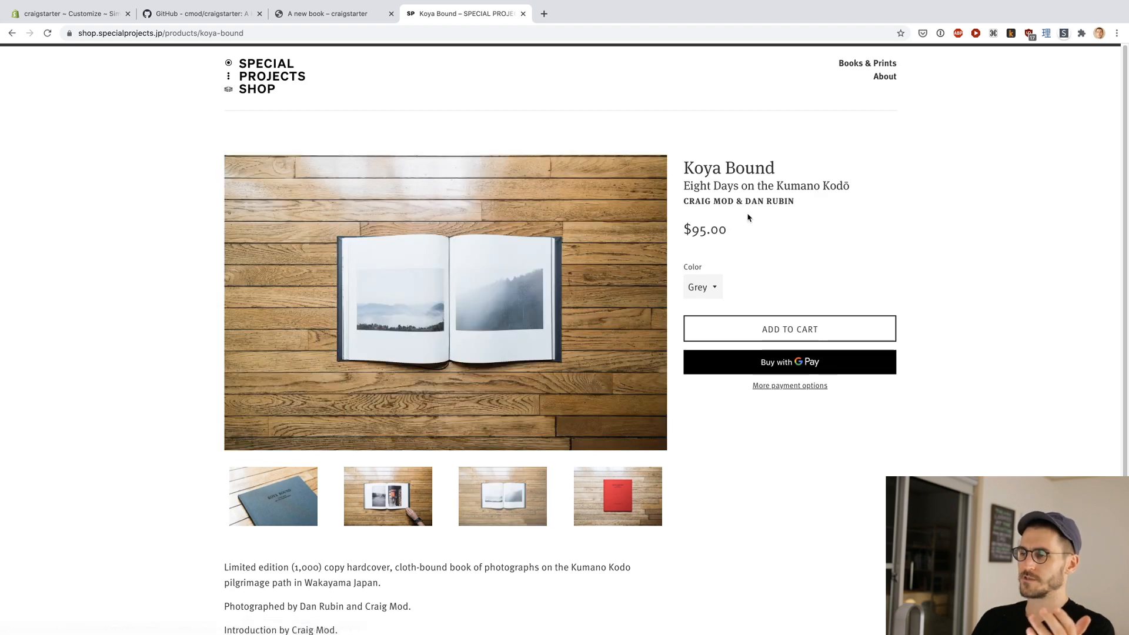
Step: Return to the shop's home page, open the Kissa by Kissa product, and examine its campaign goals and tier list
{"action": "left_click", "coordinate": [262, 78]}
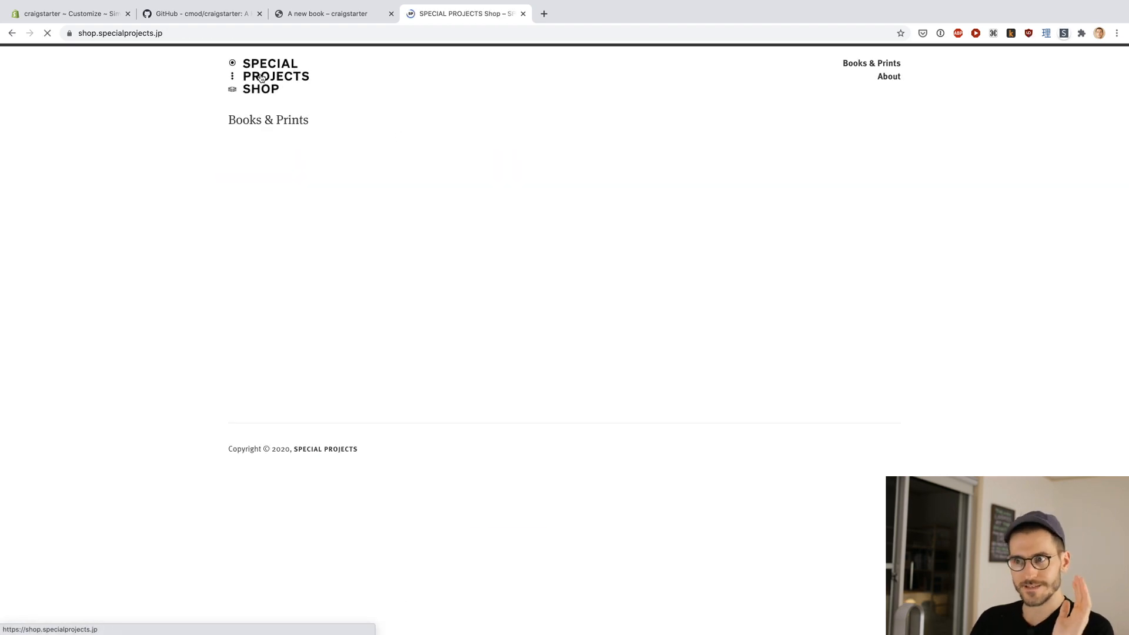
{"action": "left_click", "coordinate": [341, 248]}
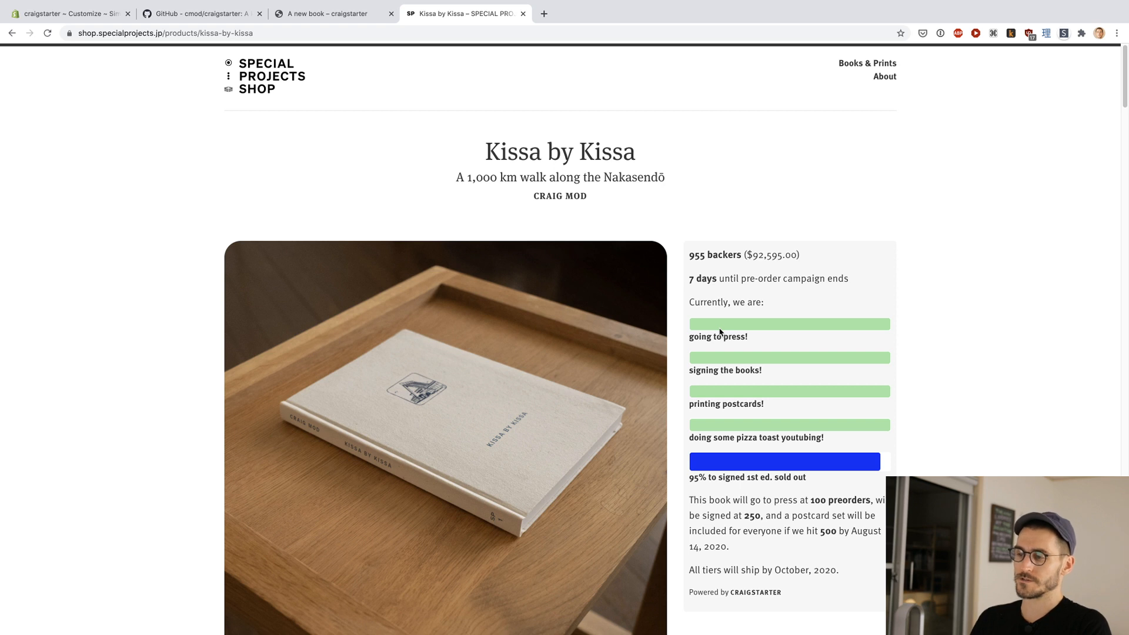
{"action": "scroll", "coordinate": [775, 329], "scroll_direction": "down", "scroll_amount": 2}
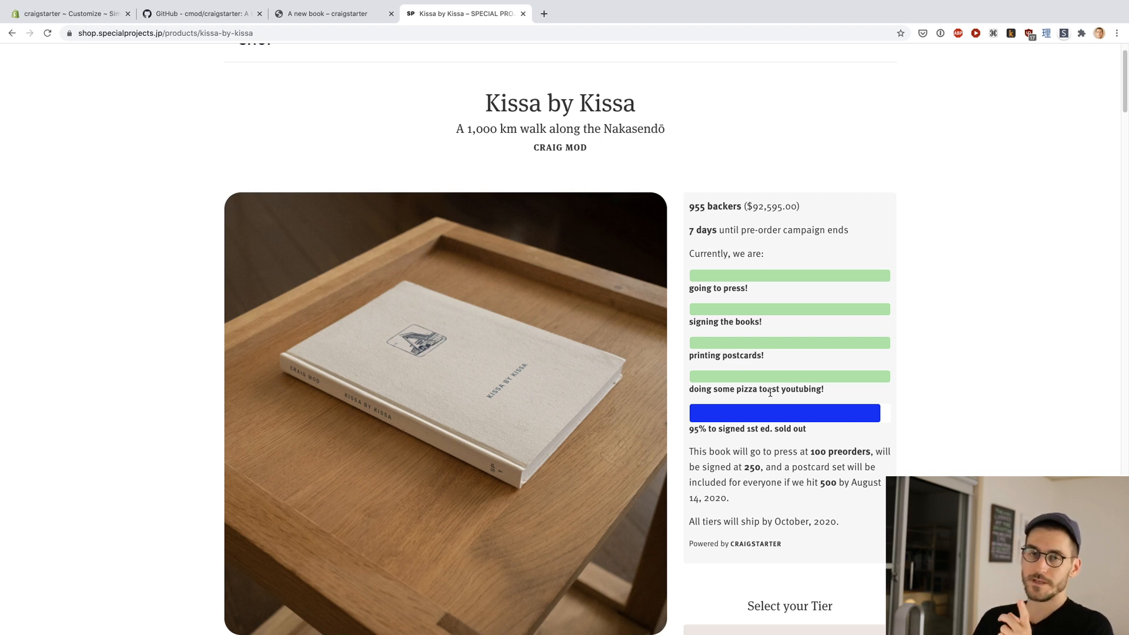
{"action": "scroll", "coordinate": [889, 385], "scroll_direction": "down", "scroll_amount": 1}
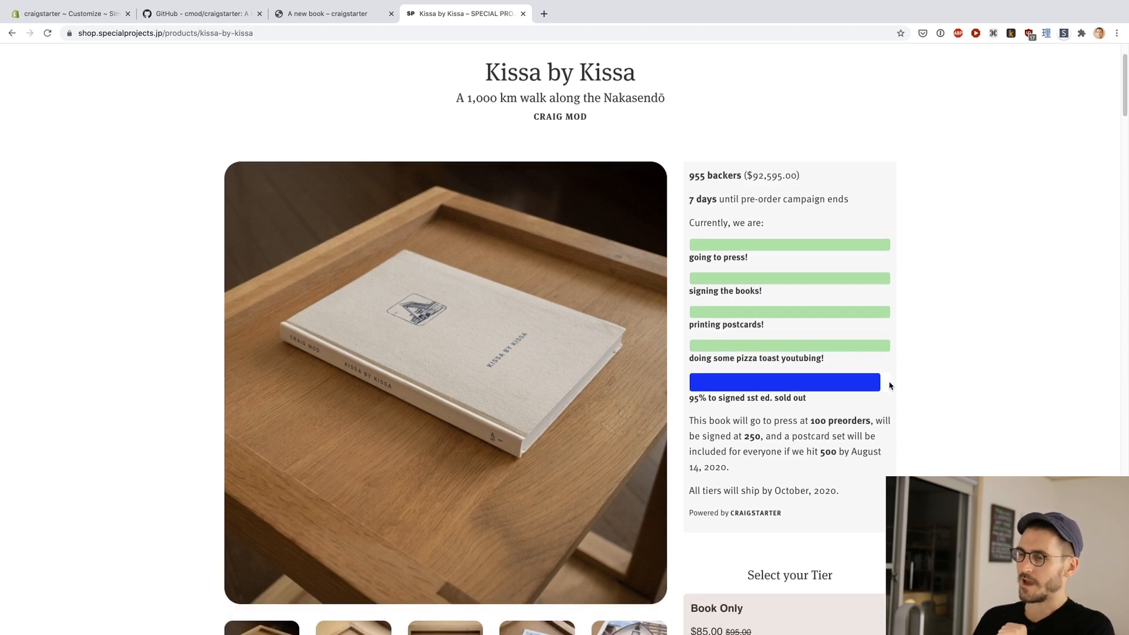
{"action": "scroll", "coordinate": [933, 360], "scroll_direction": "down", "scroll_amount": 4}
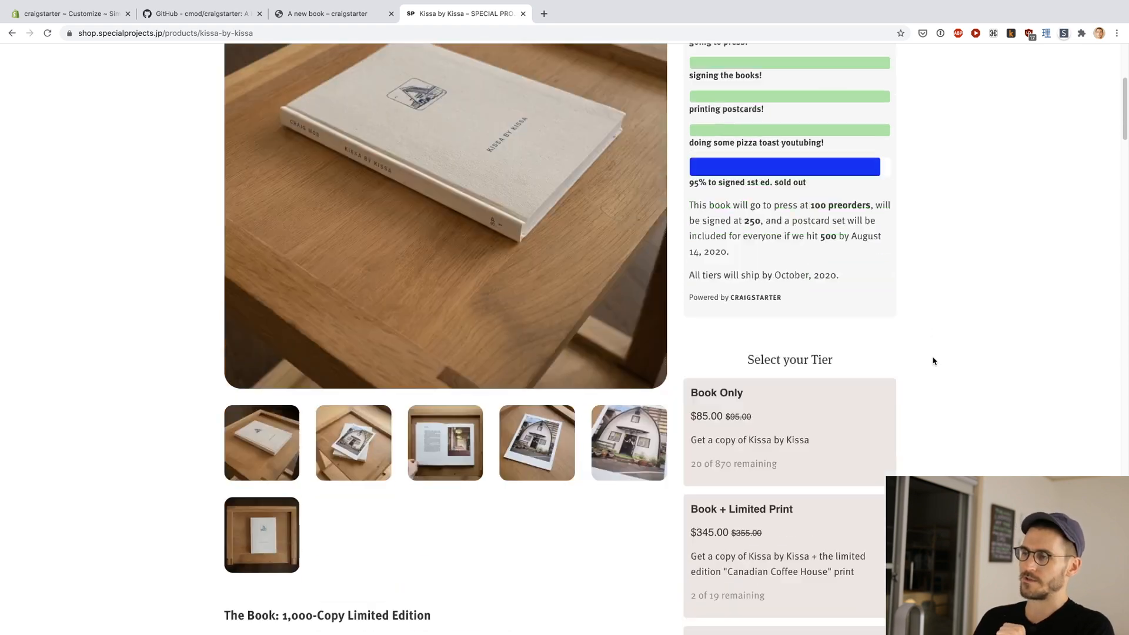
{"action": "scroll", "coordinate": [932, 360], "scroll_direction": "up", "scroll_amount": 3}
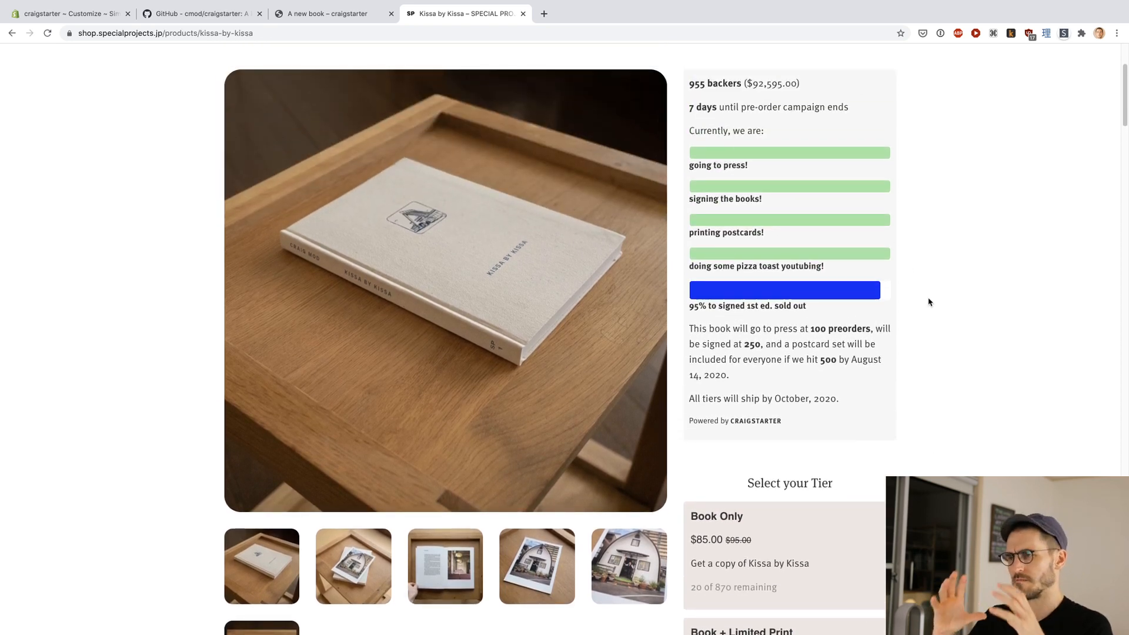
{"action": "scroll", "coordinate": [928, 302], "scroll_direction": "down", "scroll_amount": 1}
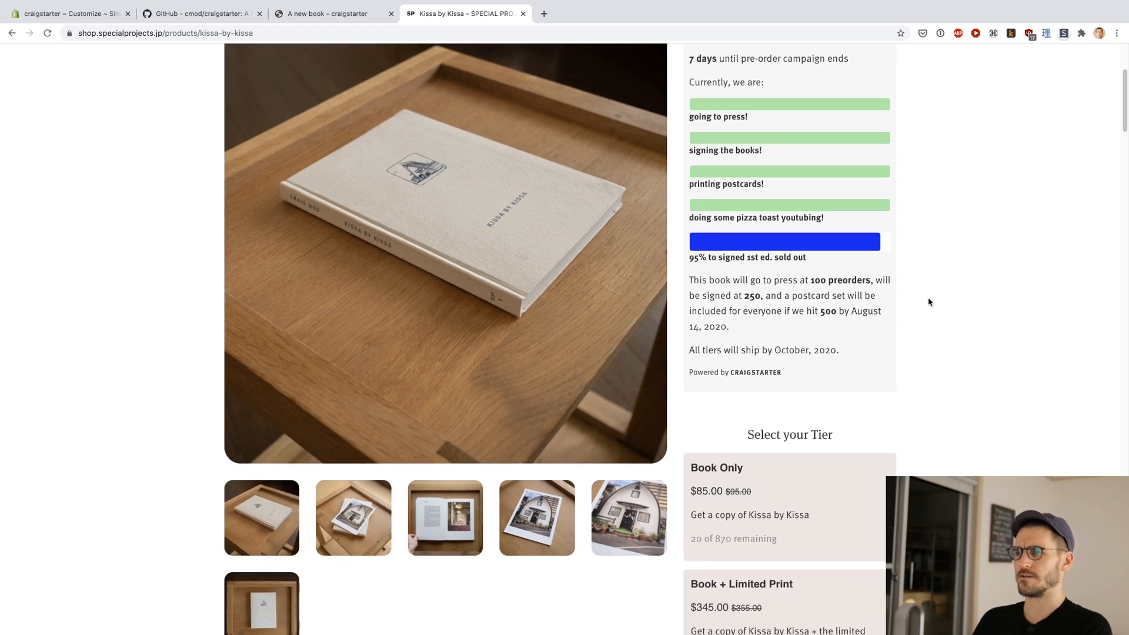
{"action": "scroll", "coordinate": [928, 301], "scroll_direction": "up", "scroll_amount": 1}
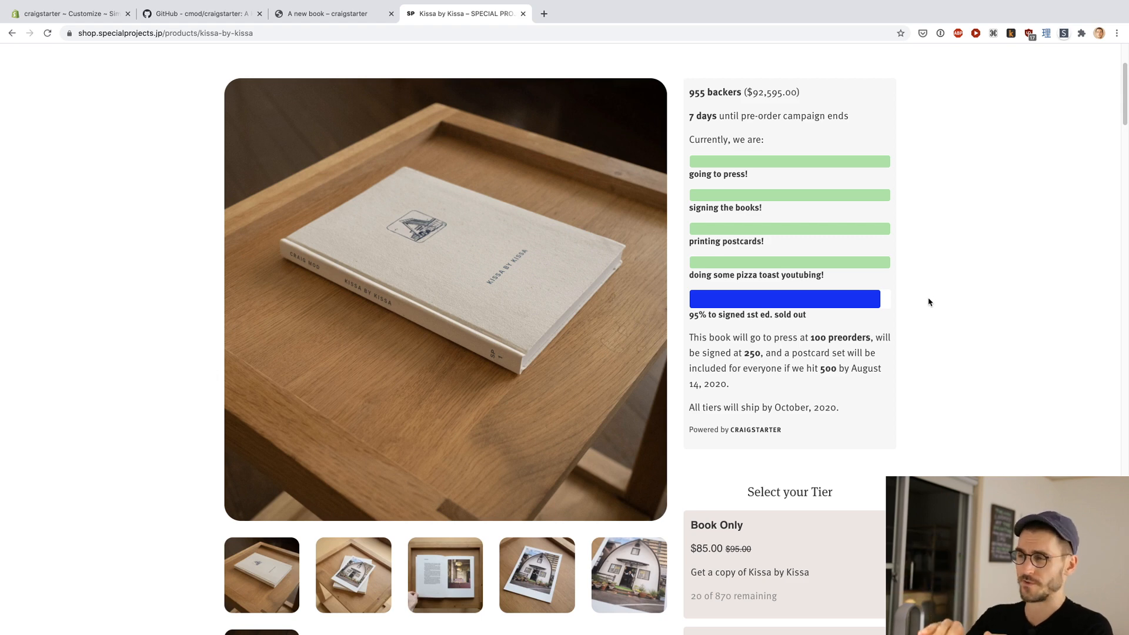
{"action": "scroll", "coordinate": [928, 302], "scroll_direction": "down", "scroll_amount": 7}
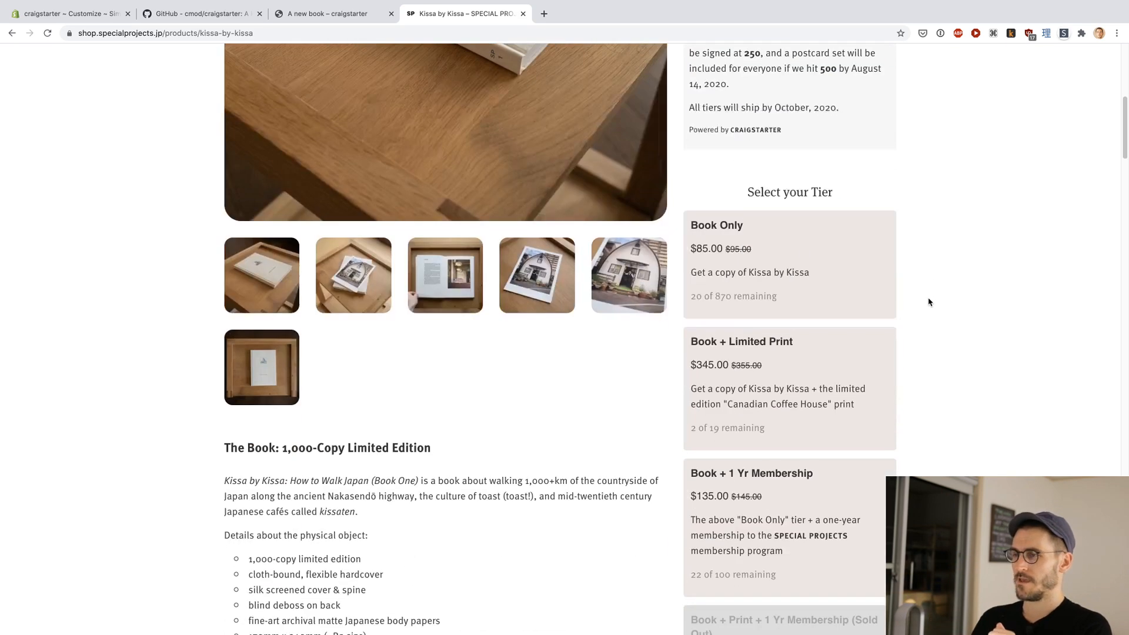
{"action": "scroll", "coordinate": [928, 301], "scroll_direction": "up", "scroll_amount": 1}
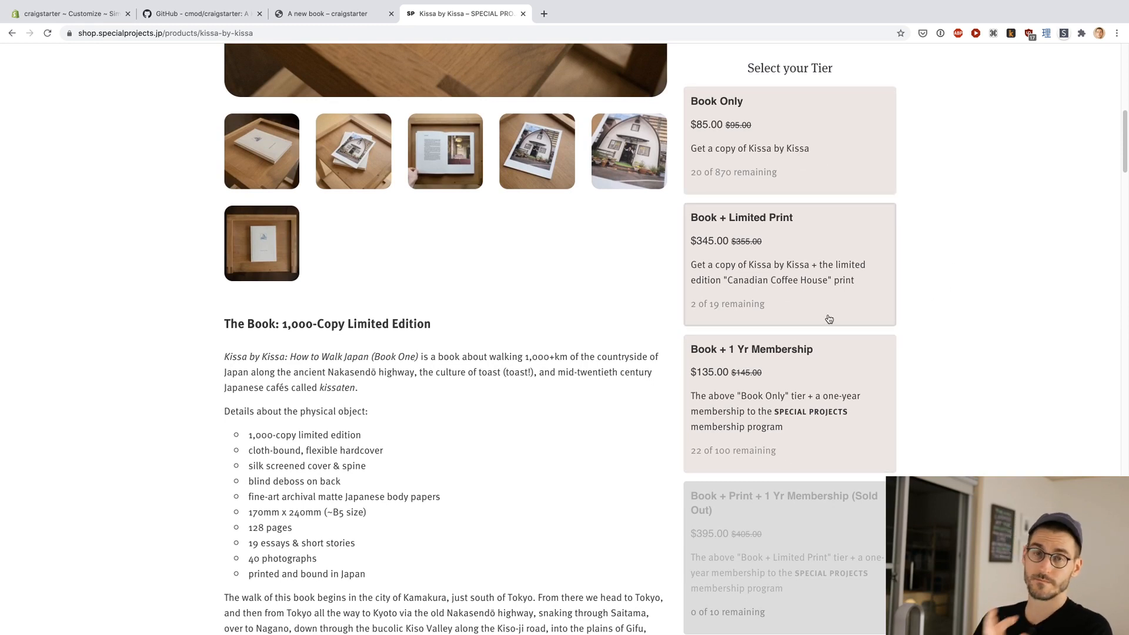
Step: Try selecting the Book Only and Book + Limited Print tiers, and check the remaining tiers and purchase options
{"action": "left_click", "coordinate": [785, 124]}
{"action": "left_click", "coordinate": [791, 245]}
{"action": "scroll", "coordinate": [791, 247], "scroll_direction": "down", "scroll_amount": 2}
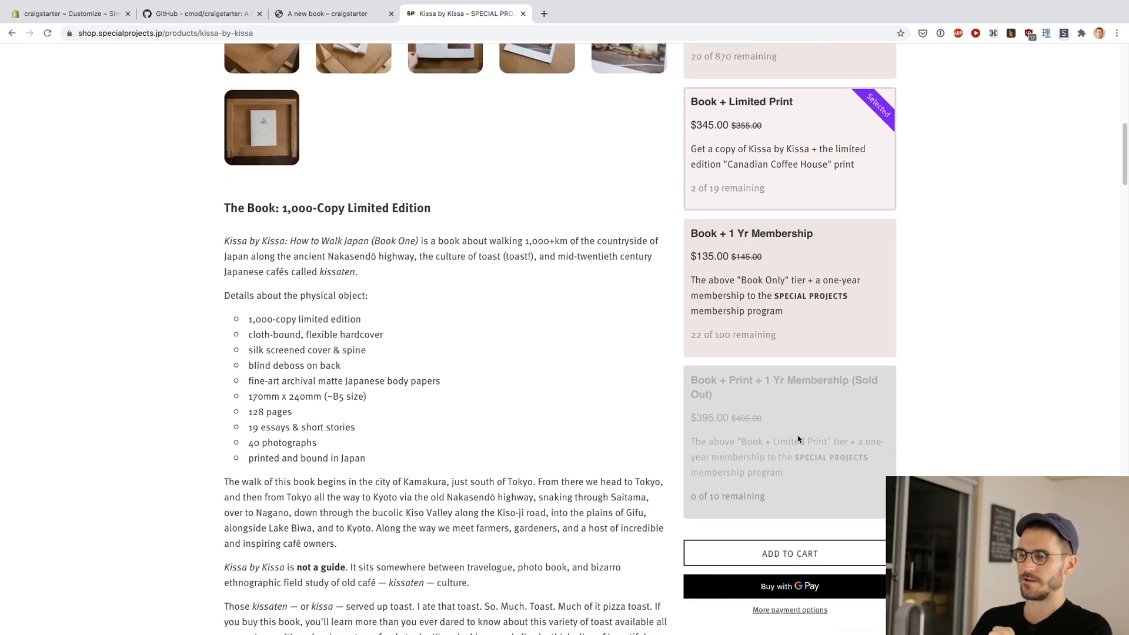
{"action": "scroll", "coordinate": [796, 415], "scroll_direction": "down", "scroll_amount": 1}
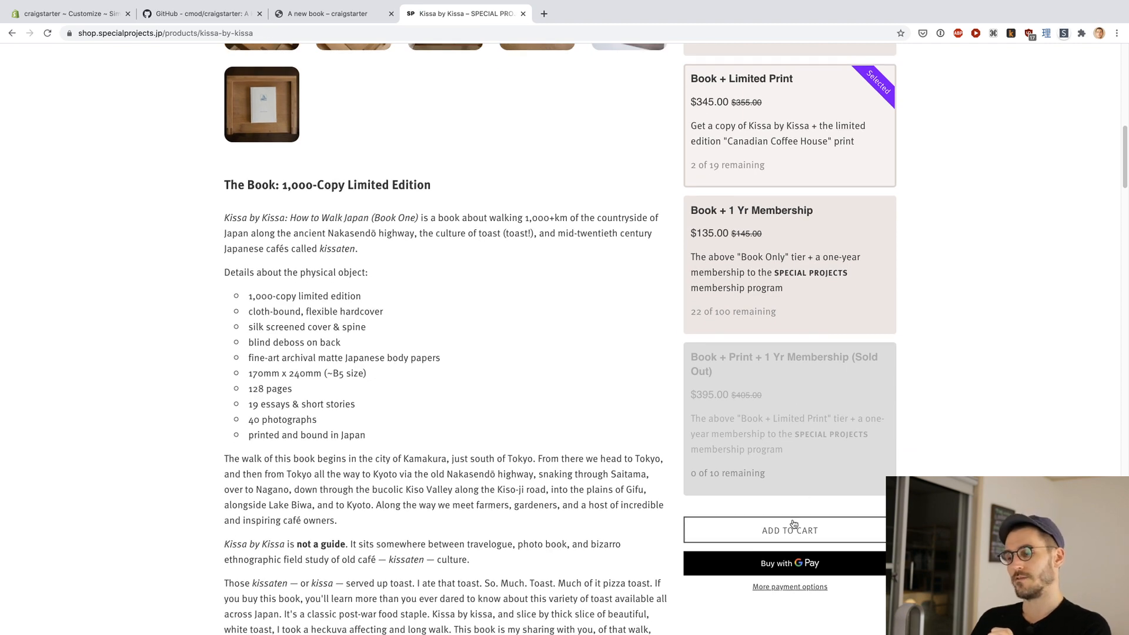
{"action": "scroll", "coordinate": [810, 458], "scroll_direction": "up", "scroll_amount": 1}
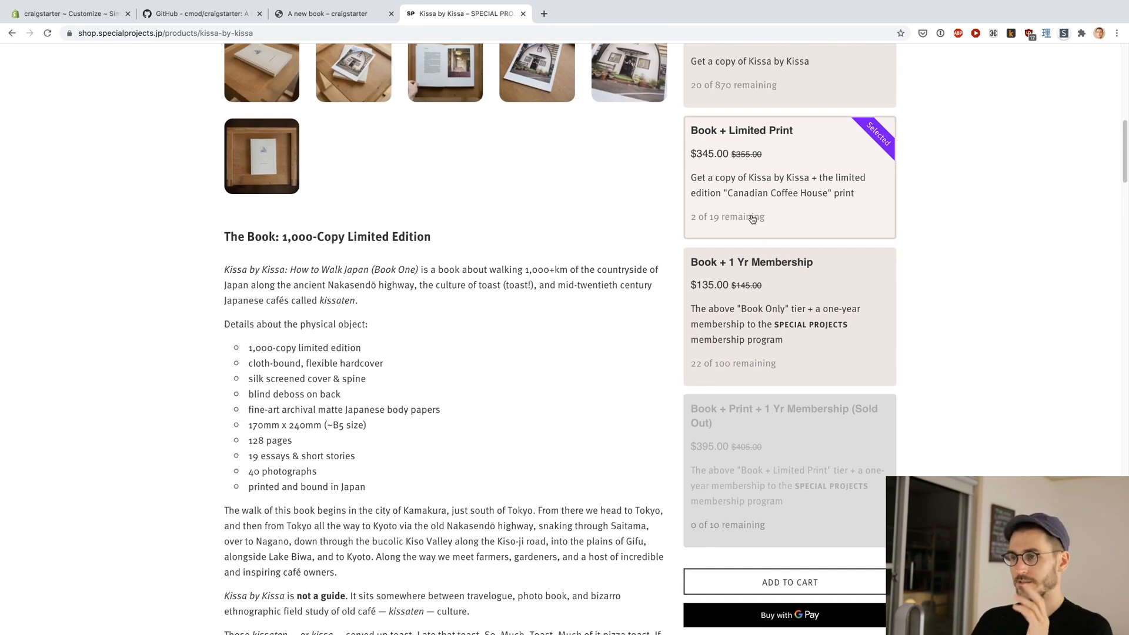
Step: Review the Kissa by Kissa campaign progress section again and reload the product page
{"action": "scroll", "coordinate": [956, 333], "scroll_direction": "up", "scroll_amount": 8}
{"action": "scroll", "coordinate": [955, 333], "scroll_direction": "up", "scroll_amount": 2}
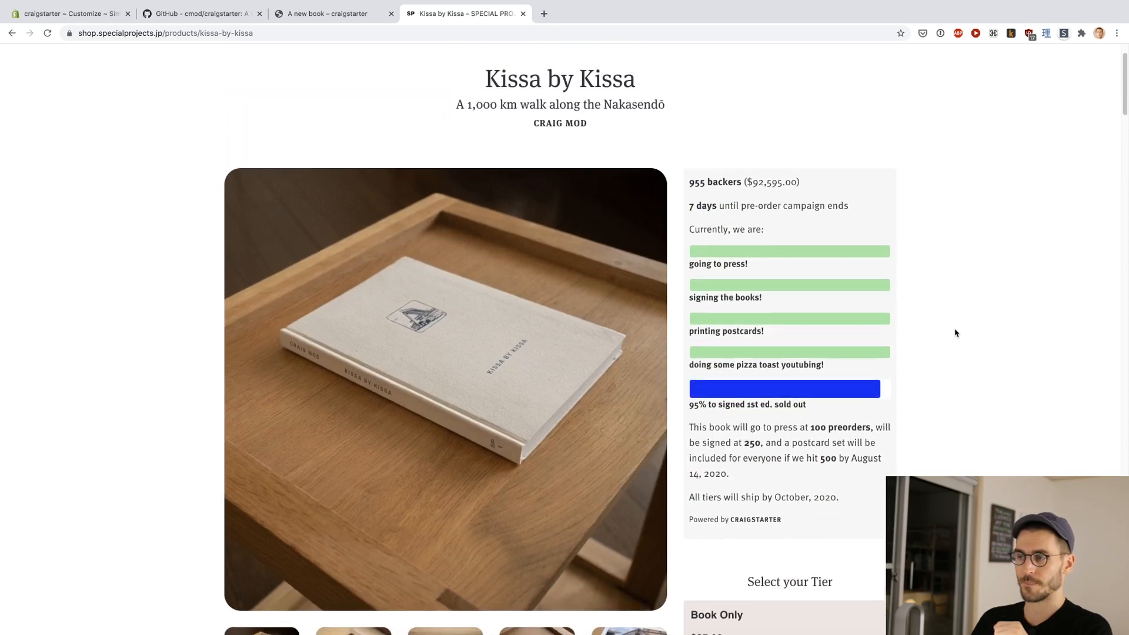
{"action": "scroll", "coordinate": [955, 334], "scroll_direction": "down", "scroll_amount": 2}
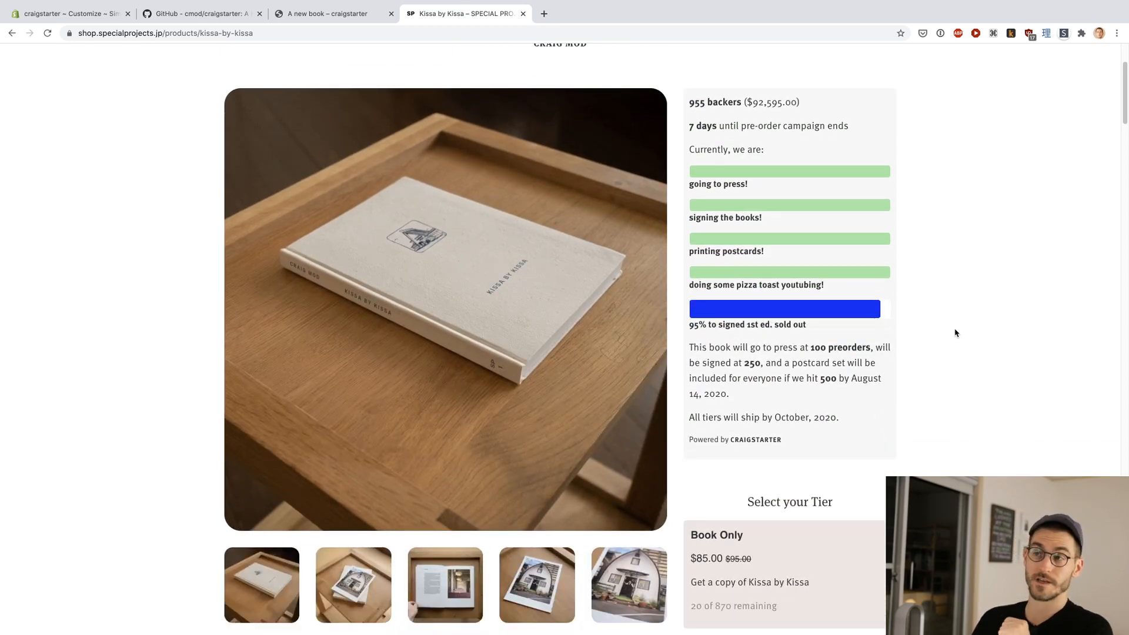
{"action": "scroll", "coordinate": [936, 317], "scroll_direction": "down", "scroll_amount": 1}
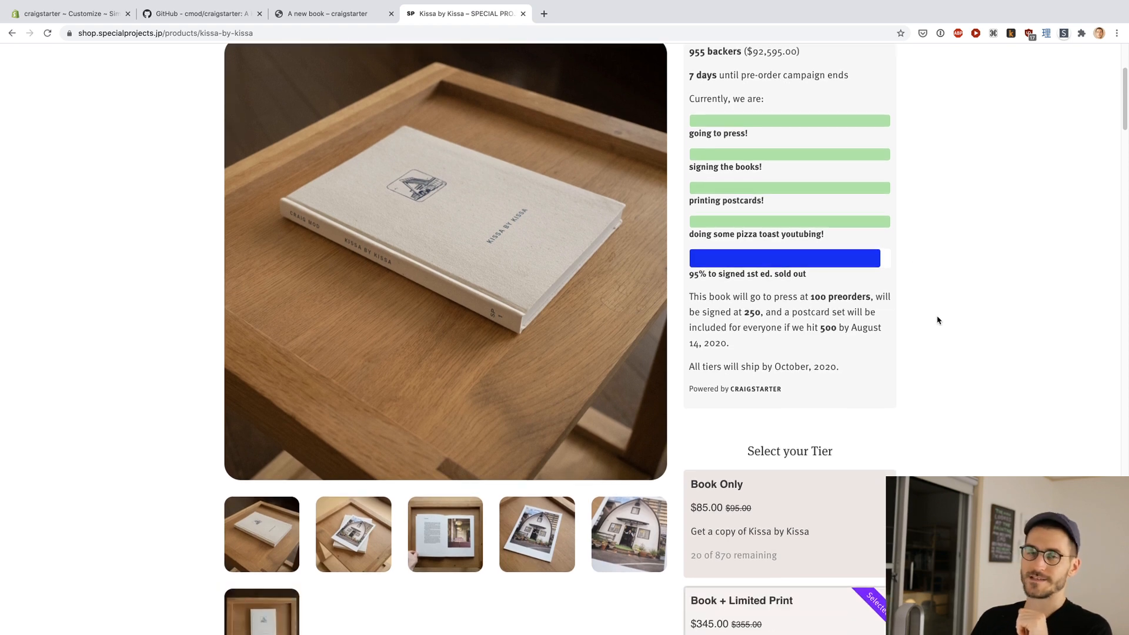
{"action": "key", "text": "super+r"}
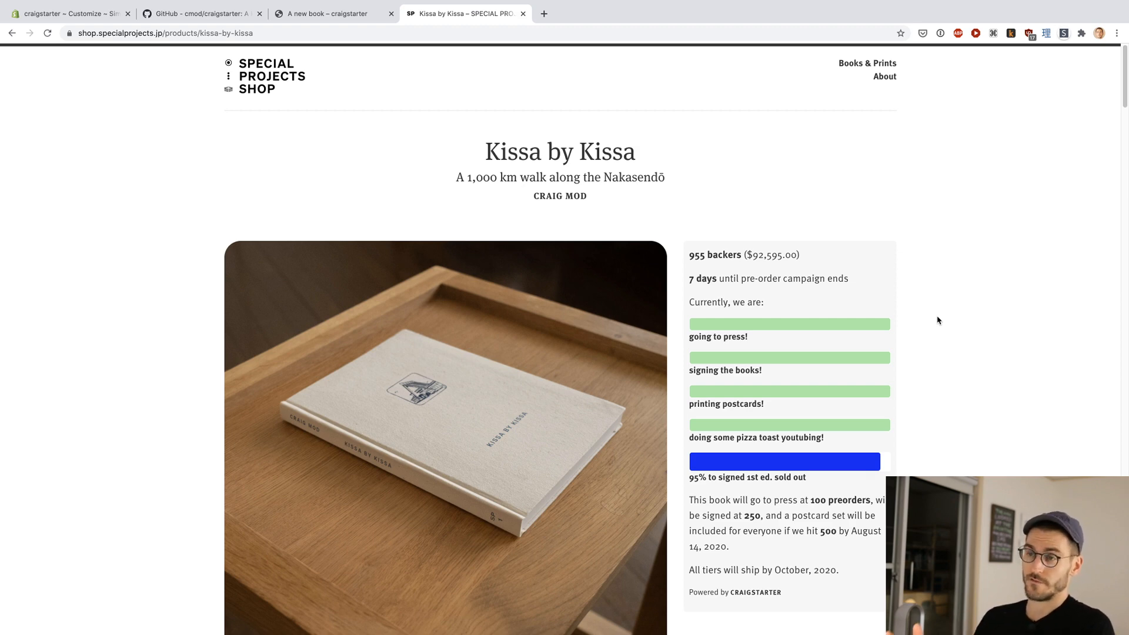
Step: Switch to the craigstarter demo store and open the product "A new book" from its home page
{"action": "key", "text": "ctrl+shift+Tab"}
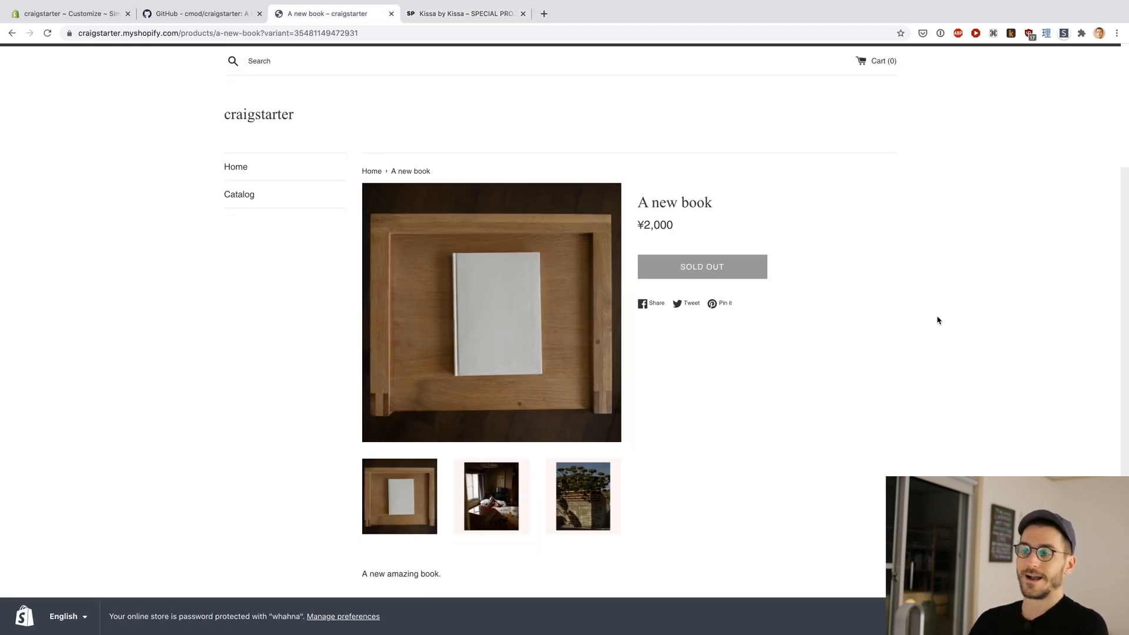
{"action": "key", "text": "ctrl+shift+Tab"}
{"action": "key", "text": "ctrl+Tab"}
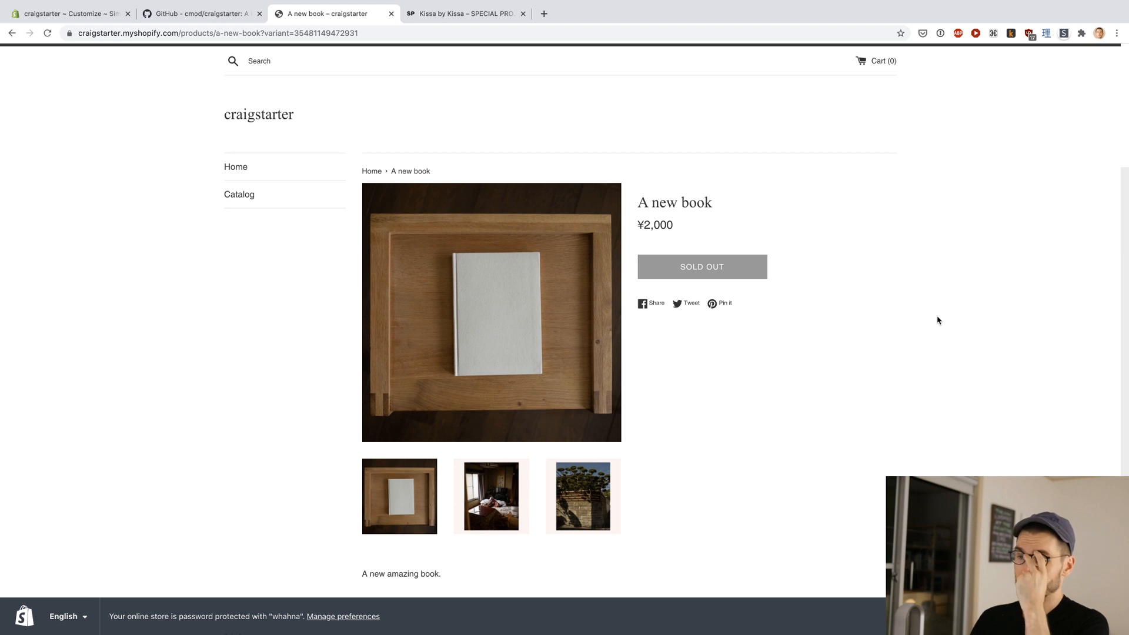
{"action": "left_click", "coordinate": [271, 122]}
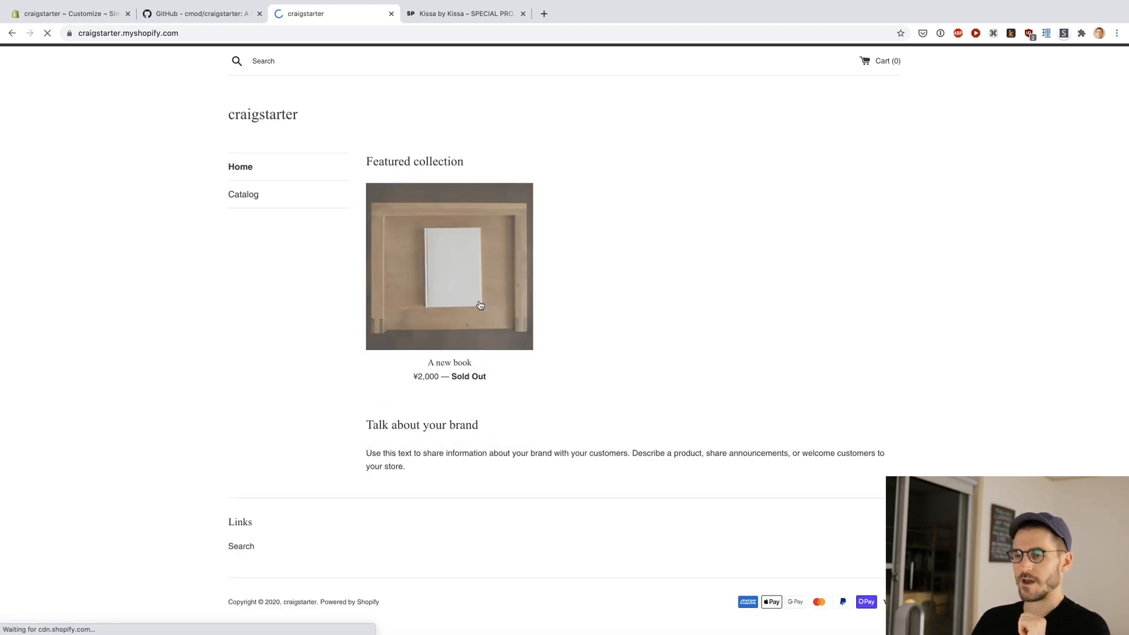
{"action": "left_click", "coordinate": [480, 305]}
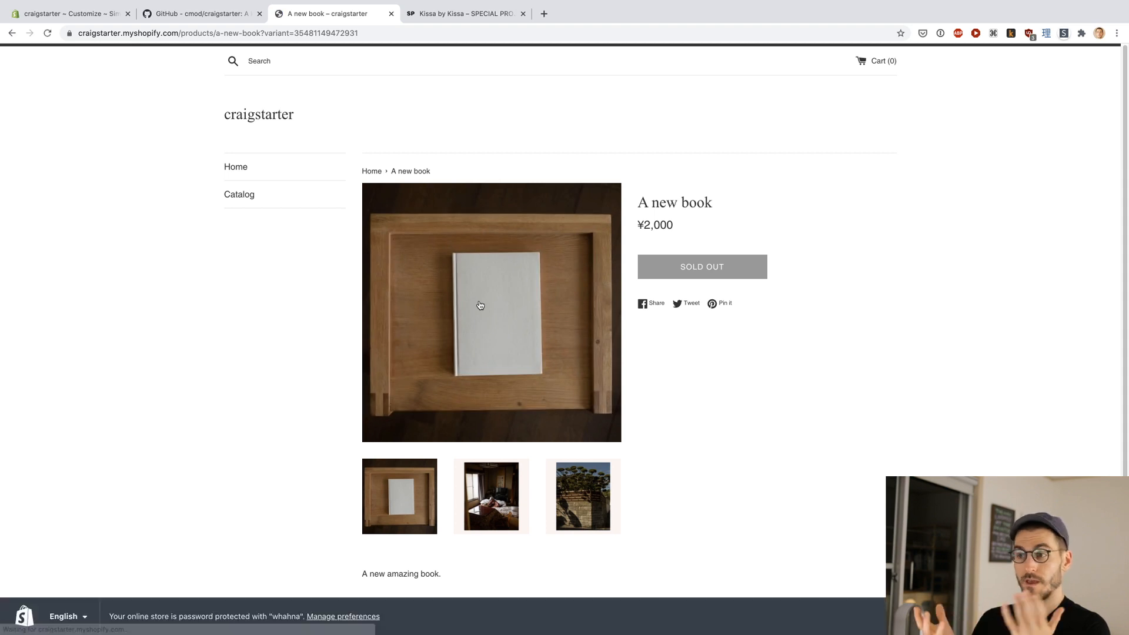
Step: Switch to the craigstarter GitHub repository and read the README's advantages, Installing, and Variables / Metafields sections
{"action": "key", "text": "ctrl+shift+Tab"}
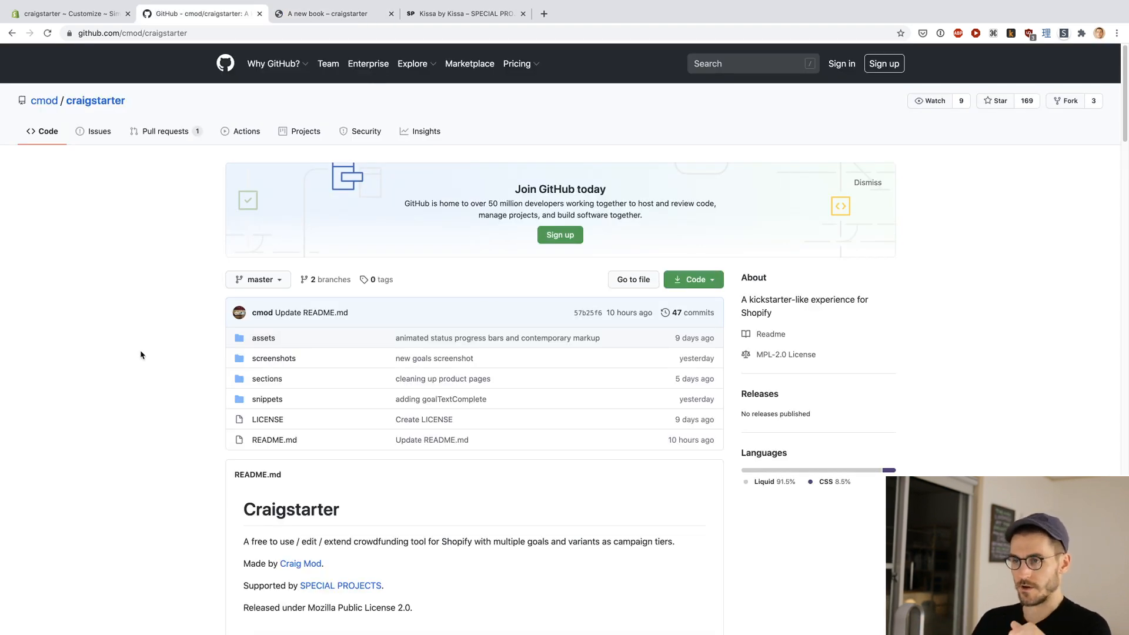
{"action": "scroll", "coordinate": [141, 355], "scroll_direction": "down", "scroll_amount": 1}
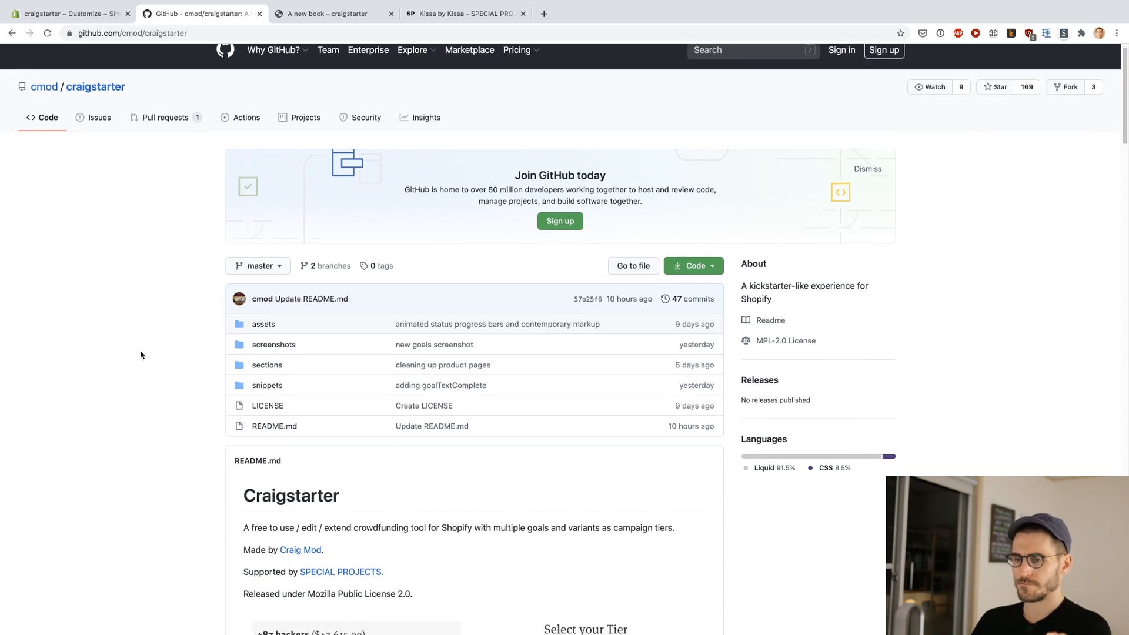
{"action": "scroll", "coordinate": [141, 355], "scroll_direction": "down", "scroll_amount": 10}
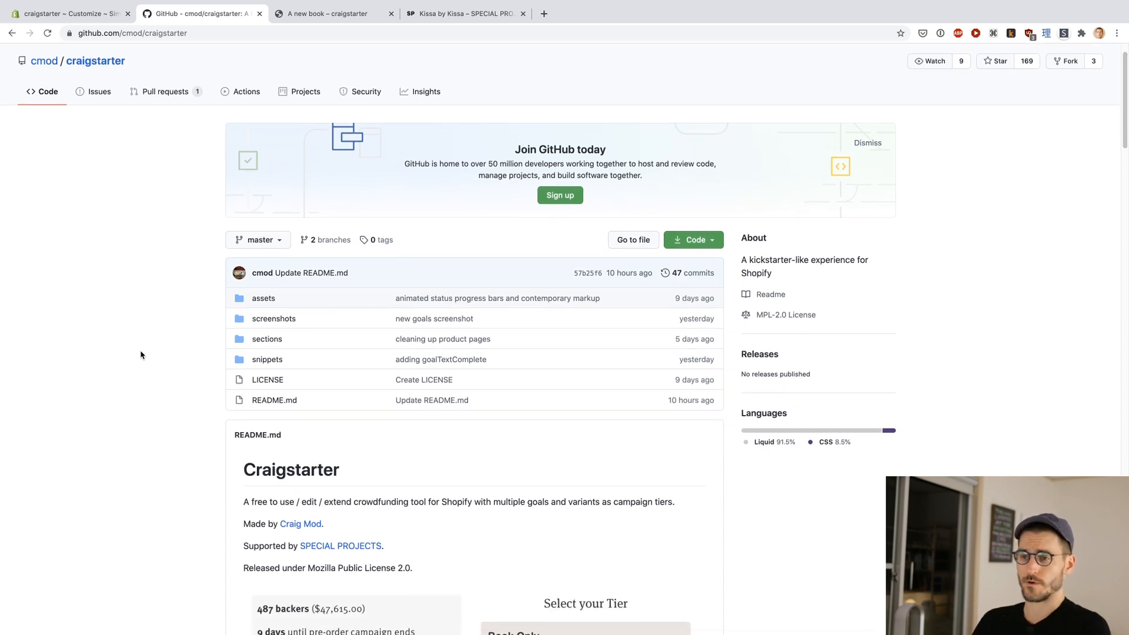
{"action": "scroll", "coordinate": [141, 355], "scroll_direction": "down", "scroll_amount": 9}
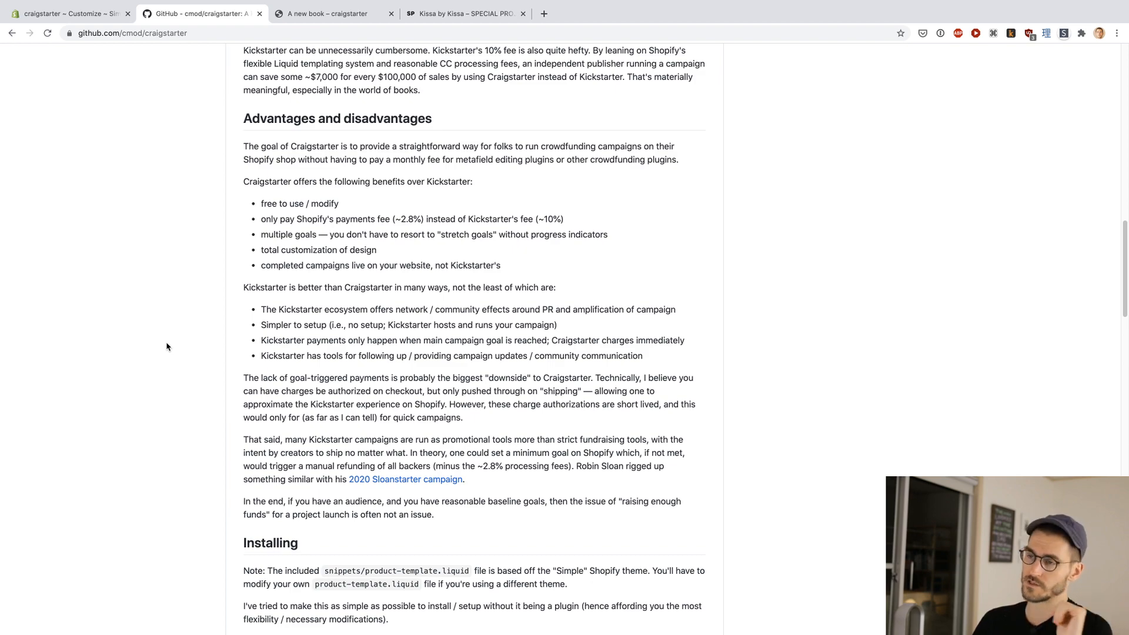
{"action": "scroll", "coordinate": [167, 347], "scroll_direction": "down", "scroll_amount": 8}
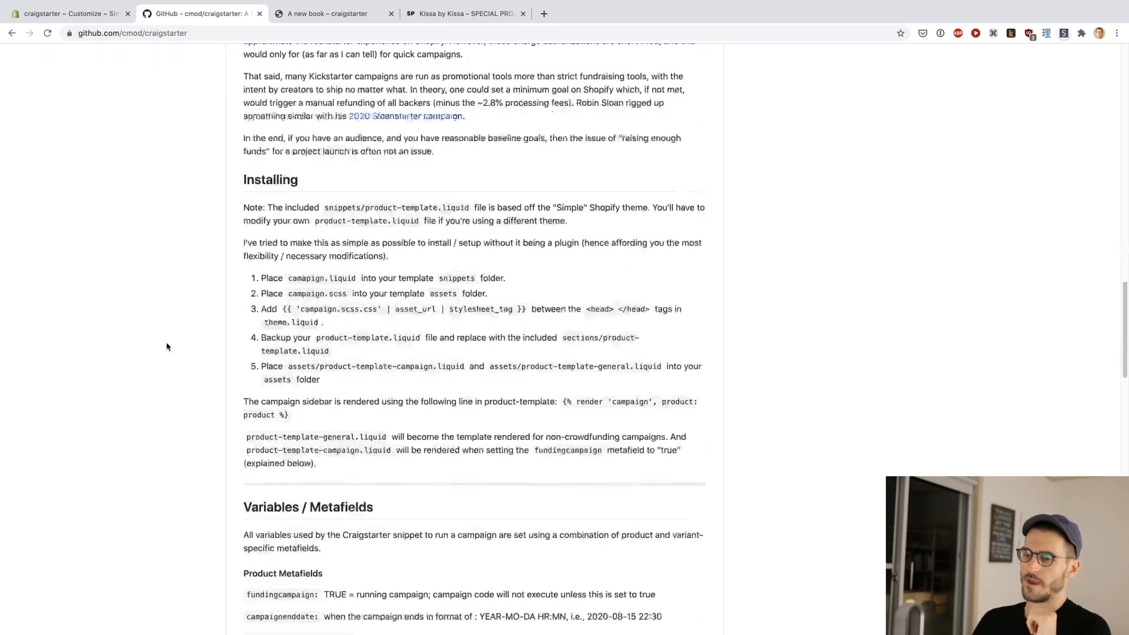
{"action": "scroll", "coordinate": [143, 282], "scroll_direction": "down", "scroll_amount": 8}
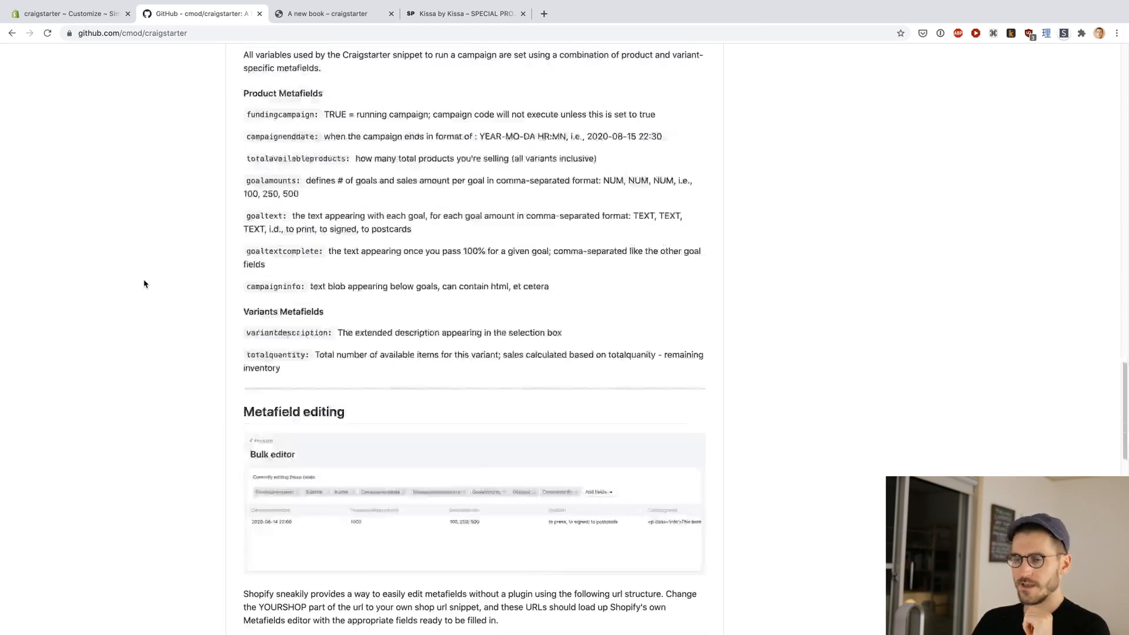
{"action": "scroll", "coordinate": [242, 148], "scroll_direction": "up", "scroll_amount": 2}
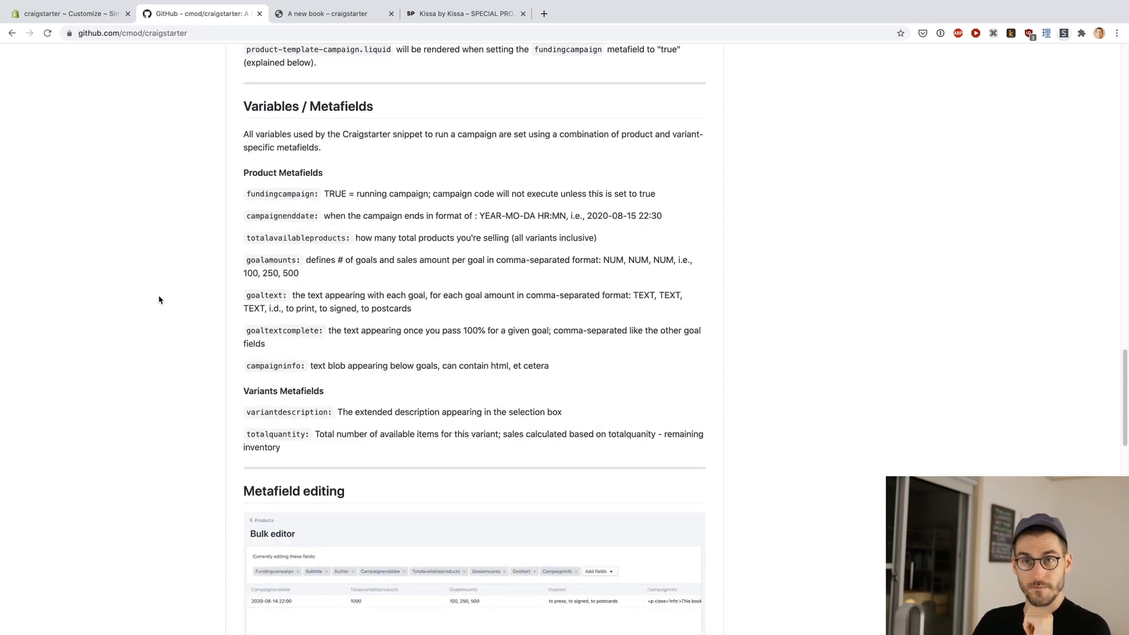
{"action": "scroll", "coordinate": [159, 299], "scroll_direction": "up", "scroll_amount": 6}
{"action": "scroll", "coordinate": [158, 300], "scroll_direction": "up", "scroll_amount": 1}
{"action": "scroll", "coordinate": [159, 300], "scroll_direction": "down", "scroll_amount": 1}
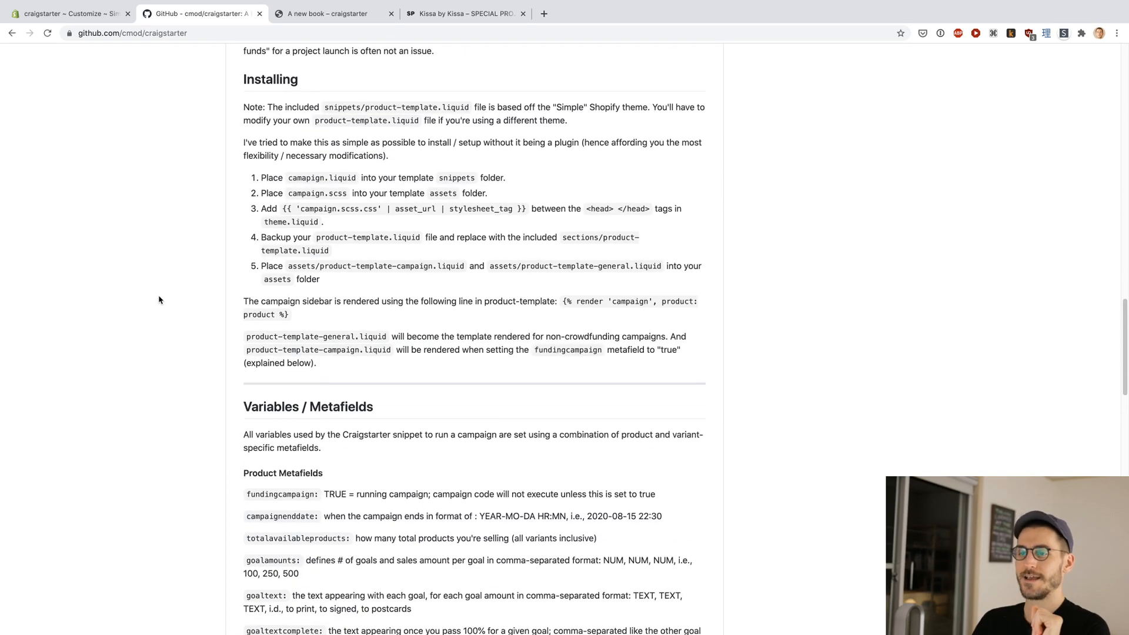
{"action": "scroll", "coordinate": [310, 211], "scroll_direction": "down", "scroll_amount": 5}
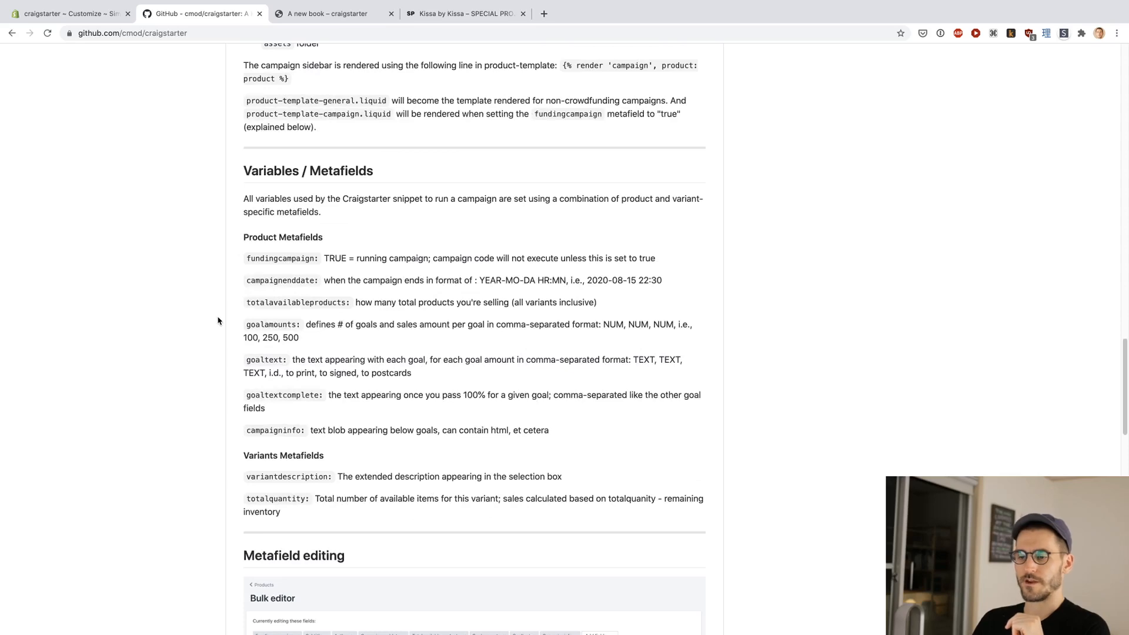
Step: Switch from the README to the craigstarter store's theme customizer and exit to the admin's Themes page
{"action": "scroll", "coordinate": [218, 320], "scroll_direction": "up", "scroll_amount": 4}
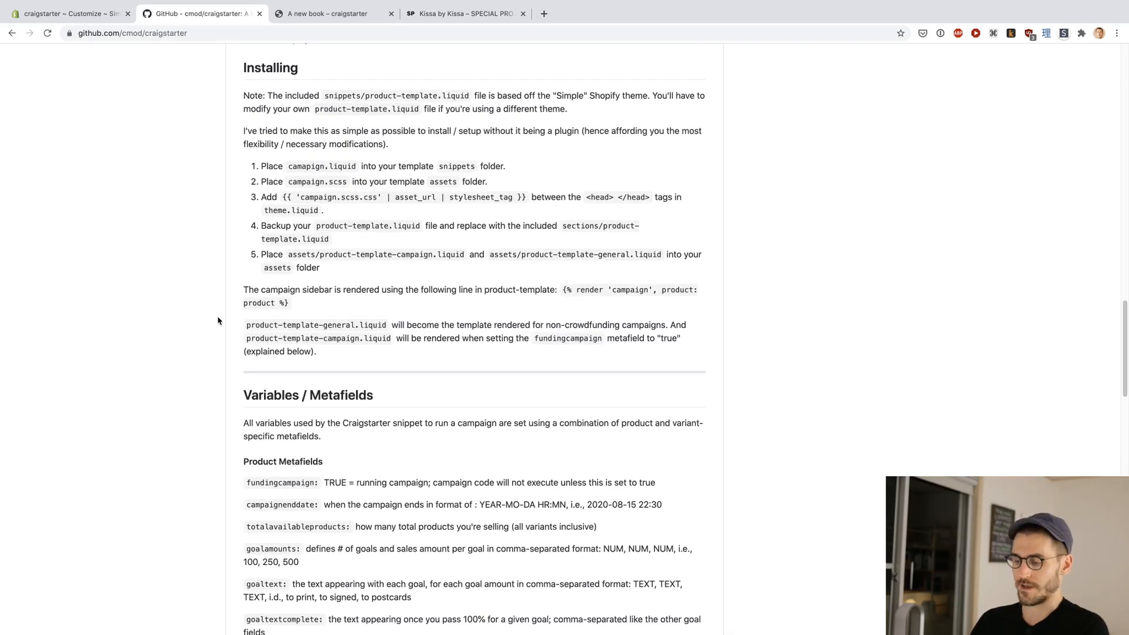
{"action": "key", "text": "ctrl+shift+Tab"}
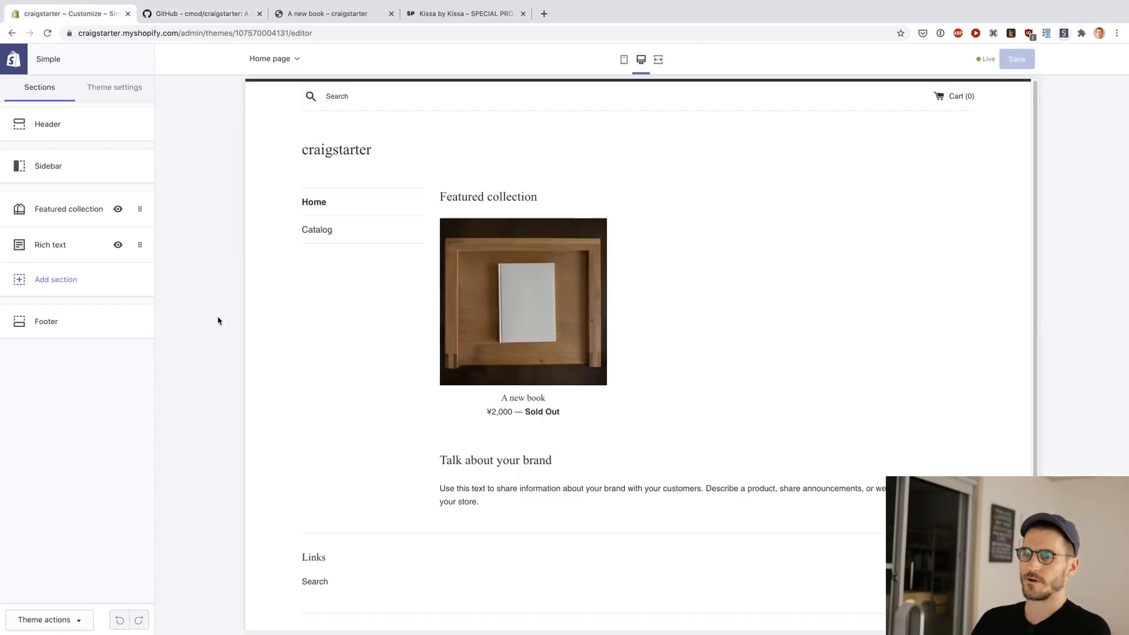
{"action": "left_click", "coordinate": [20, 69]}
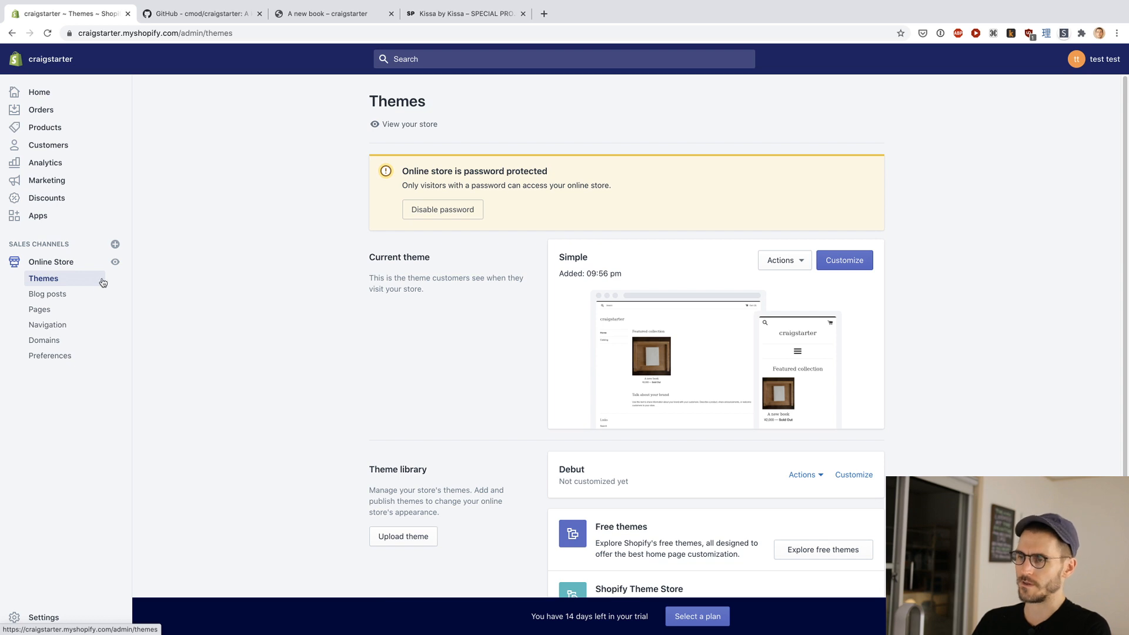
Step: Browse the free themes on offer, close the list, and review the store's current theme and theme library
{"action": "scroll", "coordinate": [270, 326], "scroll_direction": "down", "scroll_amount": 3}
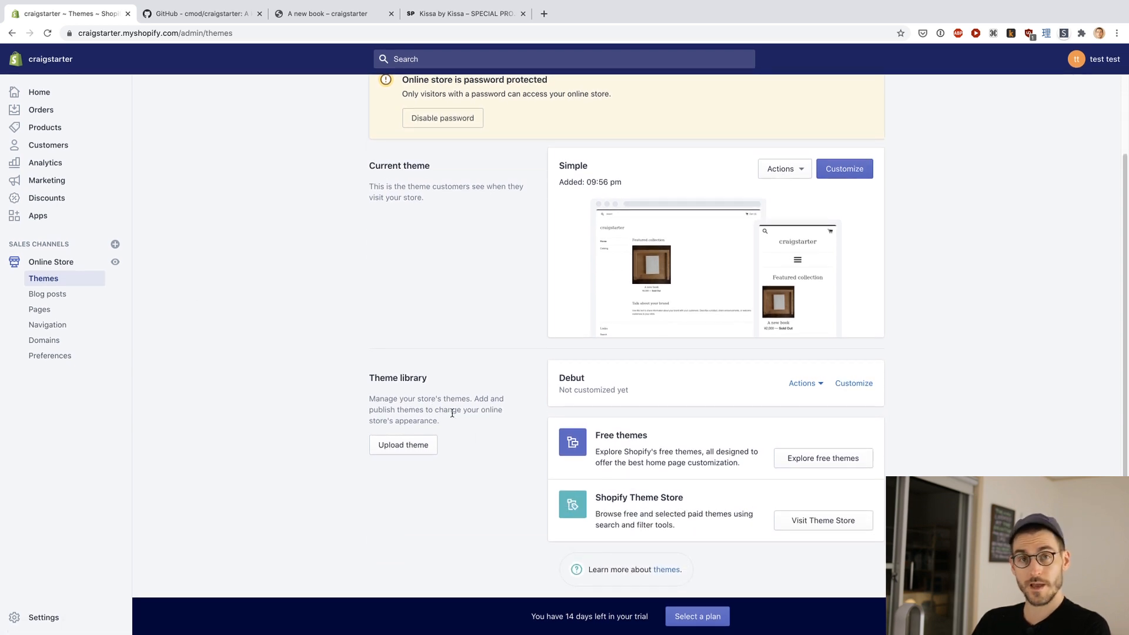
{"action": "left_click", "coordinate": [809, 464]}
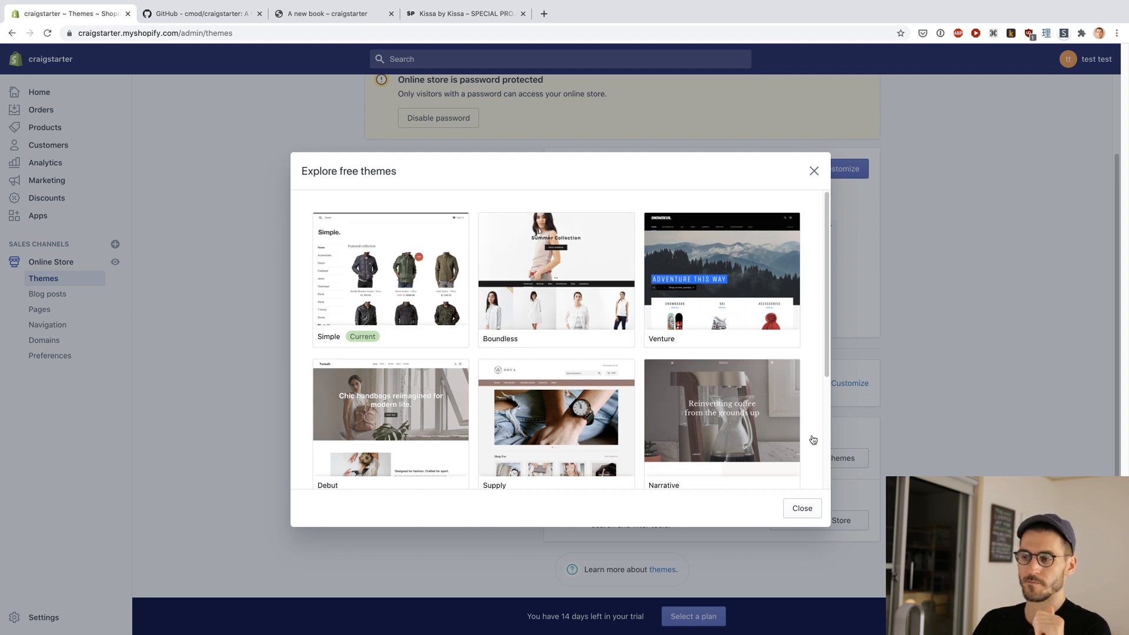
{"action": "left_click", "coordinate": [800, 509]}
{"action": "scroll", "coordinate": [453, 321], "scroll_direction": "up", "scroll_amount": 3}
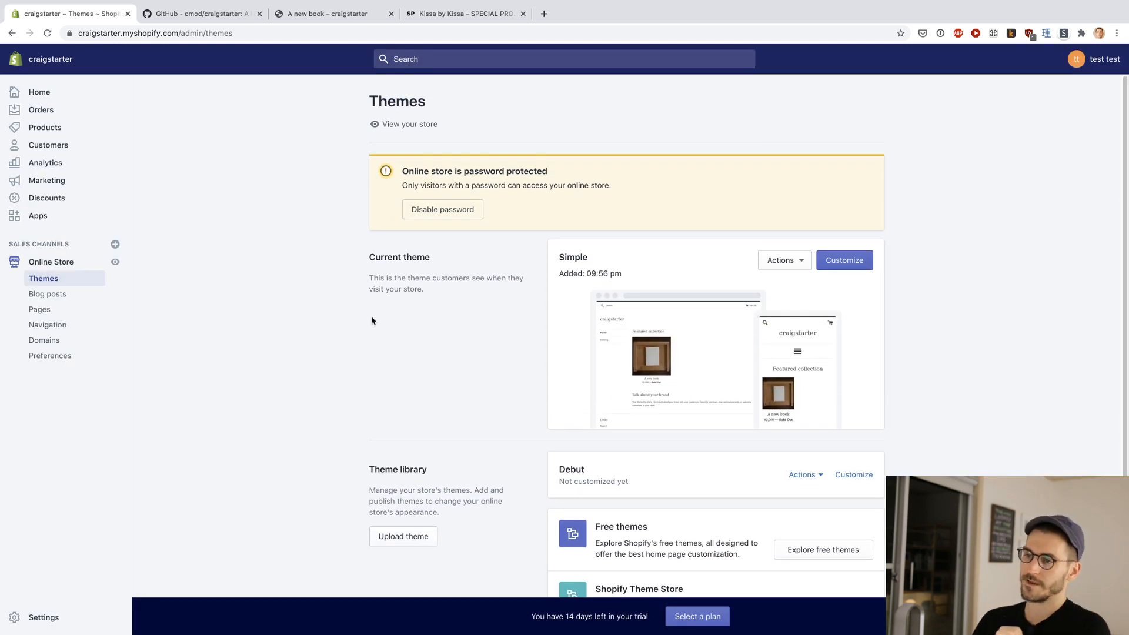
{"action": "scroll", "coordinate": [321, 331], "scroll_direction": "down", "scroll_amount": 1}
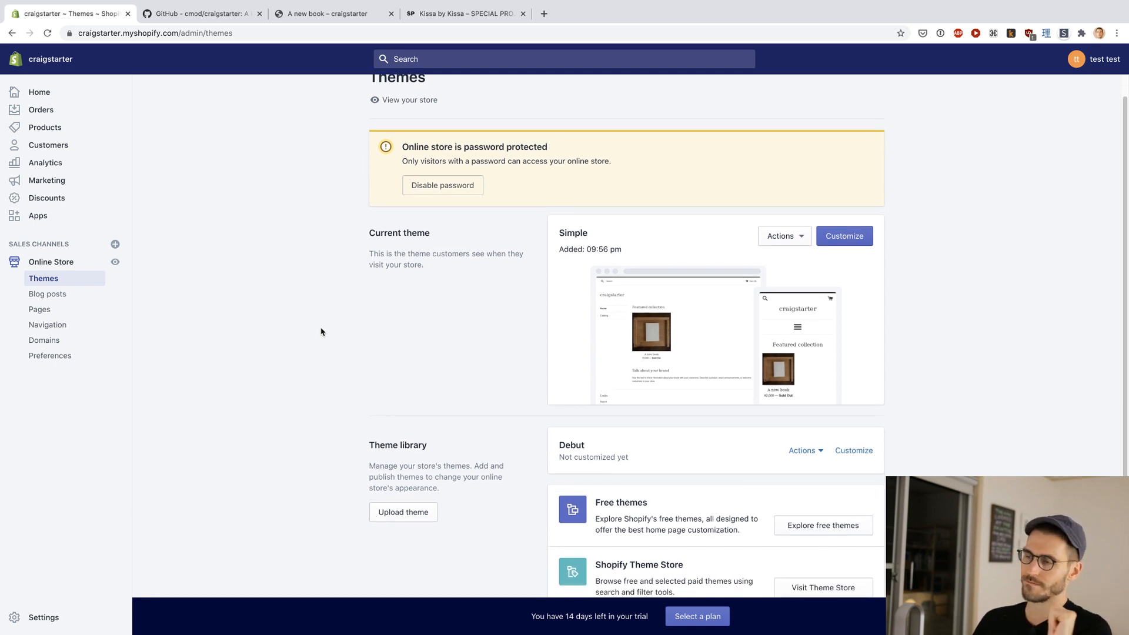
{"action": "scroll", "coordinate": [321, 331], "scroll_direction": "up", "scroll_amount": 1}
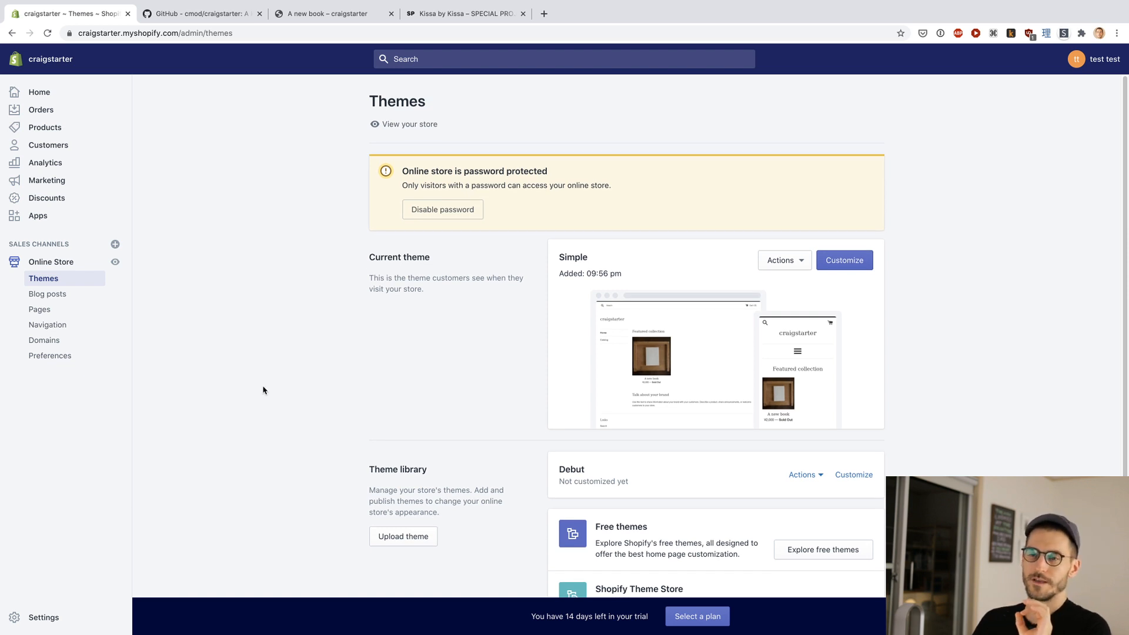
Step: Open the Simple theme for customization, open its code for editing, and look through the template files and folders
{"action": "left_click", "coordinate": [844, 267]}
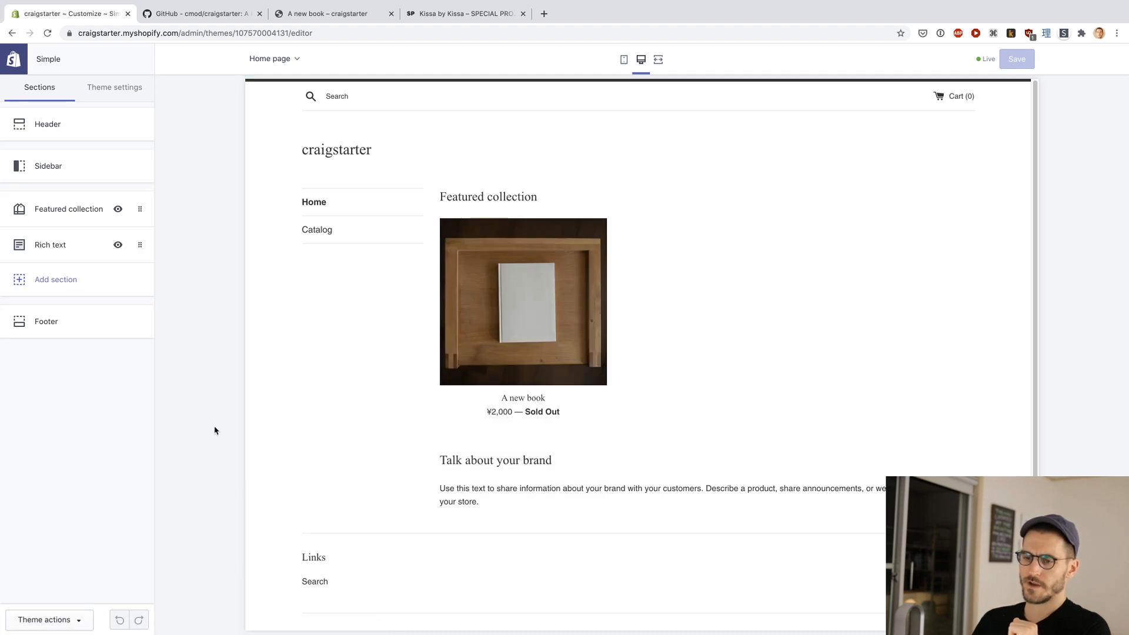
{"action": "left_click", "coordinate": [73, 619]}
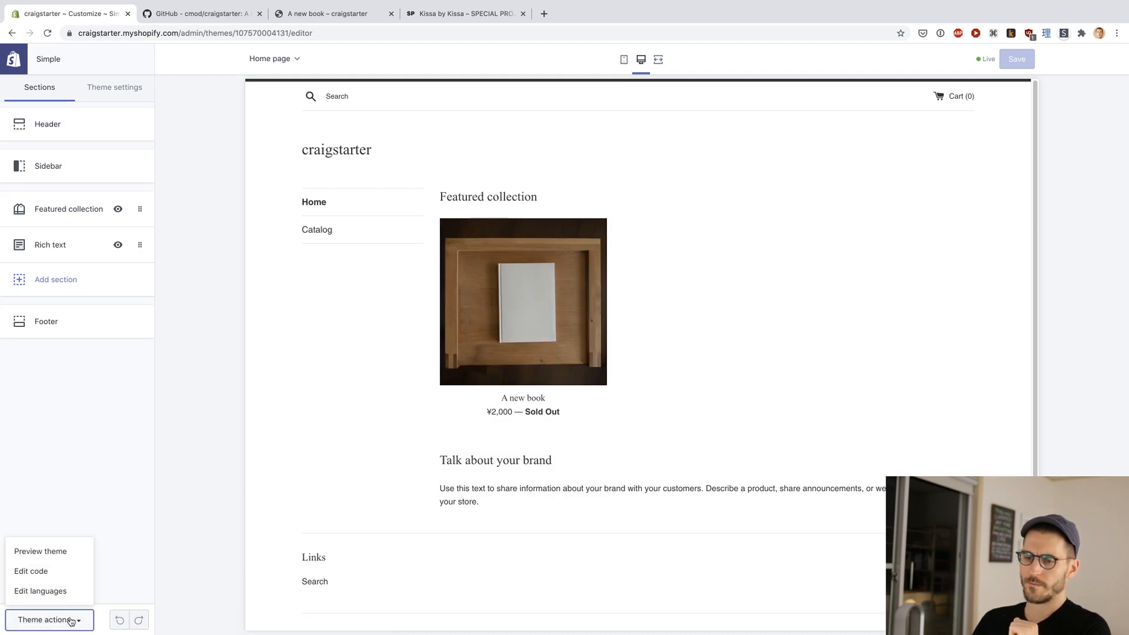
{"action": "left_click", "coordinate": [45, 571]}
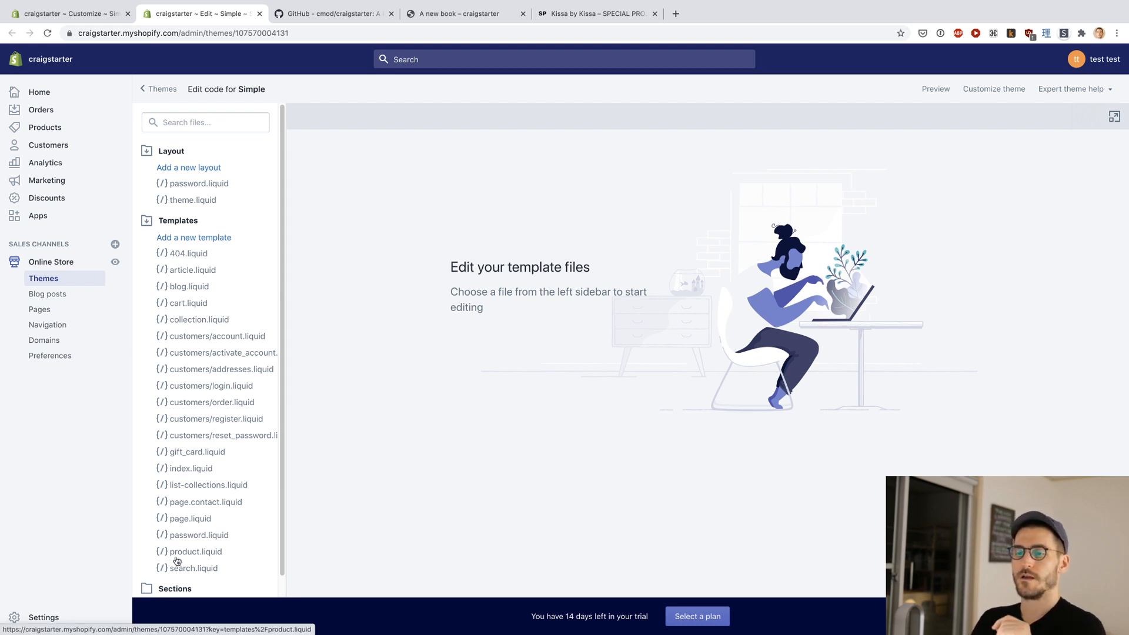
{"action": "scroll", "coordinate": [176, 560], "scroll_direction": "down", "scroll_amount": 2}
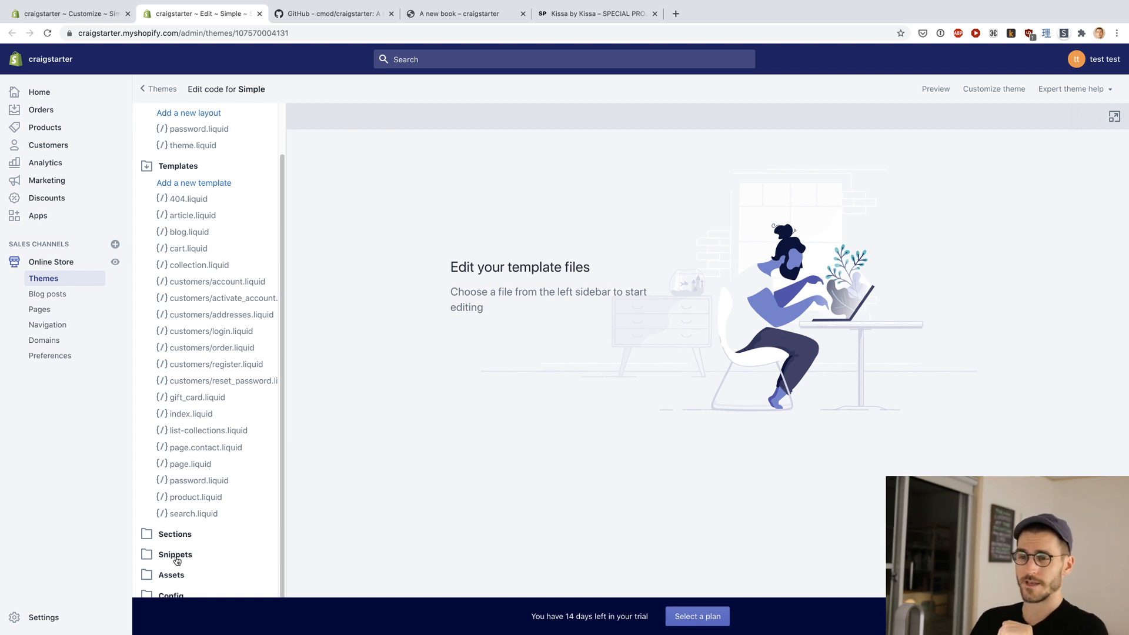
{"action": "scroll", "coordinate": [175, 565], "scroll_direction": "up", "scroll_amount": 2}
{"action": "scroll", "coordinate": [175, 568], "scroll_direction": "down", "scroll_amount": 2}
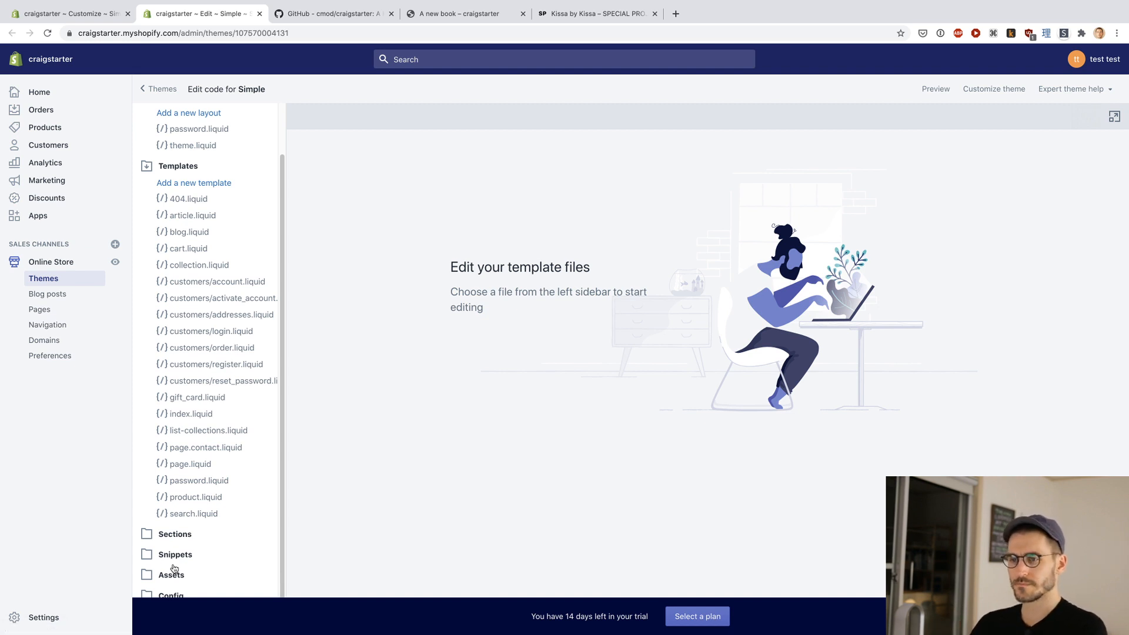
Step: Switch to the craigstarter GitHub repository and read the README's Installing instructions
{"action": "key", "text": "ctrl+Tab"}
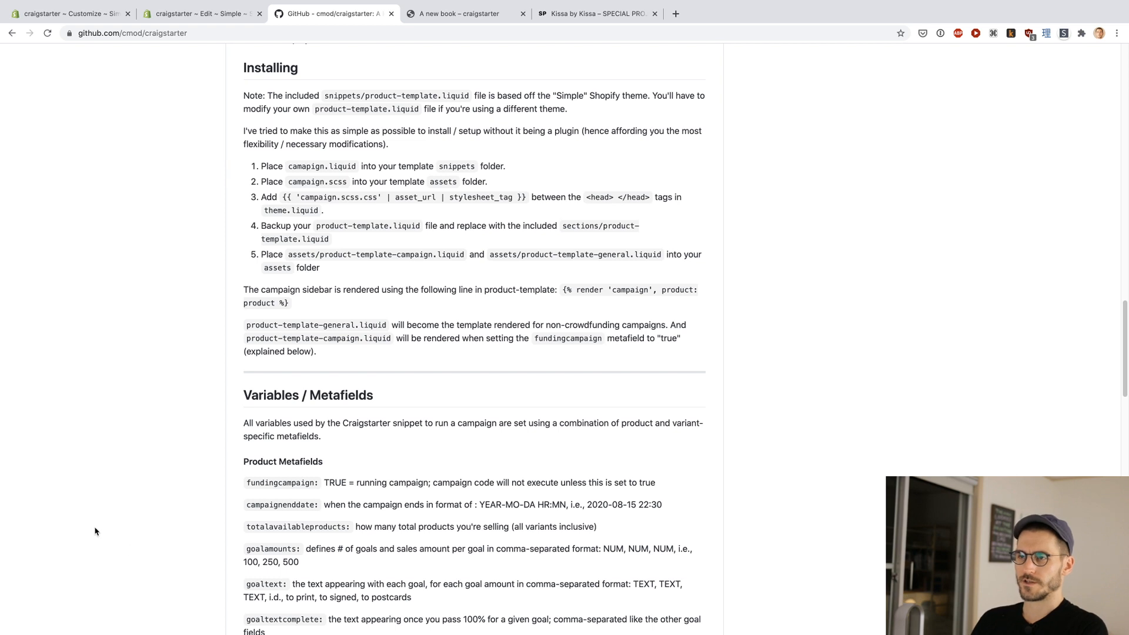
{"action": "scroll", "coordinate": [97, 533], "scroll_direction": "up", "scroll_amount": 3}
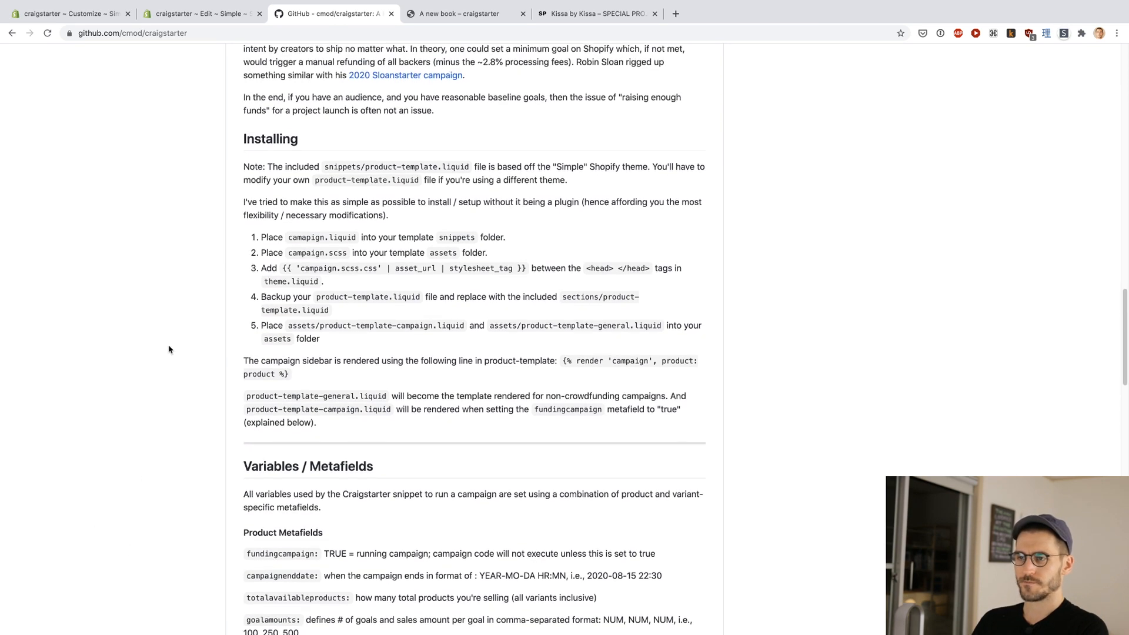
{"action": "scroll", "coordinate": [169, 350], "scroll_direction": "down", "scroll_amount": 1}
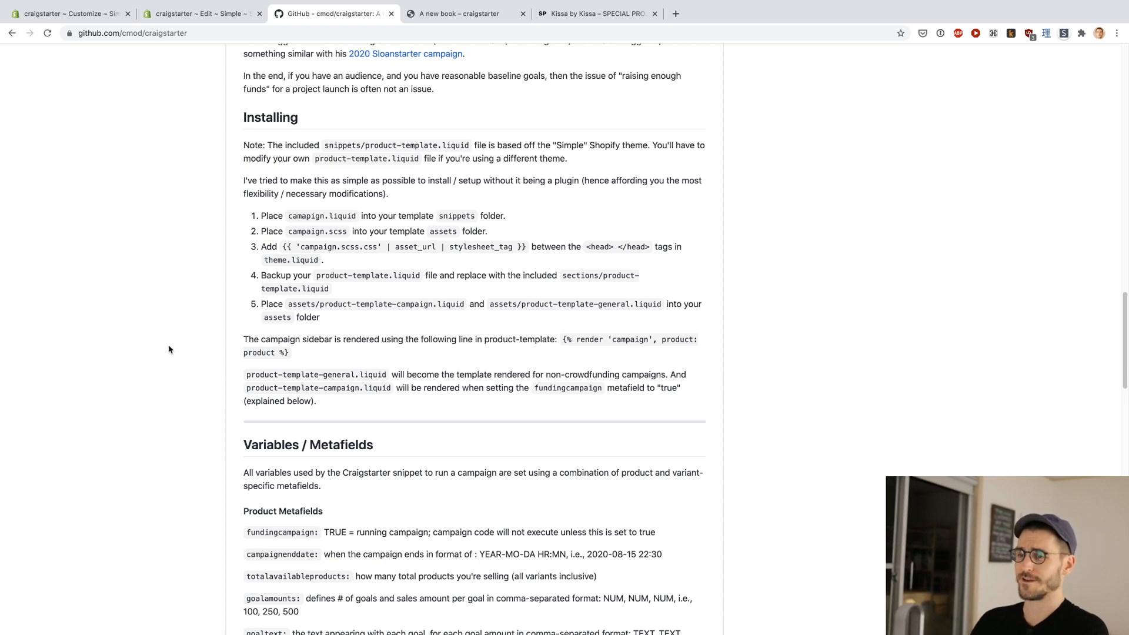
{"action": "scroll", "coordinate": [169, 349], "scroll_direction": "down", "scroll_amount": 1}
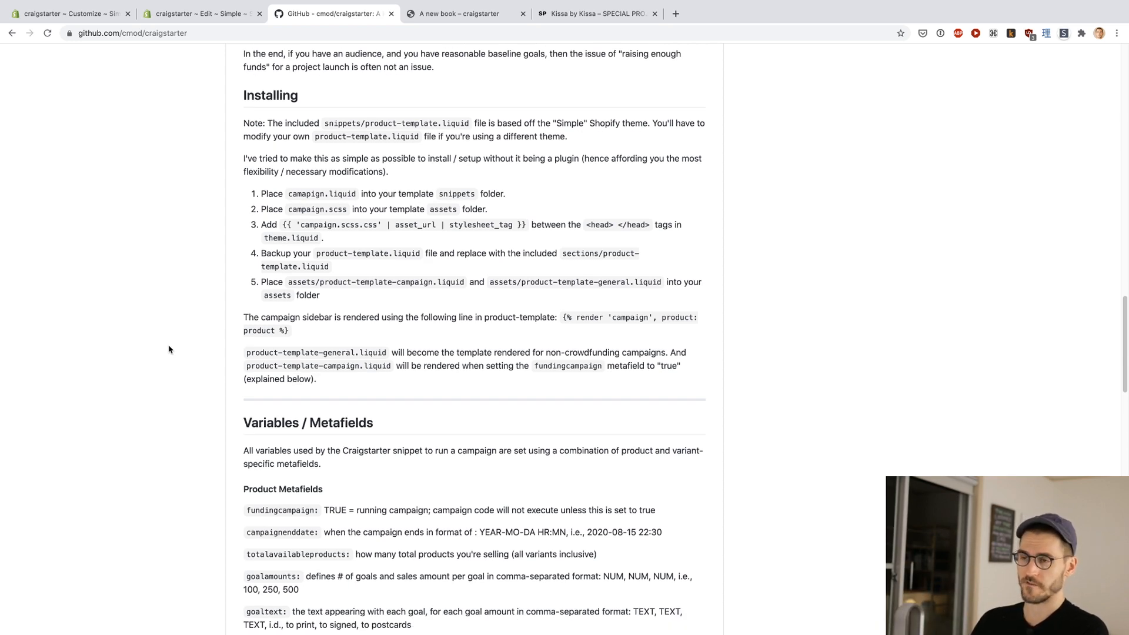
{"action": "scroll", "coordinate": [222, 315], "scroll_direction": "up", "scroll_amount": 1}
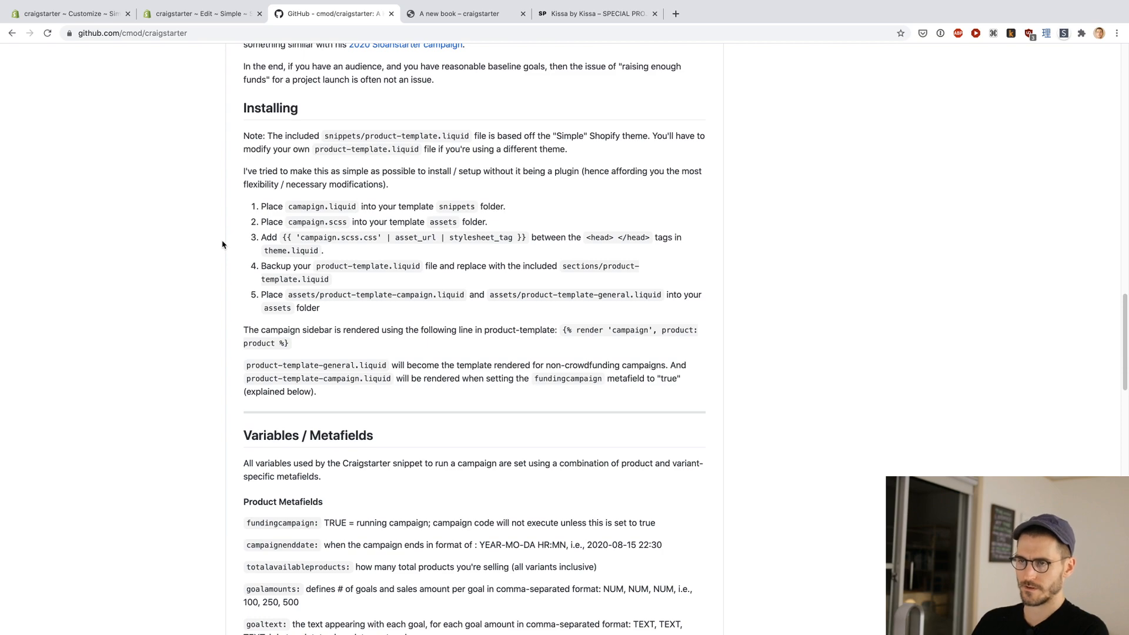
Step: Open the raw version of campaign.liquid from the repository's snippets folder and select all of its code
{"action": "scroll", "coordinate": [222, 244], "scroll_direction": "up", "scroll_amount": 20}
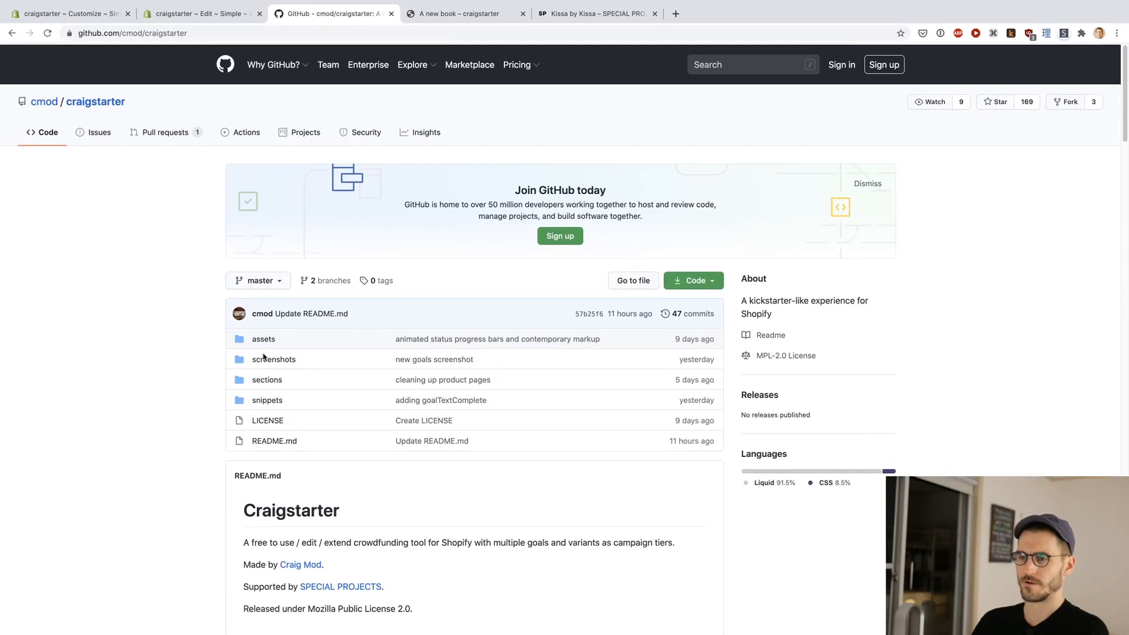
{"action": "left_click", "coordinate": [266, 399]}
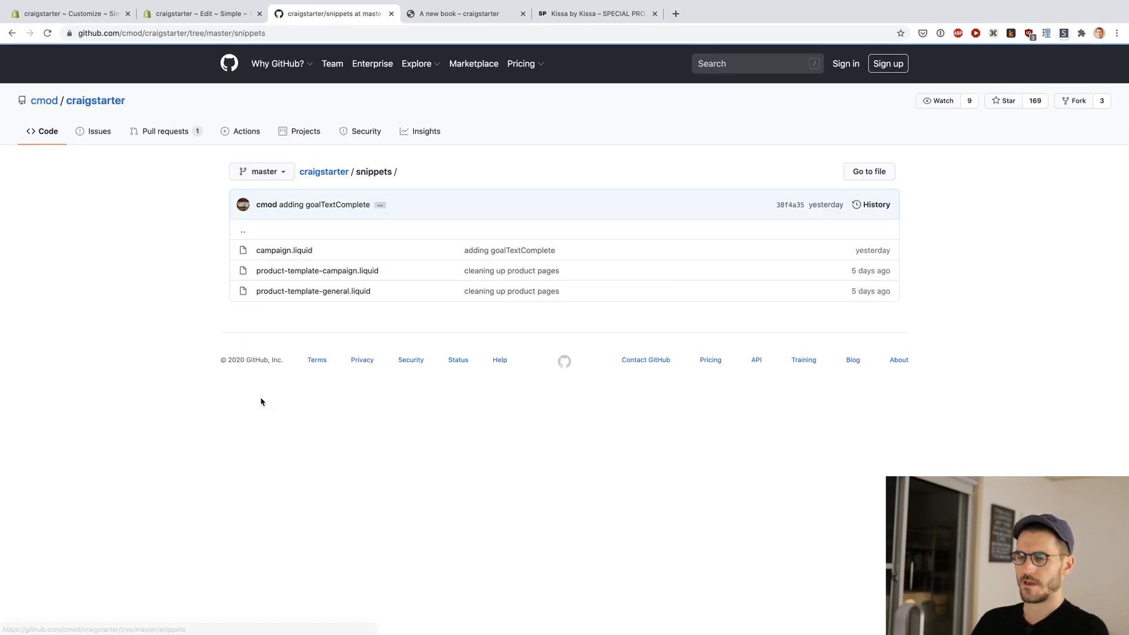
{"action": "left_click", "coordinate": [283, 251]}
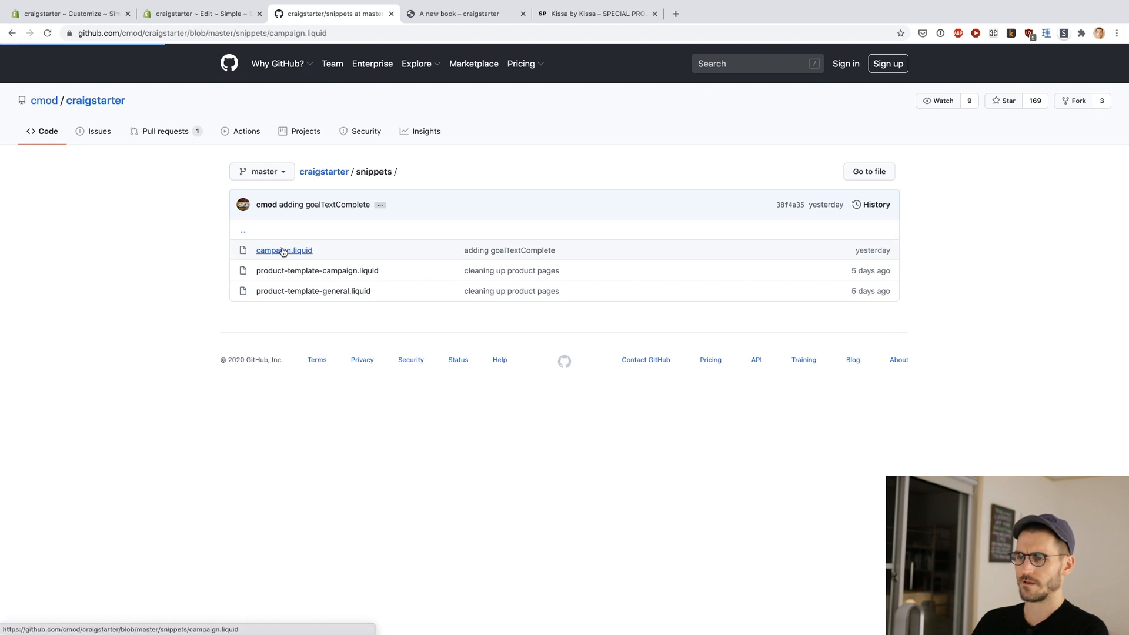
{"action": "scroll", "coordinate": [683, 312], "scroll_direction": "down", "scroll_amount": 3}
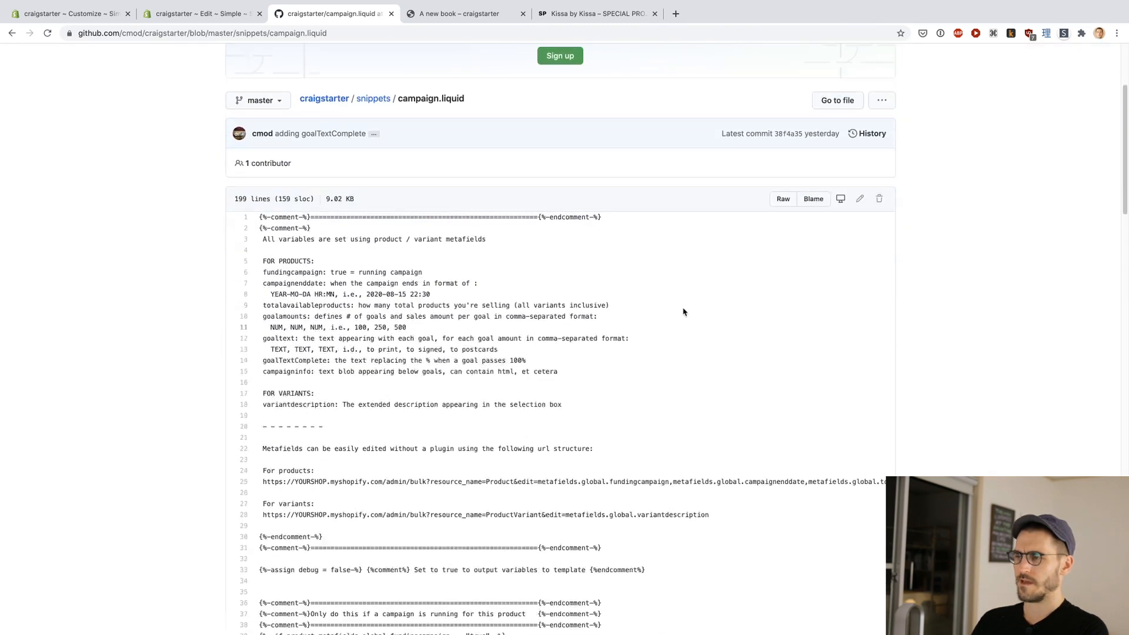
{"action": "left_click", "coordinate": [783, 199]}
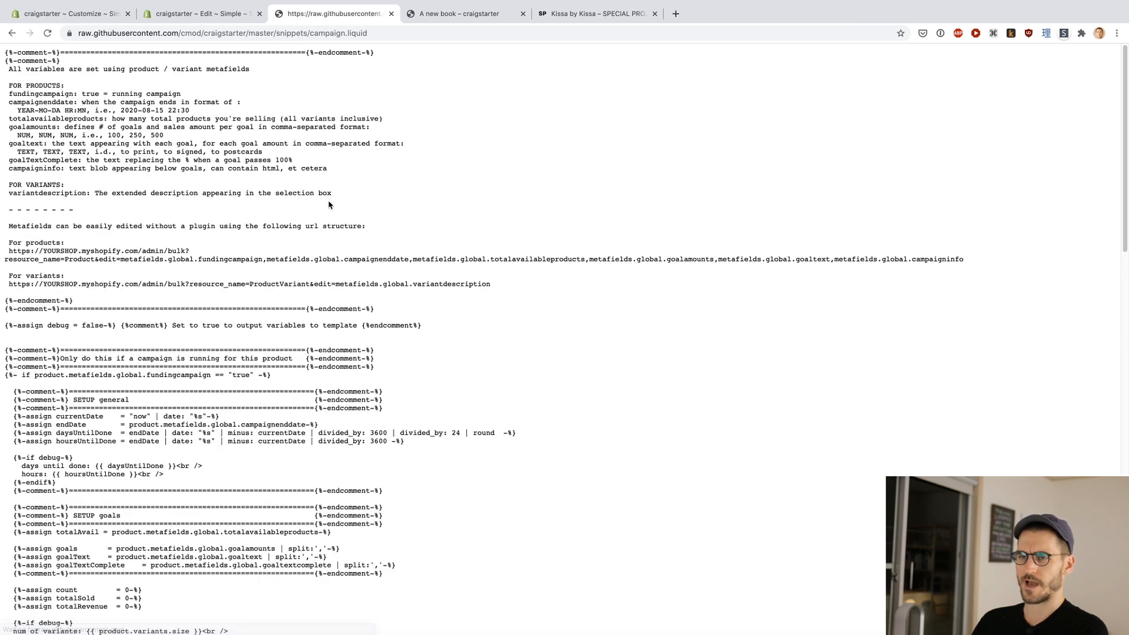
{"action": "key", "text": "super+a"}
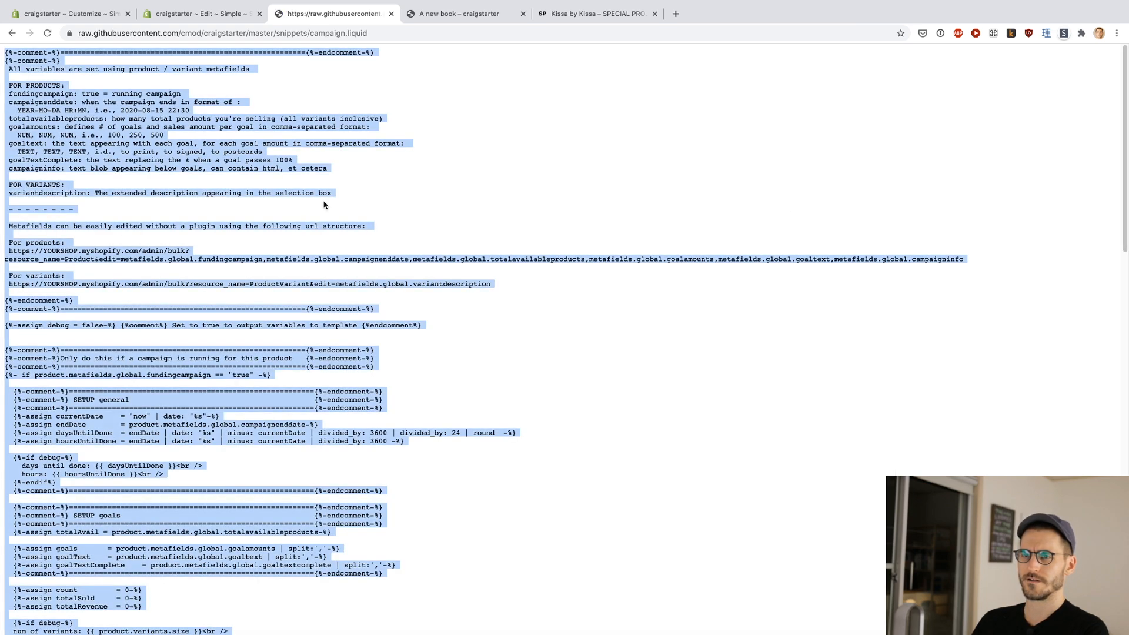
Step: Return to the Simple theme's code editor and expand the Snippets folder, checking back on the raw campaign.liquid source
{"action": "key", "text": "ctrl+shift+Tab"}
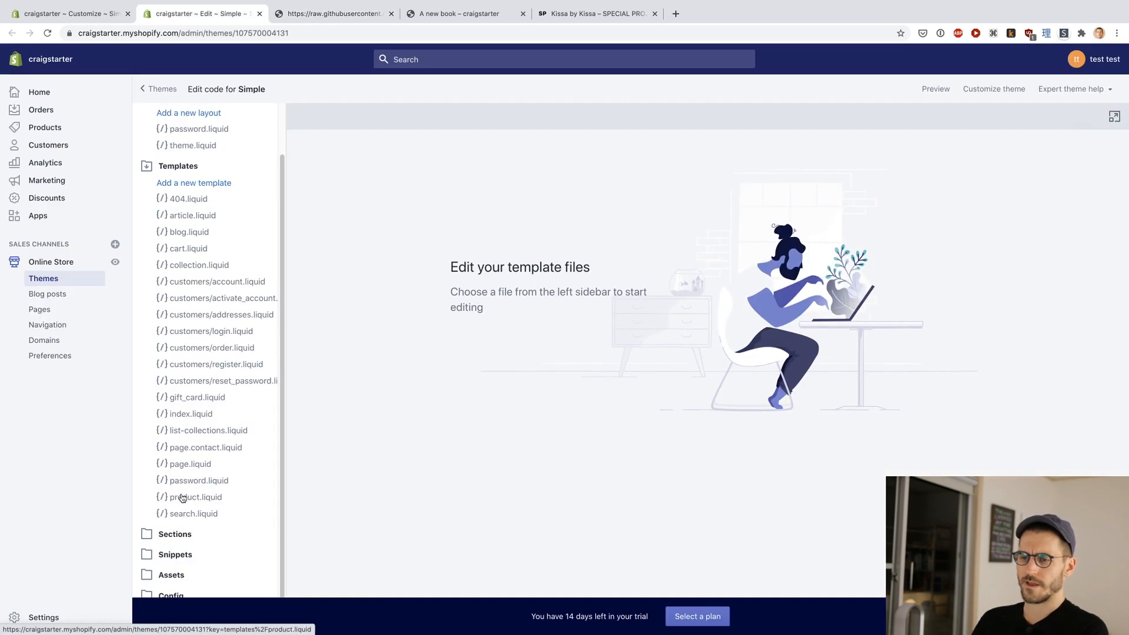
{"action": "left_click", "coordinate": [160, 565]}
{"action": "scroll", "coordinate": [197, 481], "scroll_direction": "down", "scroll_amount": 7}
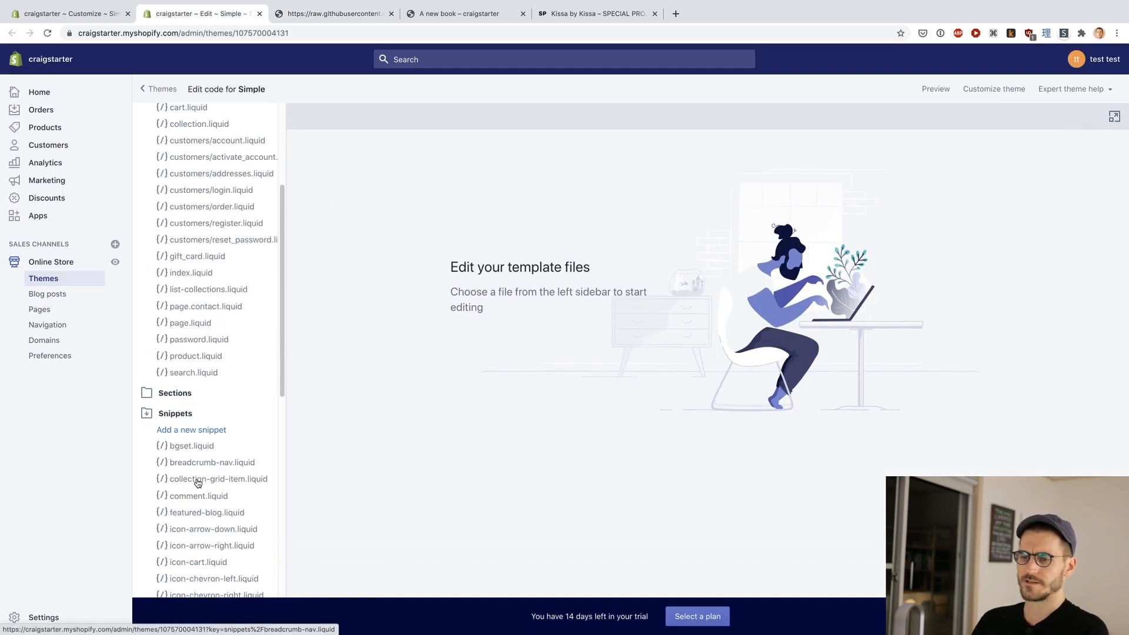
{"action": "scroll", "coordinate": [197, 482], "scroll_direction": "up", "scroll_amount": 3}
{"action": "key", "text": "ctrl+Tab"}
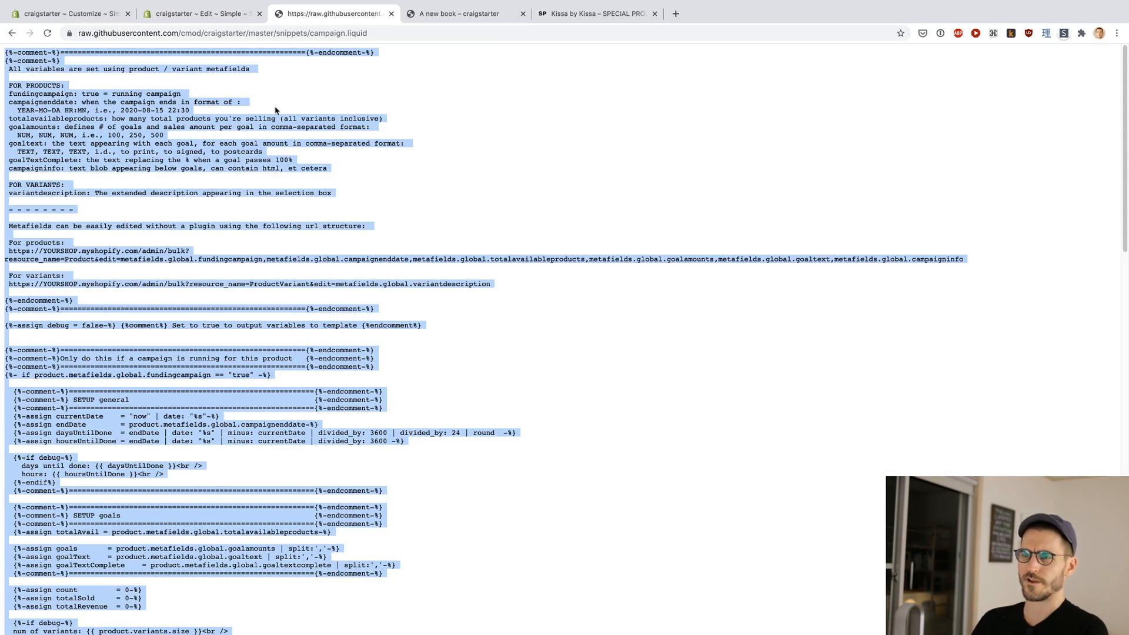
{"action": "key", "text": "ctrl+Tab"}
{"action": "key", "text": "ctrl+shift+Tab"}
{"action": "key", "text": "ctrl+shift+Tab"}
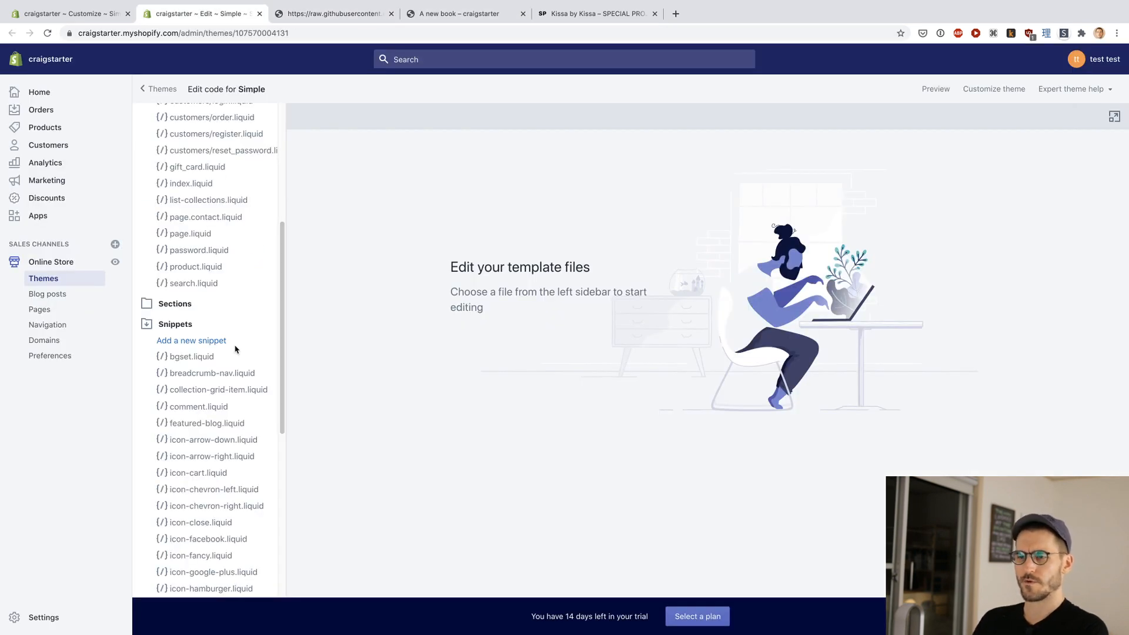
Step: Create a new snippet named campaign.liquid in the Simple theme
{"action": "left_click", "coordinate": [215, 342]}
{"action": "left_click", "coordinate": [532, 153]}
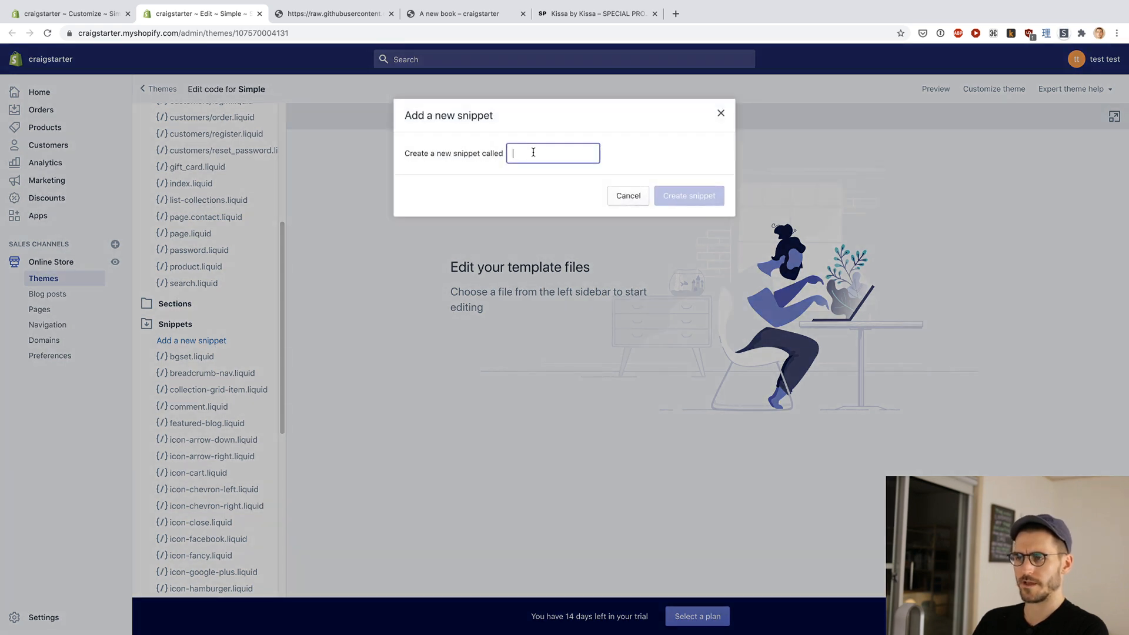
{"action": "type", "text": "campaign"}
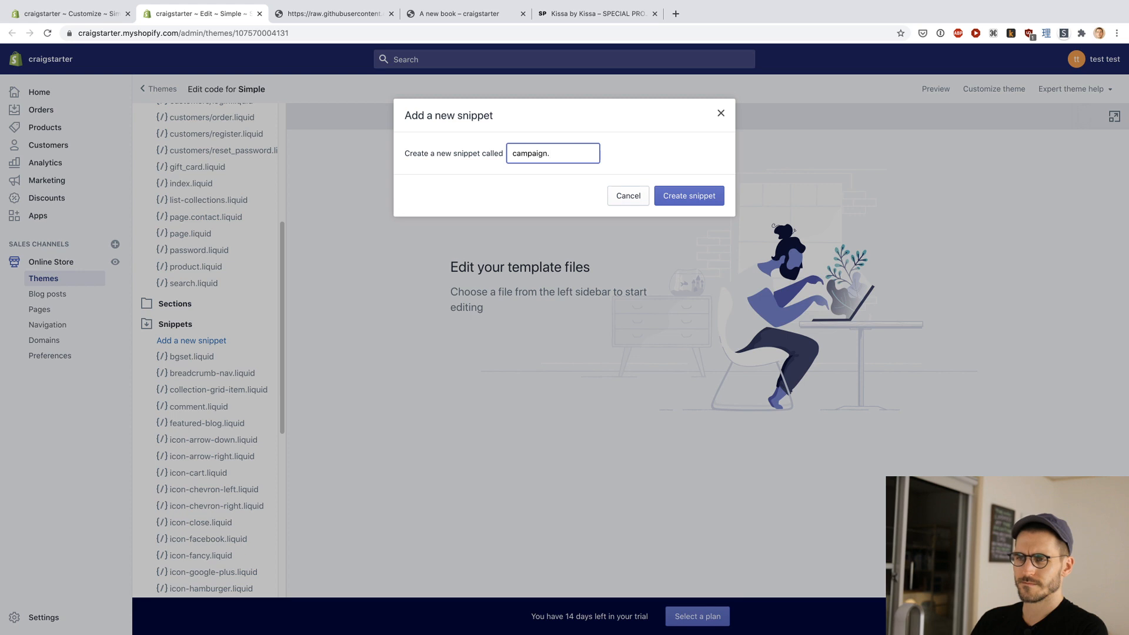
{"action": "type", "text": "."}
{"action": "key", "text": "ctrl+Tab"}
{"action": "key", "text": "ctrl+shift+Tab"}
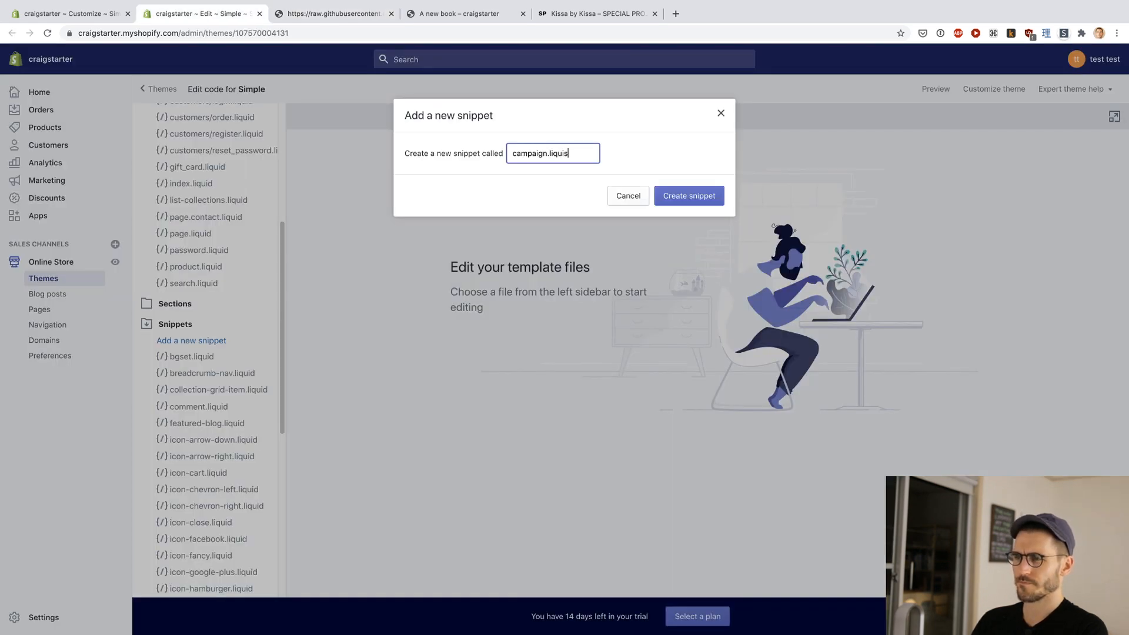
{"action": "type", "text": "liquid"}
{"action": "key", "text": "Return"}
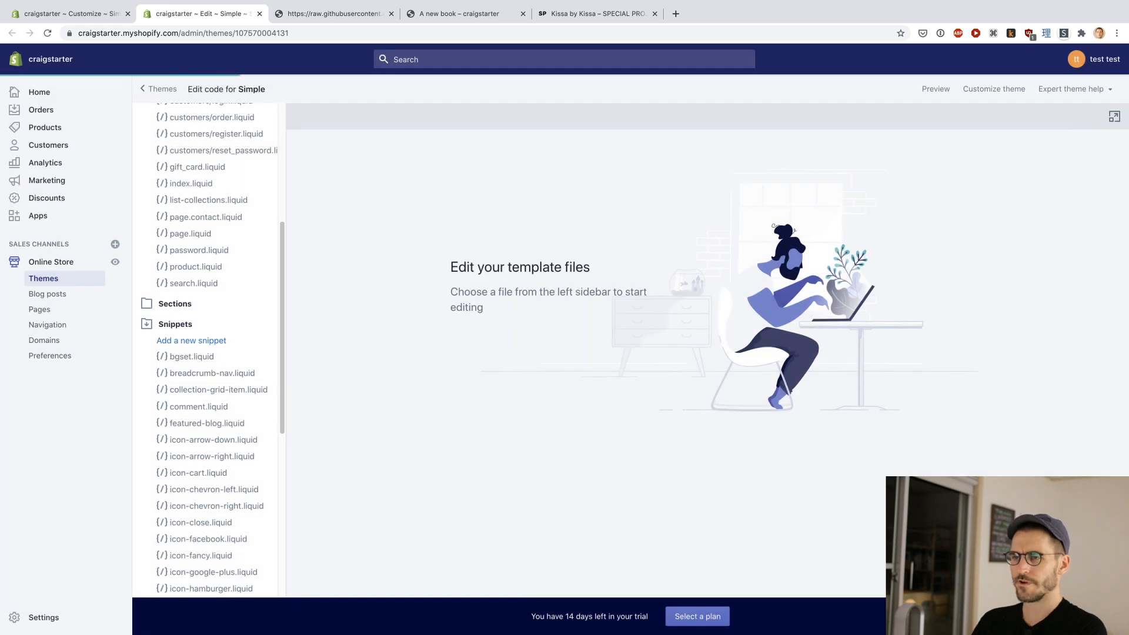
Step: Paste the copied code into the empty campaign.liquid snippet and save the file
{"action": "scroll", "coordinate": [229, 308], "scroll_direction": "down", "scroll_amount": 10}
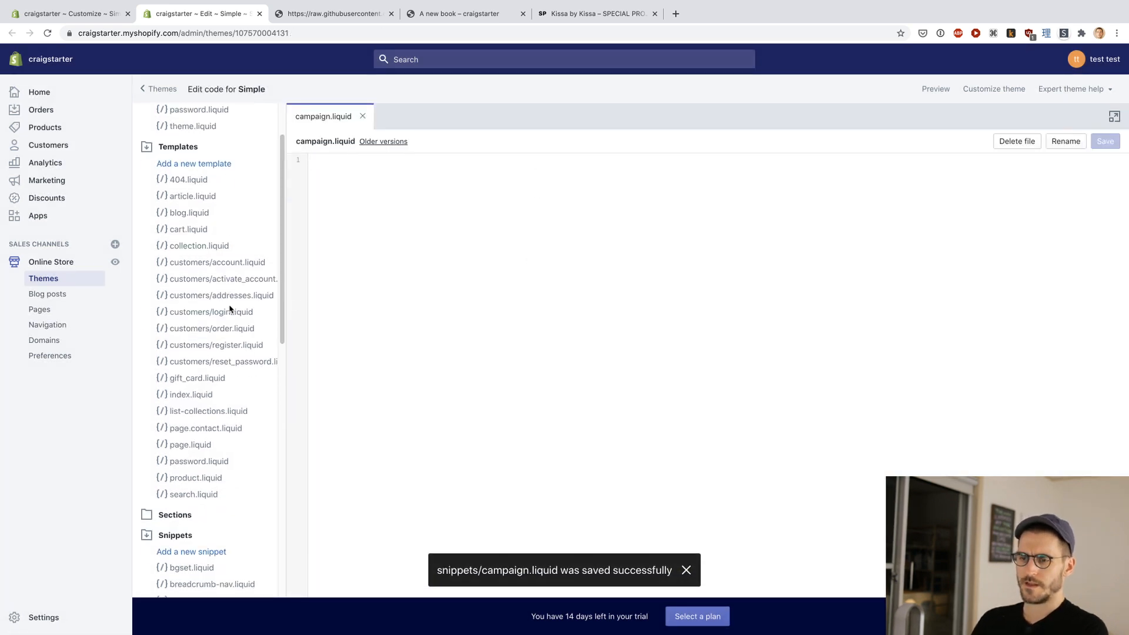
{"action": "scroll", "coordinate": [211, 262], "scroll_direction": "up", "scroll_amount": 6}
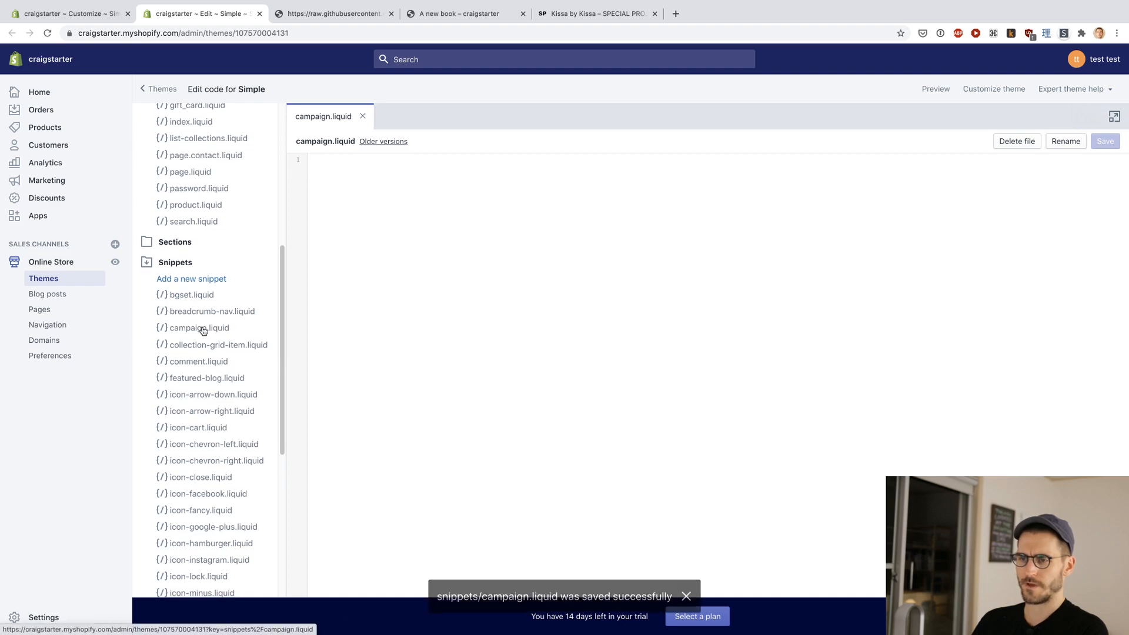
{"action": "left_click", "coordinate": [382, 279]}
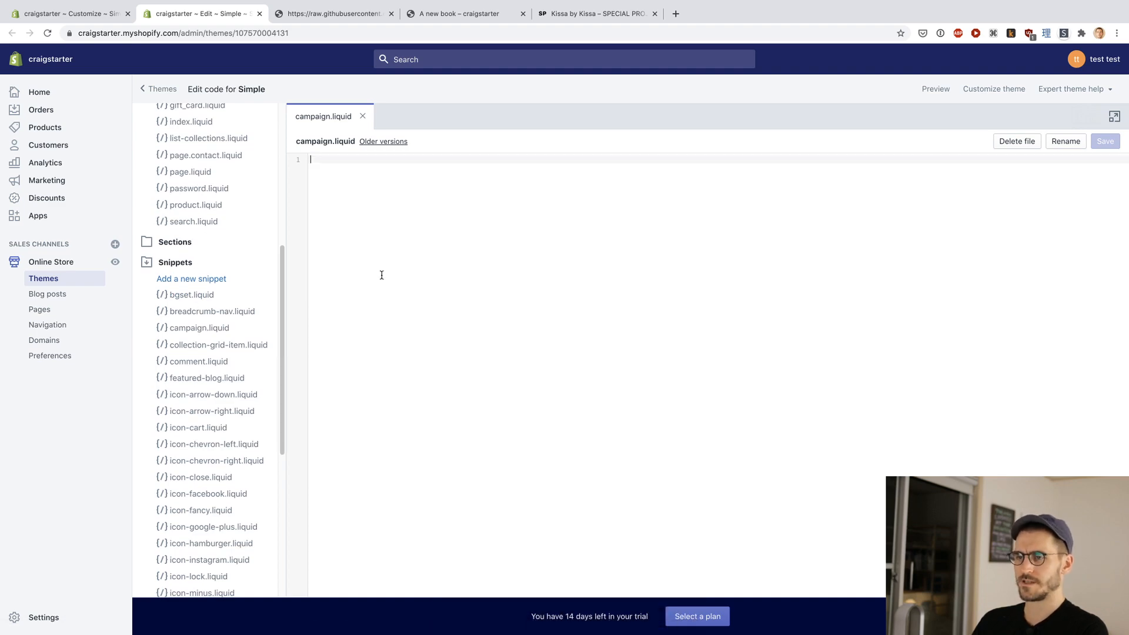
{"action": "key", "text": "super+v"}
{"action": "scroll", "coordinate": [376, 264], "scroll_direction": "up", "scroll_amount": 15}
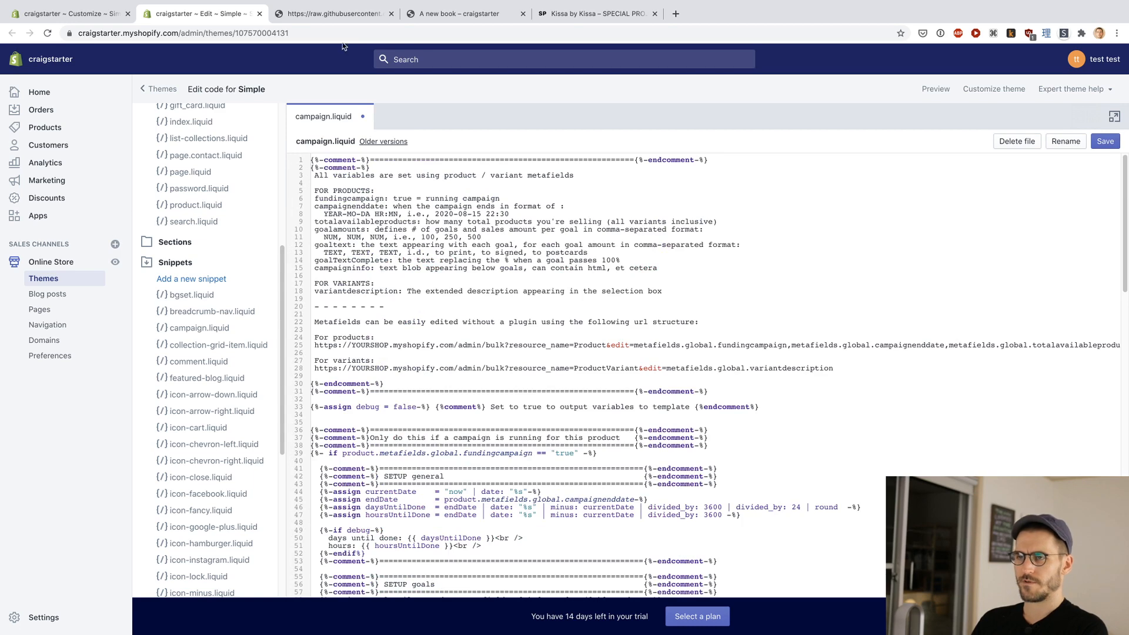
{"action": "left_click", "coordinate": [338, 14]}
{"action": "left_click", "coordinate": [212, 16]}
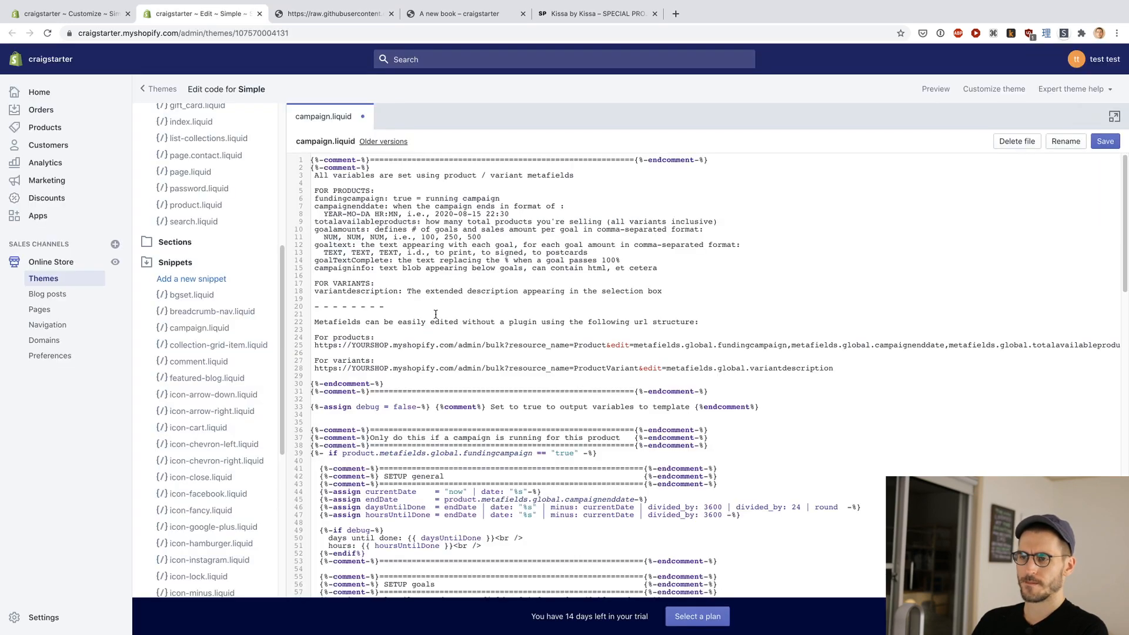
{"action": "scroll", "coordinate": [459, 313], "scroll_direction": "down", "scroll_amount": 5}
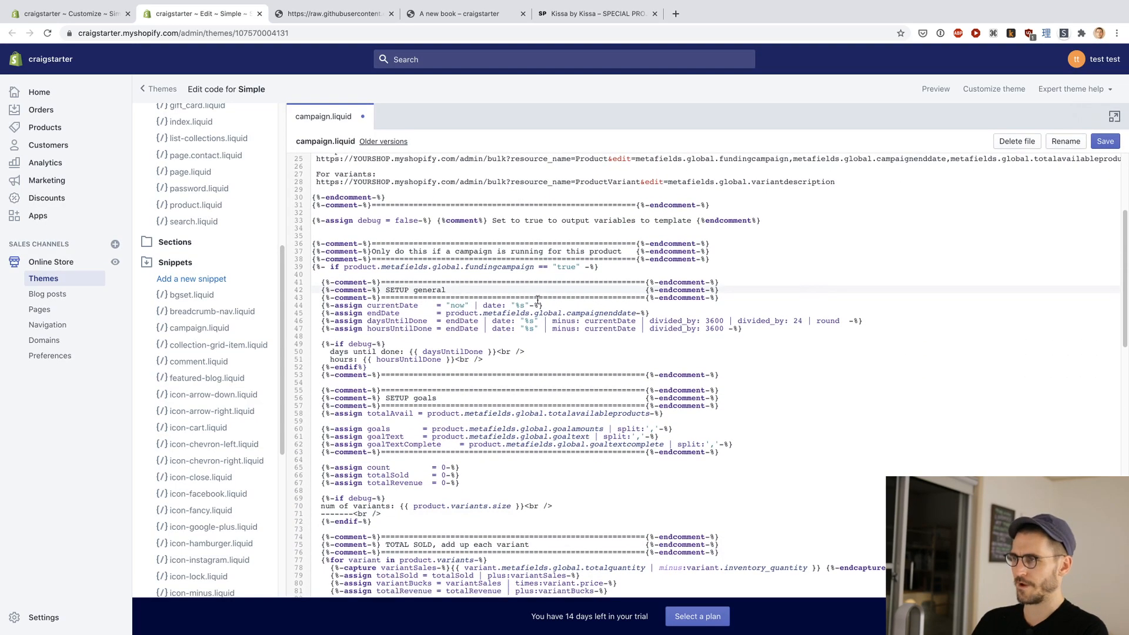
{"action": "left_click", "coordinate": [1103, 143]}
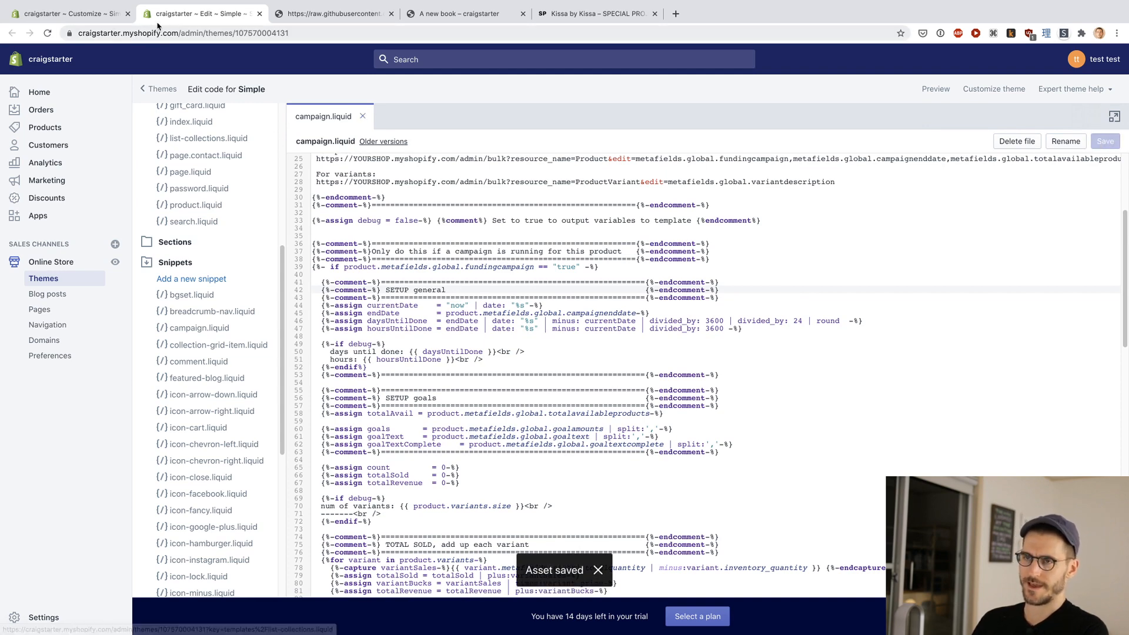
Step: Go back to the craigstarter repository's main page and check the README's Installing instructions for the next file
{"action": "left_click", "coordinate": [303, 18]}
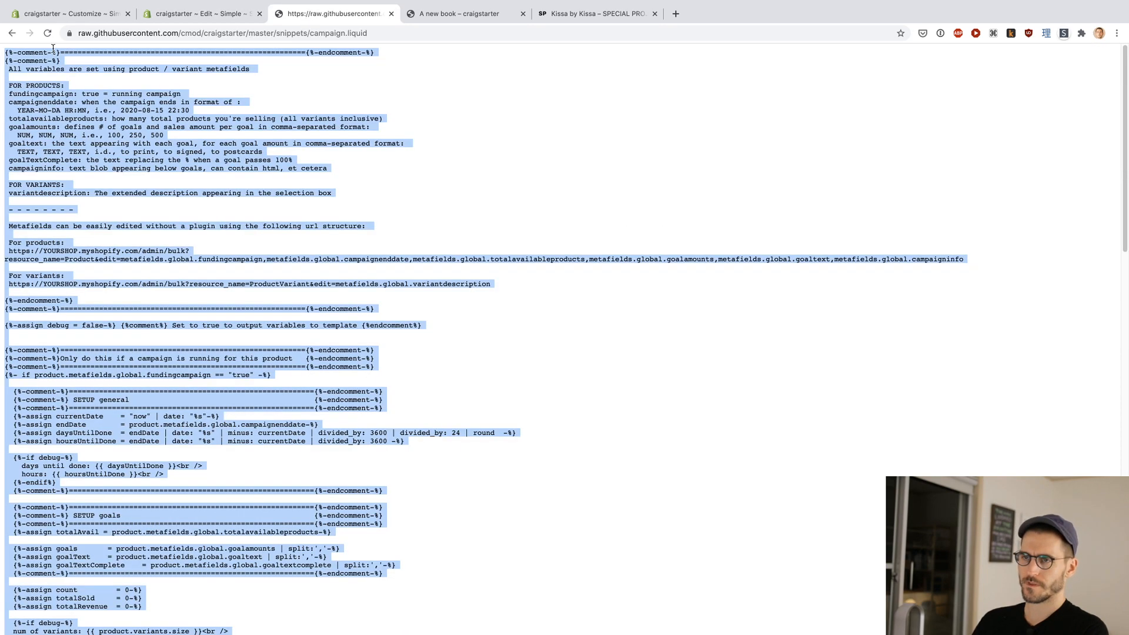
{"action": "left_click", "coordinate": [12, 34]}
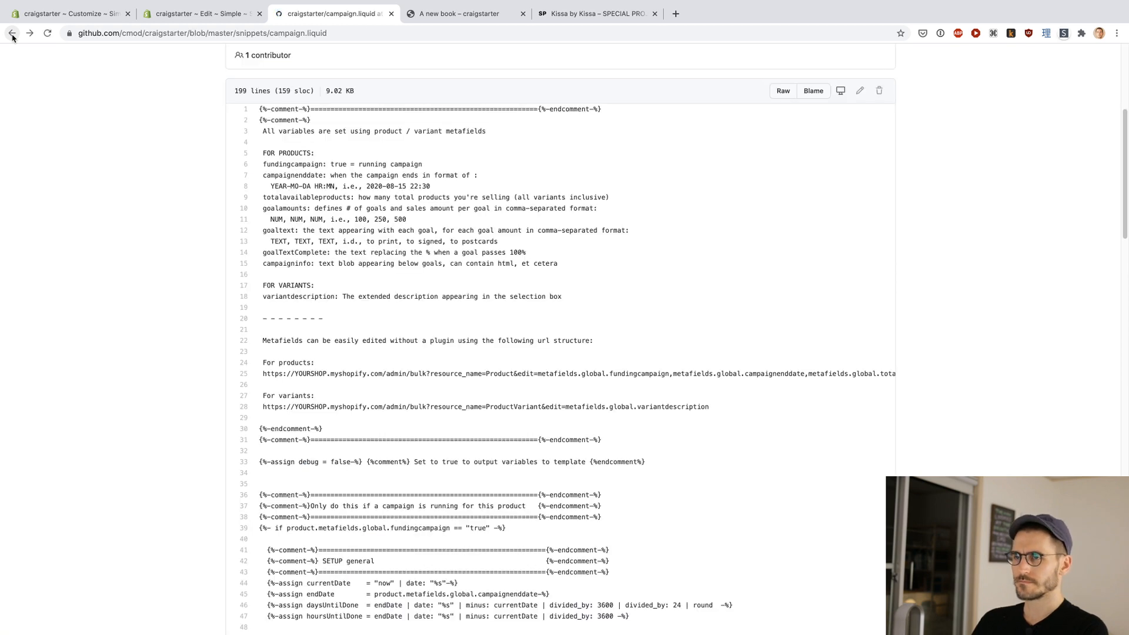
{"action": "left_click", "coordinate": [13, 34]}
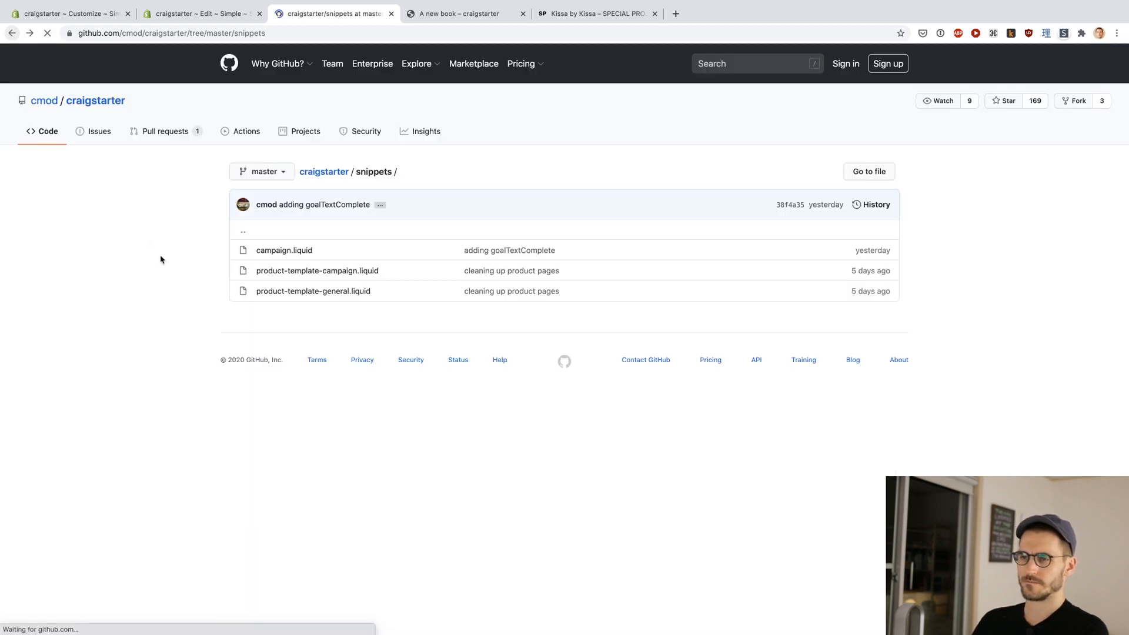
{"action": "left_click", "coordinate": [11, 33]}
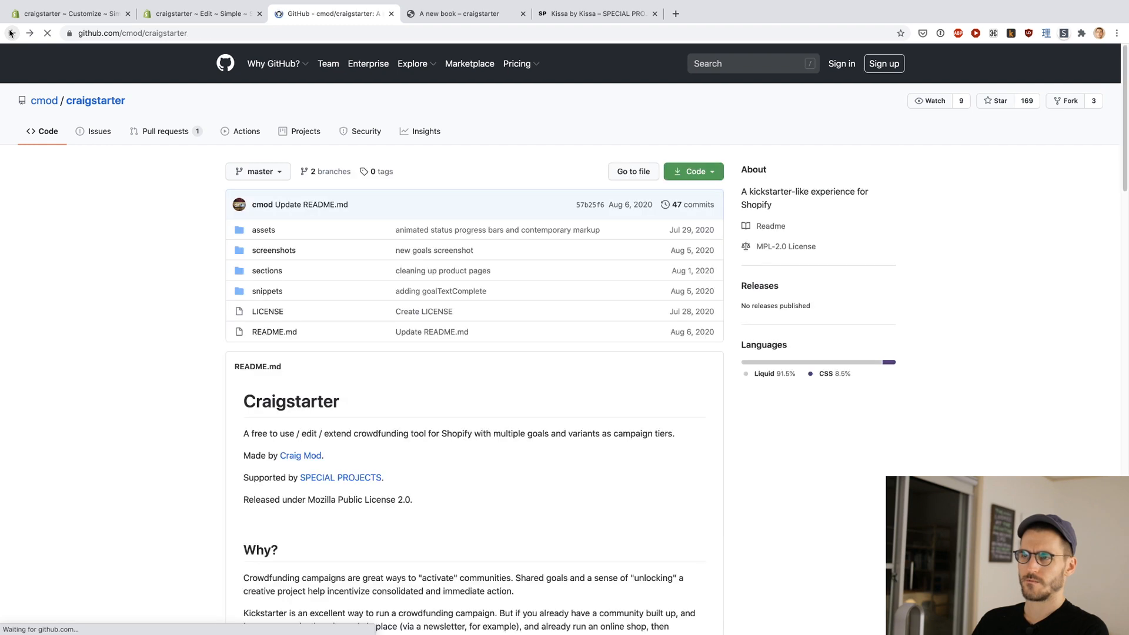
{"action": "scroll", "coordinate": [170, 313], "scroll_direction": "down", "scroll_amount": 10}
{"action": "scroll", "coordinate": [170, 312], "scroll_direction": "down", "scroll_amount": 15}
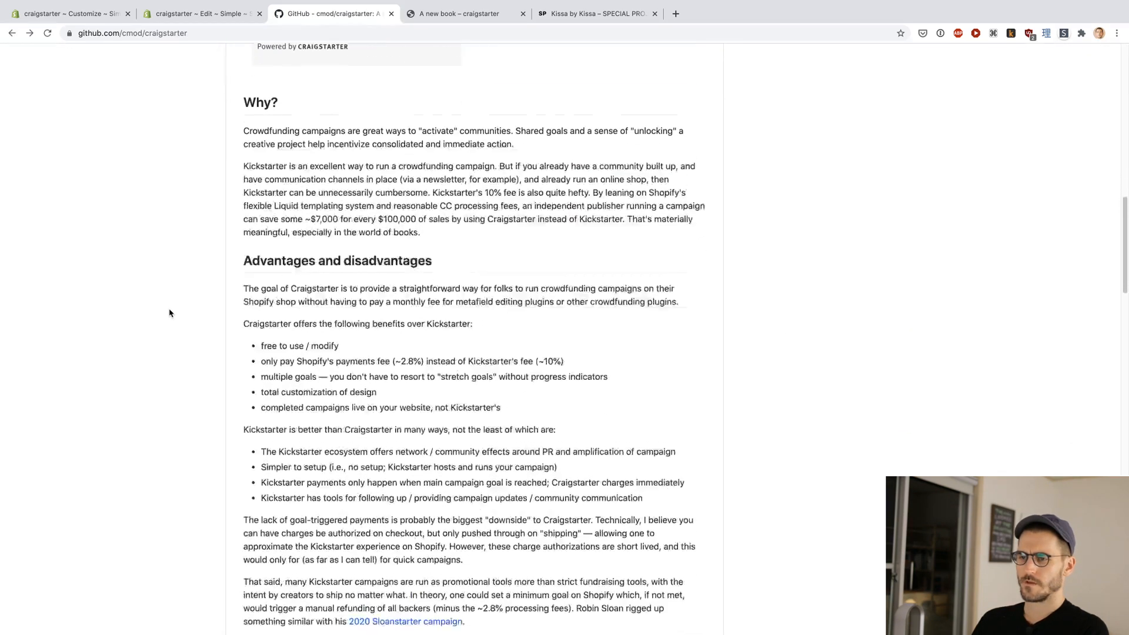
{"action": "scroll", "coordinate": [212, 322], "scroll_direction": "up", "scroll_amount": 1}
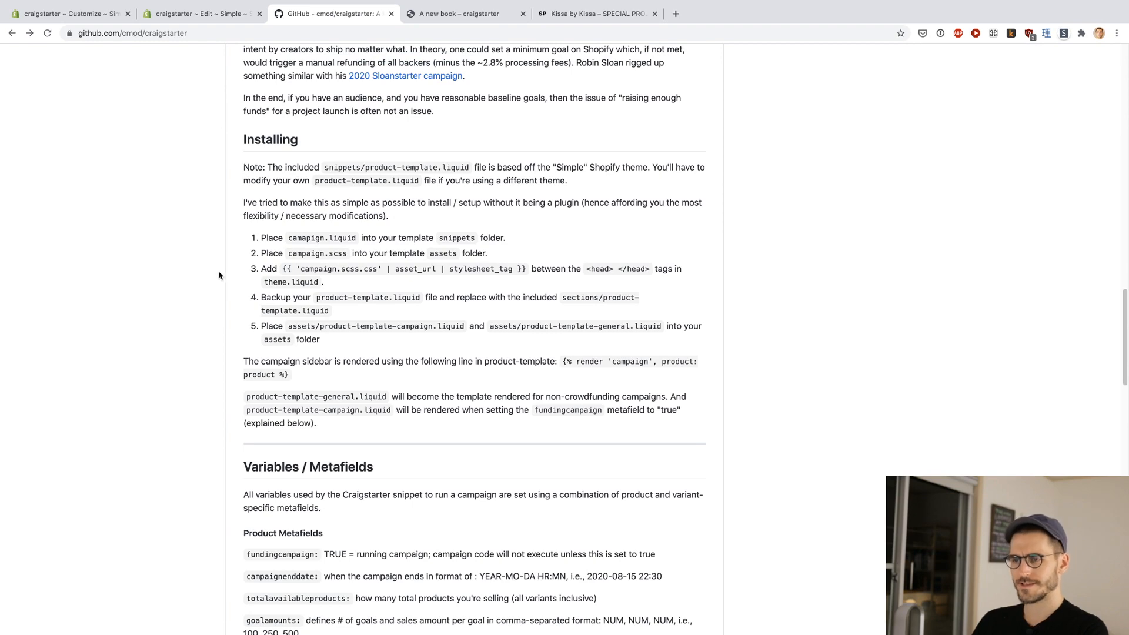
{"action": "scroll", "coordinate": [189, 312], "scroll_direction": "up", "scroll_amount": 20}
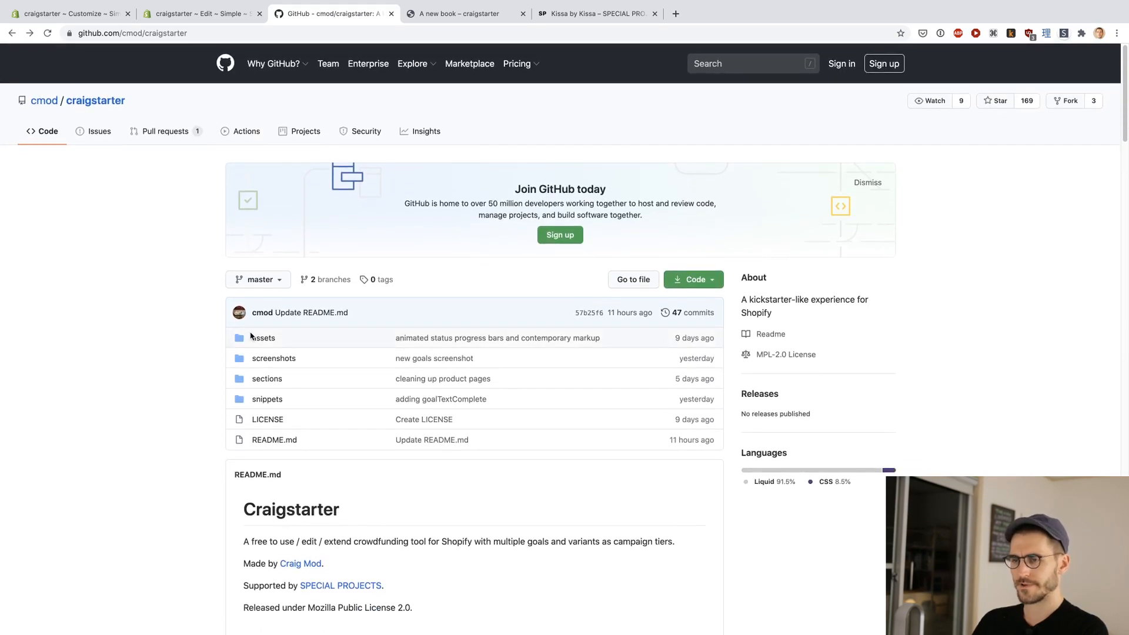
Step: Open the raw version of campaign.scss from the repository's assets folder, copy all of its code and close the page
{"action": "left_click", "coordinate": [260, 339], "text": "super"}
{"action": "left_click", "coordinate": [473, 14]}
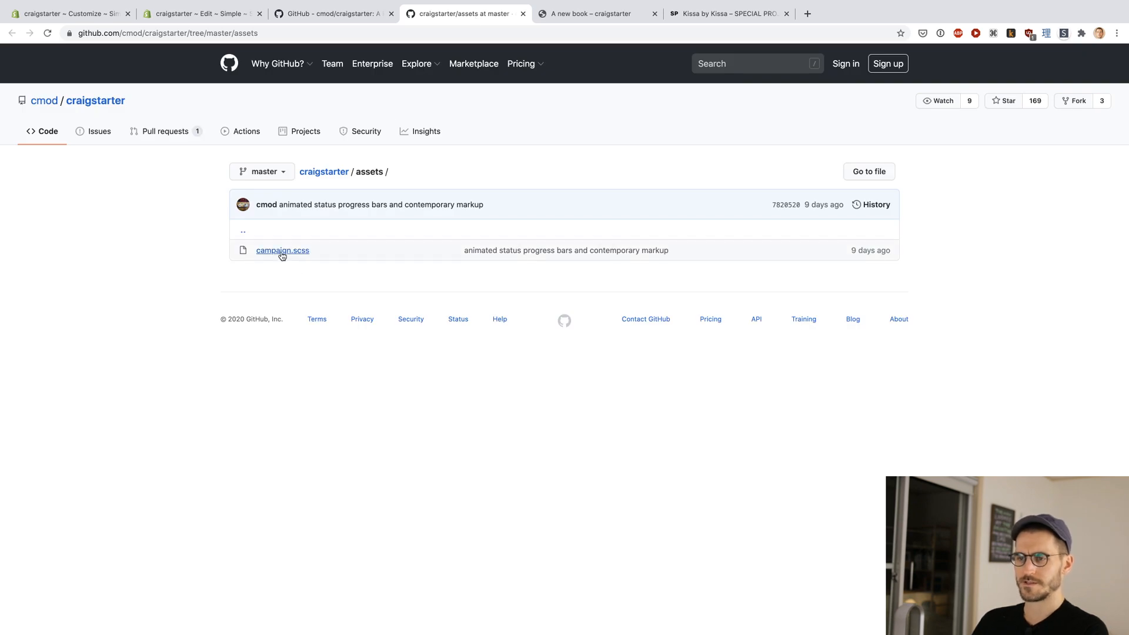
{"action": "left_click", "coordinate": [282, 254]}
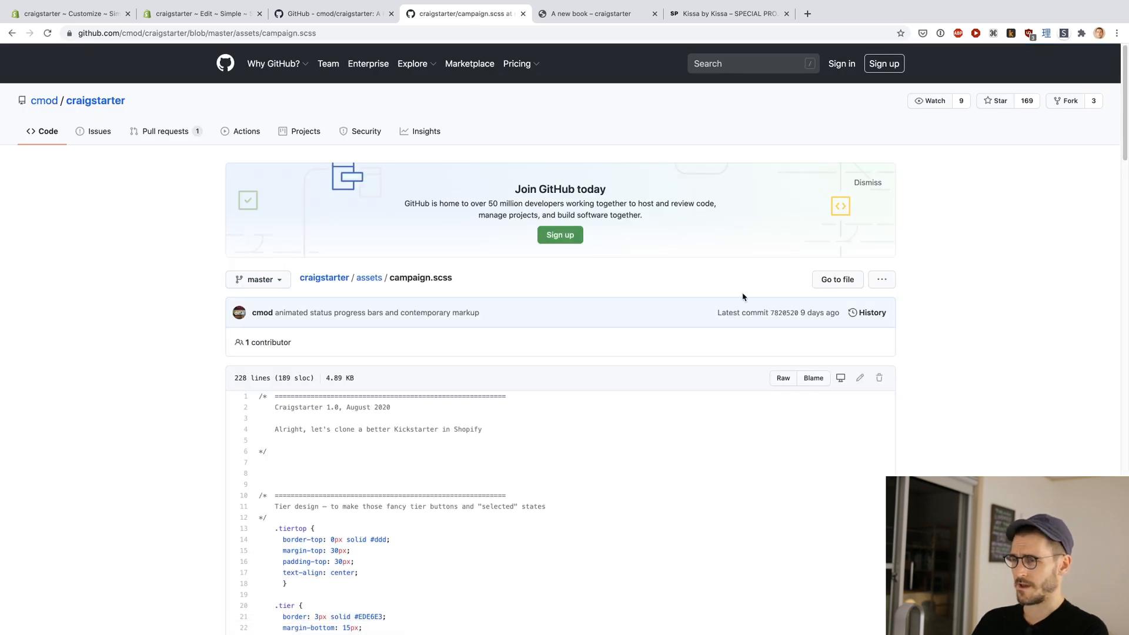
{"action": "left_click", "coordinate": [785, 377]}
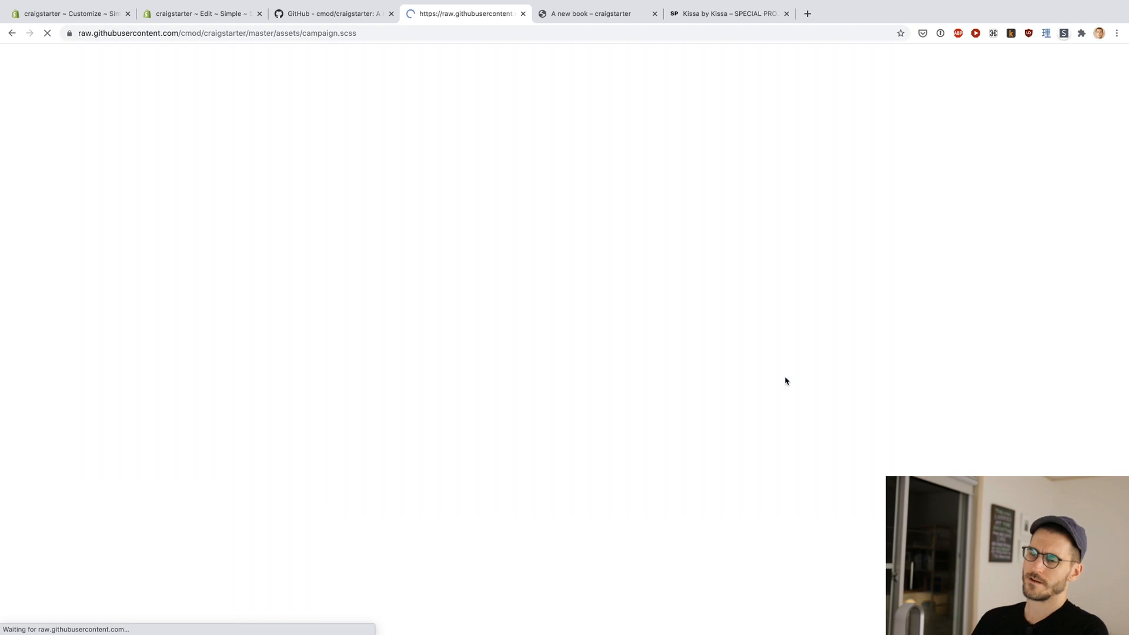
{"action": "key", "text": "super+a"}
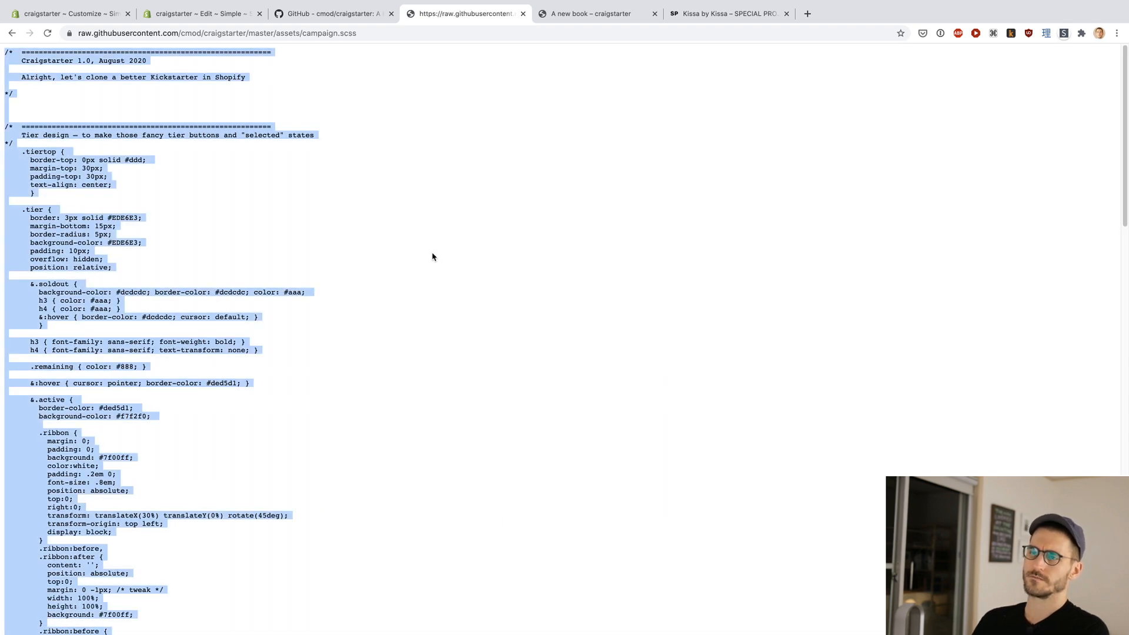
{"action": "key", "text": "super+w"}
{"action": "key", "text": "super+Tab"}
{"action": "key", "text": "super+shift+Tab"}
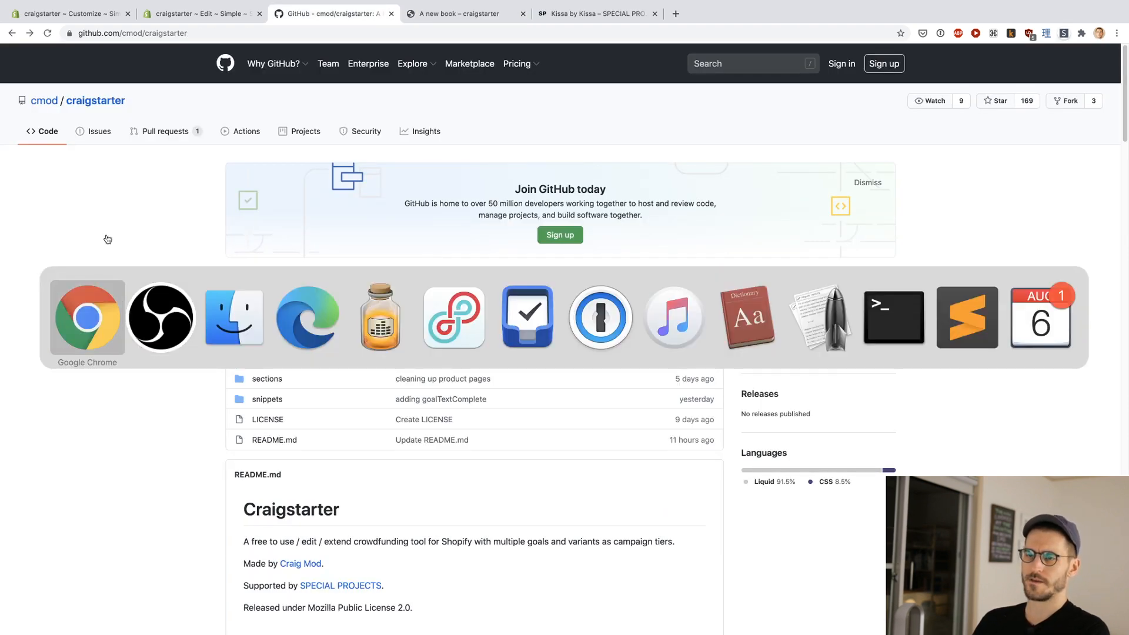
Step: Return to the Simple theme's code editor and expand the Assets folder
{"action": "left_click", "coordinate": [185, 14]}
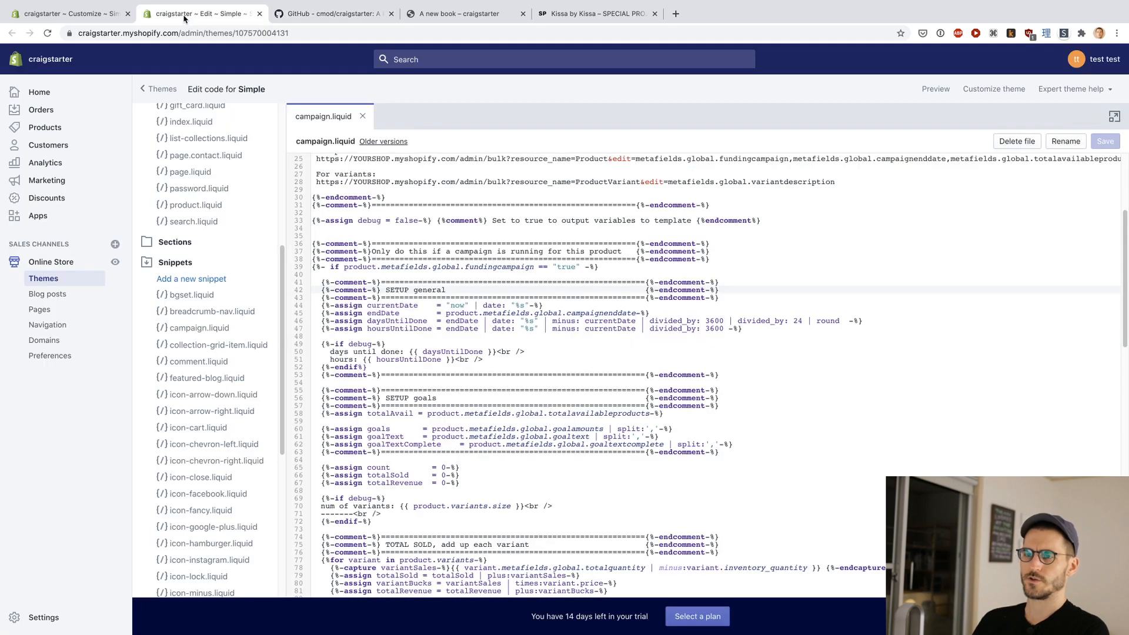
{"action": "scroll", "coordinate": [215, 223], "scroll_direction": "up", "scroll_amount": 10}
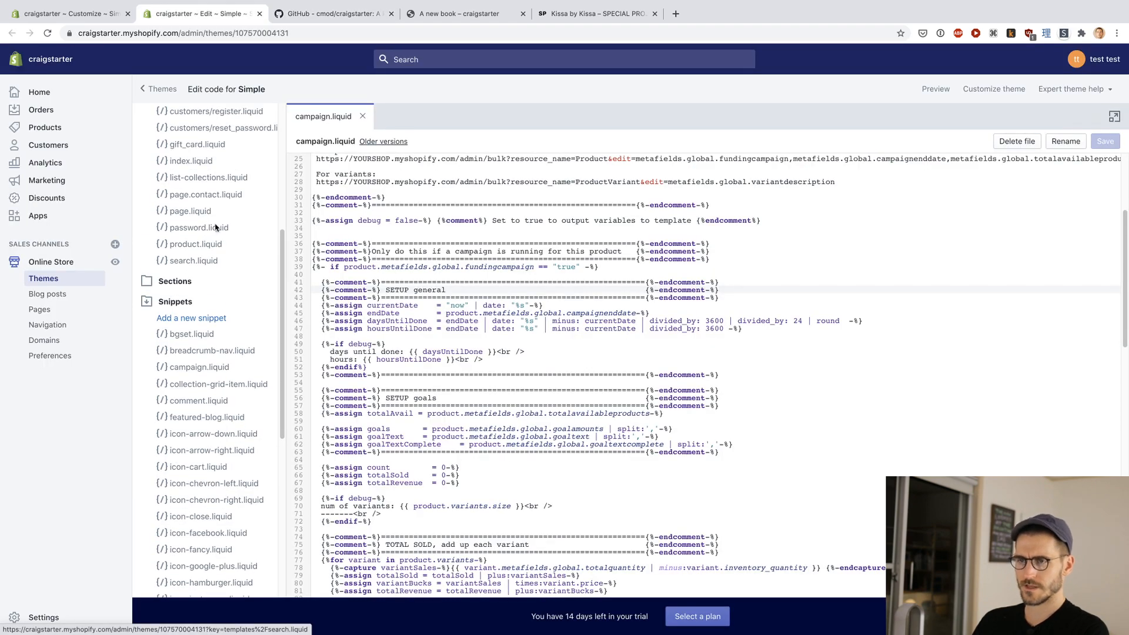
{"action": "scroll", "coordinate": [215, 235], "scroll_direction": "down", "scroll_amount": 15}
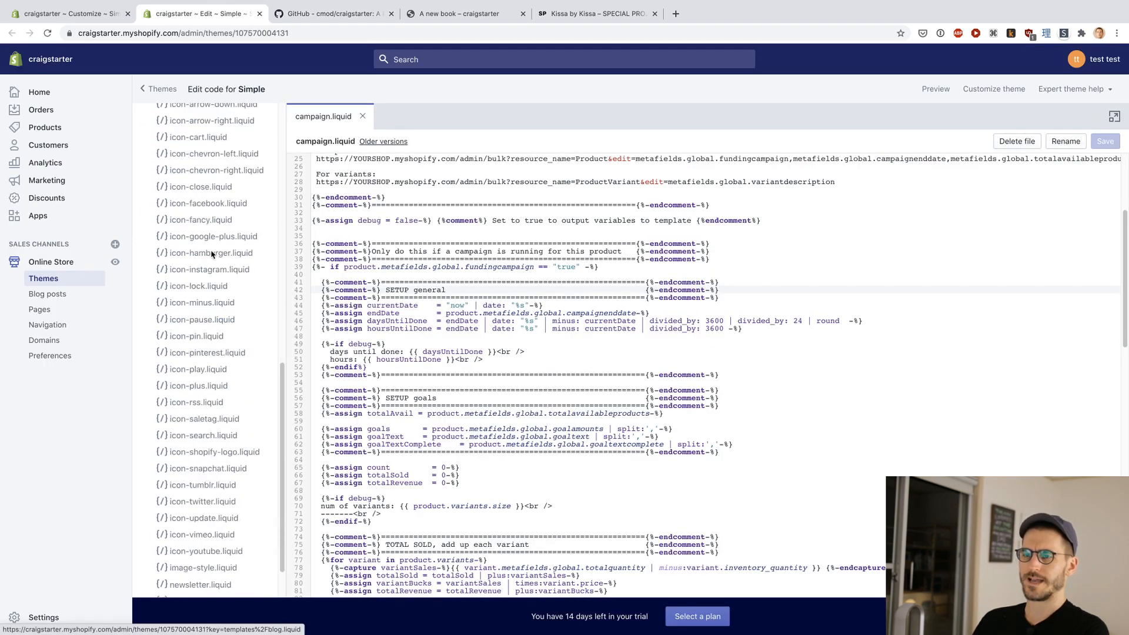
{"action": "left_click", "coordinate": [171, 575]}
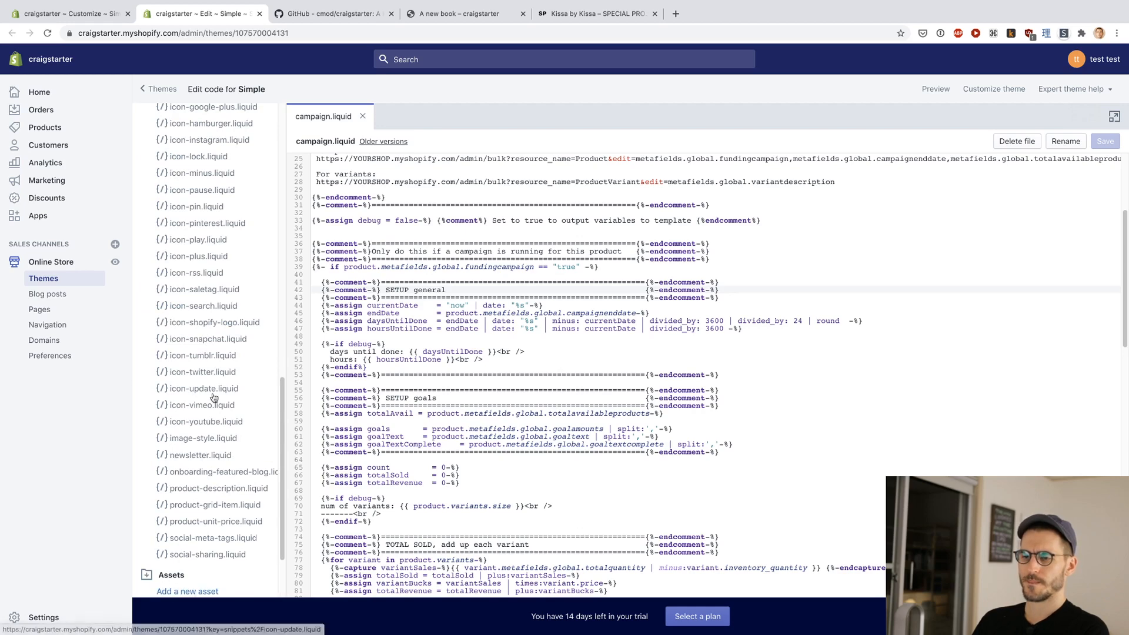
{"action": "scroll", "coordinate": [214, 398], "scroll_direction": "down", "scroll_amount": 3}
Step: Create a blank asset named campaign with the .scss extension in the Simple theme
{"action": "left_click", "coordinate": [188, 410]}
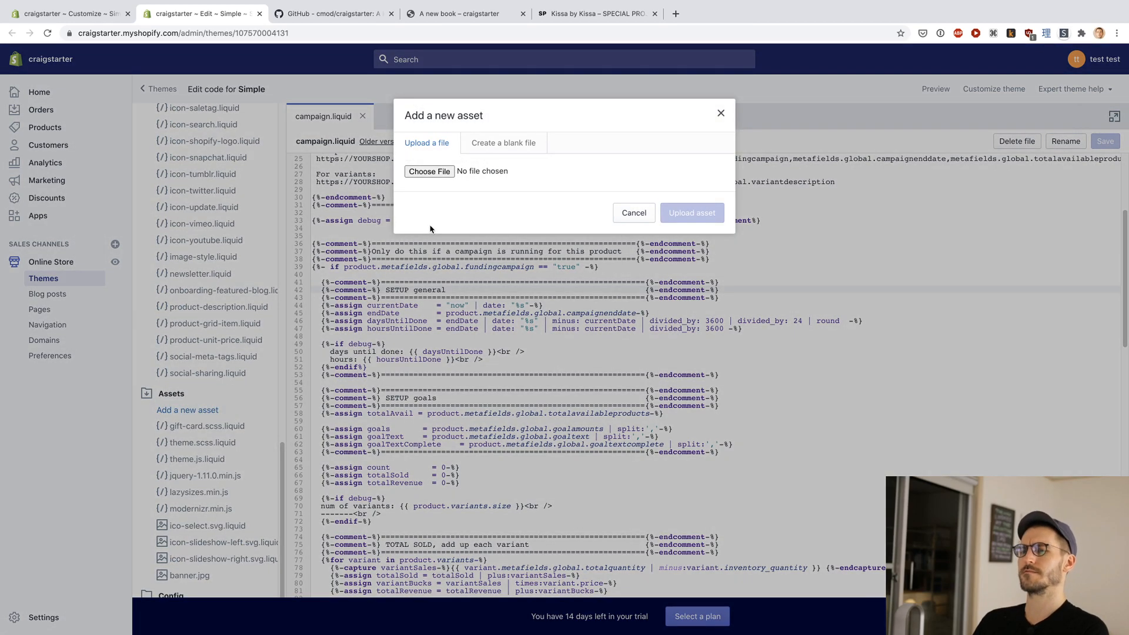
{"action": "left_click", "coordinate": [503, 144]}
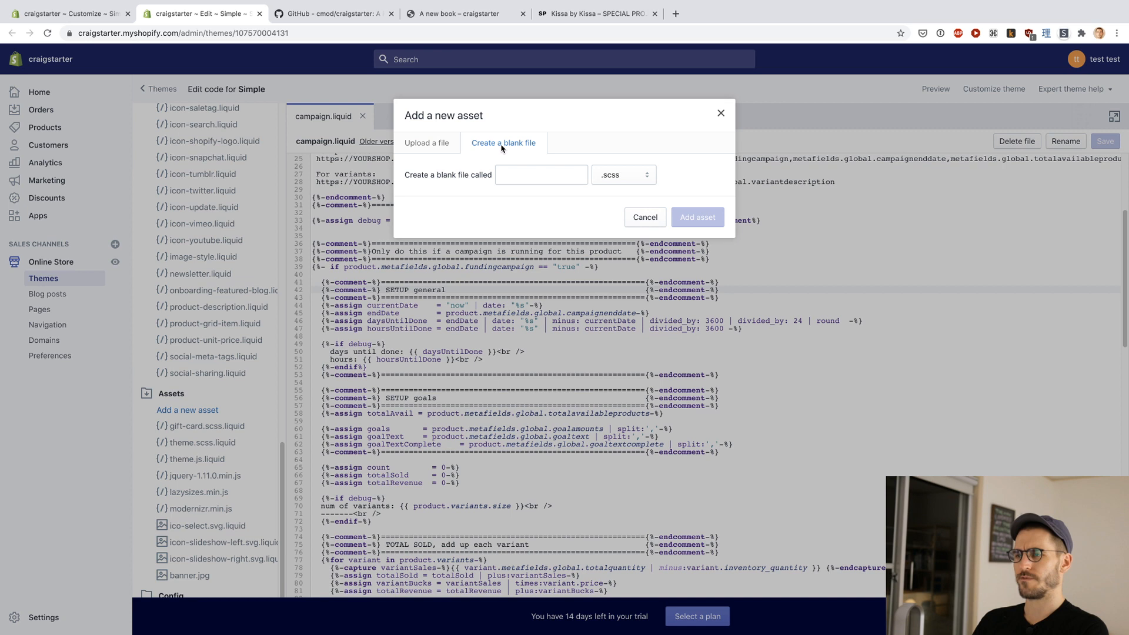
{"action": "left_click", "coordinate": [528, 172]}
{"action": "type", "text": "campaign.scss"}
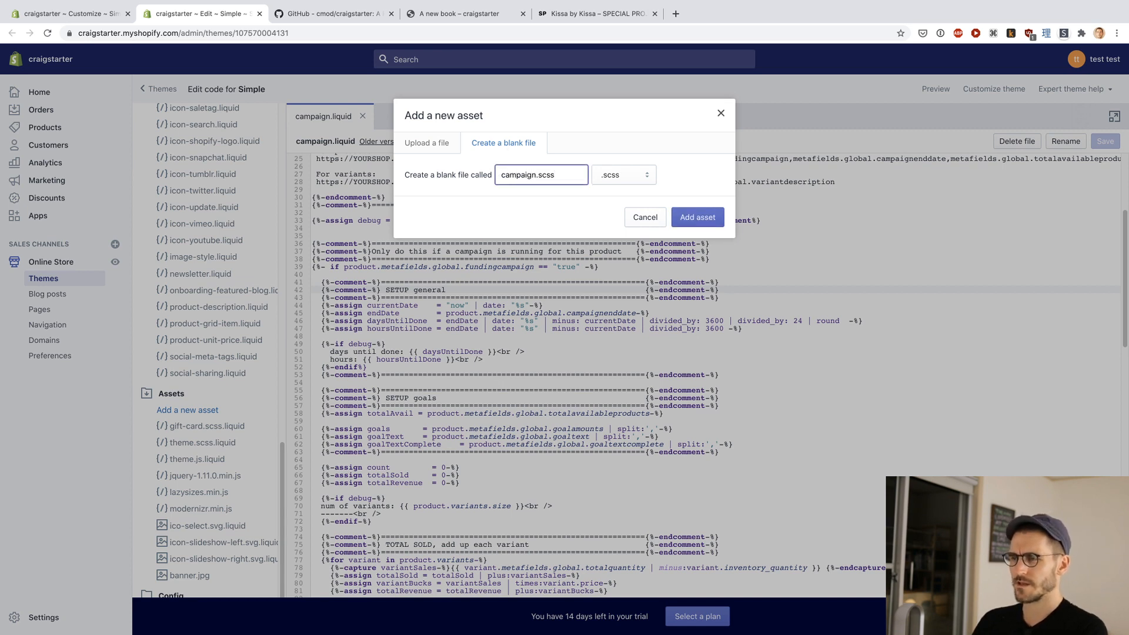
{"action": "key", "text": "BackSpace"}
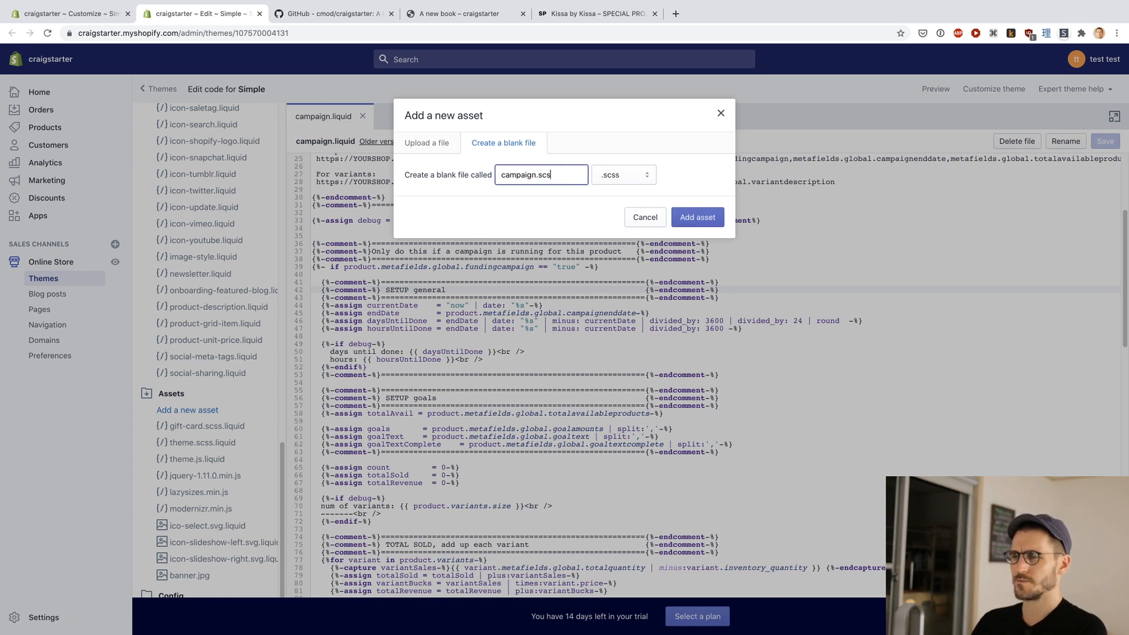
{"action": "left_click", "coordinate": [626, 174]}
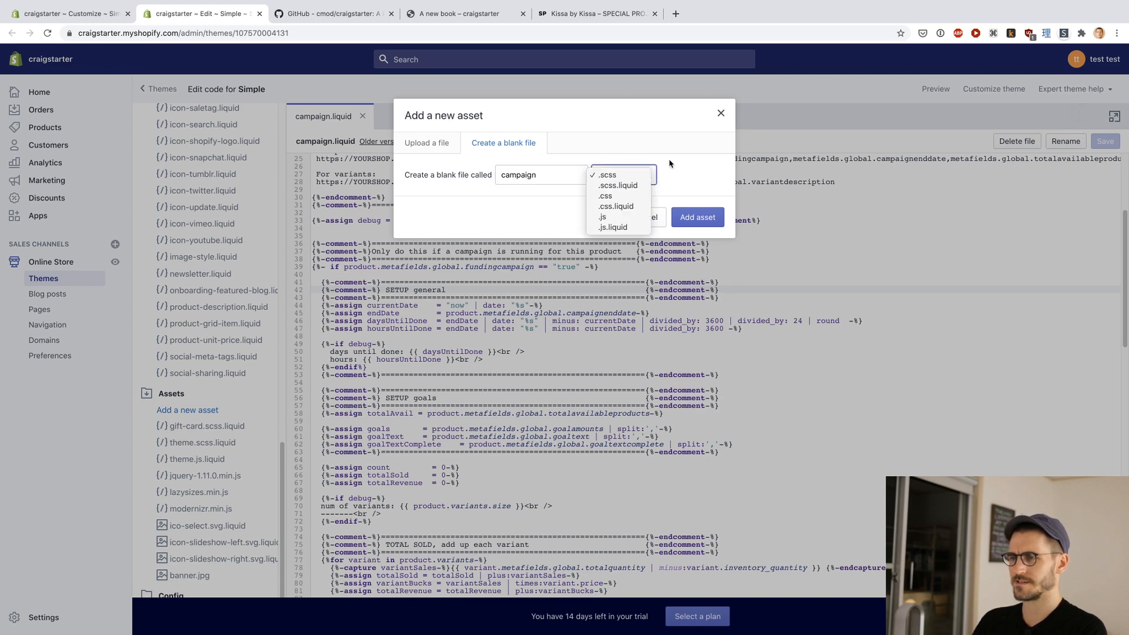
{"action": "left_click", "coordinate": [671, 163]}
{"action": "left_click", "coordinate": [695, 220]}
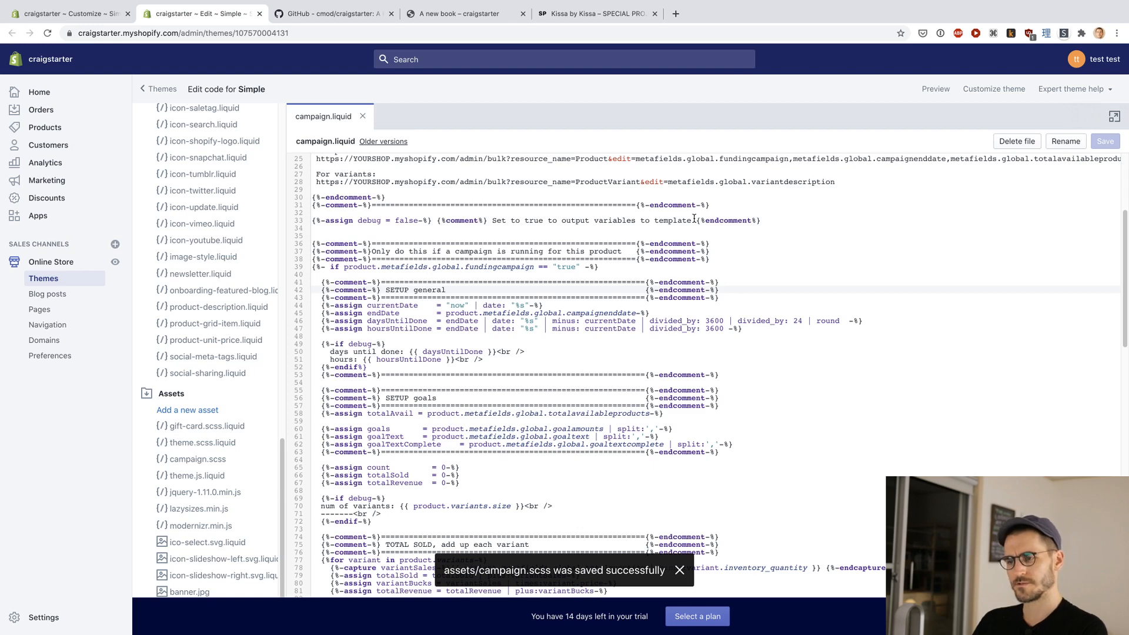
Step: Open the new campaign.scss asset, paste the copied stylesheet code into it and save the file
{"action": "scroll", "coordinate": [210, 393], "scroll_direction": "down", "scroll_amount": 1}
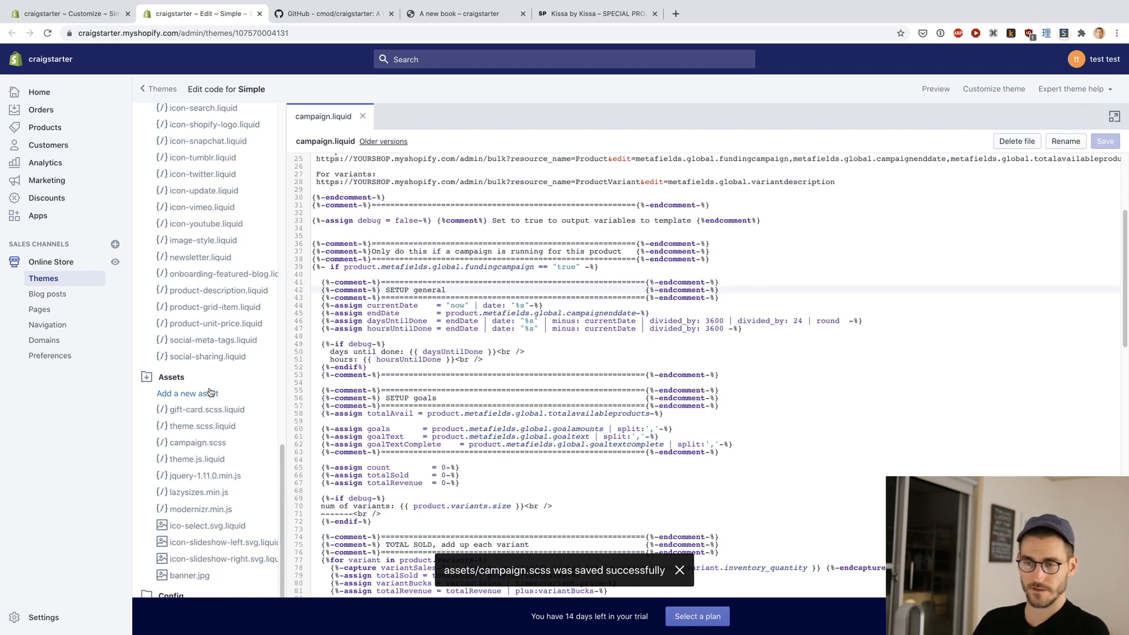
{"action": "left_click", "coordinate": [191, 442]}
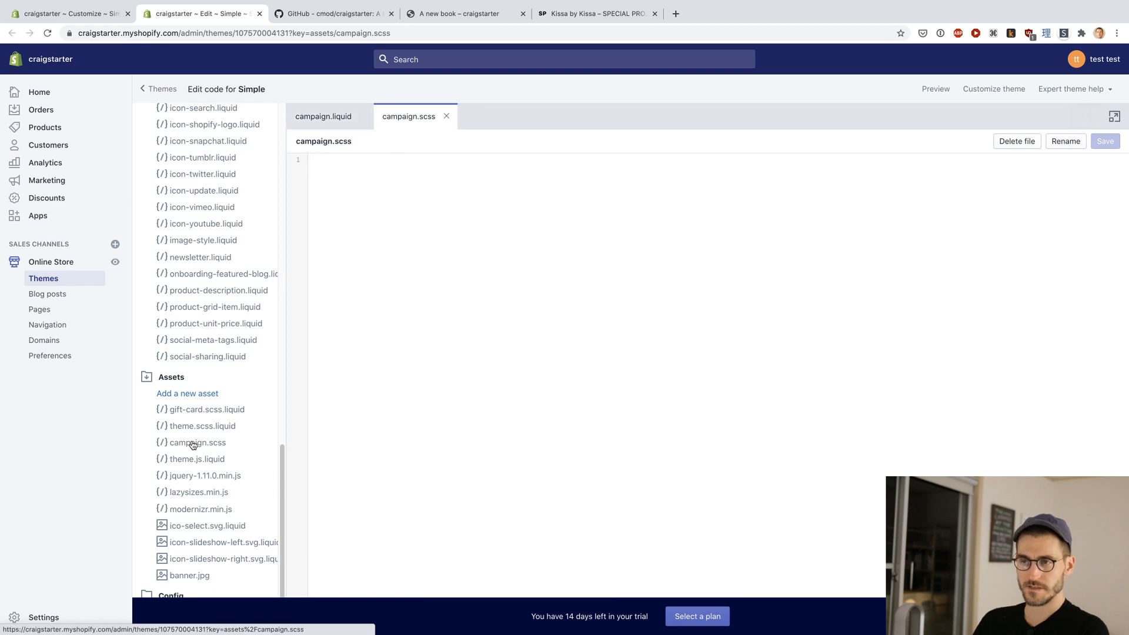
{"action": "key", "text": "super+v"}
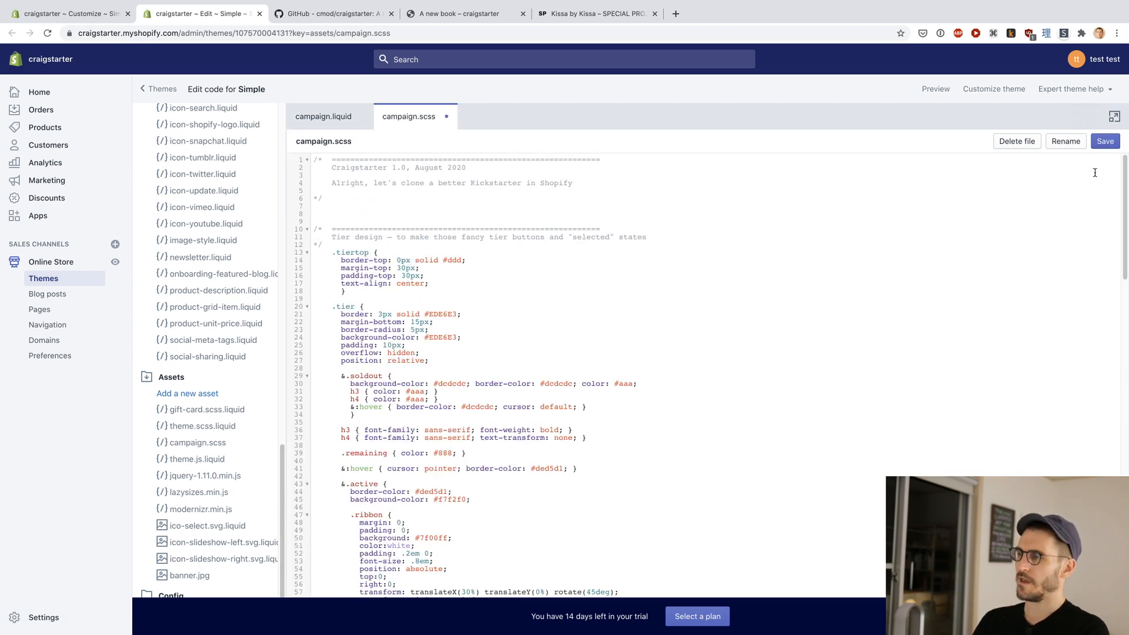
{"action": "left_click", "coordinate": [1111, 145]}
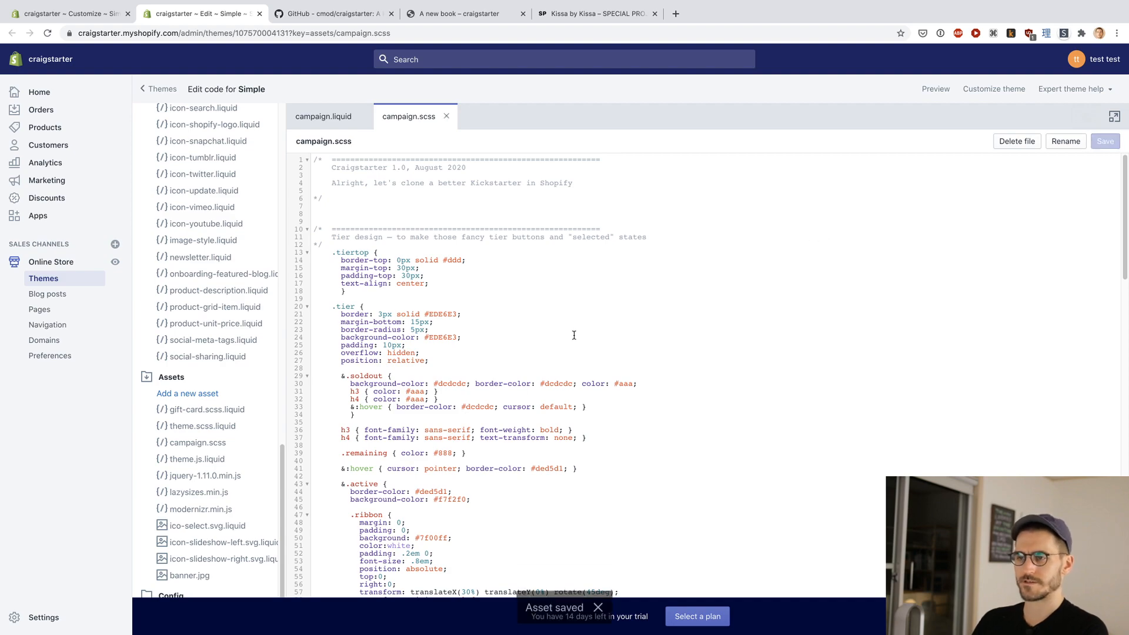
Step: Copy the {{ 'campaign.scss.css' | asset_url | stylesheet_tag }} line from the README's Installing section and return to the theme's code editor
{"action": "key", "text": "ctrl+Tab"}
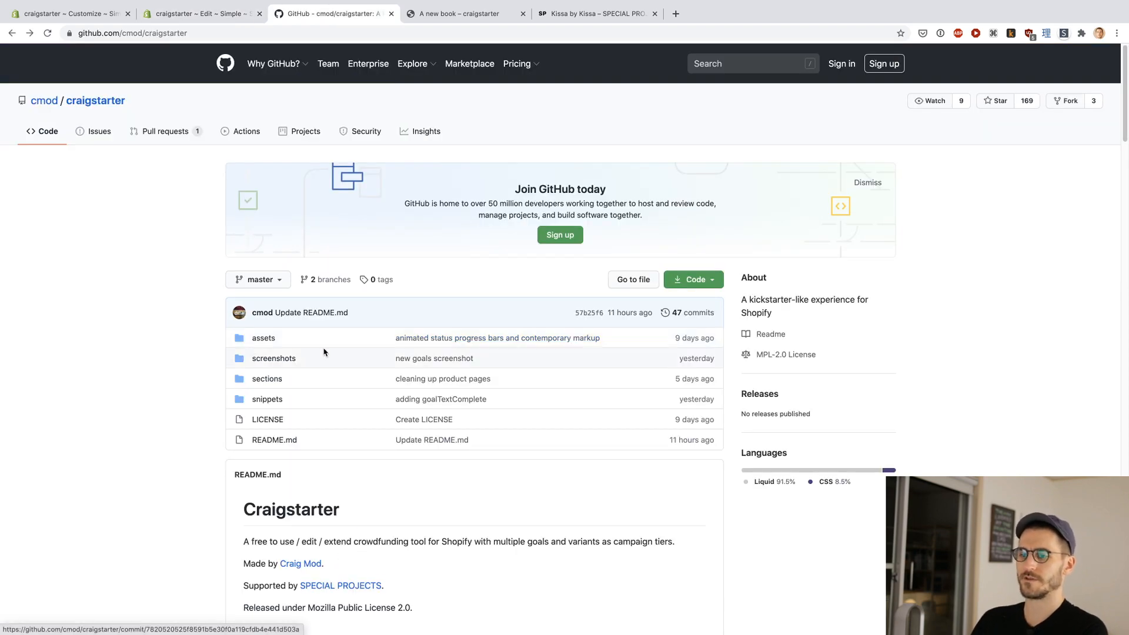
{"action": "scroll", "coordinate": [323, 350], "scroll_direction": "down", "scroll_amount": 20}
{"action": "scroll", "coordinate": [197, 343], "scroll_direction": "down", "scroll_amount": 2}
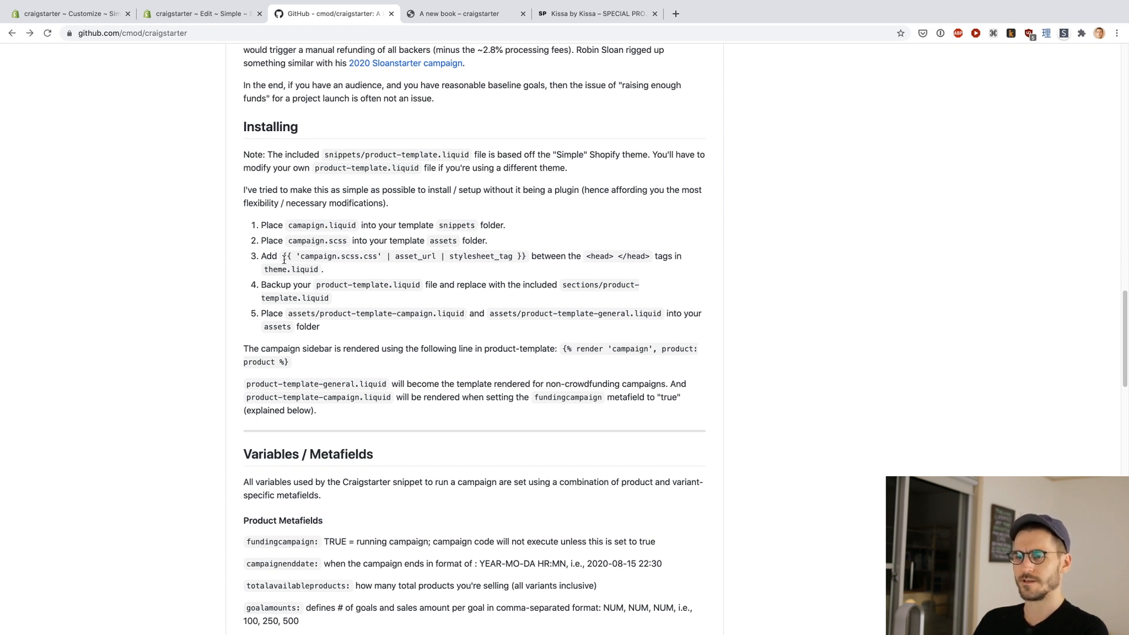
{"action": "left_click_drag", "start_coordinate": [284, 256], "coordinate": [525, 256]}
{"action": "key", "text": "super+c"}
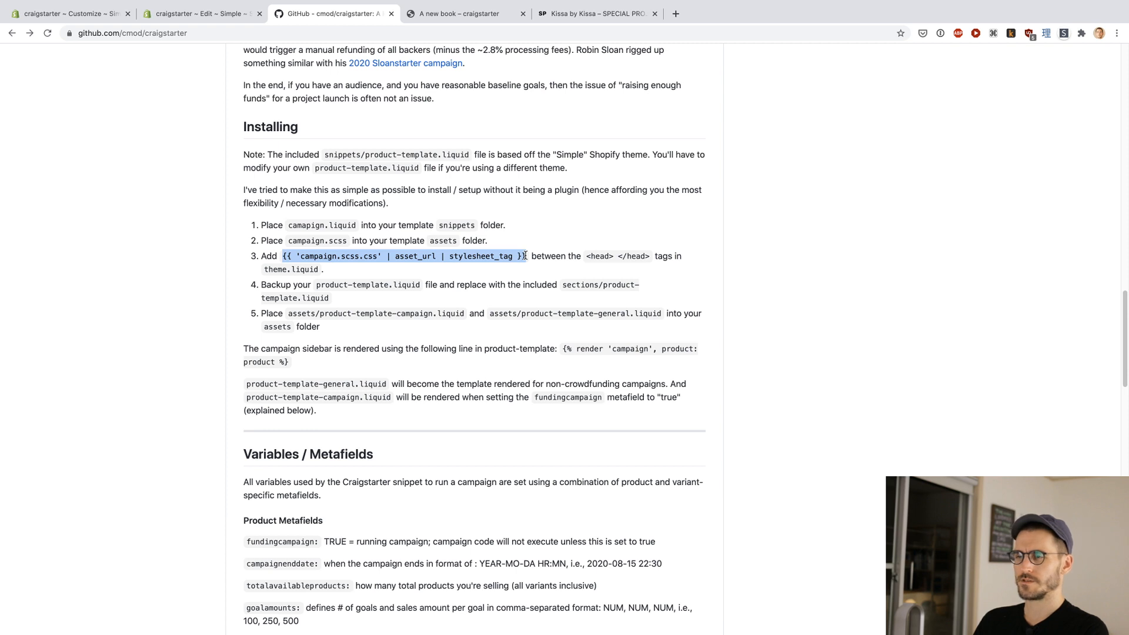
{"action": "key", "text": "ctrl+shift+Tab"}
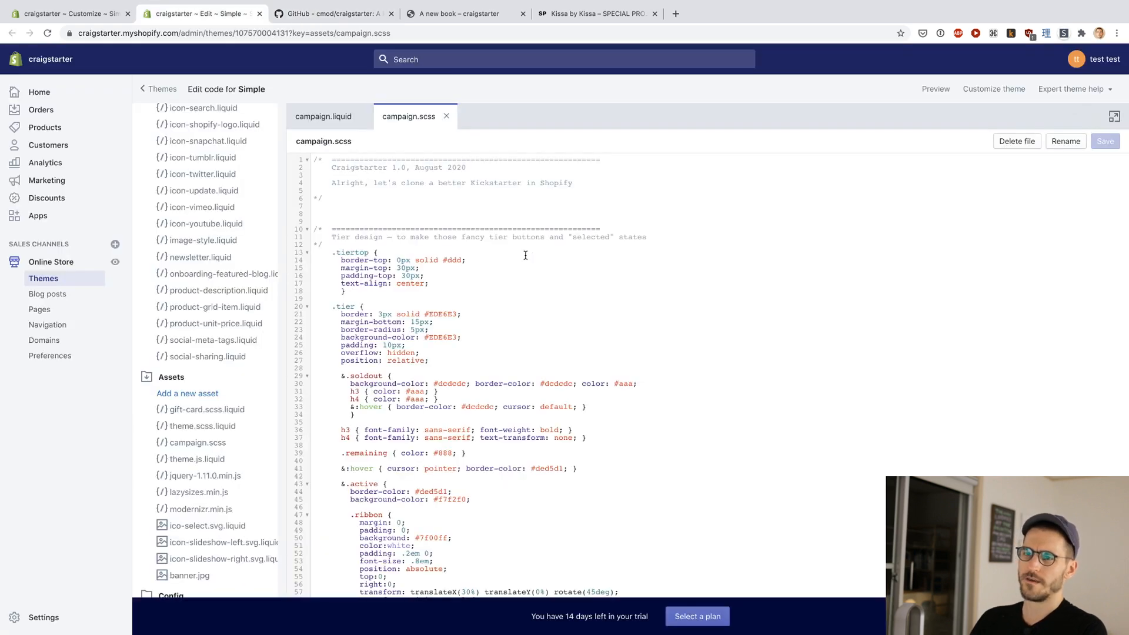
Step: Open theme.liquid from the Layout folder of the Simple theme
{"action": "scroll", "coordinate": [180, 350], "scroll_direction": "up", "scroll_amount": 15}
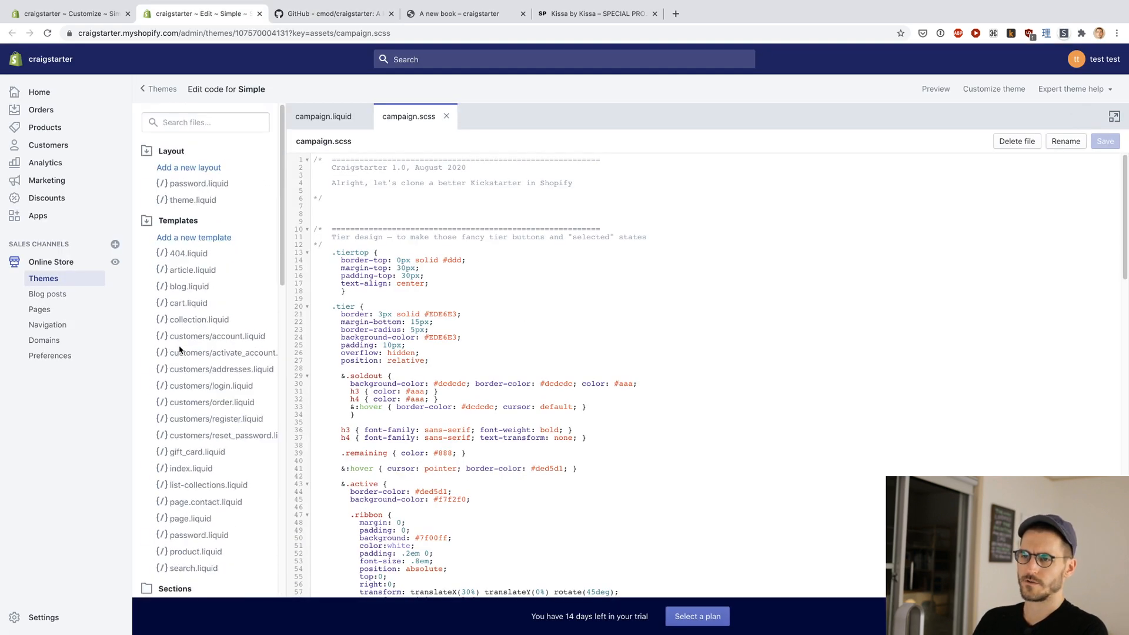
{"action": "key", "text": "ctrl+Tab"}
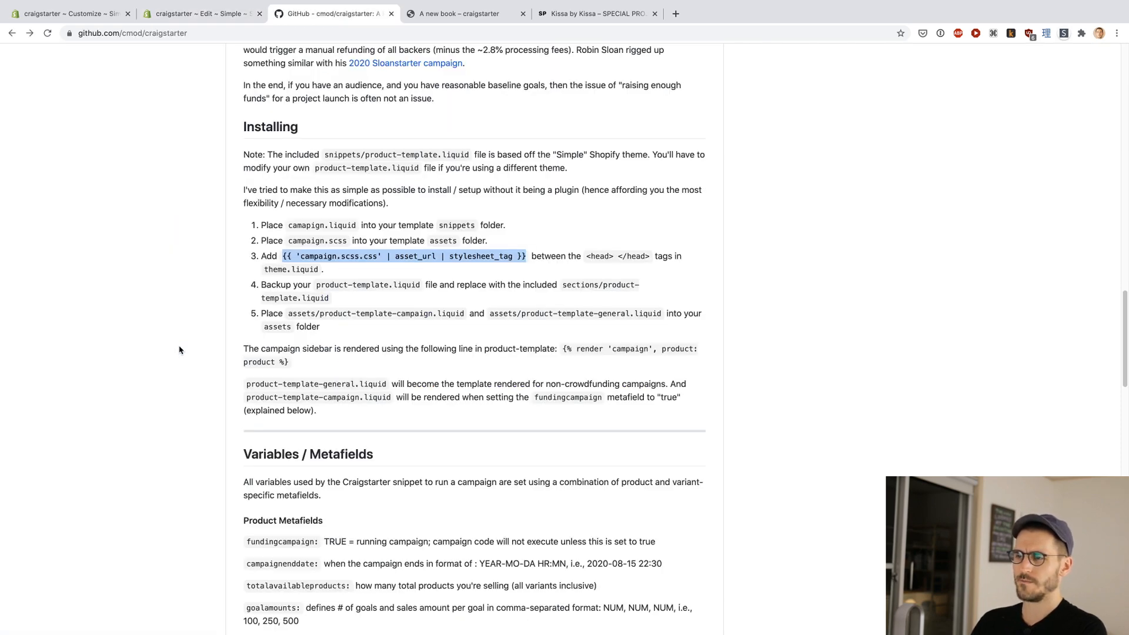
{"action": "key", "text": "ctrl+shift+Tab"}
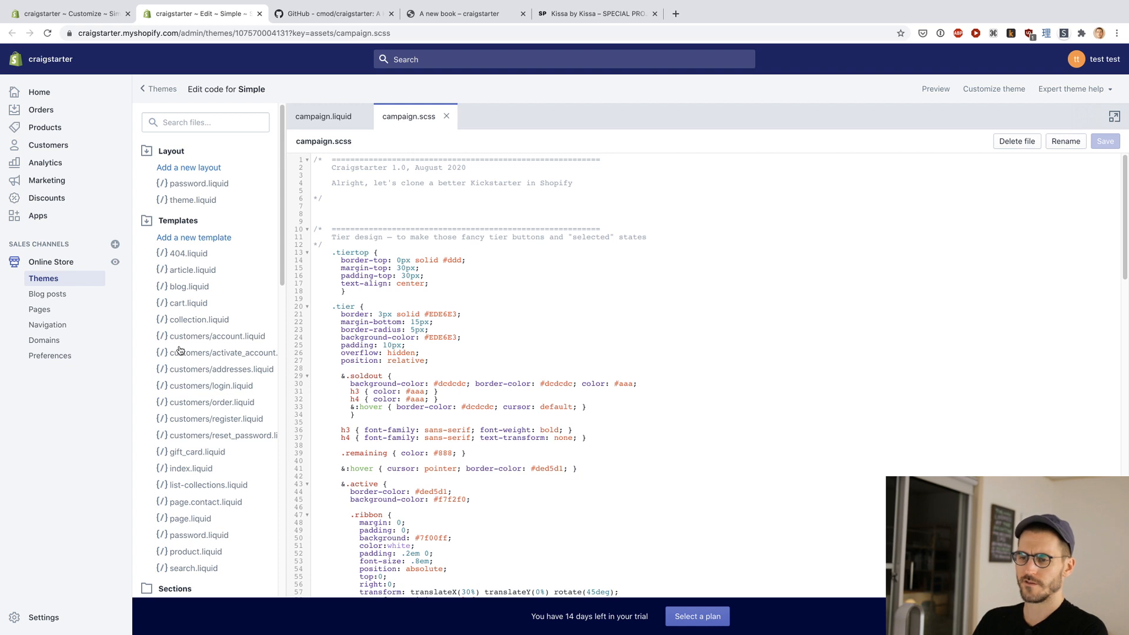
{"action": "scroll", "coordinate": [180, 350], "scroll_direction": "down", "scroll_amount": 1}
{"action": "scroll", "coordinate": [180, 350], "scroll_direction": "up", "scroll_amount": 1}
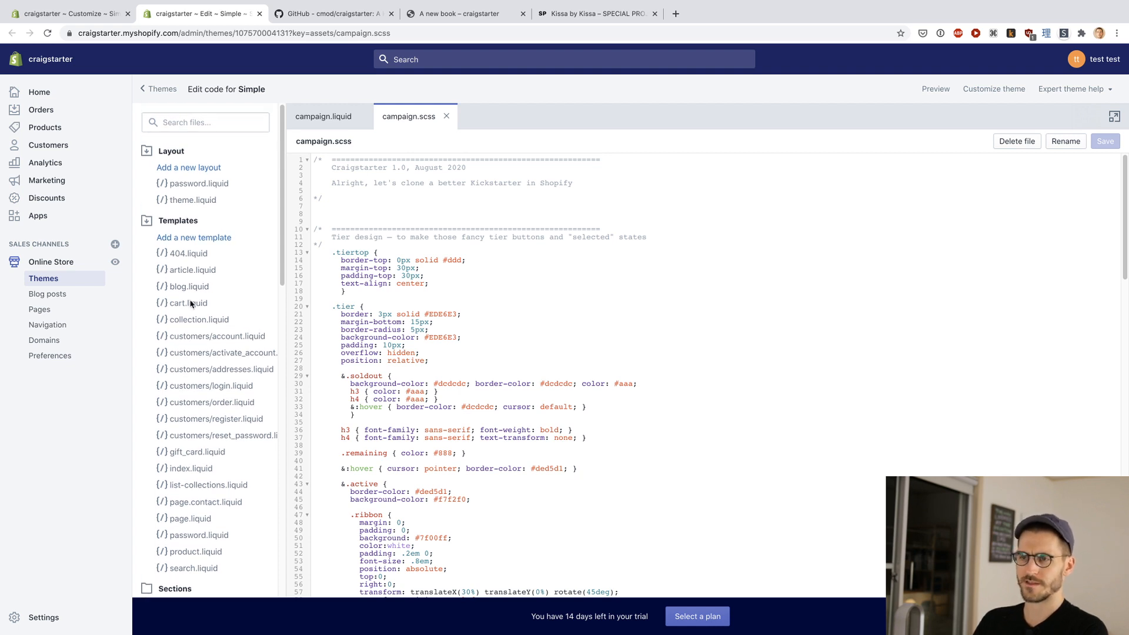
{"action": "left_click", "coordinate": [182, 201]}
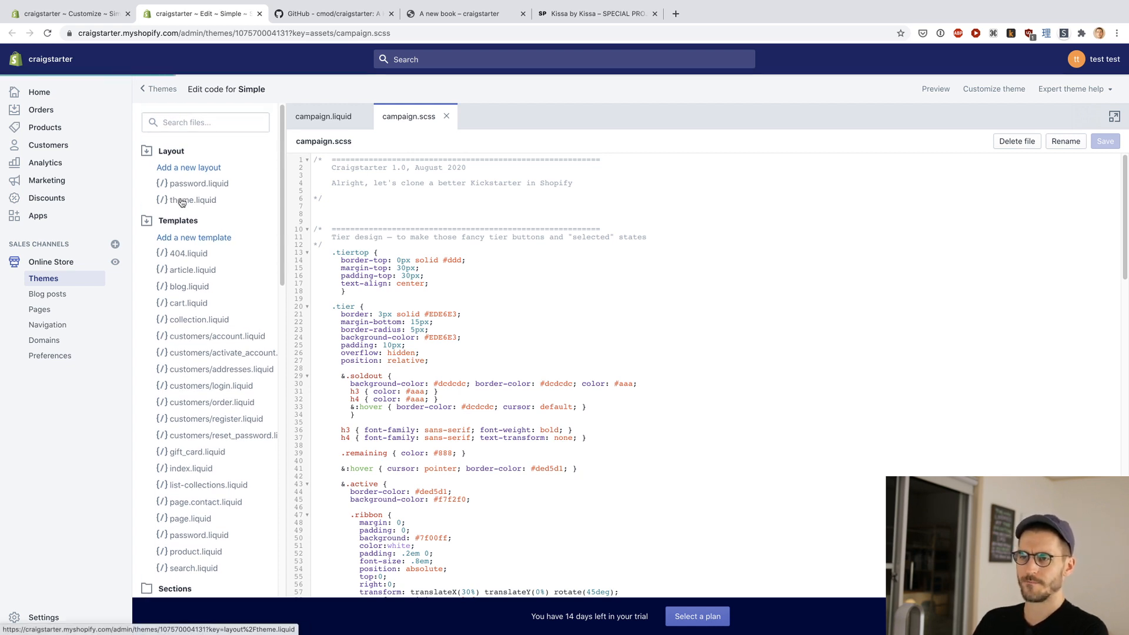
{"action": "left_click", "coordinate": [188, 123]}
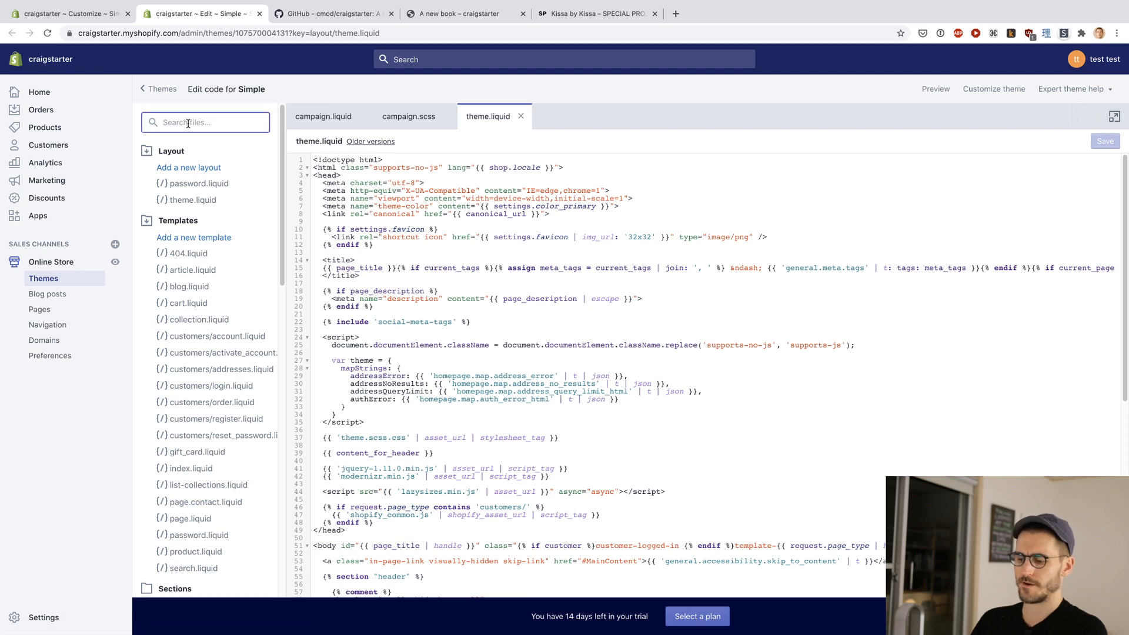
{"action": "type", "text": "theme"}
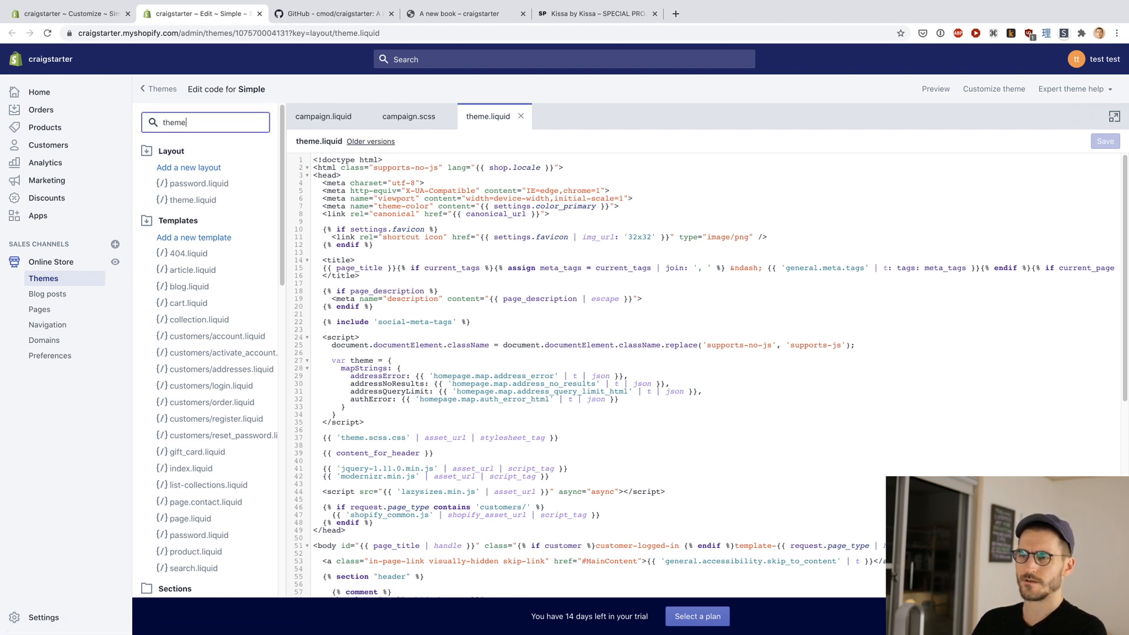
{"action": "double_click", "coordinate": [210, 122]}
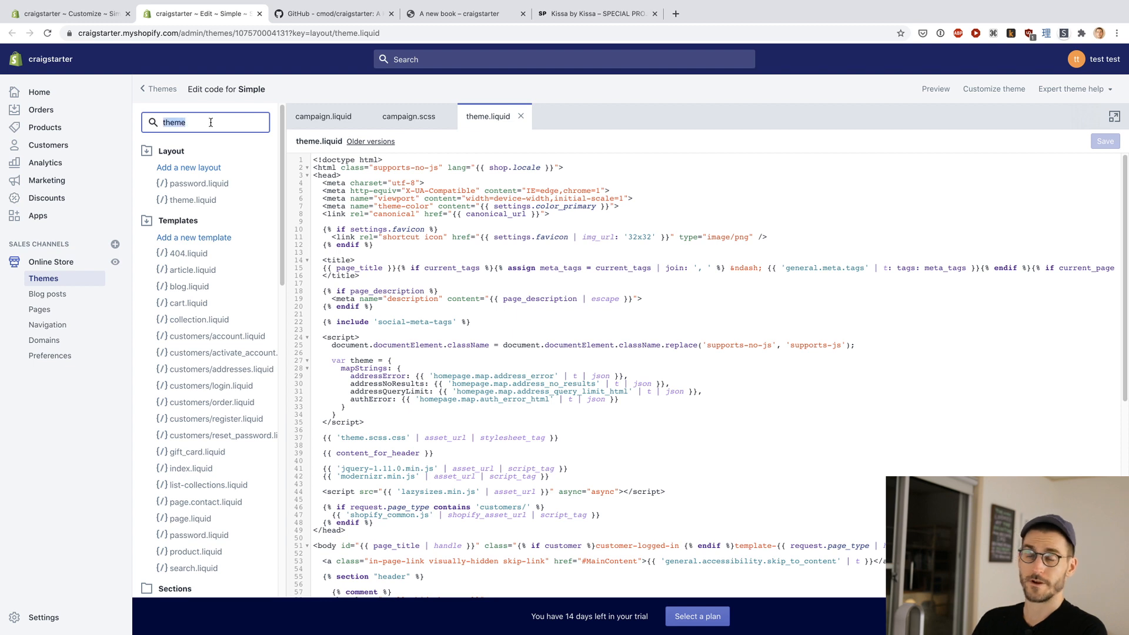
{"action": "type", "text": "theme"}
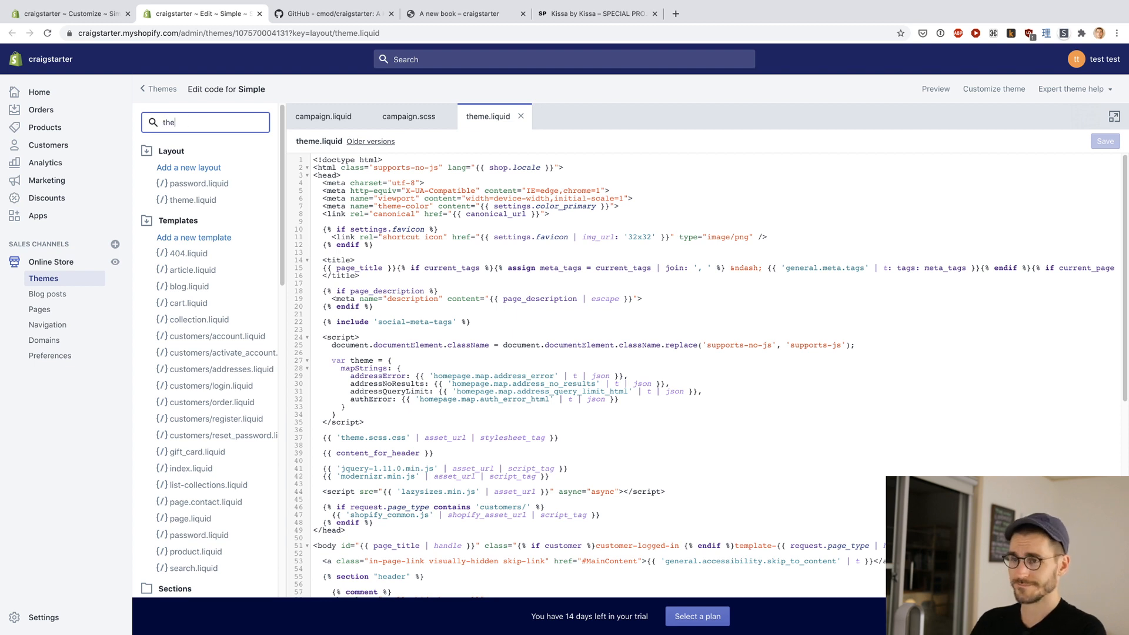
{"action": "key", "text": "BackSpace"}
{"action": "key", "text": "BackSpace"}
{"action": "key", "text": "BackSpace"}
{"action": "key", "text": "BackSpace"}
{"action": "key", "text": "BackSpace"}
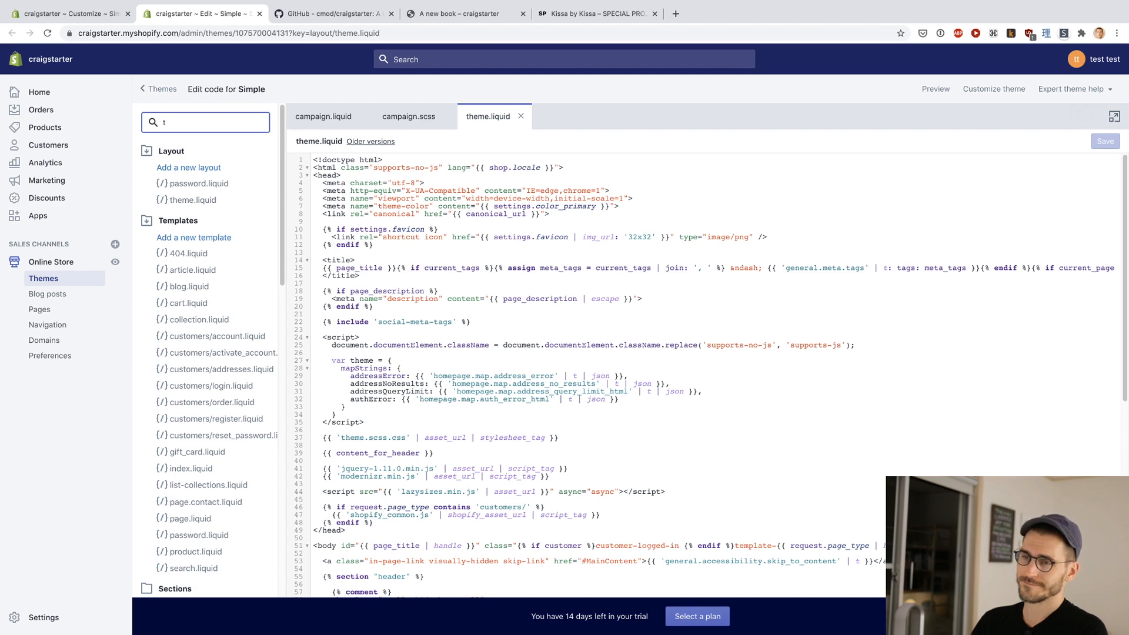
{"action": "left_click", "coordinate": [508, 196]}
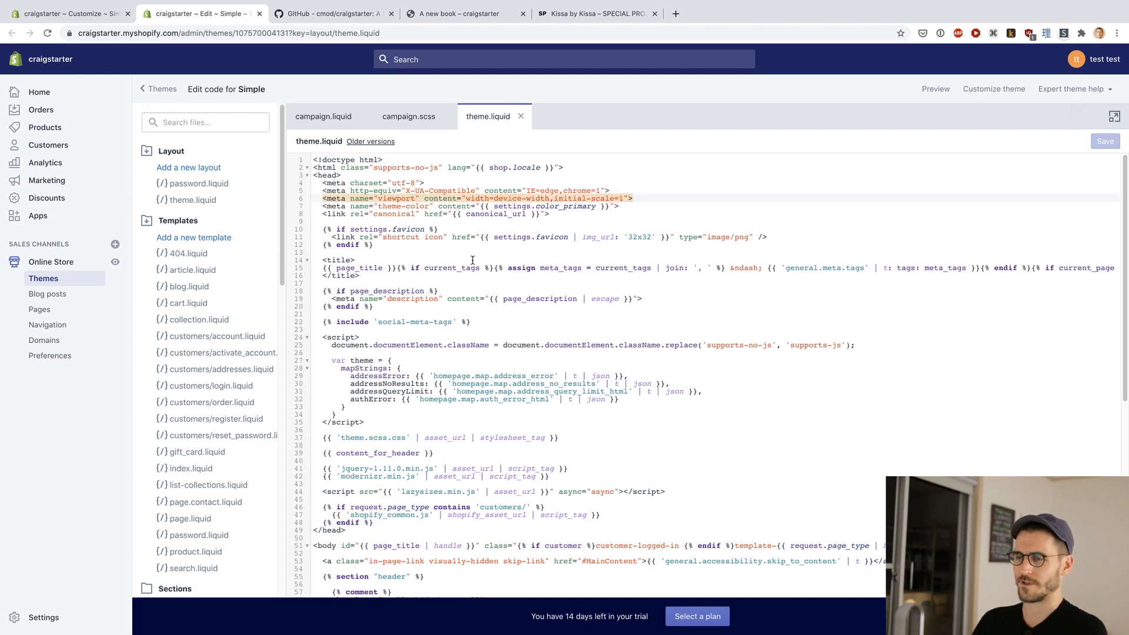
Step: Check the README's placement instruction, paste the campaign.scss.css stylesheet tag on its own line just before </head> in theme.liquid, and save the file
{"action": "key", "text": "ctrl+Tab"}
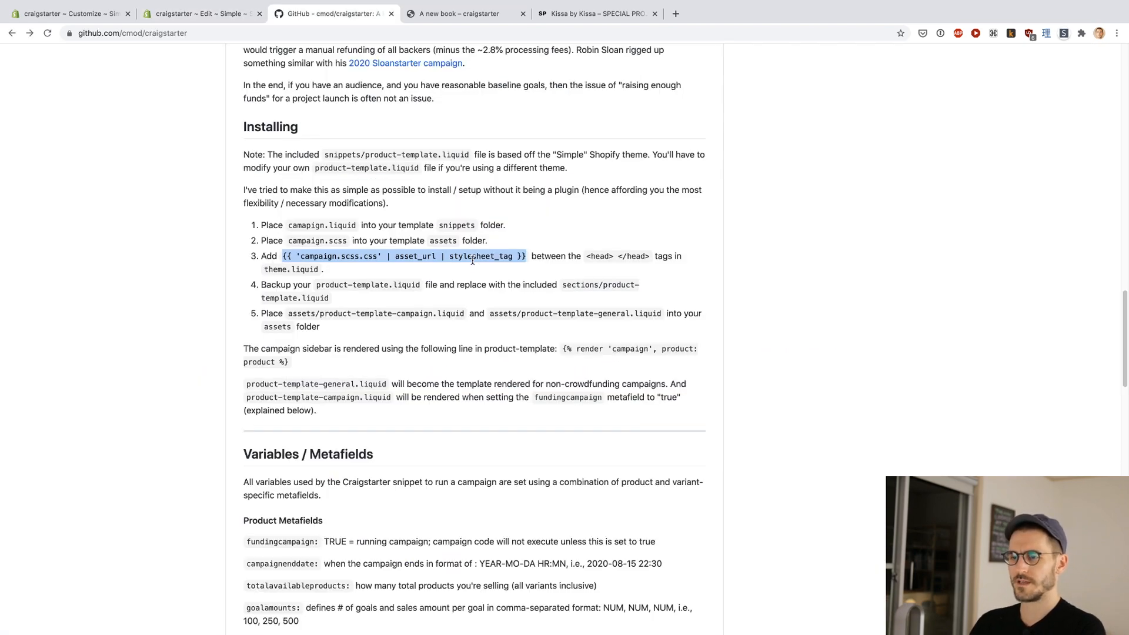
{"action": "left_click_drag", "start_coordinate": [531, 257], "coordinate": [654, 257]}
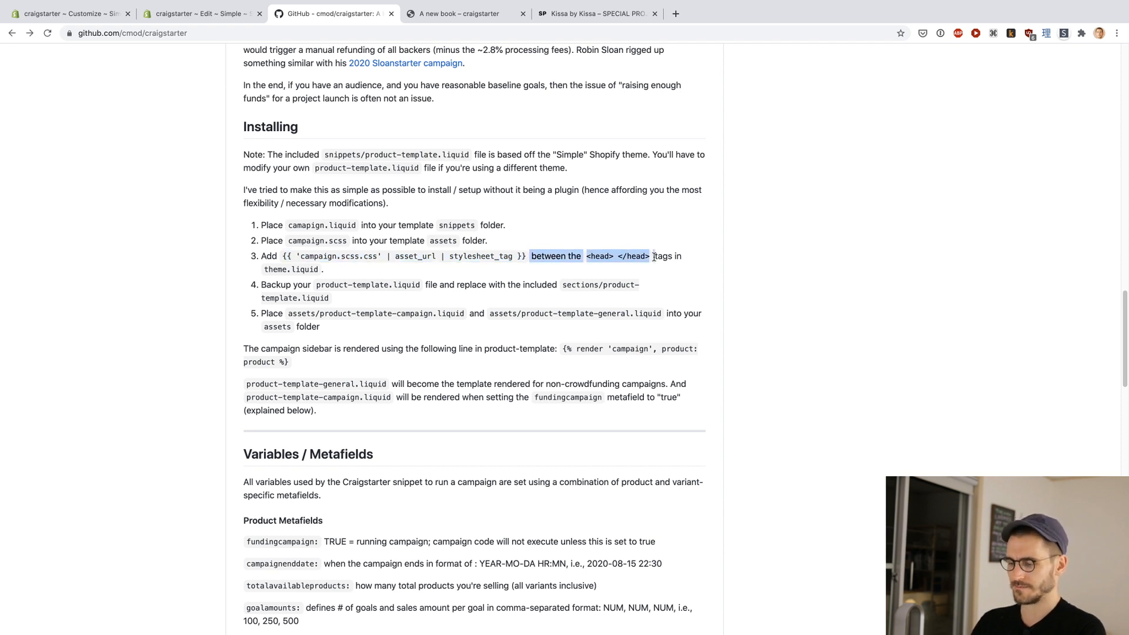
{"action": "key", "text": "ctrl+shift+Tab"}
{"action": "scroll", "coordinate": [508, 332], "scroll_direction": "down", "scroll_amount": 3}
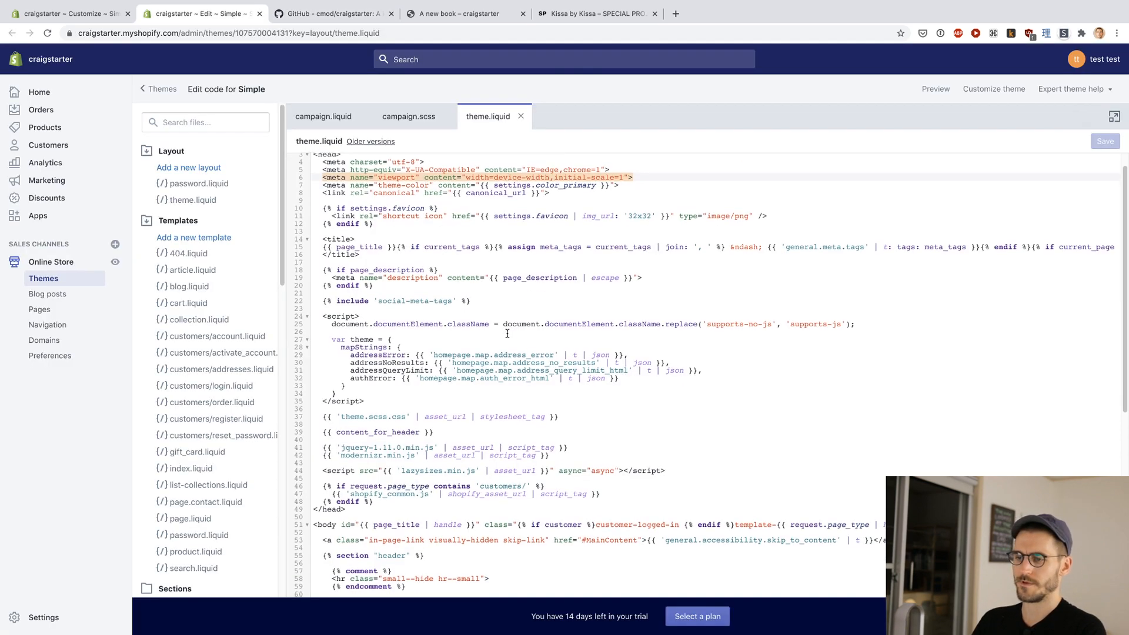
{"action": "left_click", "coordinate": [385, 450]}
{"action": "left_click", "coordinate": [410, 444]}
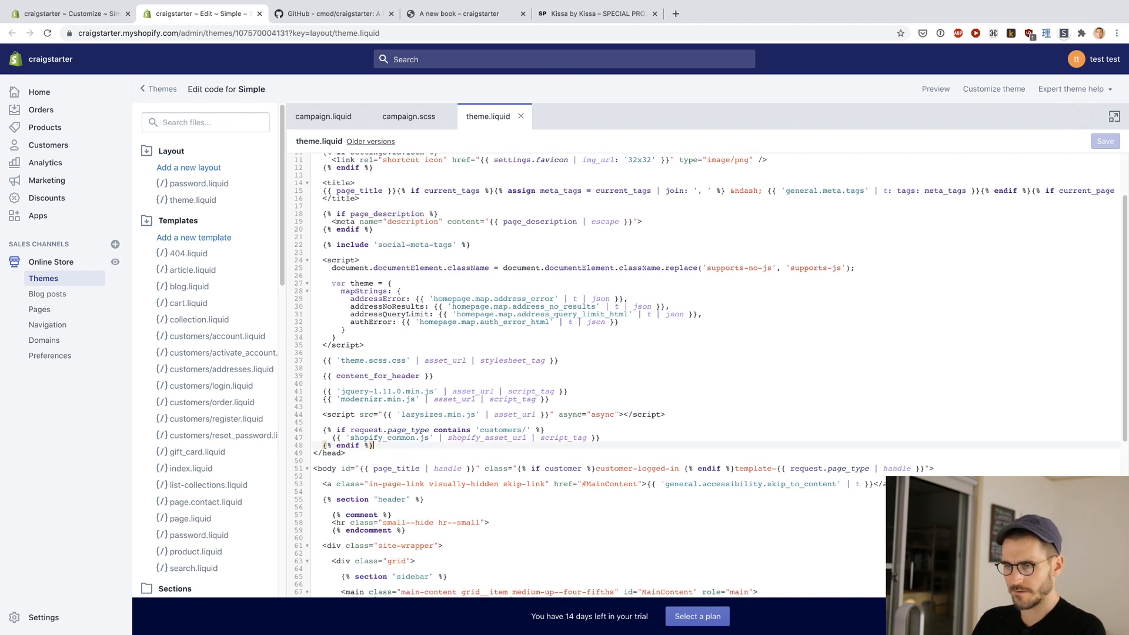
{"action": "key", "text": "Return"}
{"action": "key", "text": "Return"}
{"action": "key", "text": "super+v"}
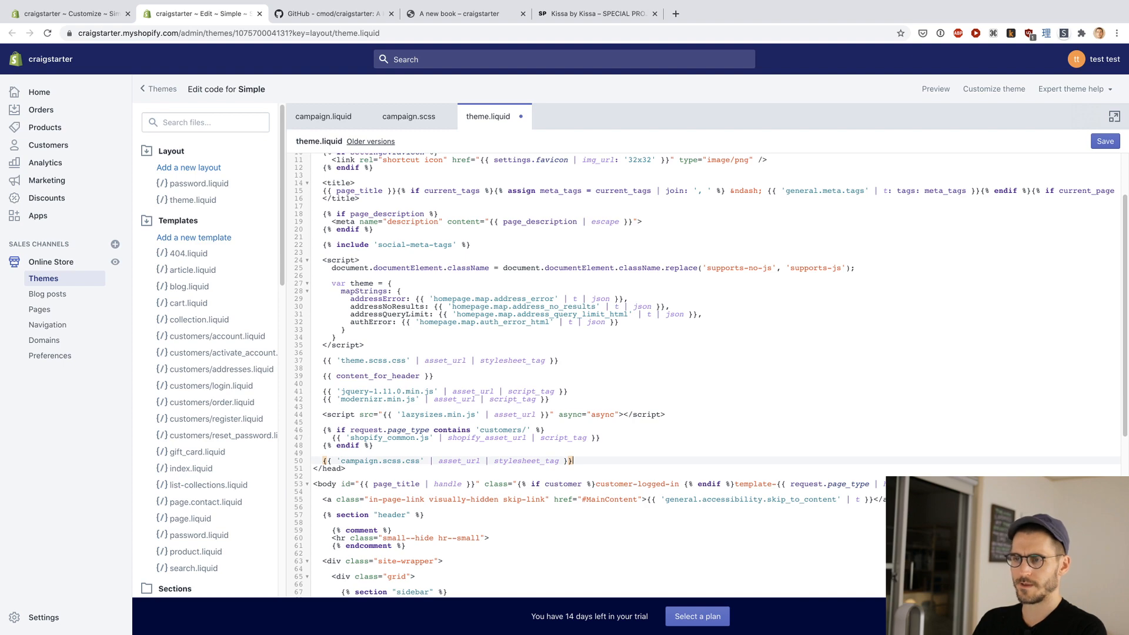
{"action": "key", "text": "super+s"}
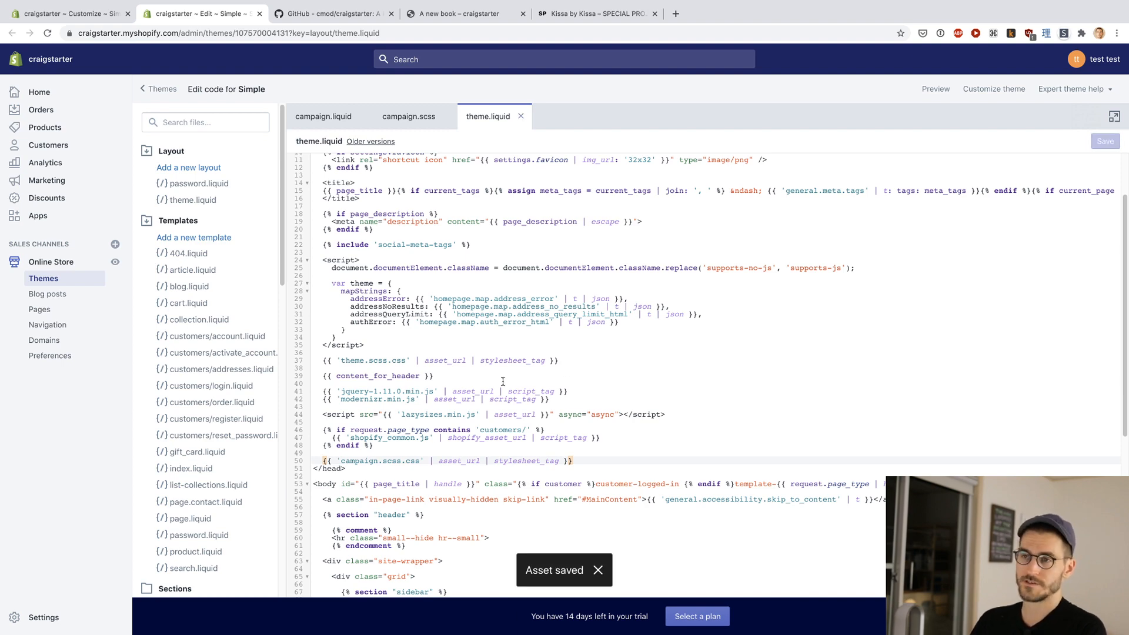
Step: Read the README's product-template.liquid backup instruction and expand the Sections folder in the Simple theme to locate that file
{"action": "key", "text": "ctrl+Tab"}
{"action": "left_click", "coordinate": [224, 287]}
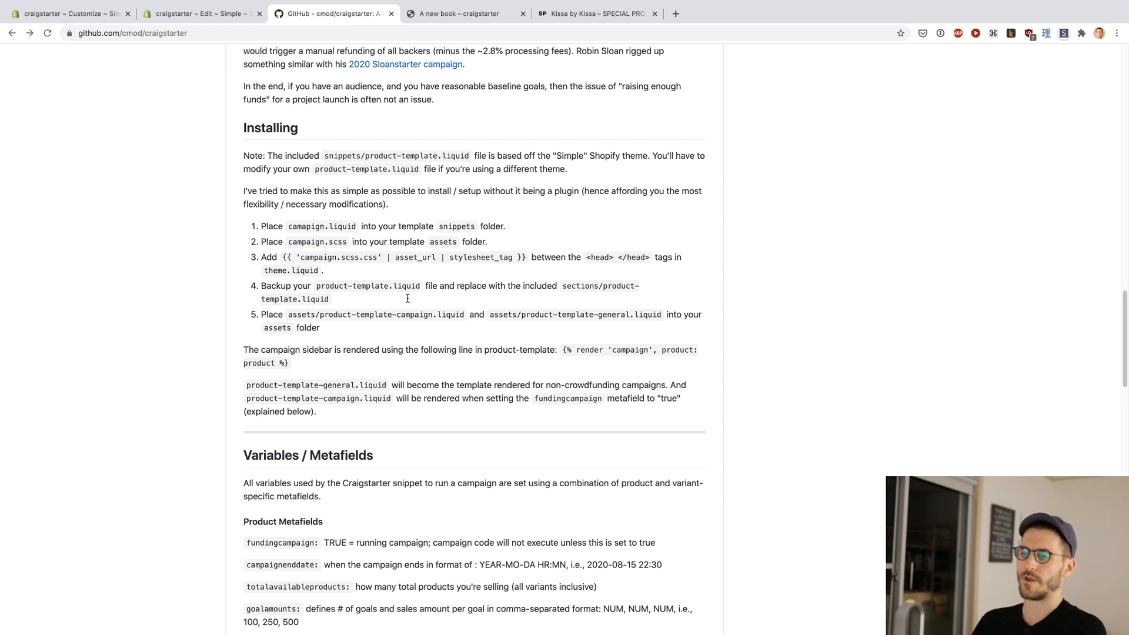
{"action": "key", "text": "ctrl+shift+Tab"}
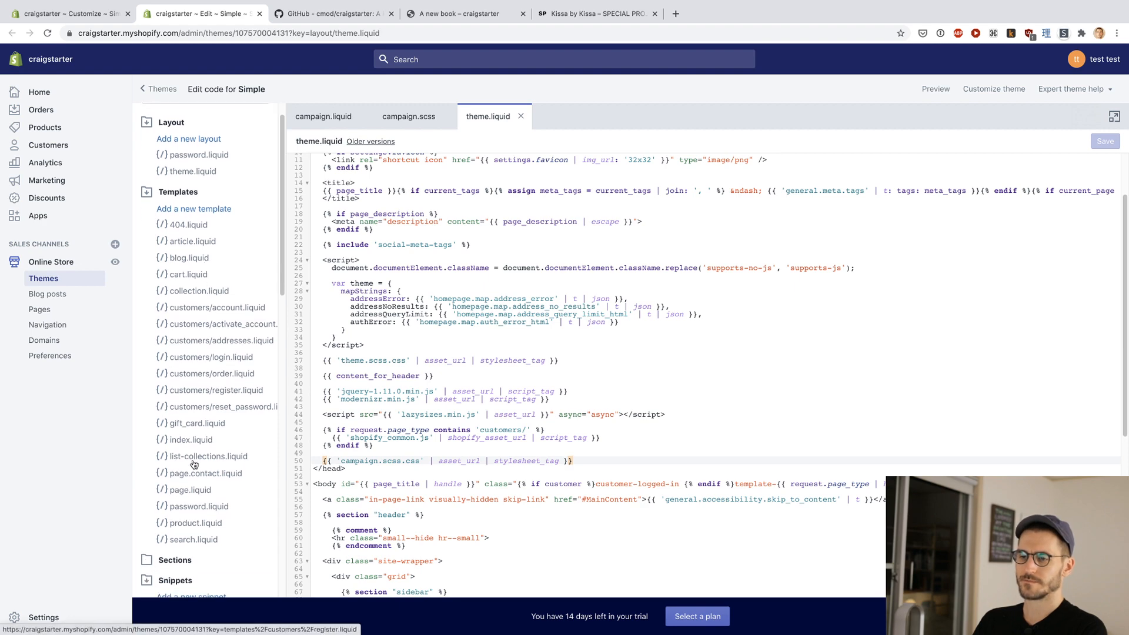
{"action": "scroll", "coordinate": [196, 525], "scroll_direction": "down", "scroll_amount": 1}
{"action": "key", "text": "ctrl+Tab"}
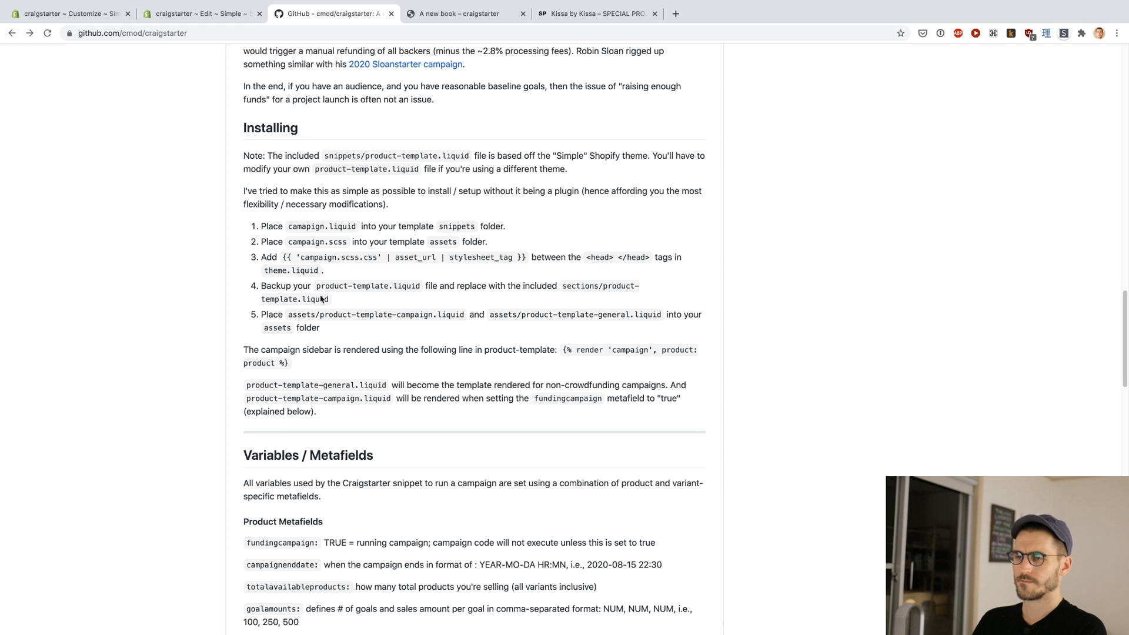
{"action": "key", "text": "ctrl+shift+Tab"}
{"action": "scroll", "coordinate": [170, 405], "scroll_direction": "down", "scroll_amount": 5}
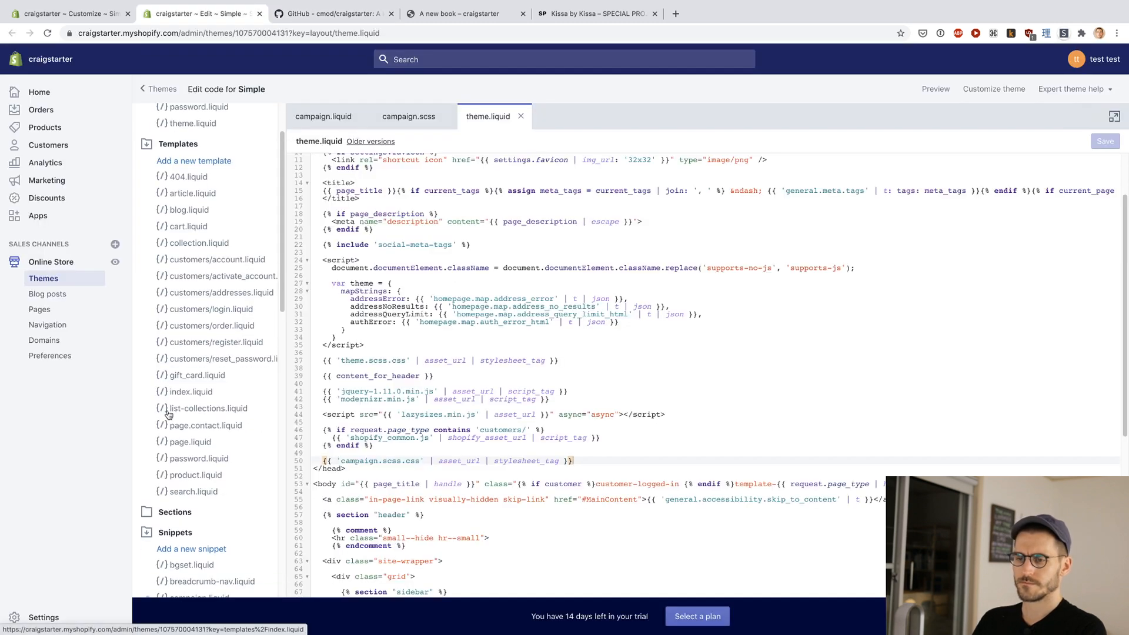
{"action": "left_click", "coordinate": [176, 402]}
{"action": "scroll", "coordinate": [176, 405], "scroll_direction": "down", "scroll_amount": 10}
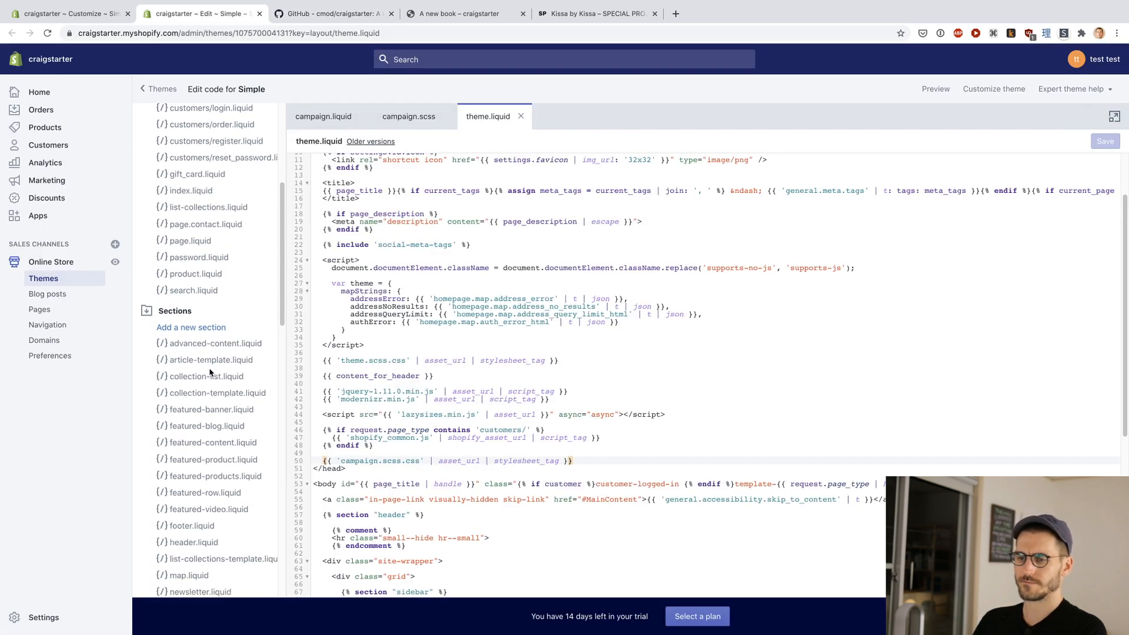
{"action": "scroll", "coordinate": [203, 453], "scroll_direction": "up", "scroll_amount": 10}
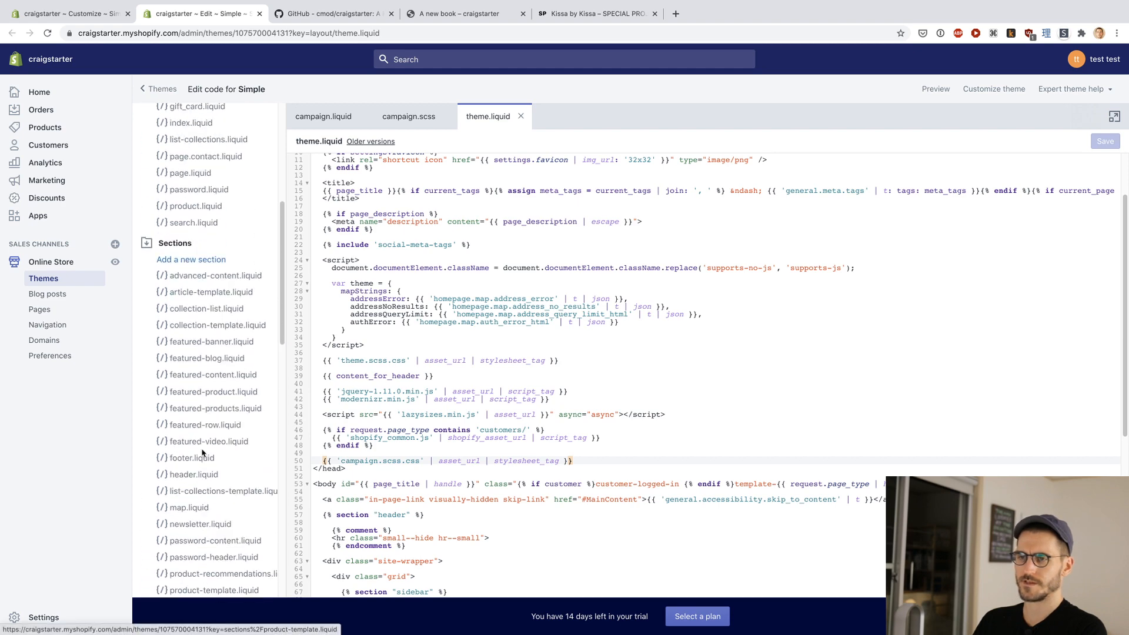
{"action": "key", "text": "ctrl+Tab"}
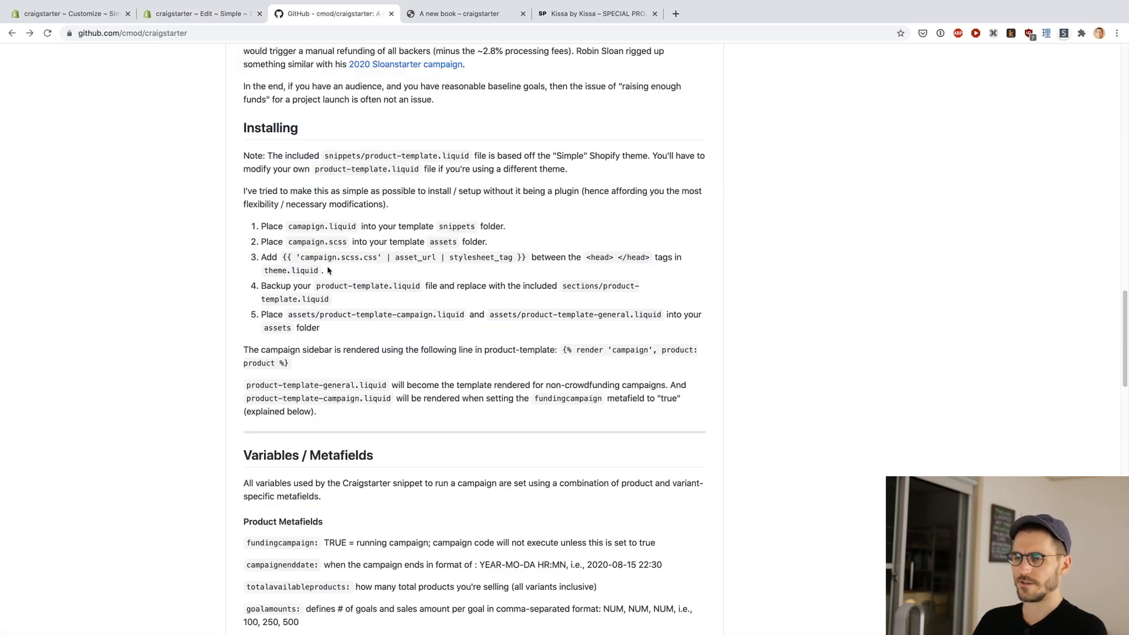
{"action": "scroll", "coordinate": [284, 283], "scroll_direction": "up", "scroll_amount": 20}
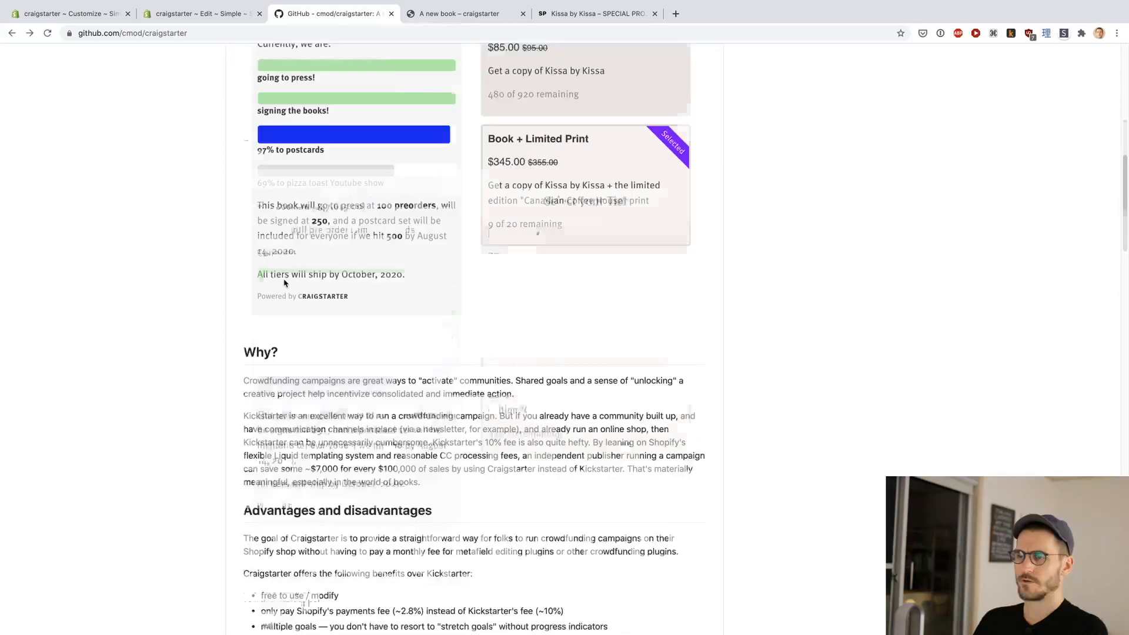
{"action": "left_click", "coordinate": [270, 435], "text": "super"}
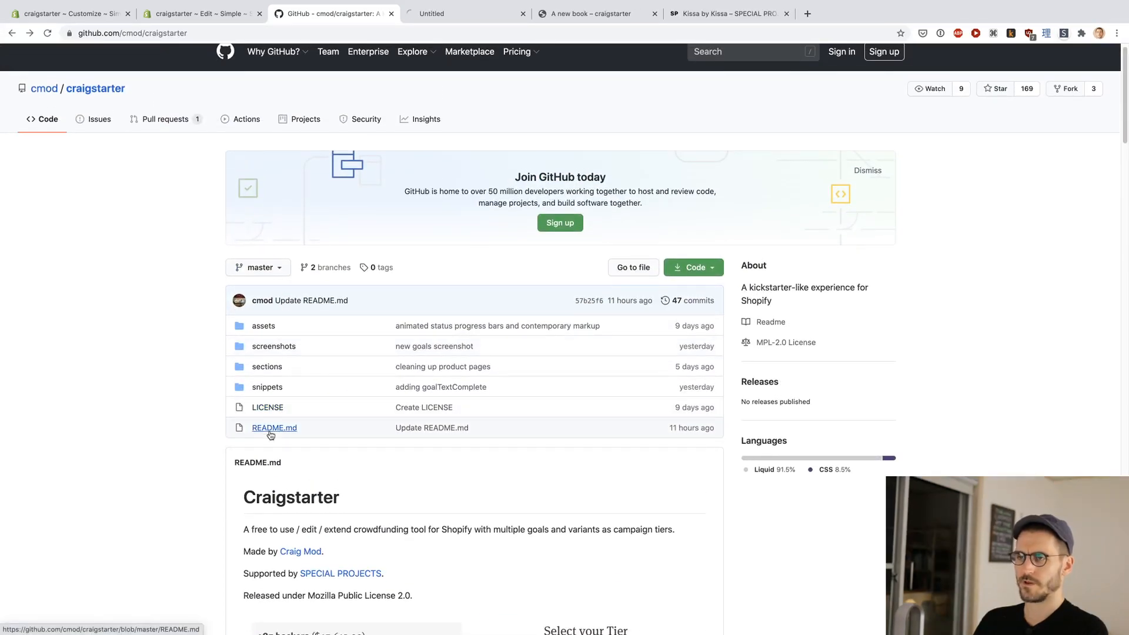
{"action": "left_click", "coordinate": [446, 13]}
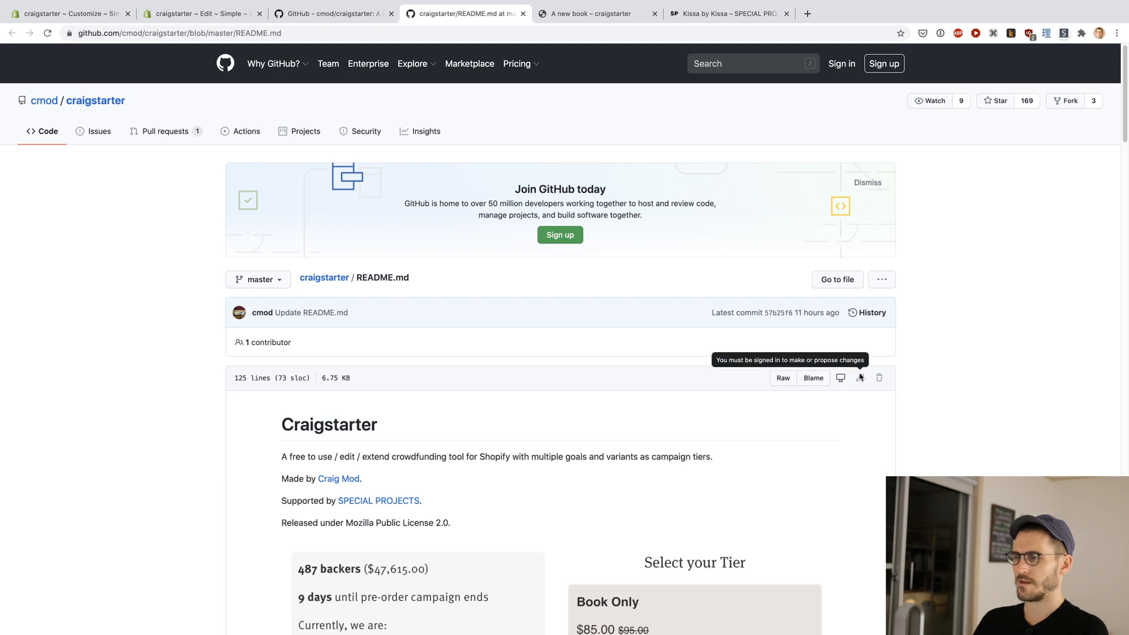
{"action": "scroll", "coordinate": [923, 388], "scroll_direction": "down", "scroll_amount": 1}
{"action": "scroll", "coordinate": [923, 388], "scroll_direction": "up", "scroll_amount": 1}
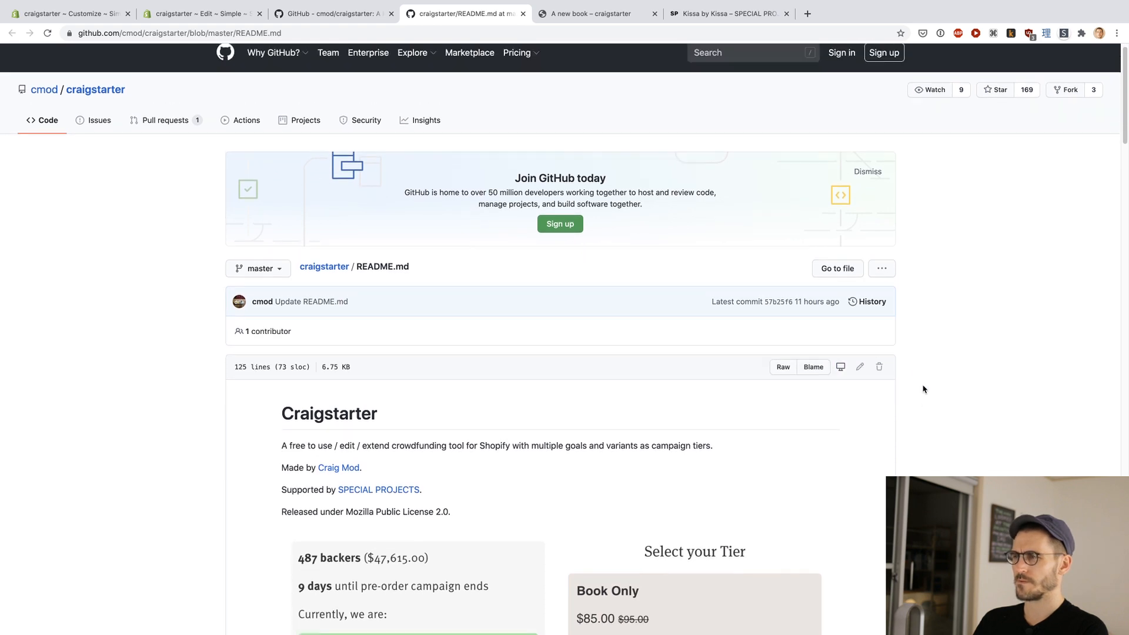
{"action": "scroll", "coordinate": [345, 200], "scroll_direction": "down", "scroll_amount": 3}
{"action": "key", "text": "super+w"}
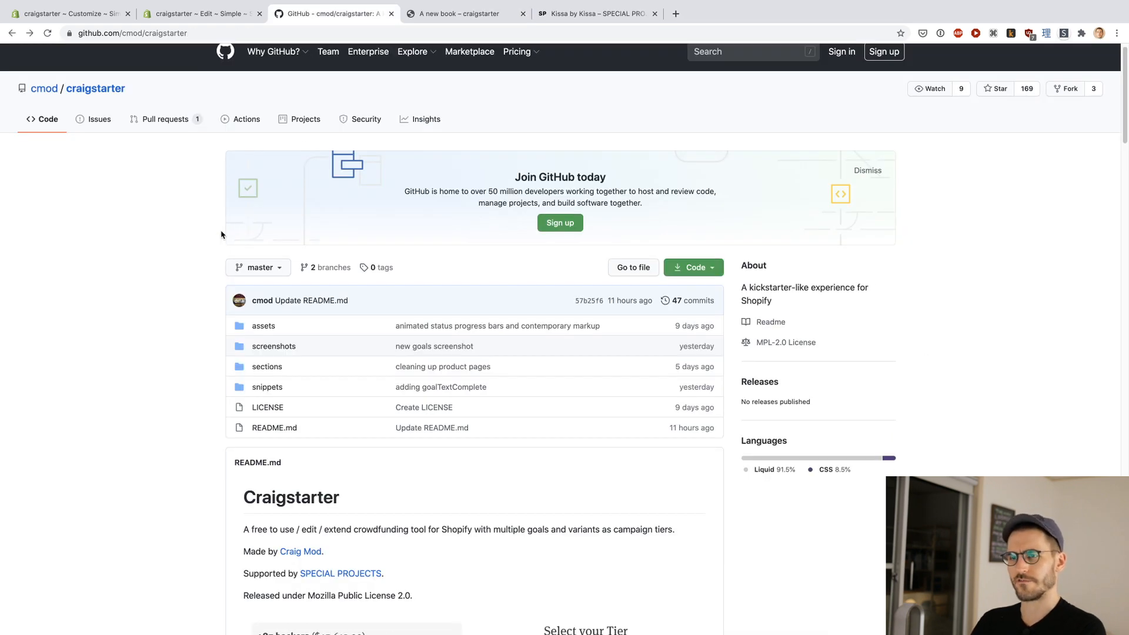
Step: Review the README's remaining installation instructions and return to the theme's Sections folder
{"action": "scroll", "coordinate": [214, 245], "scroll_direction": "down", "scroll_amount": 15}
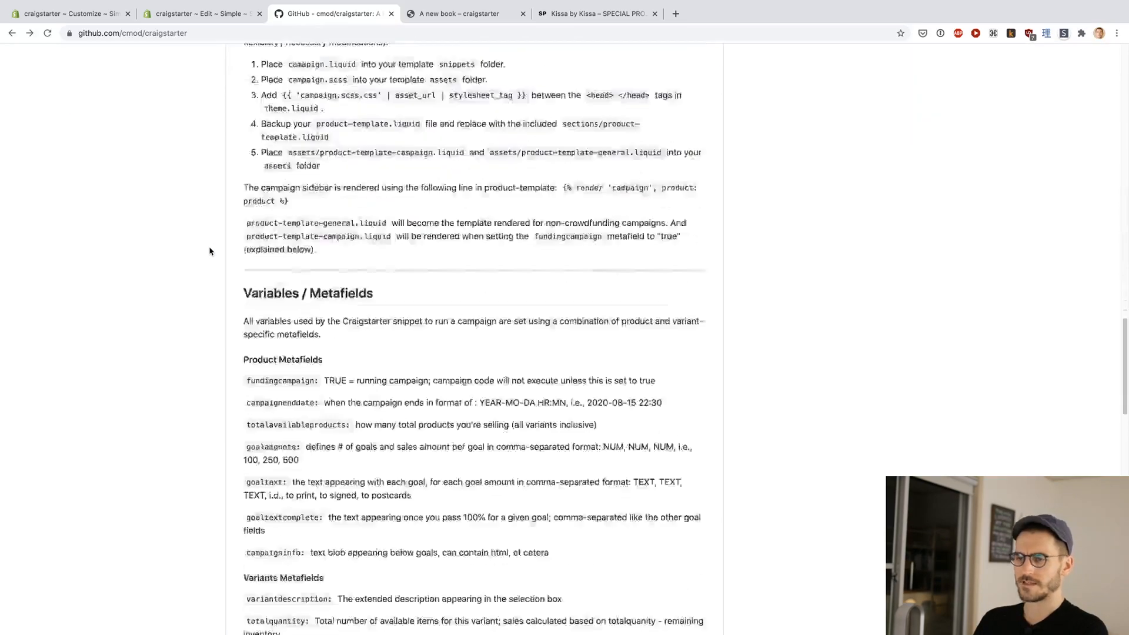
{"action": "scroll", "coordinate": [212, 250], "scroll_direction": "up", "scroll_amount": 3}
{"action": "key", "text": "ctrl+shift+Tab"}
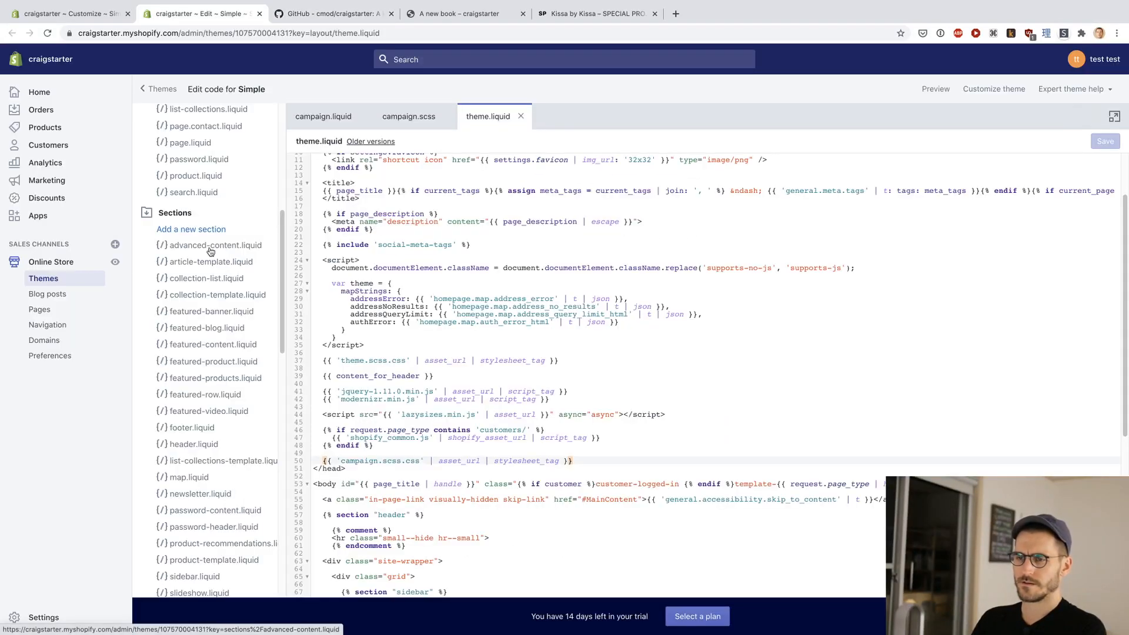
Step: Open product-template.liquid from the theme's Sections folder and copy its entire code
{"action": "scroll", "coordinate": [210, 252], "scroll_direction": "down", "scroll_amount": 3}
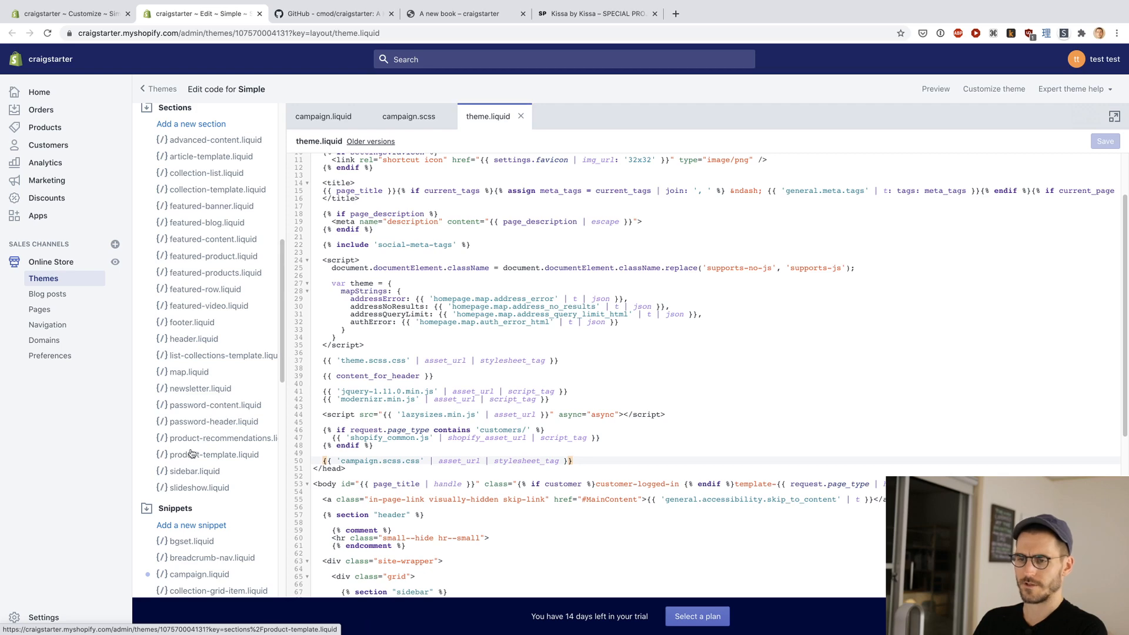
{"action": "right_click", "coordinate": [186, 456]}
{"action": "key", "text": "Escape"}
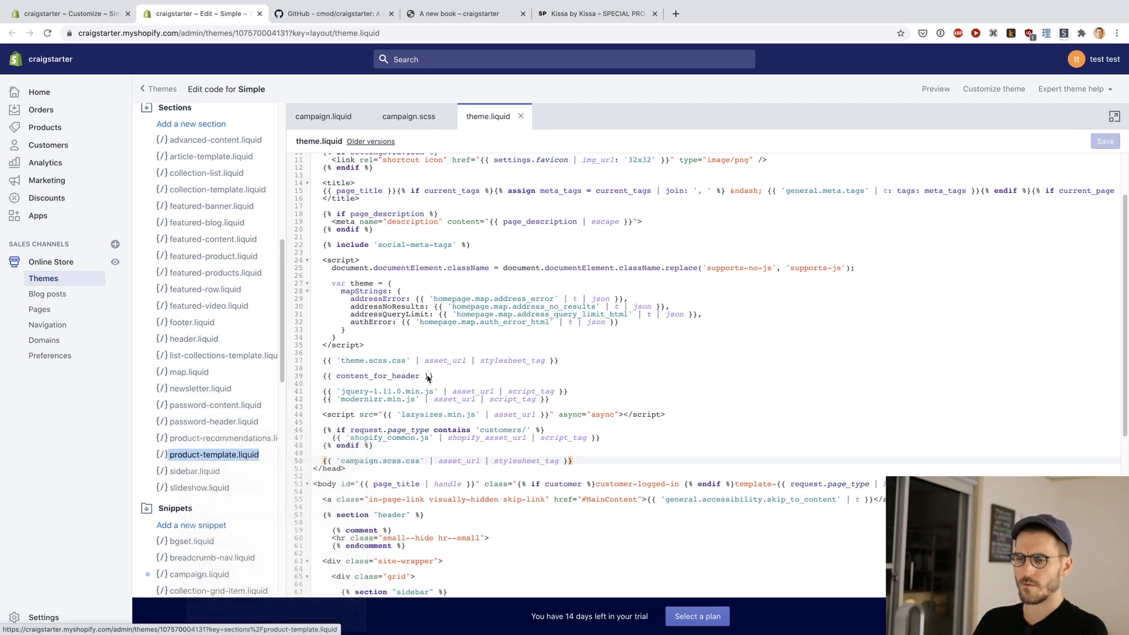
{"action": "left_click", "coordinate": [221, 452]}
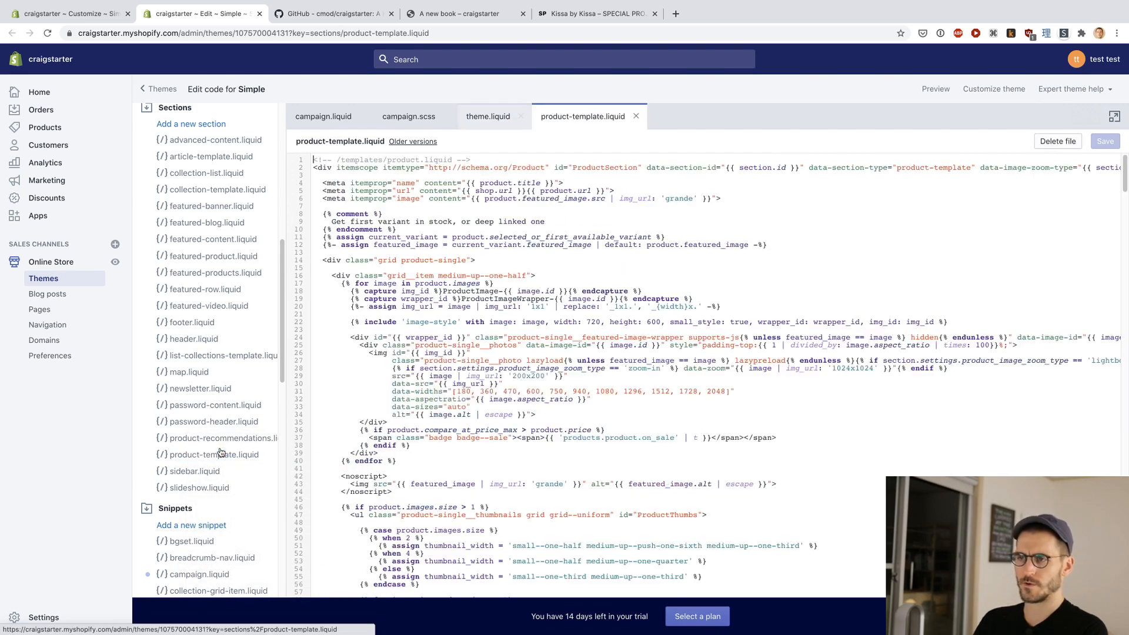
{"action": "left_click", "coordinate": [517, 309]}
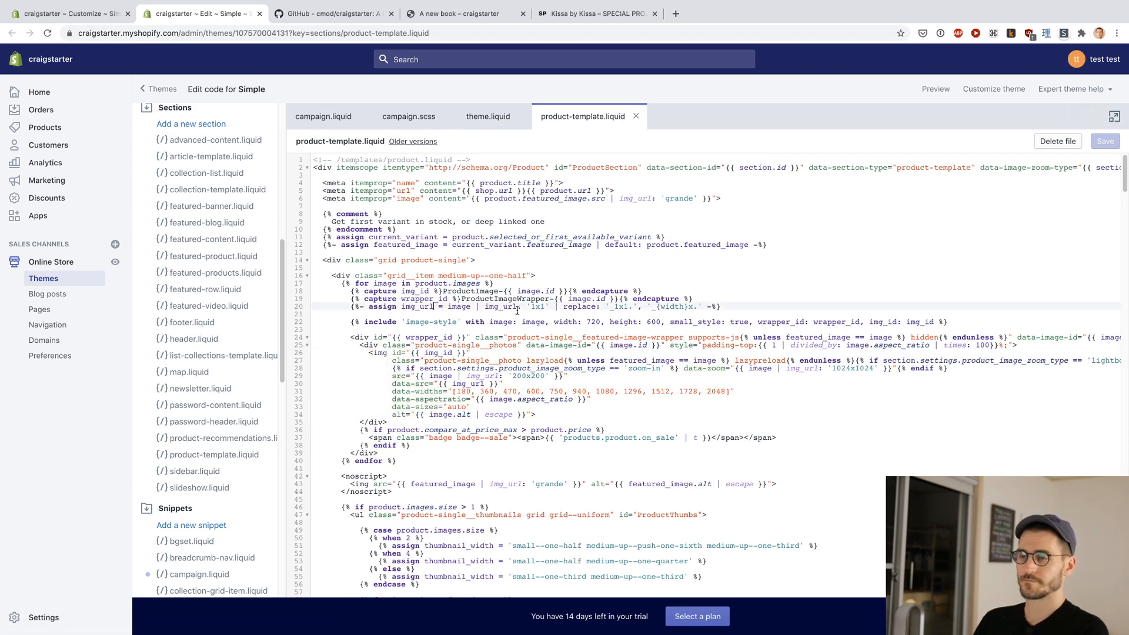
{"action": "key", "text": "super+a"}
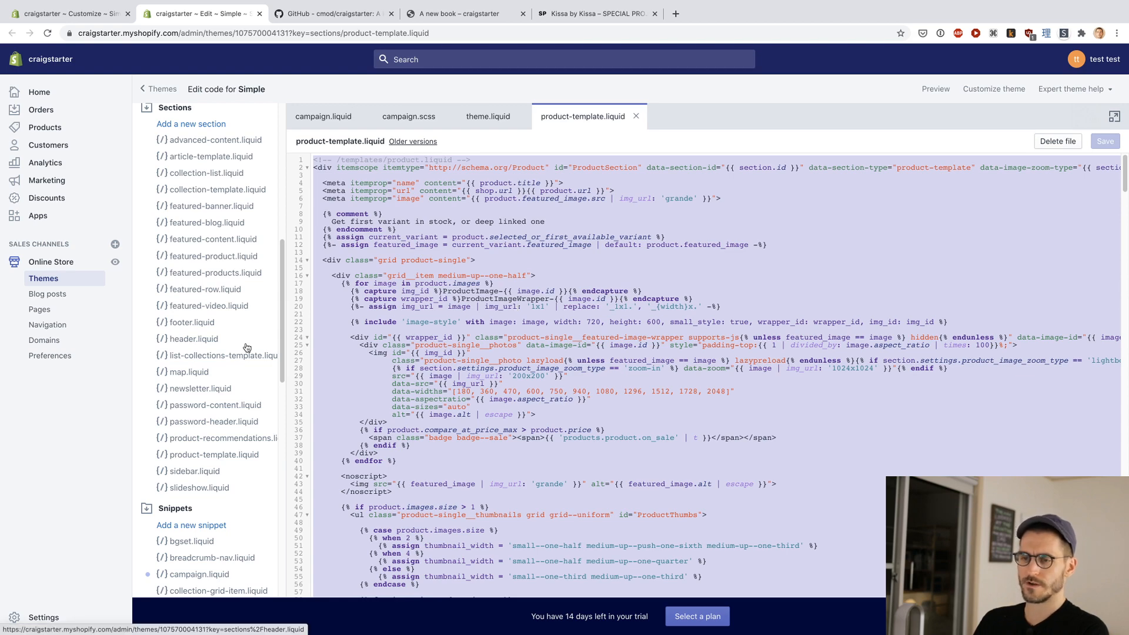
Step: Start adding a new section to the theme and recheck the README's instructions for backing up product-template.liquid and placing the template files
{"action": "left_click", "coordinate": [196, 124]}
{"action": "key", "text": "ctrl+Tab"}
{"action": "key", "text": "ctrl+Tab"}
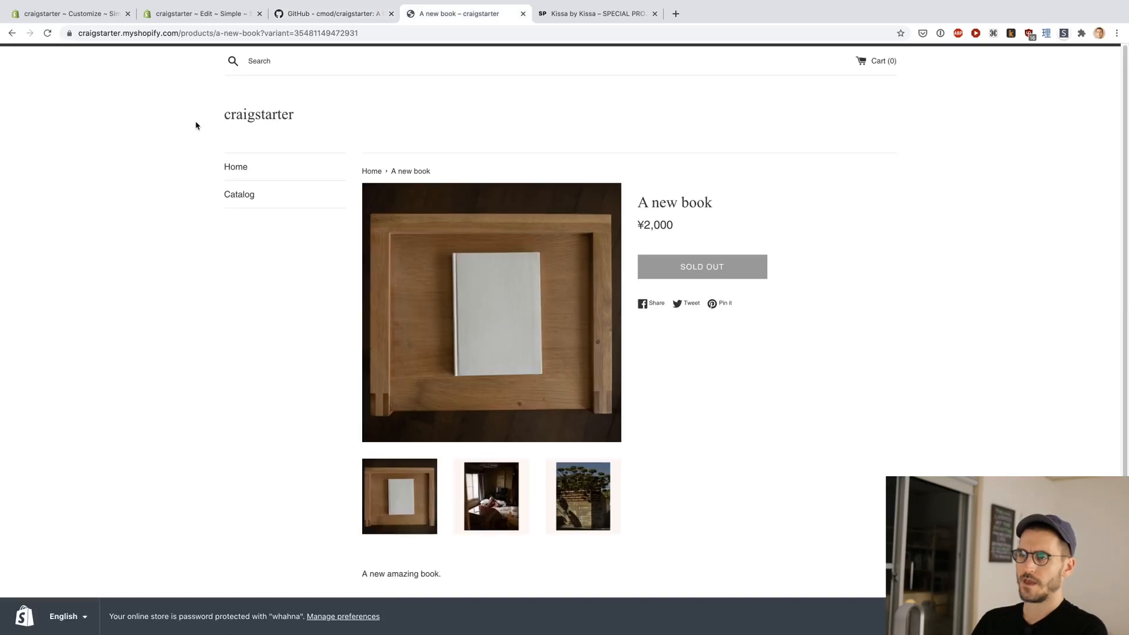
{"action": "key", "text": "ctrl+shift+Tab"}
{"action": "scroll", "coordinate": [217, 233], "scroll_direction": "up", "scroll_amount": 1}
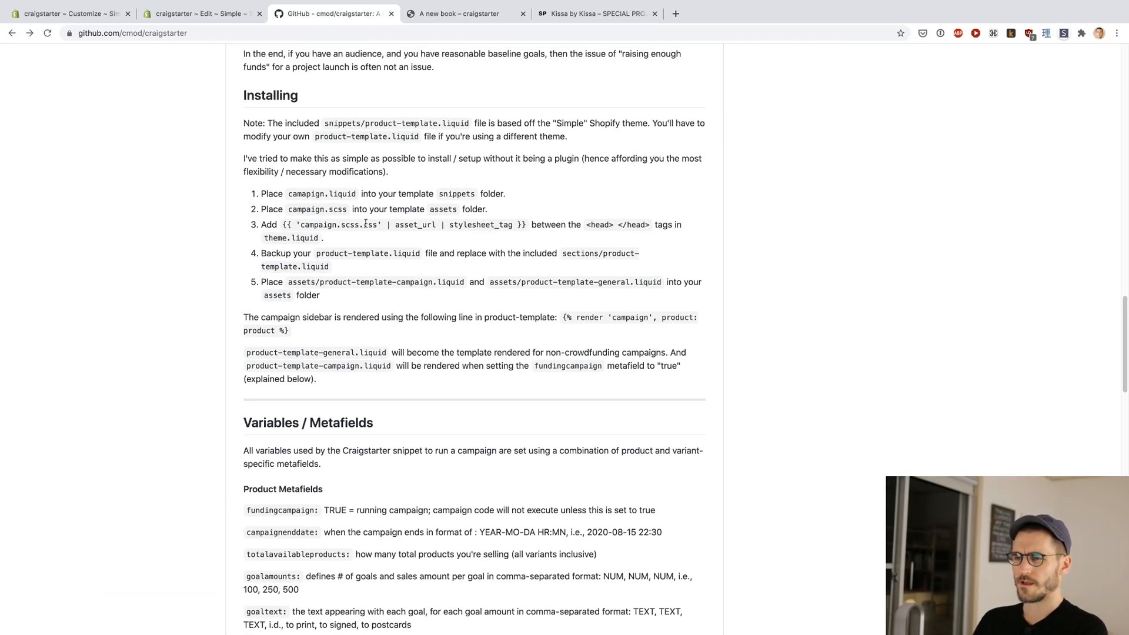
{"action": "scroll", "coordinate": [431, 297], "scroll_direction": "down", "scroll_amount": 1}
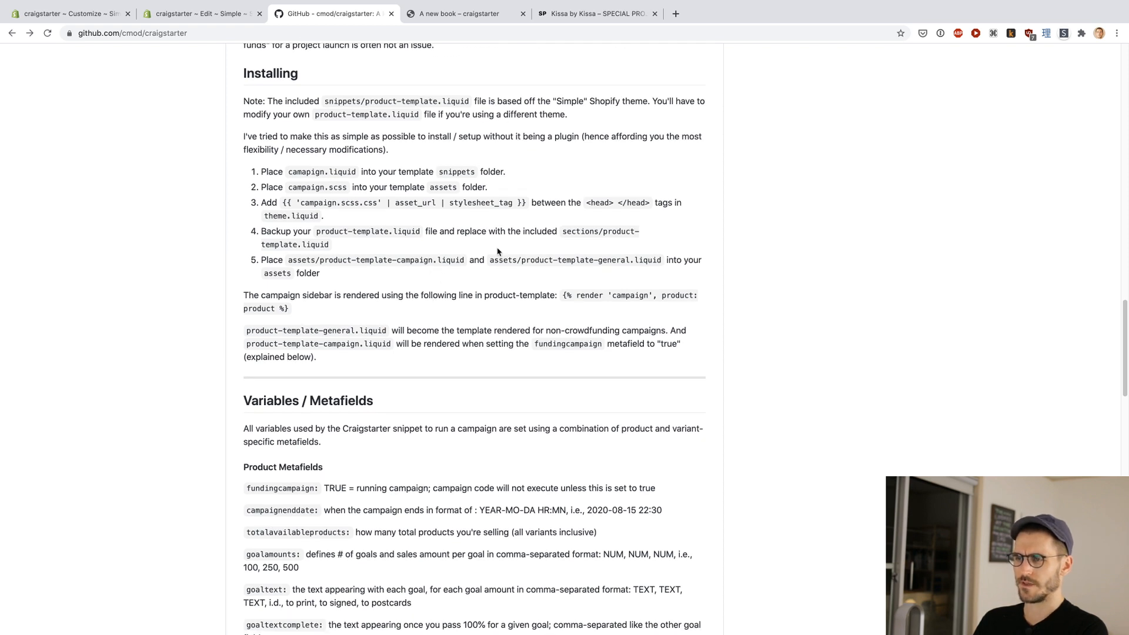
{"action": "scroll", "coordinate": [369, 273], "scroll_direction": "down", "scroll_amount": 1}
{"action": "scroll", "coordinate": [369, 272], "scroll_direction": "down", "scroll_amount": 1}
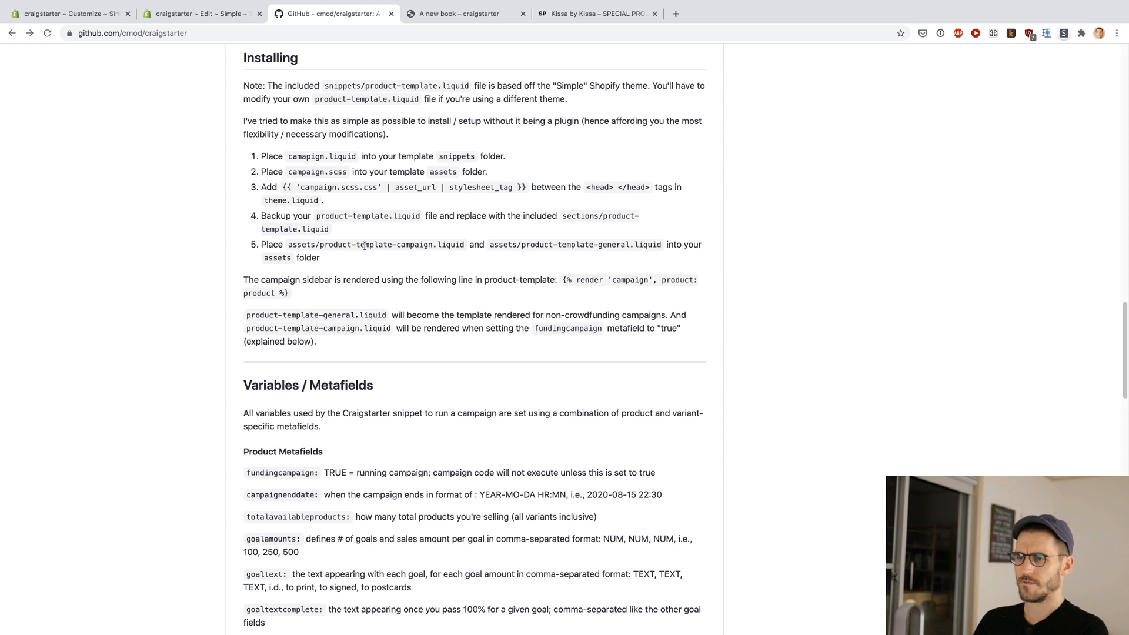
{"action": "key", "text": "ctrl+shift+Tab"}
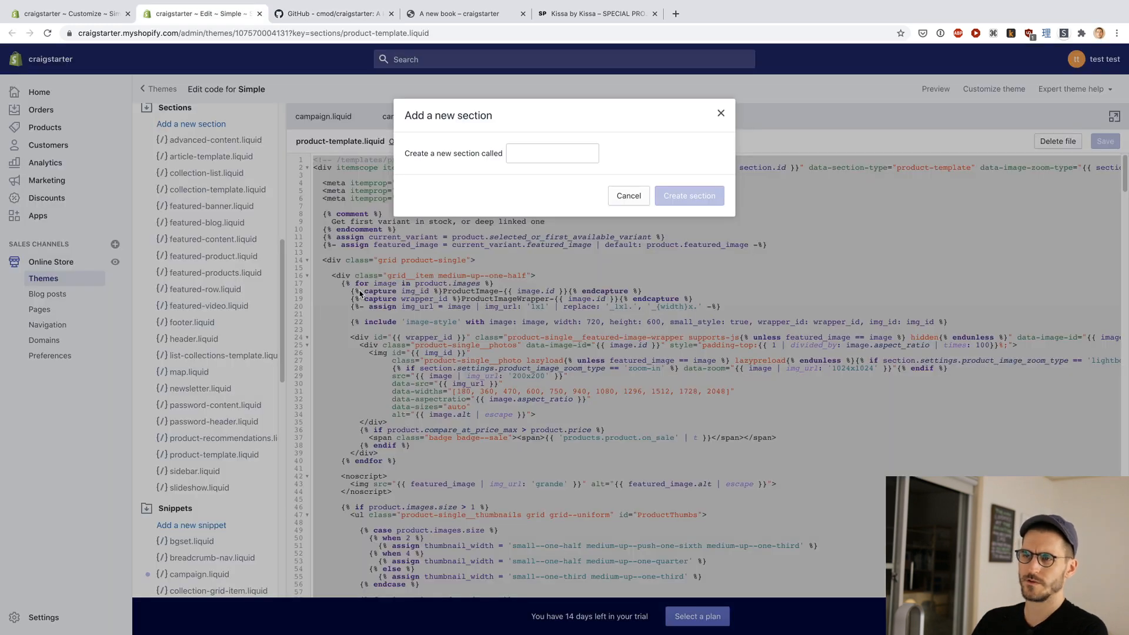
Step: Create the new section with the name backup-product-template.liquid
{"action": "left_click", "coordinate": [546, 153]}
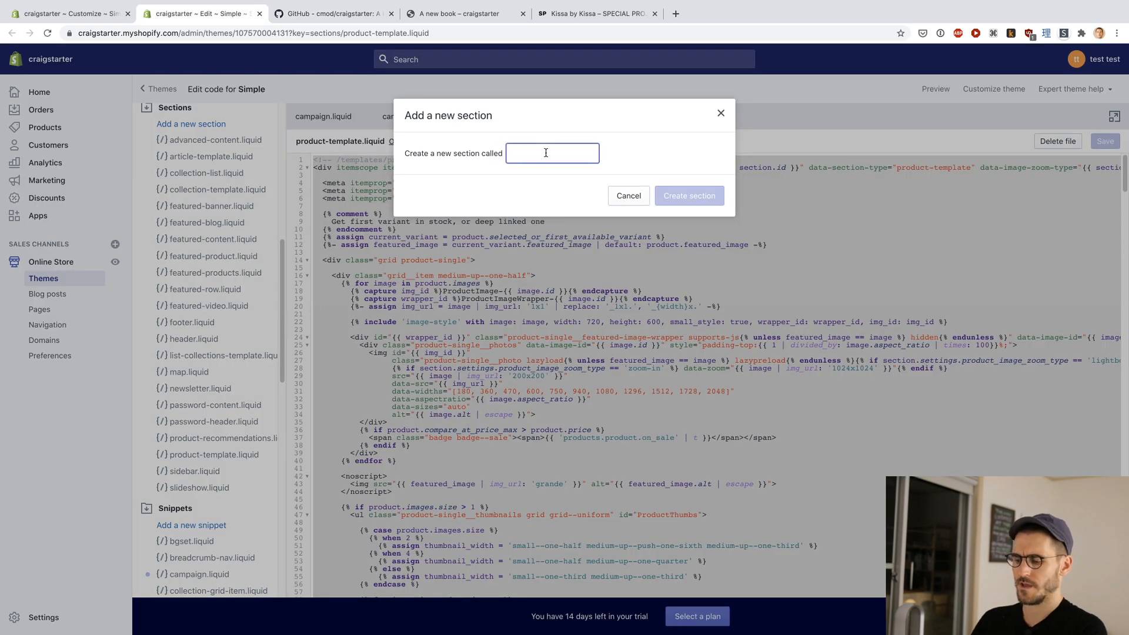
{"action": "type", "text": "backup-p"}
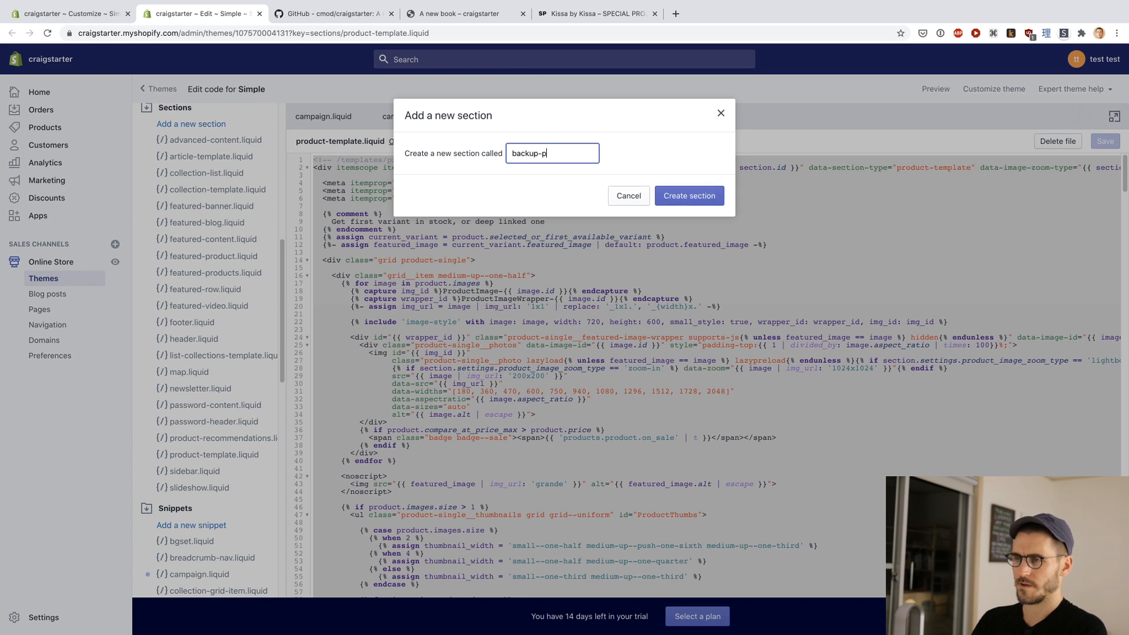
{"action": "type", "text": "roduct-template"}
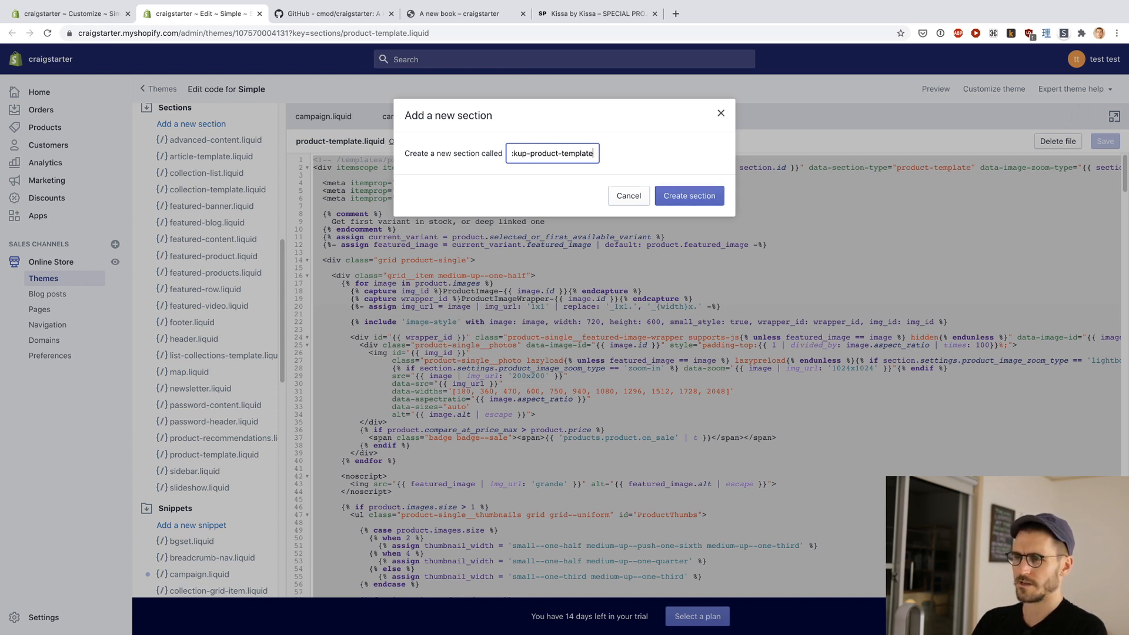
{"action": "type", "text": ".liquid"}
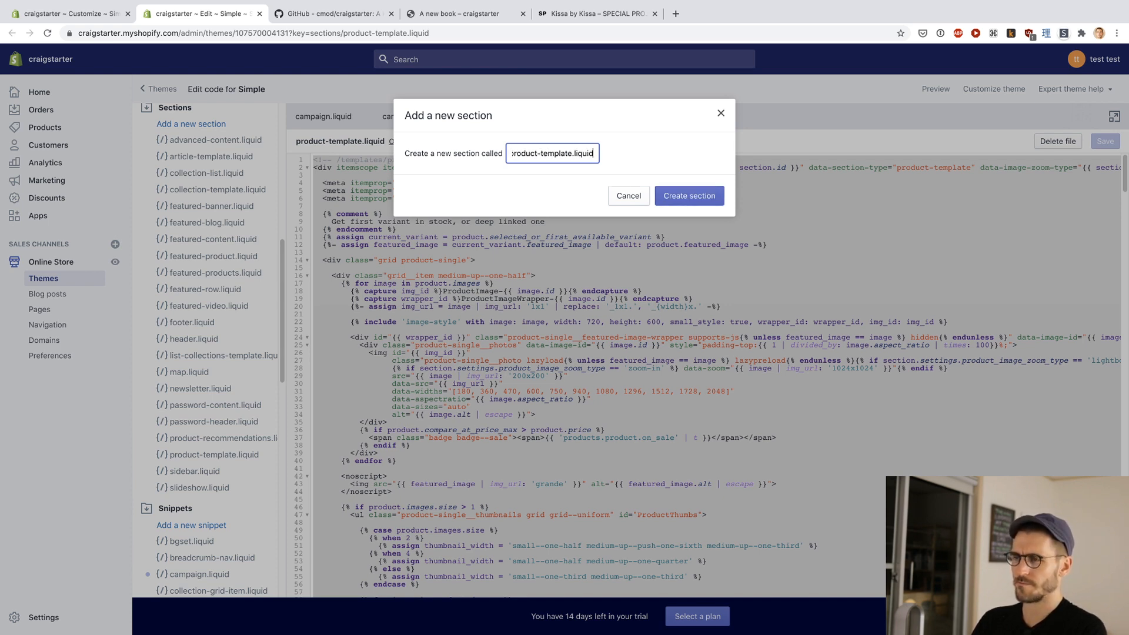
{"action": "left_click", "coordinate": [679, 199]}
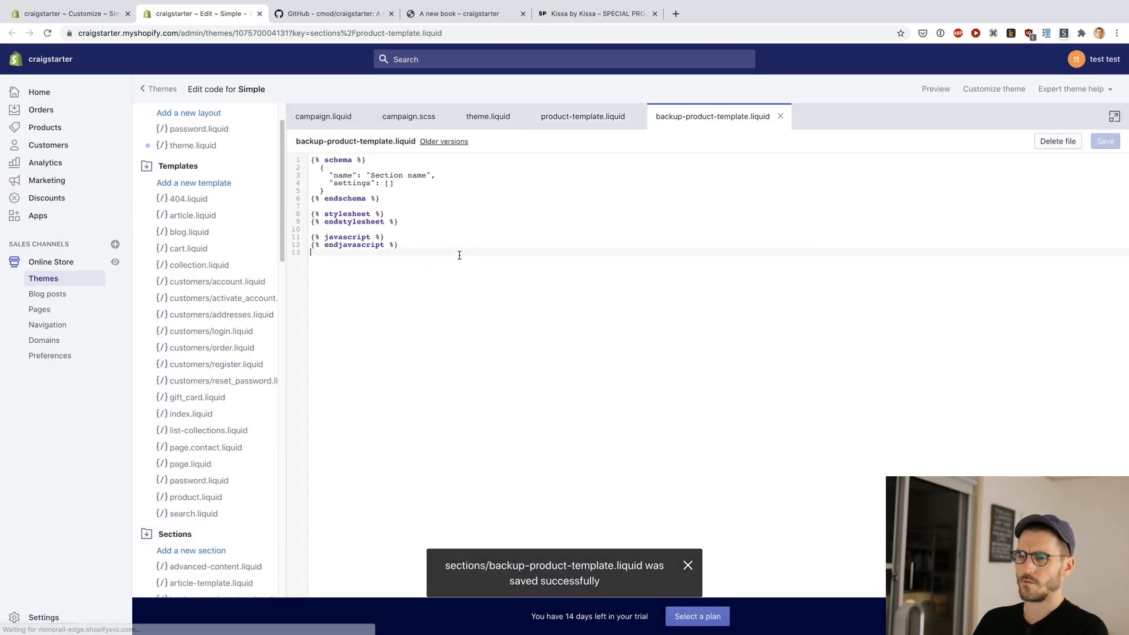
Step: Replace the placeholder code in backup-product-template.liquid with the copied product-template.liquid code, save it and close the file
{"action": "key", "text": "super+a"}
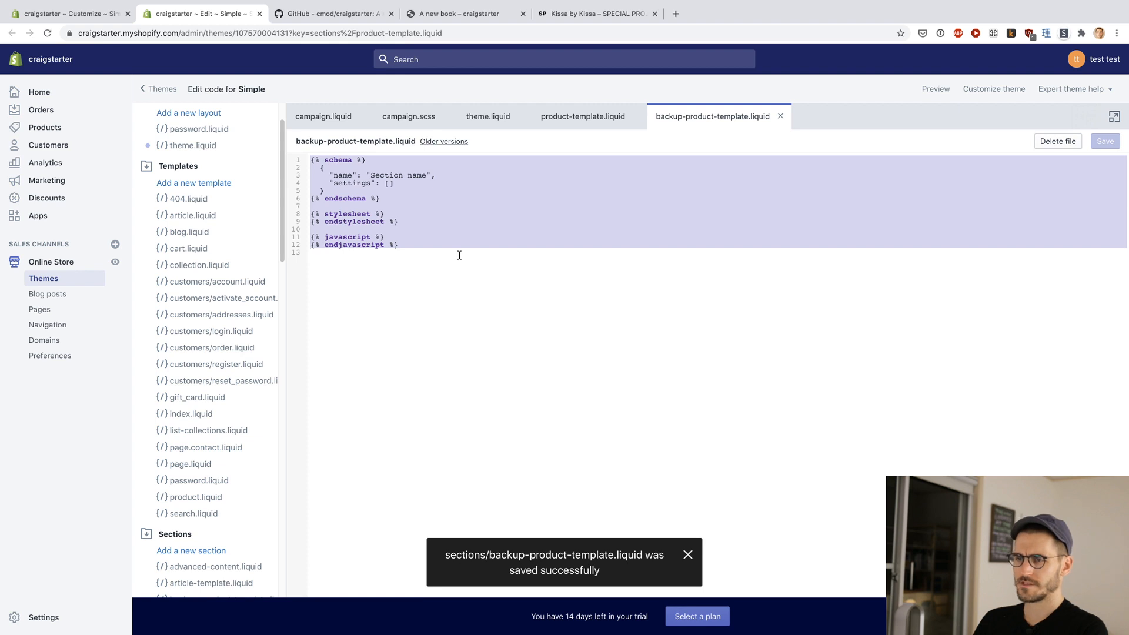
{"action": "key", "text": "super+v"}
{"action": "scroll", "coordinate": [459, 255], "scroll_direction": "down", "scroll_amount": 20}
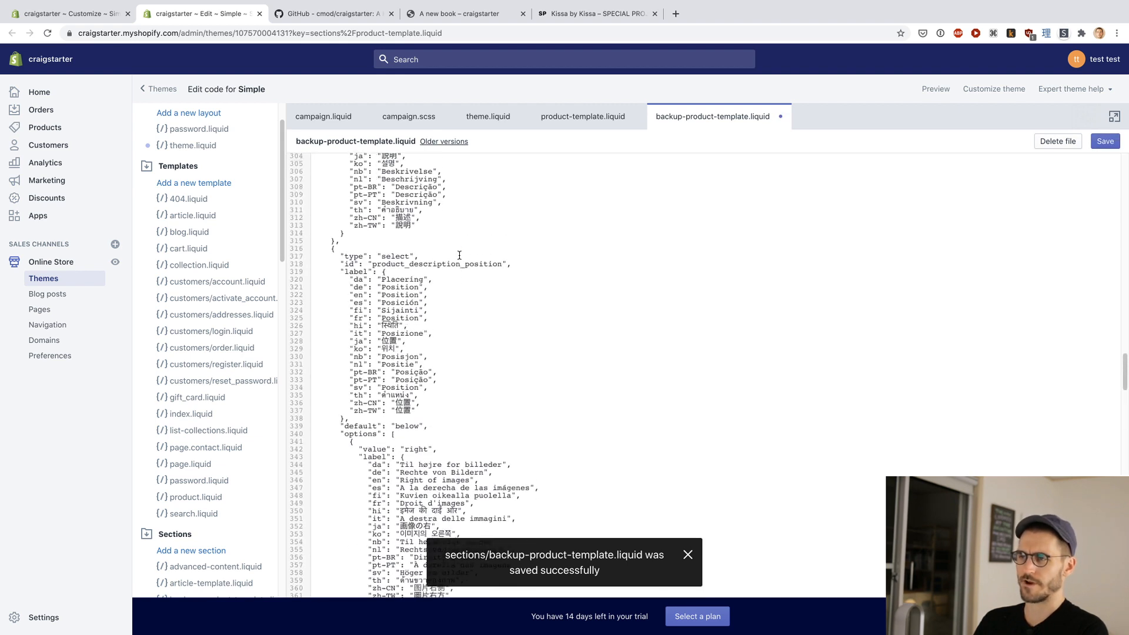
{"action": "scroll", "coordinate": [459, 255], "scroll_direction": "up", "scroll_amount": 2}
{"action": "key", "text": "super+s"}
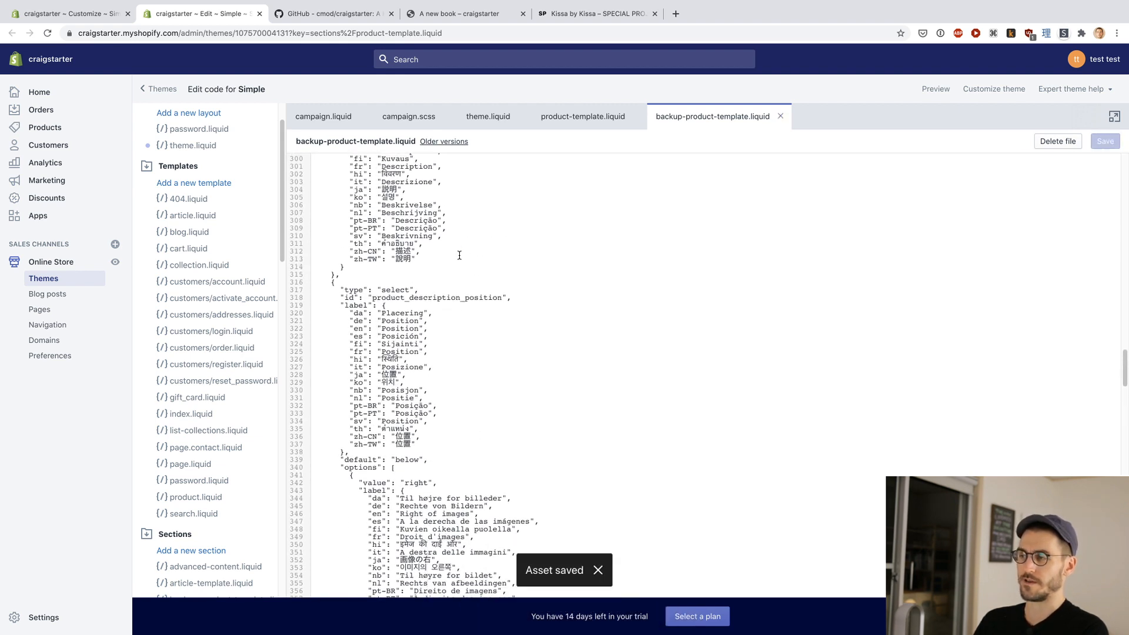
{"action": "left_click", "coordinate": [780, 116]}
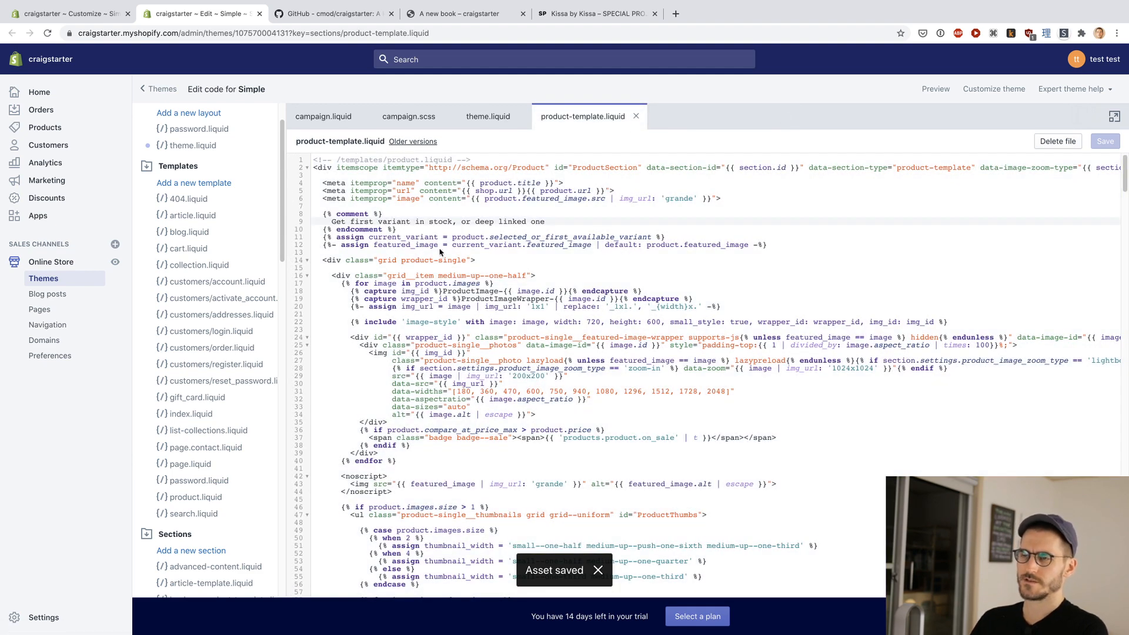
Step: Reread the README's installation steps and check the GitHub repository's assets folder for the product template files
{"action": "key", "text": "ctrl+Tab"}
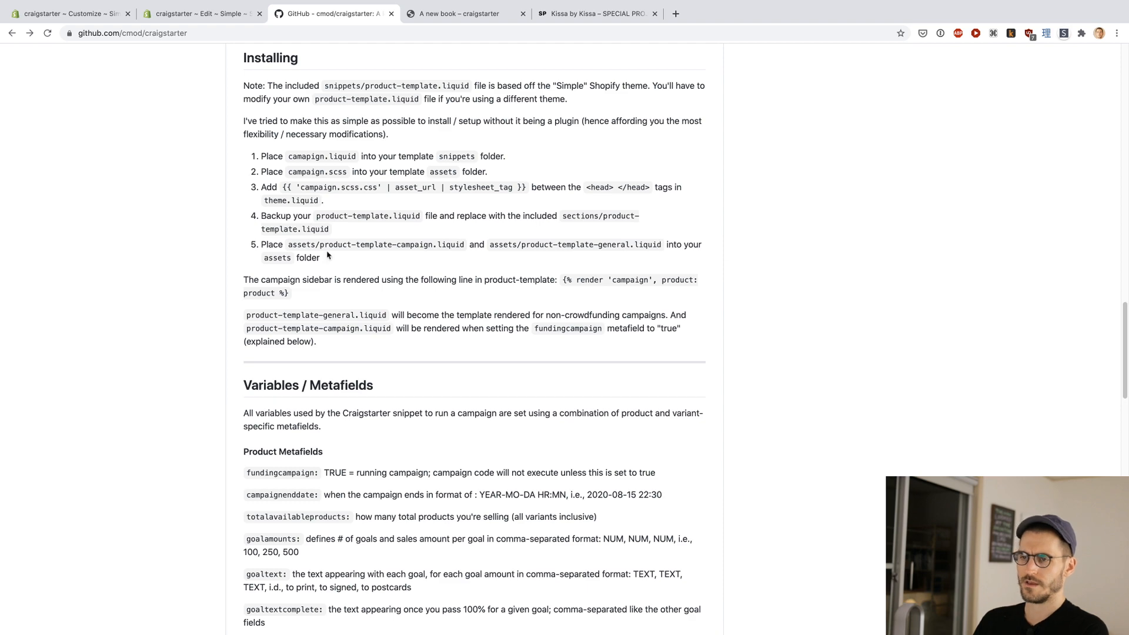
{"action": "scroll", "coordinate": [167, 280], "scroll_direction": "up", "scroll_amount": 1}
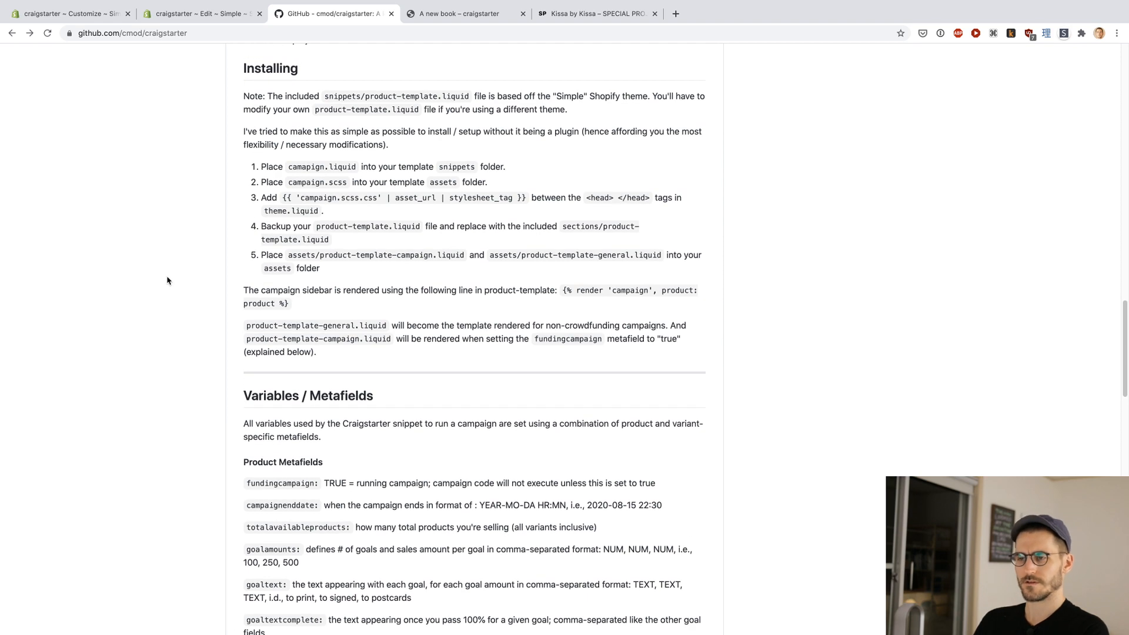
{"action": "scroll", "coordinate": [167, 280], "scroll_direction": "up", "scroll_amount": 15}
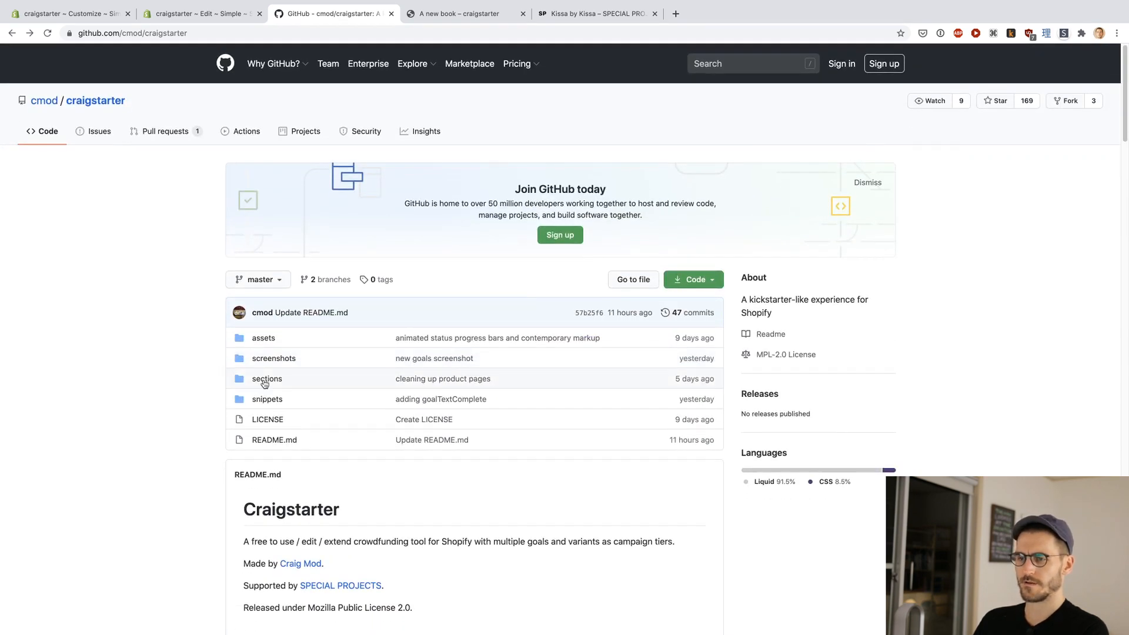
{"action": "left_click", "coordinate": [265, 338], "text": "super"}
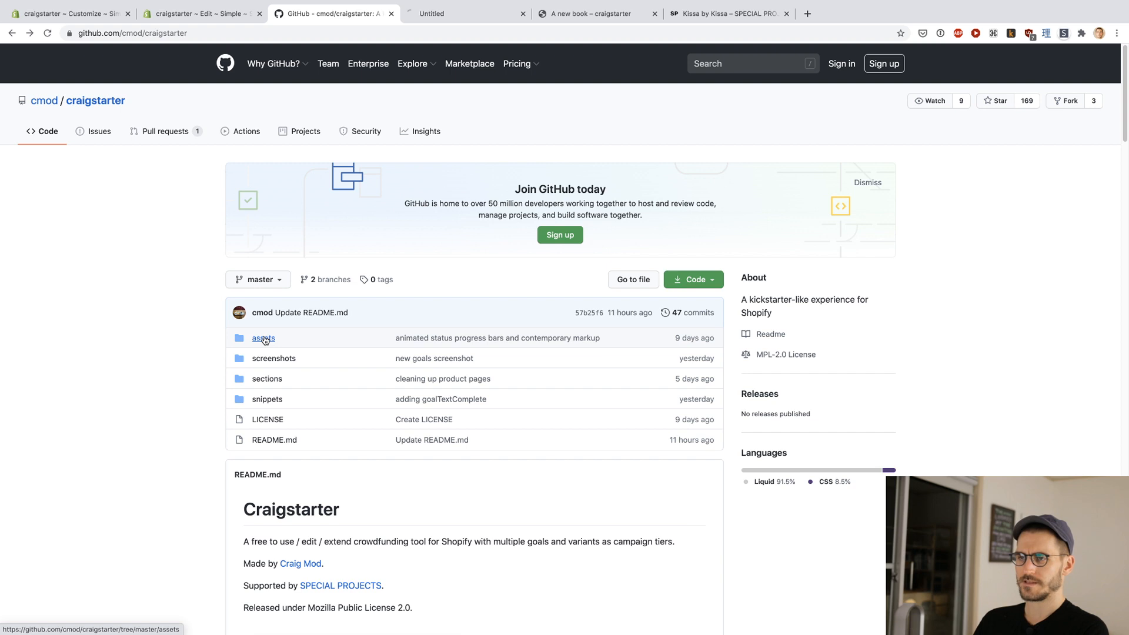
{"action": "left_click", "coordinate": [487, 18]}
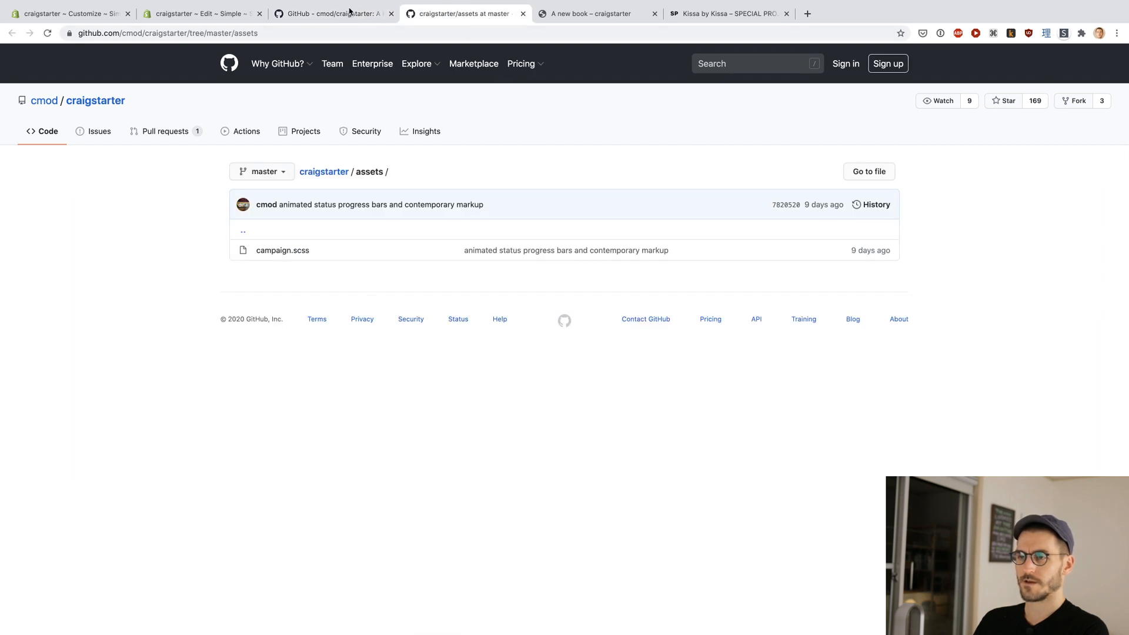
{"action": "left_click", "coordinate": [350, 13]}
Step: Open product-template-campaign.liquid and product-template-general.liquid from the repository's snippets folder in separate tabs
{"action": "scroll", "coordinate": [238, 348], "scroll_direction": "down", "scroll_amount": 1}
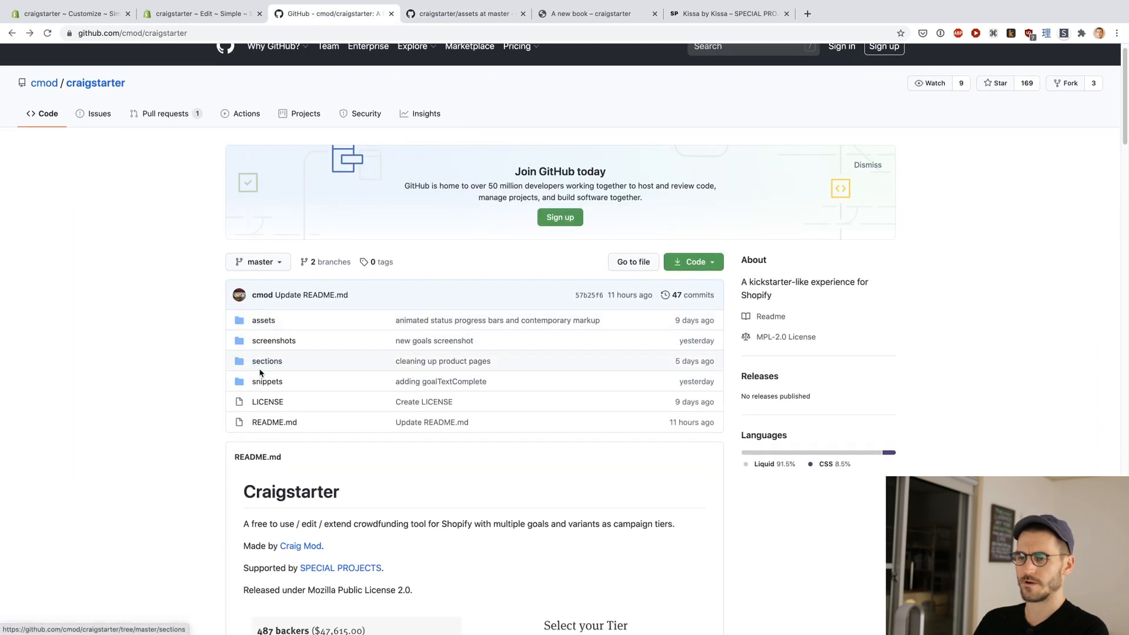
{"action": "left_click", "coordinate": [262, 382], "text": "super"}
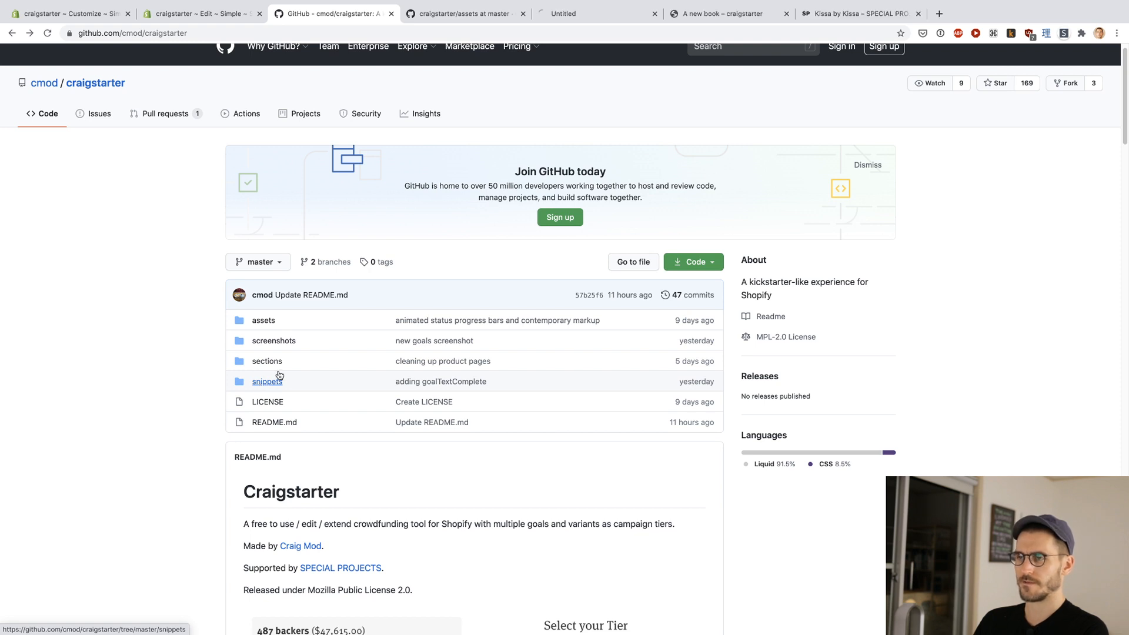
{"action": "left_click", "coordinate": [464, 15]}
{"action": "key", "text": "super+w"}
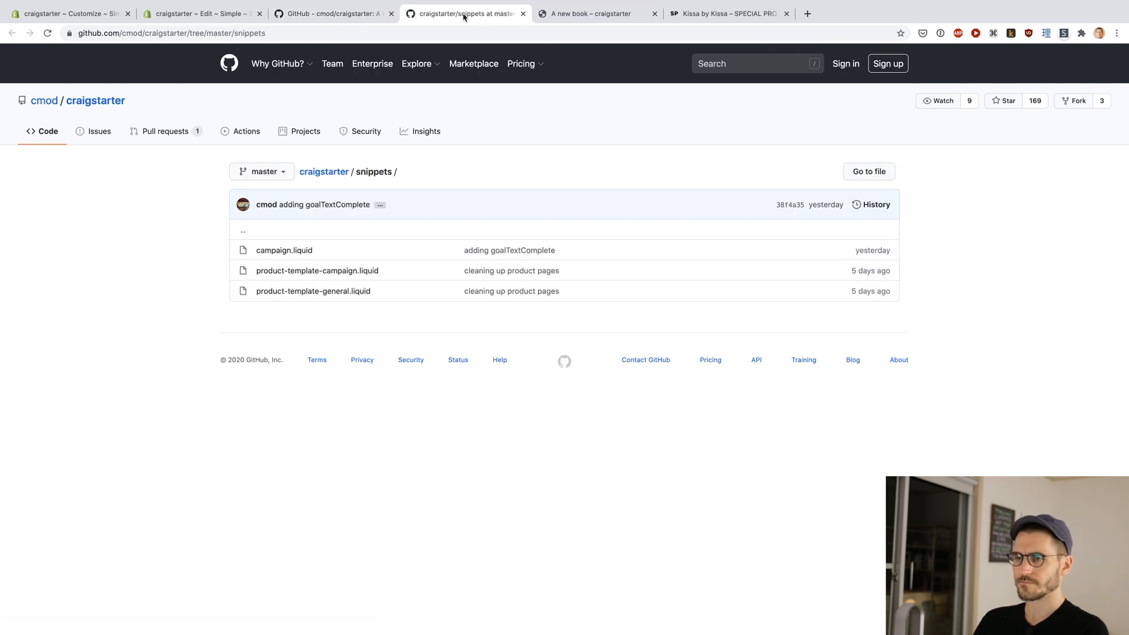
{"action": "left_click", "coordinate": [314, 271], "text": "super"}
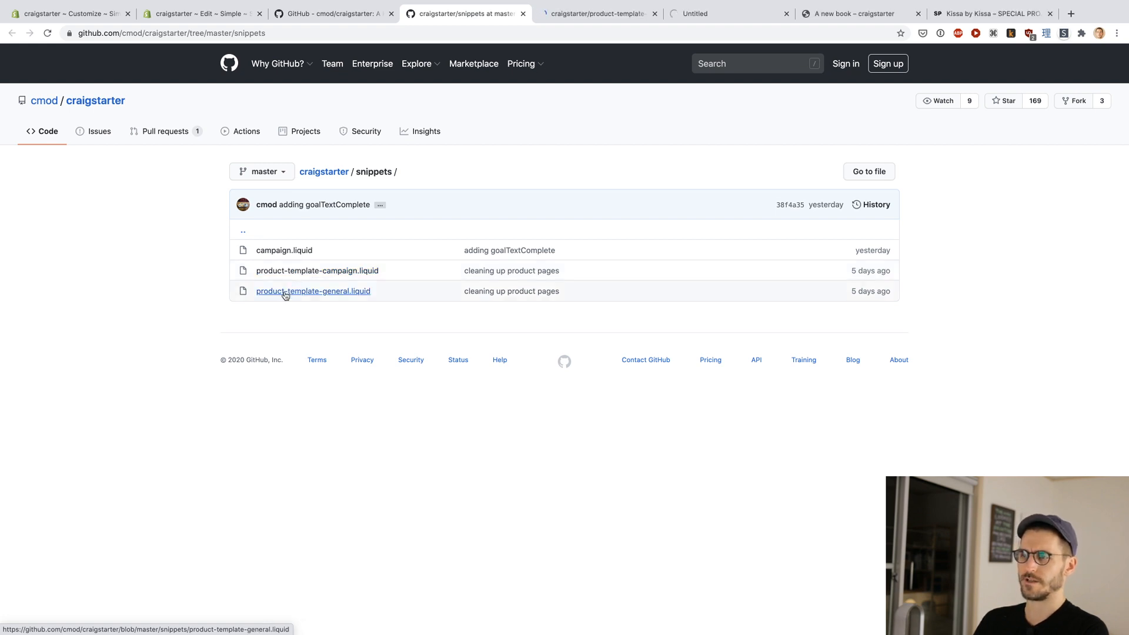
{"action": "left_click", "coordinate": [287, 292], "text": "super"}
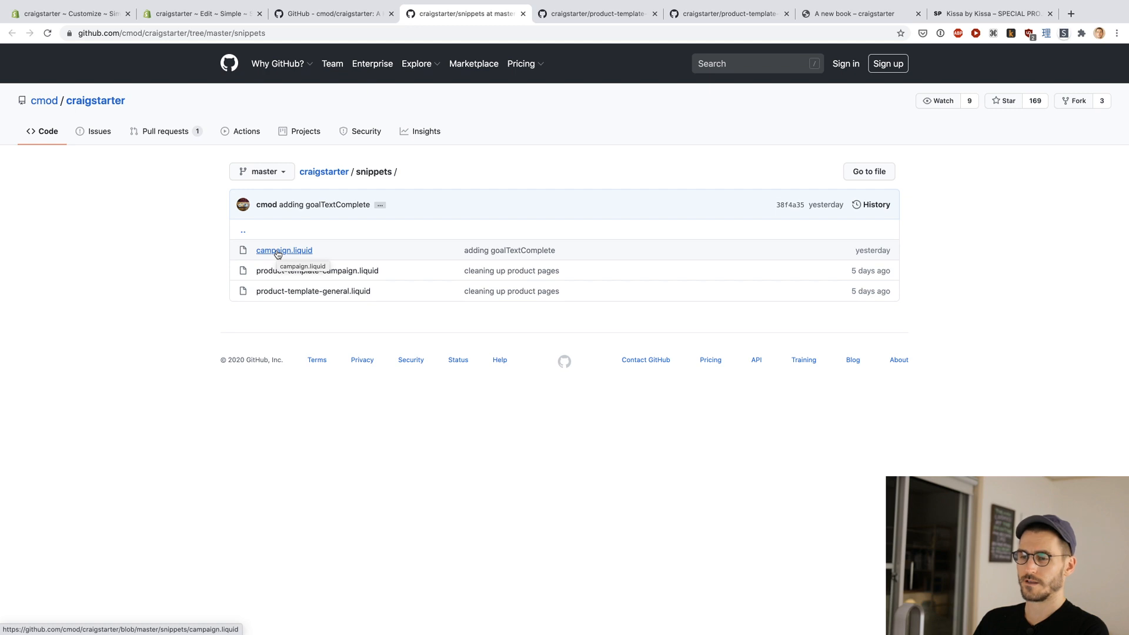
Step: Copy the entire raw code of product-template-campaign.liquid from GitHub and return to the Shopify theme code editor
{"action": "left_click", "coordinate": [593, 13]}
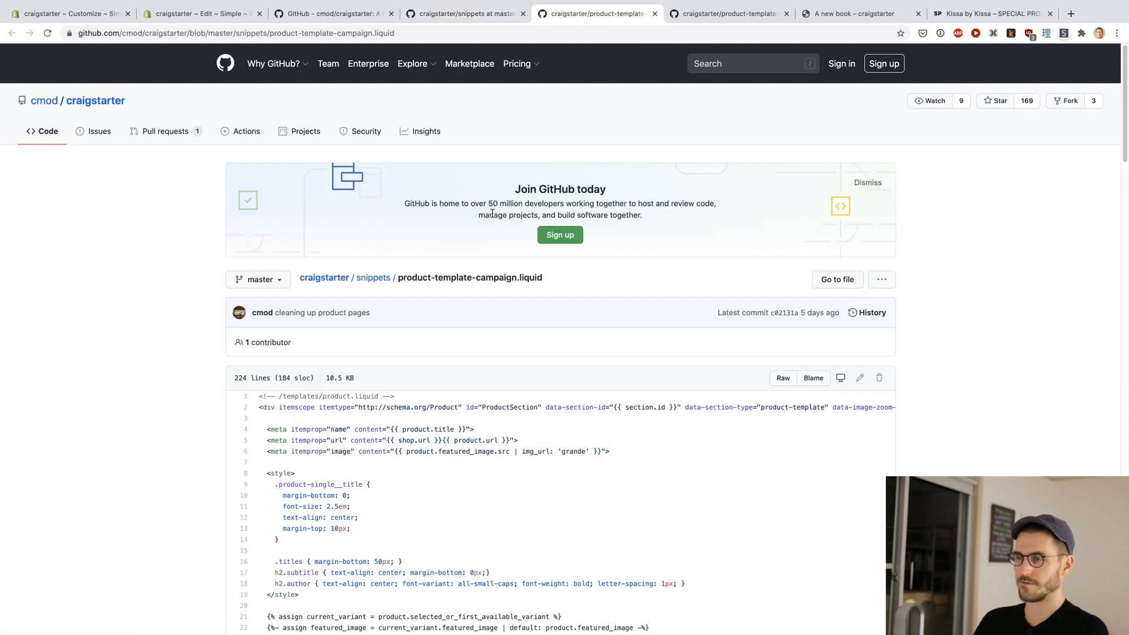
{"action": "scroll", "coordinate": [492, 213], "scroll_direction": "down", "scroll_amount": 3}
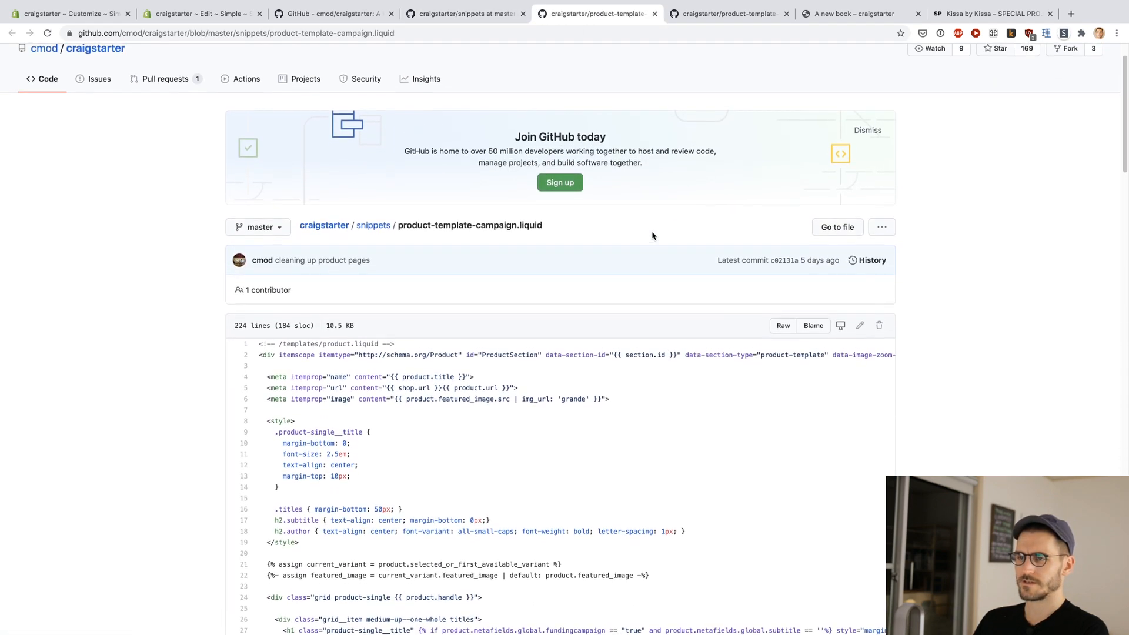
{"action": "scroll", "coordinate": [651, 235], "scroll_direction": "up", "scroll_amount": 2}
{"action": "scroll", "coordinate": [652, 235], "scroll_direction": "down", "scroll_amount": 2}
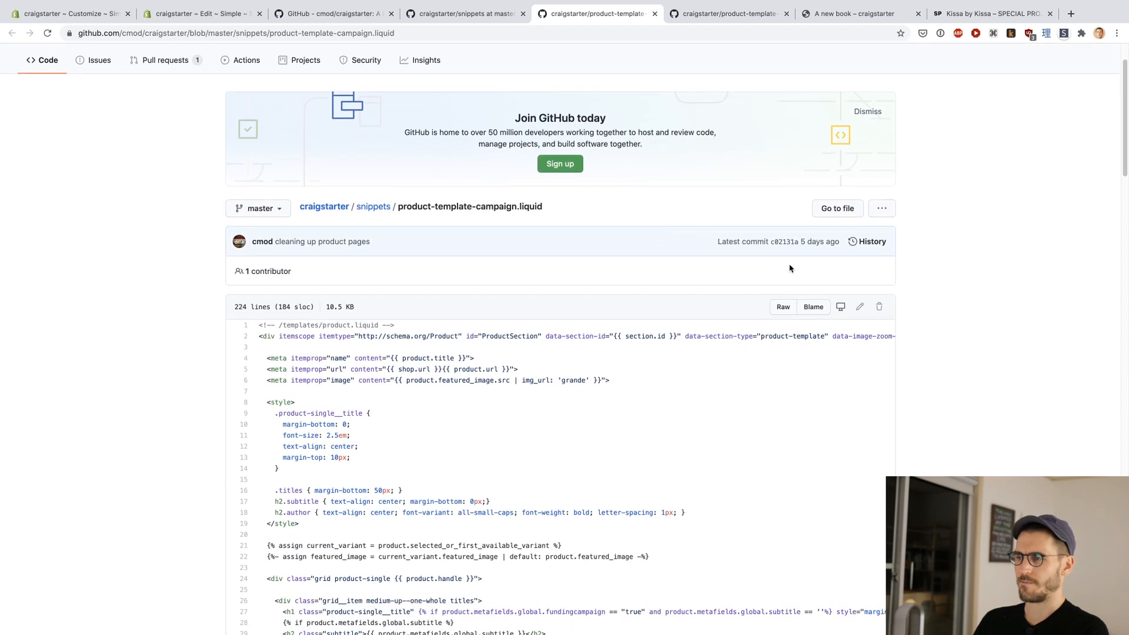
{"action": "left_click", "coordinate": [785, 307]}
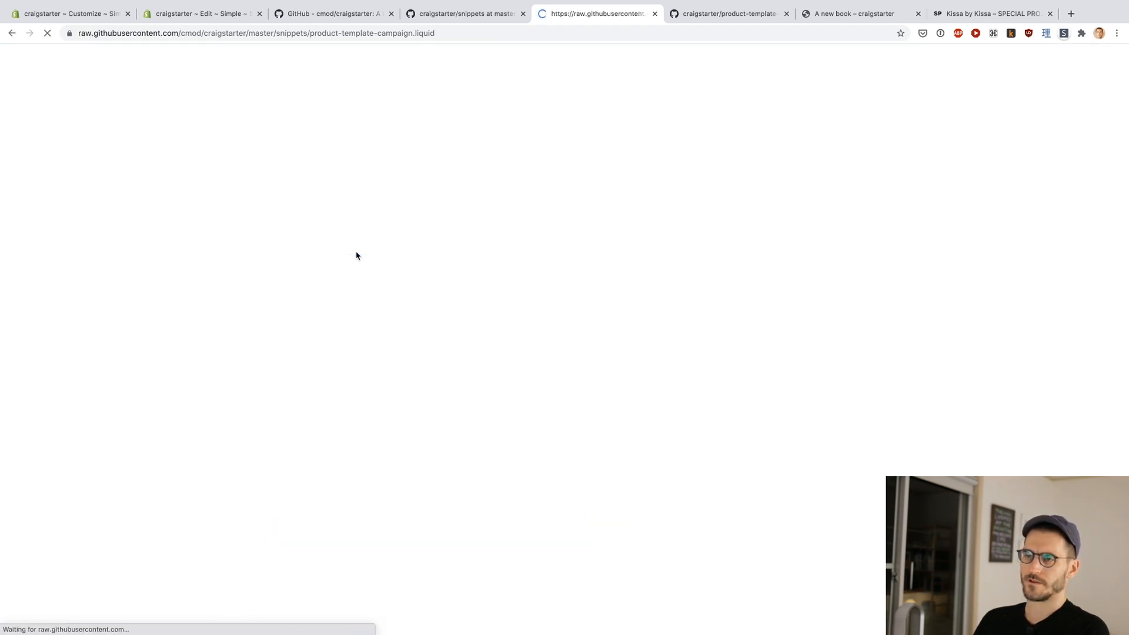
{"action": "key", "text": "super+a"}
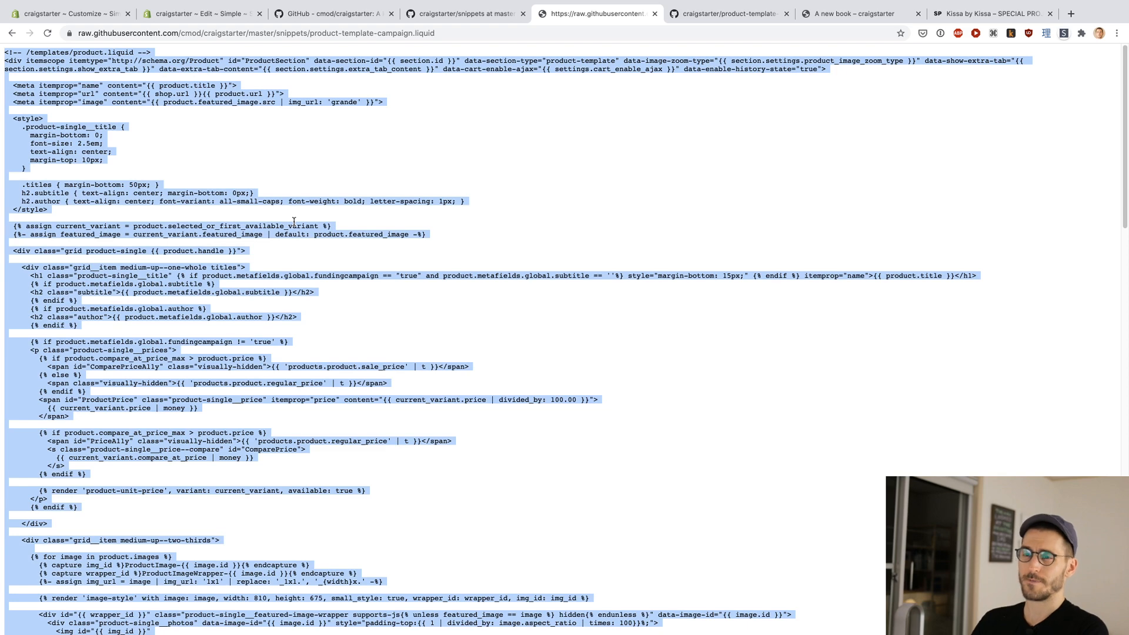
{"action": "key", "text": "ctrl+shift+Tab"}
{"action": "key", "text": "ctrl+shift+Tab"}
{"action": "key", "text": "ctrl+shift+Tab"}
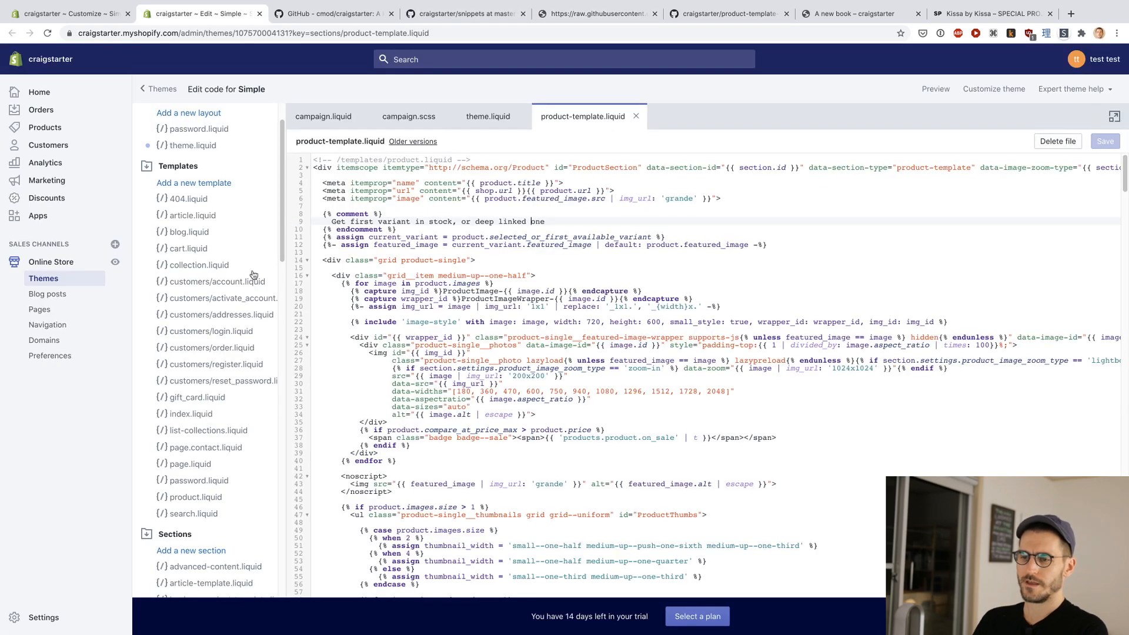
{"action": "scroll", "coordinate": [253, 276], "scroll_direction": "down", "scroll_amount": 15}
{"action": "scroll", "coordinate": [224, 317], "scroll_direction": "down", "scroll_amount": 6}
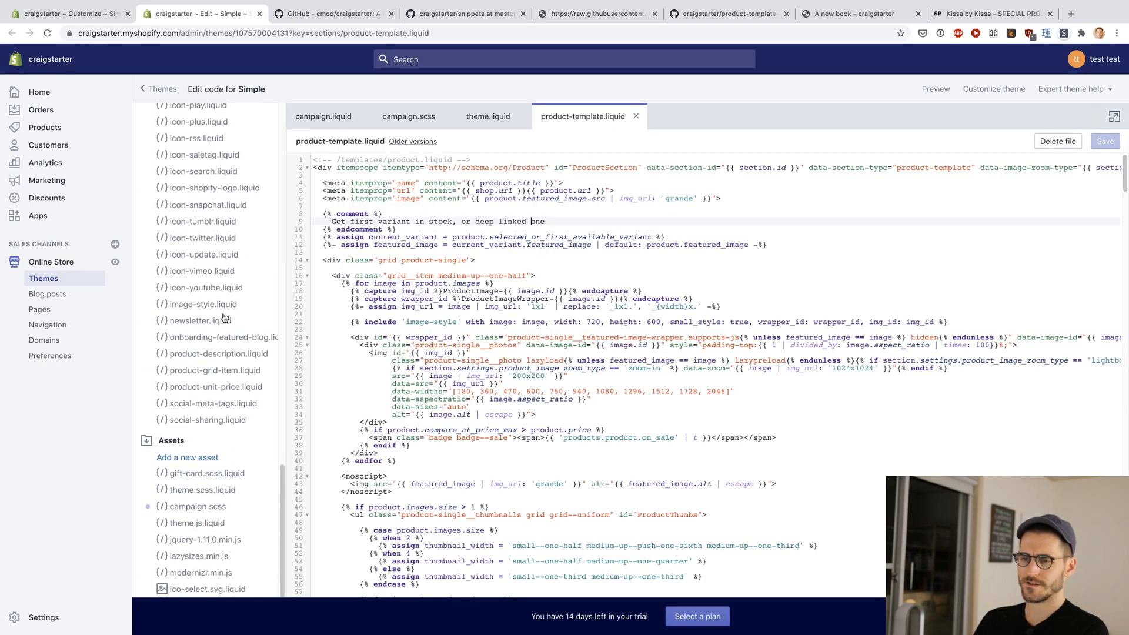
{"action": "left_click", "coordinate": [176, 395]}
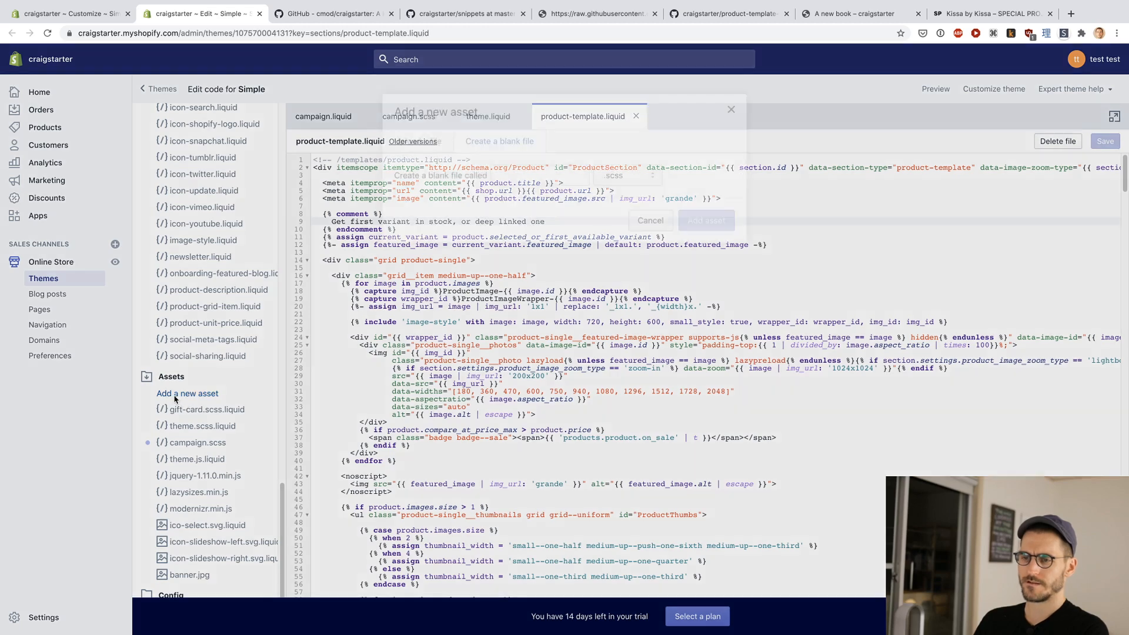
{"action": "left_click", "coordinate": [516, 174]}
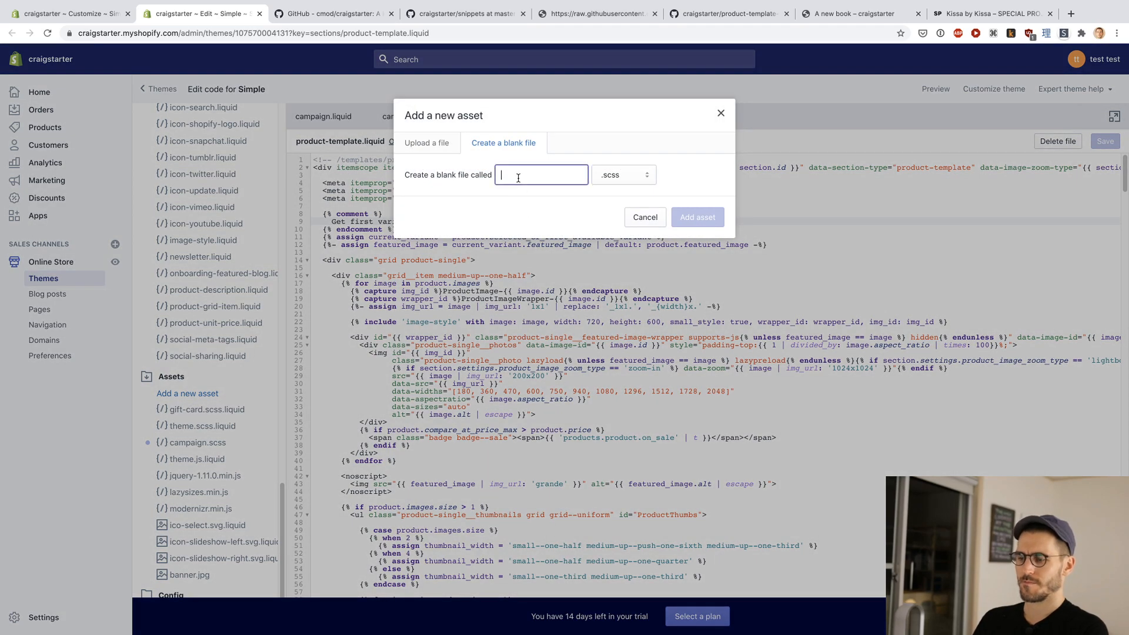
{"action": "type", "text": "product-template"}
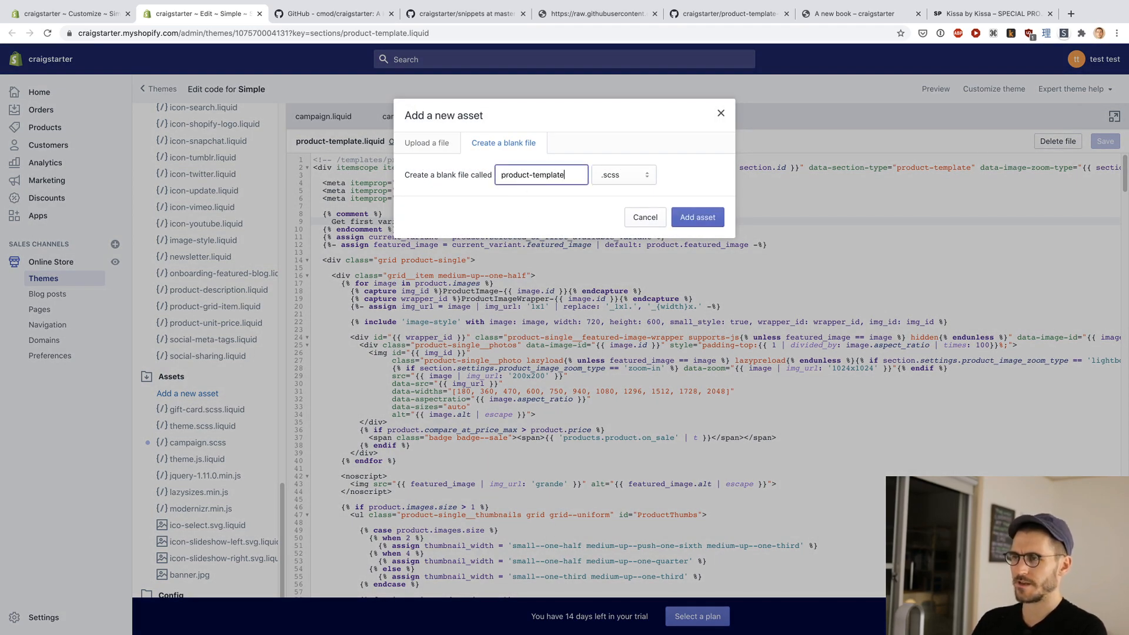
{"action": "key", "text": "ctrl+Tab"}
{"action": "key", "text": "ctrl+Tab"}
{"action": "key", "text": "ctrl+Tab"}
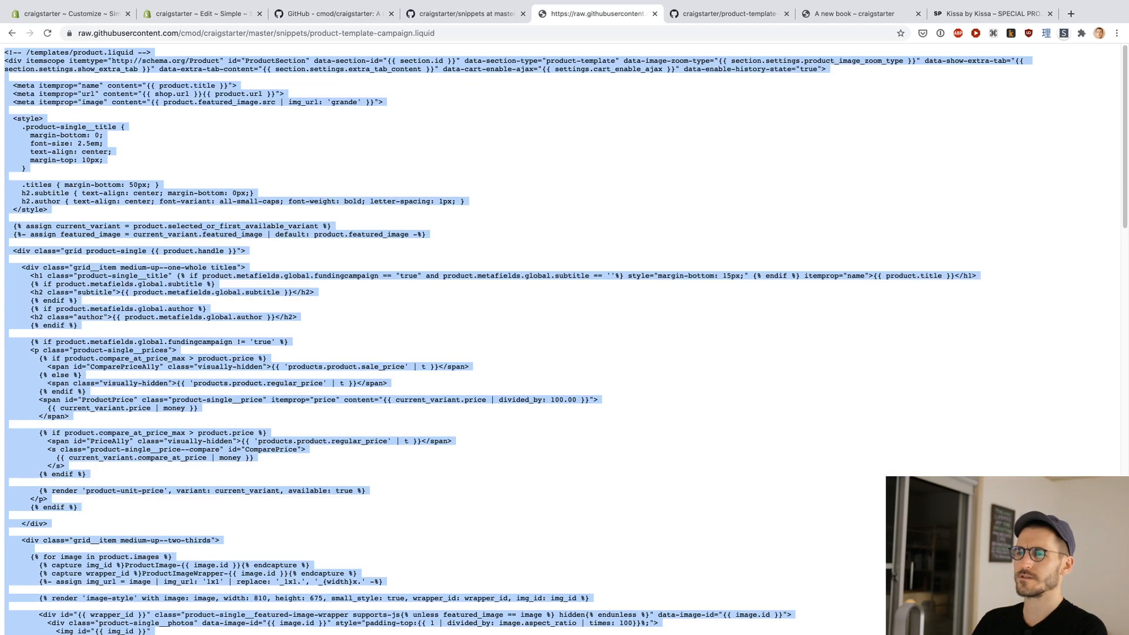
{"action": "key", "text": "ctrl+shift+Tab"}
{"action": "key", "text": "ctrl+shift+Tab"}
{"action": "key", "text": "ctrl+shift+Tab"}
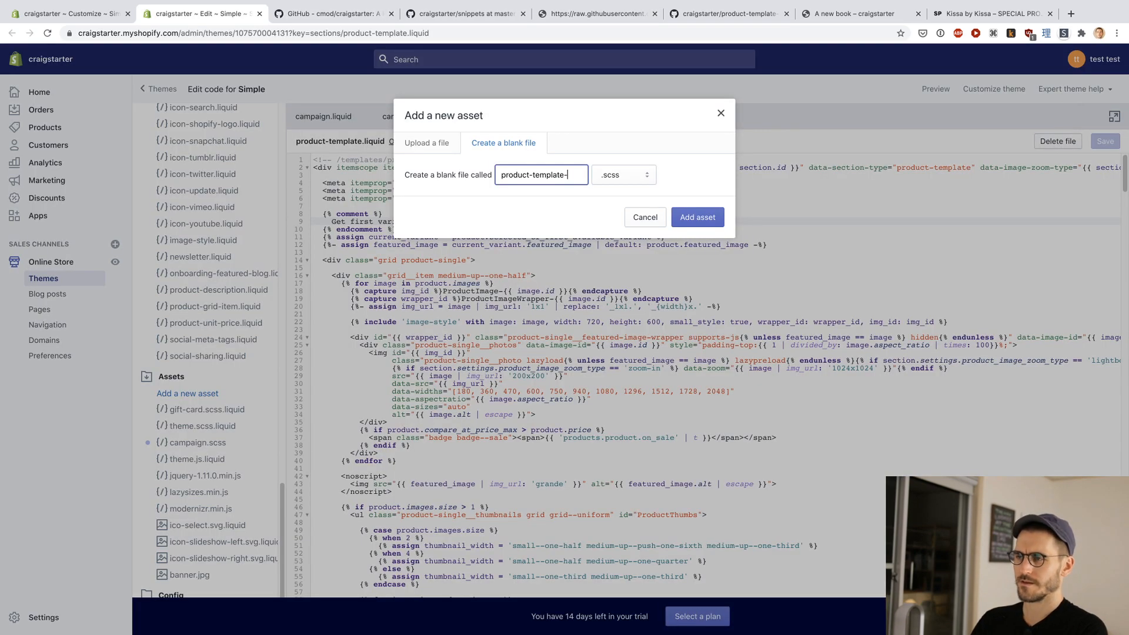
{"action": "type", "text": "late-cap"}
{"action": "key", "text": "BackSpace"}
{"action": "type", "text": "mpaign"}
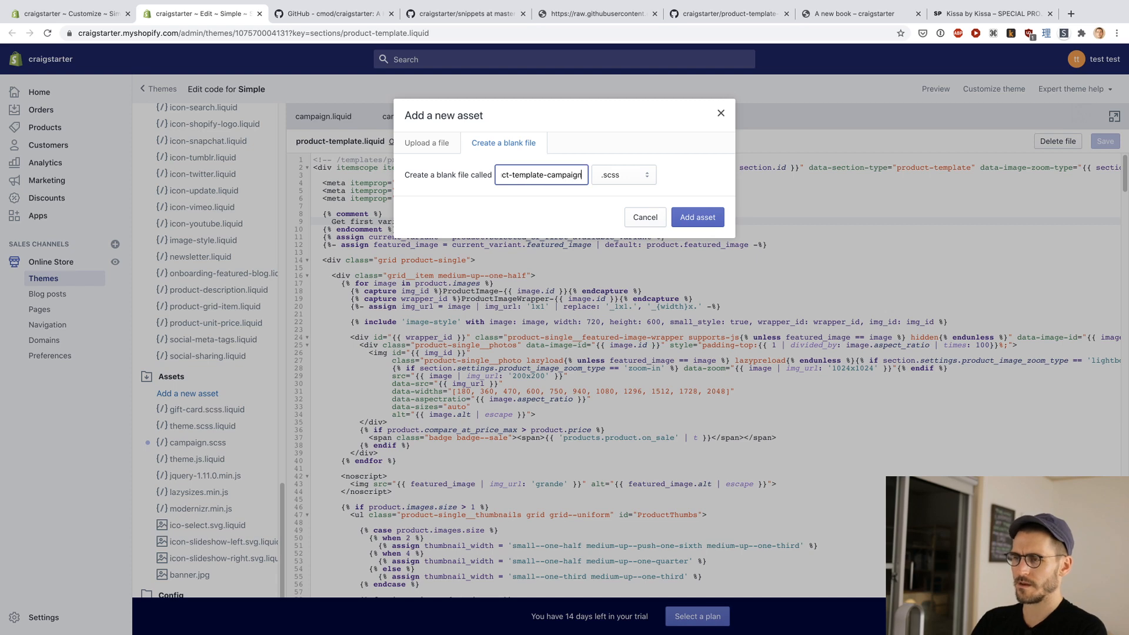
{"action": "left_click", "coordinate": [643, 181]}
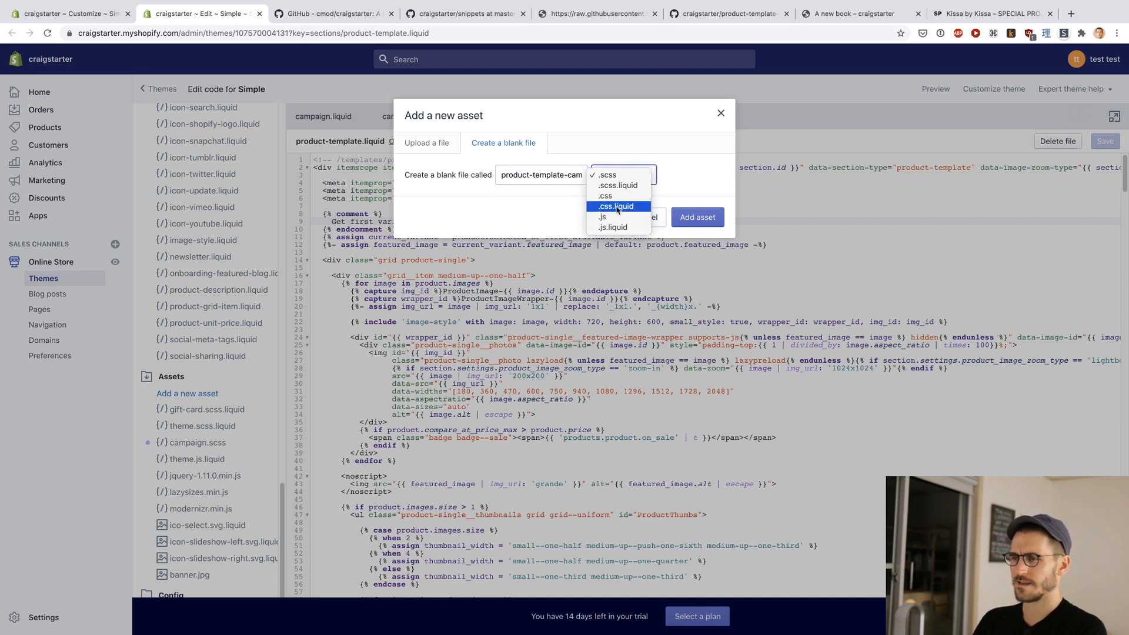
{"action": "left_click", "coordinate": [559, 206]}
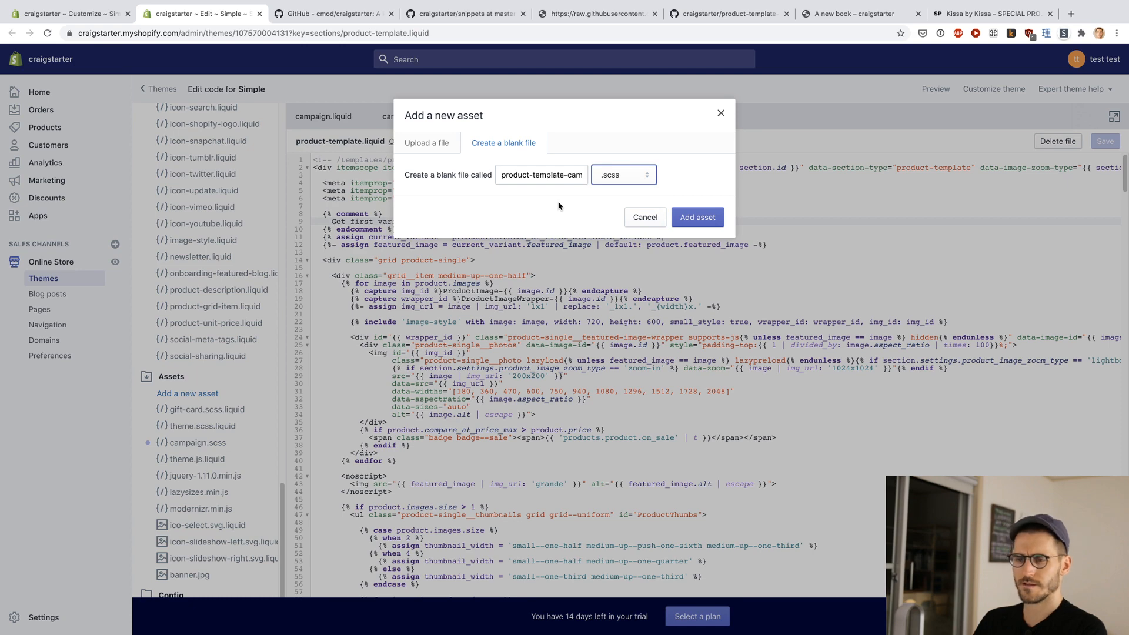
{"action": "left_click", "coordinate": [645, 217]}
Step: Check the repository's snippets folder on GitHub to see where the product template files belong
{"action": "key", "text": "ctrl+Tab"}
{"action": "key", "text": "ctrl+Tab"}
{"action": "key", "text": "ctrl+Tab"}
{"action": "key", "text": "ctrl+shift+Tab"}
{"action": "key", "text": "ctrl+shift+Tab"}
{"action": "key", "text": "ctrl+shift+Tab"}
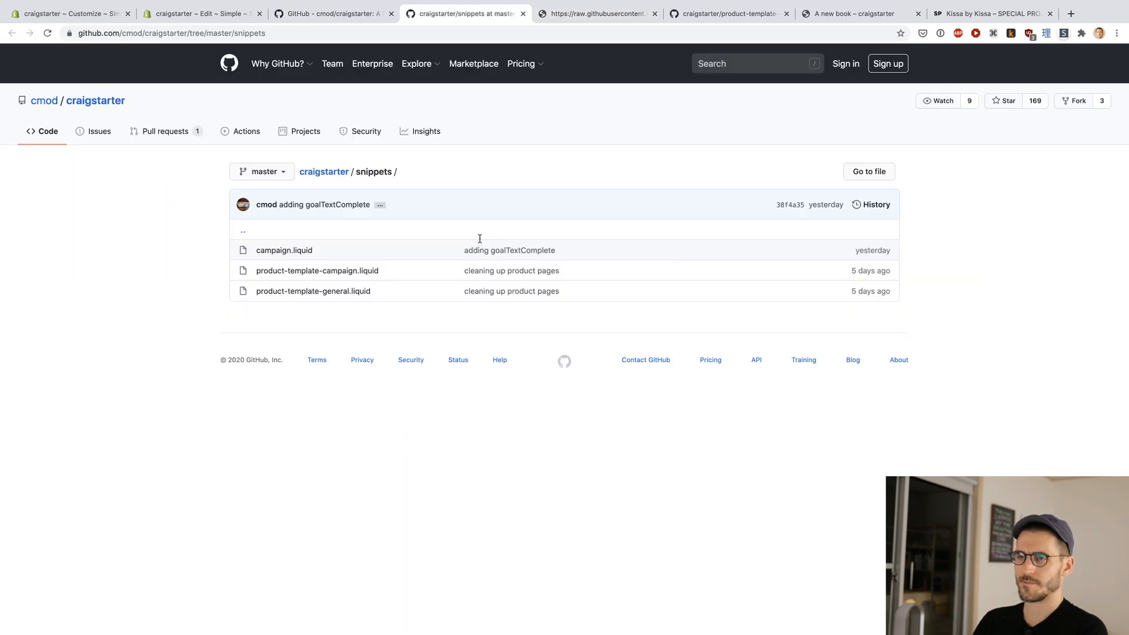
Step: Try adding a theme snippet named product-template-camapign.liquid, and delete the misspelled file
{"action": "scroll", "coordinate": [218, 420], "scroll_direction": "up", "scroll_amount": 10}
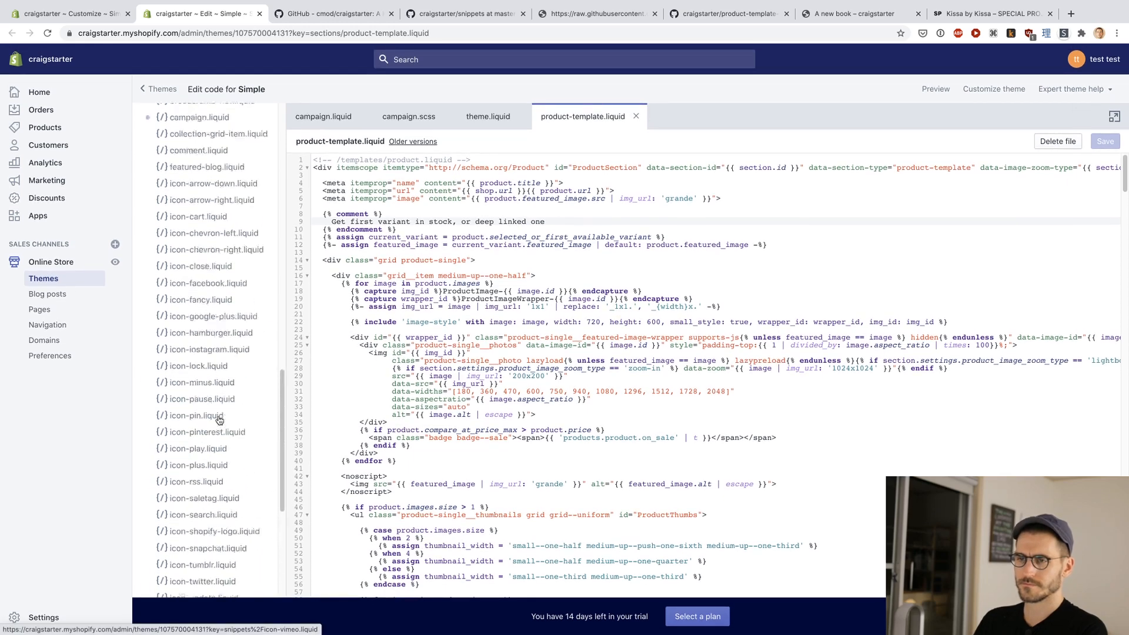
{"action": "left_click", "coordinate": [178, 367]}
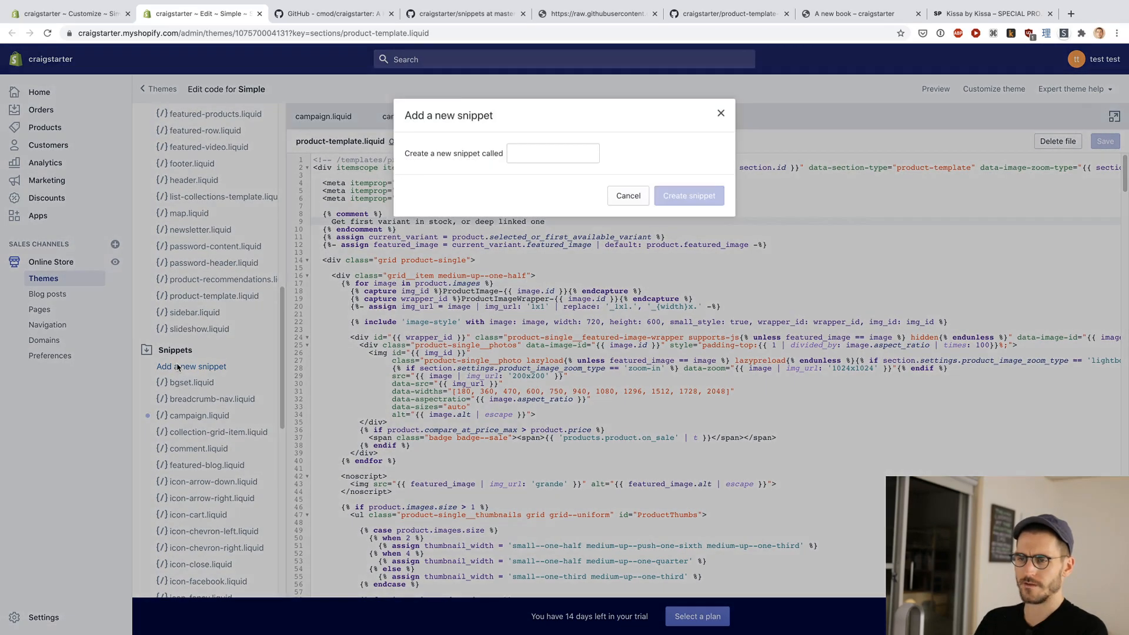
{"action": "type", "text": "product-t"}
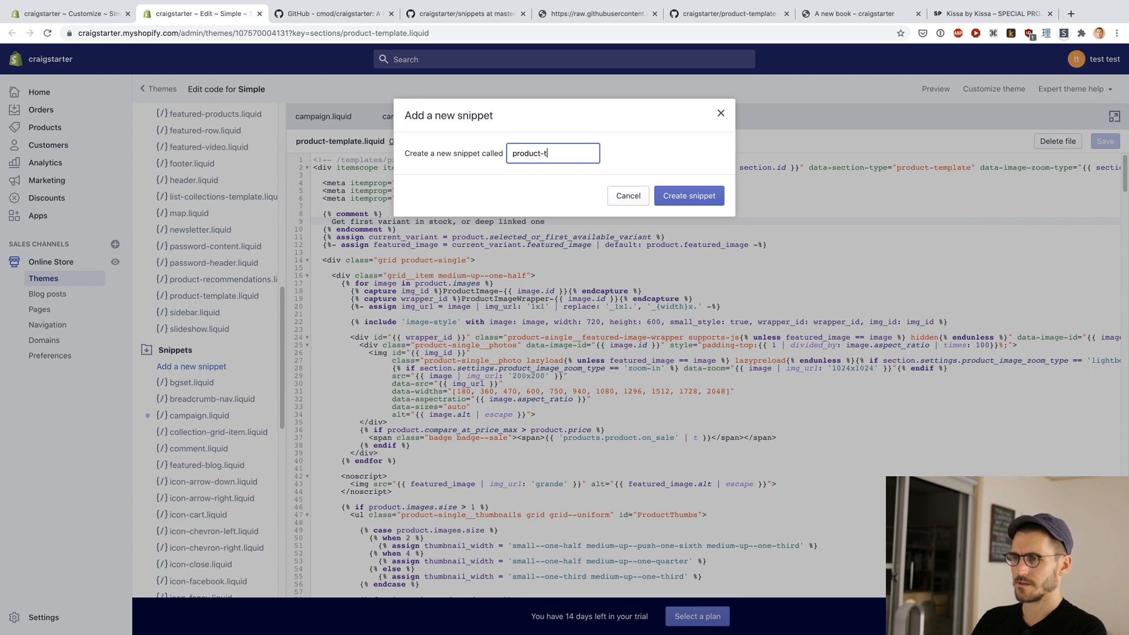
{"action": "type", "text": "emplate-camapign"}
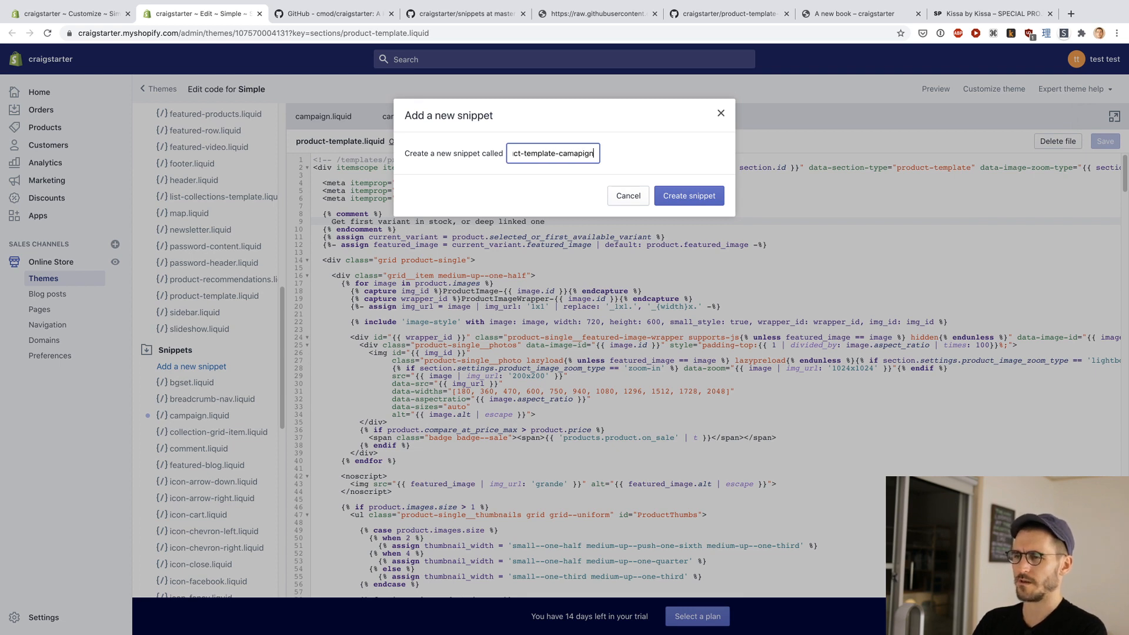
{"action": "type", "text": ".liquid"}
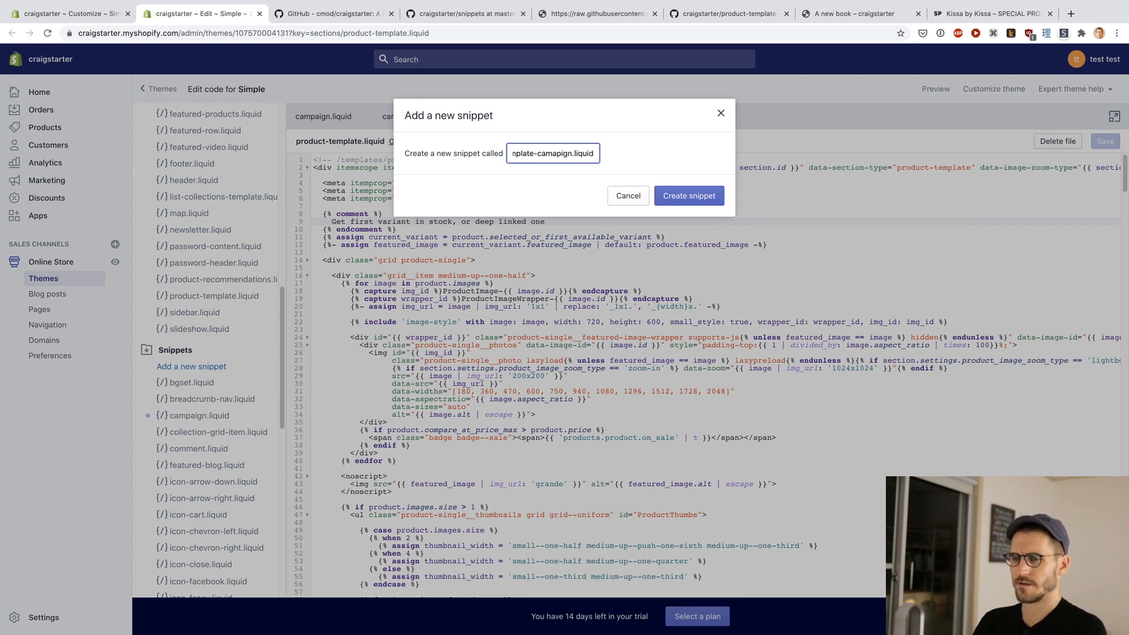
{"action": "key", "text": "Return"}
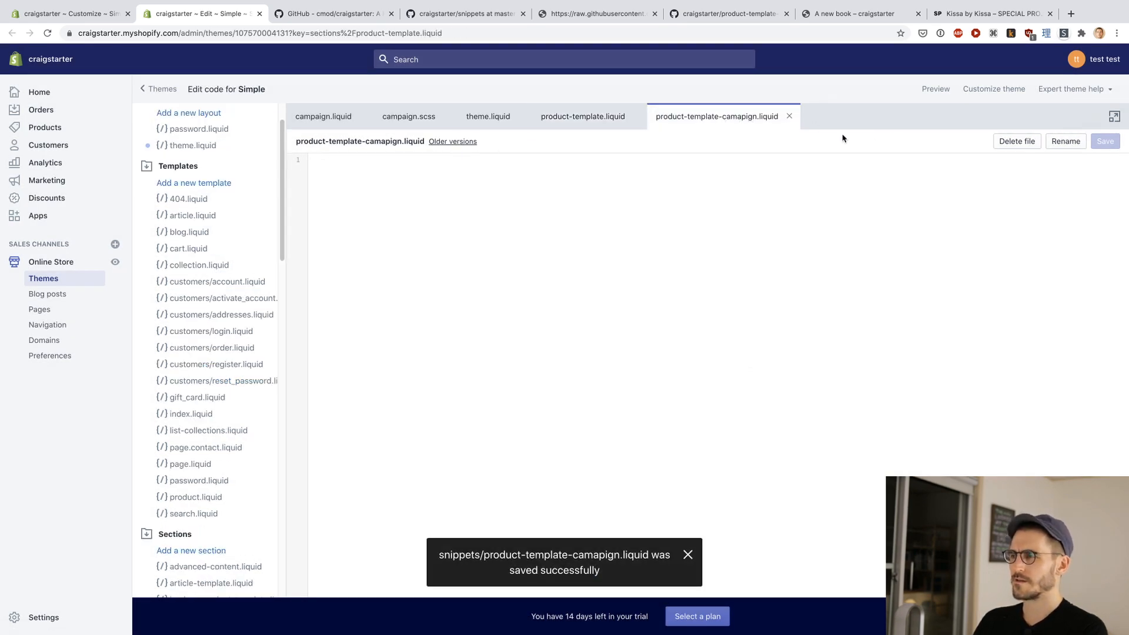
{"action": "left_click", "coordinate": [1020, 147]}
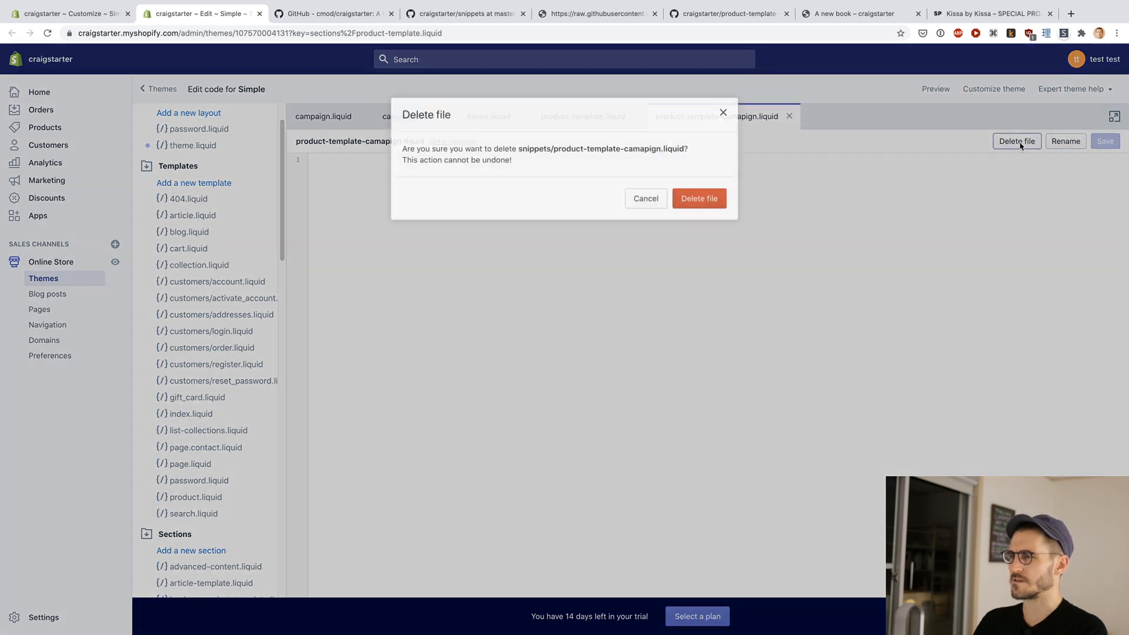
{"action": "left_click", "coordinate": [709, 202]}
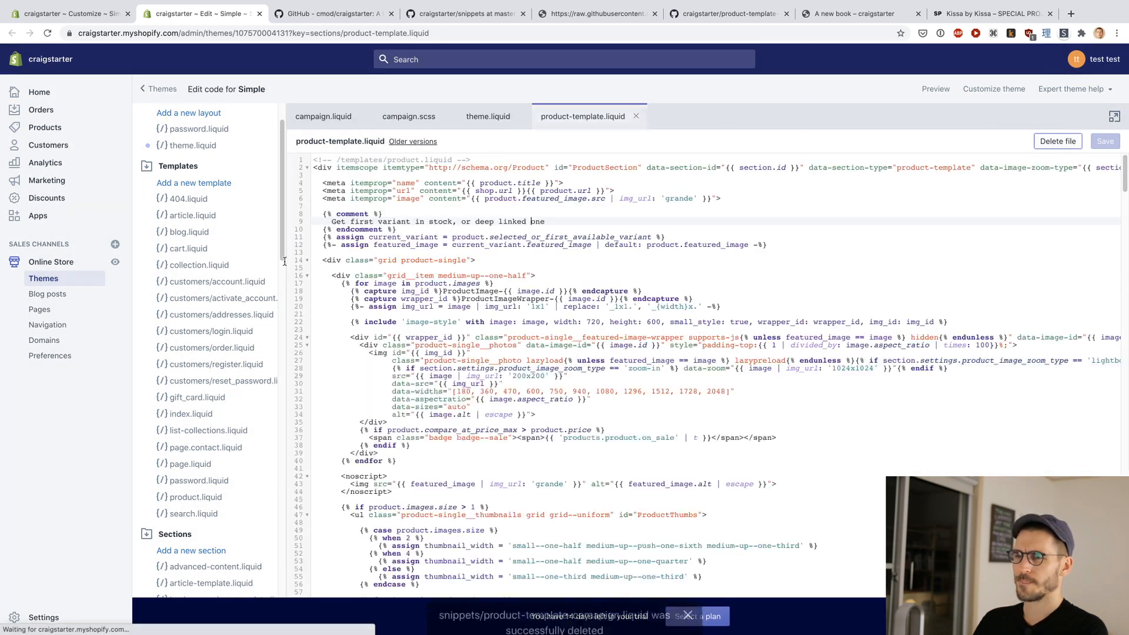
Step: Copy the file name product-template-campaign.liquid from the raw GitHub page's address and return to the Shopify theme code editor
{"action": "scroll", "coordinate": [223, 359], "scroll_direction": "down", "scroll_amount": 5}
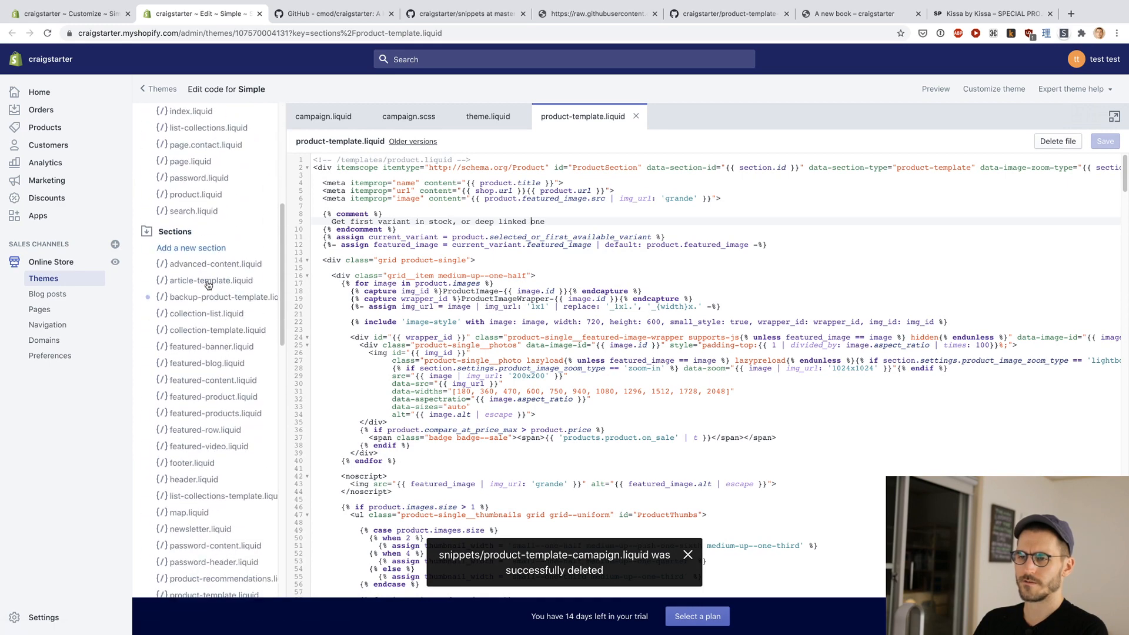
{"action": "key", "text": "super+4"}
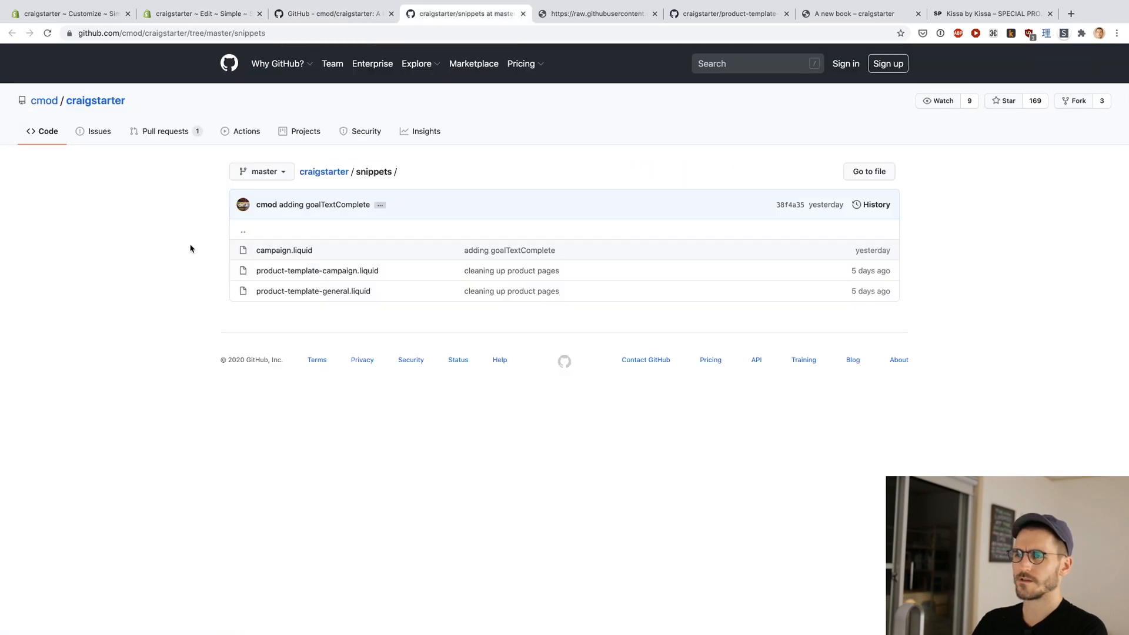
{"action": "key", "text": "super+5"}
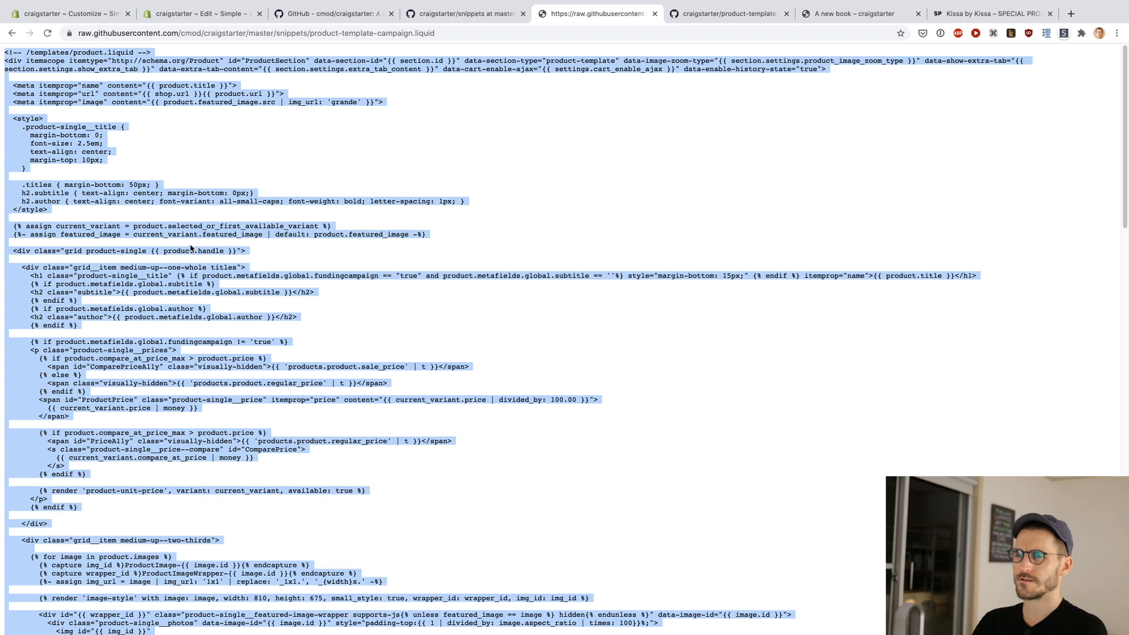
{"action": "left_click", "coordinate": [310, 35]}
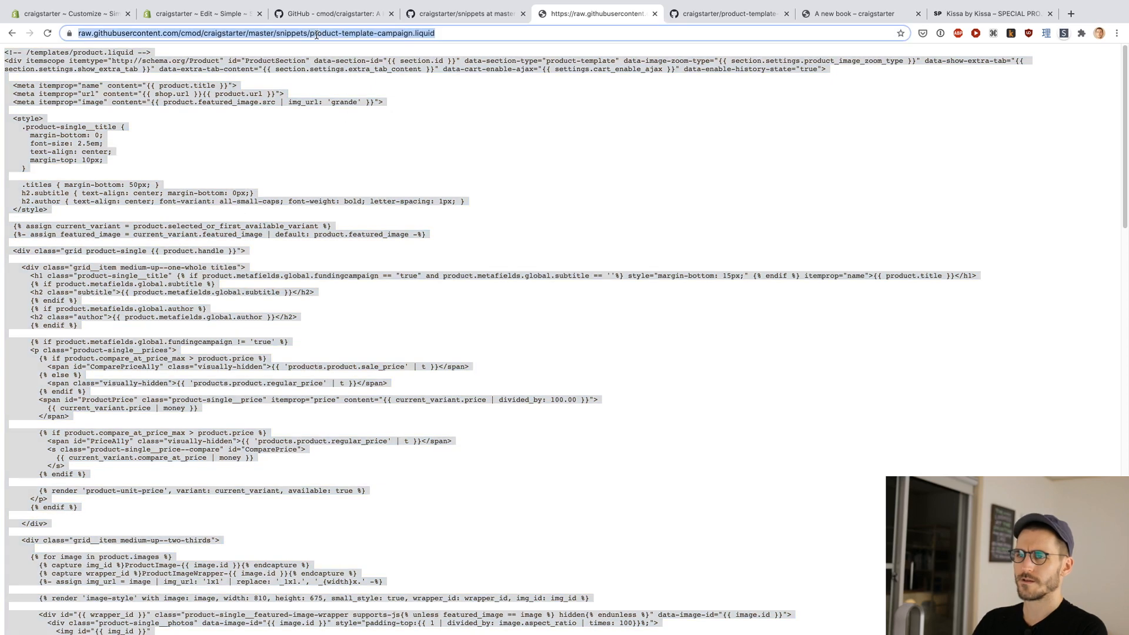
{"action": "key", "text": "shift+super+Right"}
{"action": "key", "text": "super+c"}
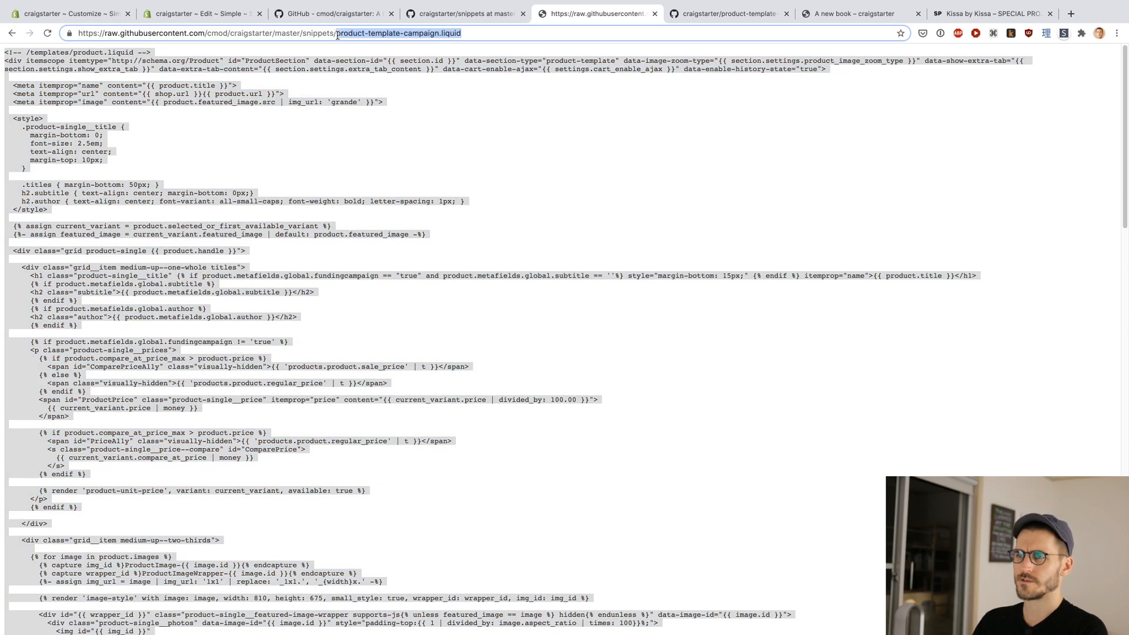
{"action": "key", "text": "super+2"}
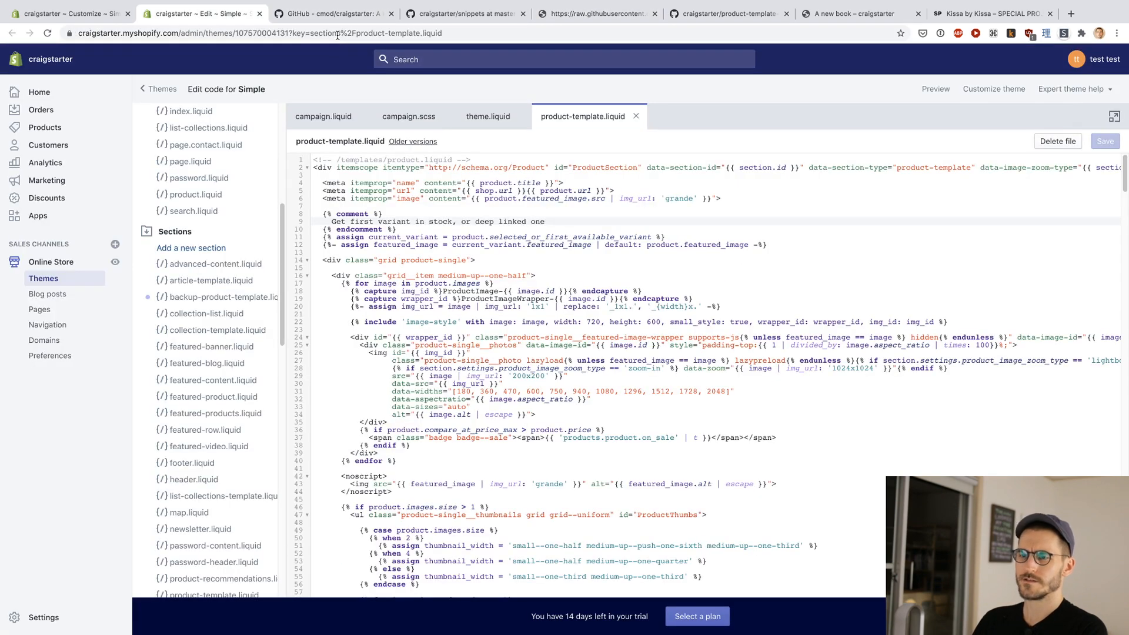
Step: Add a new theme snippet named product-template-campaign.liquid using the copied file name
{"action": "scroll", "coordinate": [214, 228], "scroll_direction": "down", "scroll_amount": 10}
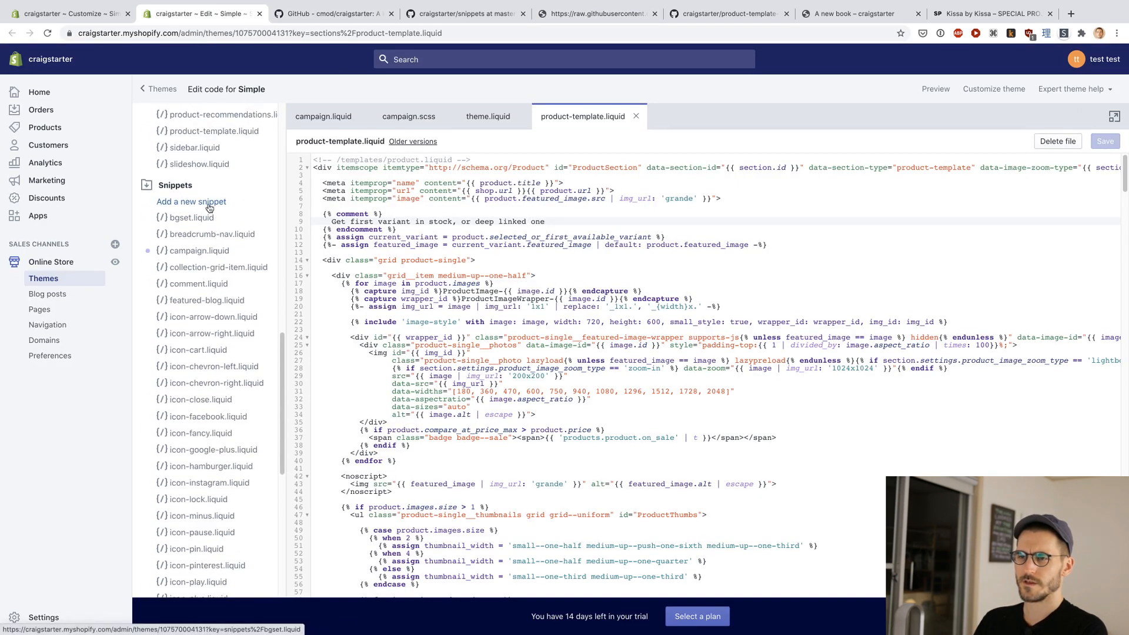
{"action": "left_click", "coordinate": [208, 202]}
{"action": "left_click", "coordinate": [552, 154]}
{"action": "key", "text": "super+v"}
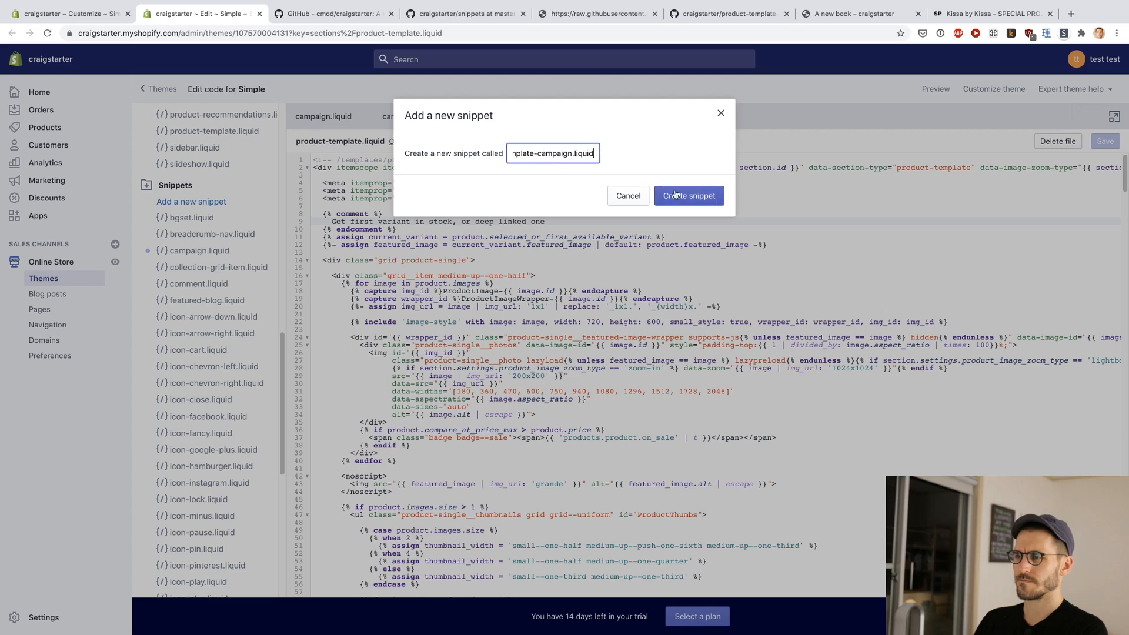
{"action": "left_click", "coordinate": [674, 195]}
Step: Copy the full raw campaign template code from GitHub into the empty product-template-campaign.liquid snippet in Shopify and save it
{"action": "key", "text": "super+6"}
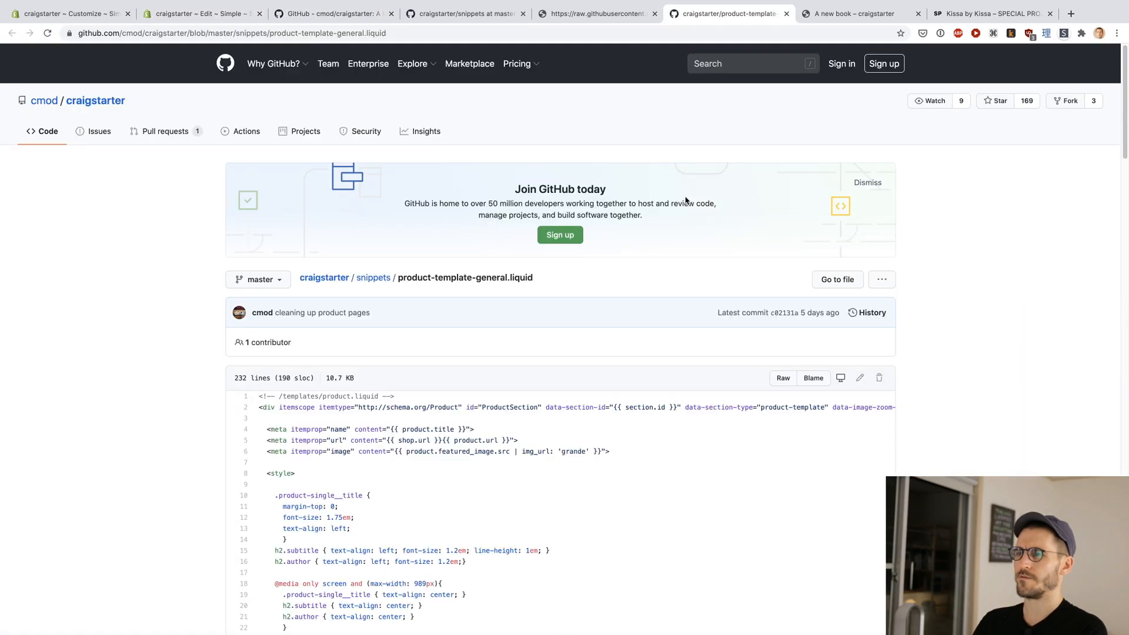
{"action": "key", "text": "super+5"}
{"action": "key", "text": "super+r"}
{"action": "key", "text": "super+a"}
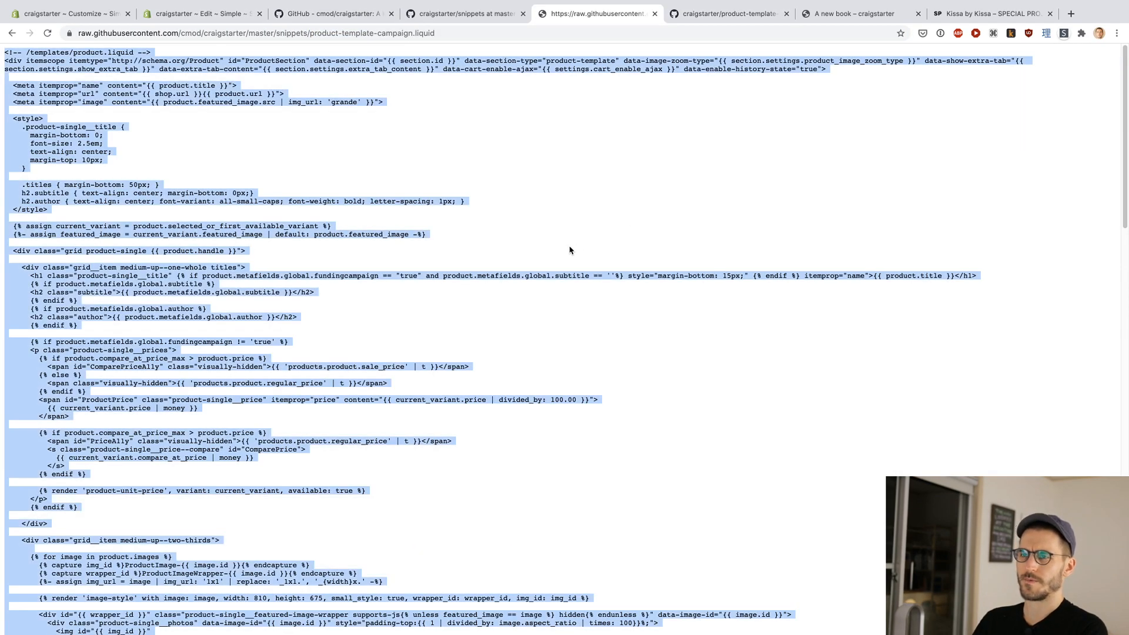
{"action": "key", "text": "super+4"}
{"action": "key", "text": "super+2"}
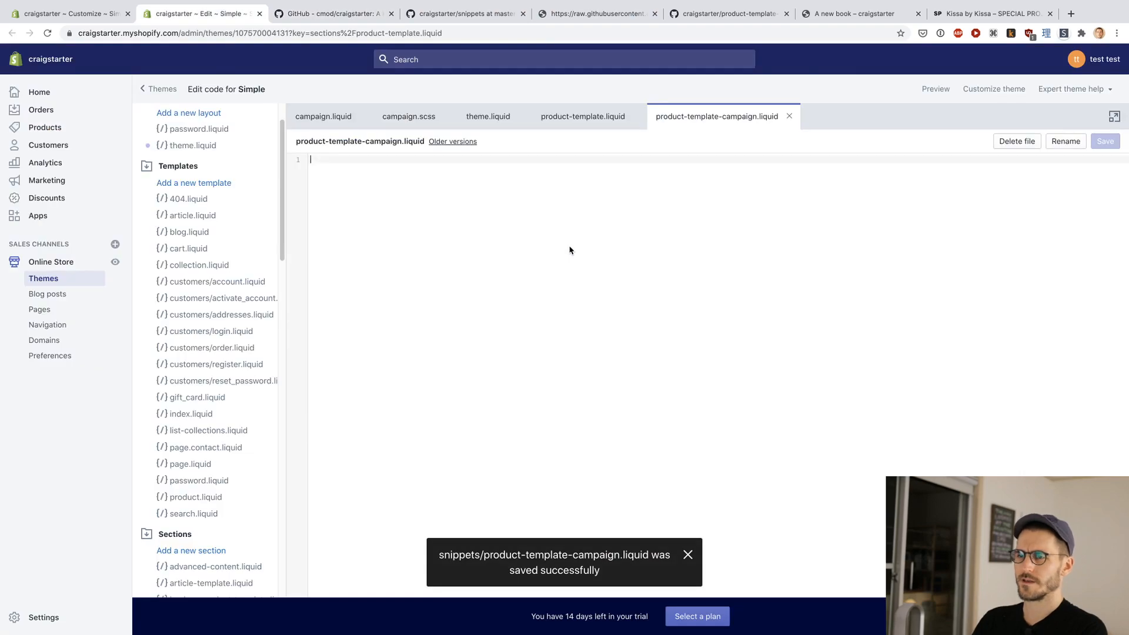
{"action": "key", "text": "super+v"}
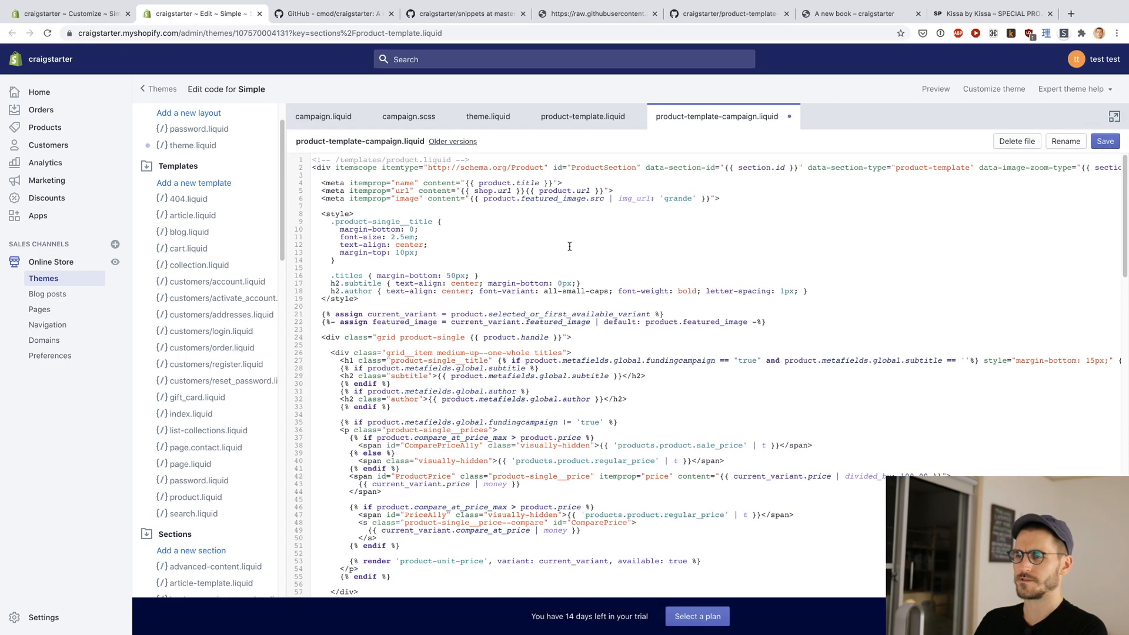
{"action": "key", "text": "super+s"}
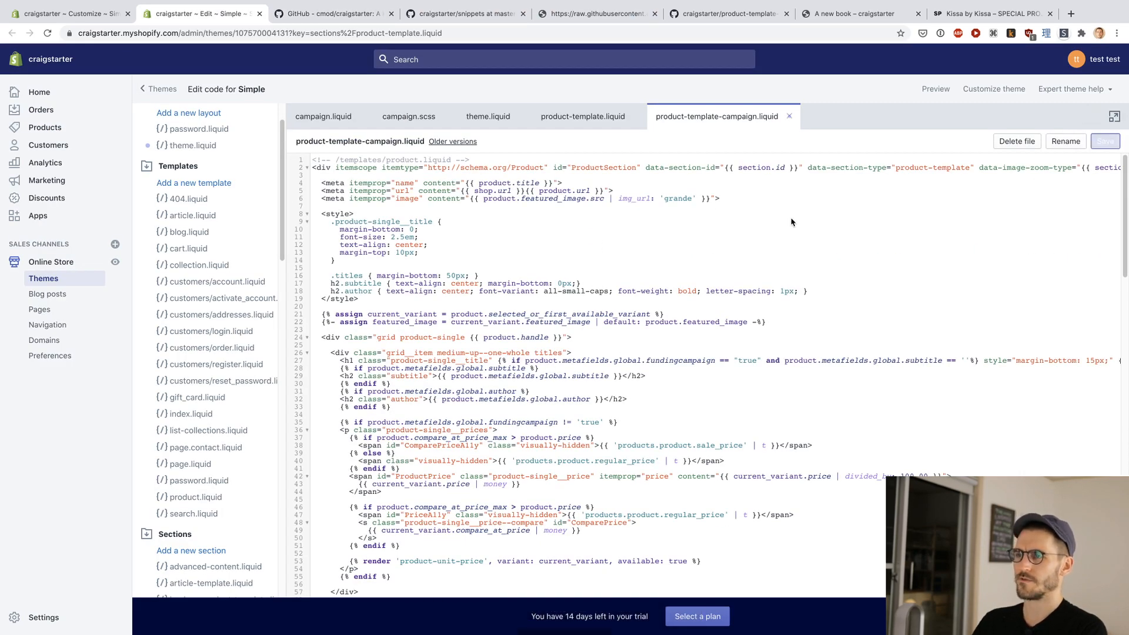
Step: Open product-template-general.liquid as raw code on GitHub, copy its file name from the address and return to the theme's snippets in Shopify
{"action": "key", "text": "super+5"}
{"action": "key", "text": "super+6"}
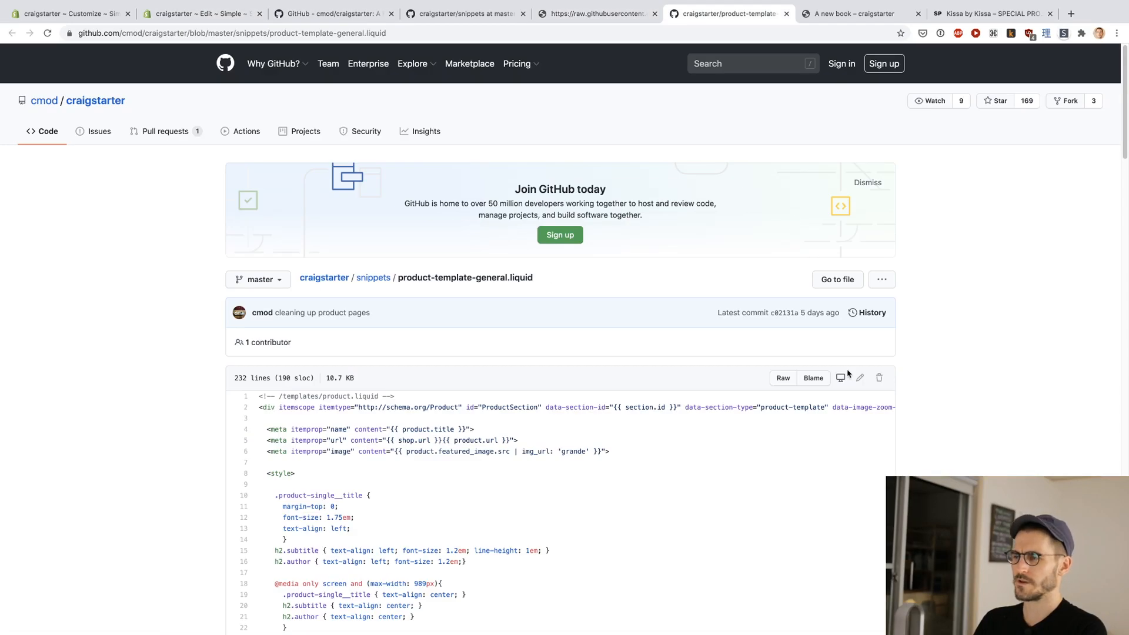
{"action": "left_click", "coordinate": [783, 378]}
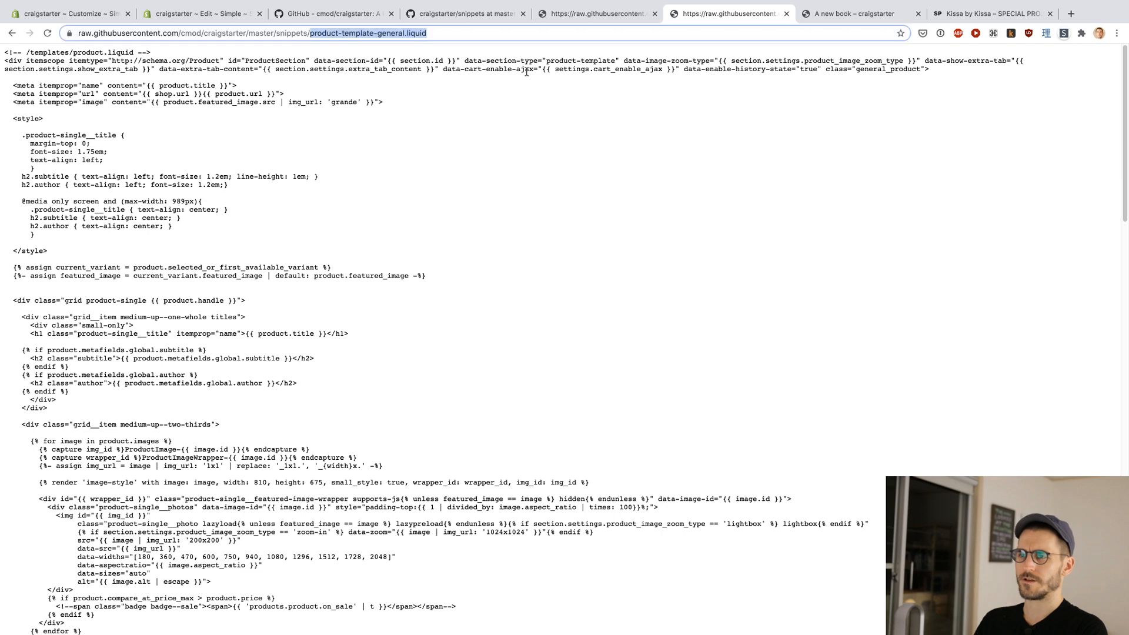
{"action": "key", "text": "ctrl+a"}
{"action": "key", "text": "super+2"}
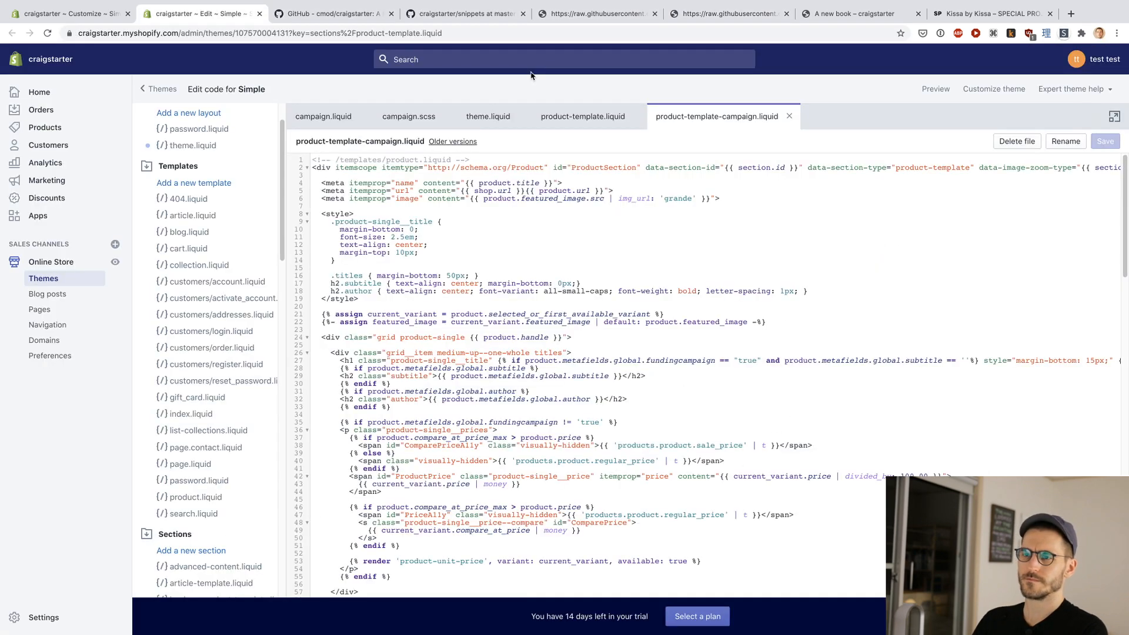
{"action": "scroll", "coordinate": [198, 327], "scroll_direction": "down", "scroll_amount": 15}
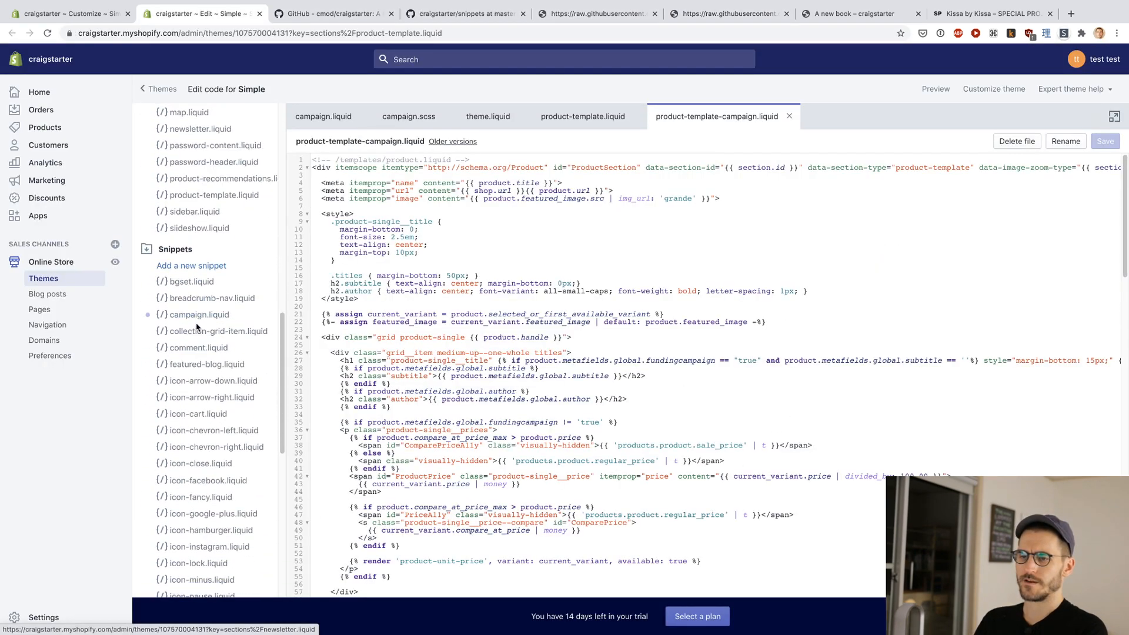
Step: Add a new theme snippet named product-template-general.liquid using the copied file name
{"action": "left_click", "coordinate": [184, 233]}
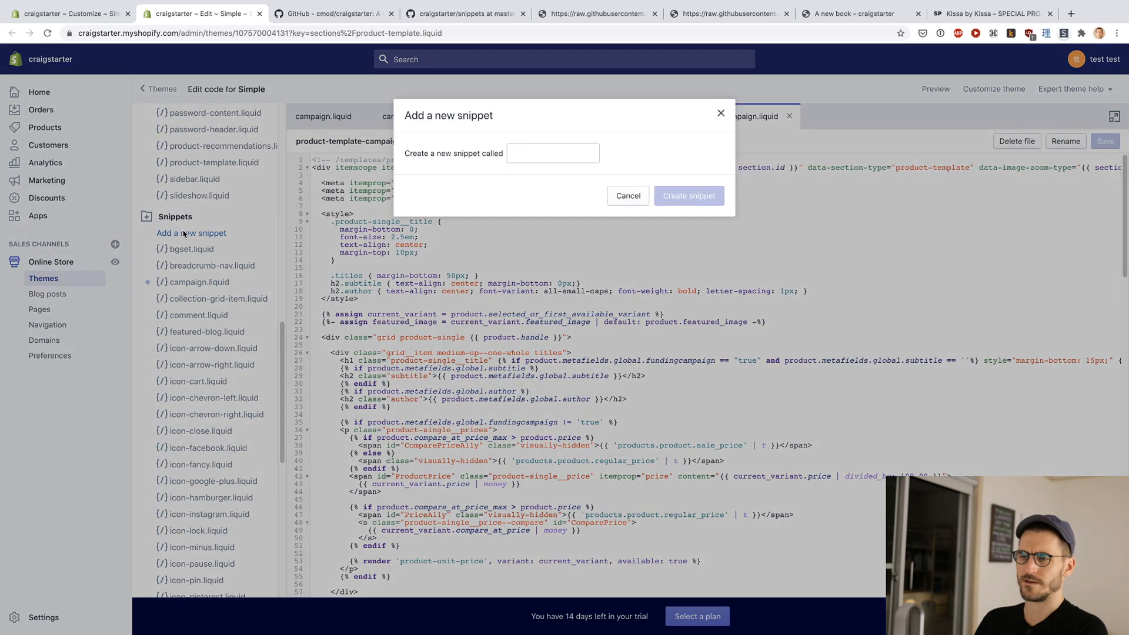
{"action": "type", "text": "product-template-general"}
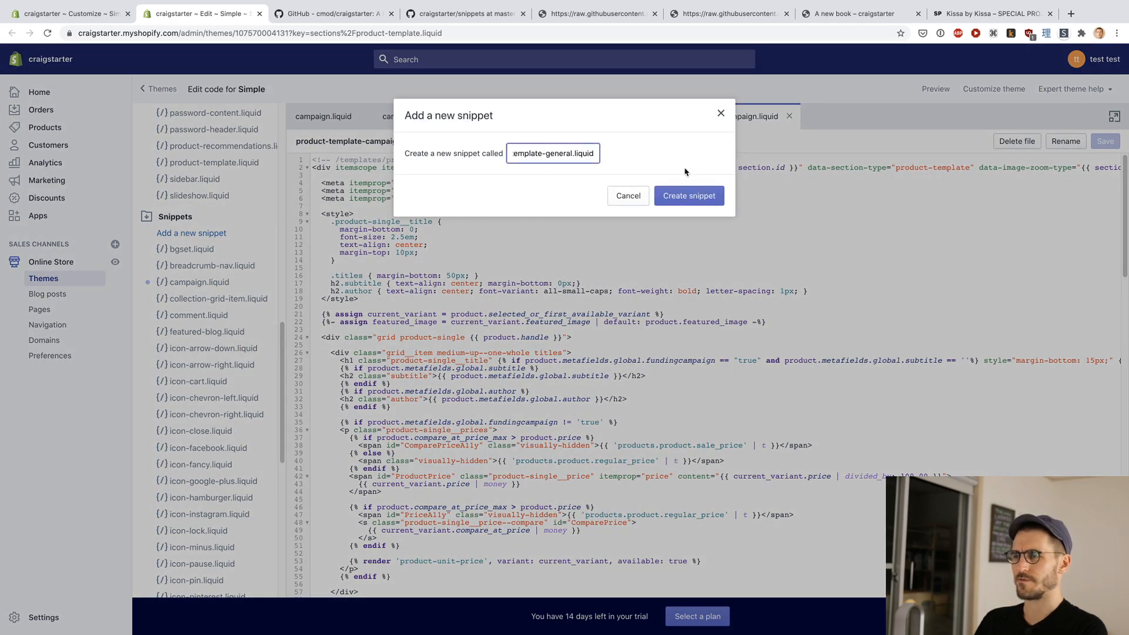
{"action": "left_click", "coordinate": [685, 198]}
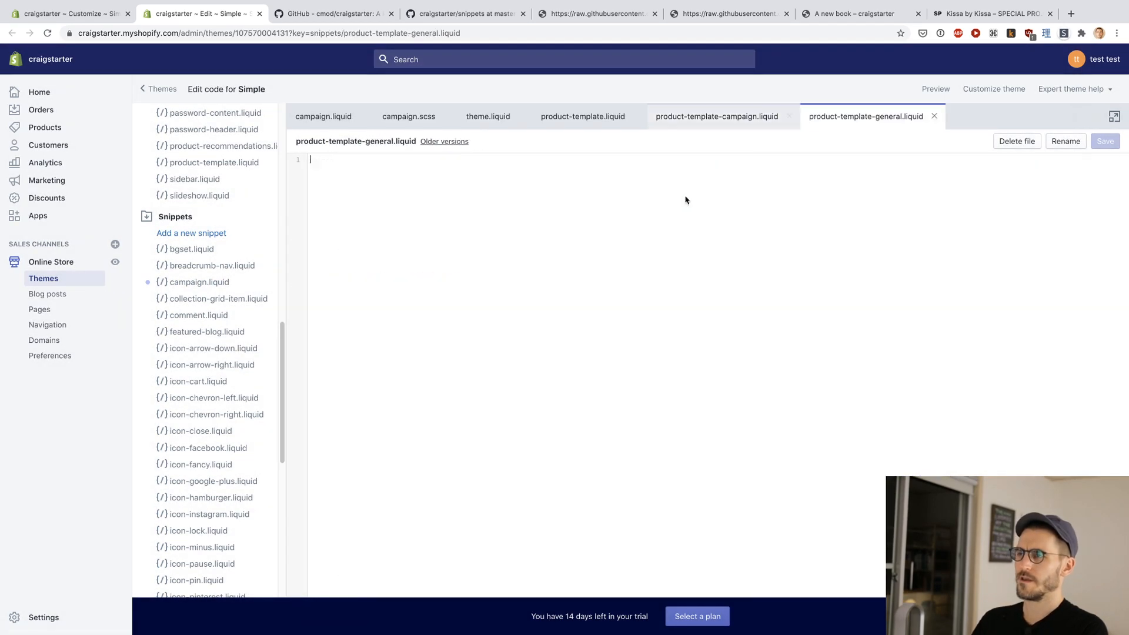
Step: Copy the full raw general template code from GitHub into the empty product-template-general.liquid snippet in Shopify and save it
{"action": "key", "text": "super+6"}
{"action": "left_click", "coordinate": [585, 192]}
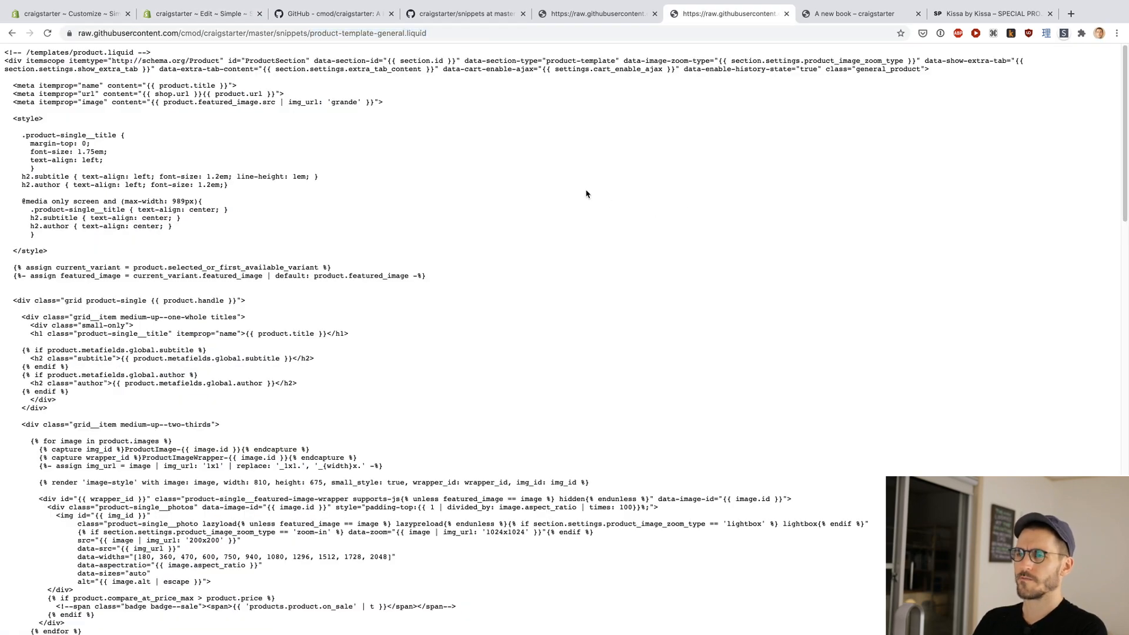
{"action": "key", "text": "super+a"}
{"action": "key", "text": "ctrl+shift+Tab"}
{"action": "key", "text": "ctrl+shift+Tab"}
{"action": "key", "text": "ctrl+shift+Tab"}
{"action": "key", "text": "ctrl+shift+Tab"}
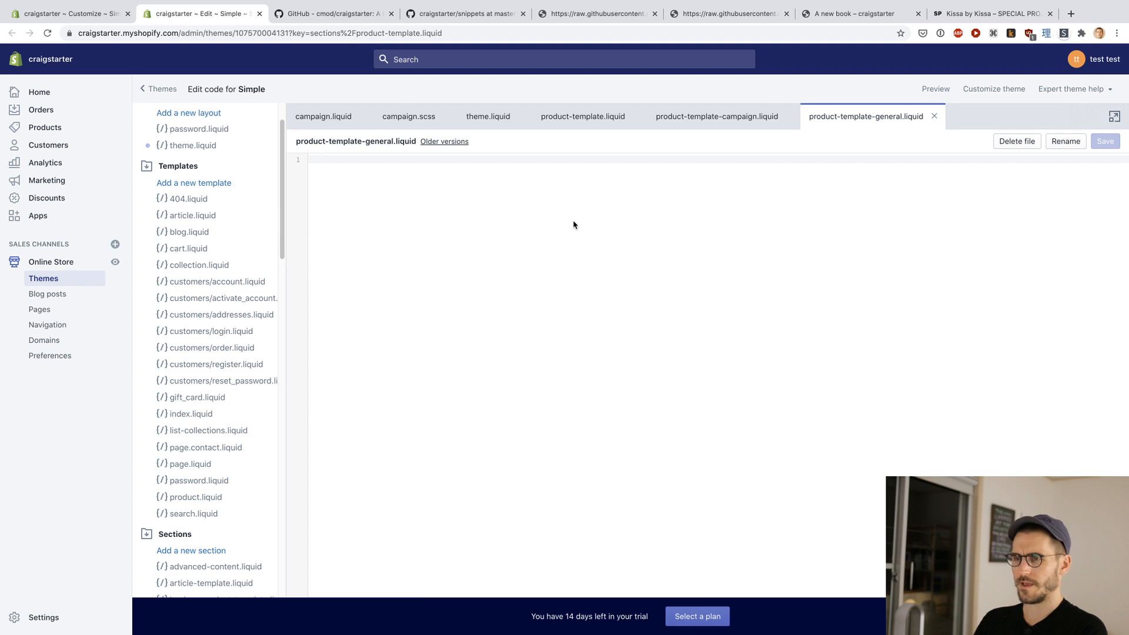
{"action": "key", "text": "super+v"}
{"action": "scroll", "coordinate": [573, 224], "scroll_direction": "up", "scroll_amount": 15}
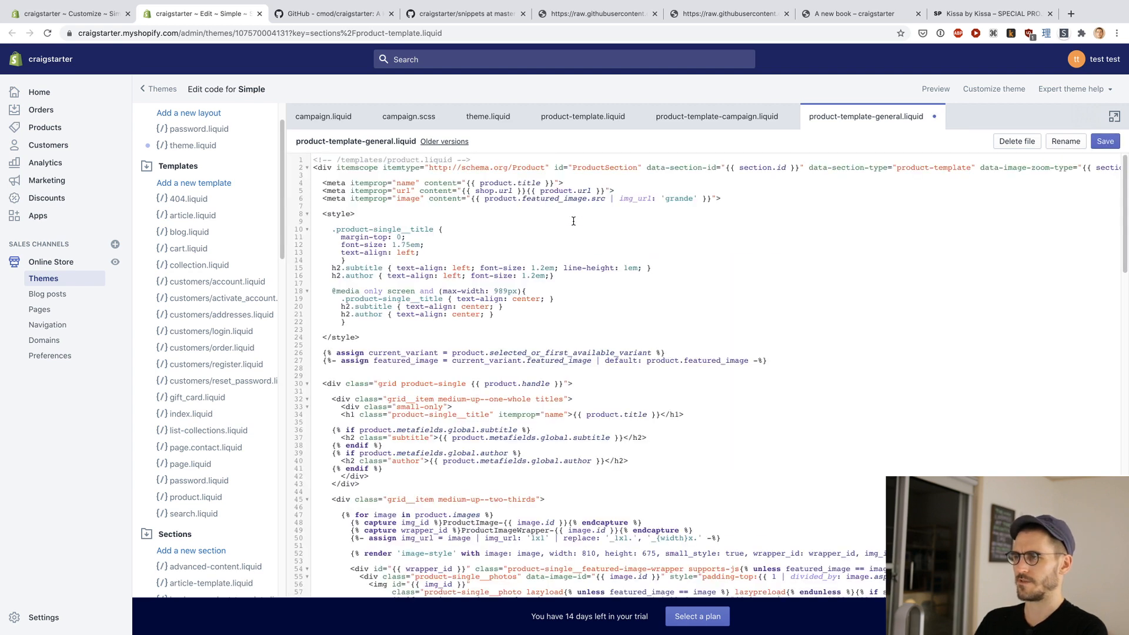
{"action": "key", "text": "super+s"}
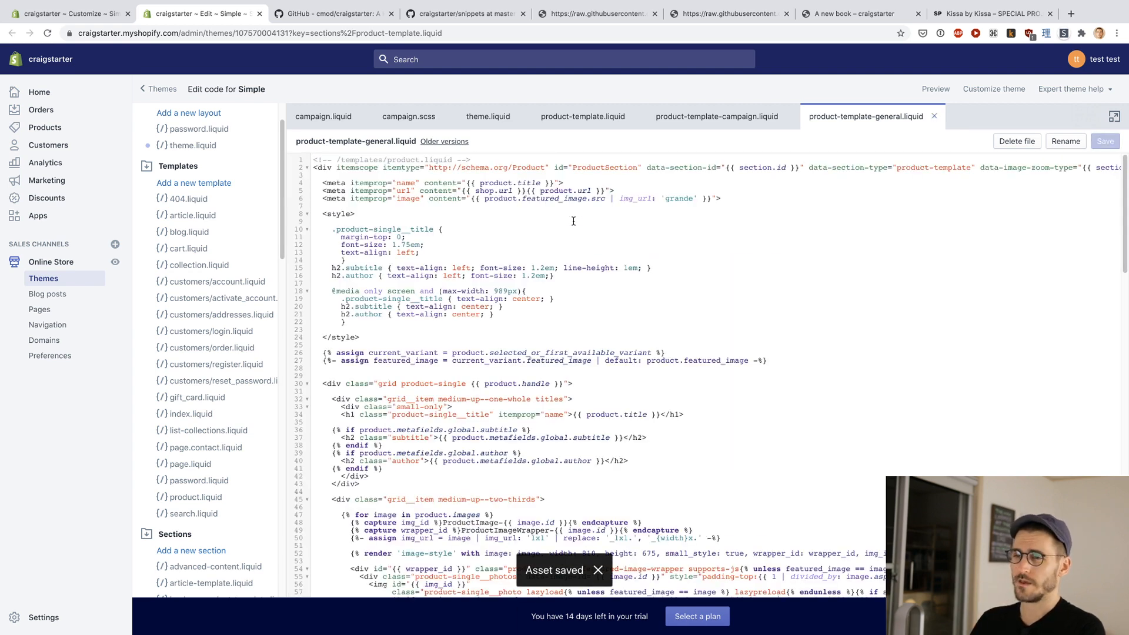
Step: Open product-template.liquid from the Craigstarter repository's sections folder on GitHub as raw code
{"action": "key", "text": "ctrl+Tab"}
{"action": "key", "text": "ctrl+Tab"}
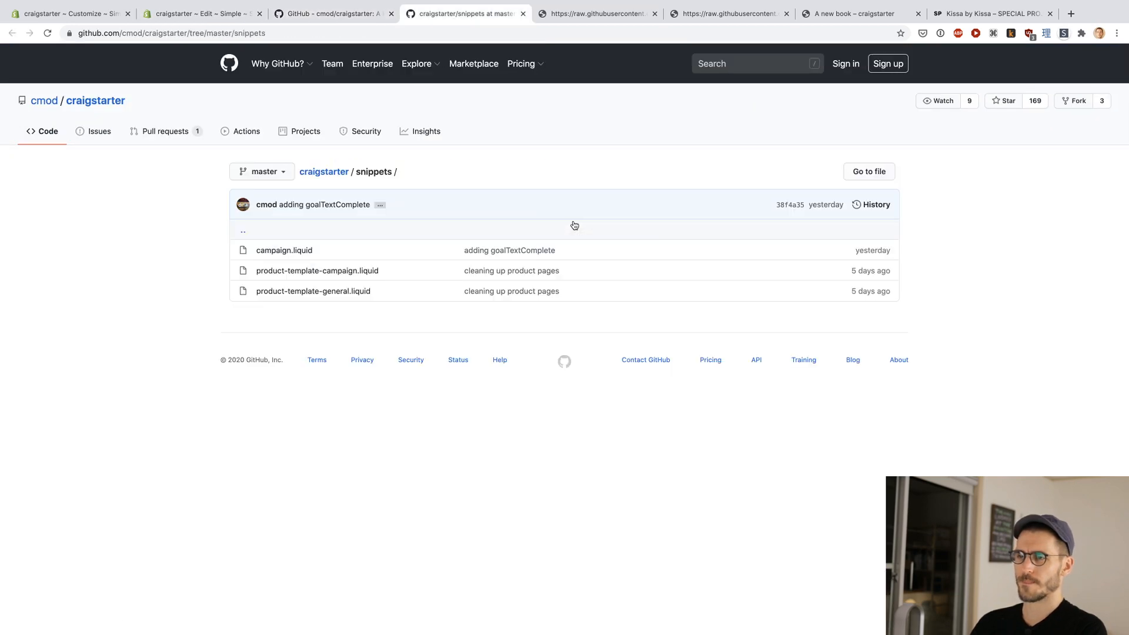
{"action": "key", "text": "ctrl+shift+Tab"}
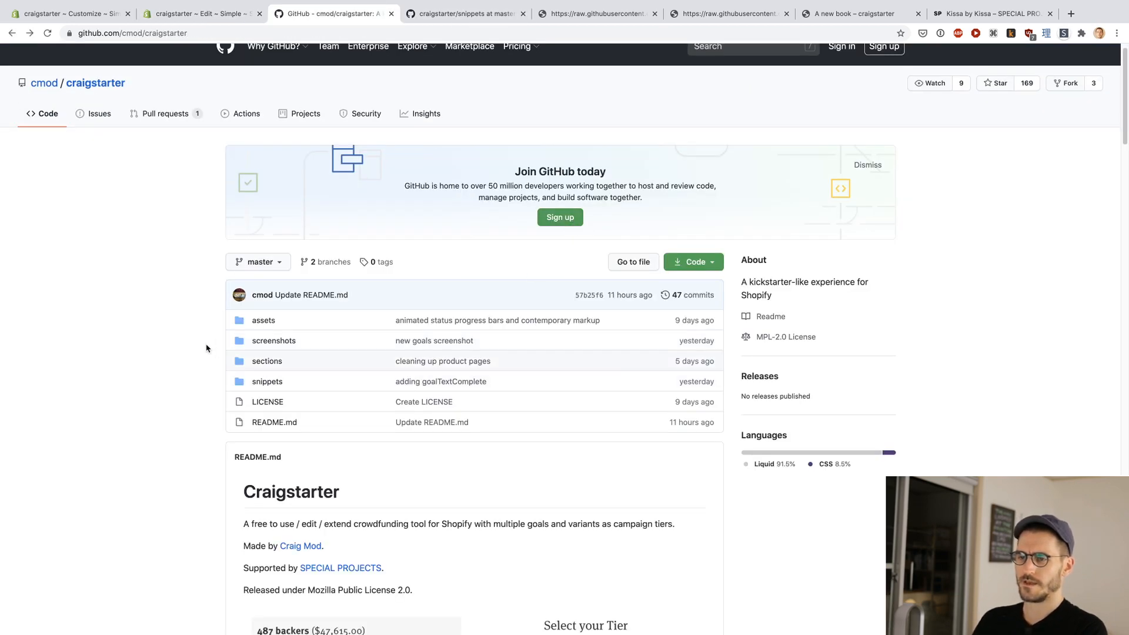
{"action": "left_click", "coordinate": [270, 362], "text": "super"}
{"action": "left_click", "coordinate": [803, 15]}
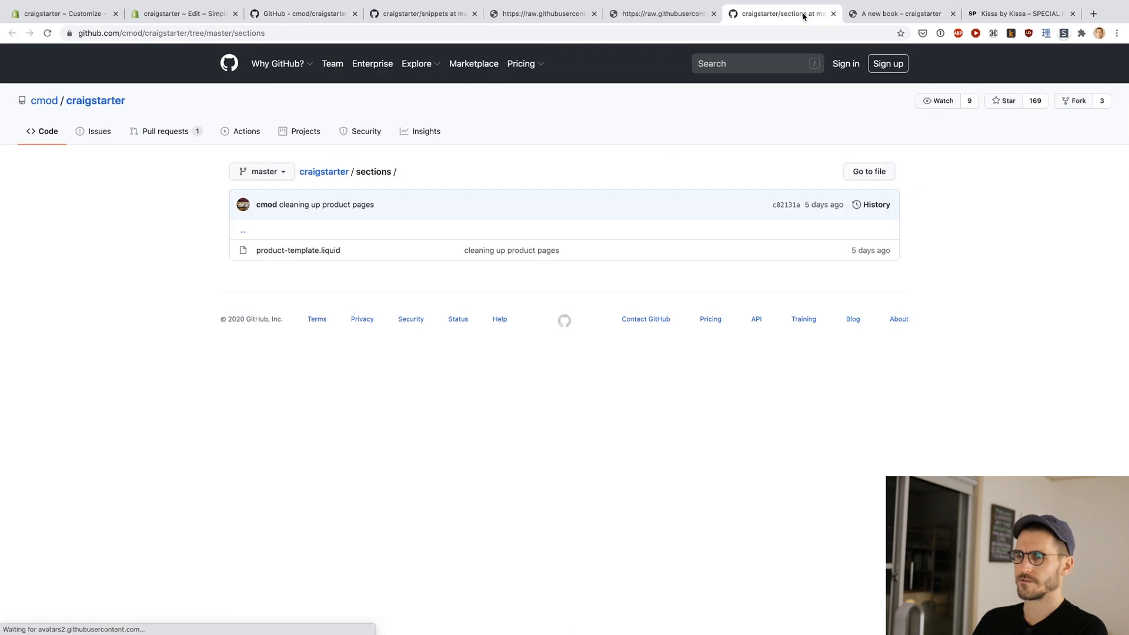
{"action": "left_click", "coordinate": [306, 253]}
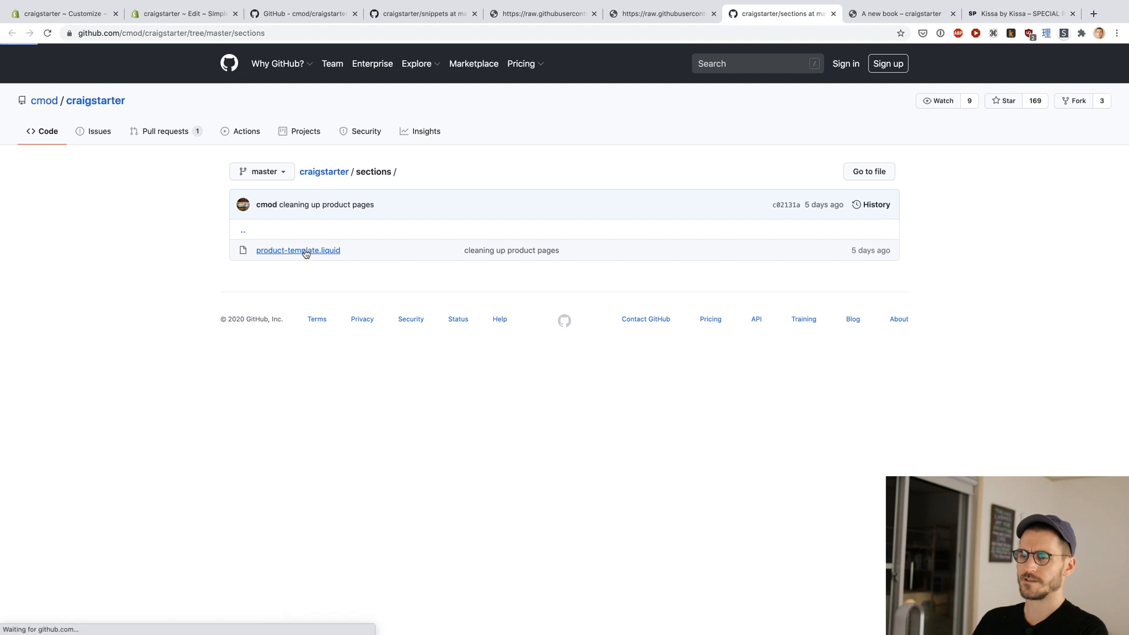
{"action": "scroll", "coordinate": [190, 325], "scroll_direction": "down", "scroll_amount": 1}
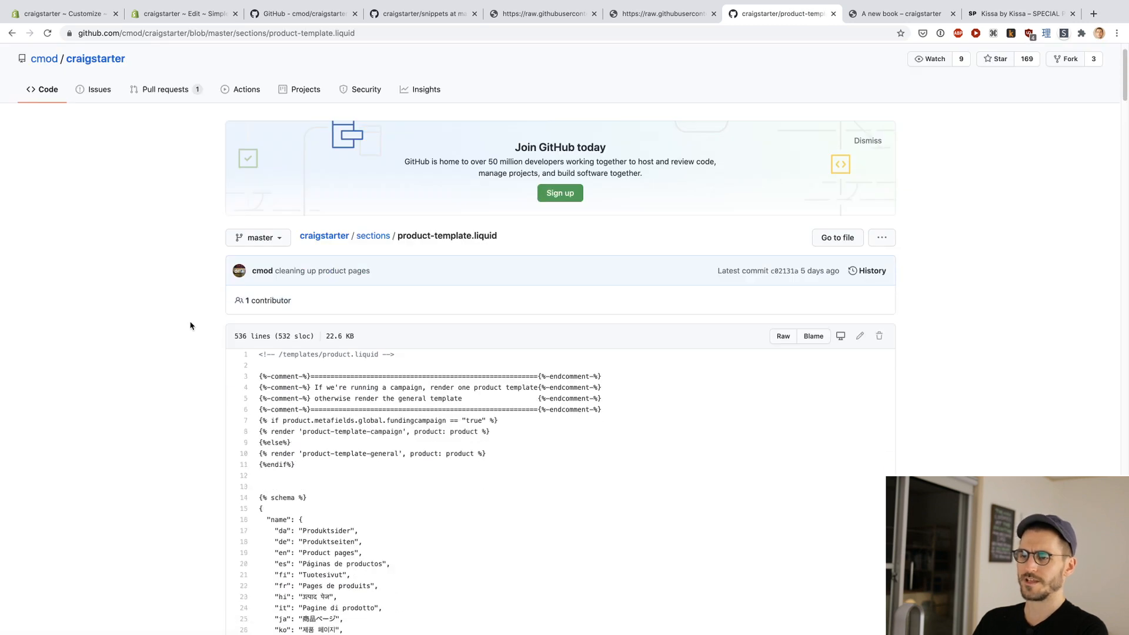
{"action": "scroll", "coordinate": [190, 325], "scroll_direction": "down", "scroll_amount": 3}
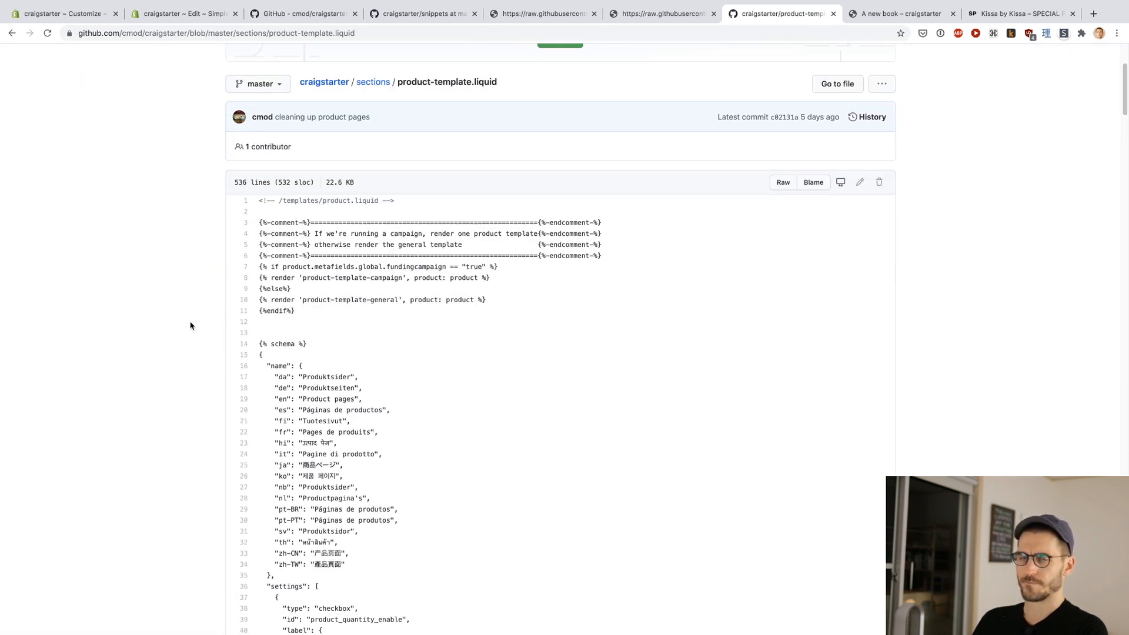
{"action": "scroll", "coordinate": [190, 325], "scroll_direction": "up", "scroll_amount": 1}
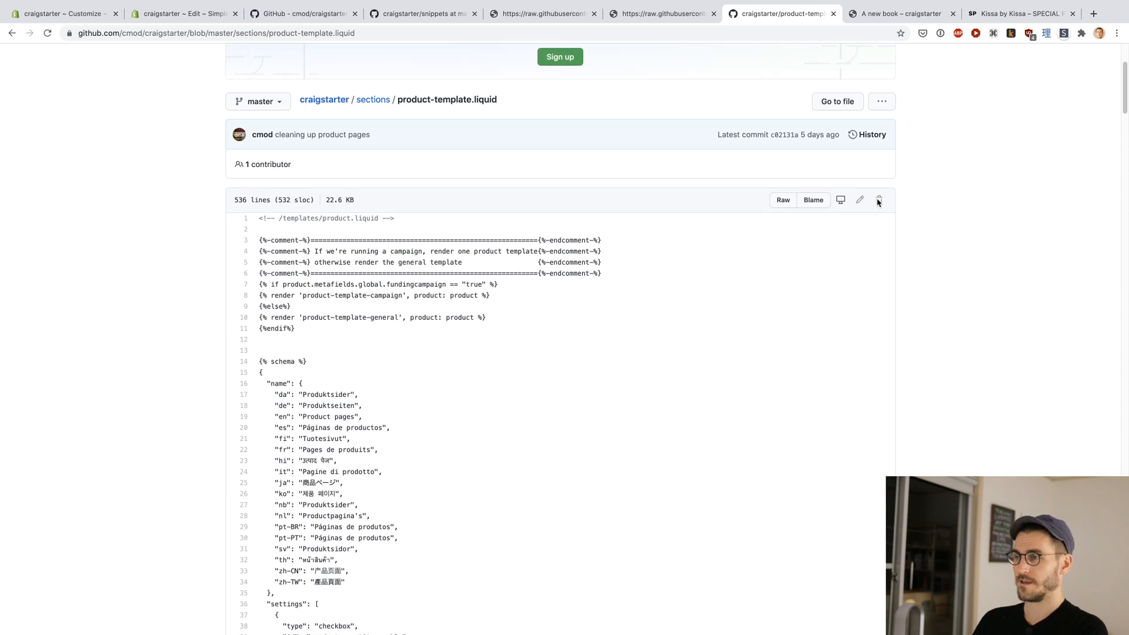
{"action": "left_click", "coordinate": [778, 206]}
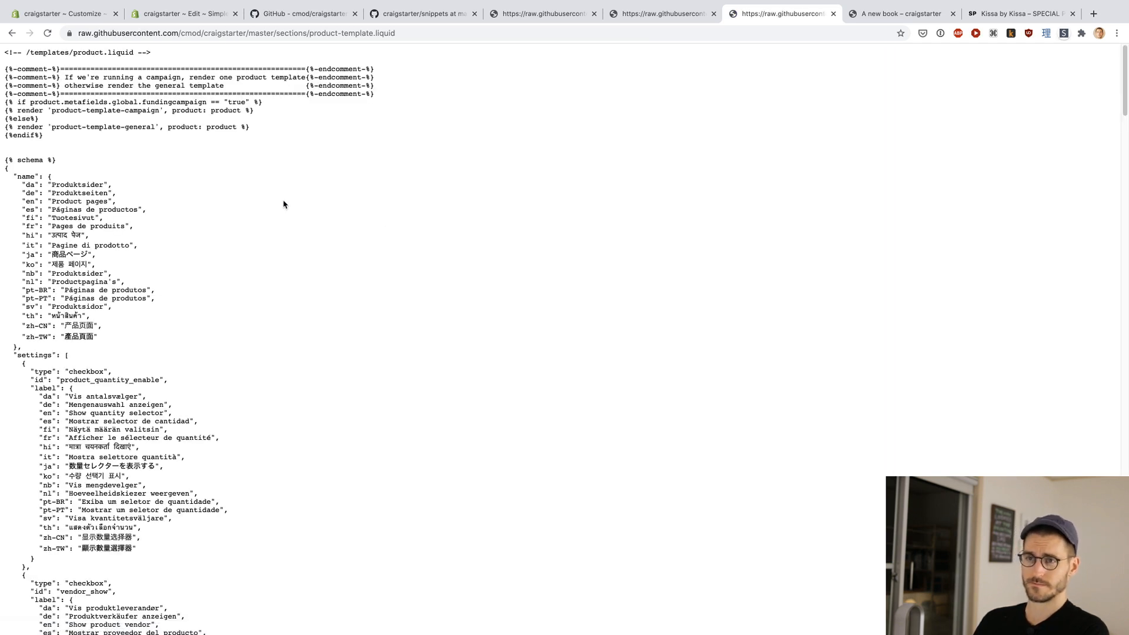
Step: Copy the full raw product-template.liquid code and open the theme's product-template.liquid section in the Shopify code editor
{"action": "key", "text": "super+a"}
{"action": "scroll", "coordinate": [283, 204], "scroll_direction": "down", "scroll_amount": 15}
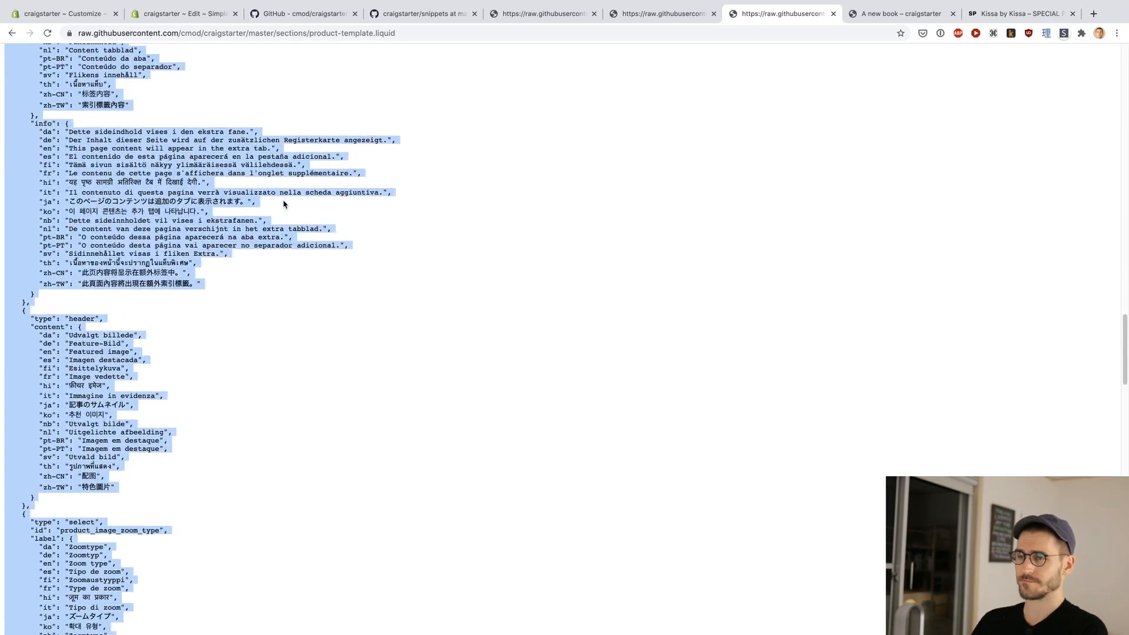
{"action": "key", "text": "super+4"}
{"action": "key", "text": "ctrl+shift+Tab"}
{"action": "key", "text": "ctrl+shift+Tab"}
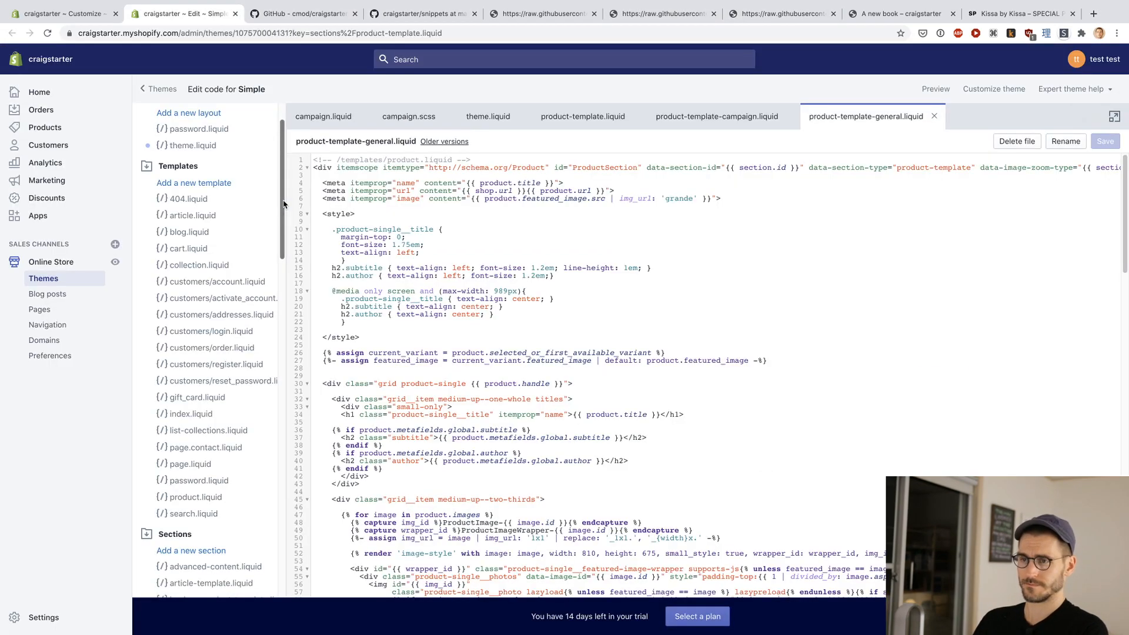
{"action": "scroll", "coordinate": [209, 322], "scroll_direction": "up", "scroll_amount": 1}
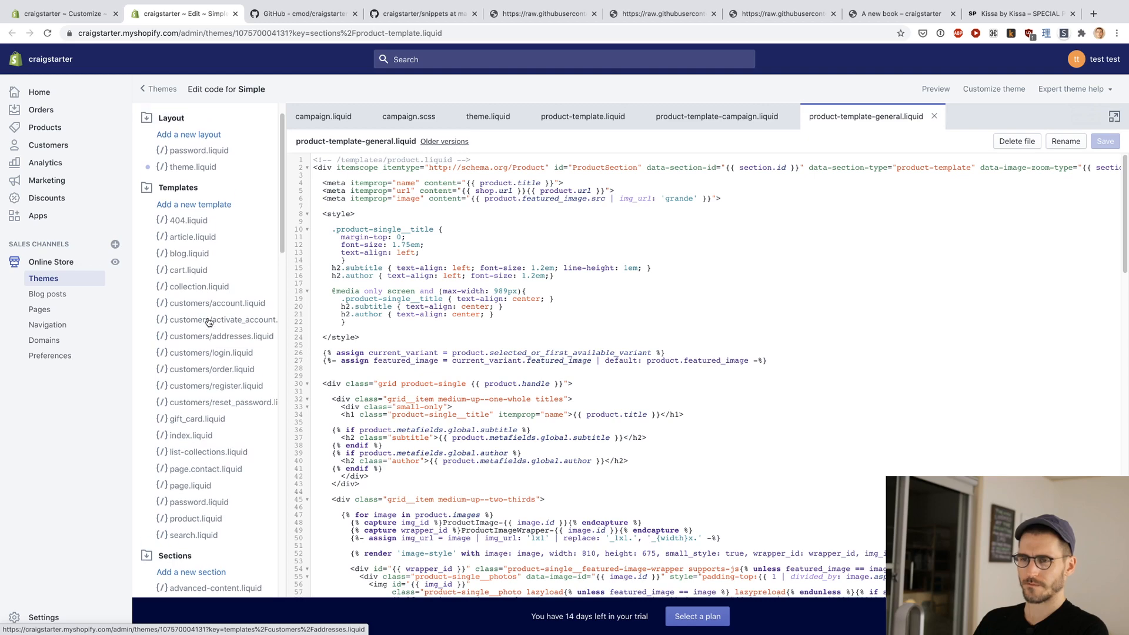
{"action": "scroll", "coordinate": [209, 322], "scroll_direction": "down", "scroll_amount": 10}
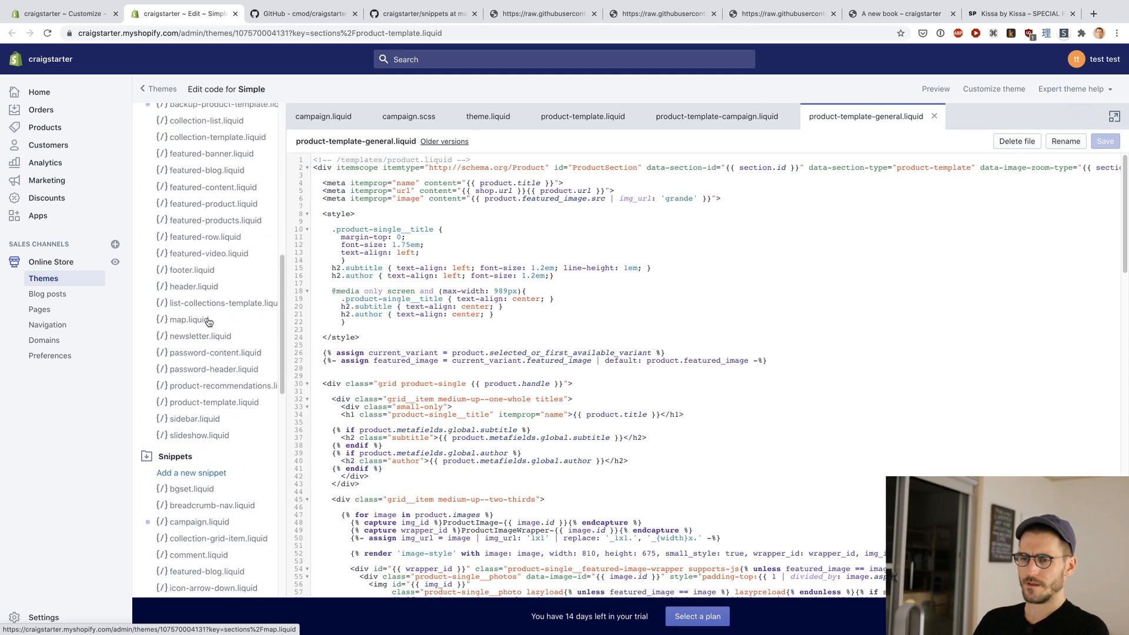
{"action": "left_click", "coordinate": [204, 405]}
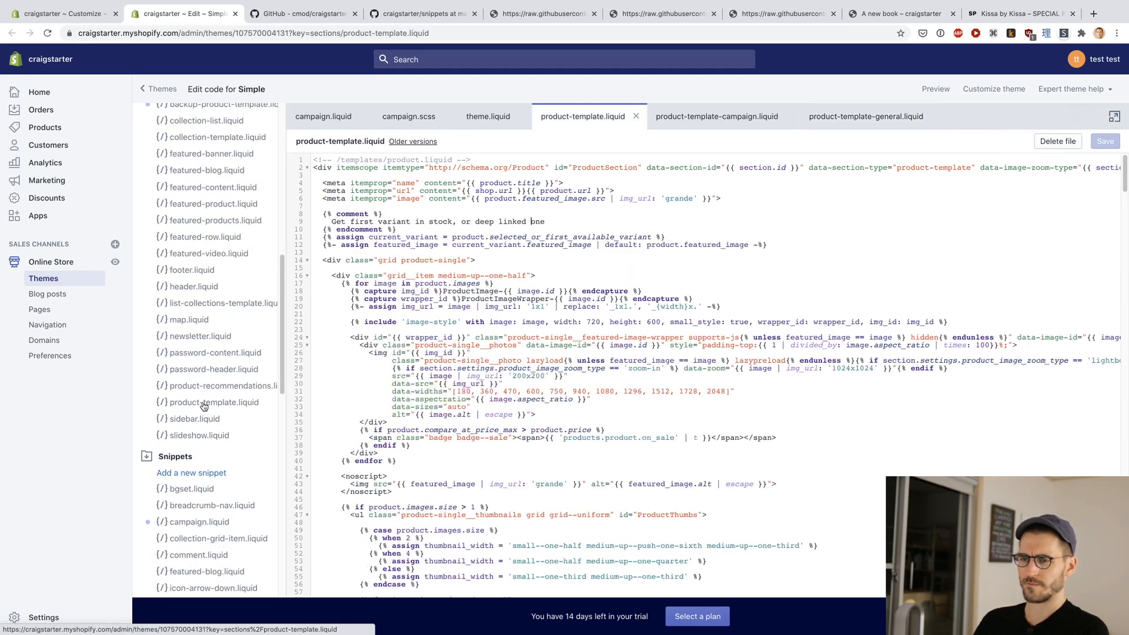
Step: Replace all the code in the product-template.liquid section with the copied Craigstarter code
{"action": "scroll", "coordinate": [206, 364], "scroll_direction": "up", "scroll_amount": 5}
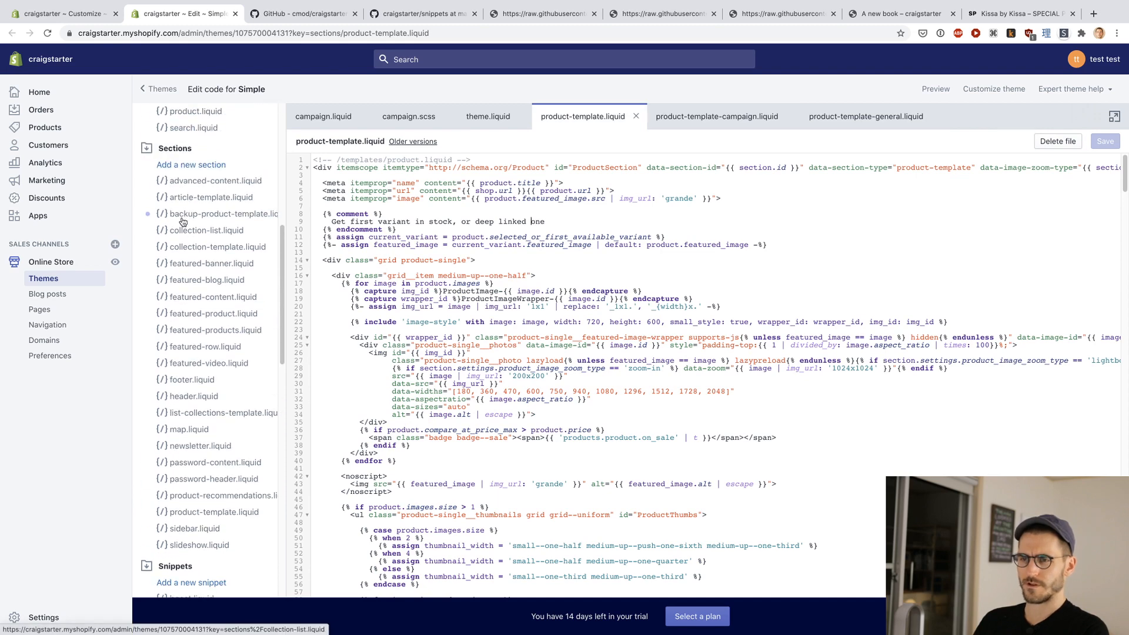
{"action": "scroll", "coordinate": [224, 282], "scroll_direction": "down", "scroll_amount": 3}
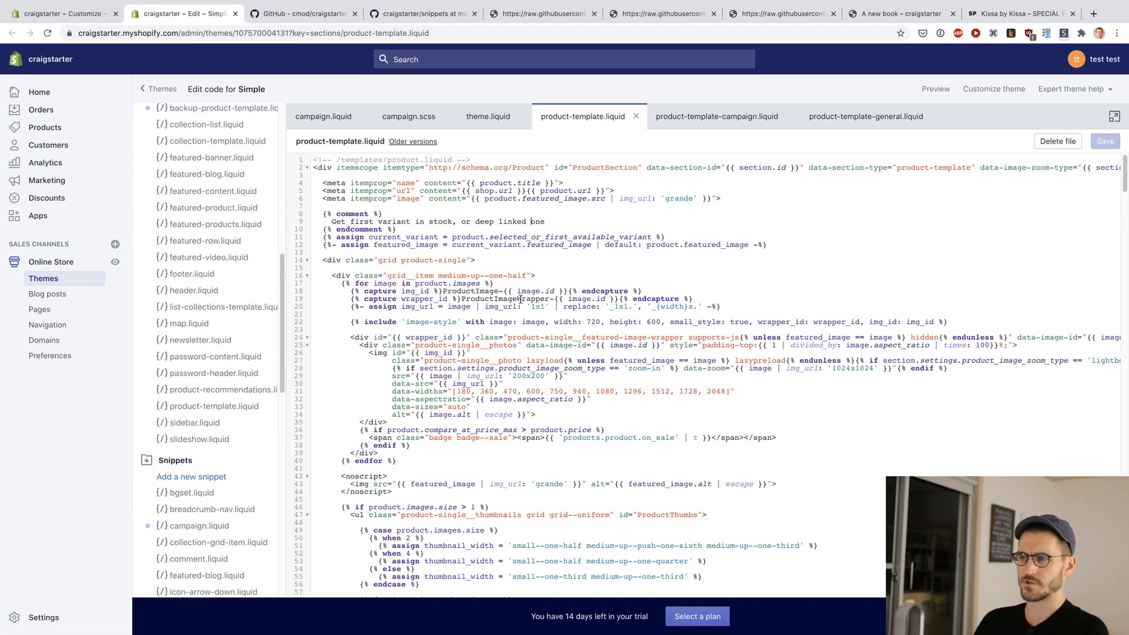
{"action": "key", "text": "ctrl+a"}
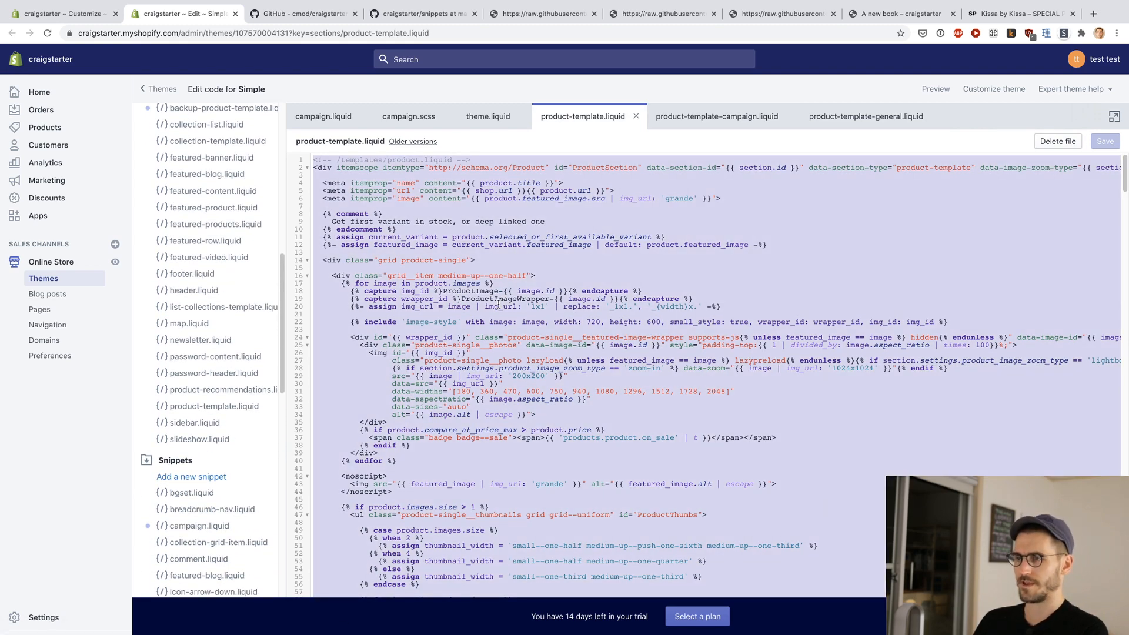
{"action": "key", "text": "ctrl+v"}
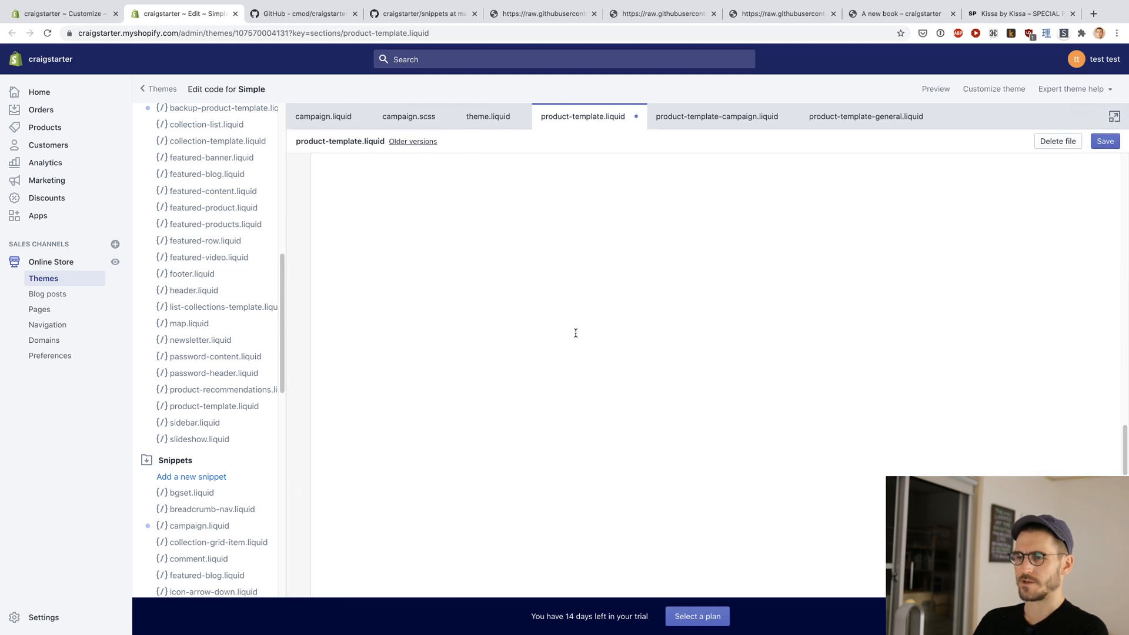
{"action": "scroll", "coordinate": [576, 332], "scroll_direction": "up", "scroll_amount": 15}
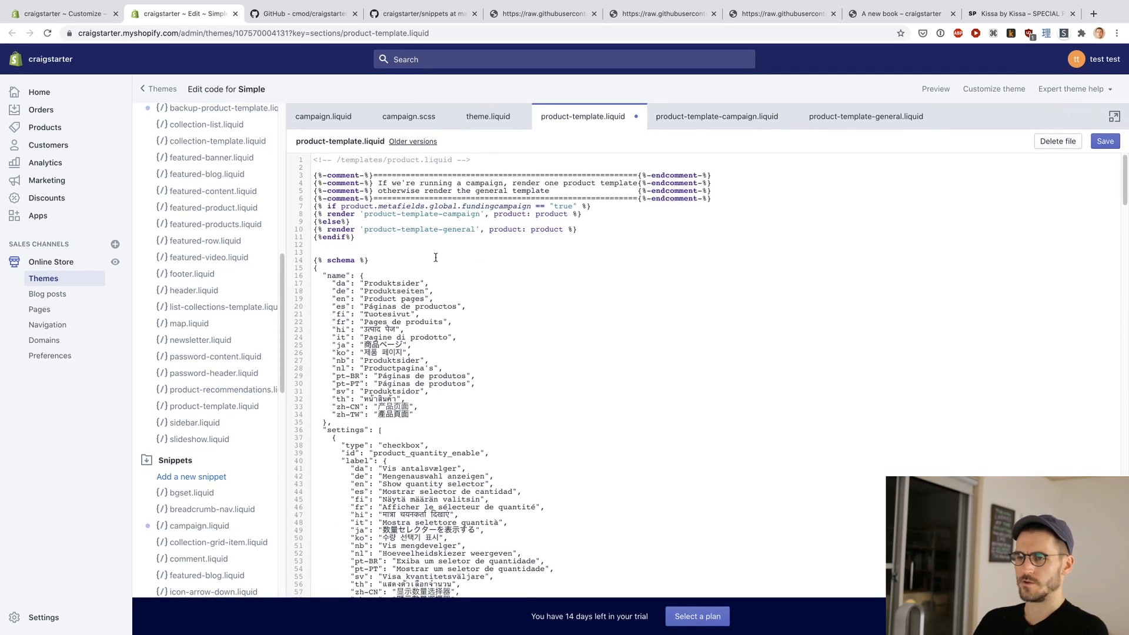
Step: Check the fundingcampaign condition that picks the campaign or general template, and save product-template.liquid
{"action": "left_click", "coordinate": [491, 238]}
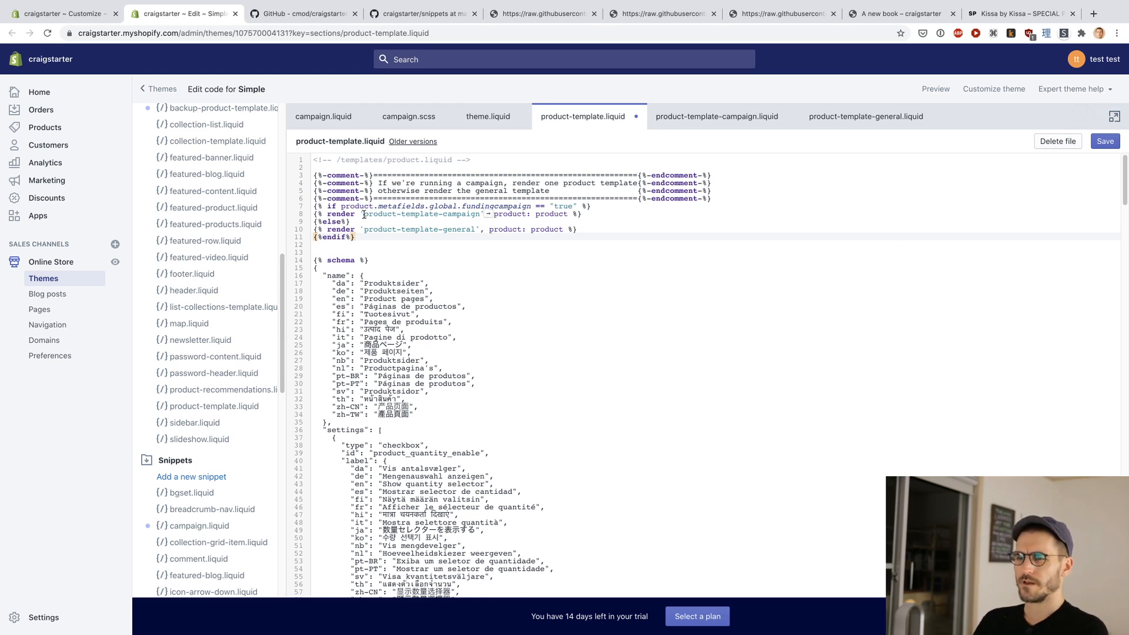
{"action": "left_click_drag", "start_coordinate": [342, 204], "coordinate": [583, 204]}
{"action": "left_click", "coordinate": [620, 210]}
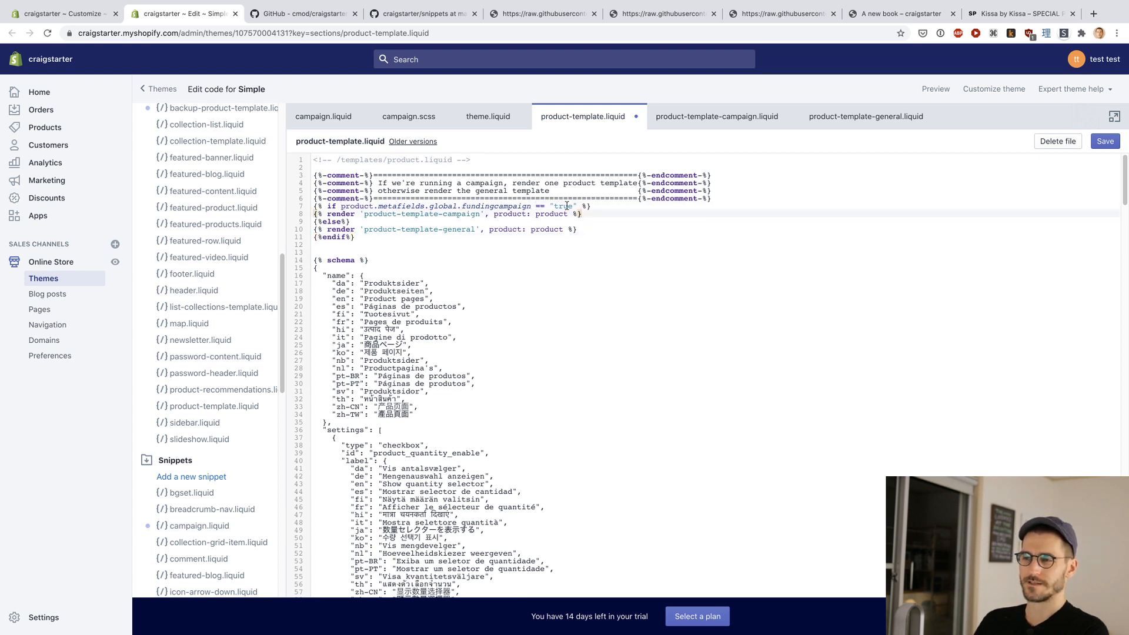
{"action": "double_click", "coordinate": [480, 207]}
{"action": "left_click", "coordinate": [507, 237]}
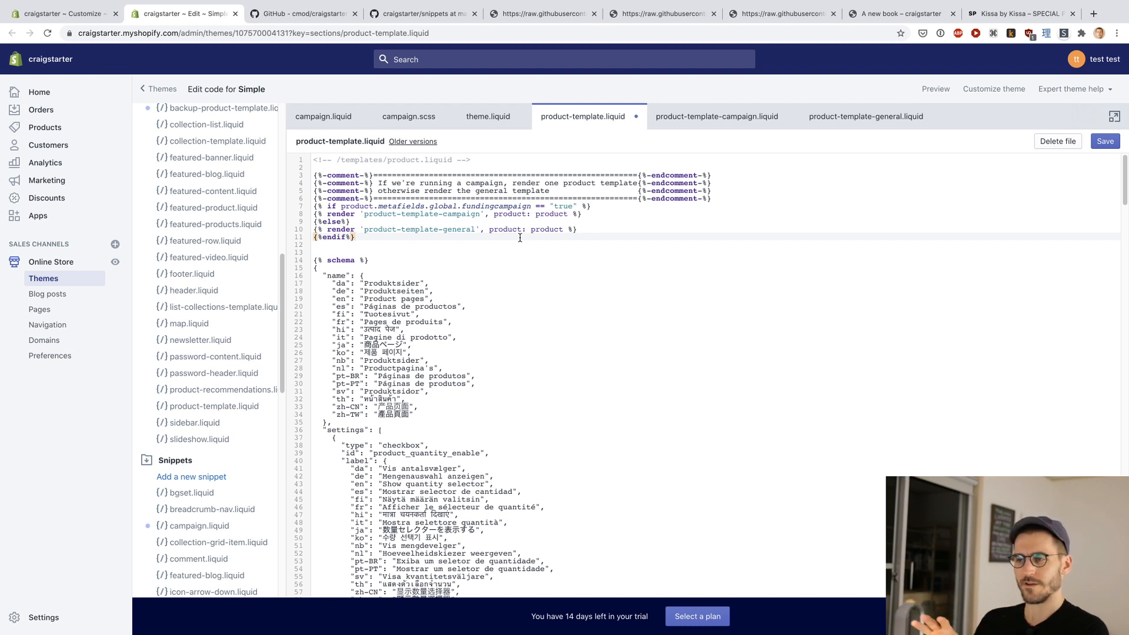
{"action": "key", "text": "ctrl+s"}
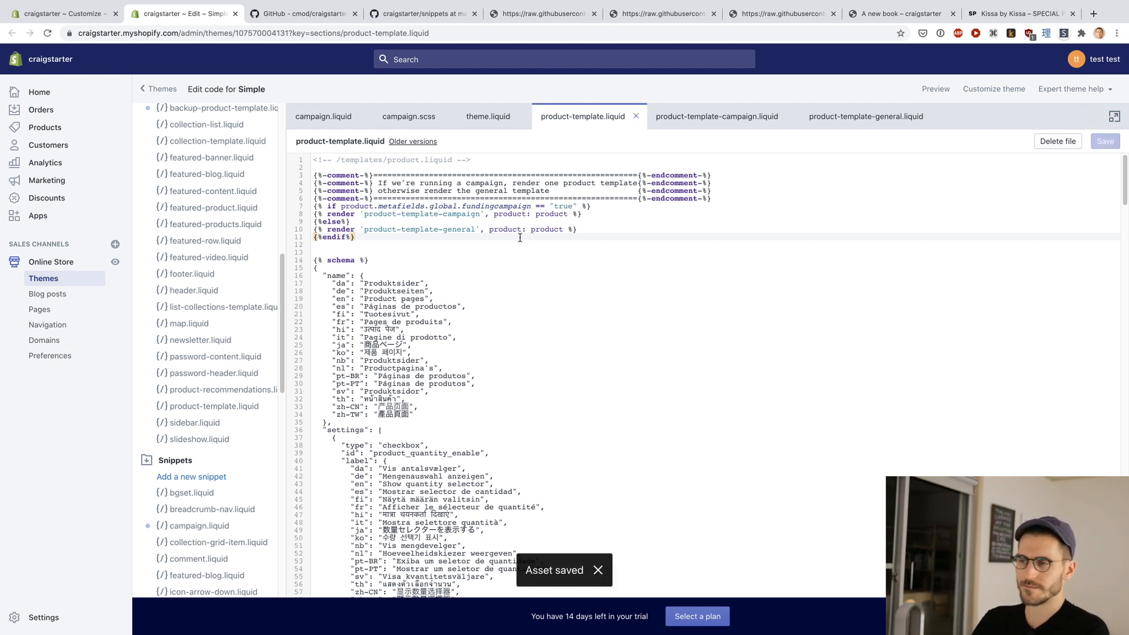
{"action": "left_click", "coordinate": [550, 251]}
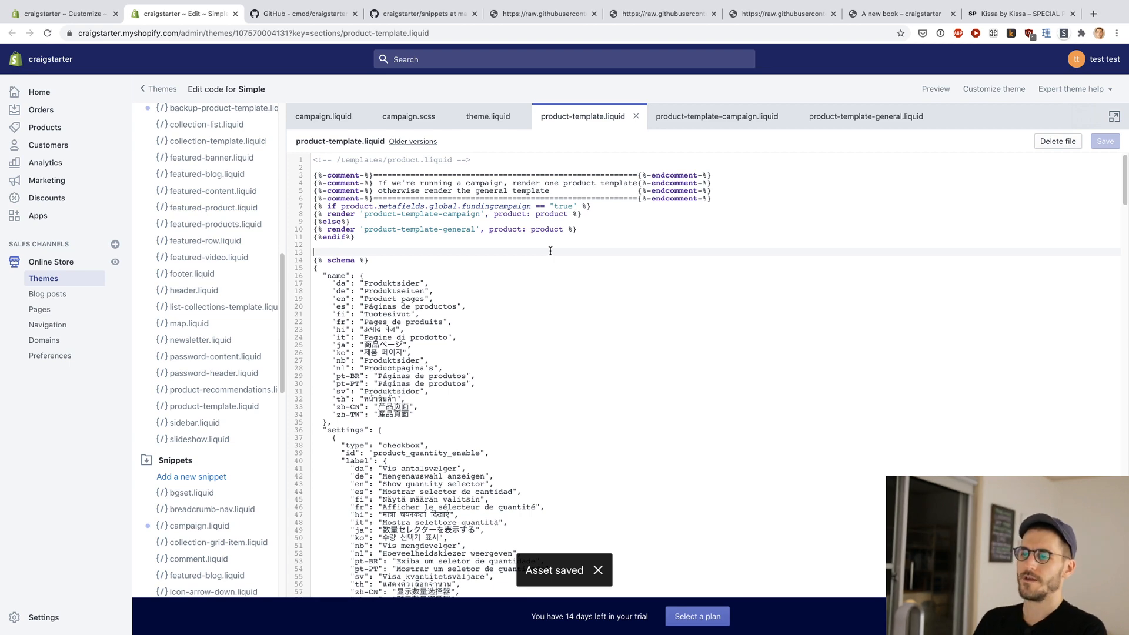
Step: Return to the Craigstarter README on GitHub and review its Variables / Metafields section
{"action": "key", "text": "ctrl+Tab"}
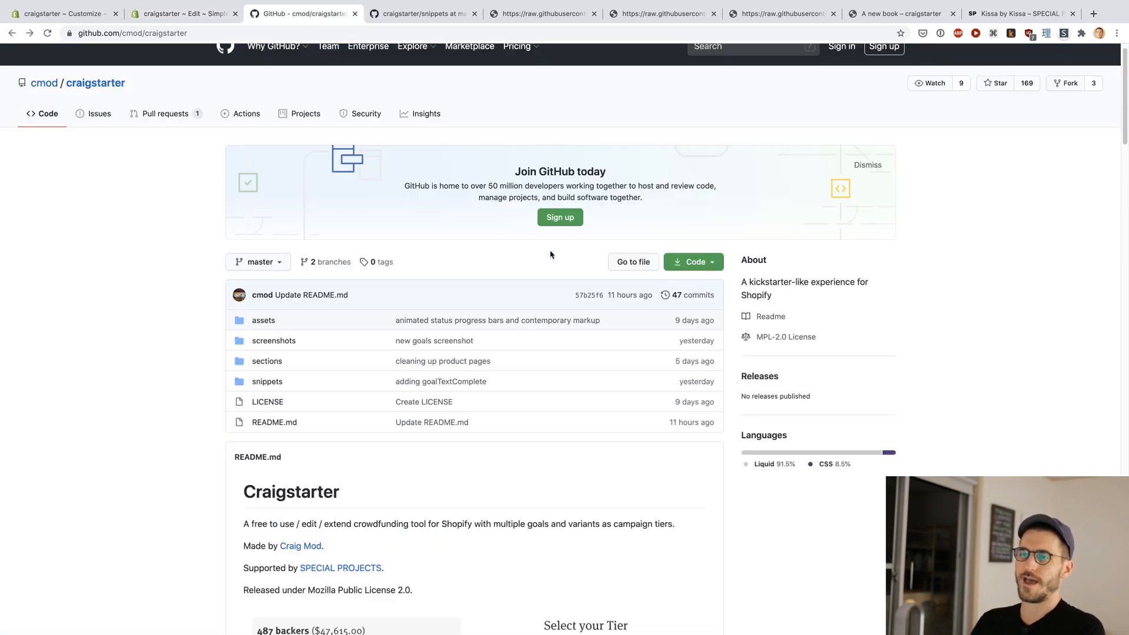
{"action": "scroll", "coordinate": [197, 307], "scroll_direction": "down", "scroll_amount": 20}
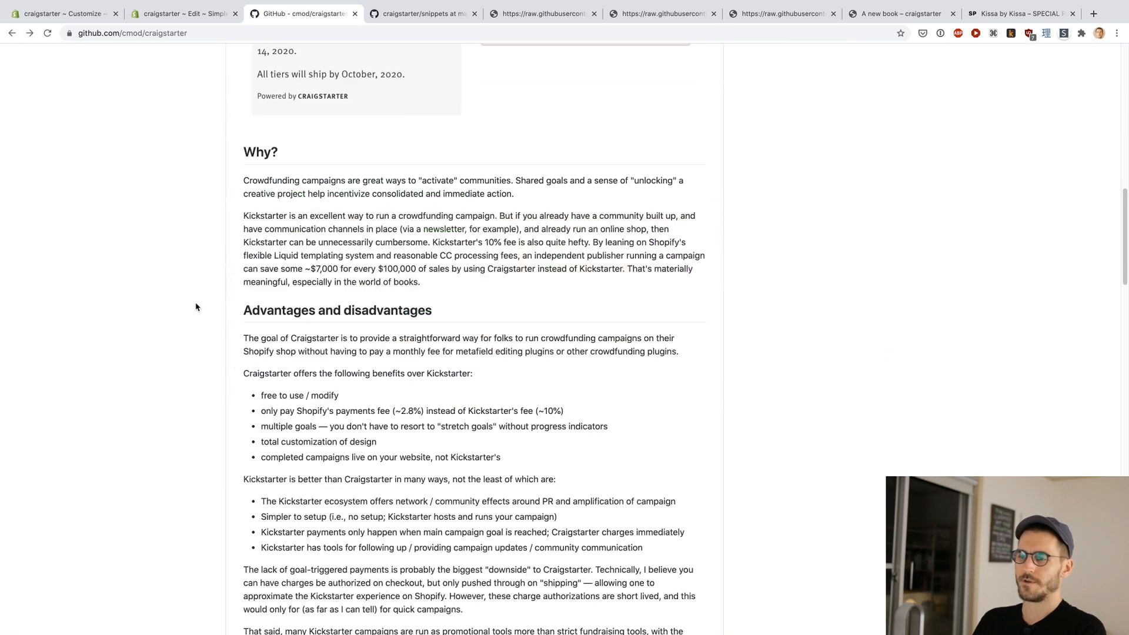
{"action": "scroll", "coordinate": [197, 306], "scroll_direction": "up", "scroll_amount": 20}
{"action": "scroll", "coordinate": [197, 306], "scroll_direction": "down", "scroll_amount": 15}
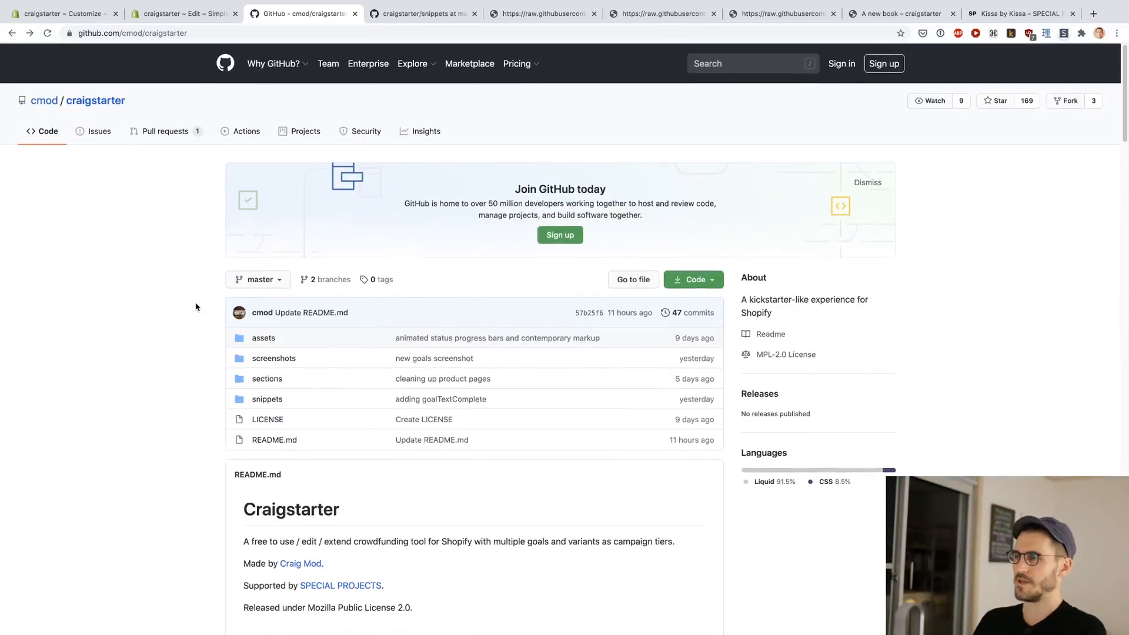
{"action": "scroll", "coordinate": [197, 306], "scroll_direction": "down", "scroll_amount": 2}
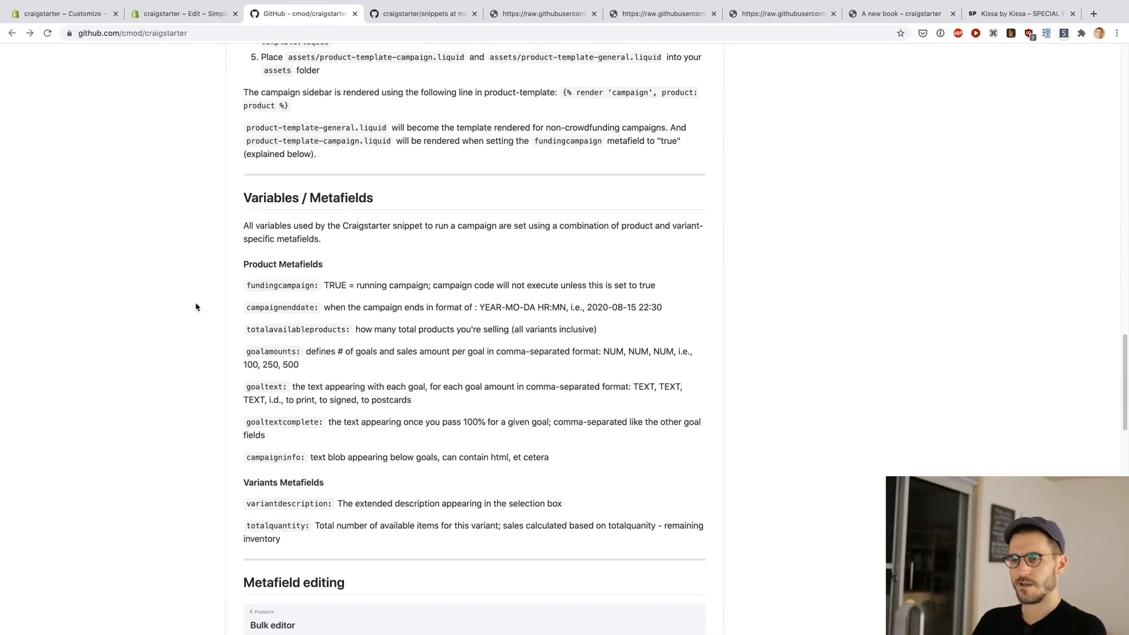
{"action": "scroll", "coordinate": [221, 331], "scroll_direction": "down", "scroll_amount": 1}
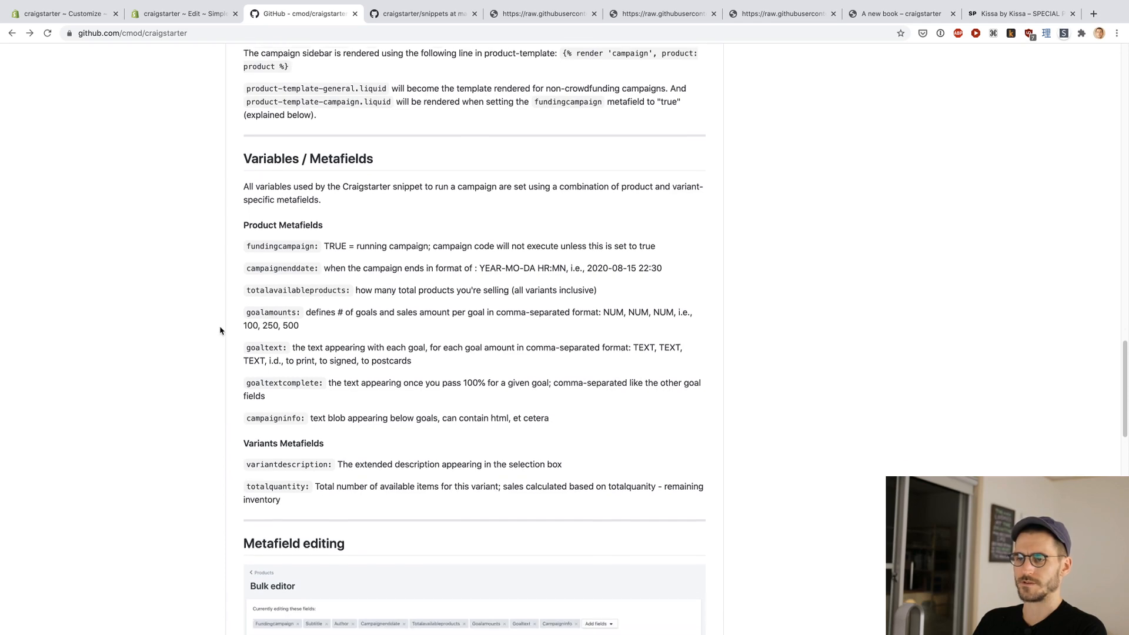
Step: Find the Metafield editing section of the README and copy the bulk editor URL given for products
{"action": "scroll", "coordinate": [221, 330], "scroll_direction": "down", "scroll_amount": 9}
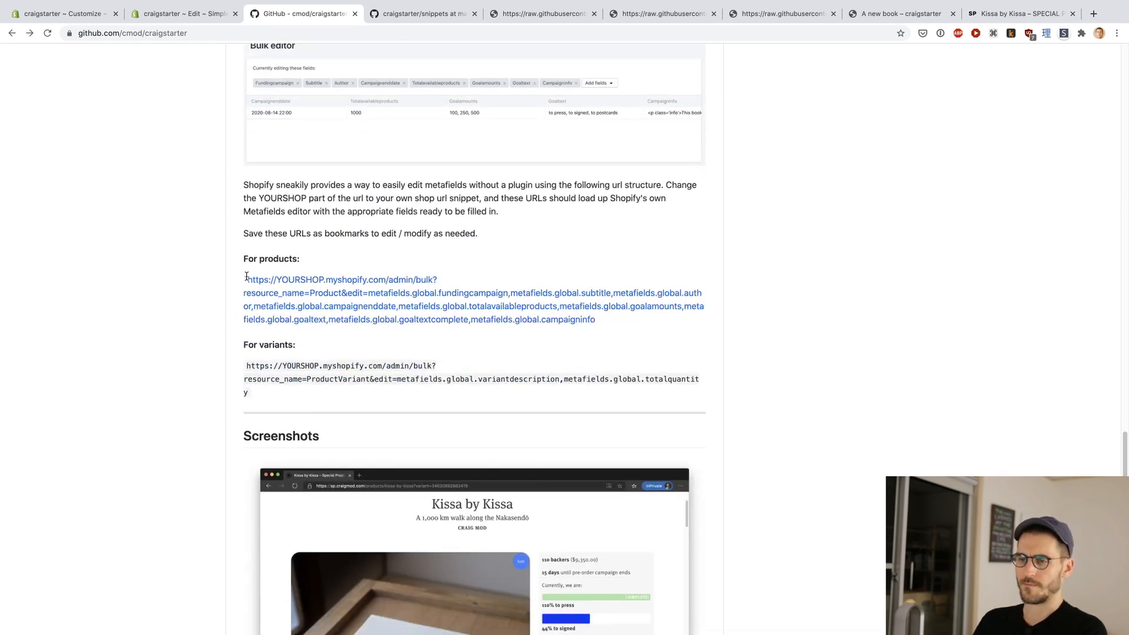
{"action": "scroll", "coordinate": [247, 277], "scroll_direction": "up", "scroll_amount": 1}
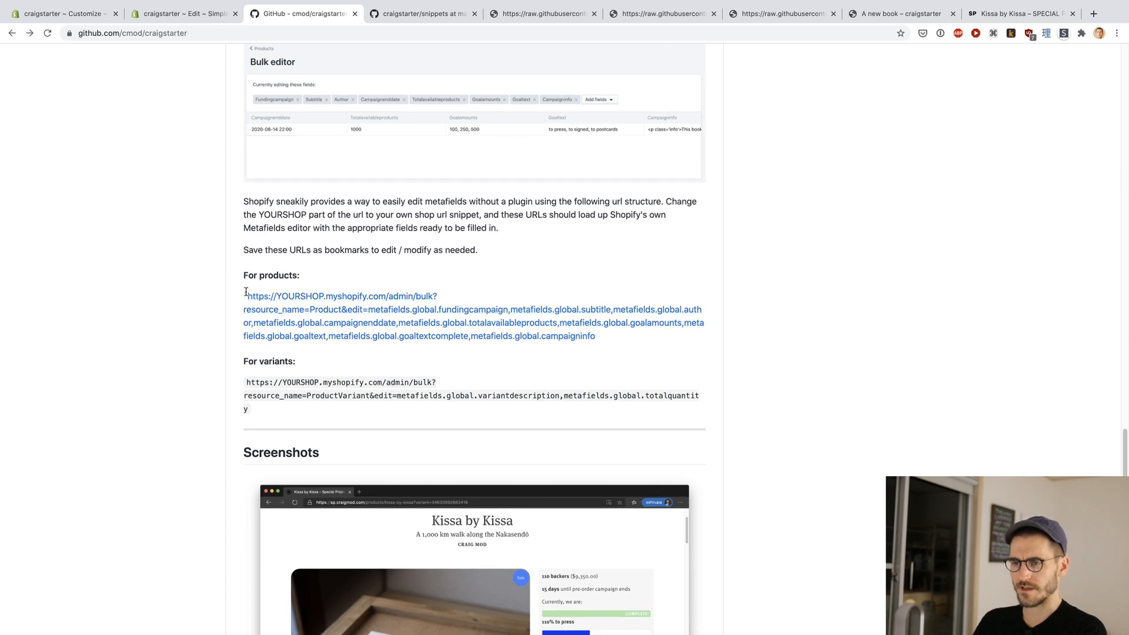
{"action": "left_click_drag", "start_coordinate": [246, 296], "coordinate": [626, 334]}
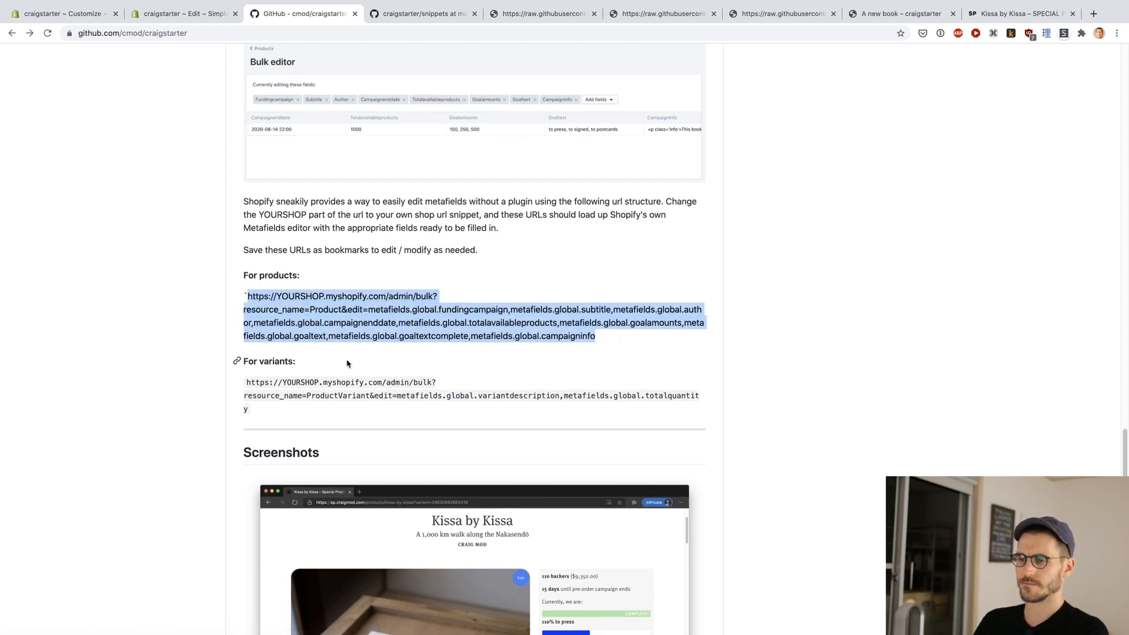
{"action": "left_click", "coordinate": [216, 345]}
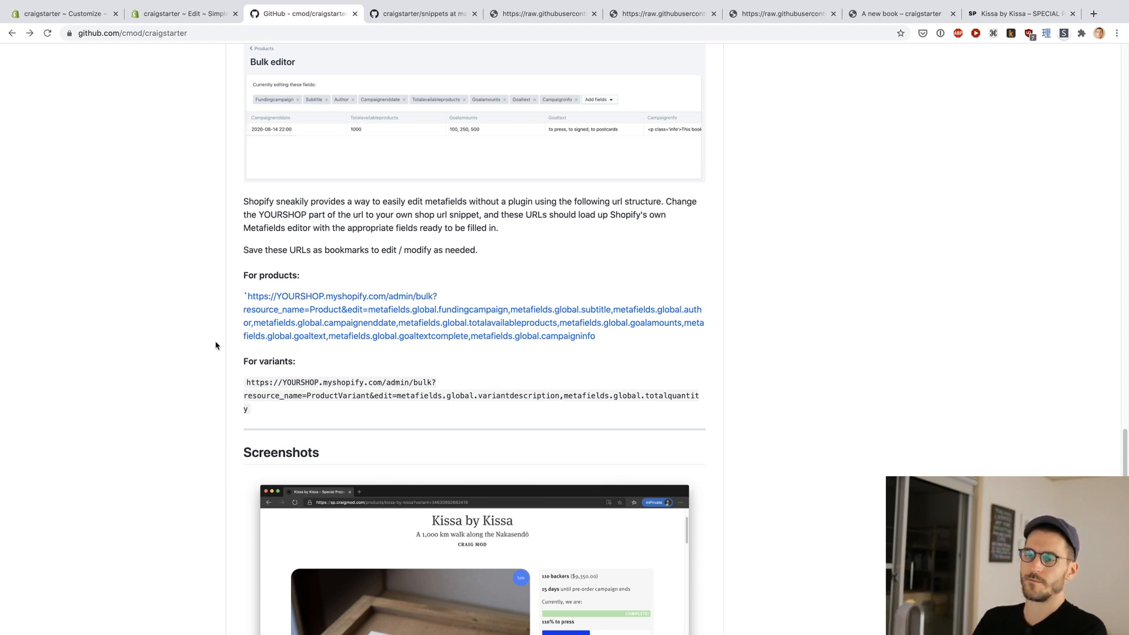
Step: Open the copied products URL in a new tab with YOURSHOP replaced by craigstarter, and place that tab beside the theme code editor's tab
{"action": "key", "text": "ctrl+shift+Tab"}
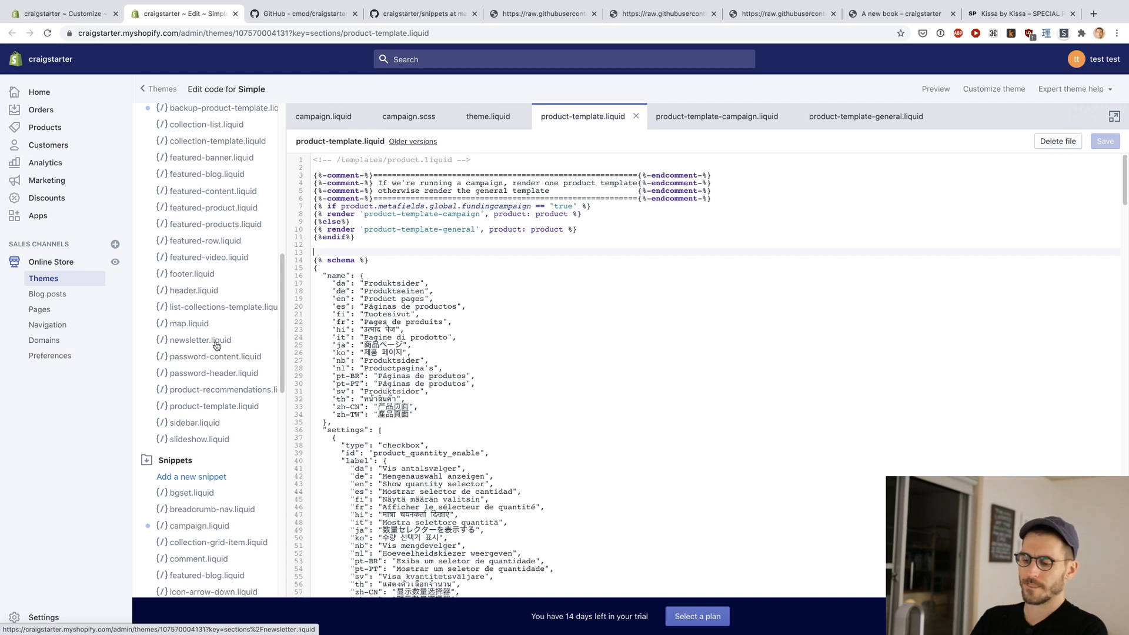
{"action": "key", "text": "super+t"}
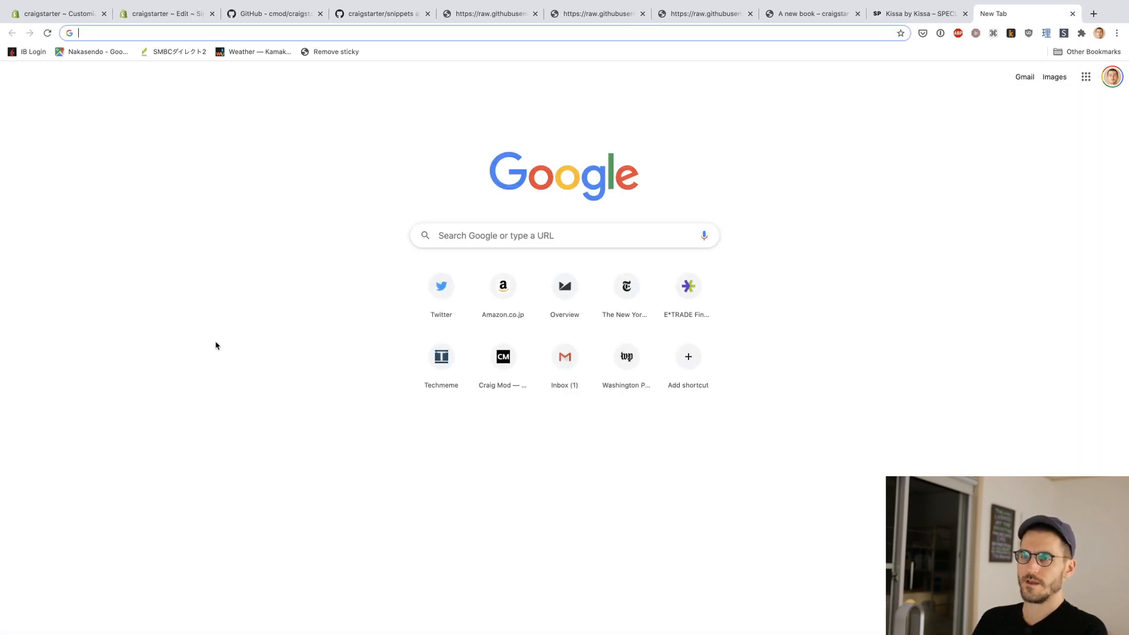
{"action": "key", "text": "super+v"}
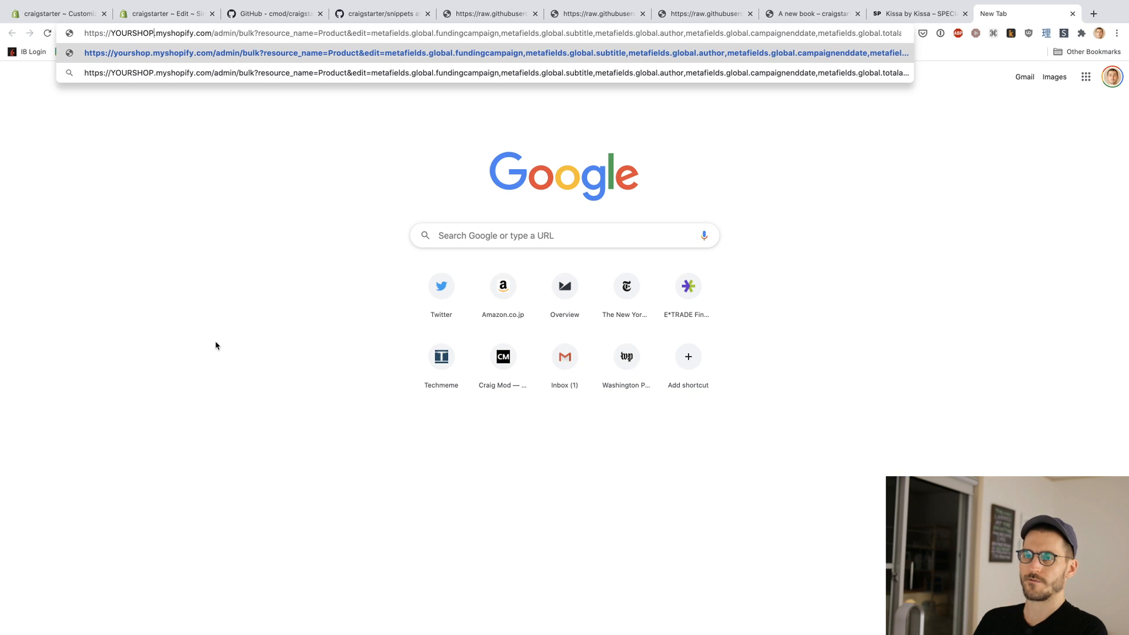
{"action": "key", "text": "alt+shift+Left"}
{"action": "type", "text": "craigstarter"}
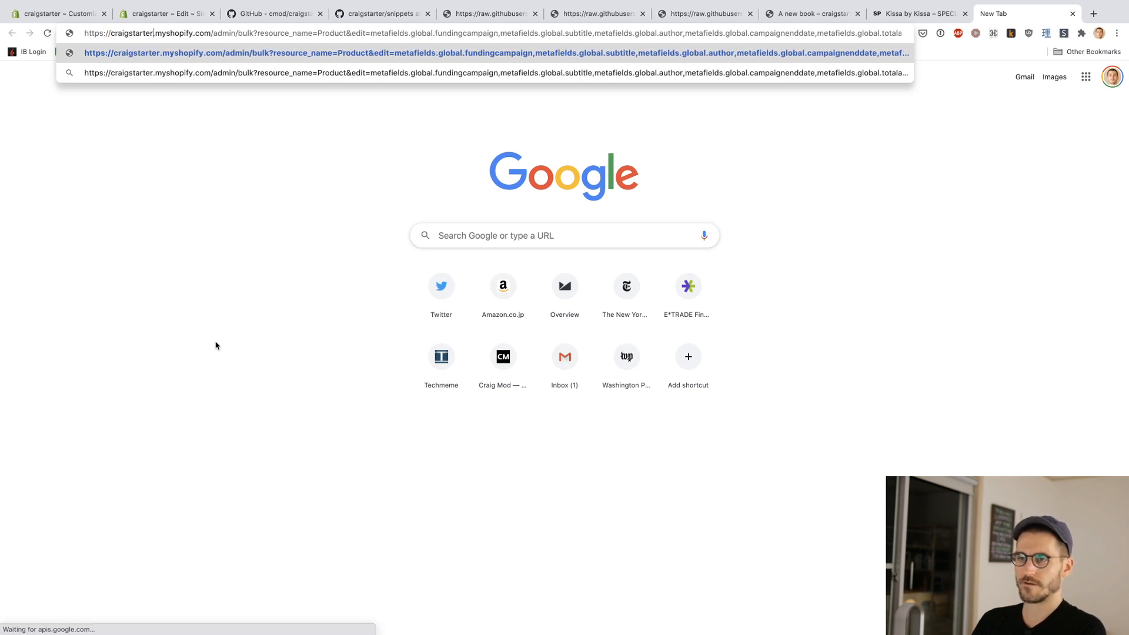
{"action": "key", "text": "Return"}
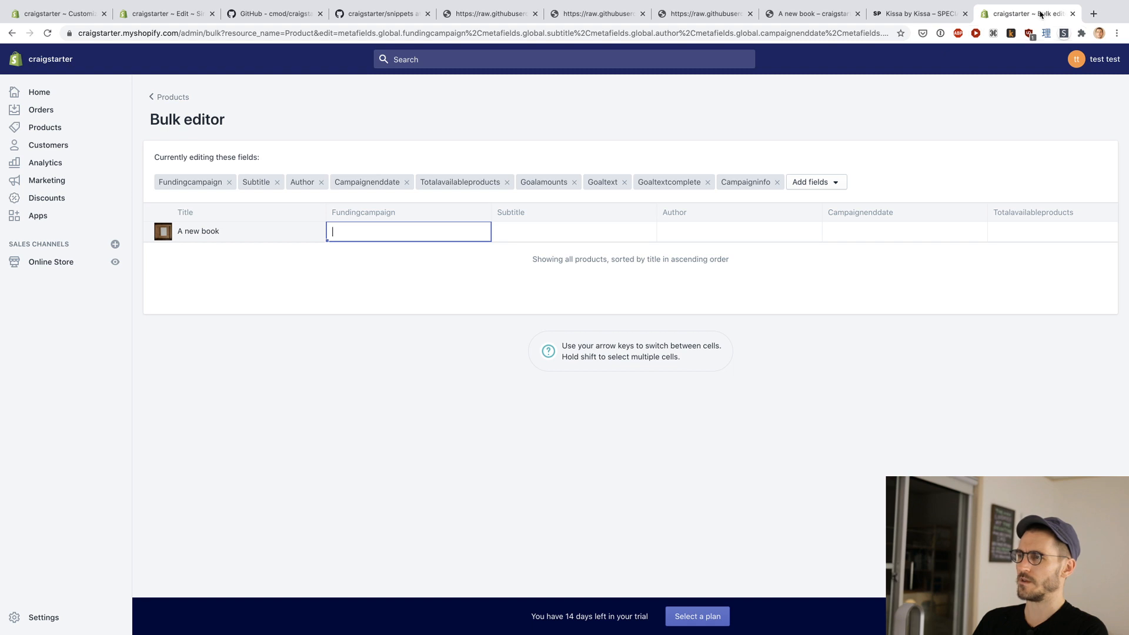
{"action": "left_click_drag", "start_coordinate": [1039, 13], "coordinate": [278, 16]}
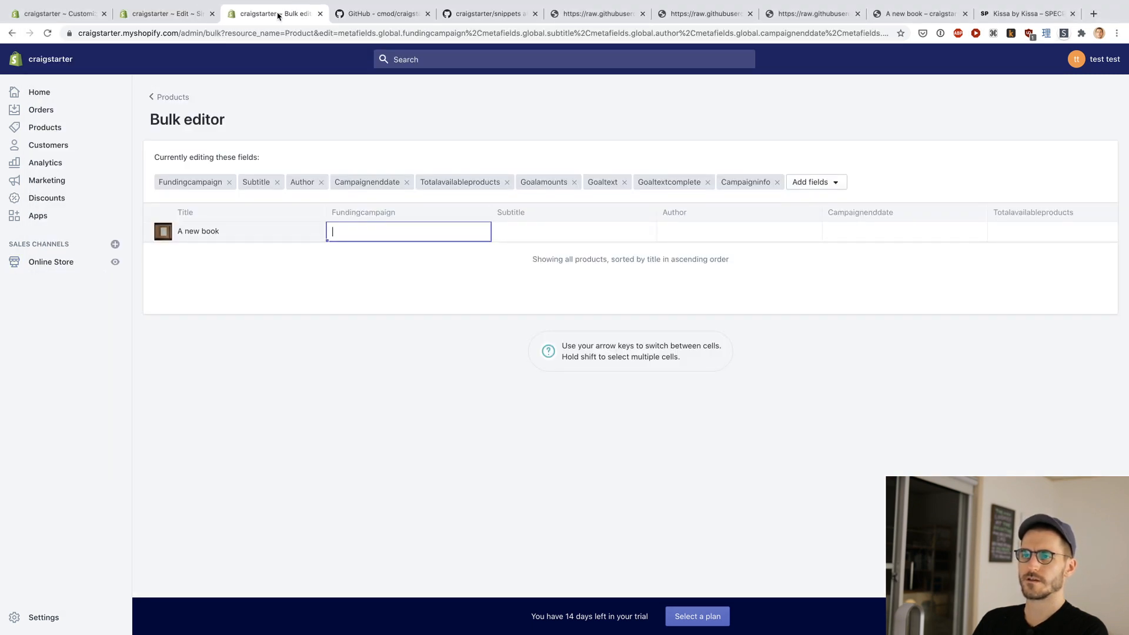
Step: Return to the Craigstarter README on GitHub and copy the bulk editor URL given for variants
{"action": "left_click", "coordinate": [382, 15]}
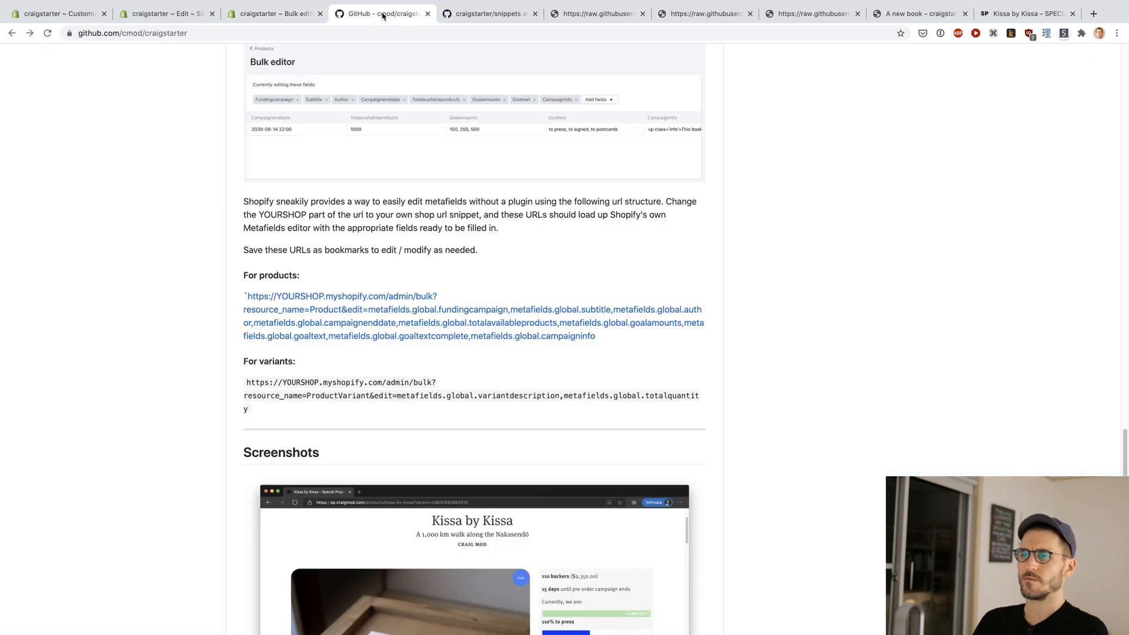
{"action": "key", "text": "ctrl+Tab"}
{"action": "key", "text": "ctrl+shift+Tab"}
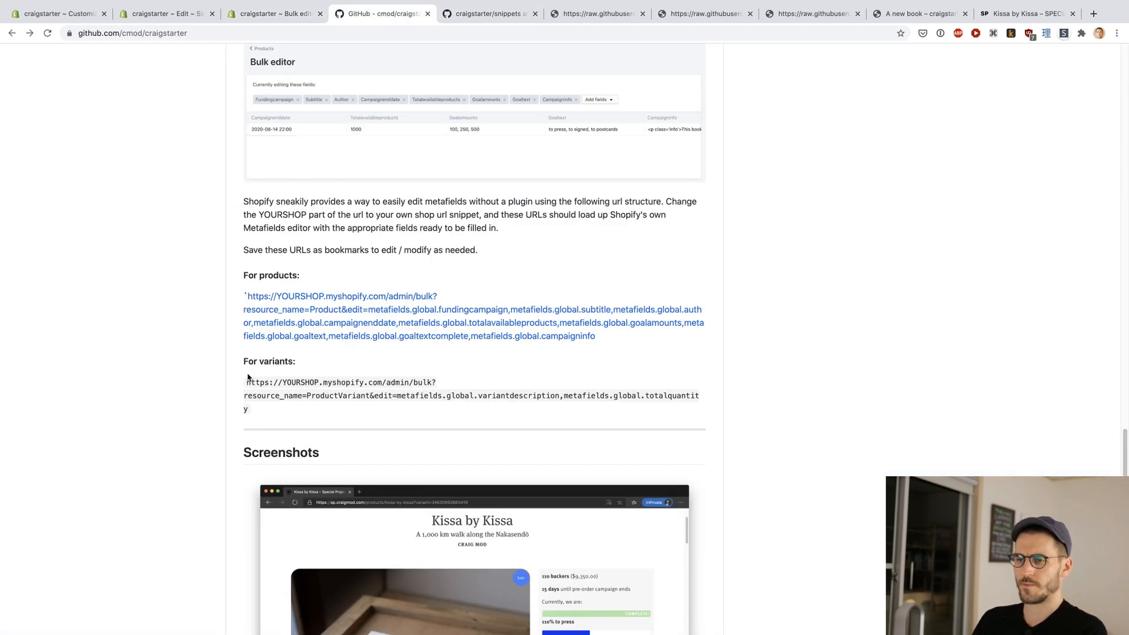
{"action": "left_click_drag", "start_coordinate": [244, 386], "coordinate": [245, 412]}
{"action": "key", "text": "super+c"}
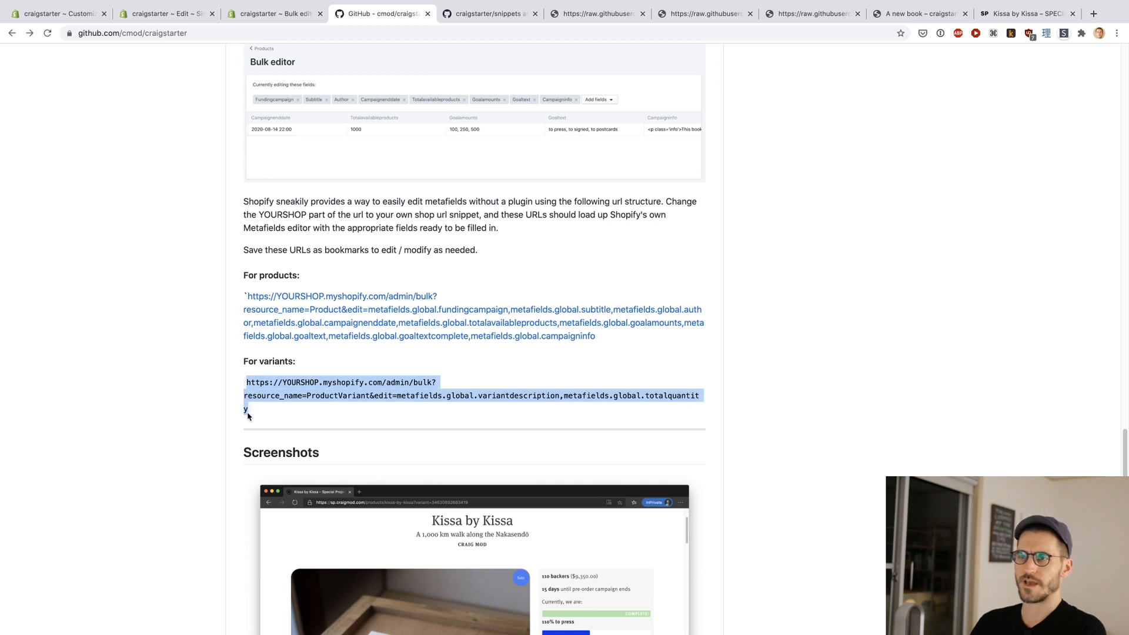
Step: Open the variants URL in a new tab with craigstarter as the shop name, and place that tab beside the product bulk editor's tab
{"action": "key", "text": "ctrl+shift+Tab"}
{"action": "key", "text": "super+t"}
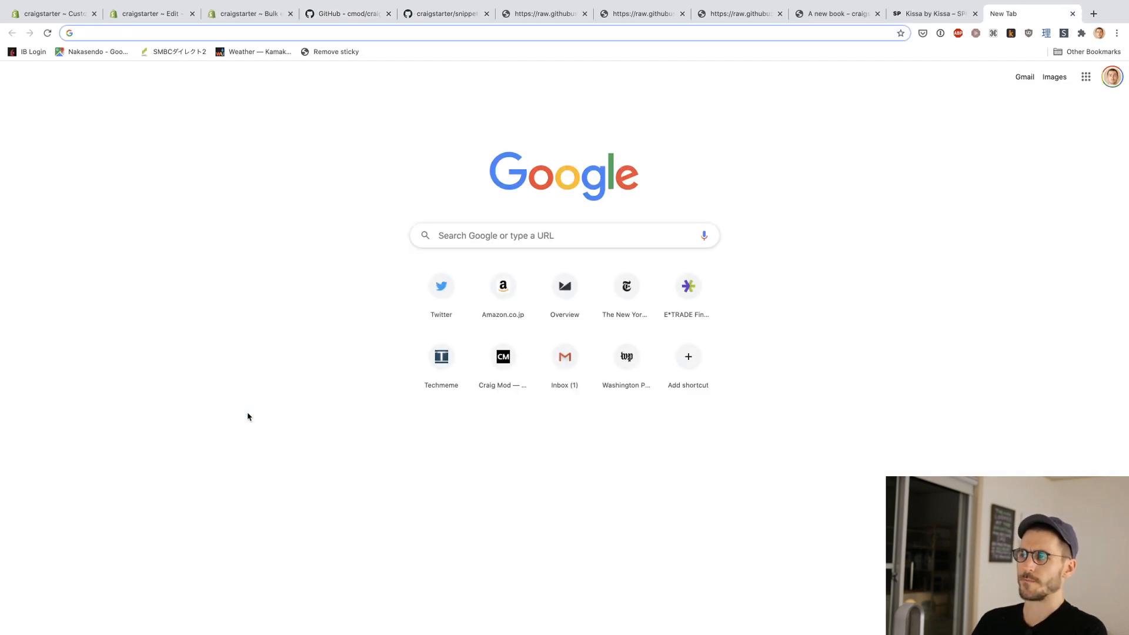
{"action": "key", "text": "super+v"}
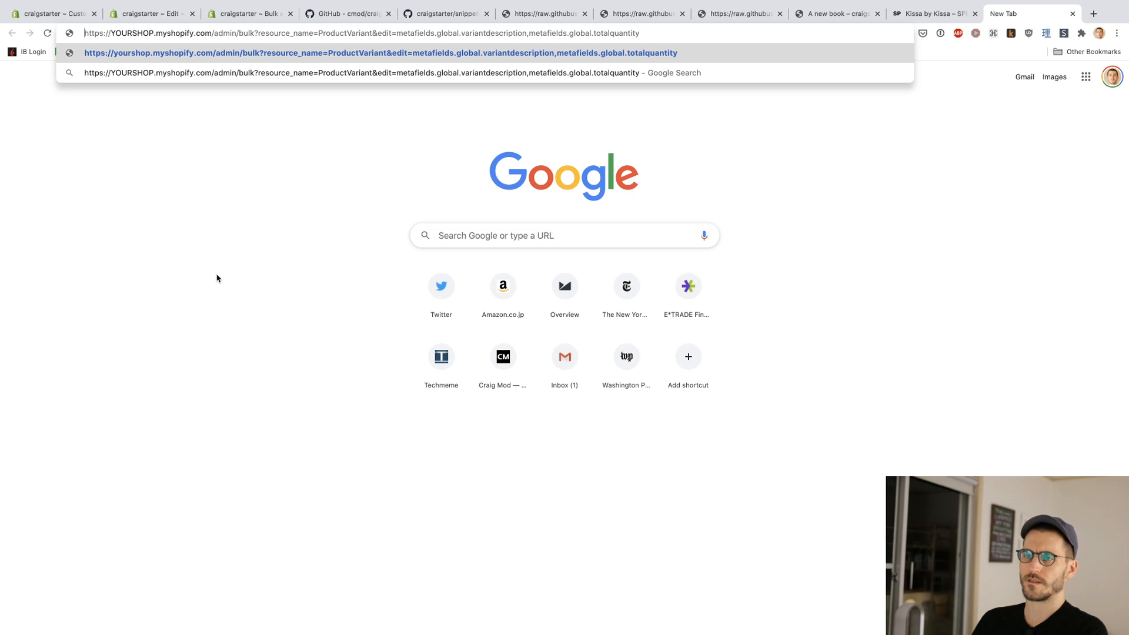
{"action": "key", "text": "alt+shift+Left"}
{"action": "type", "text": "craigstrater"}
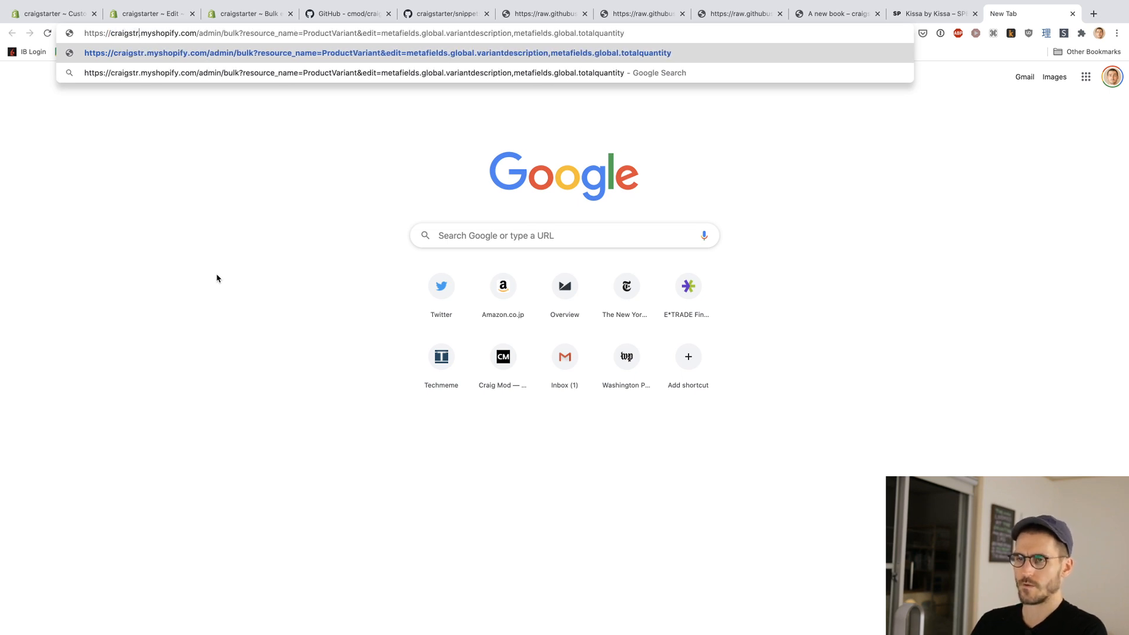
{"action": "key", "text": "alt+BackSpace"}
{"action": "type", "text": "craigstarter"}
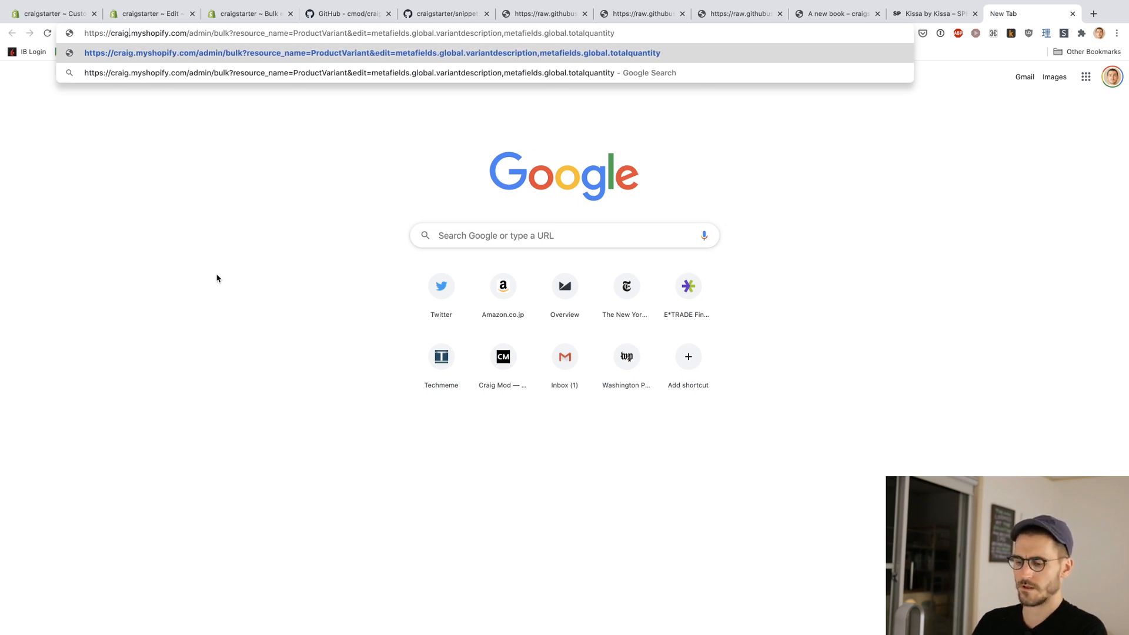
{"action": "key", "text": "Return"}
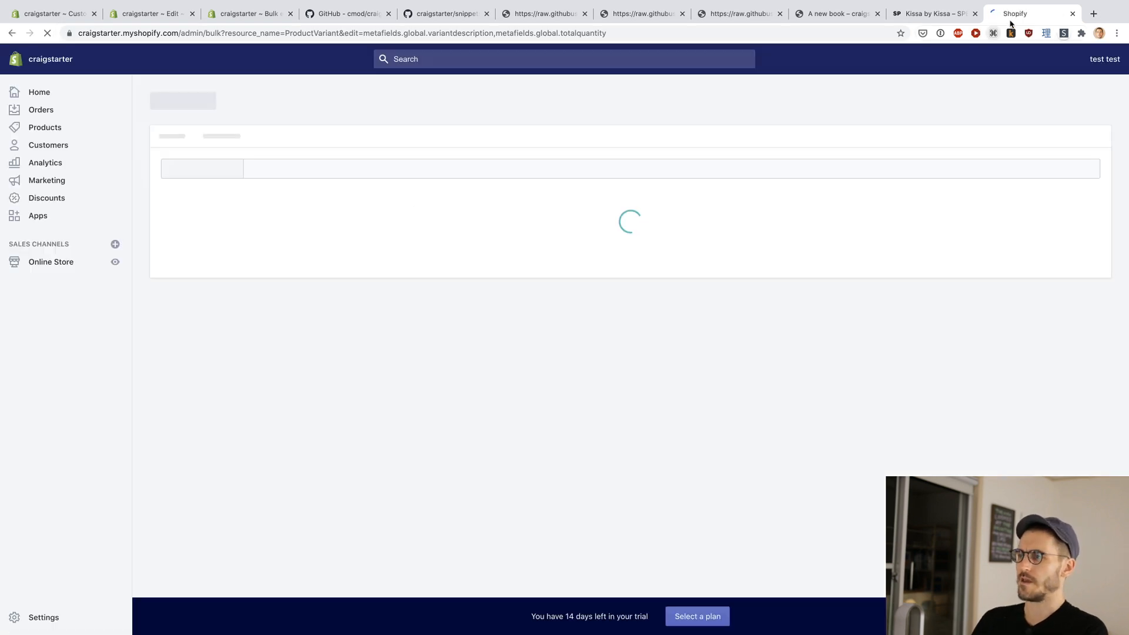
{"action": "left_click_drag", "start_coordinate": [1010, 22], "coordinate": [327, 18]}
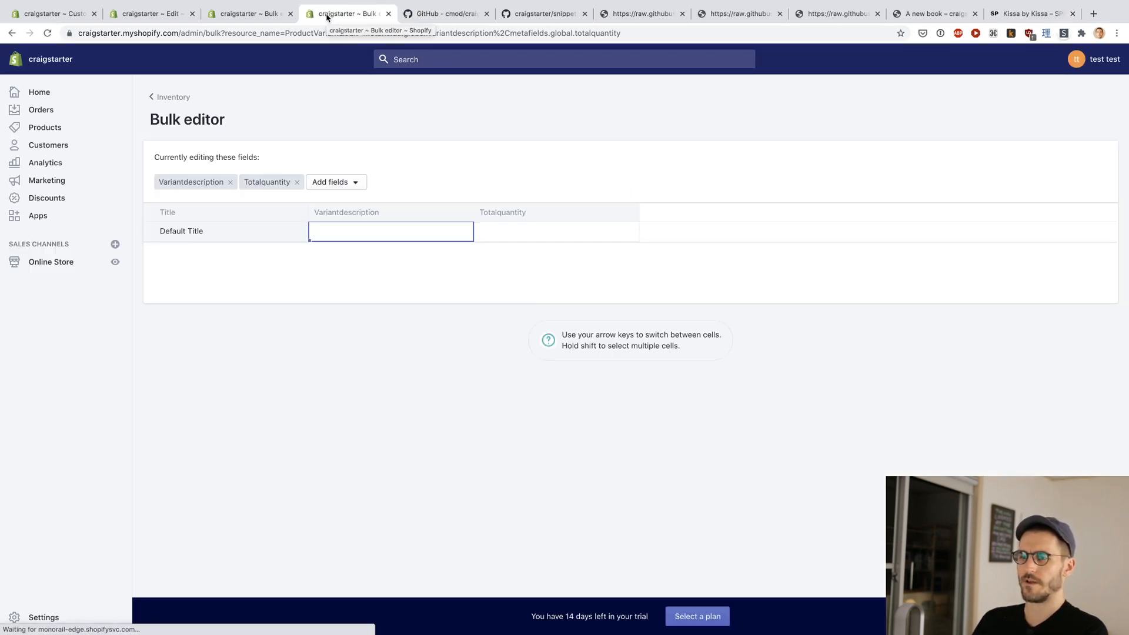
Step: Reload the storefront page of "A new book" and reopen the product from the store's home page to check the new template
{"action": "left_click", "coordinate": [255, 14]}
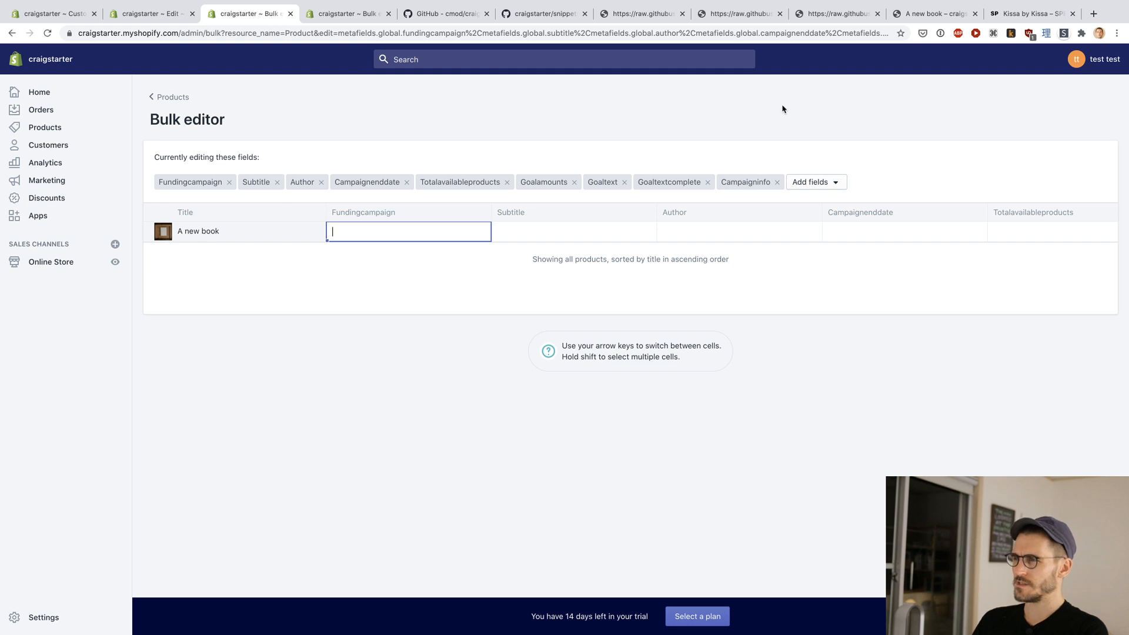
{"action": "left_click", "coordinate": [931, 14]}
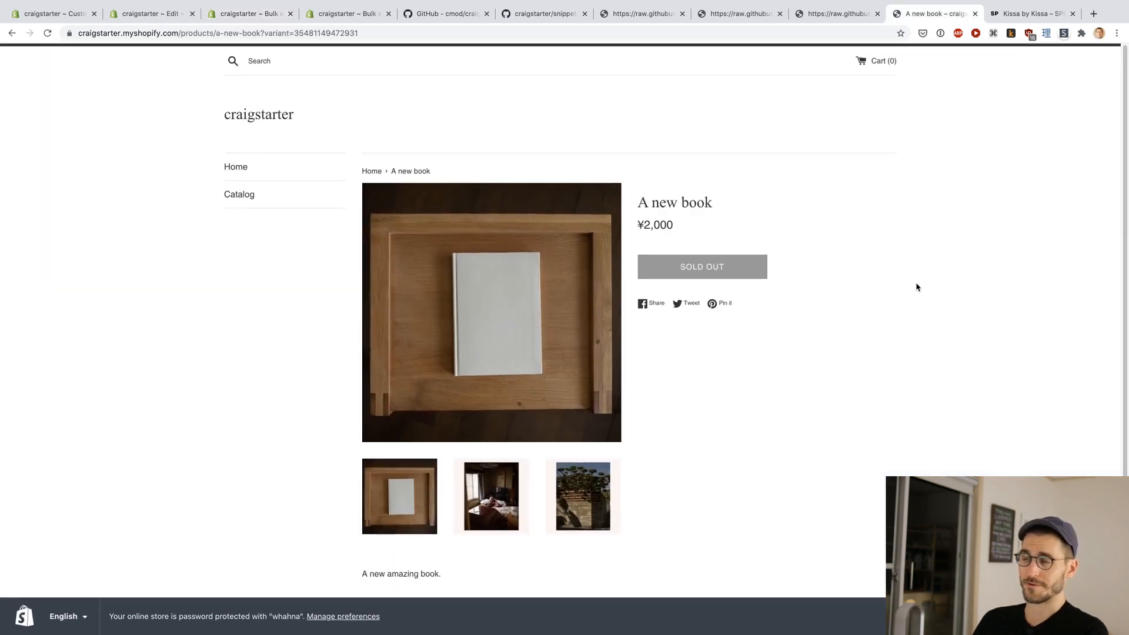
{"action": "key", "text": "super+r"}
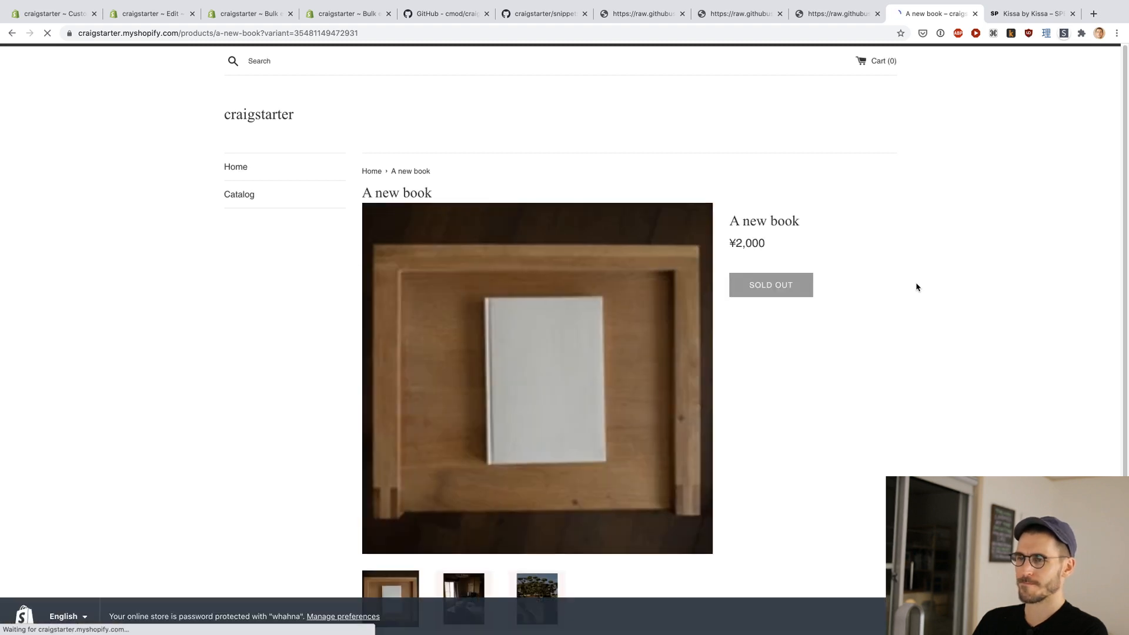
{"action": "left_click", "coordinate": [259, 127]}
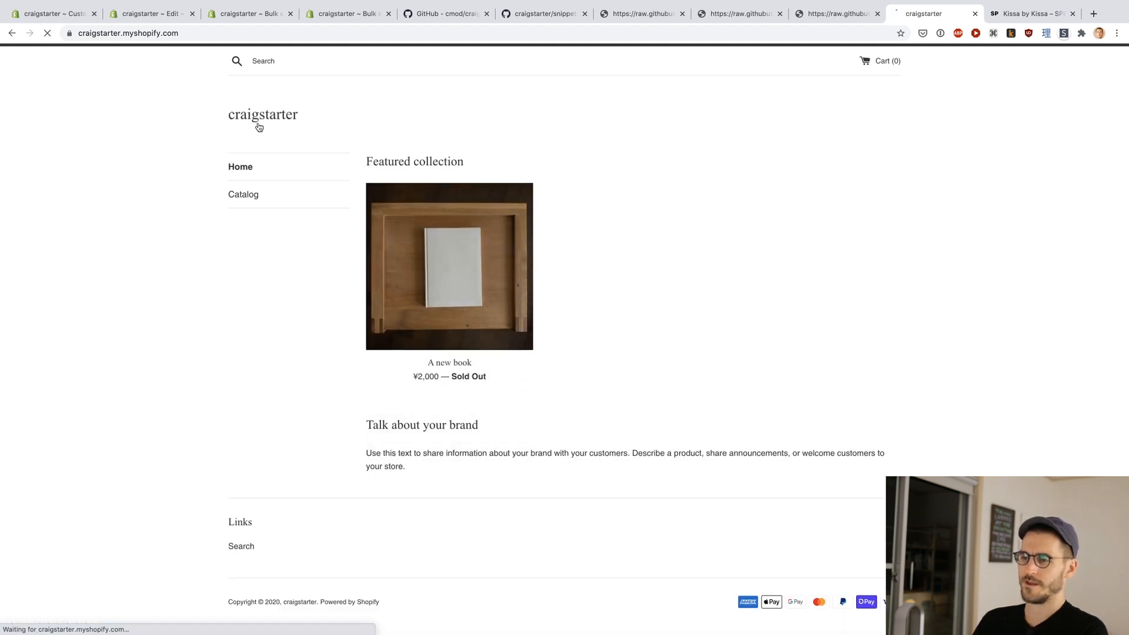
{"action": "left_click", "coordinate": [456, 328]}
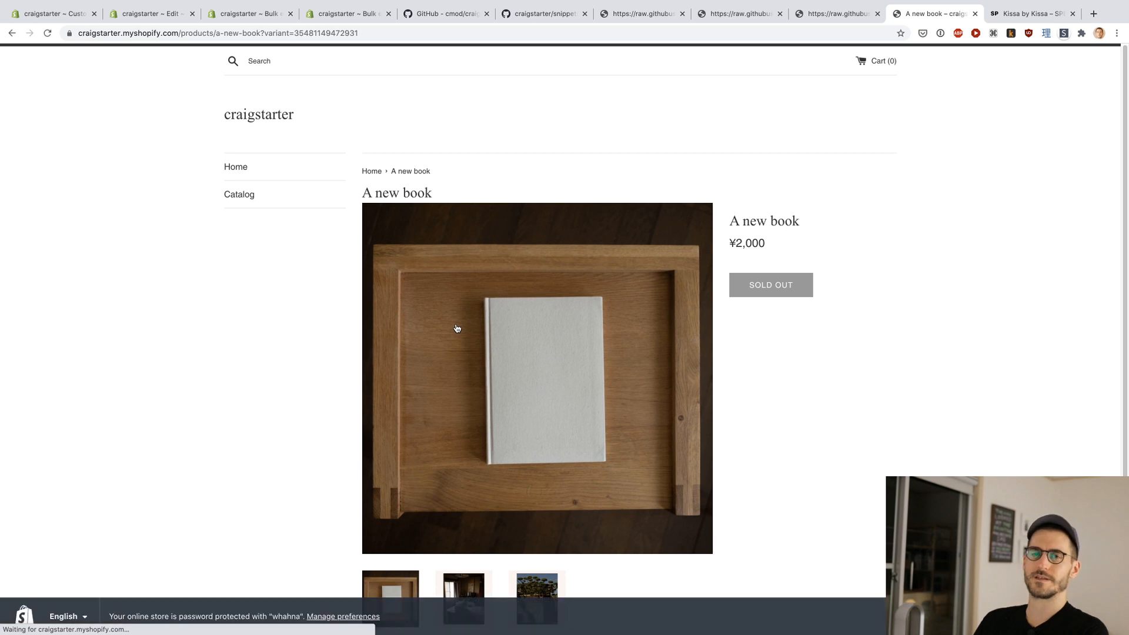
Step: Return to the product bulk editor and set the Fundingcampaign metafield of "A new book" to true
{"action": "key", "text": "ctrl+Tab"}
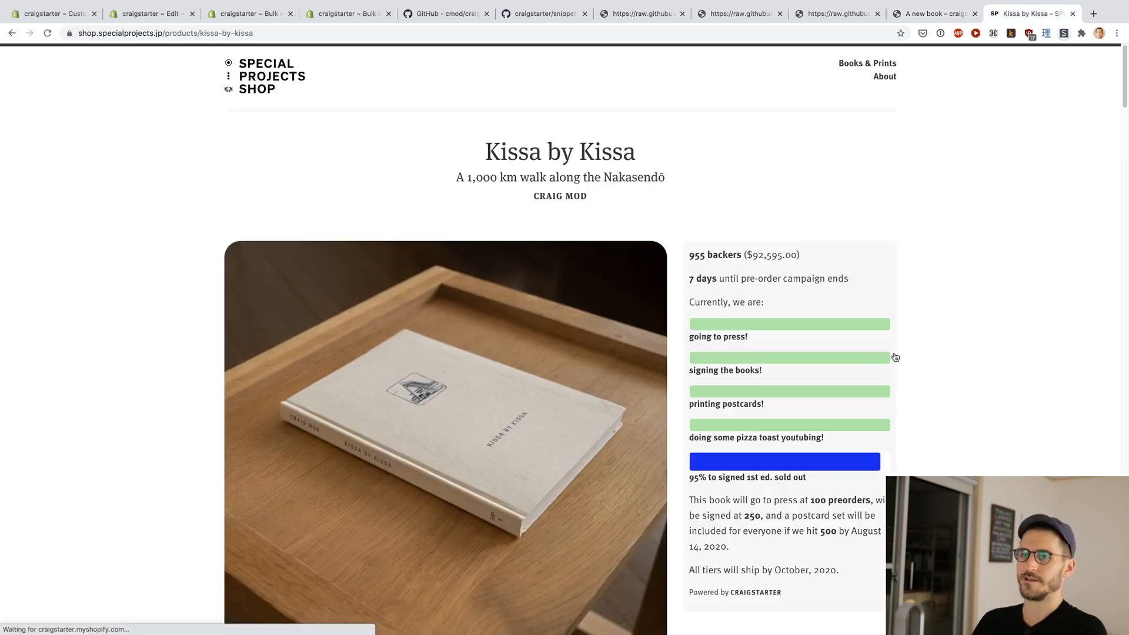
{"action": "key", "text": "ctrl+Tab"}
{"action": "key", "text": "ctrl+Tab"}
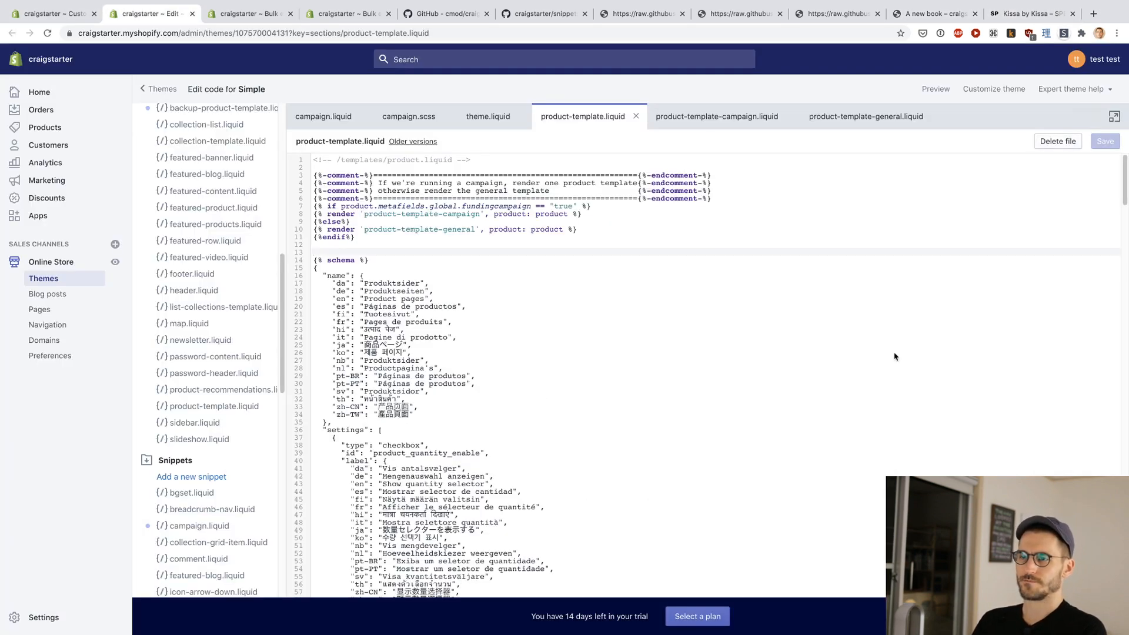
{"action": "key", "text": "ctrl+Tab"}
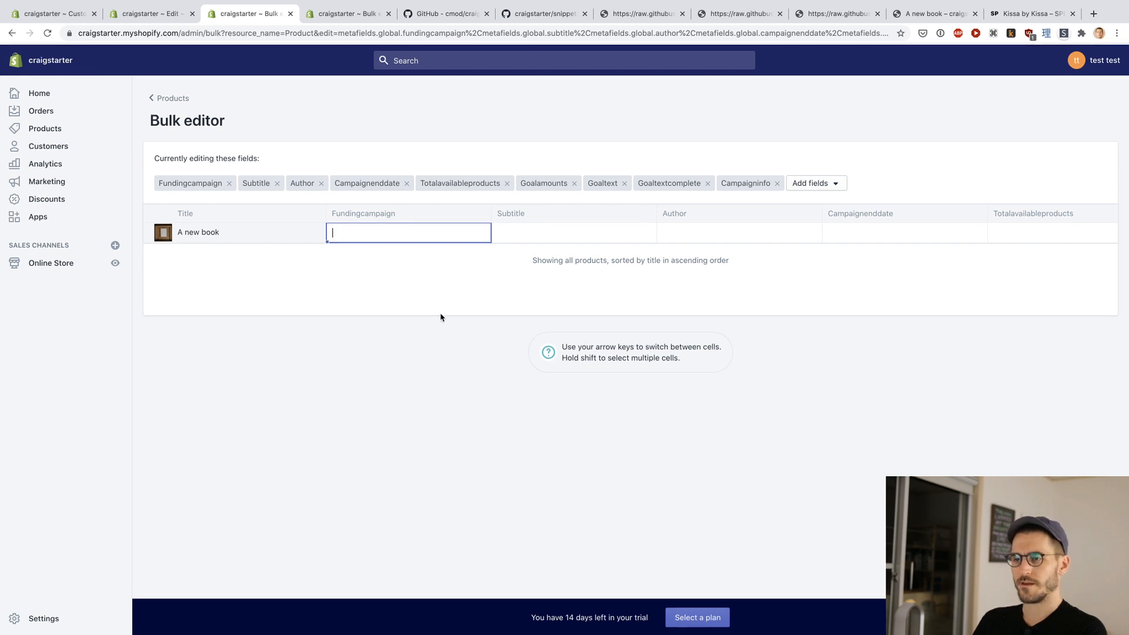
{"action": "type", "text": "true"}
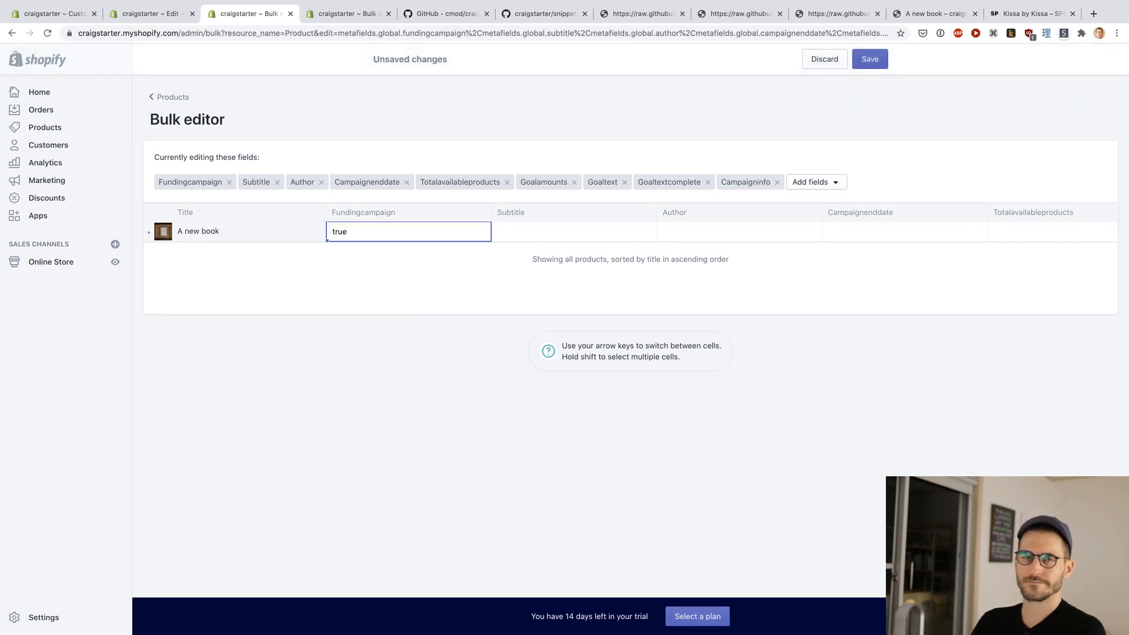
{"action": "key", "text": "Tab"}
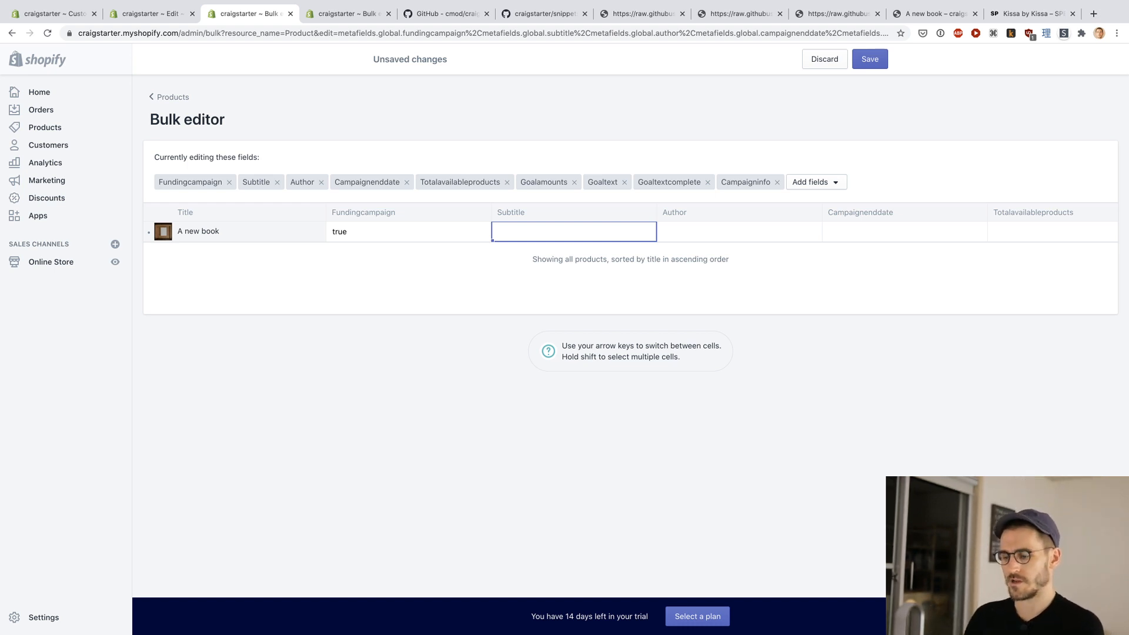
Step: Set the Subtitle metafield of "A new book" to "The Subtitle of this Book"
{"action": "type", "text": "The Subtitle Of"}
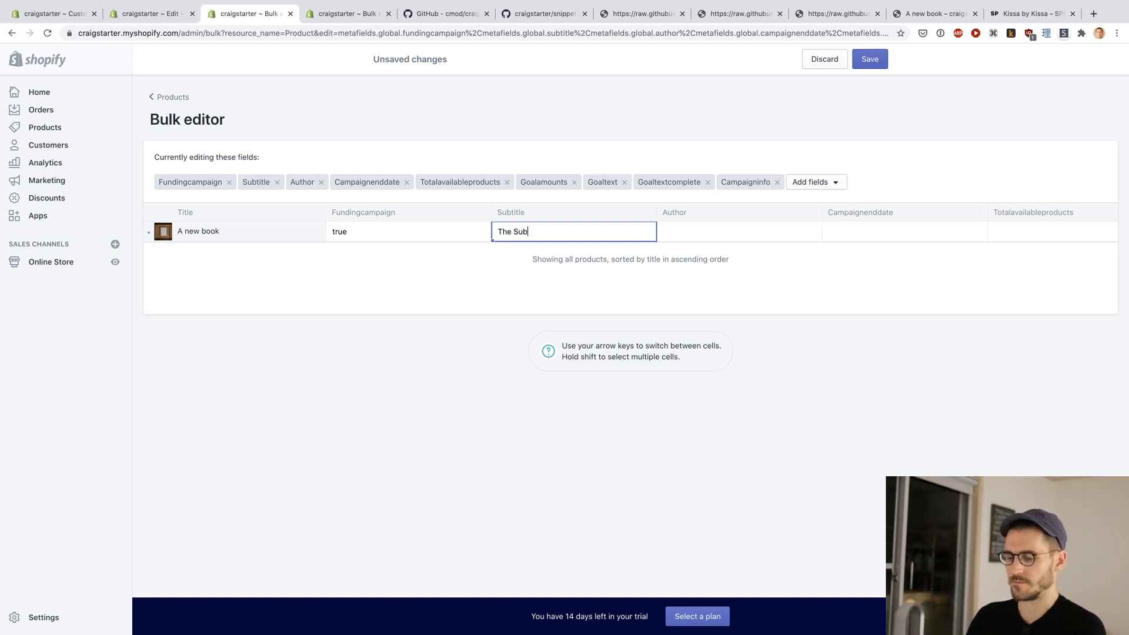
{"action": "key", "text": "BackSpace"}
{"action": "type", "text": "f "}
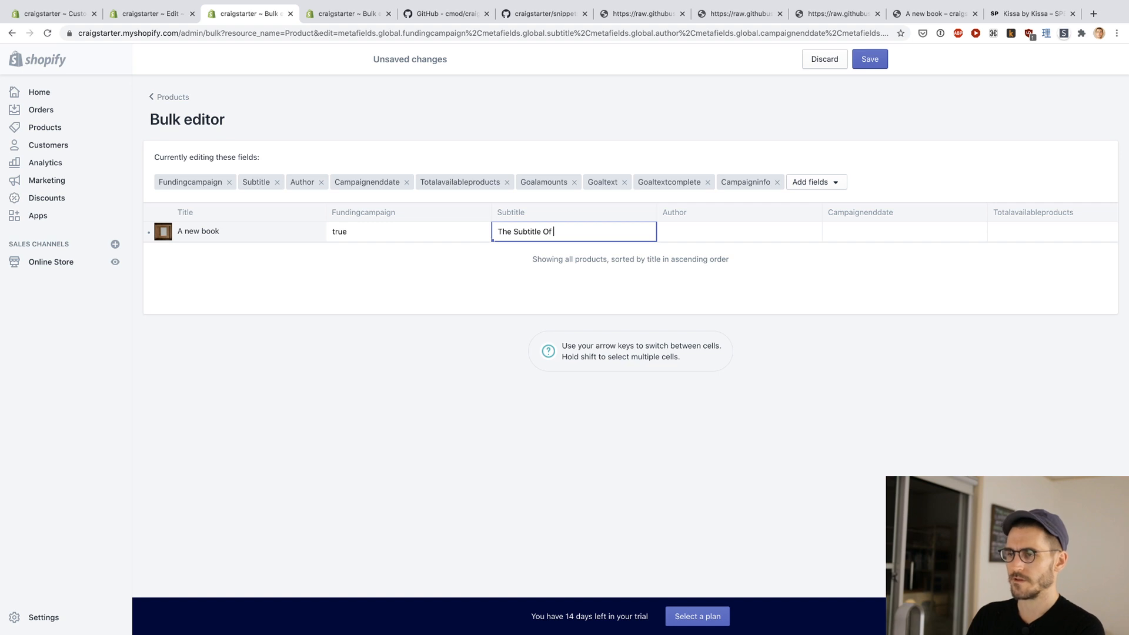
{"action": "type", "text": "f The"}
{"action": "key", "text": "BackSpace"}
{"action": "key", "text": "BackSpace"}
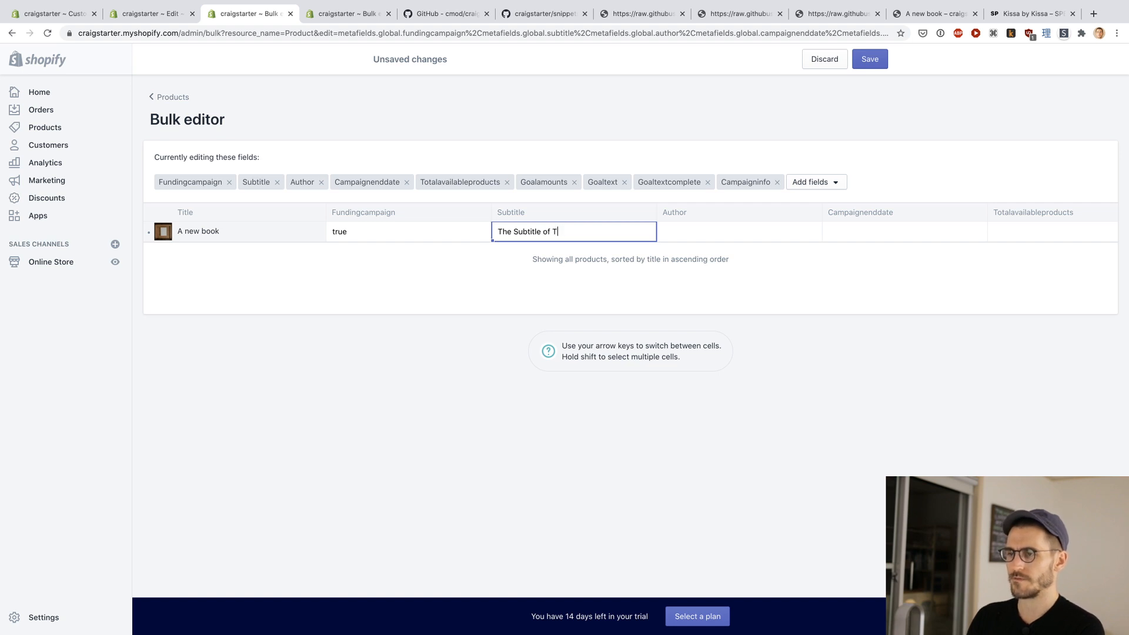
{"action": "key", "text": "BackSpace"}
{"action": "type", "text": "thi s Book"}
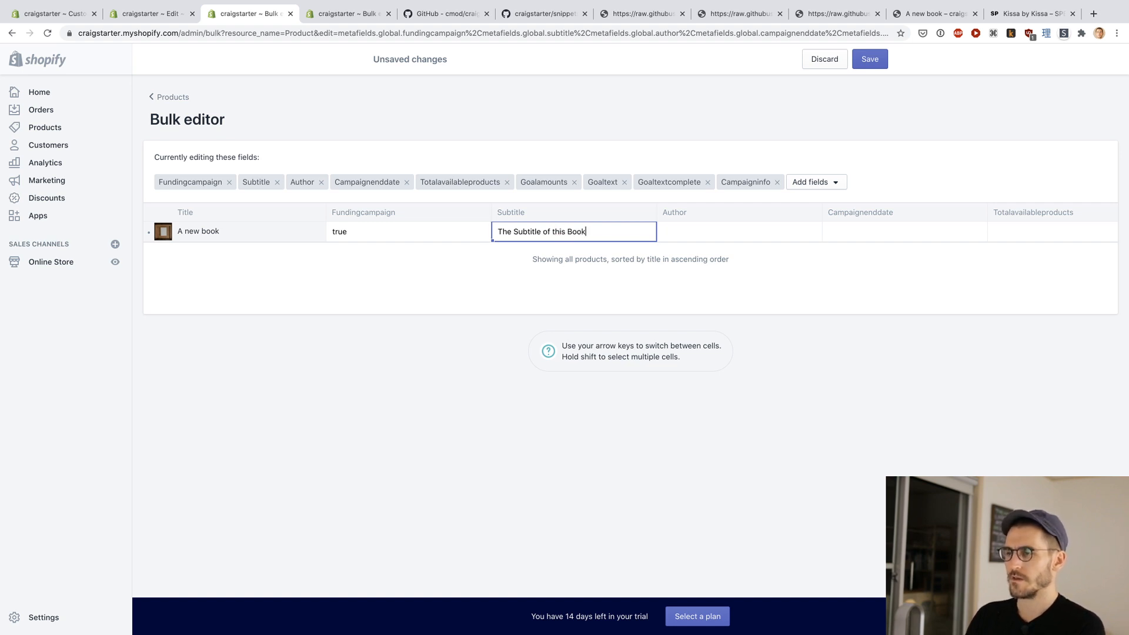
Step: Fill in the Author metafield of "A new book" with the author's full name, capitalizing the first name
{"action": "key", "text": "Tab"}
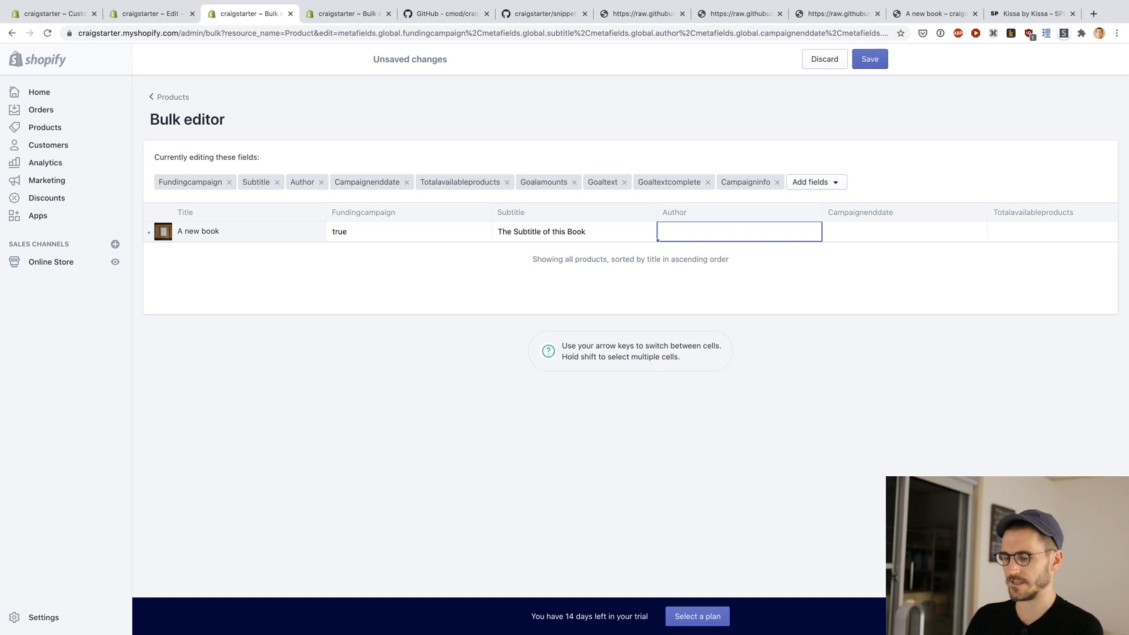
{"action": "type", "text": "joe Sc"}
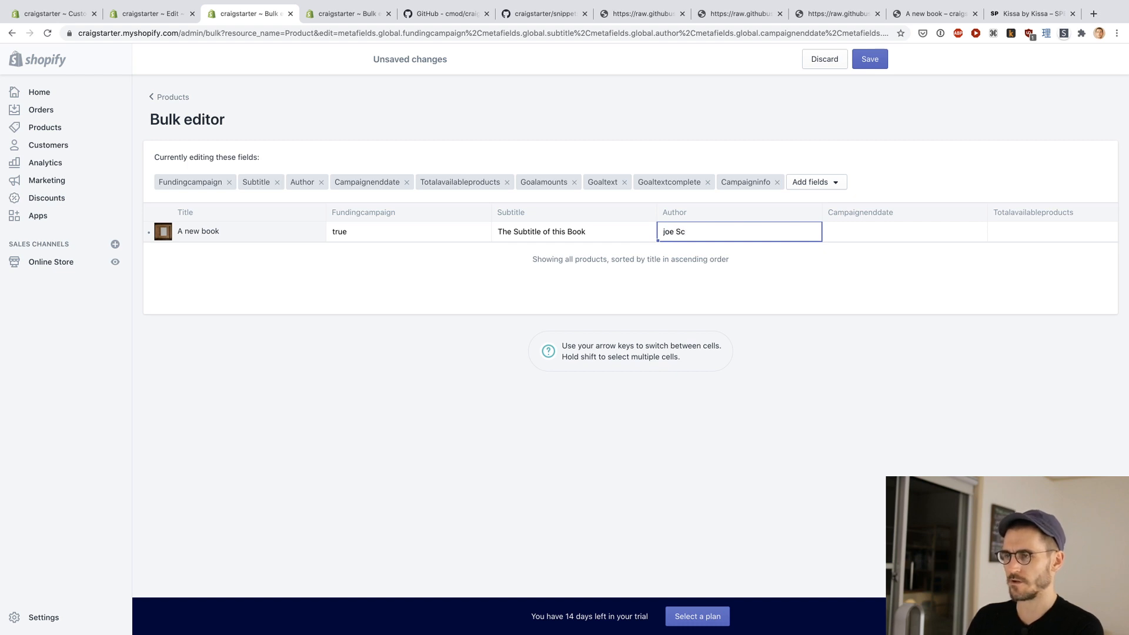
{"action": "type", "text": "hmoJ"}
{"action": "key", "text": "Tab"}
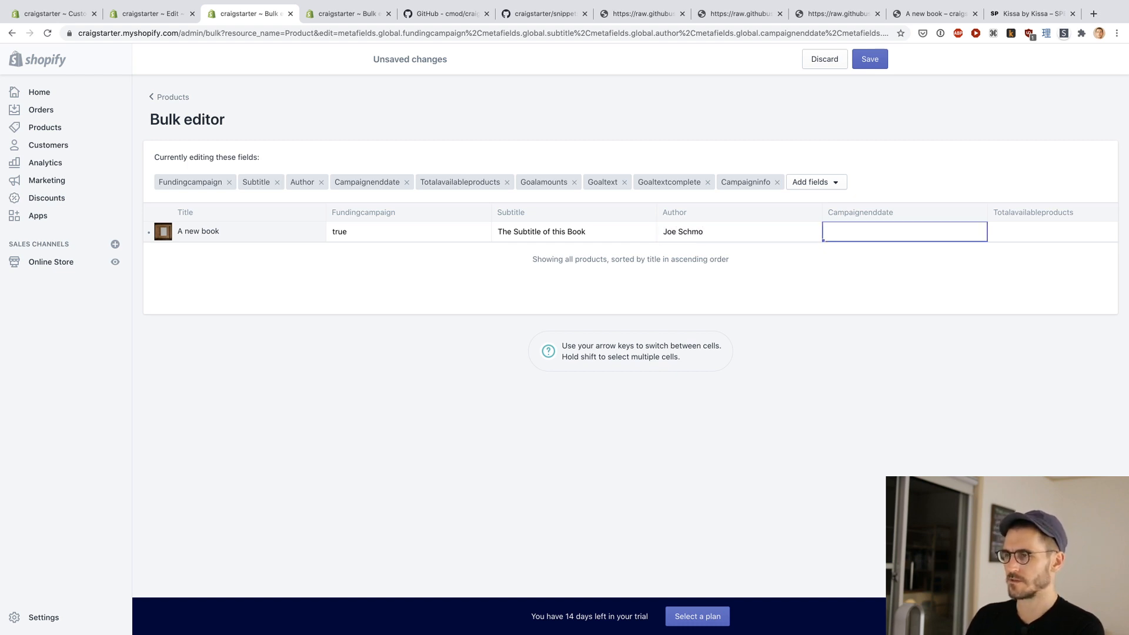
Step: Look up the required campaignenddate format under Product Metafields in the Craigstarter README on GitHub
{"action": "scroll", "coordinate": [751, 239], "scroll_direction": "right", "scroll_amount": 5}
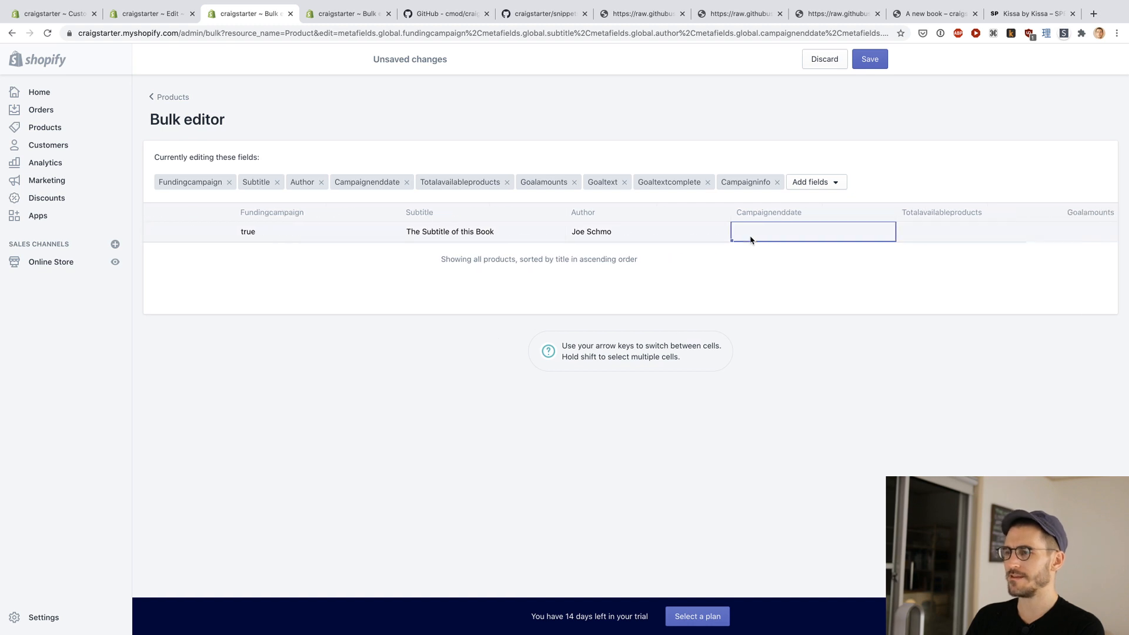
{"action": "scroll", "coordinate": [751, 239], "scroll_direction": "right", "scroll_amount": 2}
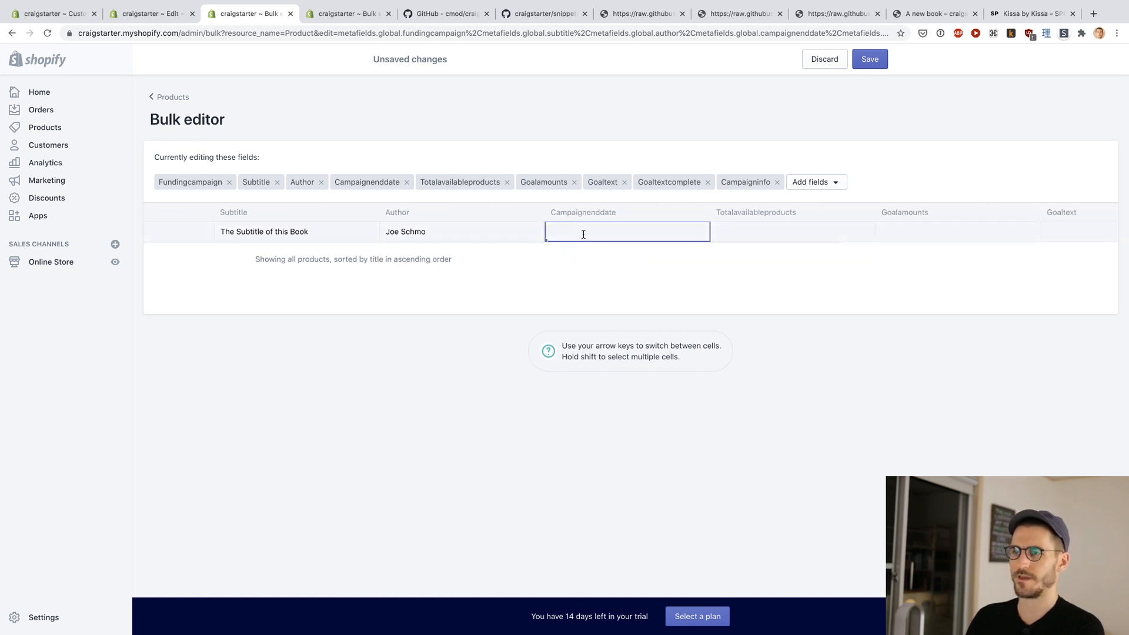
{"action": "key", "text": "ctrl+Tab"}
{"action": "key", "text": "ctrl+Tab"}
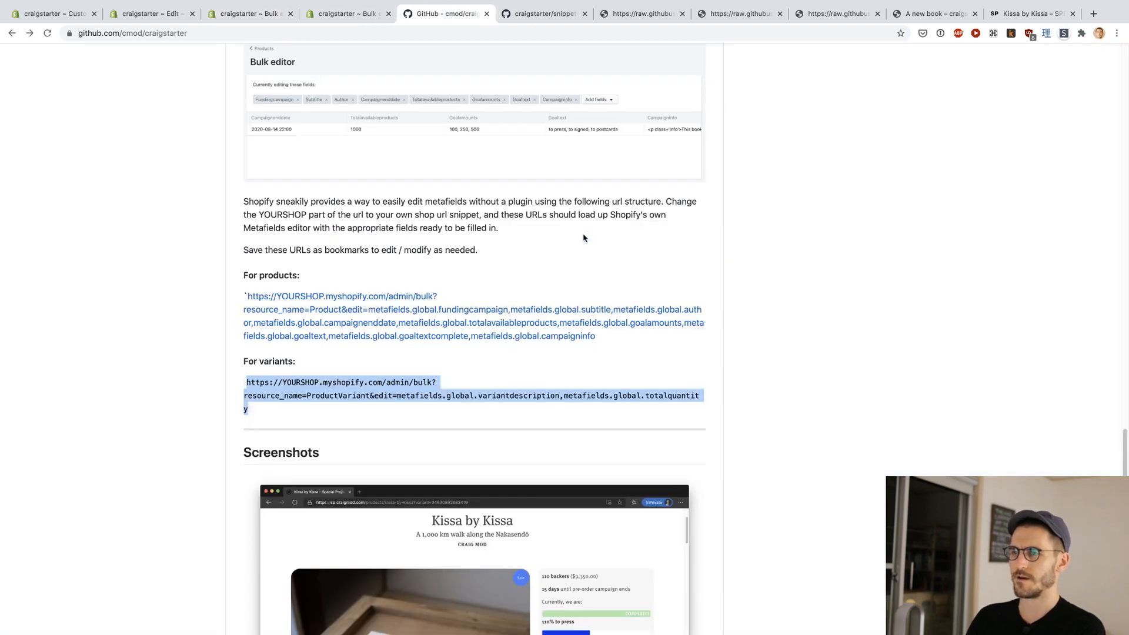
{"action": "scroll", "coordinate": [186, 283], "scroll_direction": "down", "scroll_amount": 9}
{"action": "scroll", "coordinate": [186, 283], "scroll_direction": "up", "scroll_amount": 15}
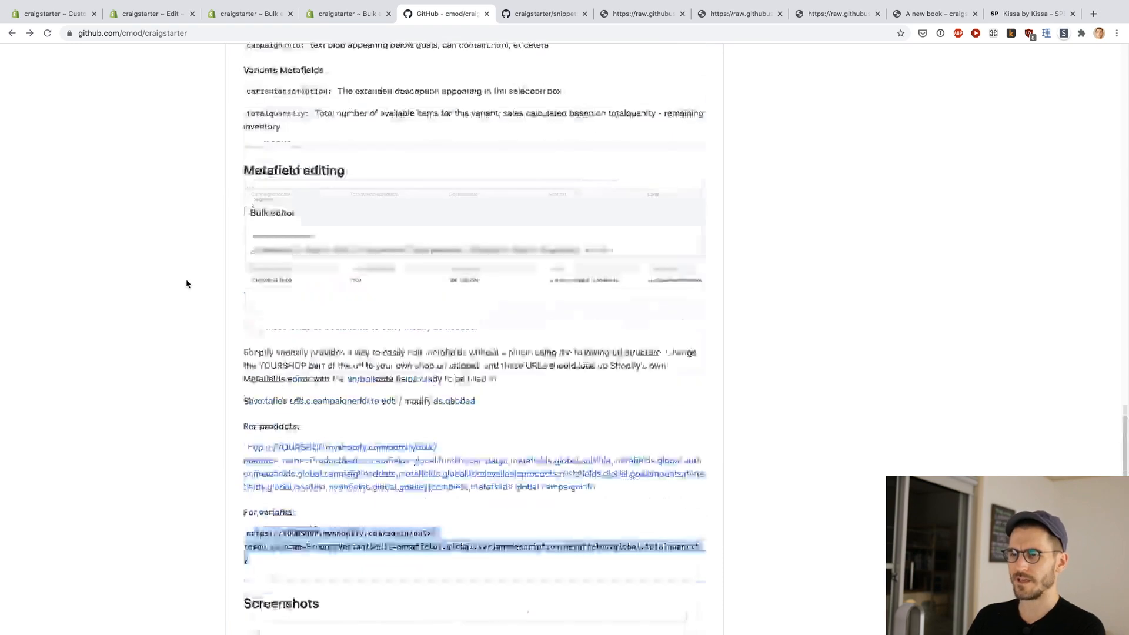
{"action": "scroll", "coordinate": [185, 283], "scroll_direction": "up", "scroll_amount": 3}
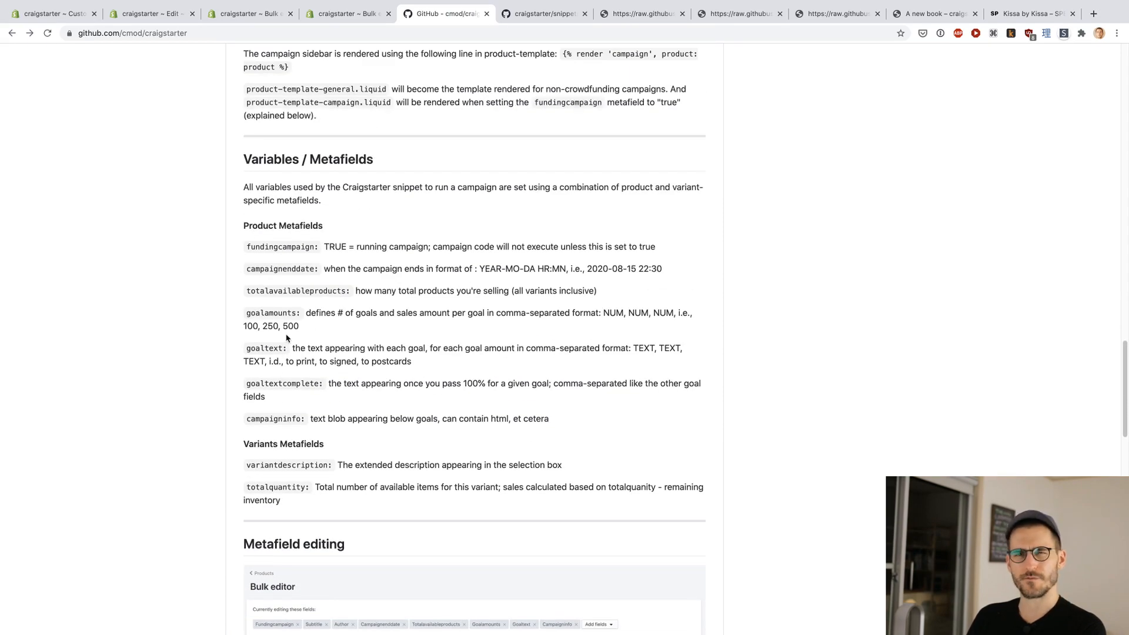
{"action": "scroll", "coordinate": [386, 297], "scroll_direction": "down", "scroll_amount": 1}
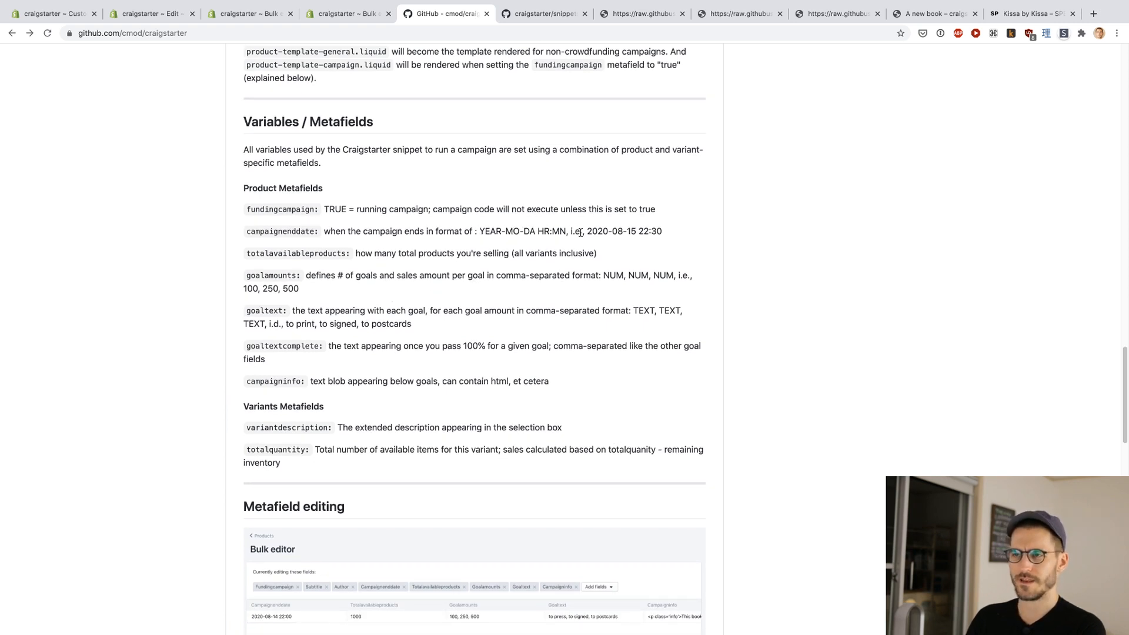
{"action": "key", "text": "super+3"}
{"action": "type", "text": "2020-08-"}
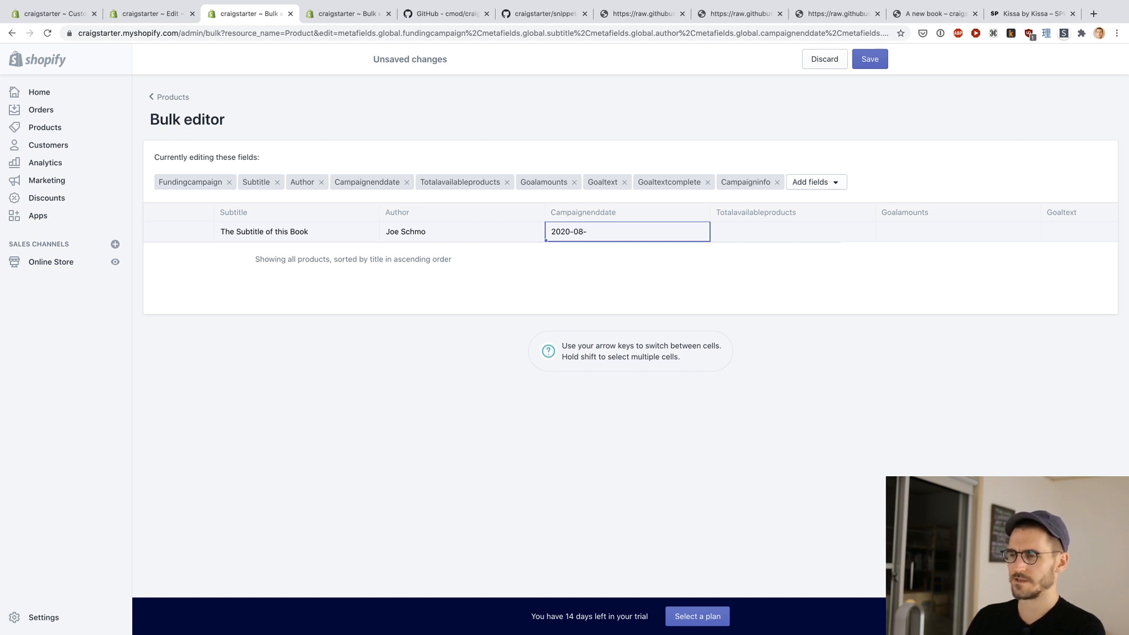
{"action": "type", "text": "20"}
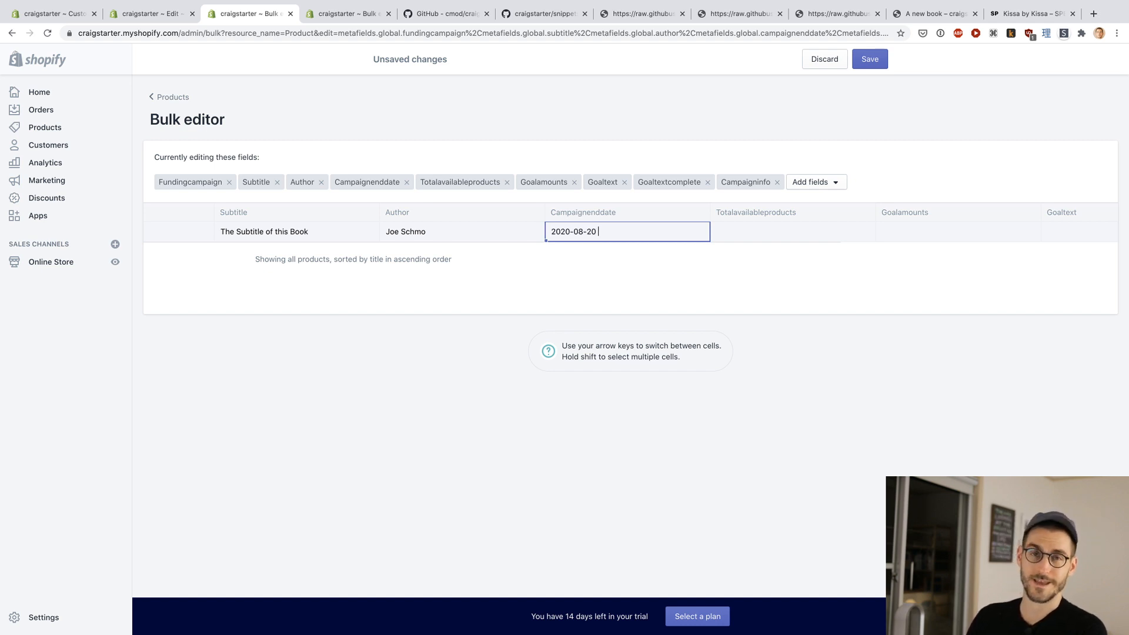
{"action": "type", "text": " 10"}
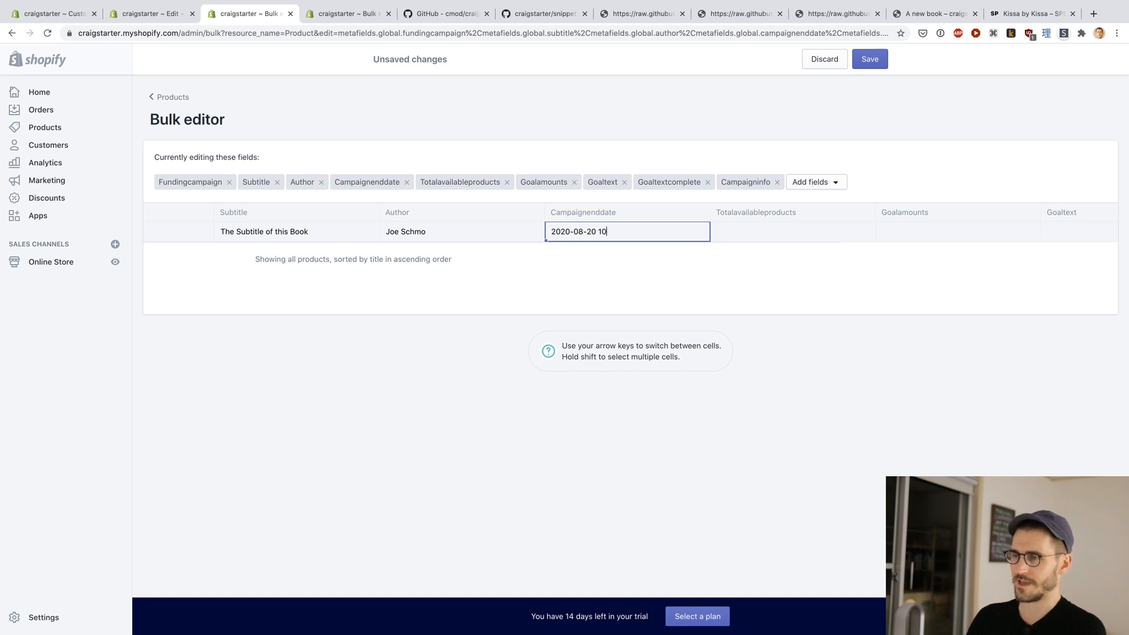
{"action": "type", "text": ":00:00"}
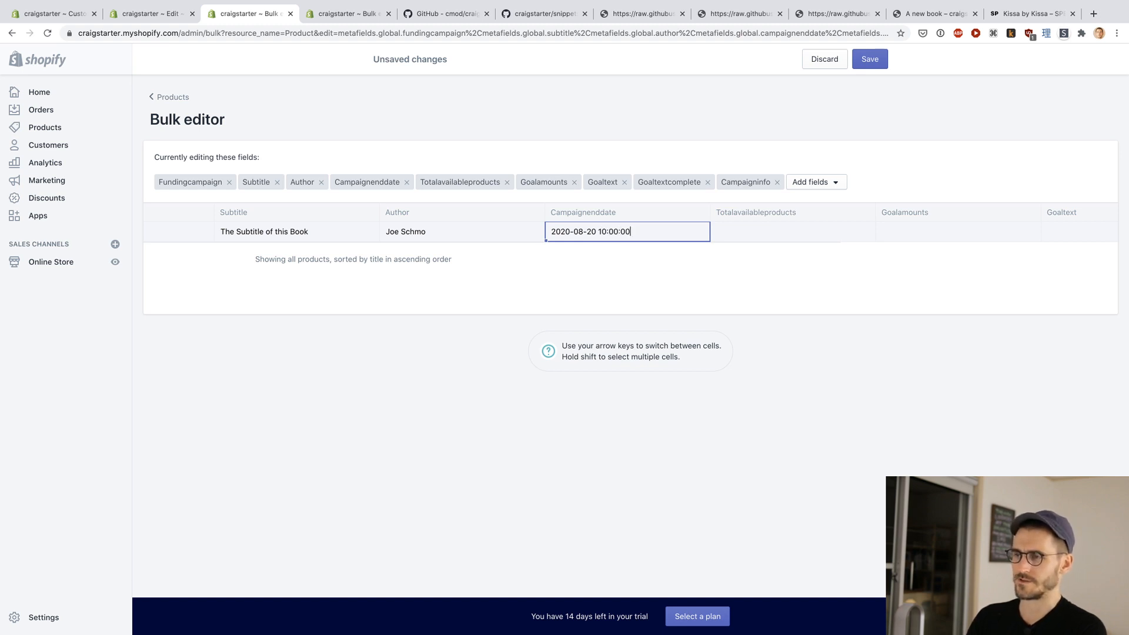
{"action": "key", "text": "ctrl+Tab"}
{"action": "key", "text": "ctrl+Tab"}
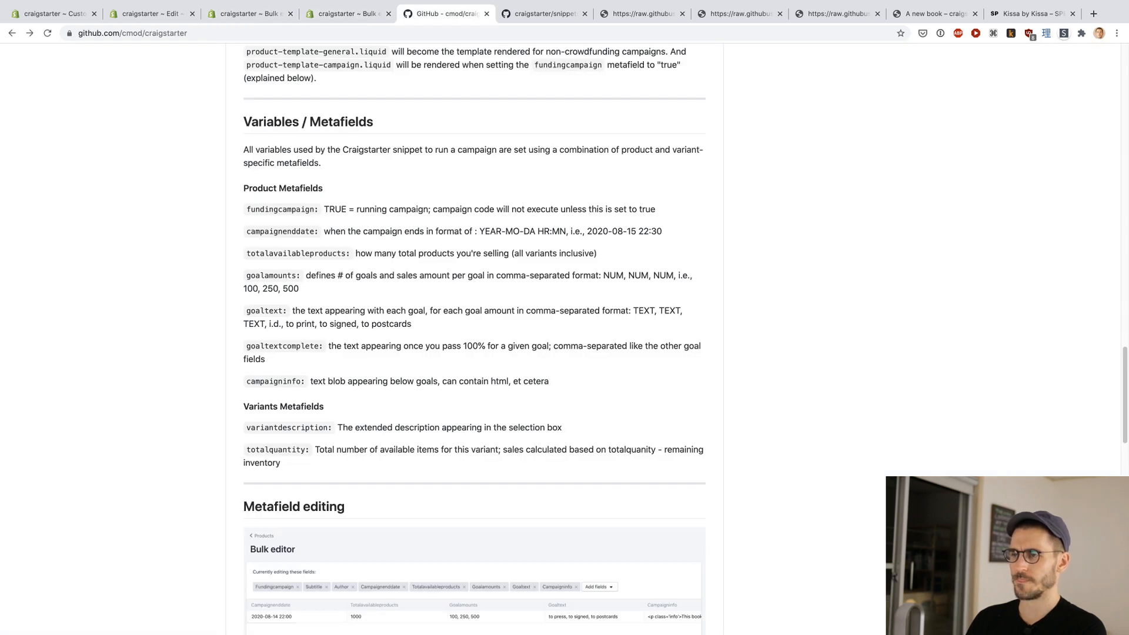
{"action": "key", "text": "ctrl+shift+Tab"}
{"action": "key", "text": "ctrl+shift+Tab"}
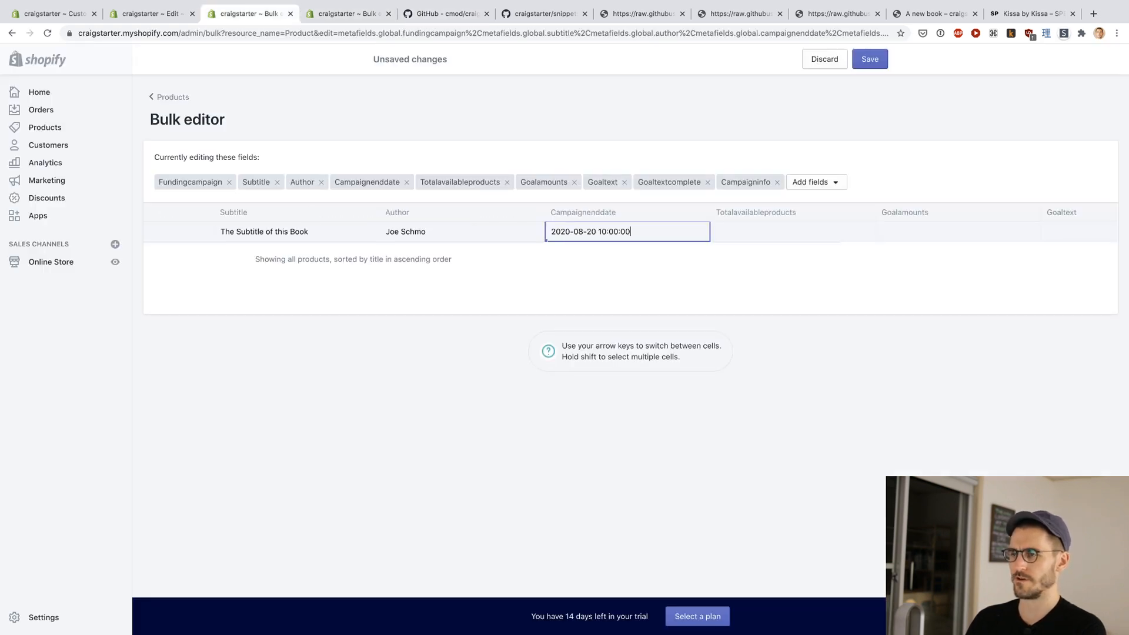
{"action": "key", "text": "BackSpace"}
{"action": "key", "text": "BackSpace"}
{"action": "key", "text": "Tab"}
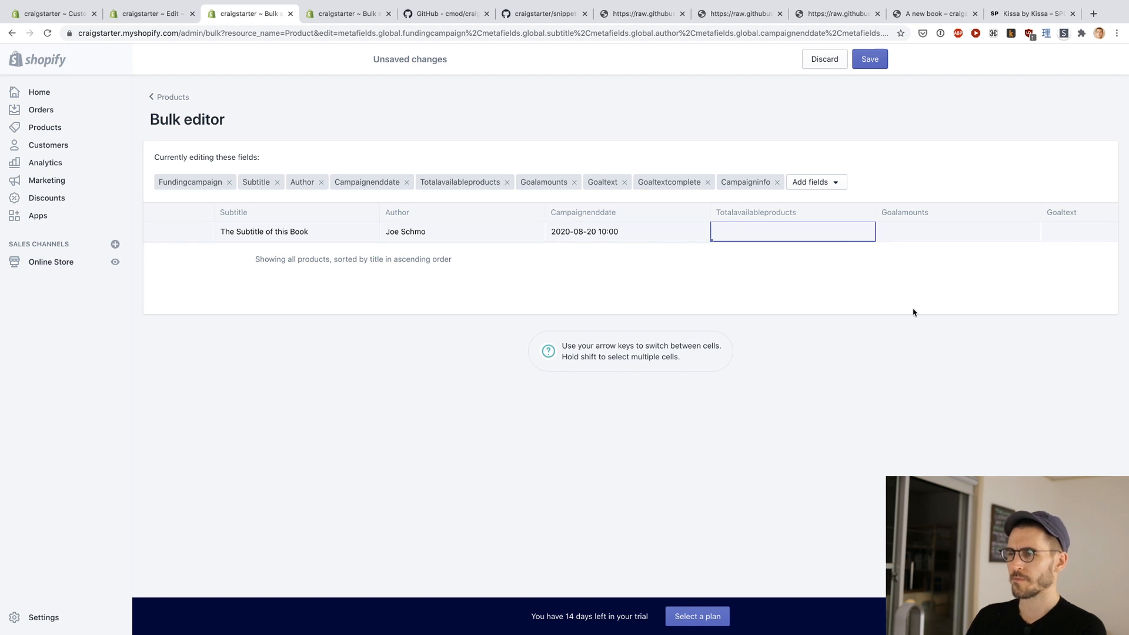
{"action": "scroll", "coordinate": [547, 277], "scroll_direction": "right", "scroll_amount": 4}
{"action": "scroll", "coordinate": [566, 272], "scroll_direction": "right", "scroll_amount": 2}
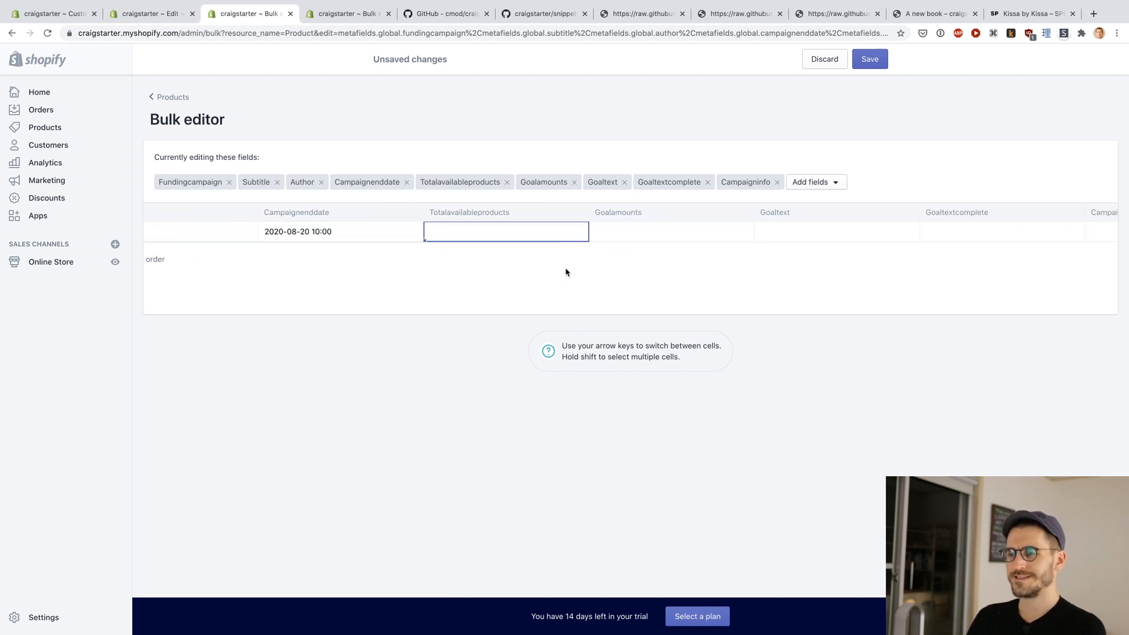
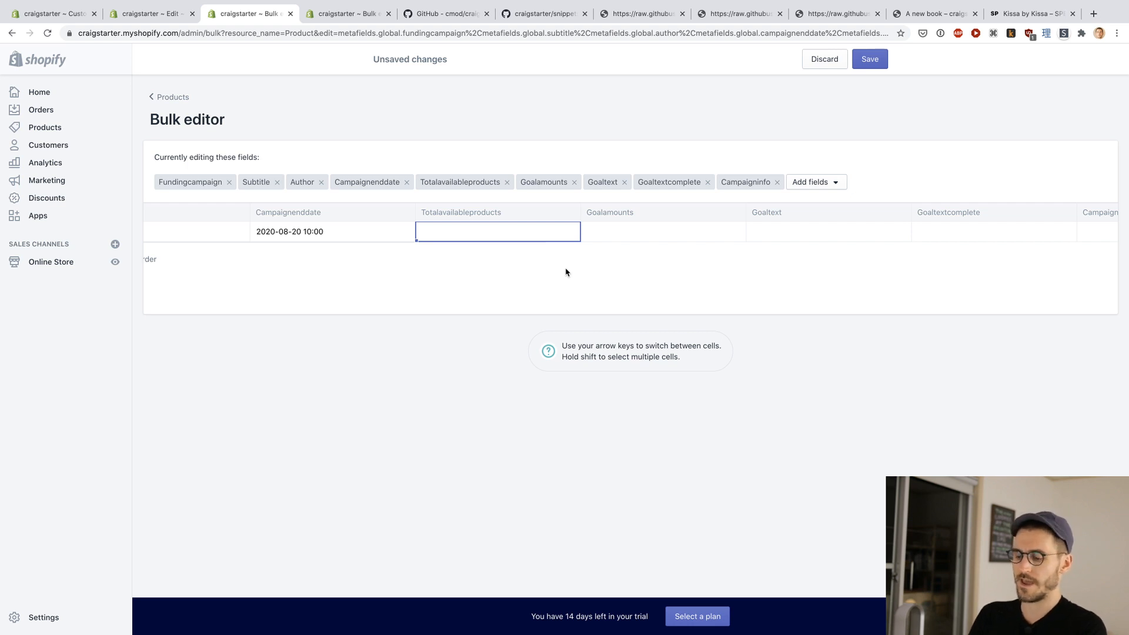
Step: Set the Totalavailableproducts metafield of "A new book" to 100
{"action": "type", "text": "500"}
{"action": "key", "text": "Tab"}
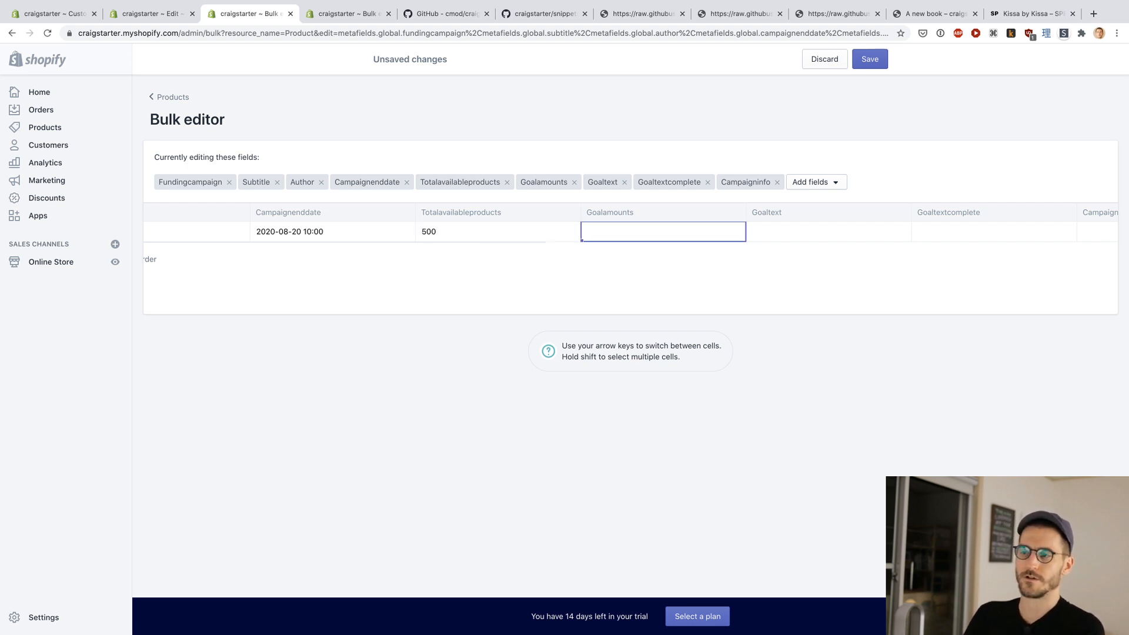
{"action": "key", "text": "shift+Tab"}
{"action": "type", "text": "100"}
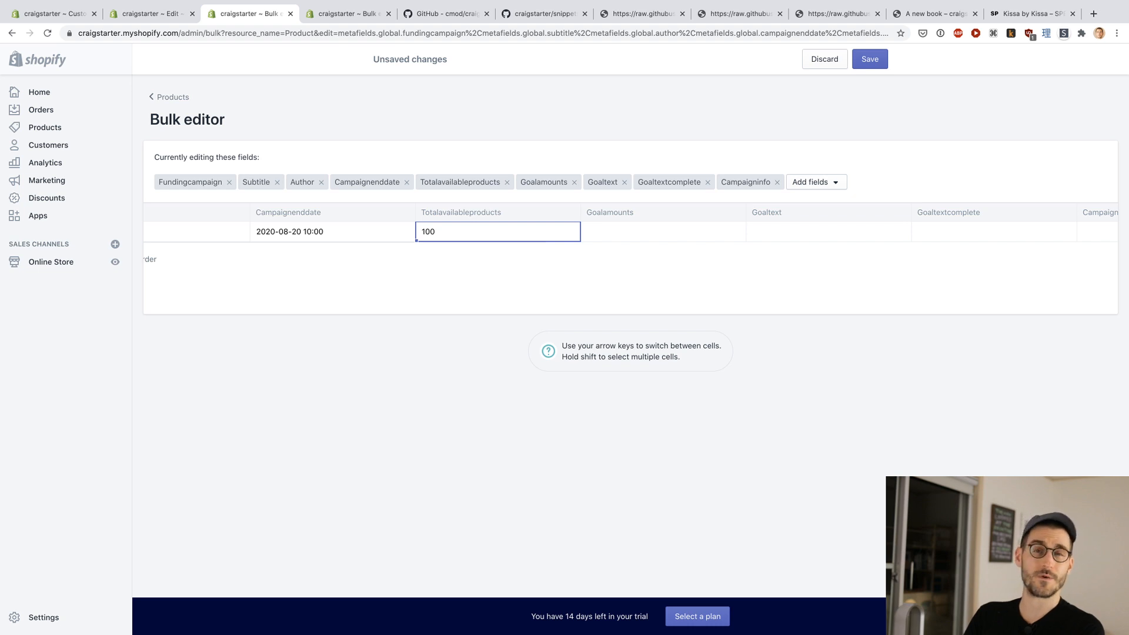
{"action": "key", "text": "Tab"}
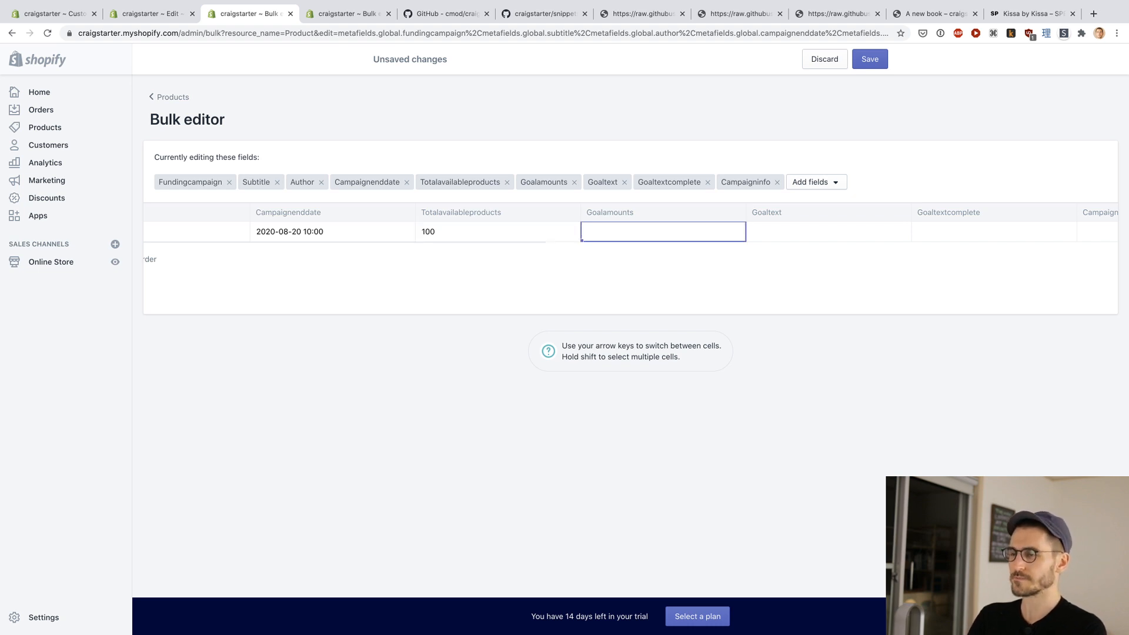
Step: Check the goalamounts format in the Craigstarter README and set the product's Goalamounts metafield to 10, 50, 90
{"action": "key", "text": "ctrl+Tab"}
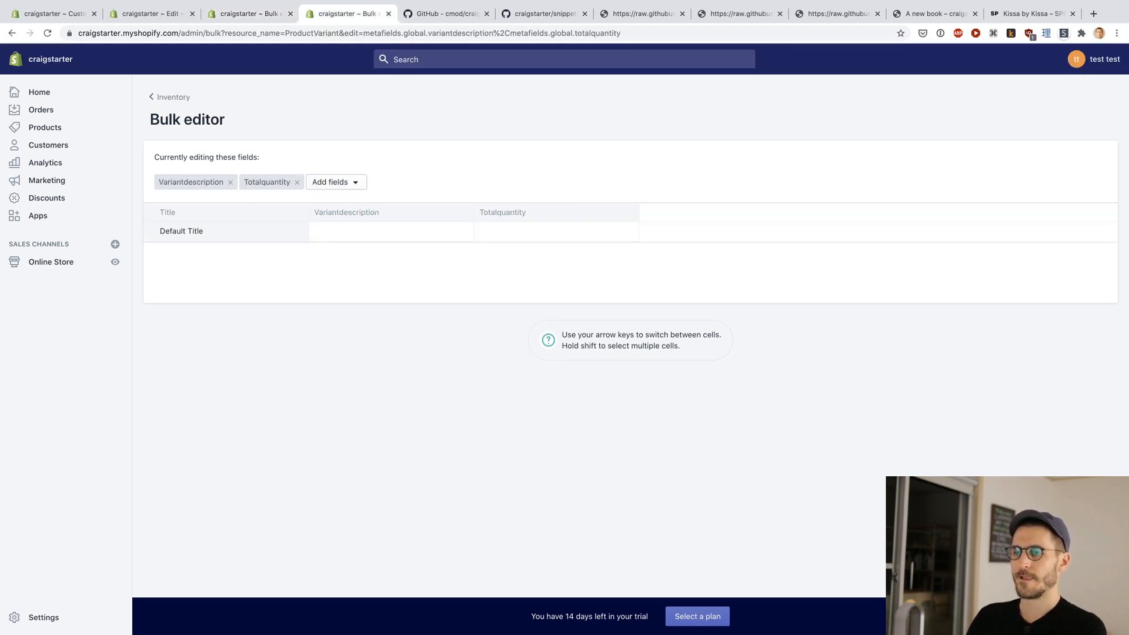
{"action": "key", "text": "ctrl+Tab"}
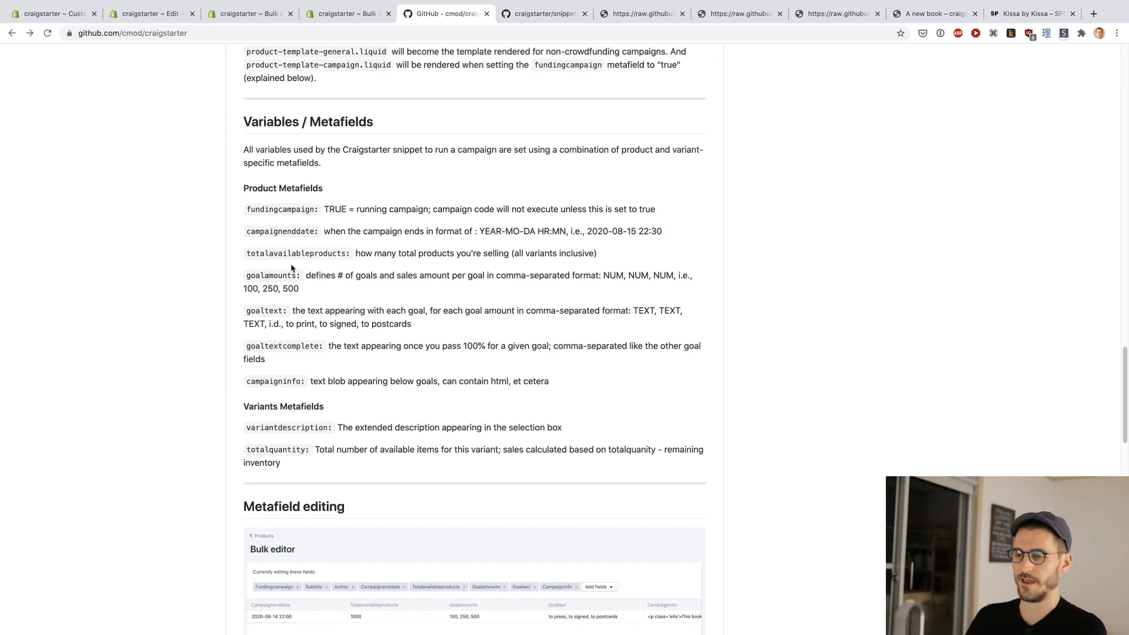
{"action": "scroll", "coordinate": [291, 267], "scroll_direction": "down", "scroll_amount": 1}
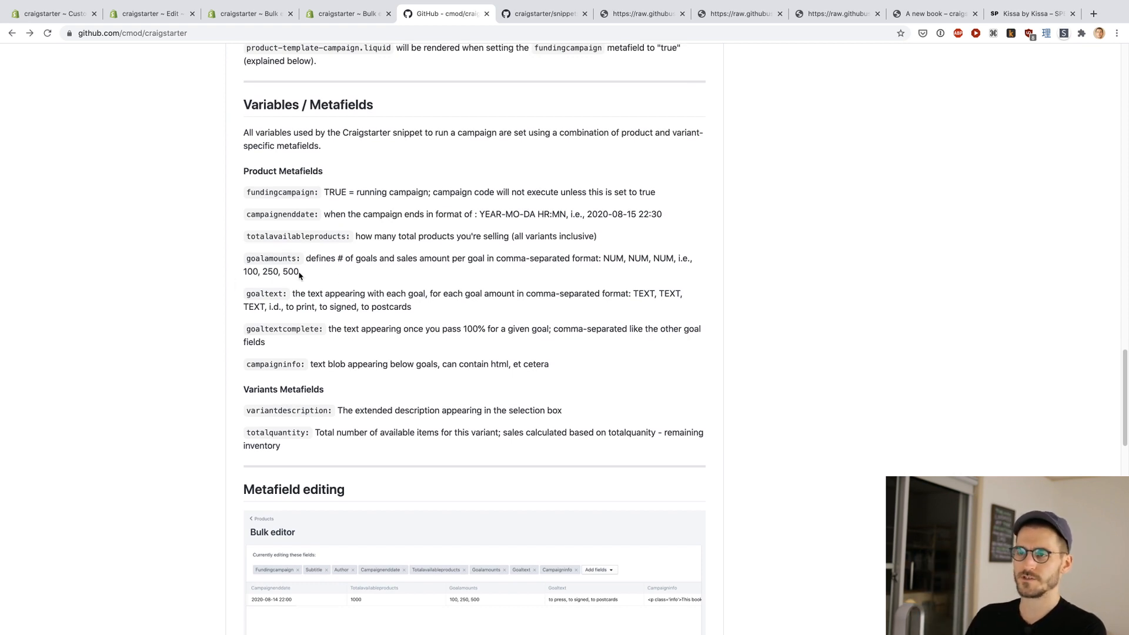
{"action": "key", "text": "super+3"}
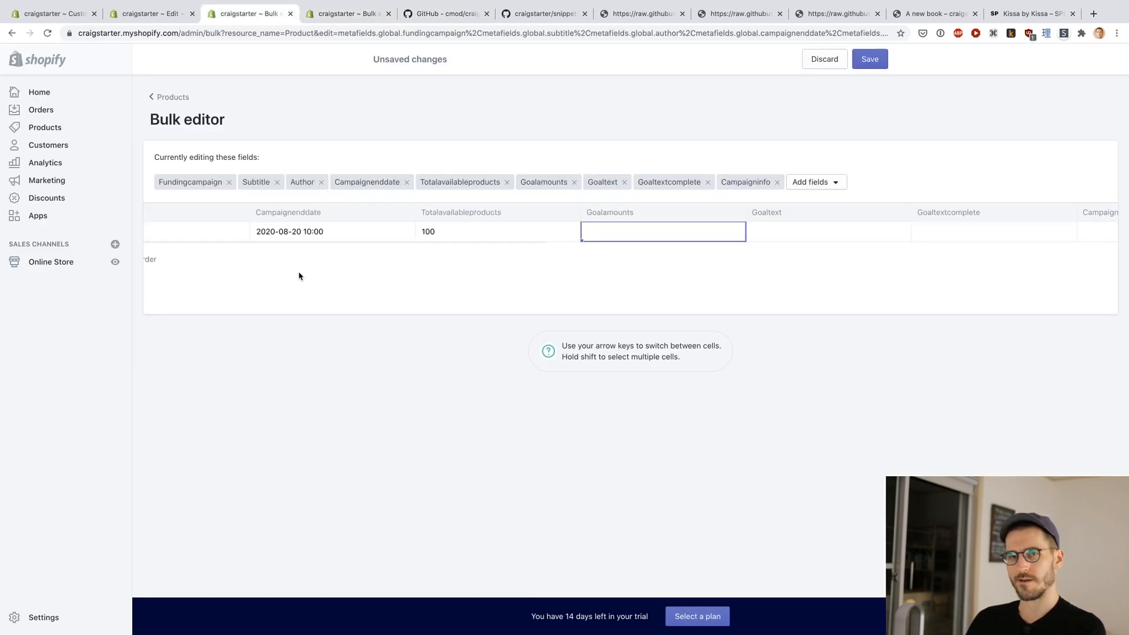
{"action": "type", "text": "10, "}
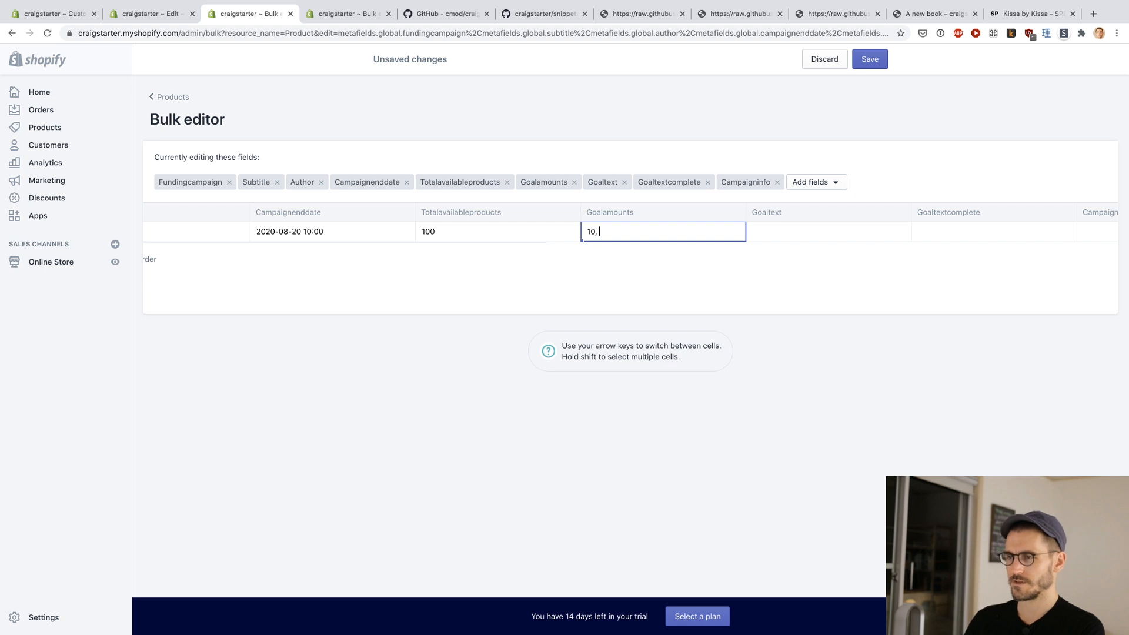
{"action": "type", "text": "50, "}
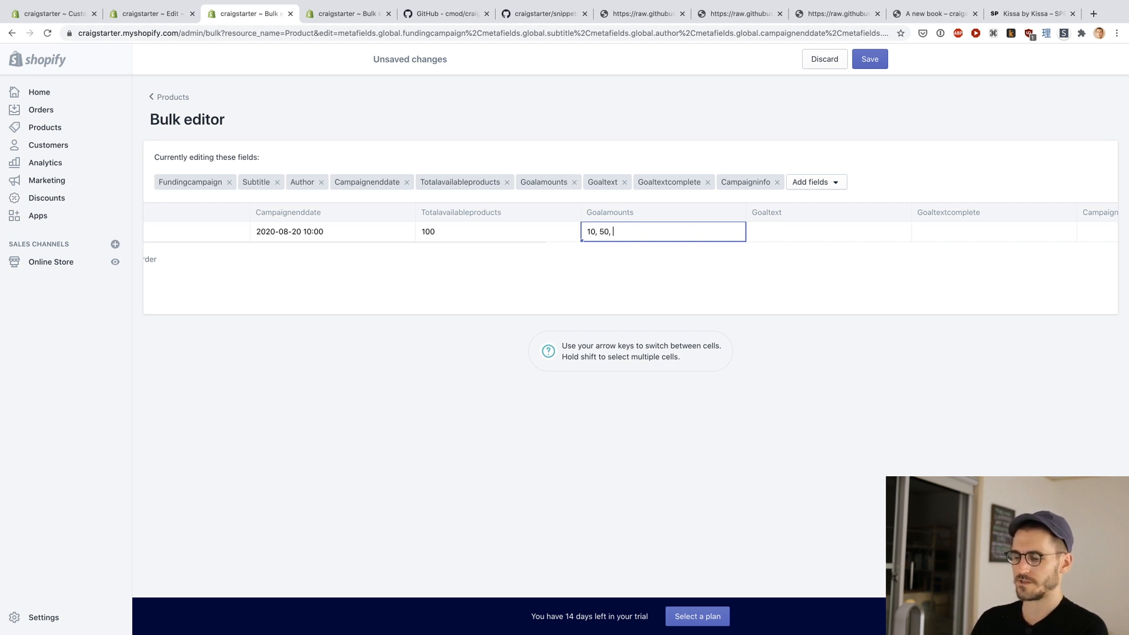
{"action": "type", "text": "90"}
{"action": "key", "text": "Tab"}
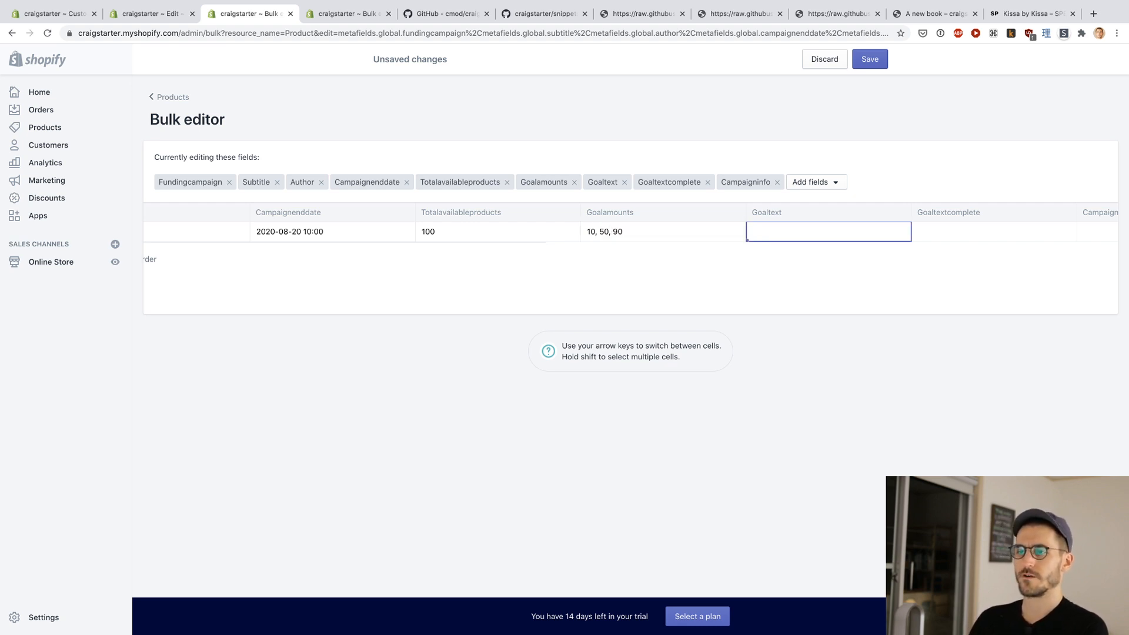
Step: Look up how goaltext has to be written under Product Metafields in the Craigstarter README on GitHub
{"action": "key", "text": "ctrl+Tab"}
{"action": "key", "text": "ctrl+Tab"}
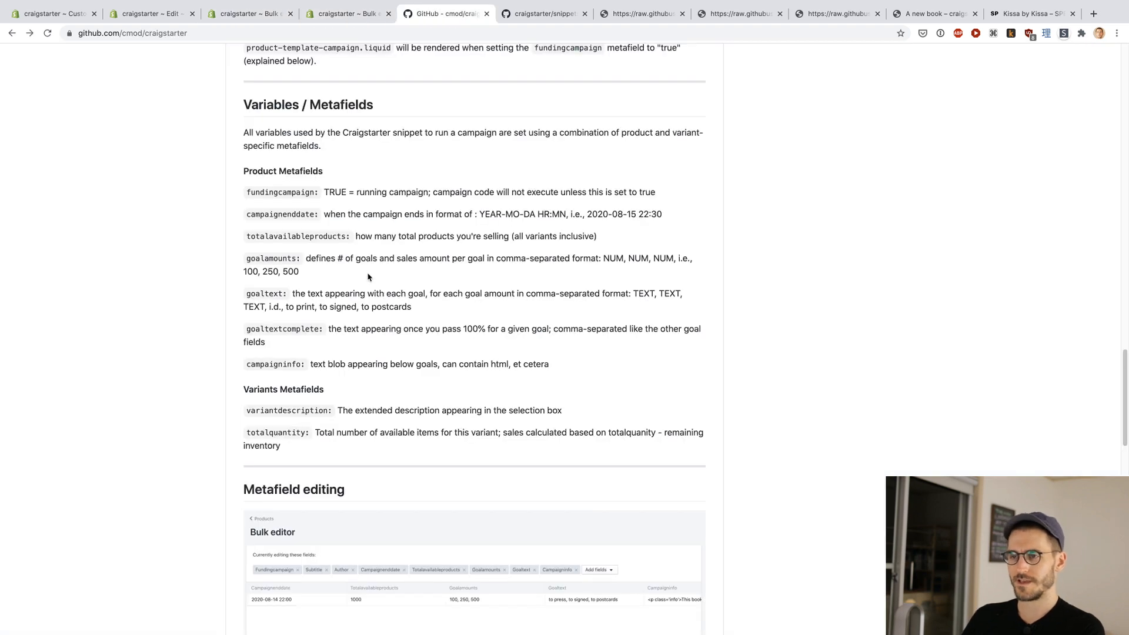
{"action": "scroll", "coordinate": [320, 267], "scroll_direction": "down", "scroll_amount": 1}
{"action": "left_click_drag", "start_coordinate": [292, 261], "coordinate": [603, 260]}
{"action": "left_click", "coordinate": [487, 277]}
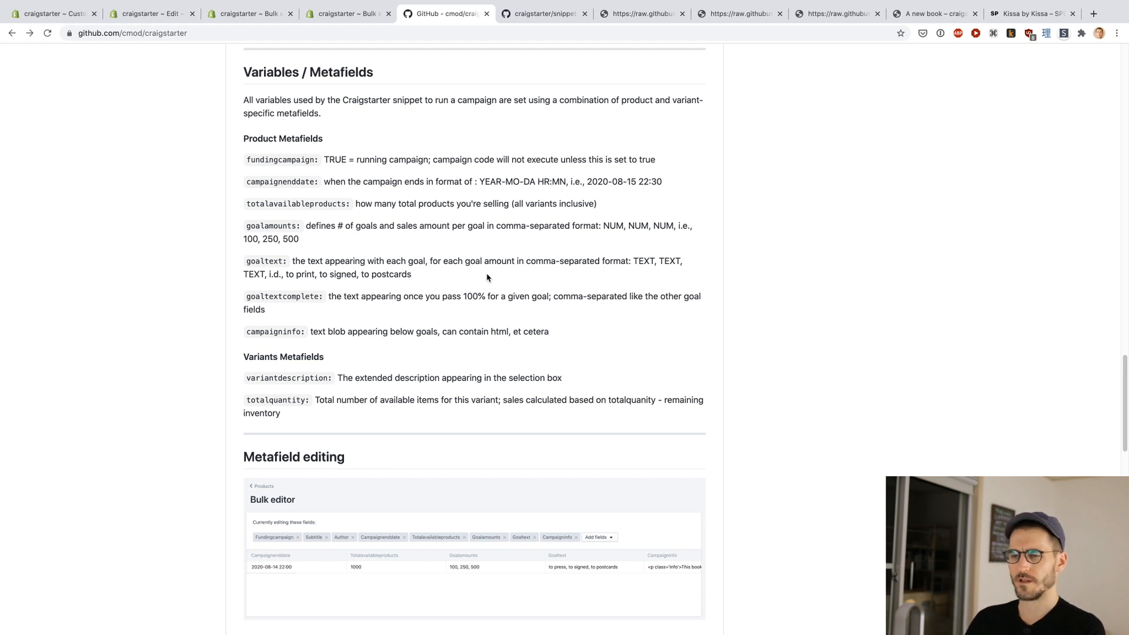
Step: Return to the product bulk editor and set the Goaltext metafield to "to print, to do a dance, to bungie jumping"
{"action": "key", "text": "ctrl+shift+Tab"}
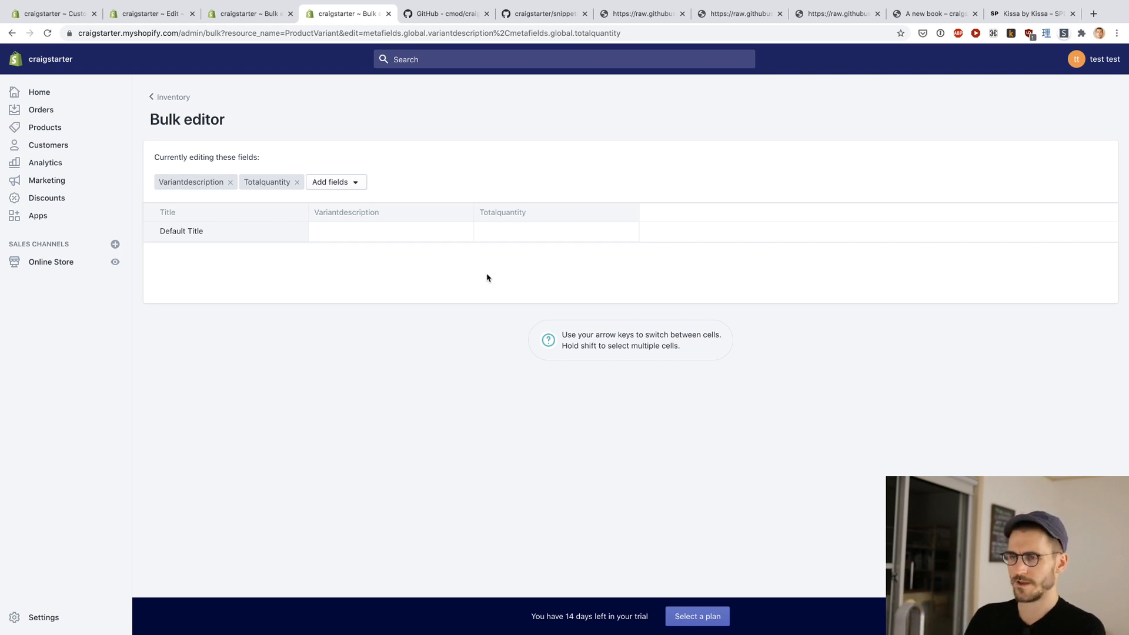
{"action": "key", "text": "ctrl+shift+Tab"}
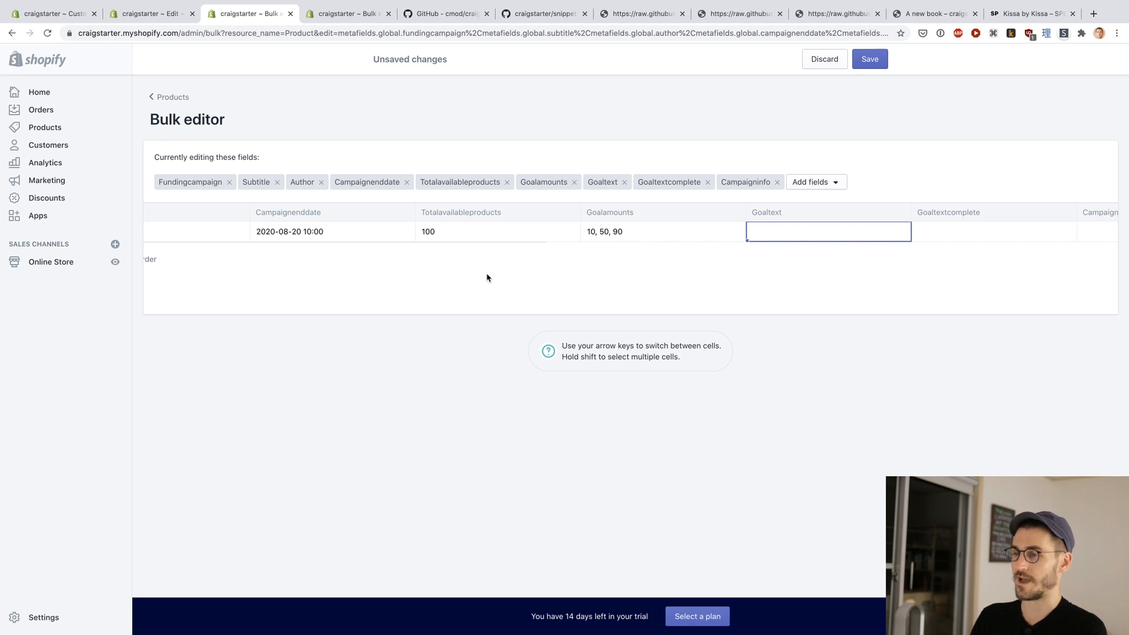
{"action": "left_click", "coordinate": [784, 237]}
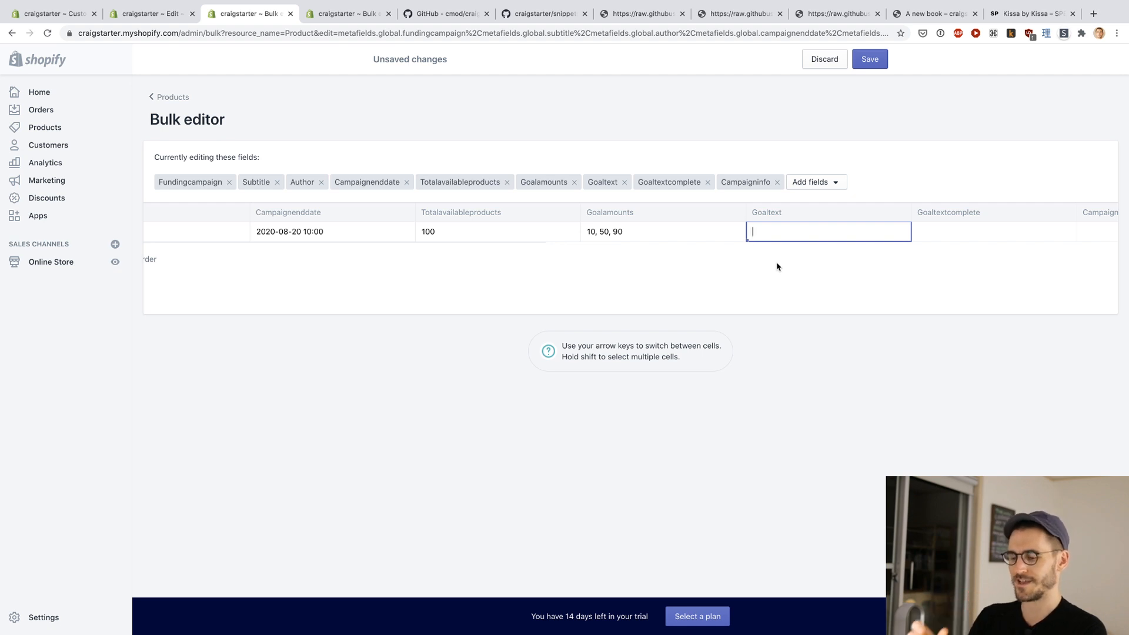
{"action": "type", "text": "to print"}
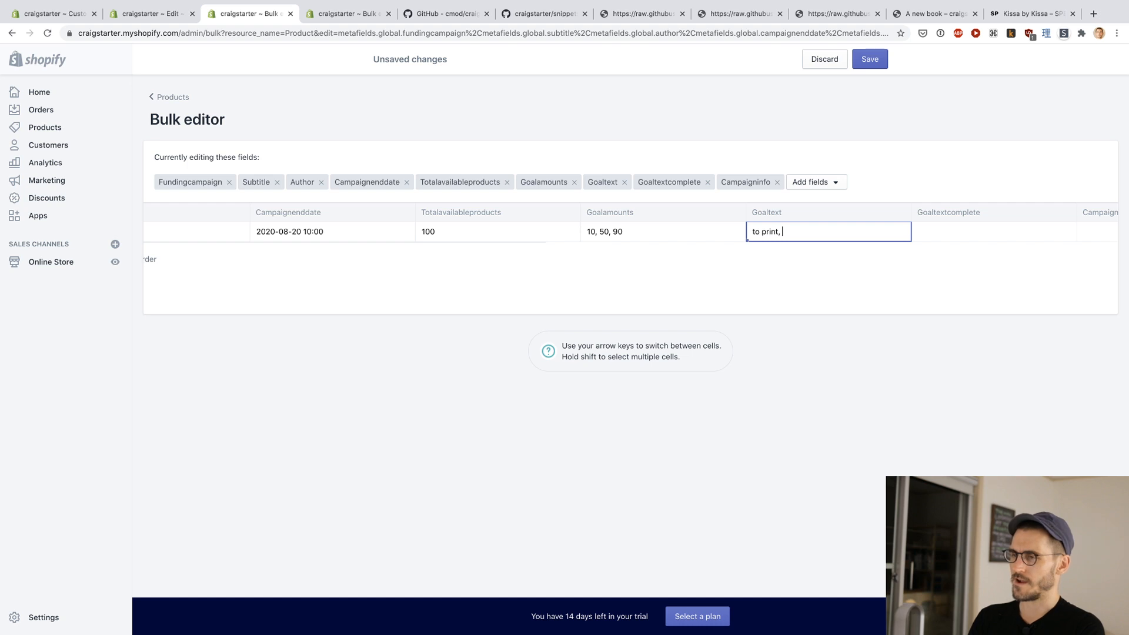
{"action": "type", "text": ","}
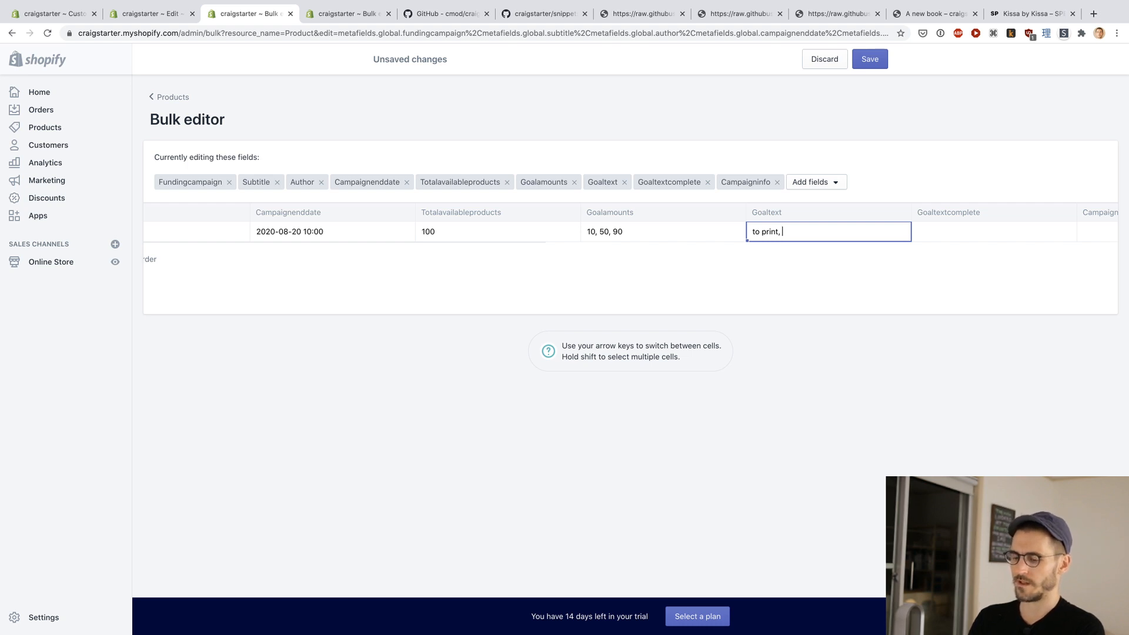
{"action": "type", "text": " d"}
{"action": "key", "text": "BackSpace"}
{"action": "type", "text": "to do a dance, "}
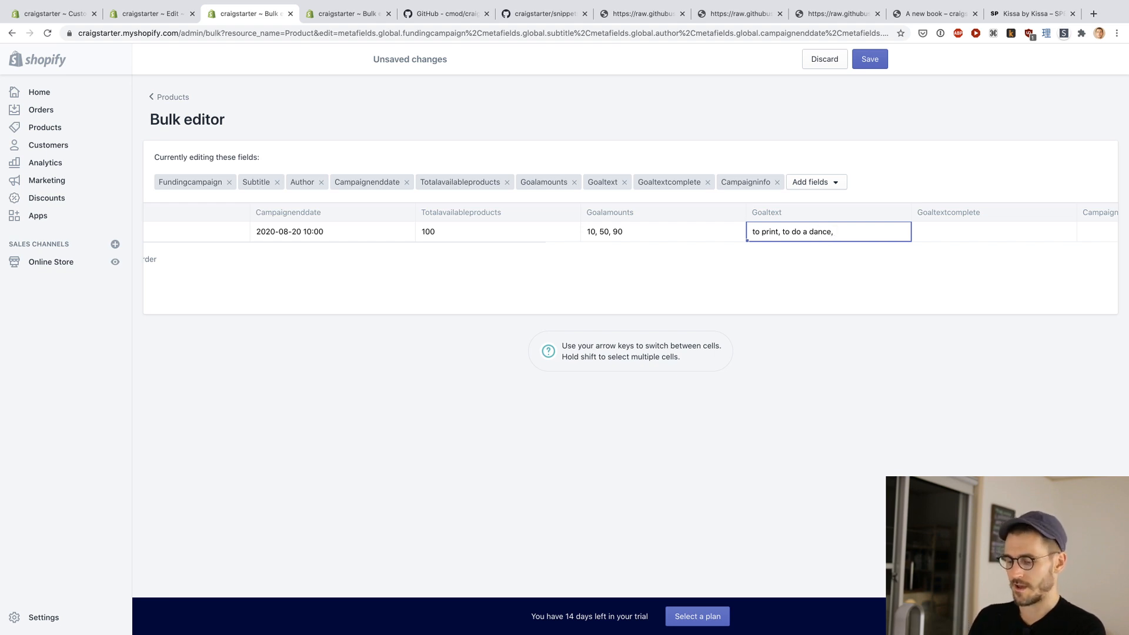
{"action": "type", "text": "to bu"}
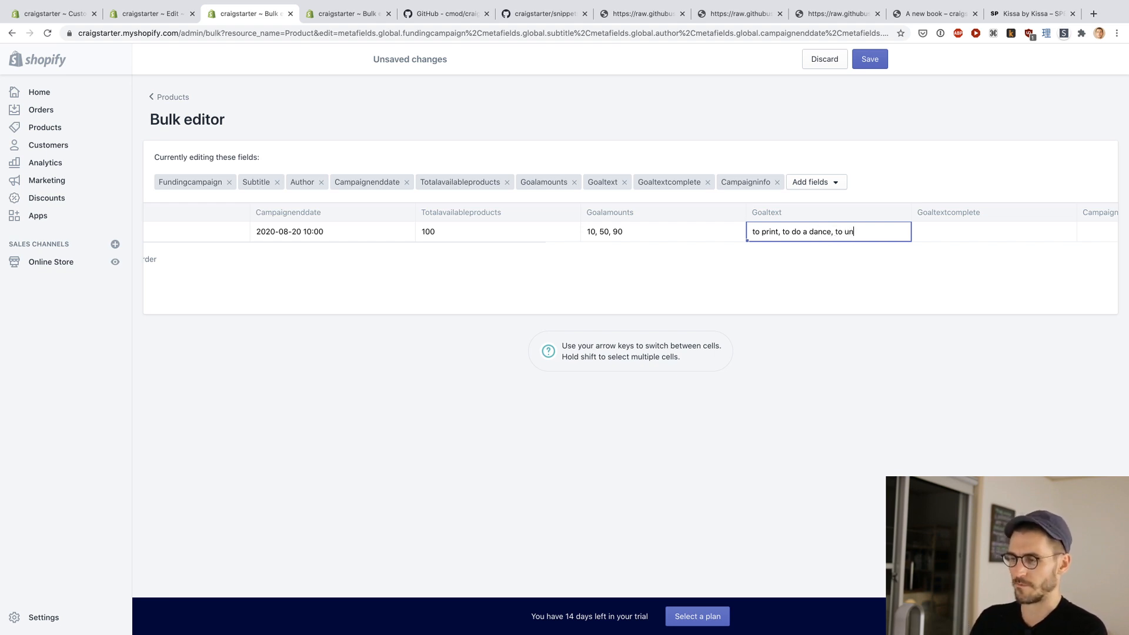
{"action": "key", "text": "BackSpace"}
{"action": "key", "text": "BackSpace"}
{"action": "type", "text": "bungie jumping"}
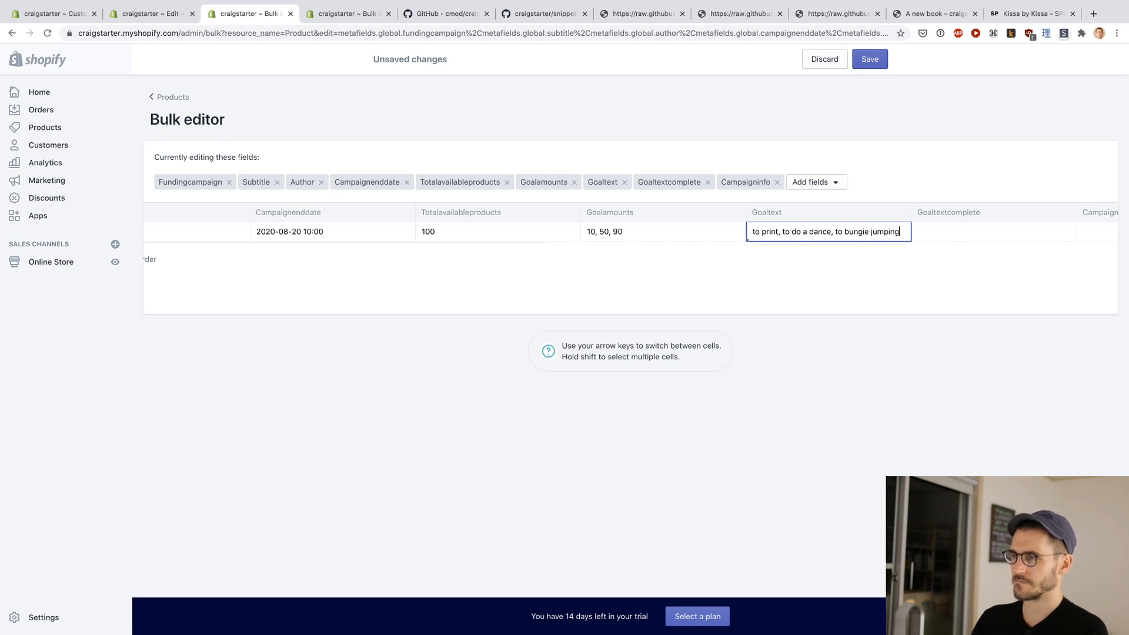
{"action": "key", "text": "Tab"}
Step: Check the goaltextcomplete description in the README and set Goaltextcomplete to "we're doing to print!, doing a dance!, jumping!"
{"action": "scroll", "coordinate": [767, 260], "scroll_direction": "right", "scroll_amount": 3}
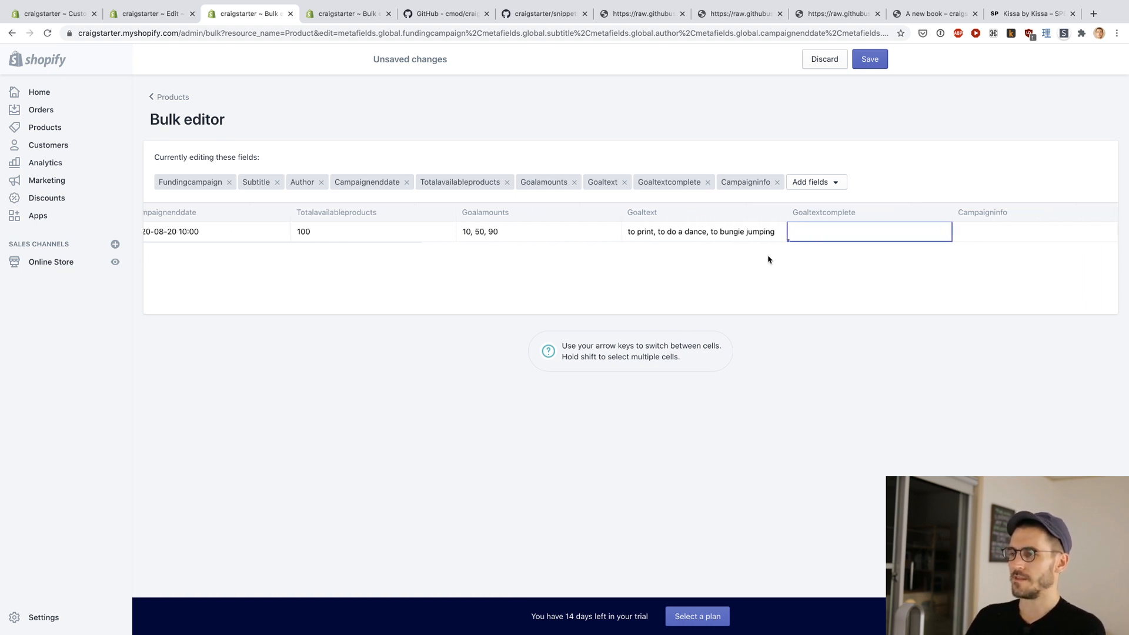
{"action": "key", "text": "ctrl+Tab"}
{"action": "key", "text": "ctrl+Tab"}
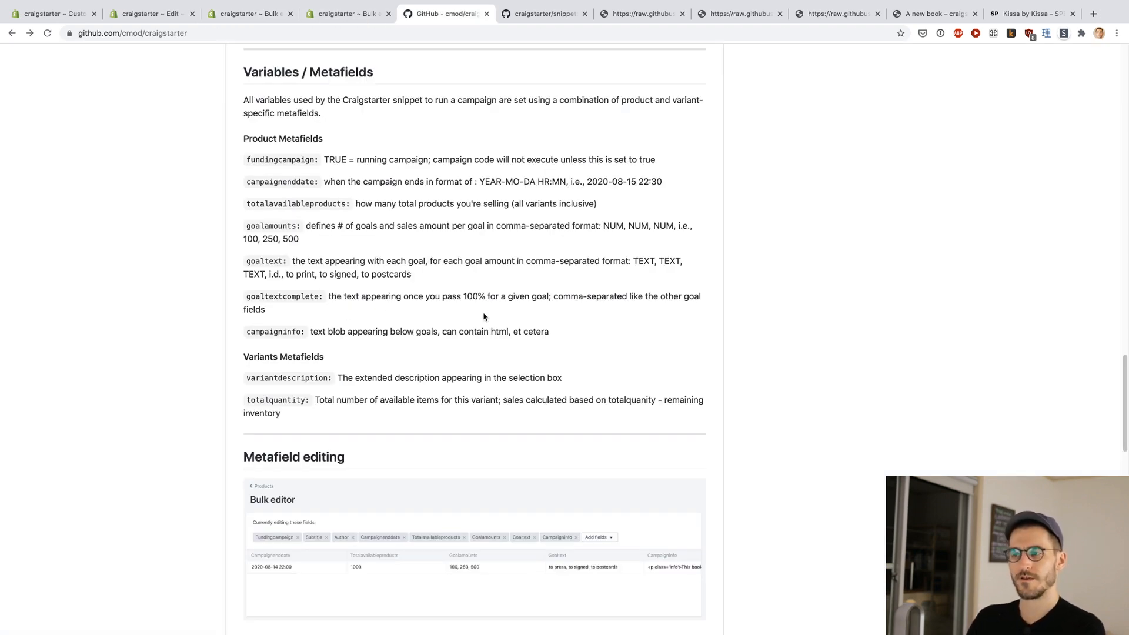
{"action": "key", "text": "ctrl+shift+Tab"}
{"action": "key", "text": "ctrl+shift+Tab"}
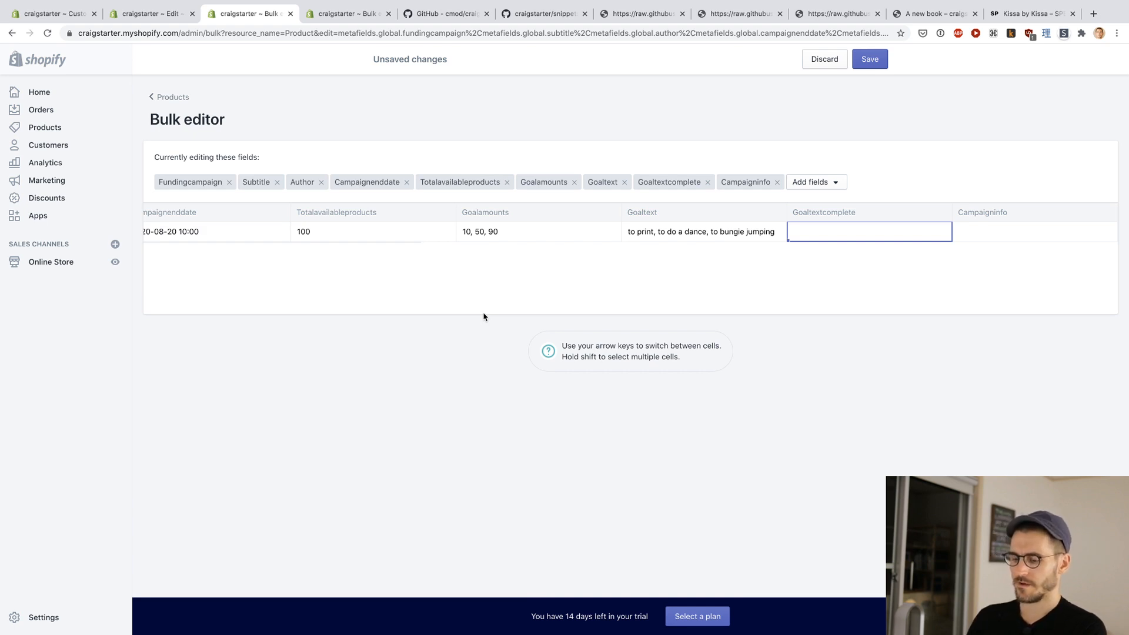
{"action": "type", "text": "we're doing to p"}
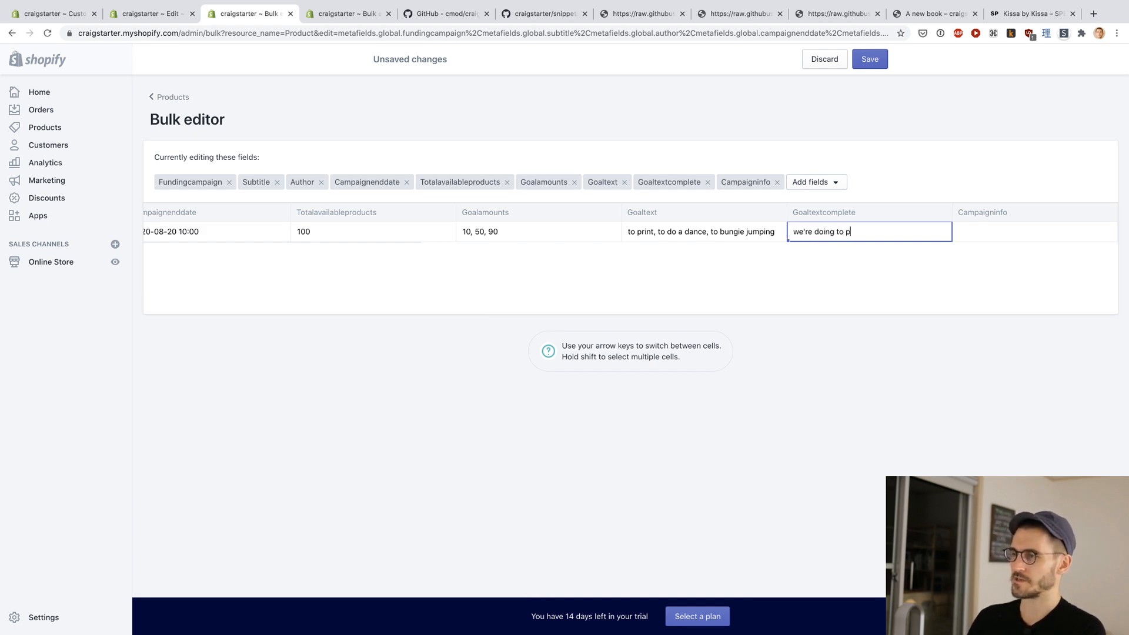
{"action": "type", "text": "rint!"}
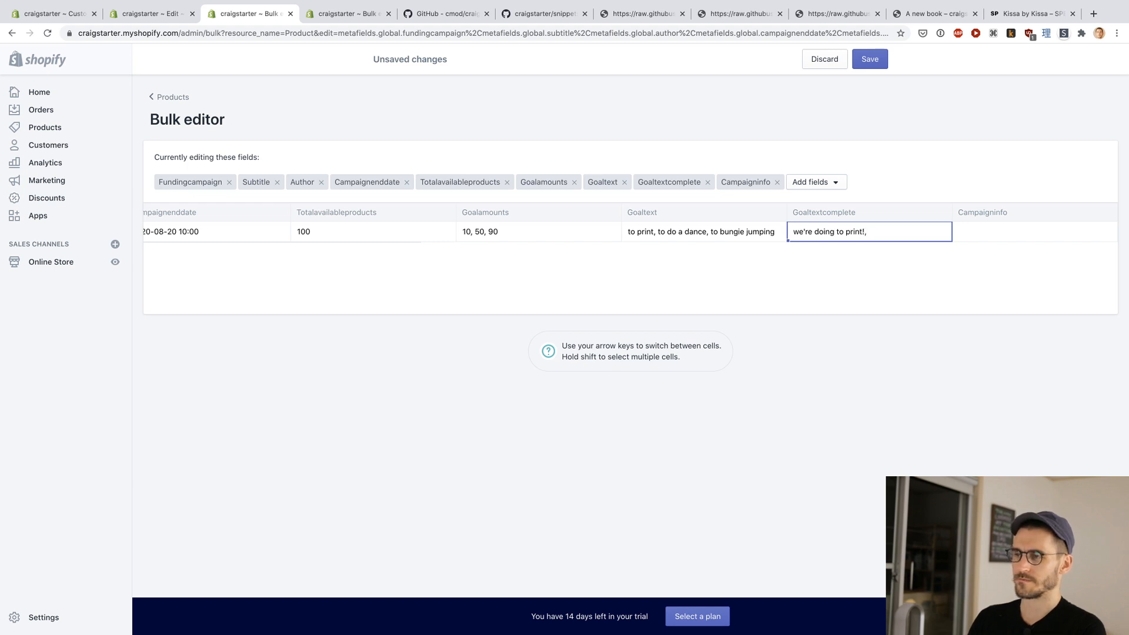
{"action": "type", "text": ", doing a dance!,"}
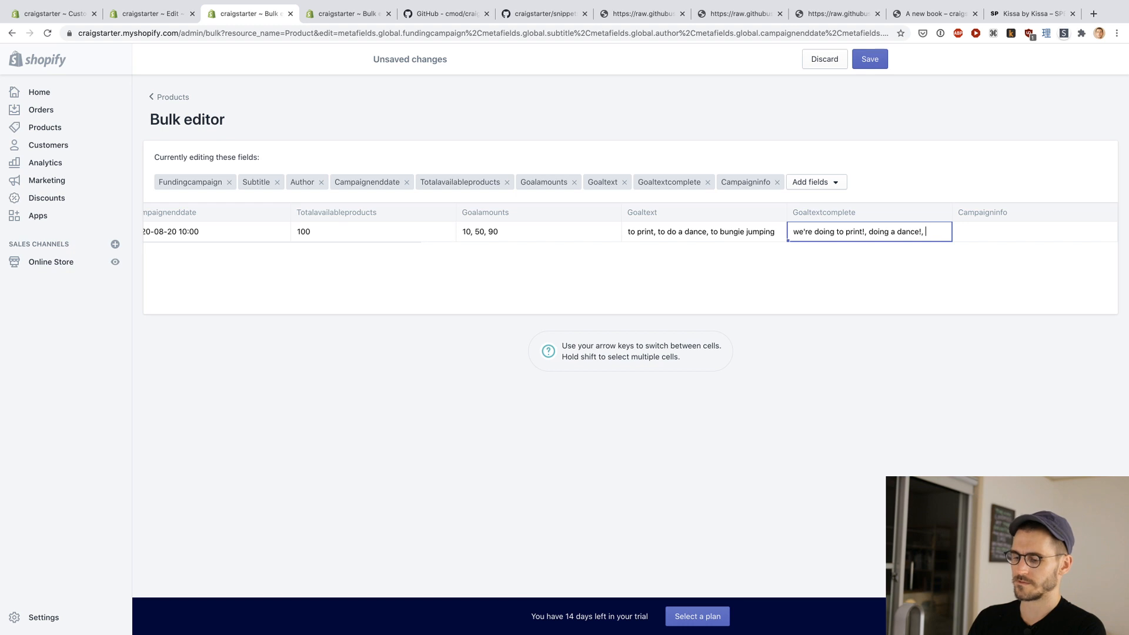
{"action": "type", "text": " jumping!"}
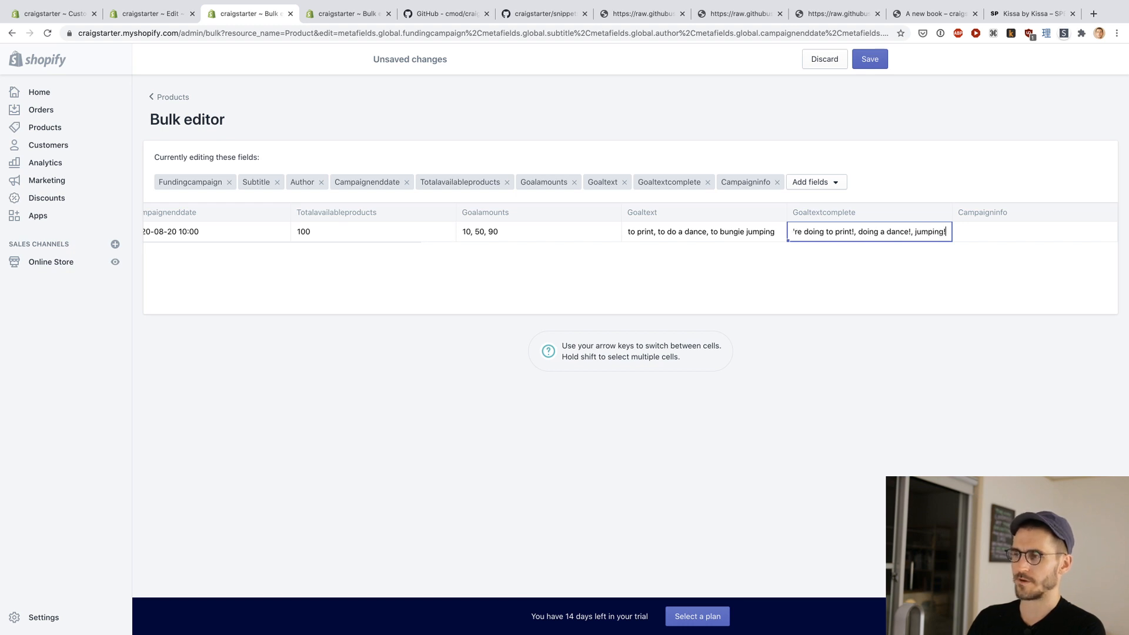
{"action": "key", "text": "Tab"}
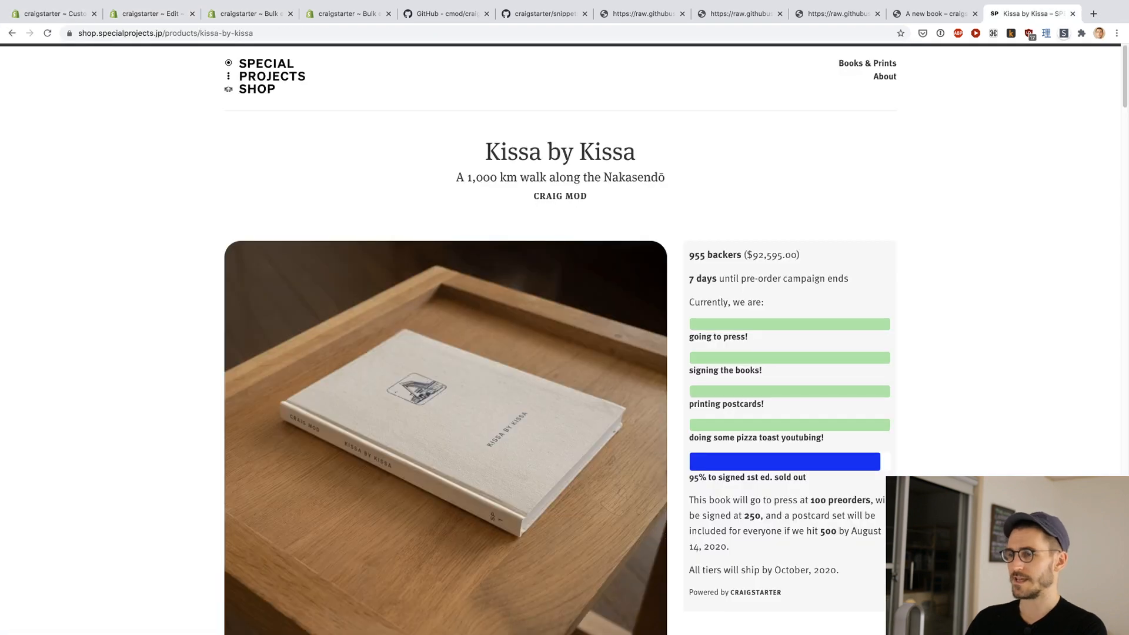
Step: Examine the campaign info text below the goal bars on the Kissa by Kissa product page
{"action": "scroll", "coordinate": [873, 385], "scroll_direction": "down", "scroll_amount": 3}
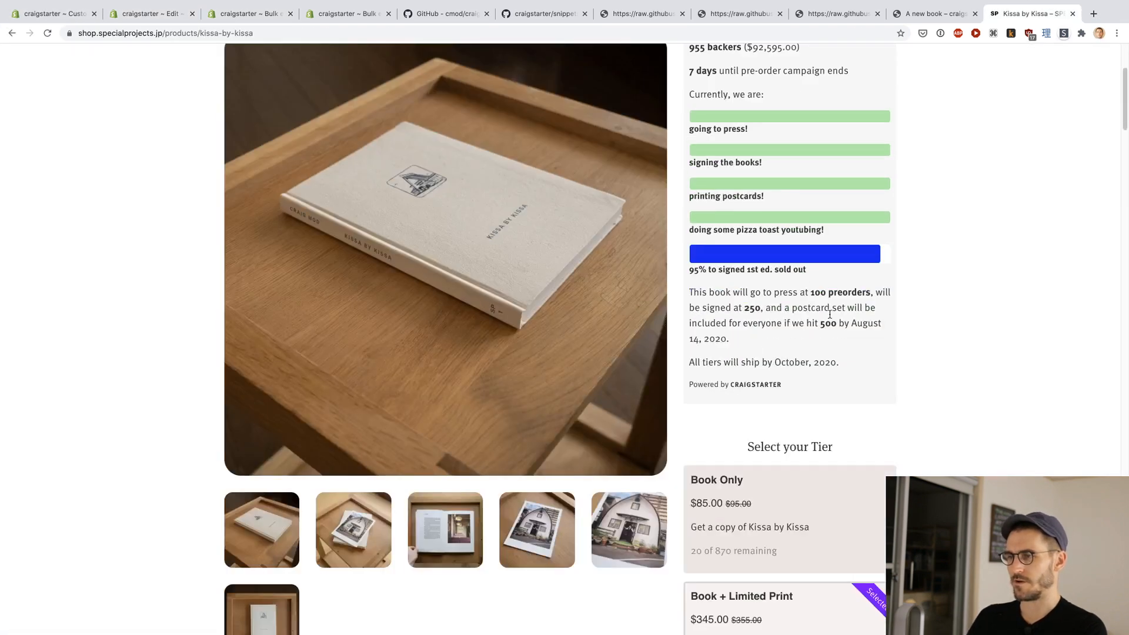
{"action": "scroll", "coordinate": [794, 333], "scroll_direction": "up", "scroll_amount": 1}
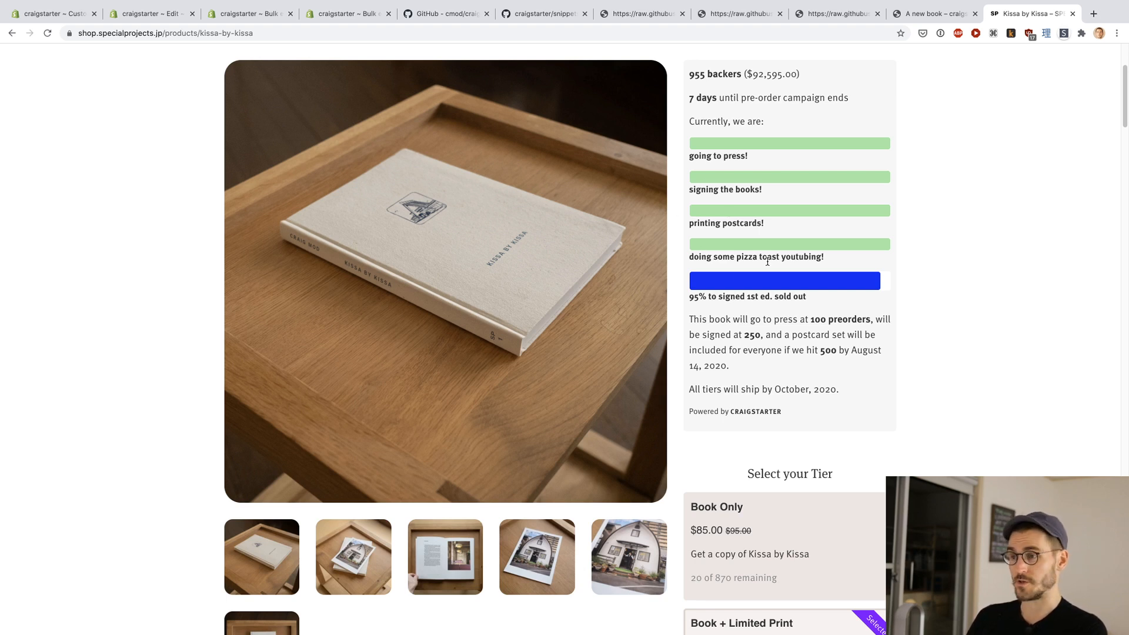
{"action": "scroll", "coordinate": [921, 339], "scroll_direction": "up", "scroll_amount": 1}
{"action": "scroll", "coordinate": [921, 339], "scroll_direction": "up", "scroll_amount": 1}
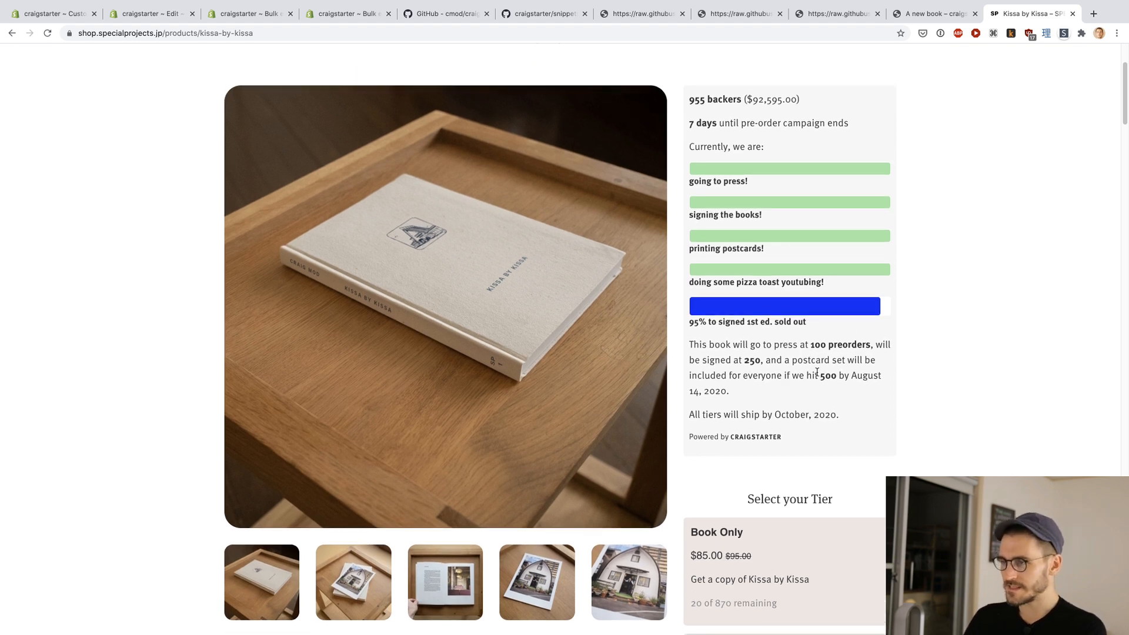
Step: Return to the product bulk editor and begin the Campaigninfo metafield with "Running a campaign to fund my new book."
{"action": "key", "text": "ctrl+Tab"}
{"action": "key", "text": "ctrl+Tab"}
{"action": "key", "text": "ctrl+Tab"}
{"action": "key", "text": "ctrl+Tab"}
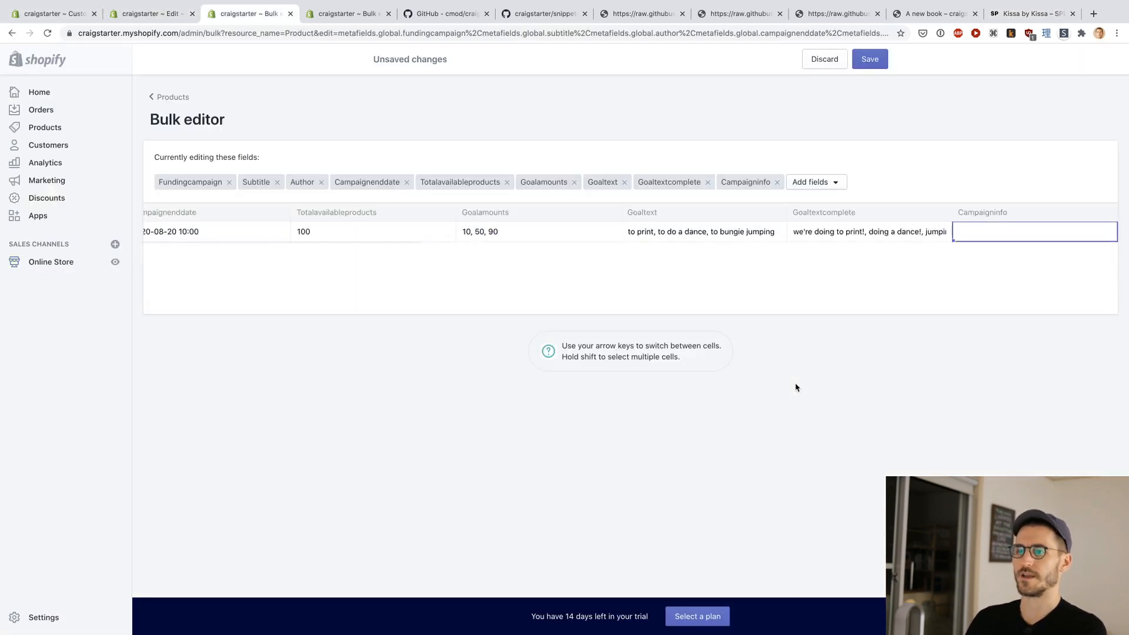
{"action": "key", "text": "ctrl+shift+Tab"}
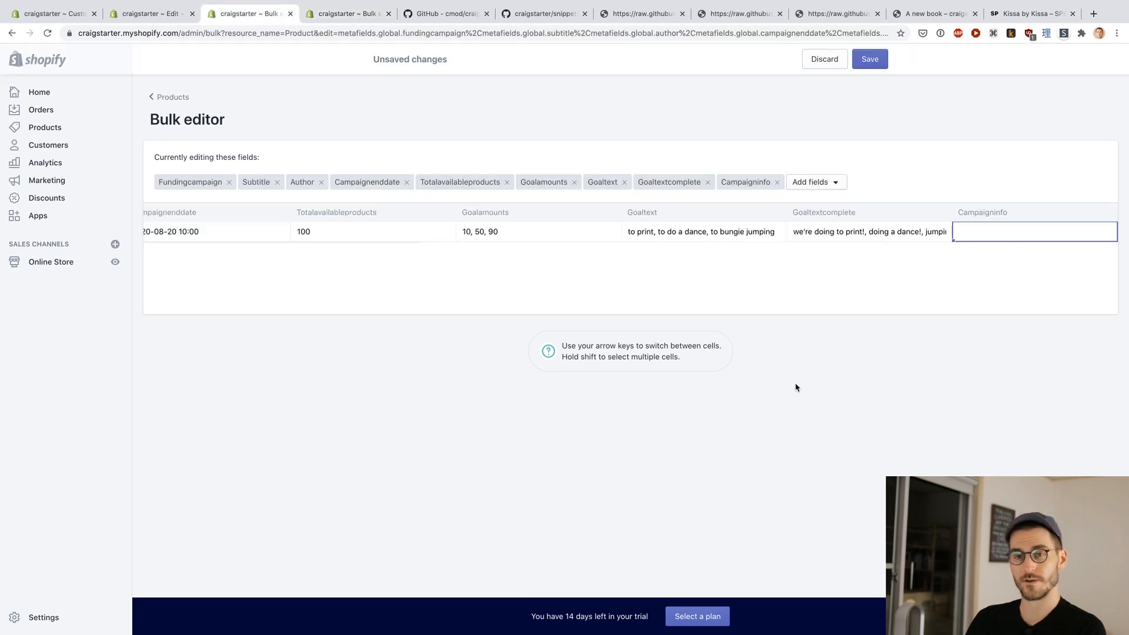
{"action": "type", "text": "Run"}
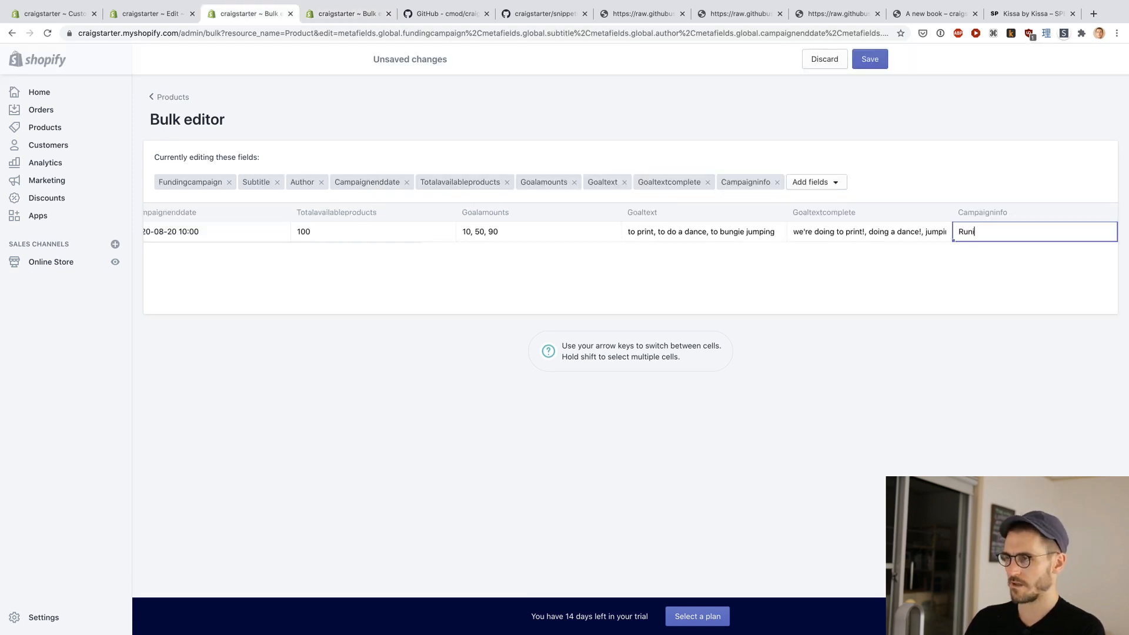
{"action": "type", "text": "ning a campaign to f"}
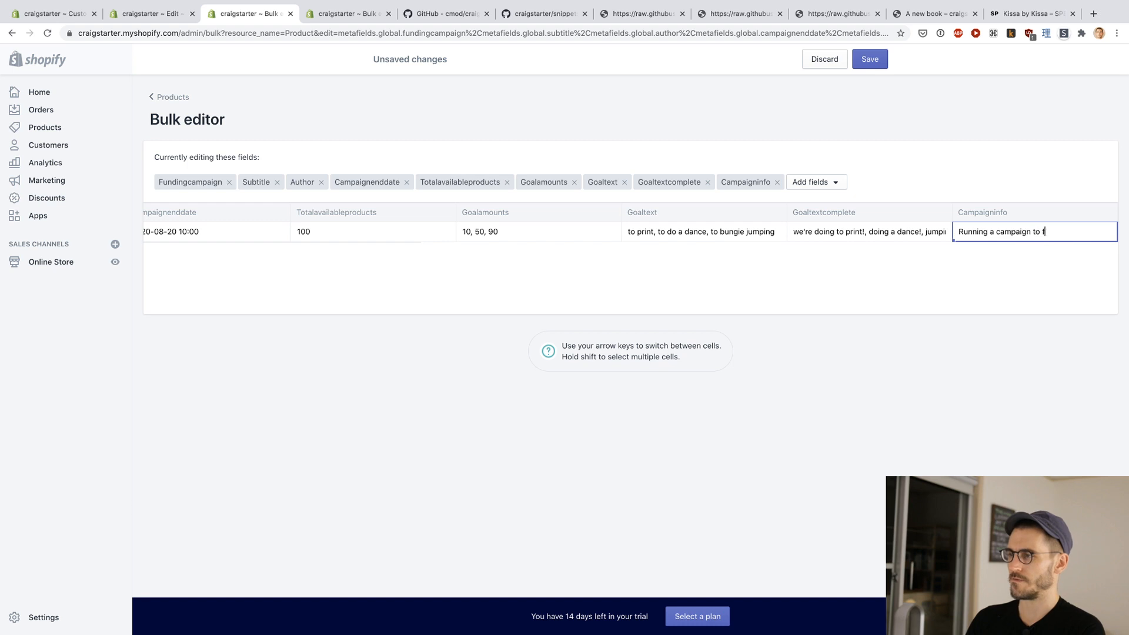
{"action": "type", "text": "und my new book."}
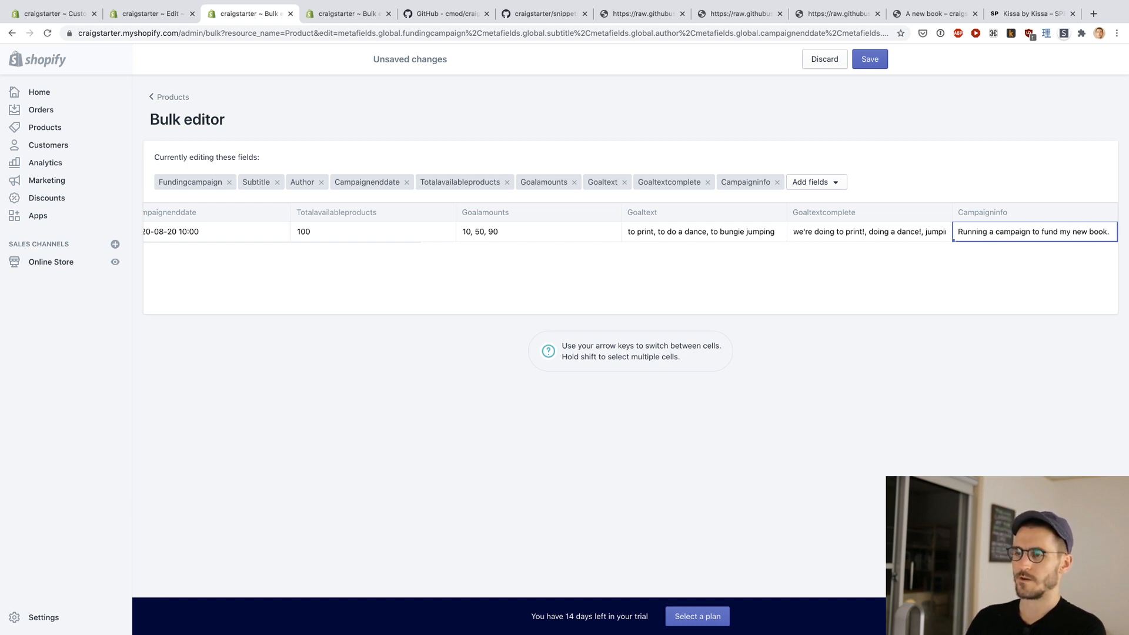
{"action": "type", "text": " 10 sale"}
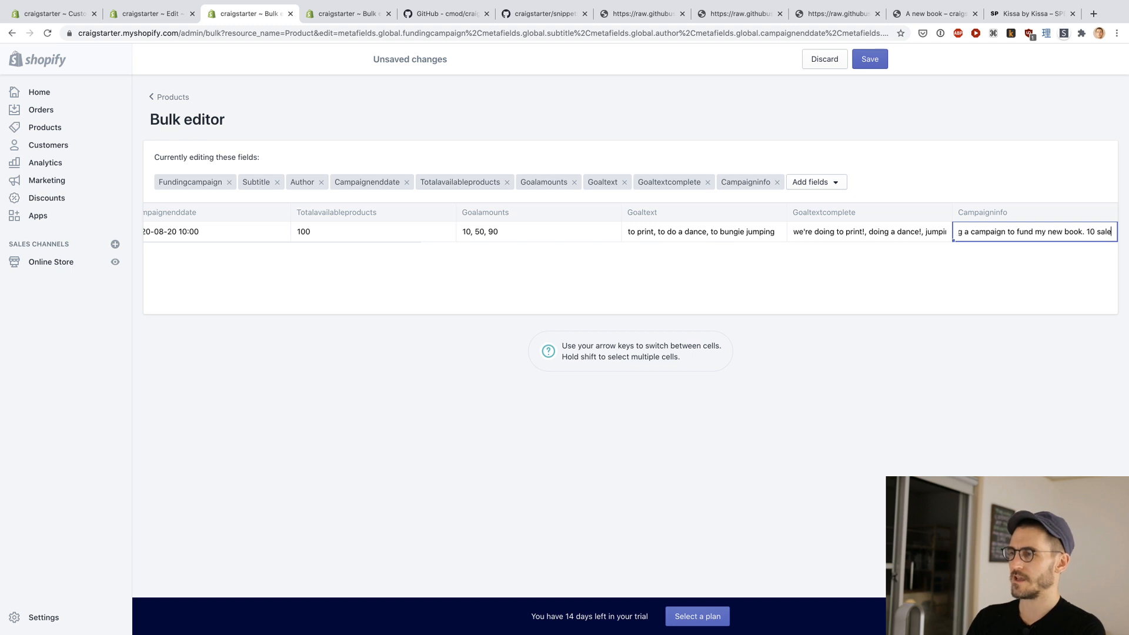
{"action": "type", "text": "s and we'l"}
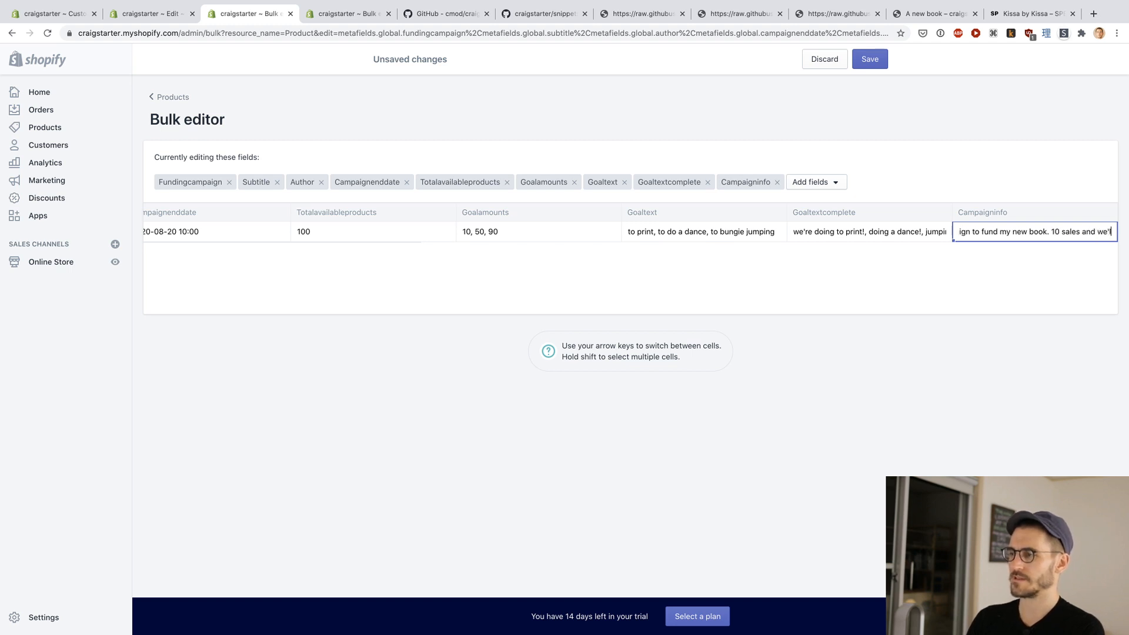
{"action": "type", "text": "l print, 50 and we"}
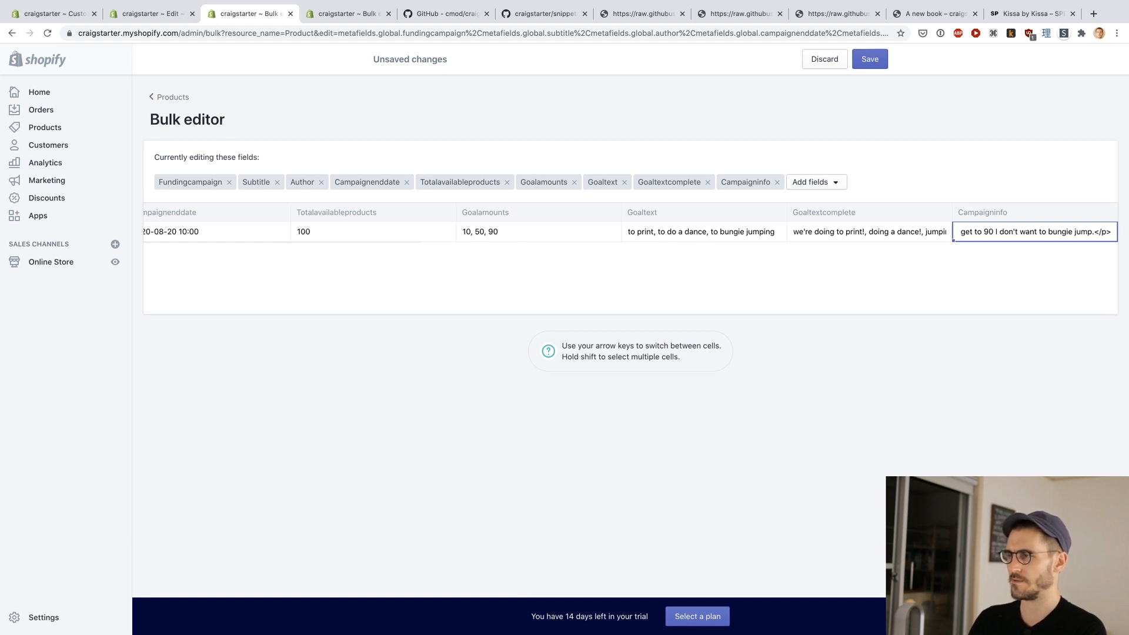
Step: Append a second HTML paragraph, "<p>Or do I?</p>", to the end of the Campaigninfo text
{"action": "type", "text": "<p>O"}
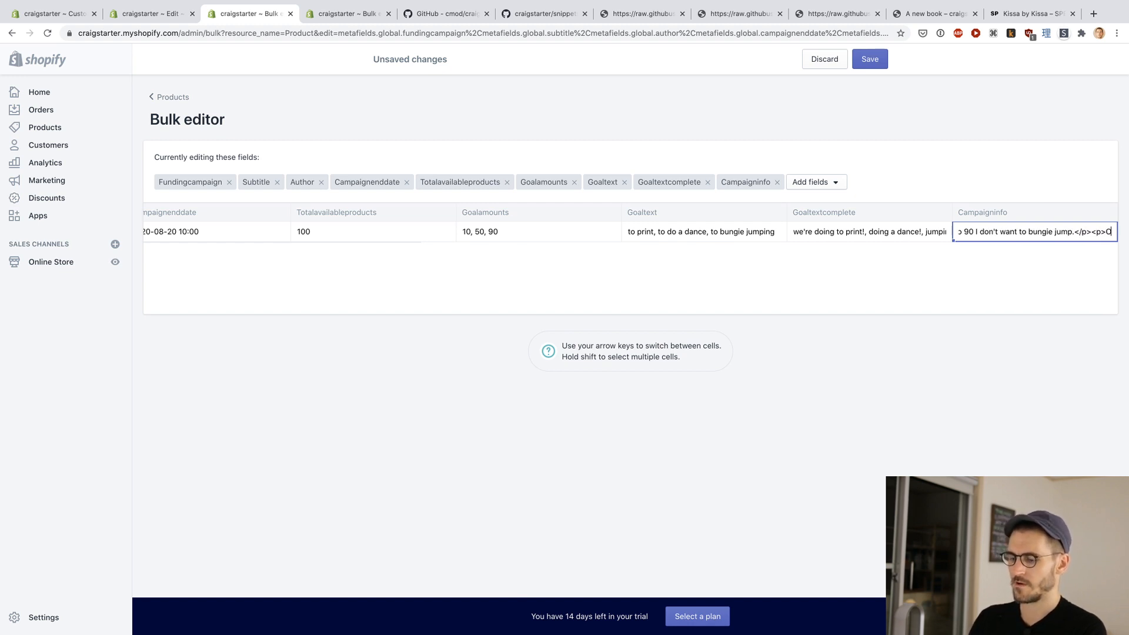
{"action": "type", "text": "r do I?</"}
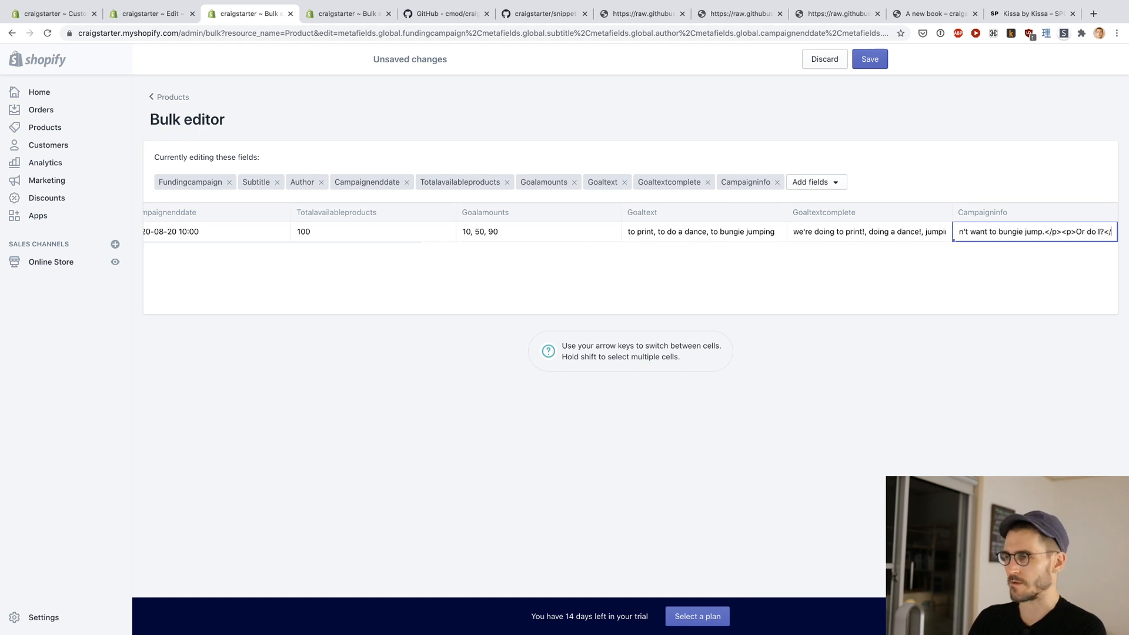
{"action": "type", "text": "p>"}
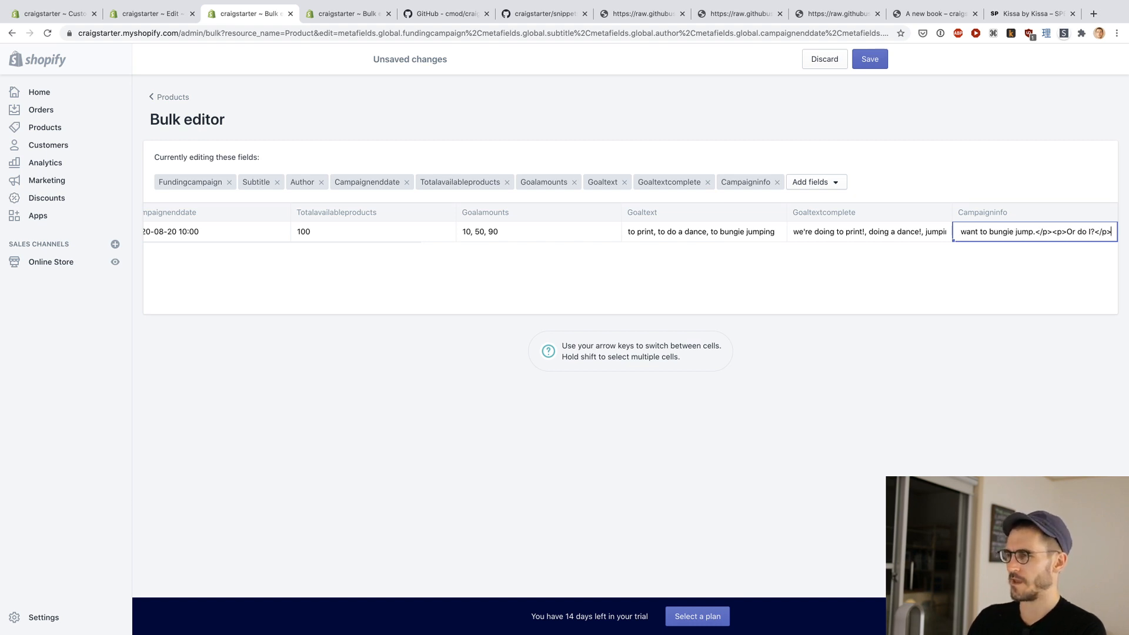
Step: Wrap the word "do" in the last Campaigninfo paragraph in <em> tags and save the product's metafields
{"action": "key", "text": "alt+shift+Right"}
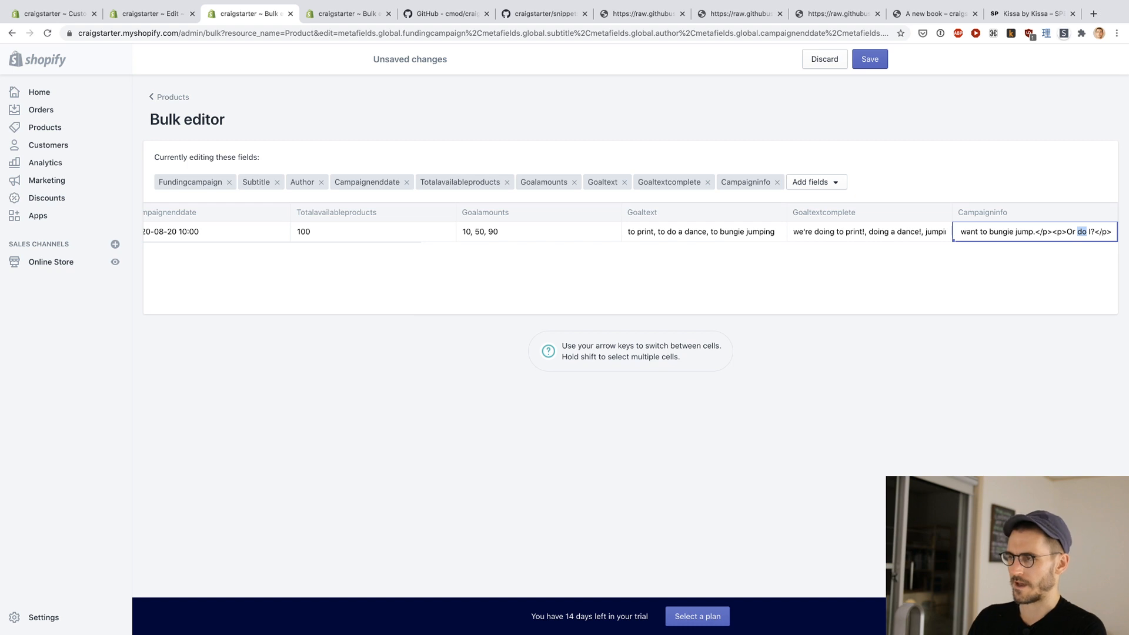
{"action": "key", "text": "Left"}
{"action": "type", "text": "<em<>"}
{"action": "key", "text": "alt+Right"}
{"action": "type", "text": "<"}
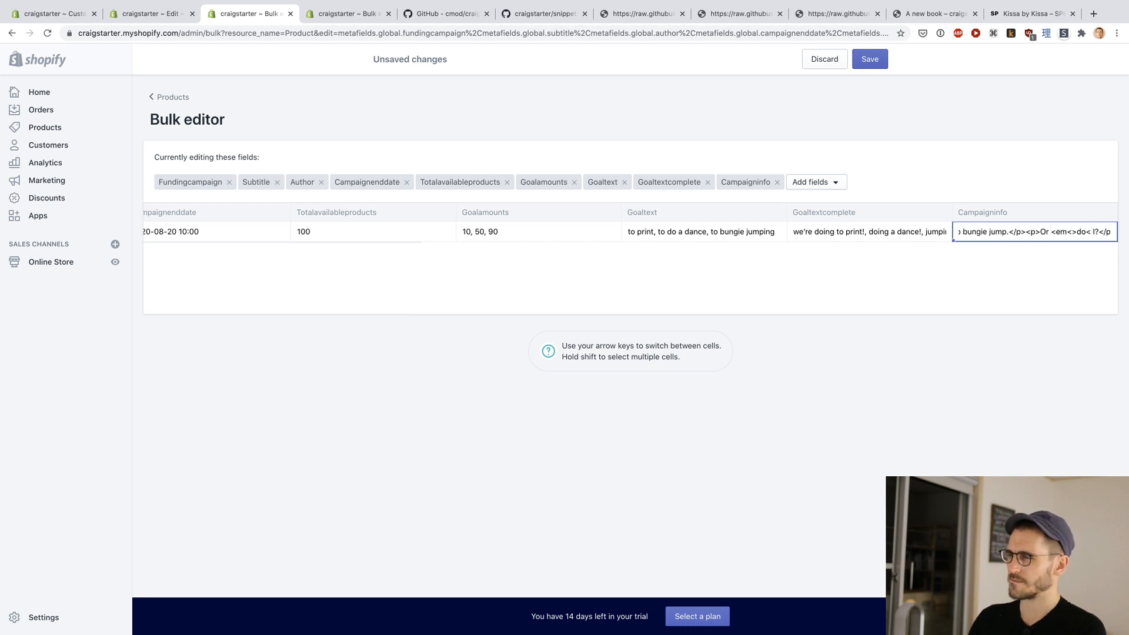
{"action": "key", "text": "BackSpace"}
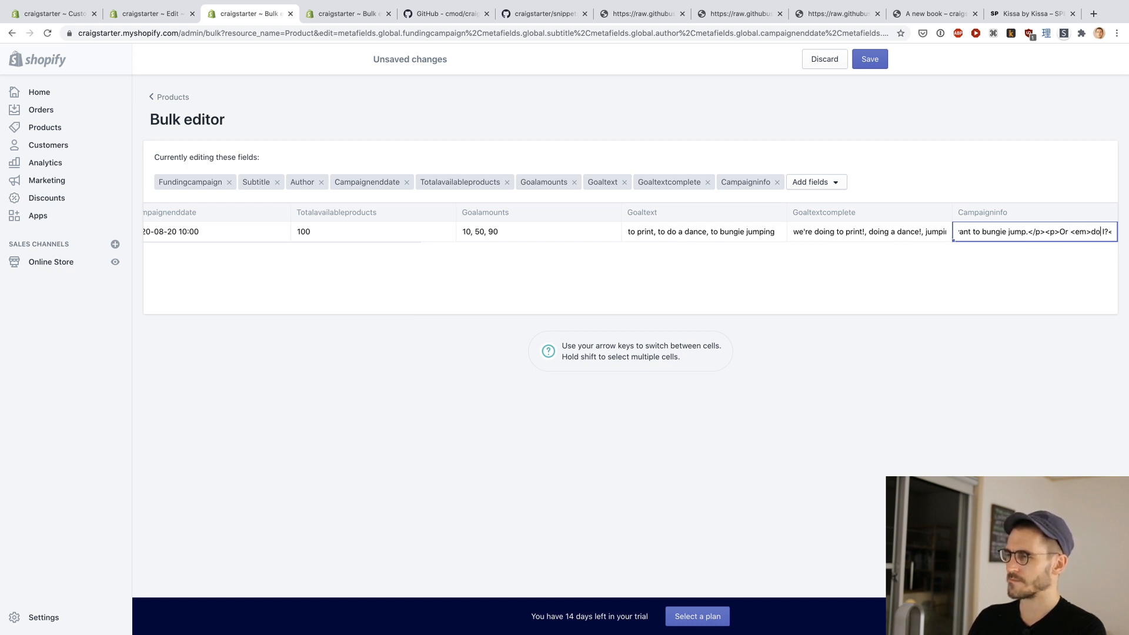
{"action": "type", "text": "</em>"}
{"action": "key", "text": "super+Right"}
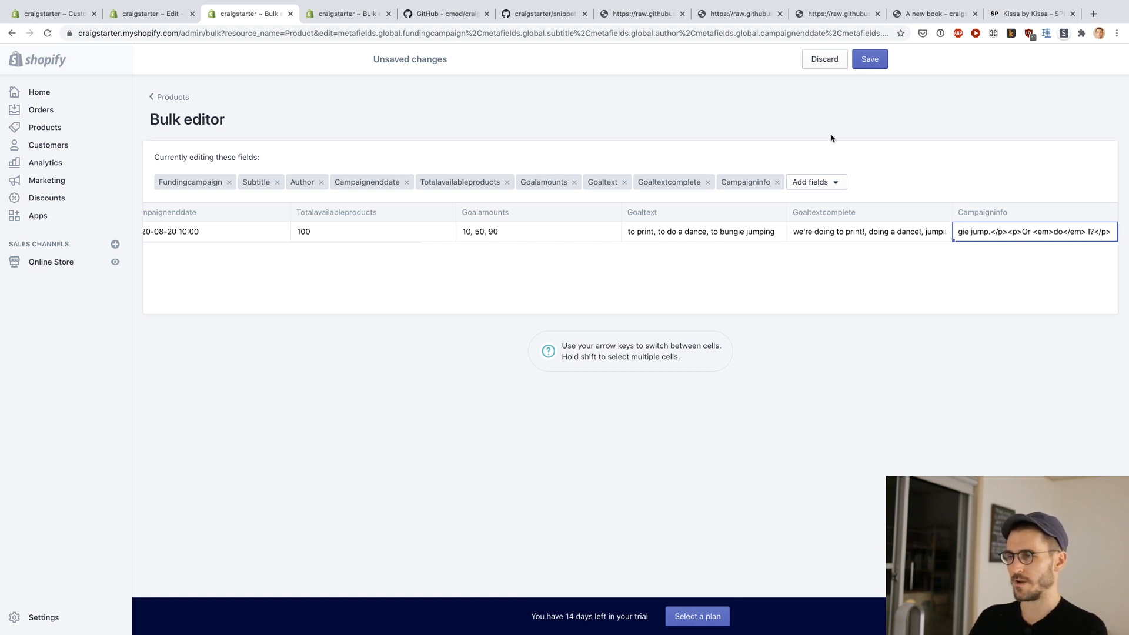
{"action": "left_click", "coordinate": [867, 61]}
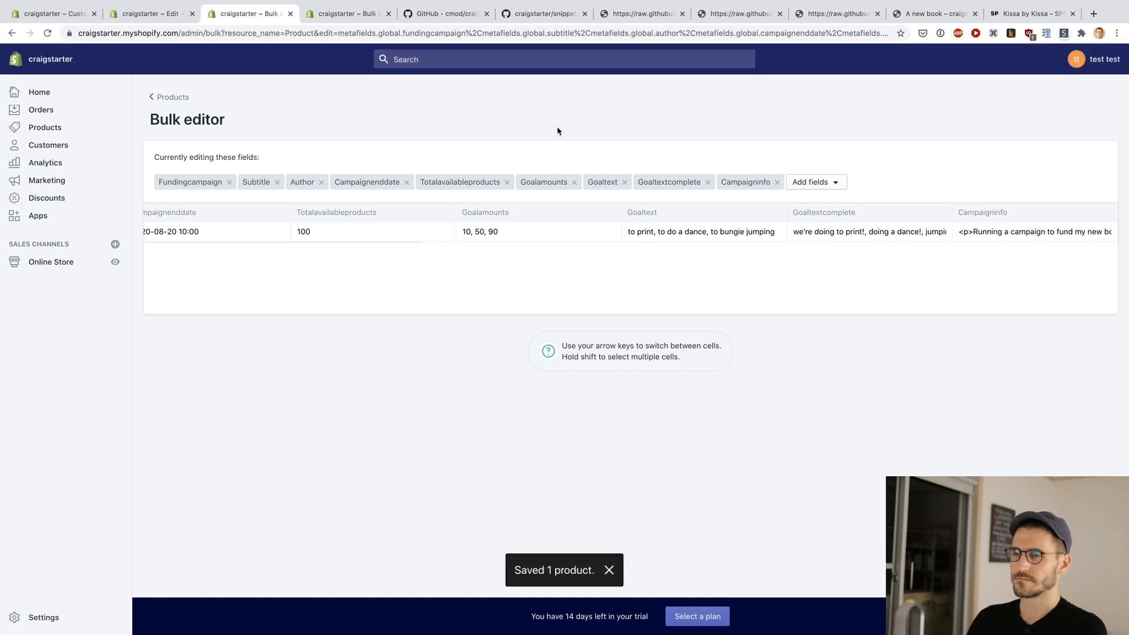
Step: Select the default variant's Variantdescription cell in the variant bulk editor and examine the tier descriptions on the Kissa by Kissa page
{"action": "key", "text": "ctrl+Tab"}
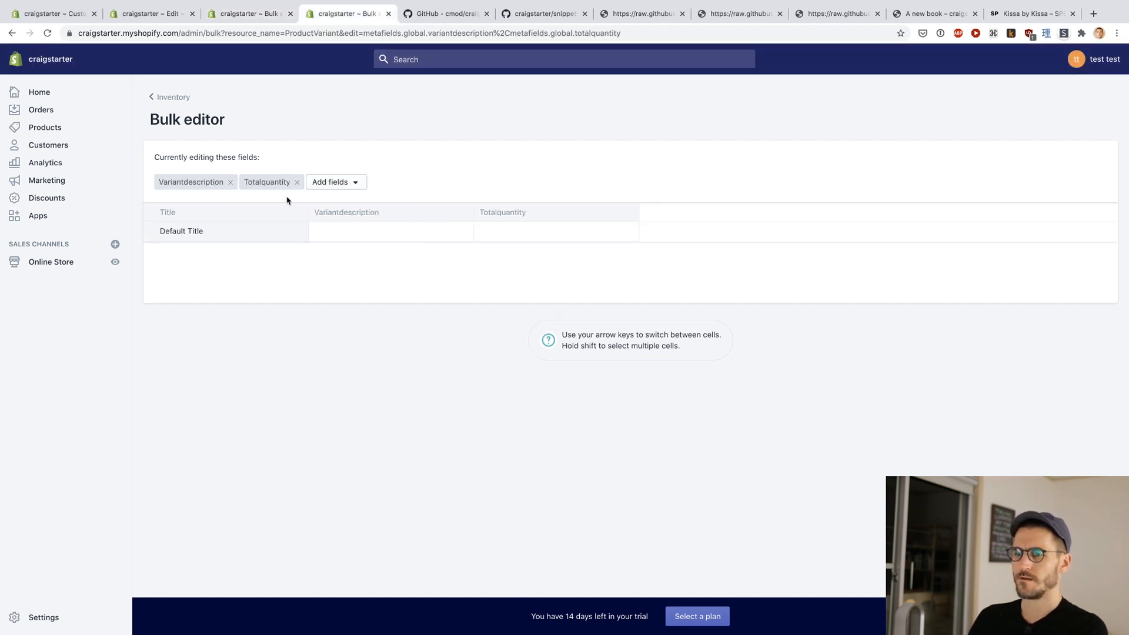
{"action": "left_click", "coordinate": [355, 235]}
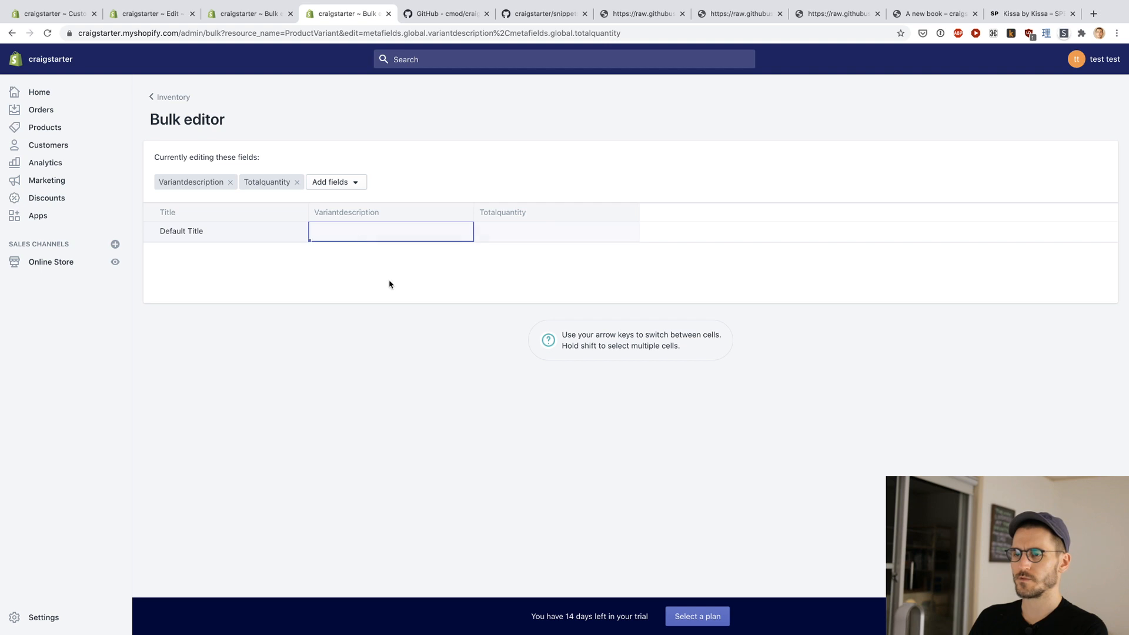
{"action": "left_click", "coordinate": [349, 227]}
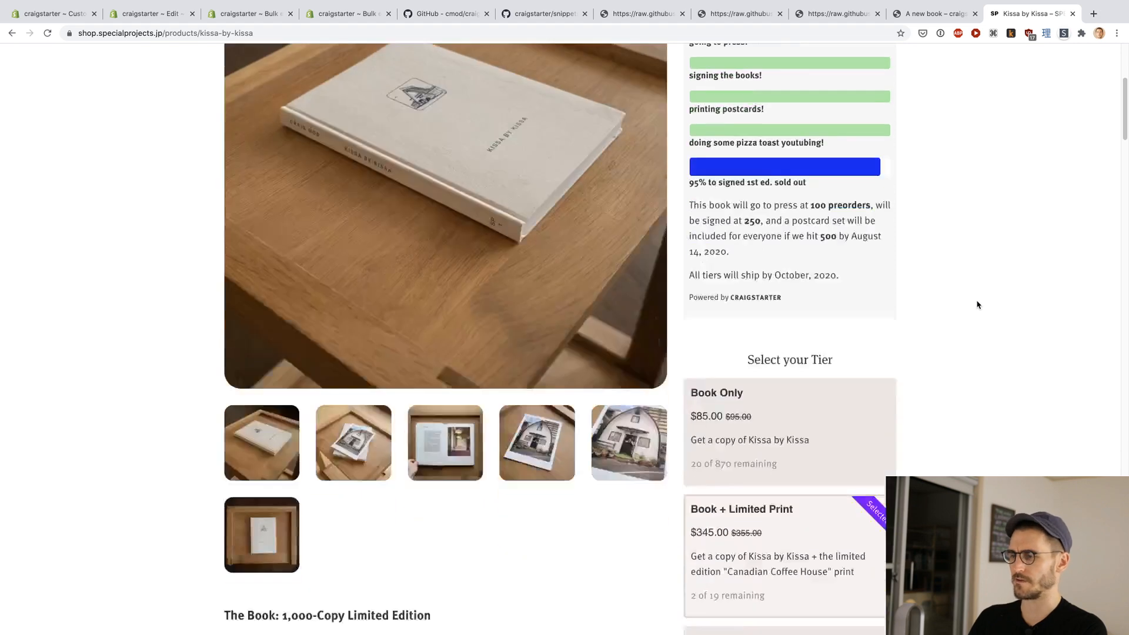
{"action": "scroll", "coordinate": [978, 305], "scroll_direction": "down", "scroll_amount": 5}
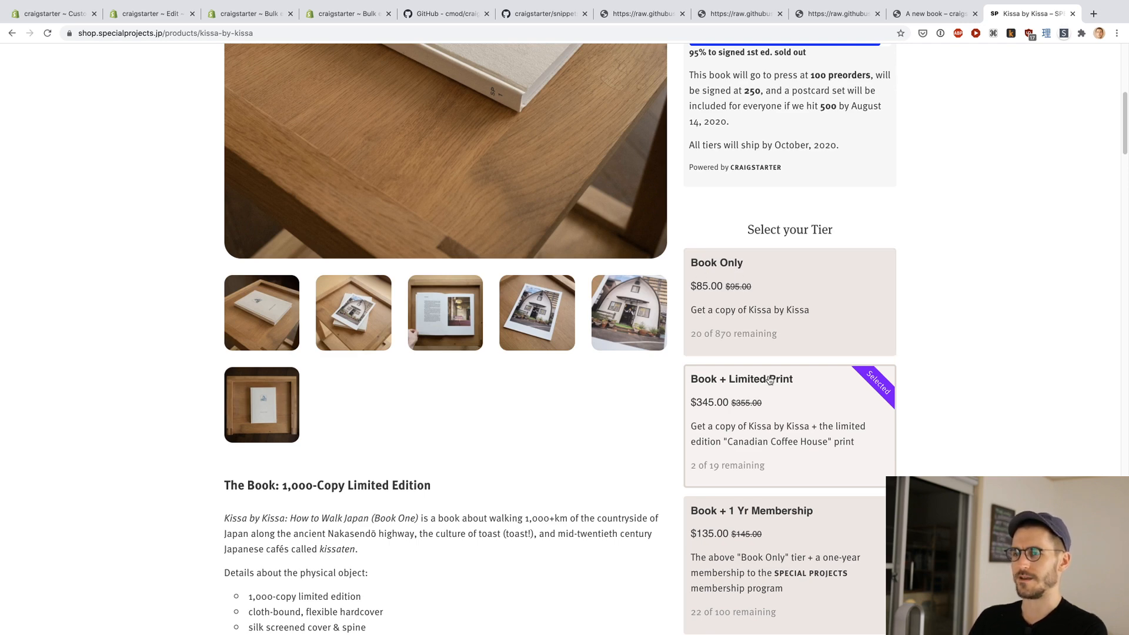
Step: Look up the variantdescription entry under Variants Metafields in the Craigstarter README on GitHub
{"action": "key", "text": "ctrl+Tab"}
{"action": "key", "text": "ctrl+Tab"}
{"action": "key", "text": "ctrl+Tab"}
{"action": "key", "text": "ctrl+Tab"}
{"action": "key", "text": "ctrl+Tab"}
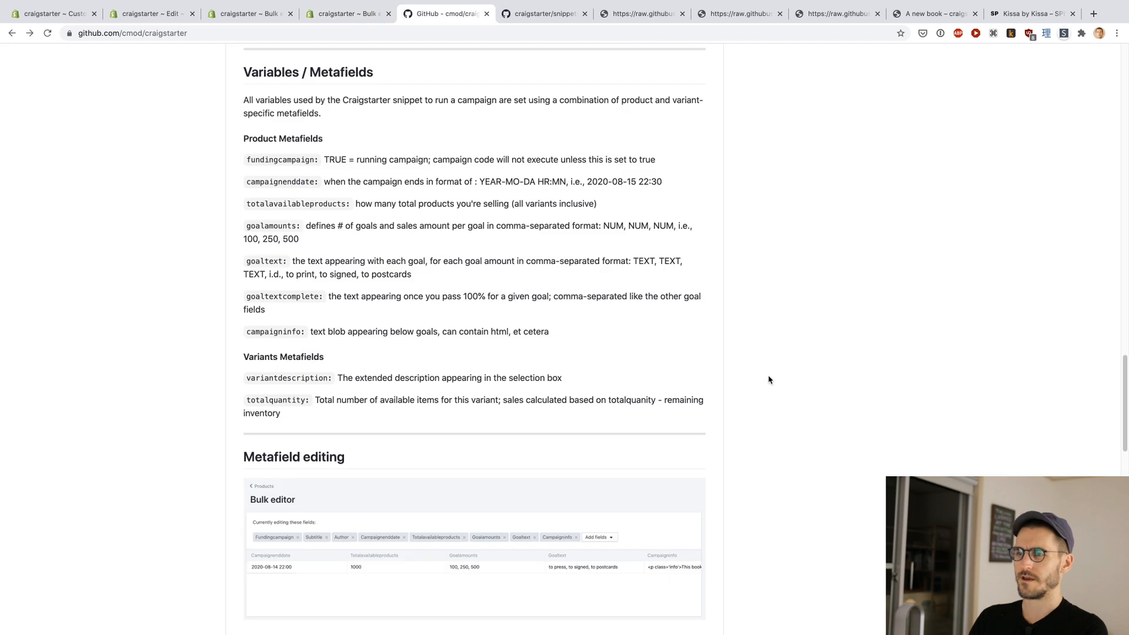
{"action": "triple_click", "coordinate": [371, 379]}
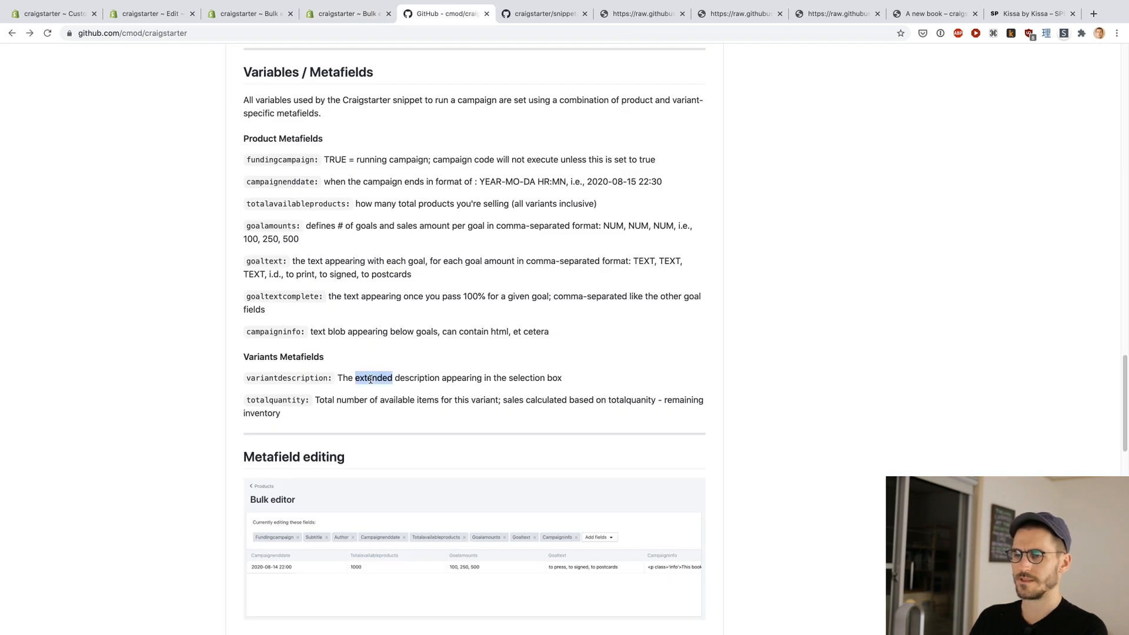
{"action": "left_click", "coordinate": [407, 387]}
{"action": "key", "text": "ctrl+shift+Tab"}
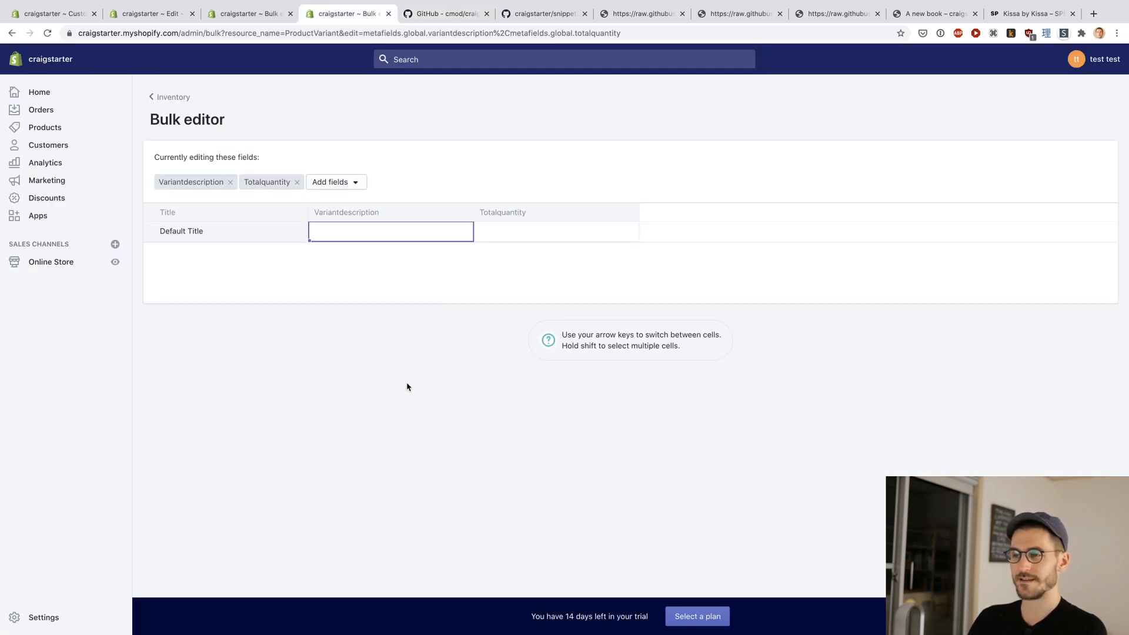
Step: Recheck how the descriptions and quantities appear in the tier boxes on the Kissa by Kissa product page
{"action": "key", "text": "ctrl+shift+Tab"}
{"action": "key", "text": "super+9"}
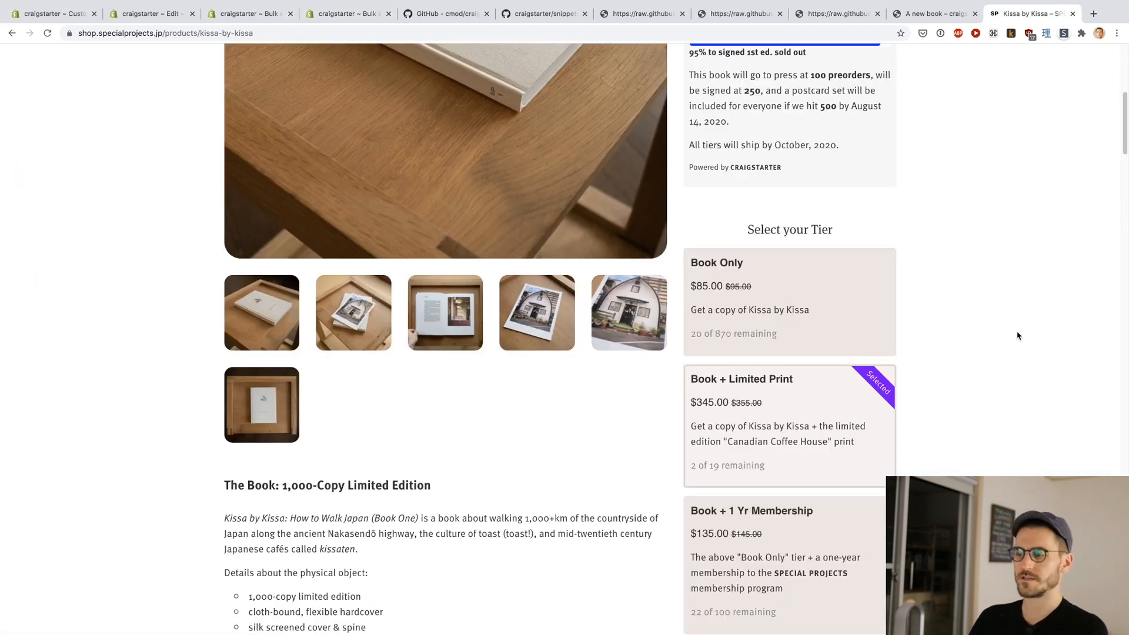
{"action": "scroll", "coordinate": [1018, 336], "scroll_direction": "down", "scroll_amount": 1}
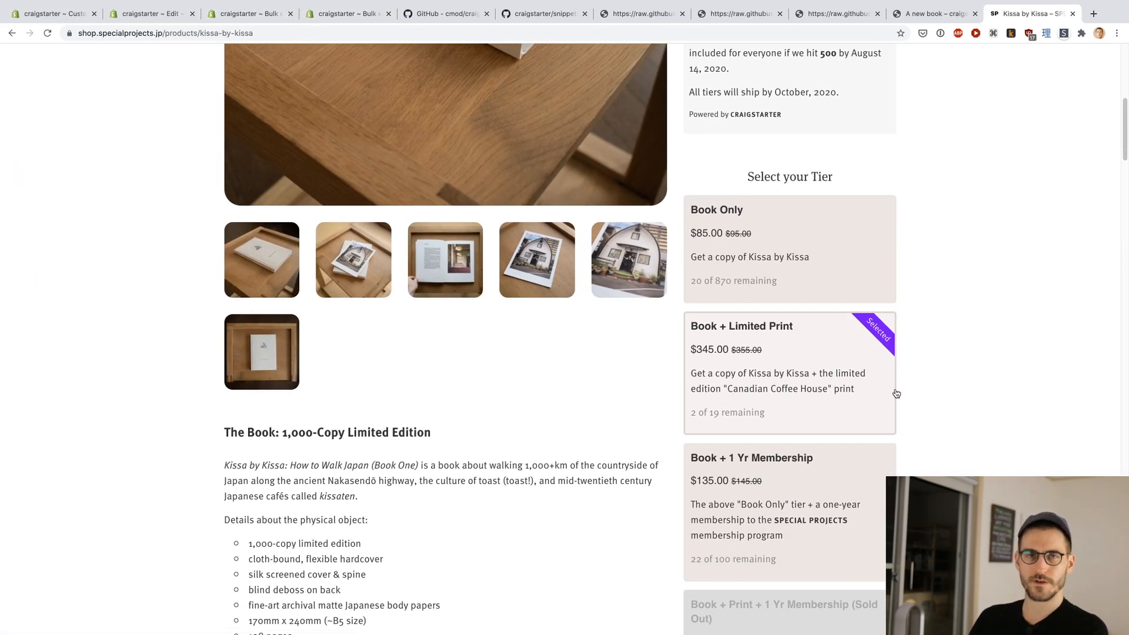
Step: Return to the variant bulk editor and set the default variant's Variantdescription to "Get the book!"
{"action": "key", "text": "ctrl+Tab"}
{"action": "key", "text": "ctrl+Tab"}
{"action": "key", "text": "ctrl+Tab"}
{"action": "key", "text": "ctrl+Tab"}
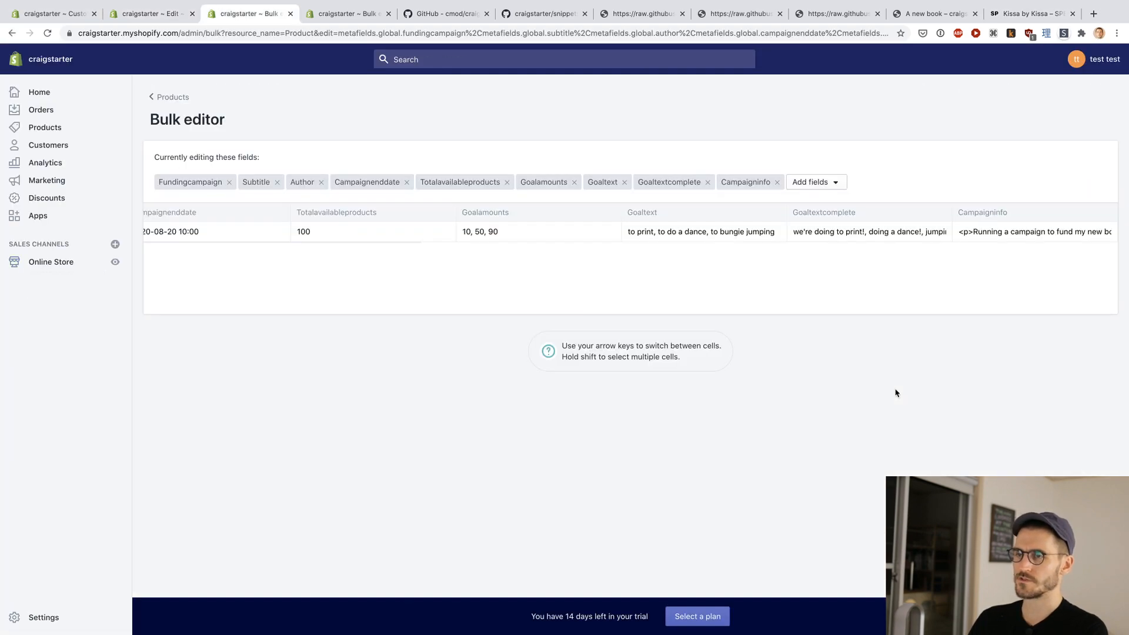
{"action": "type", "text": "get the b"}
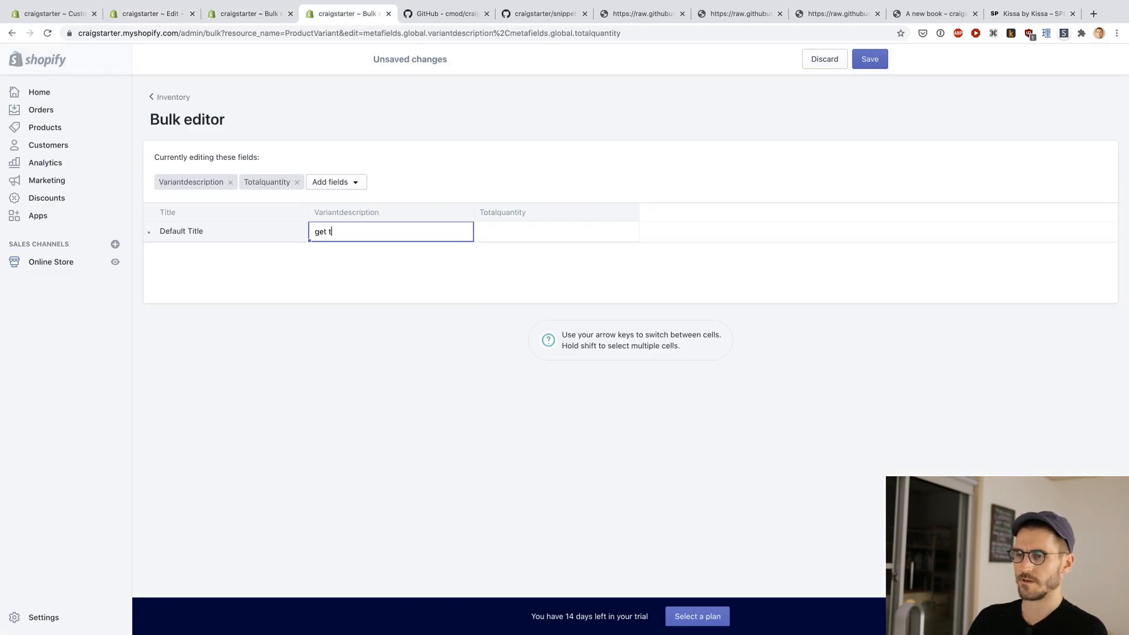
{"action": "key", "text": "alt+BackSpace"}
{"action": "key", "text": "alt+BackSpace"}
{"action": "key", "text": "alt+BackSpace"}
{"action": "type", "text": "Get the book!"}
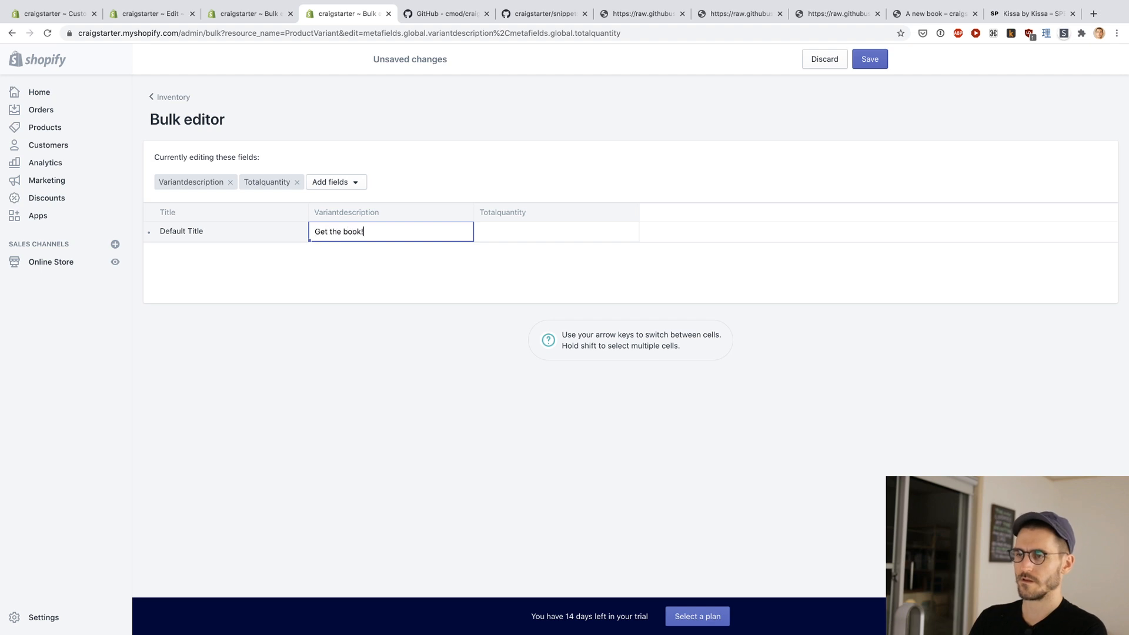
Step: Set the default variant's Totalquantity to 100 and save the variant metafields
{"action": "key", "text": "Tab"}
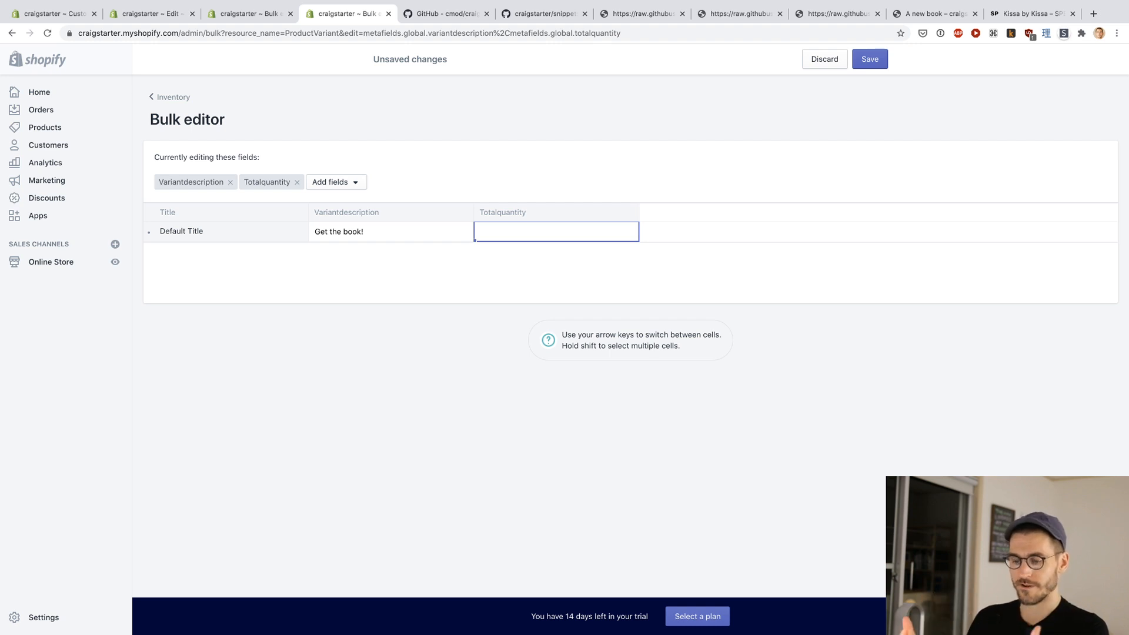
{"action": "type", "text": "1000"}
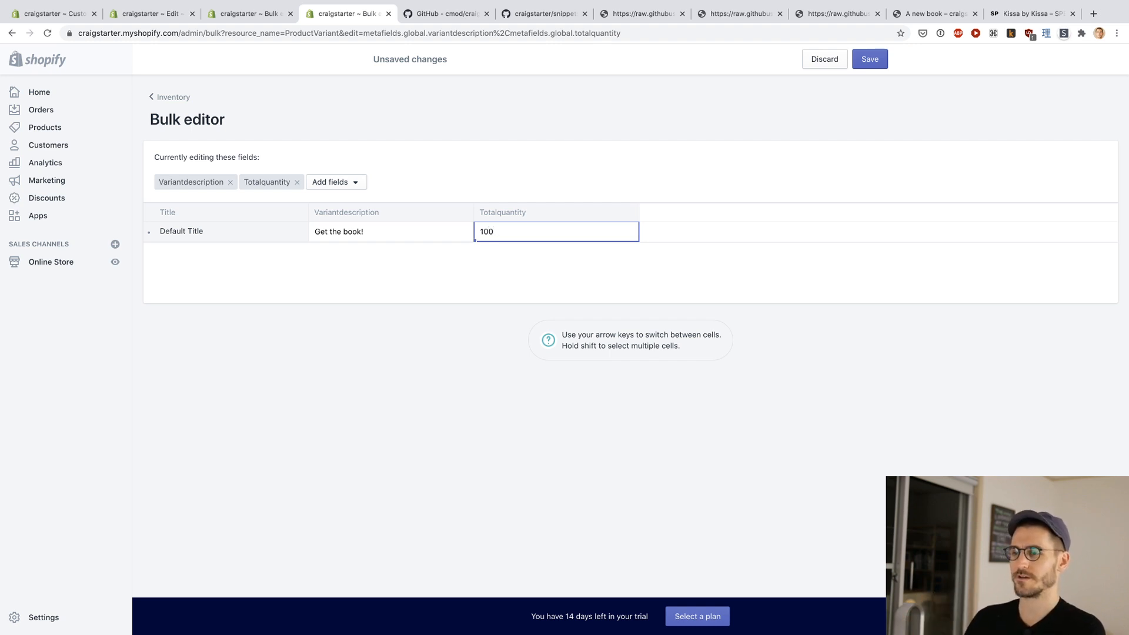
{"action": "left_click", "coordinate": [870, 59]}
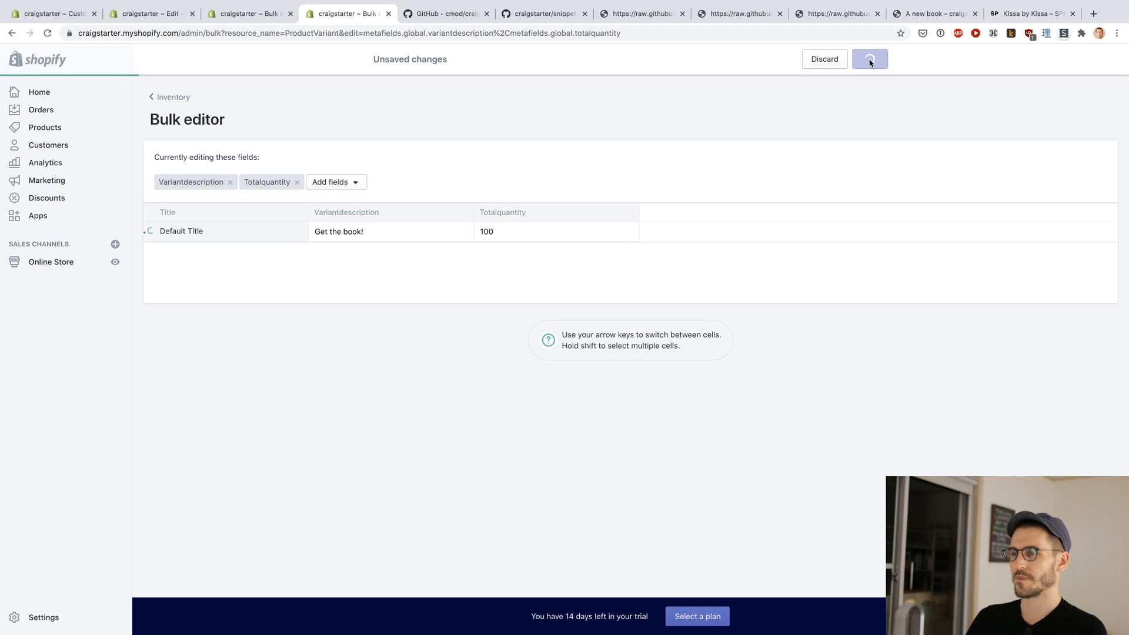
Step: Move the "A new book" storefront tab beside the bulk editor tabs, reload the page and examine its campaign box and tiers
{"action": "left_click", "coordinate": [55, 18]}
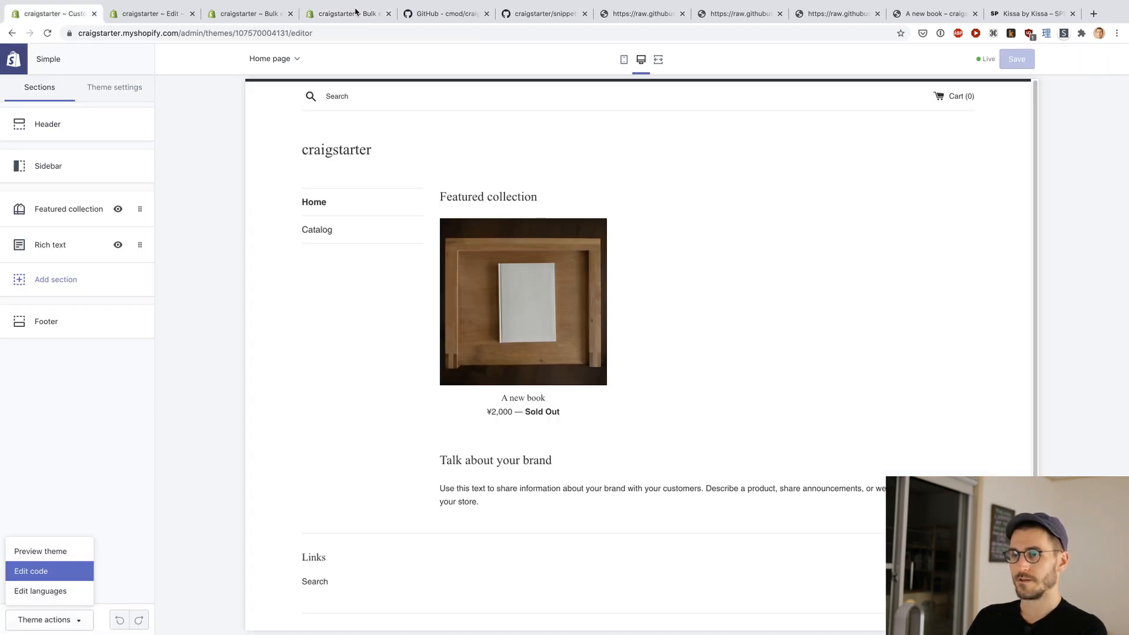
{"action": "left_click_drag", "start_coordinate": [934, 14], "coordinate": [431, 31]}
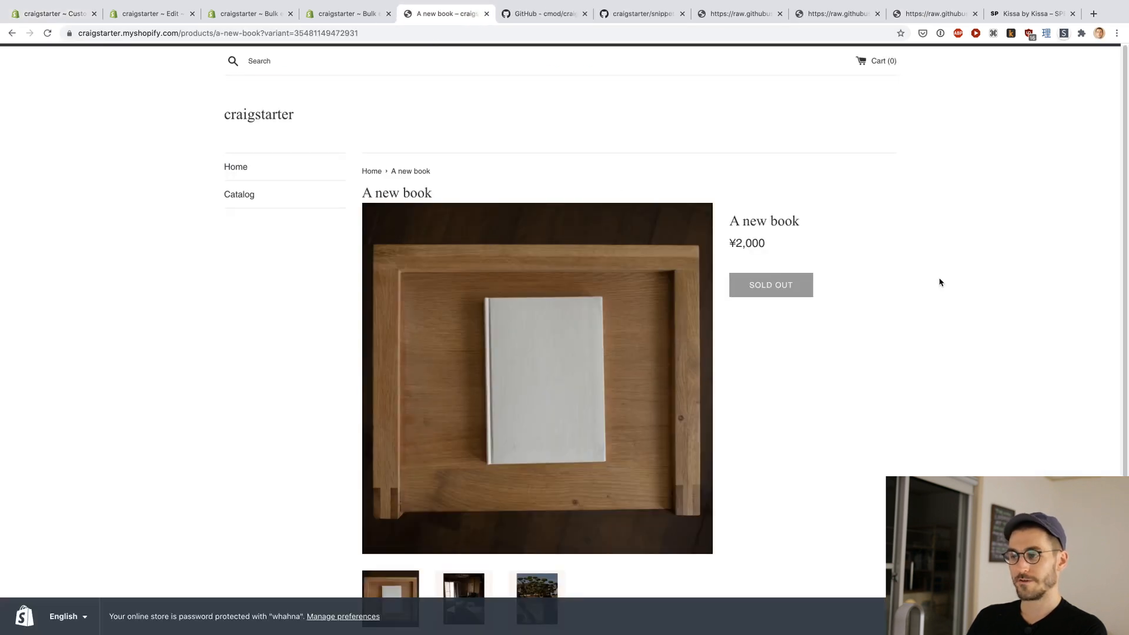
{"action": "key", "text": "super+r"}
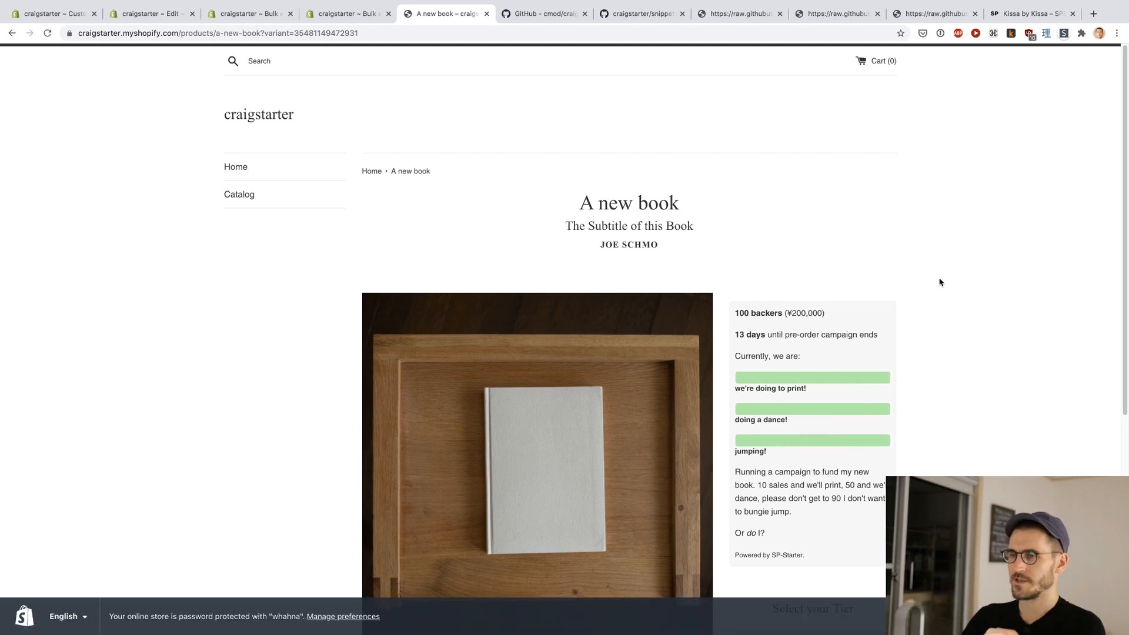
{"action": "scroll", "coordinate": [938, 282], "scroll_direction": "down", "scroll_amount": 4}
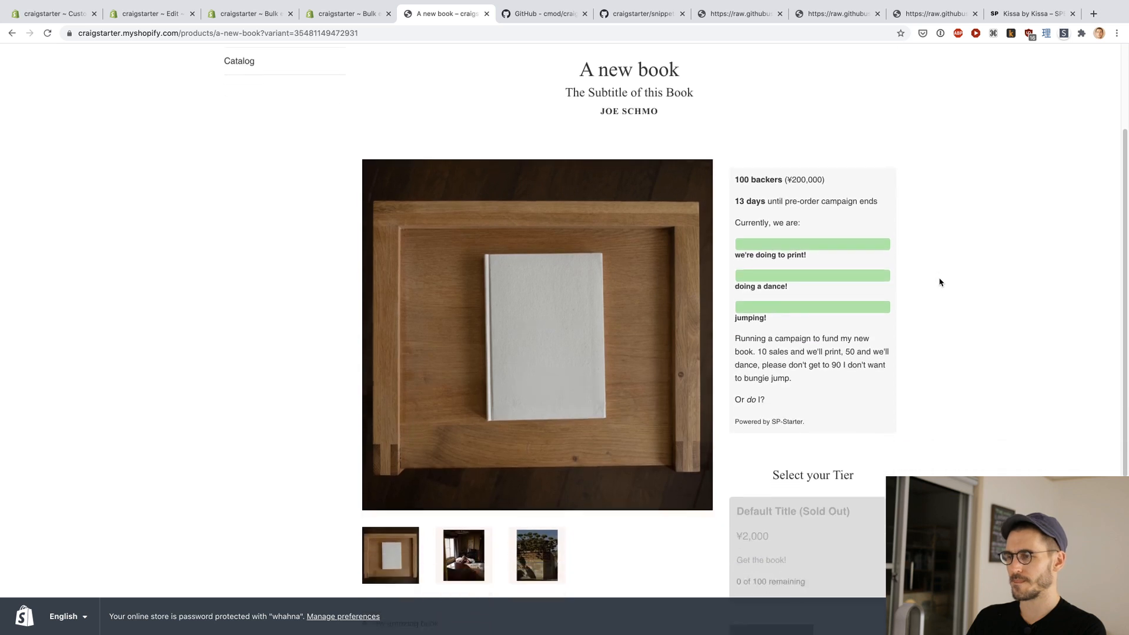
Step: Leave the theme editor and open the "A new book" product from the store admin's product list
{"action": "scroll", "coordinate": [942, 319], "scroll_direction": "up", "scroll_amount": 1}
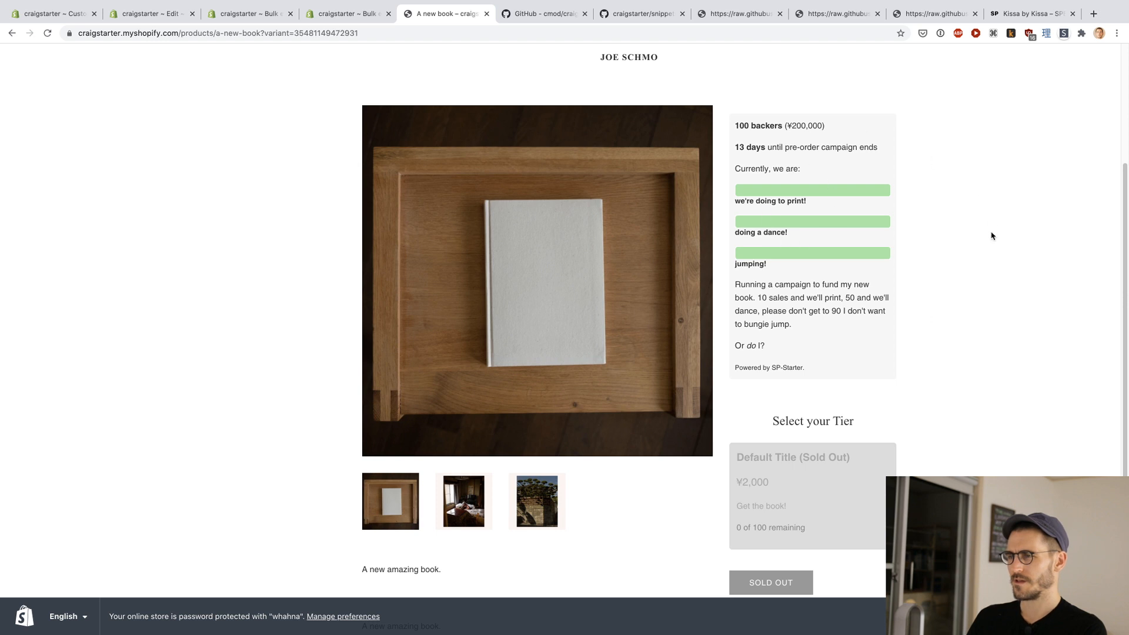
{"action": "scroll", "coordinate": [955, 268], "scroll_direction": "up", "scroll_amount": 1}
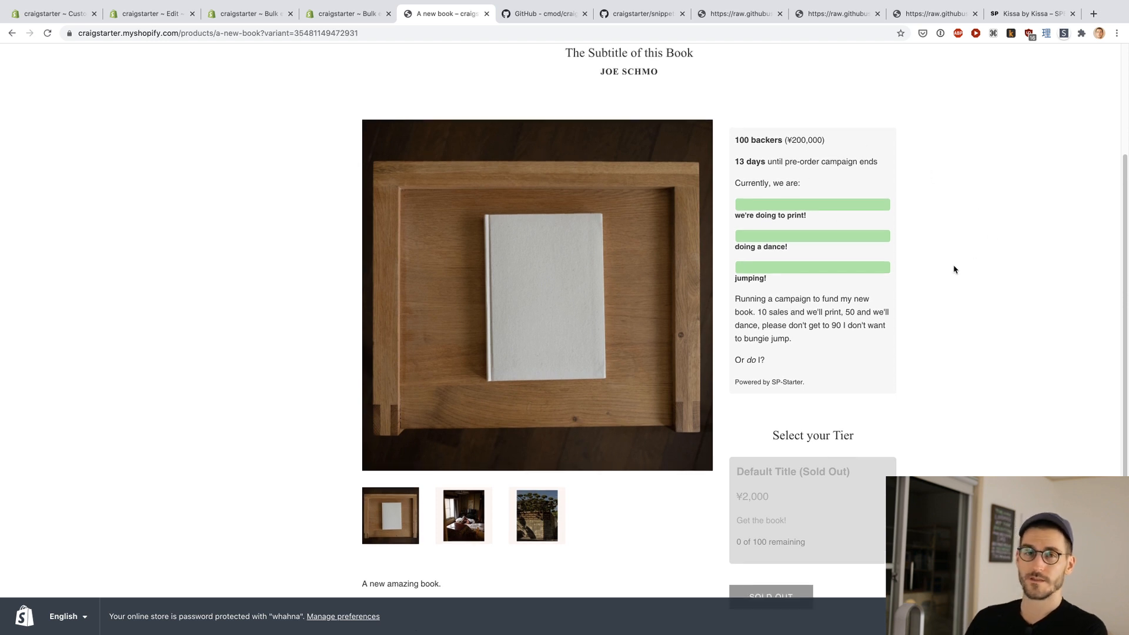
{"action": "key", "text": "ctrl+shift+Tab"}
{"action": "key", "text": "ctrl+shift+Tab"}
{"action": "key", "text": "ctrl+shift+Tab"}
{"action": "key", "text": "ctrl+shift+Tab"}
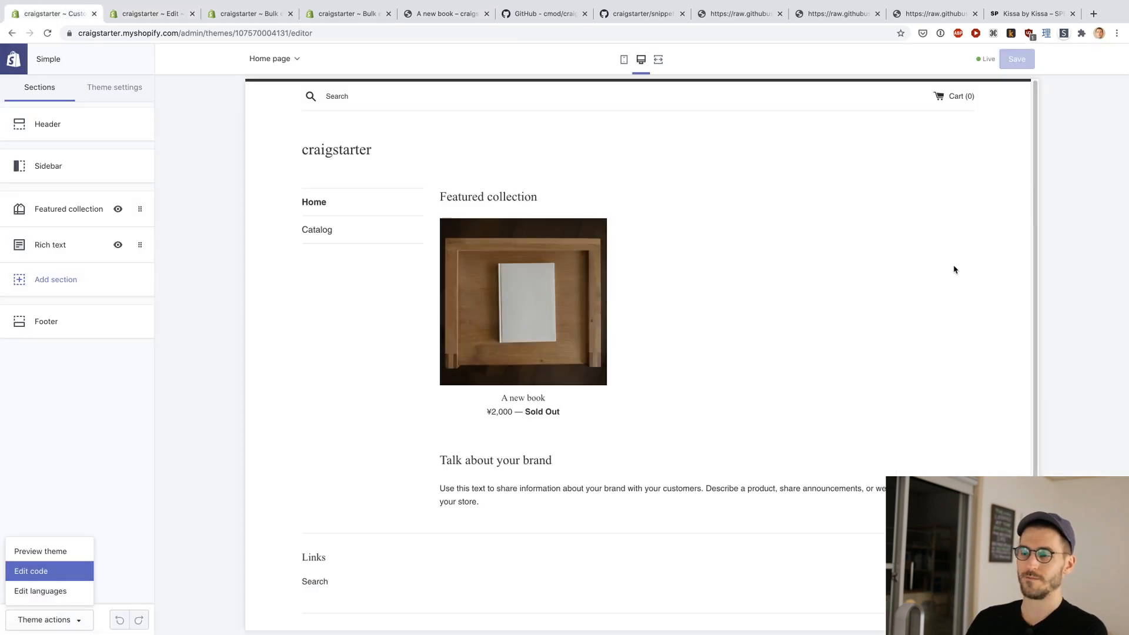
{"action": "key", "text": "ctrl+Tab"}
{"action": "key", "text": "ctrl+shift+Tab"}
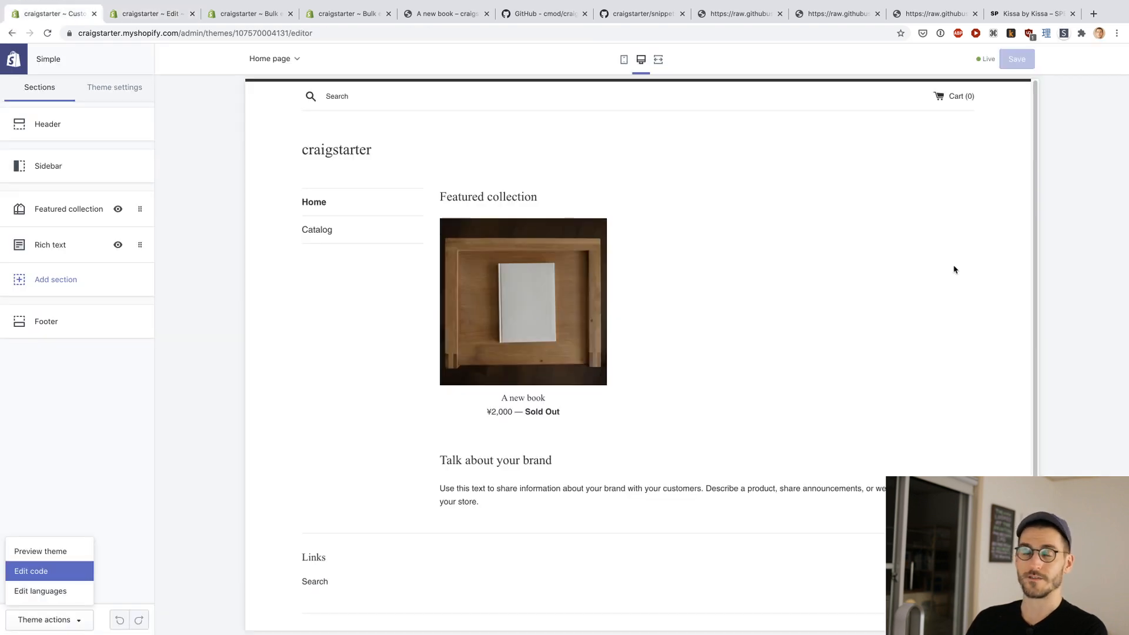
{"action": "key", "text": "ctrl+Tab"}
{"action": "key", "text": "ctrl+shift+Tab"}
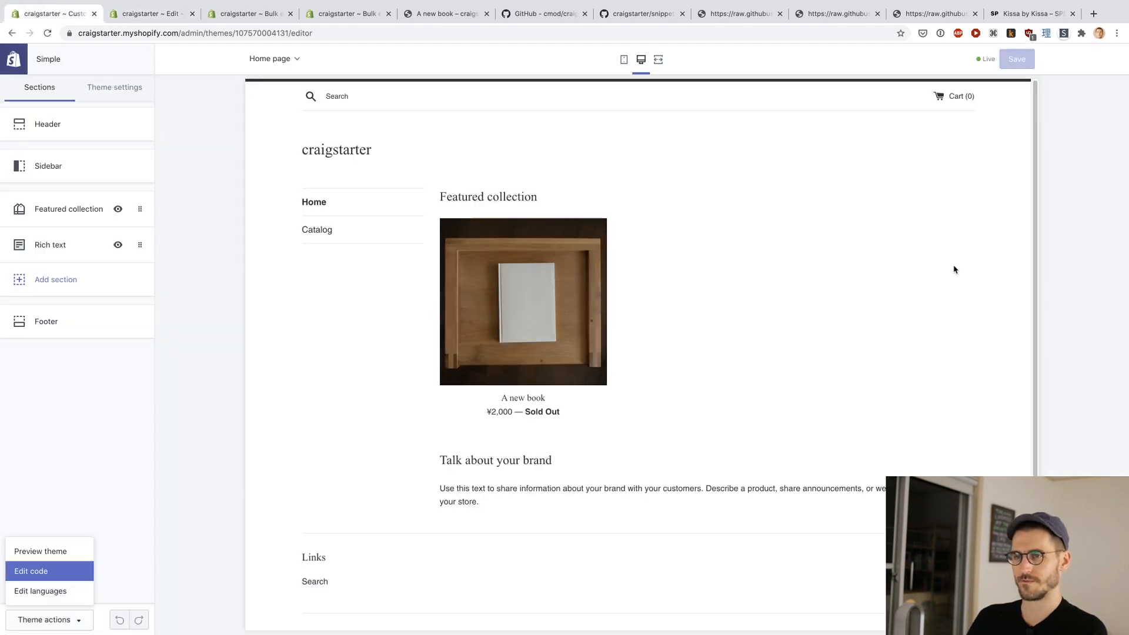
{"action": "left_click", "coordinate": [4, 57]}
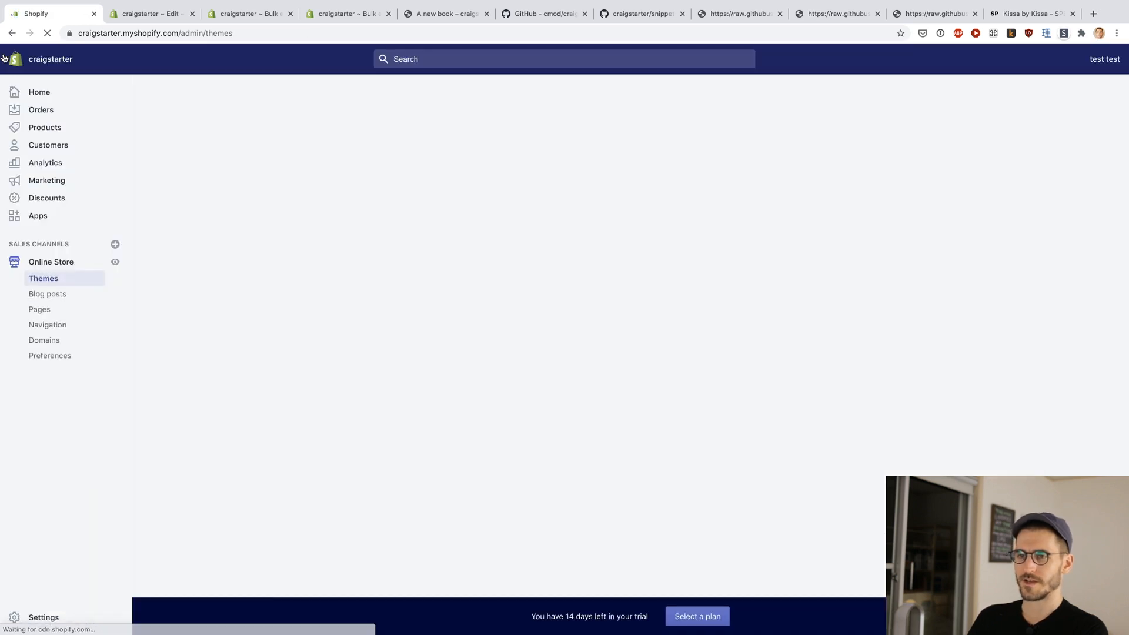
{"action": "left_click", "coordinate": [41, 127]}
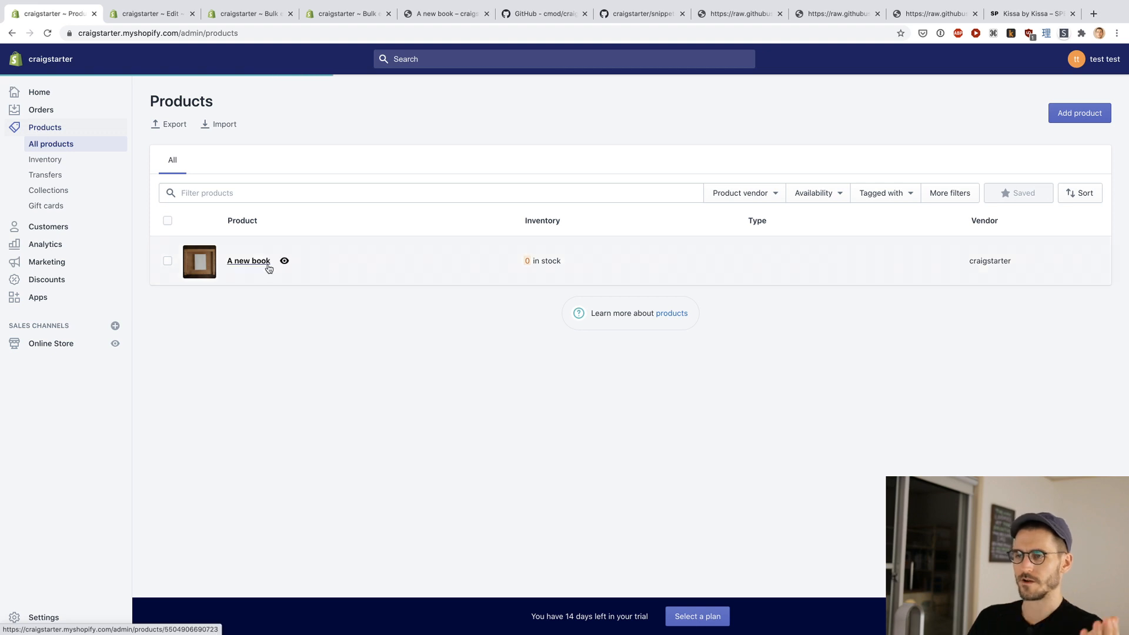
{"action": "left_click", "coordinate": [529, 263]}
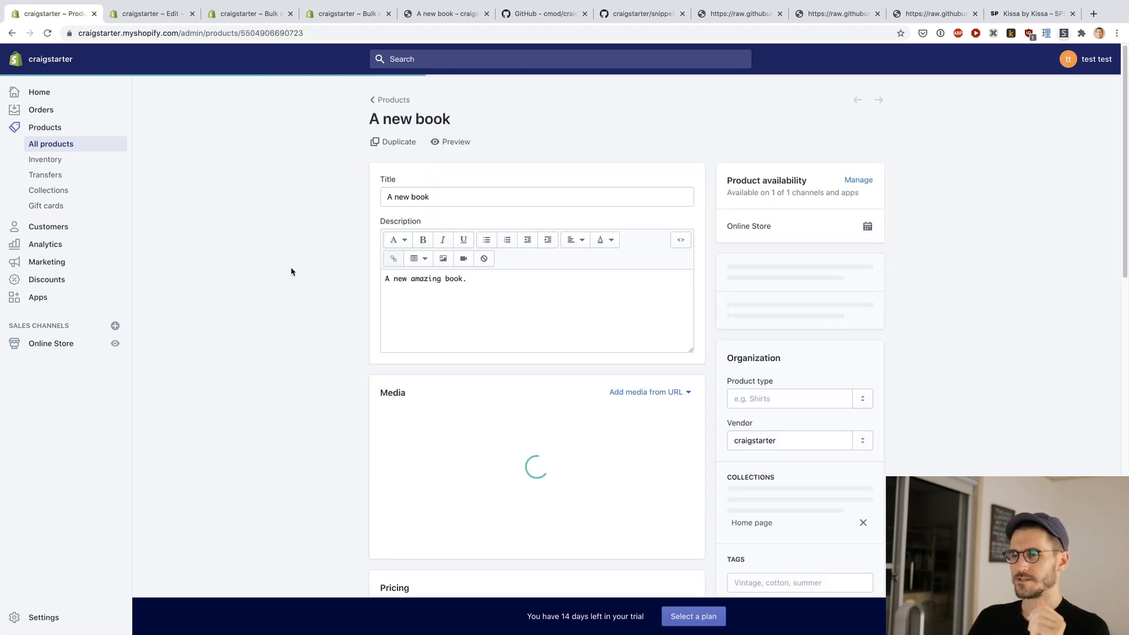
Step: Set the product's available inventory quantity to 100 and save the product
{"action": "scroll", "coordinate": [291, 271], "scroll_direction": "down", "scroll_amount": 10}
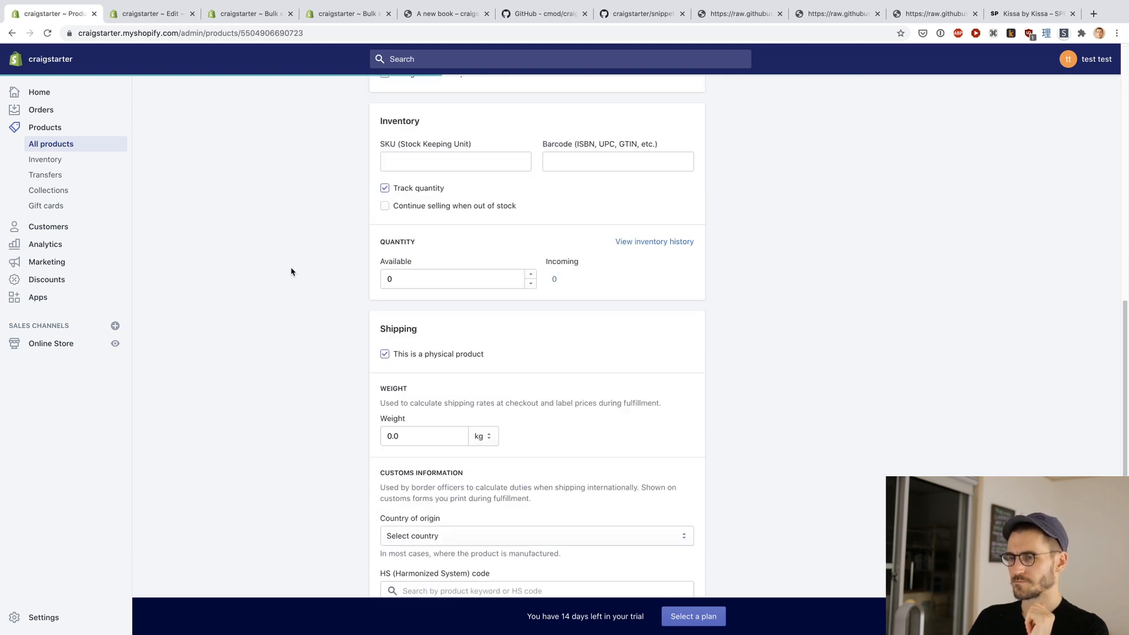
{"action": "scroll", "coordinate": [291, 272], "scroll_direction": "down", "scroll_amount": 1}
{"action": "scroll", "coordinate": [291, 271], "scroll_direction": "down", "scroll_amount": 4}
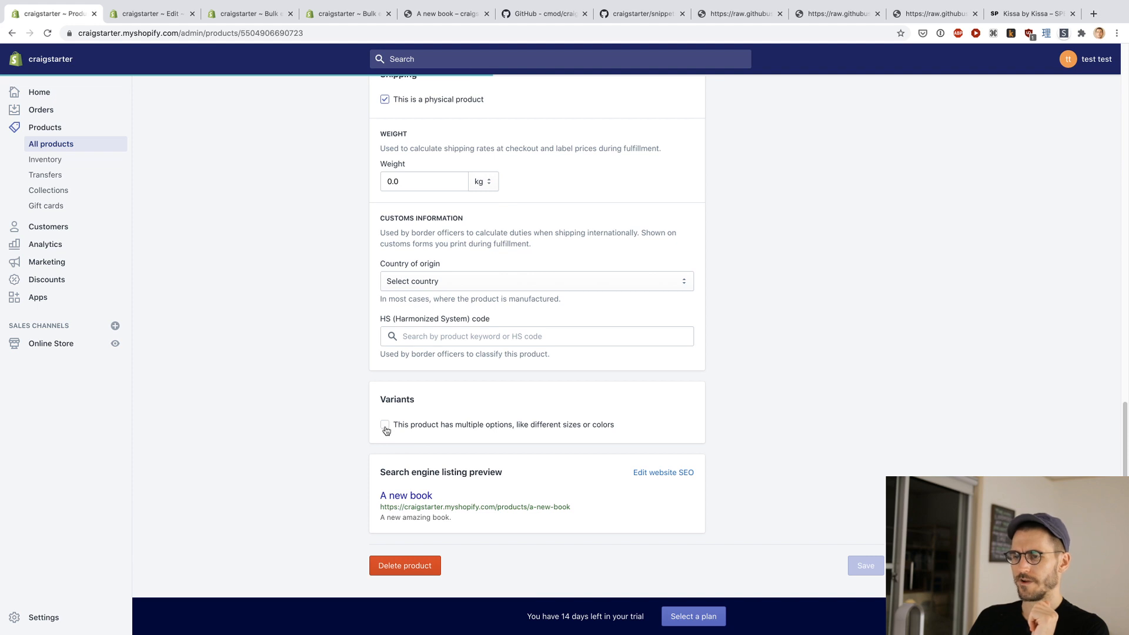
{"action": "scroll", "coordinate": [336, 397], "scroll_direction": "up", "scroll_amount": 5}
{"action": "left_click", "coordinate": [426, 310]}
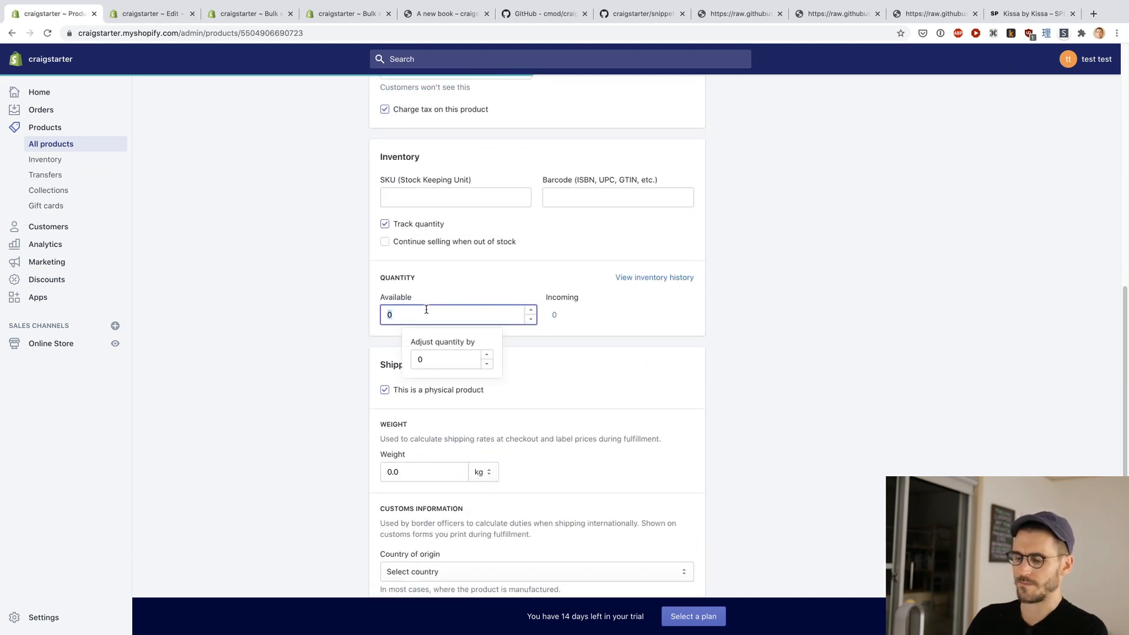
{"action": "type", "text": "95"}
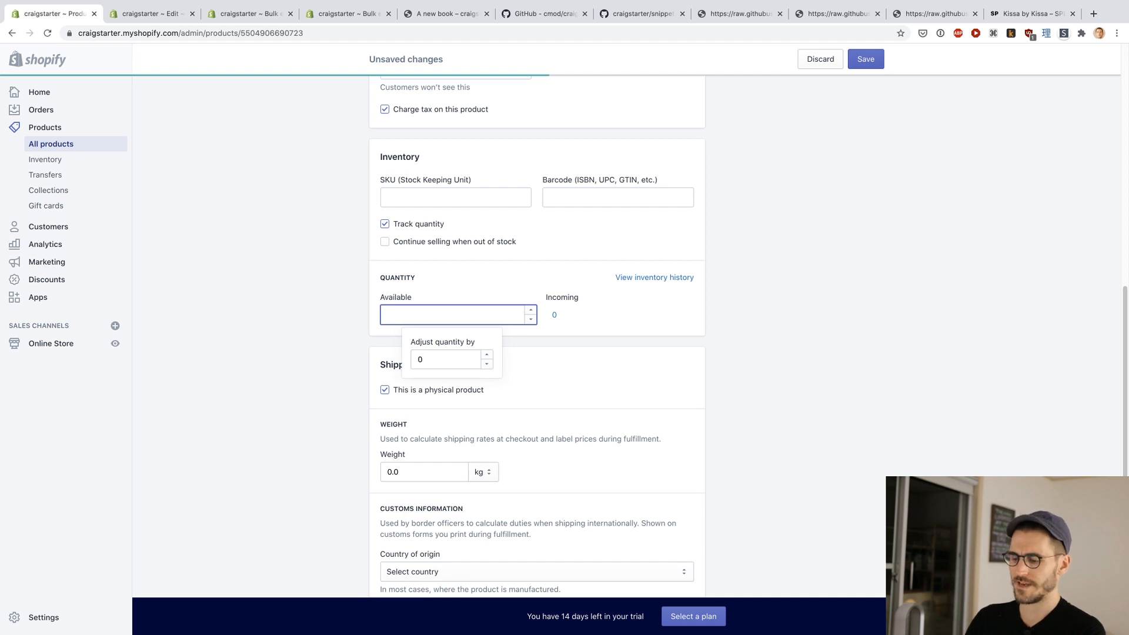
{"action": "type", "text": "100"}
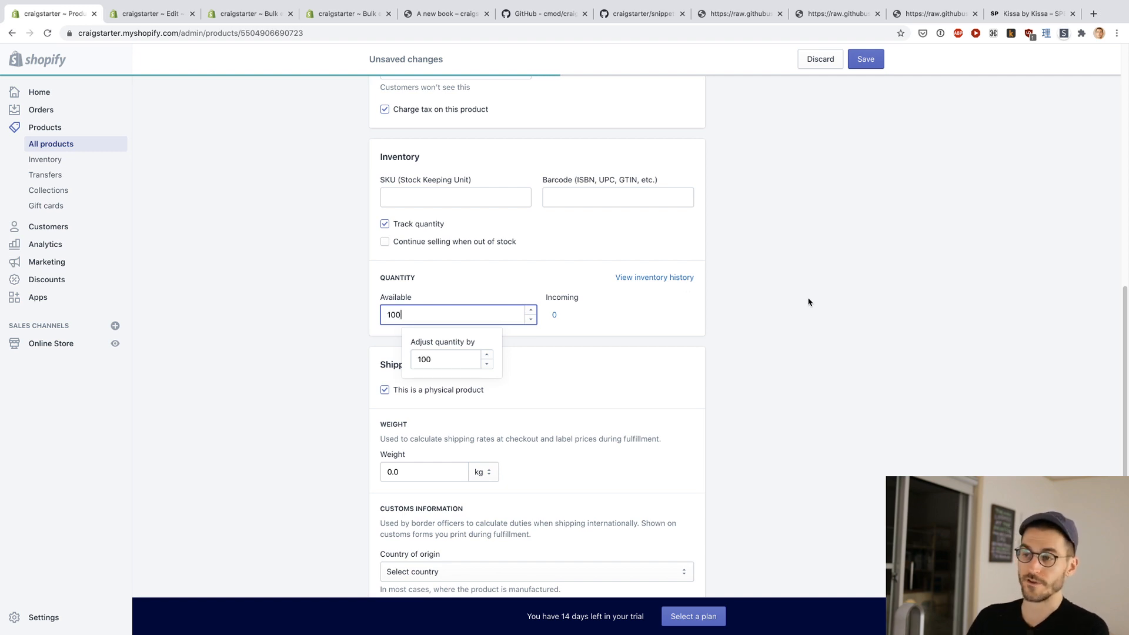
{"action": "left_click", "coordinate": [812, 302]}
{"action": "left_click", "coordinate": [865, 62]}
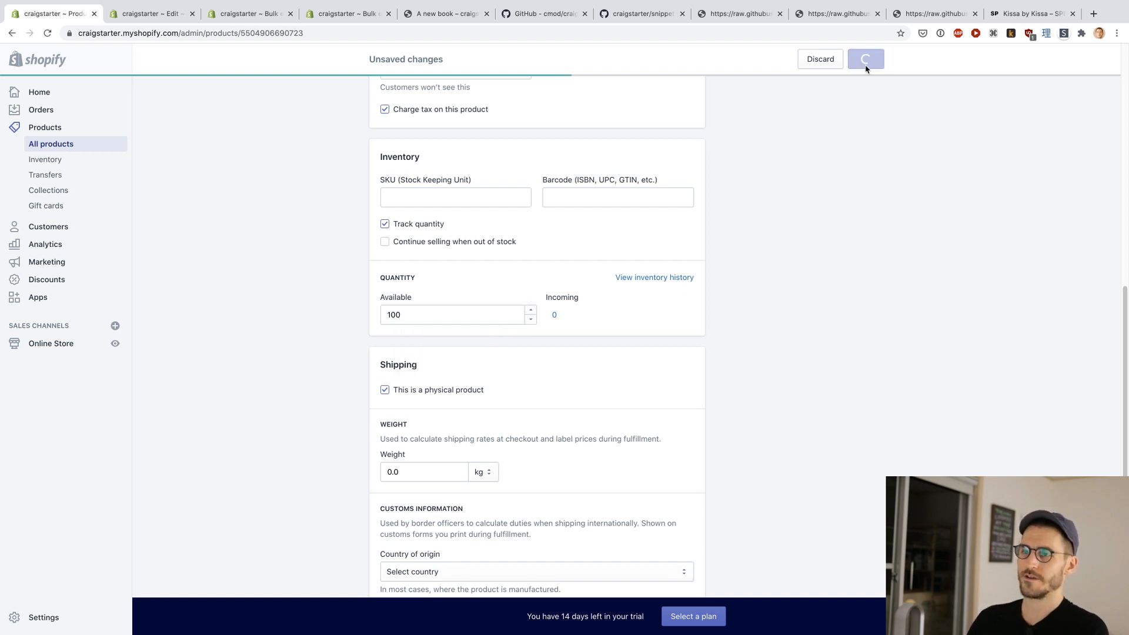
Step: Reload the "A new book" storefront page, check its backer count and remaining stock, and select the Default Title tier
{"action": "key", "text": "ctrl+Tab"}
{"action": "key", "text": "ctrl+Tab"}
{"action": "key", "text": "ctrl+Tab"}
{"action": "key", "text": "ctrl+Tab"}
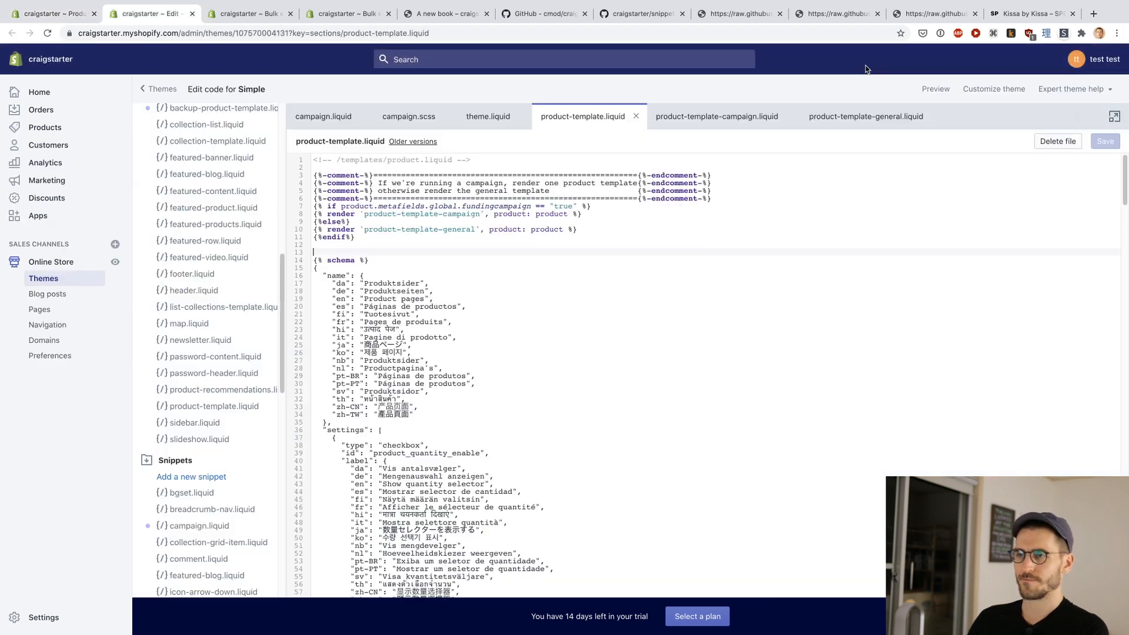
{"action": "key", "text": "super+r"}
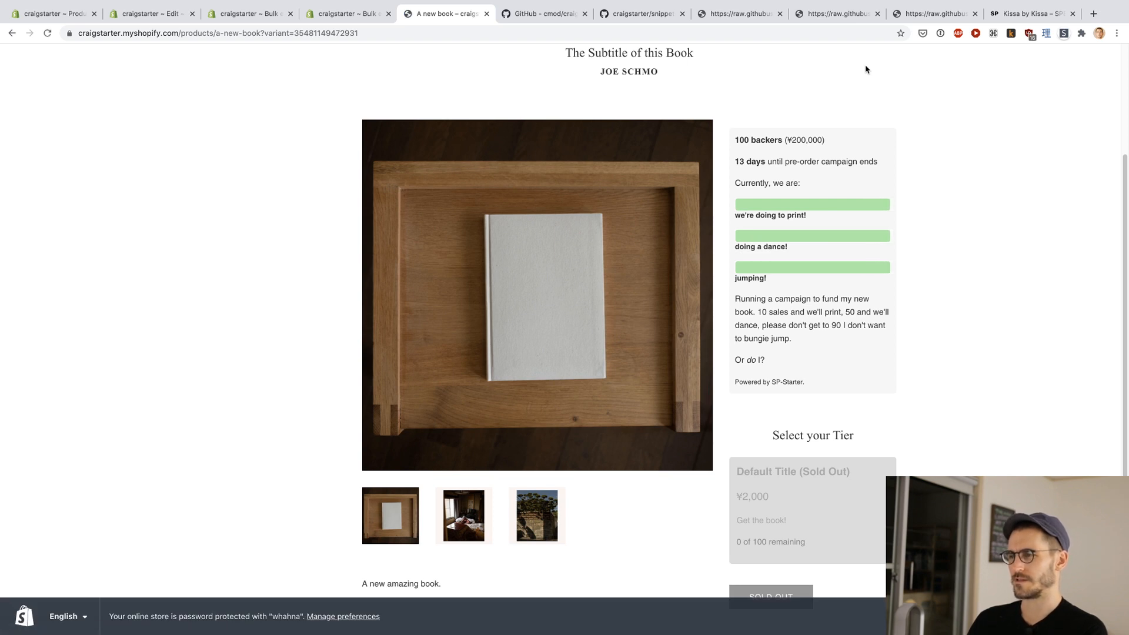
{"action": "key", "text": "super+r"}
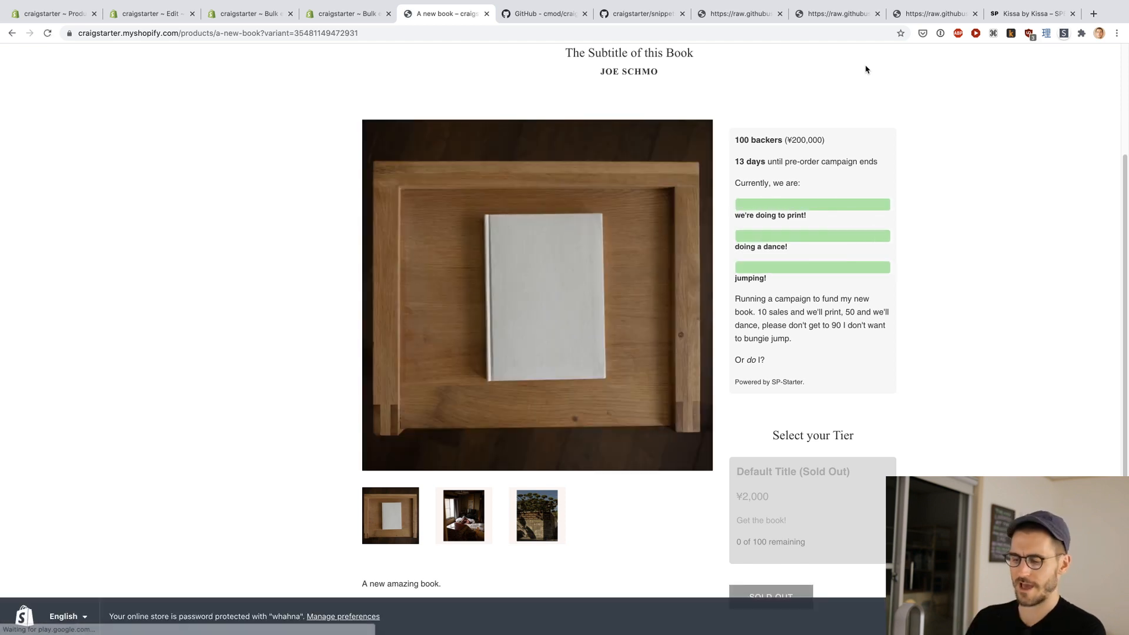
{"action": "key", "text": "super+r"}
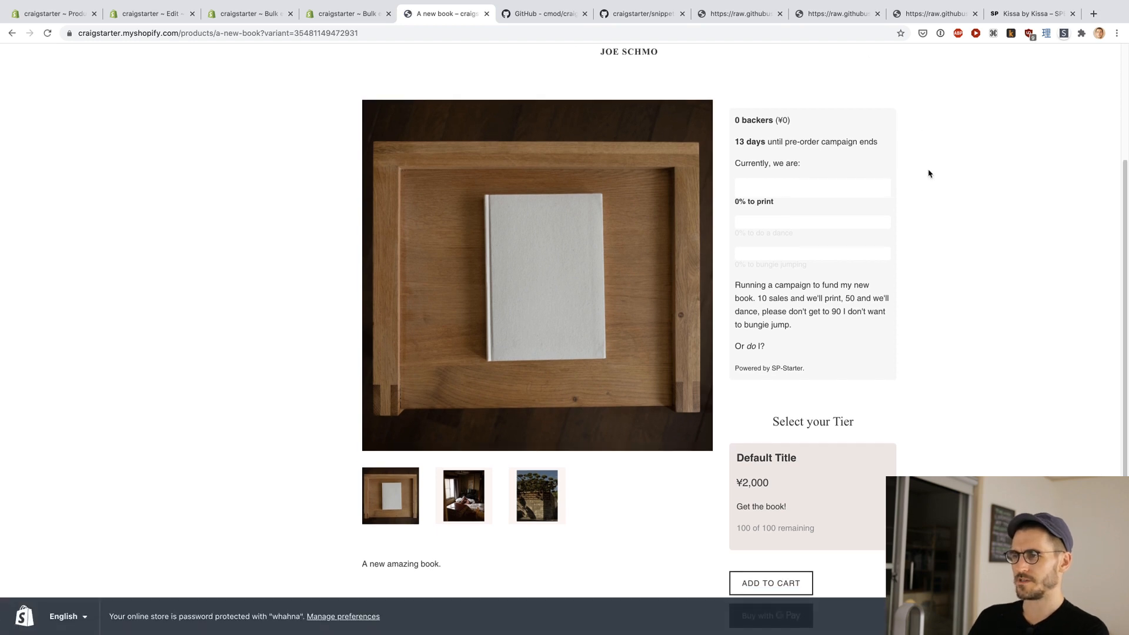
{"action": "scroll", "coordinate": [928, 174], "scroll_direction": "down", "scroll_amount": 2}
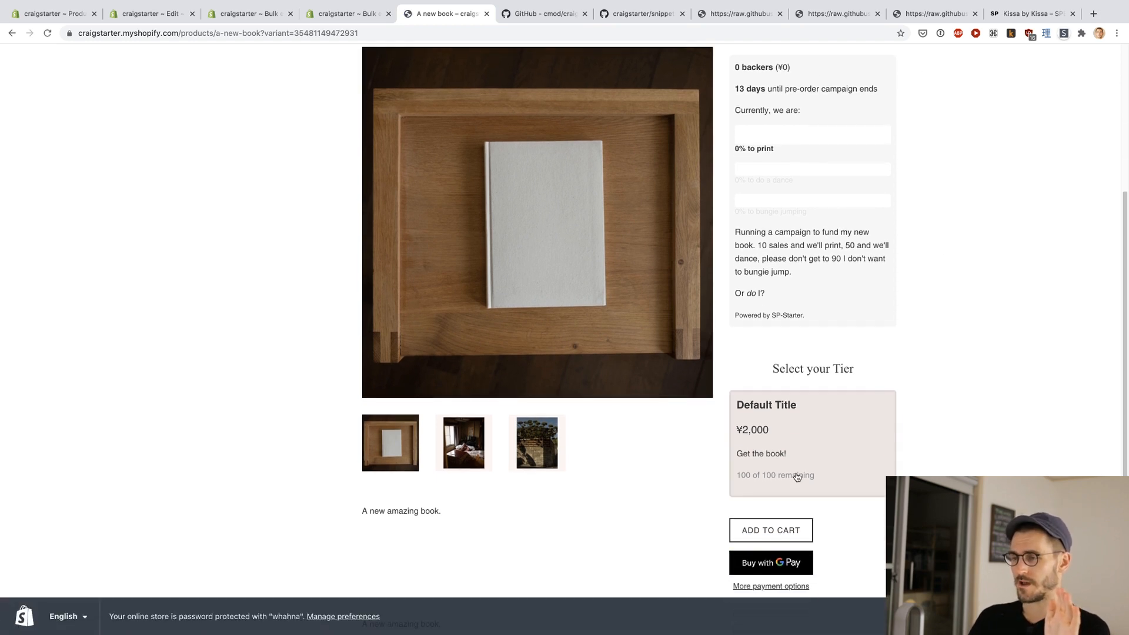
{"action": "left_click", "coordinate": [796, 476]}
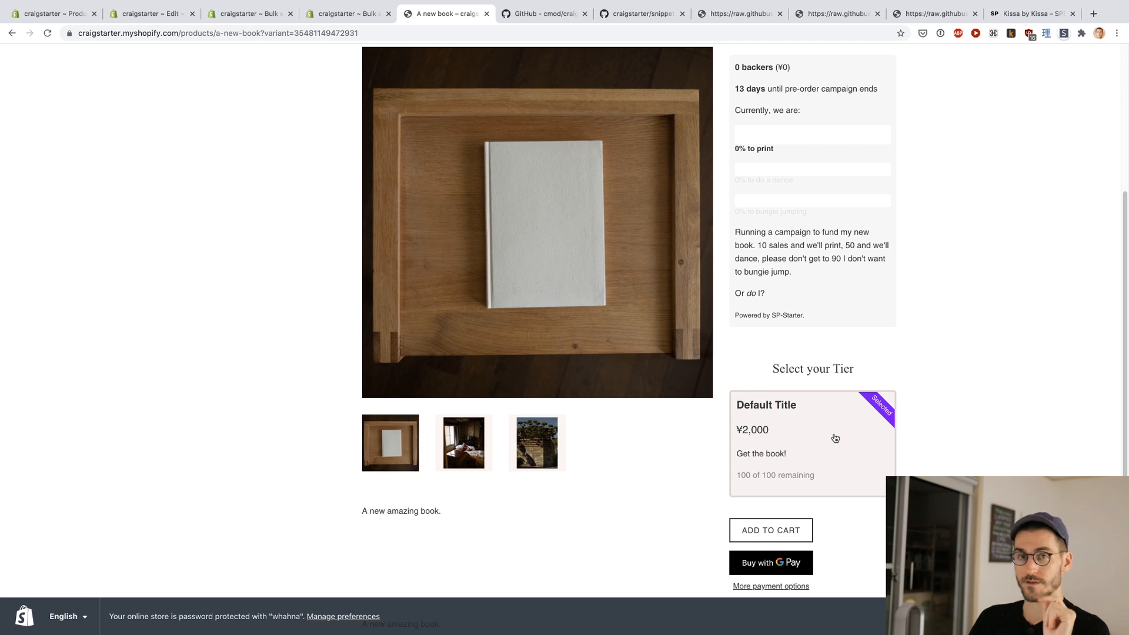
Step: Examine the print, dance and bungie jumping progress labels in the campaign box
{"action": "scroll", "coordinate": [923, 440], "scroll_direction": "up", "scroll_amount": 3}
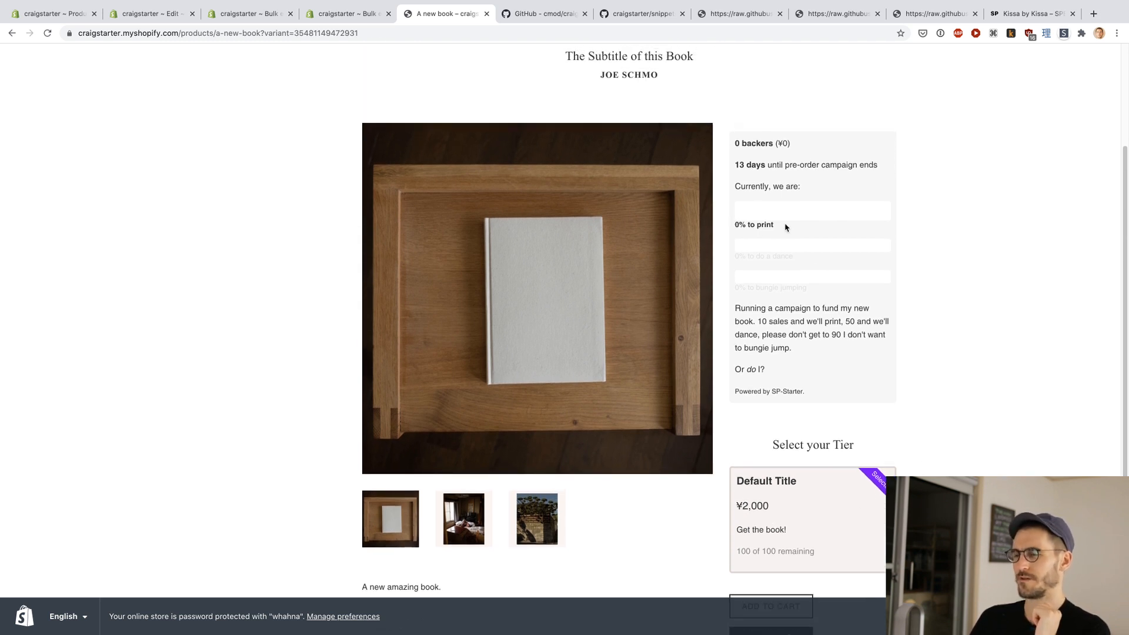
{"action": "triple_click", "coordinate": [759, 256]}
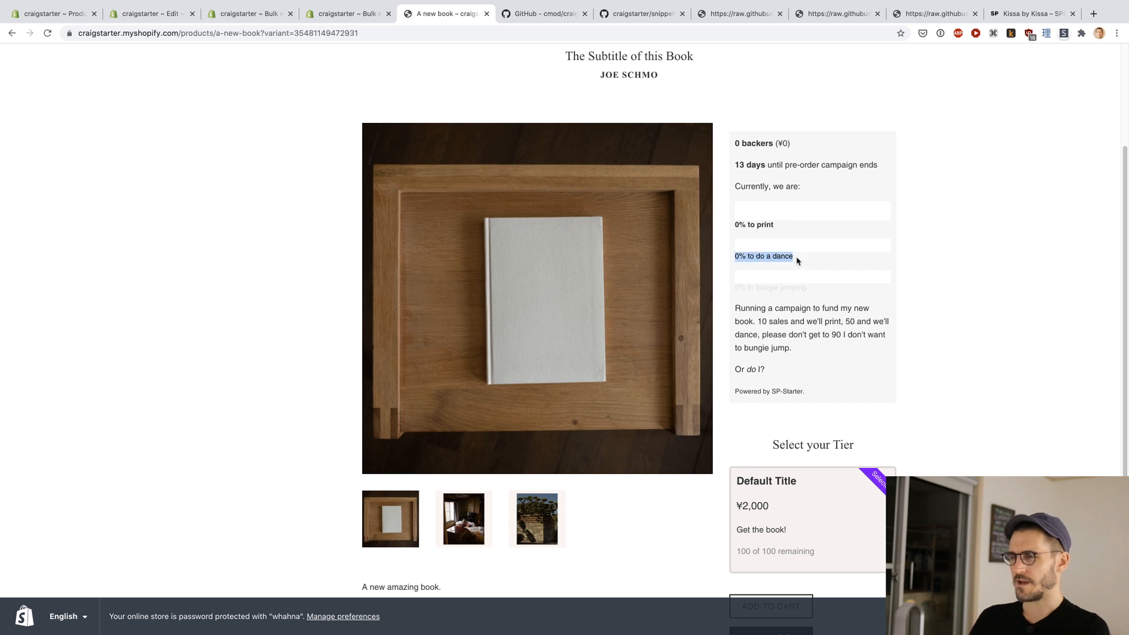
{"action": "left_click", "coordinate": [758, 286]}
{"action": "triple_click", "coordinate": [752, 287]}
{"action": "left_click", "coordinate": [793, 288]}
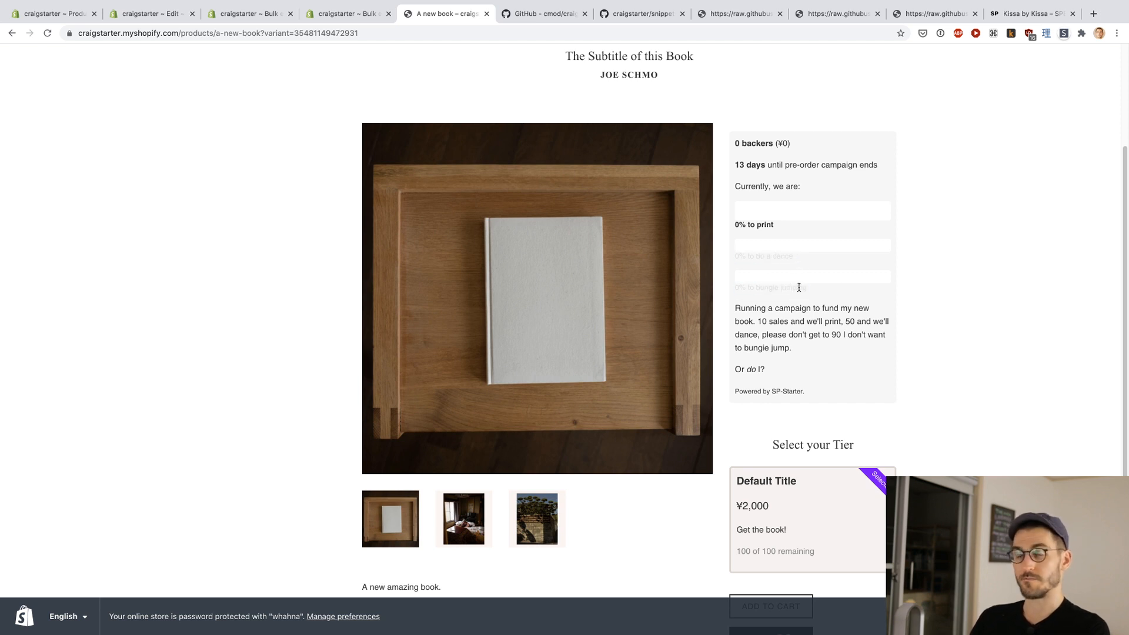
{"action": "scroll", "coordinate": [934, 293], "scroll_direction": "down", "scroll_amount": 1}
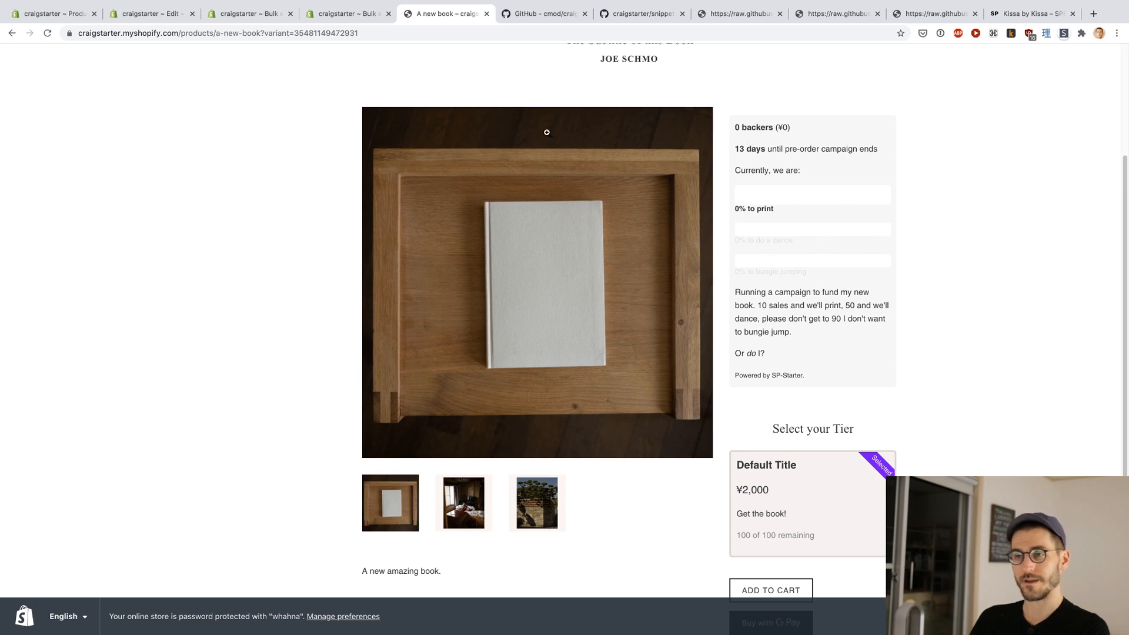
Step: Return to the product in the admin, turn on multiple options and name the first option Style
{"action": "left_click", "coordinate": [59, 18]}
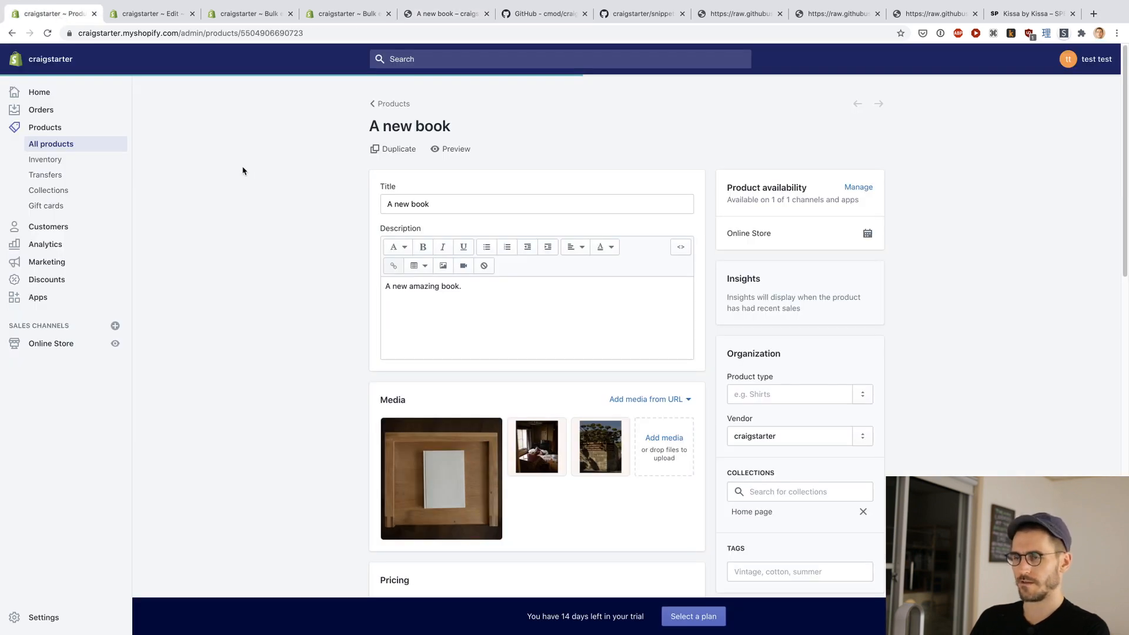
{"action": "scroll", "coordinate": [322, 257], "scroll_direction": "down", "scroll_amount": 8}
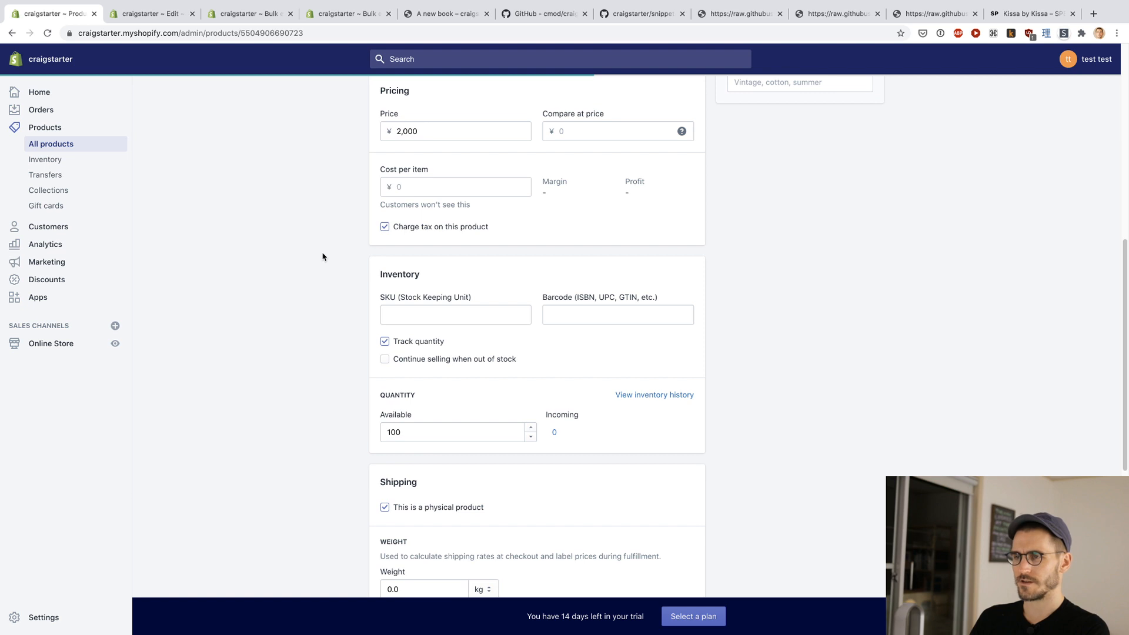
{"action": "scroll", "coordinate": [322, 257], "scroll_direction": "up", "scroll_amount": 6}
{"action": "scroll", "coordinate": [322, 257], "scroll_direction": "up", "scroll_amount": 3}
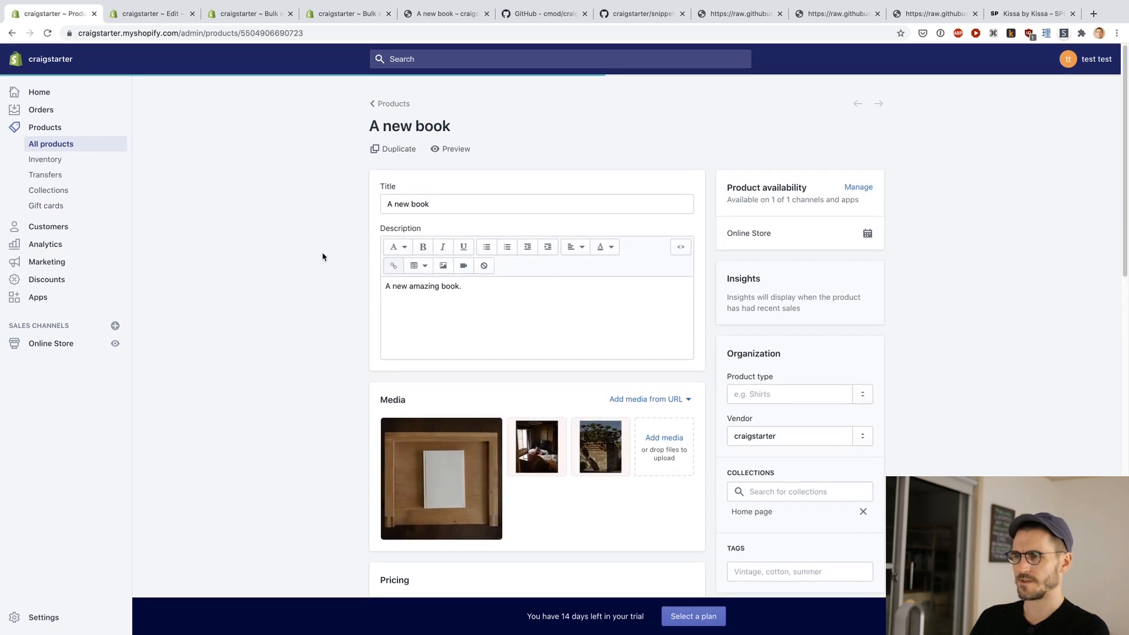
{"action": "scroll", "coordinate": [322, 256], "scroll_direction": "down", "scroll_amount": 12}
{"action": "scroll", "coordinate": [322, 257], "scroll_direction": "down", "scroll_amount": 2}
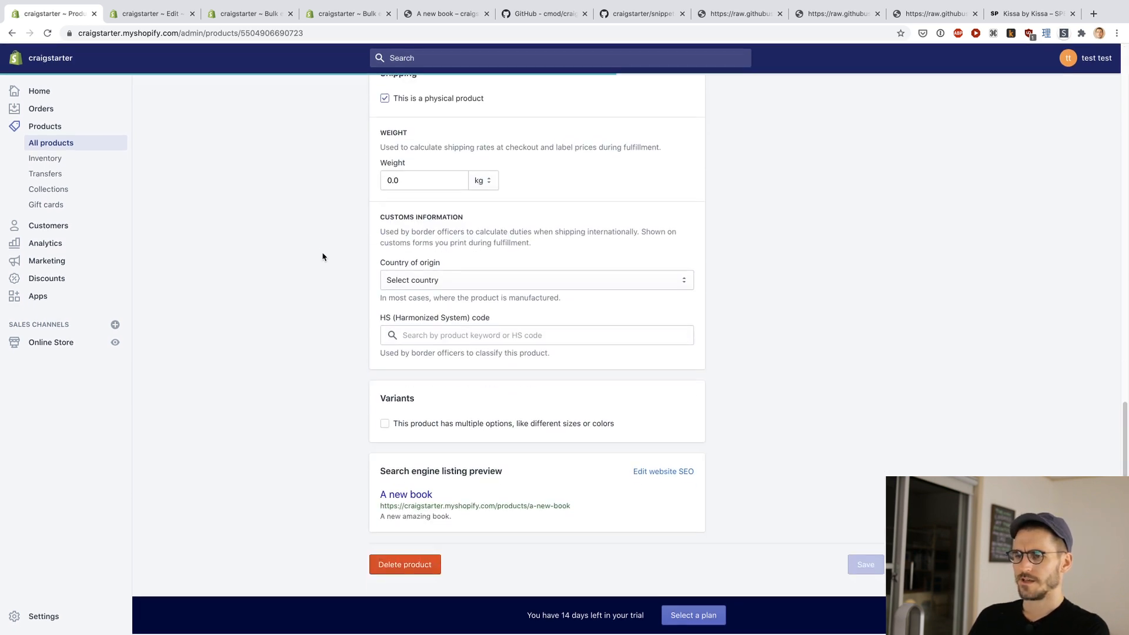
{"action": "left_click", "coordinate": [385, 425]}
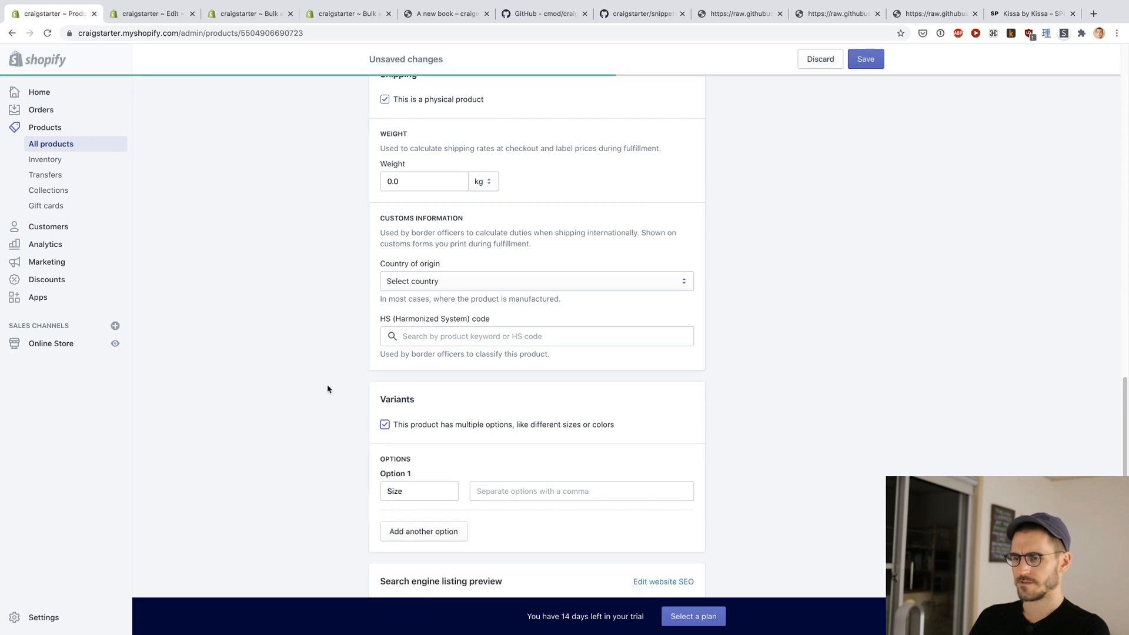
{"action": "scroll", "coordinate": [327, 388], "scroll_direction": "down", "scroll_amount": 2}
{"action": "left_click", "coordinate": [411, 414]}
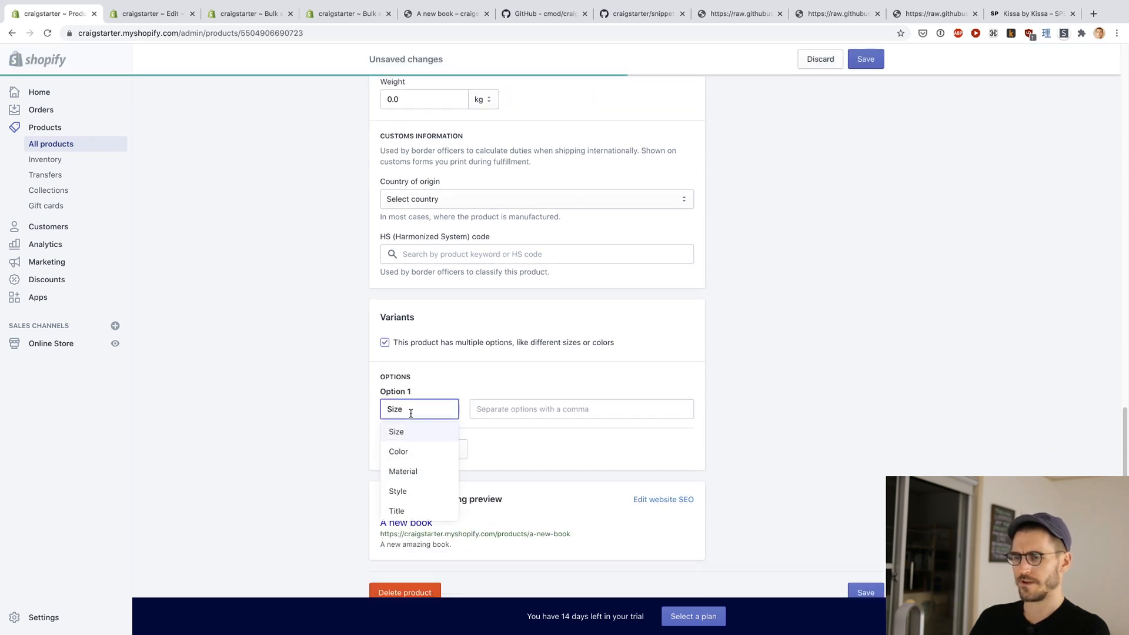
{"action": "scroll", "coordinate": [395, 478], "scroll_direction": "down", "scroll_amount": 1}
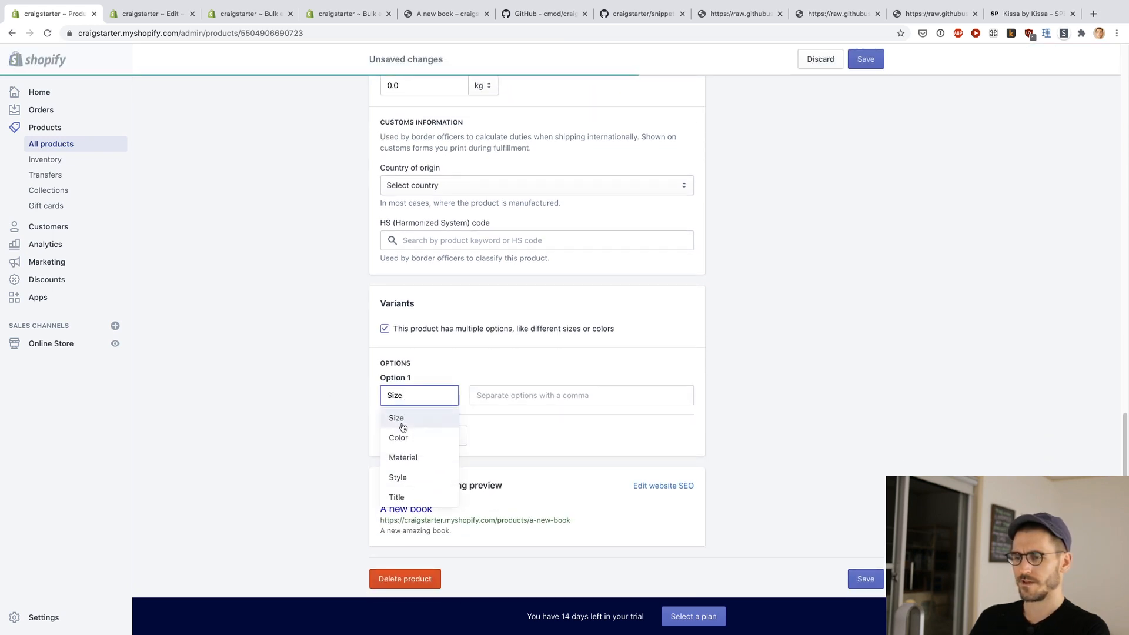
{"action": "left_click", "coordinate": [398, 477]}
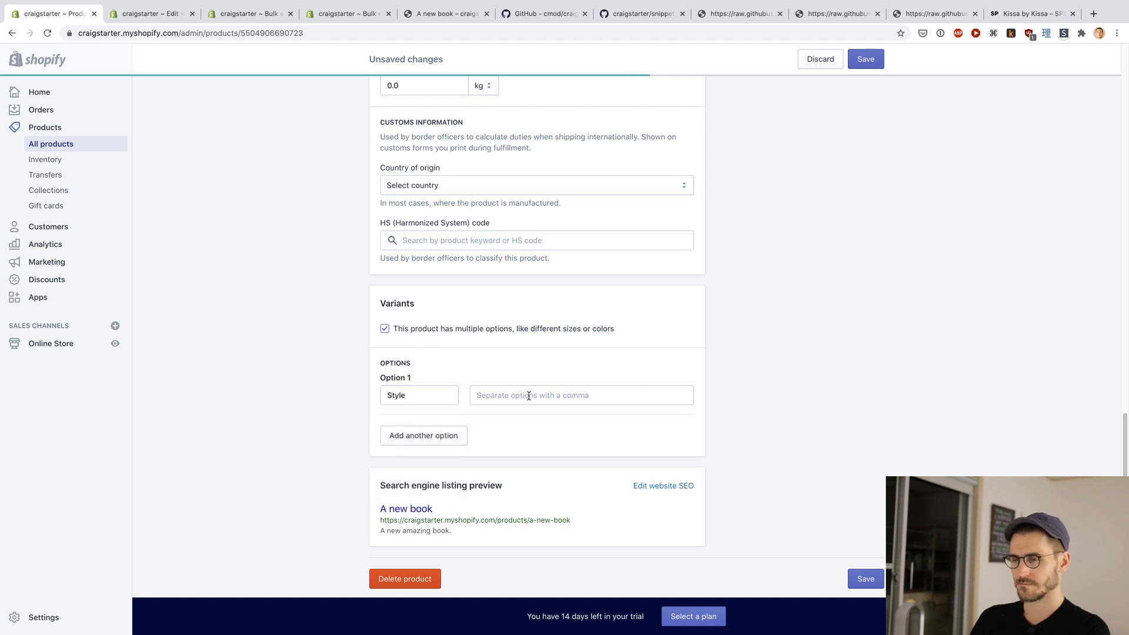
Step: Add Book Only as the first value of the product's Style option
{"action": "scroll", "coordinate": [335, 355], "scroll_direction": "down", "scroll_amount": 1}
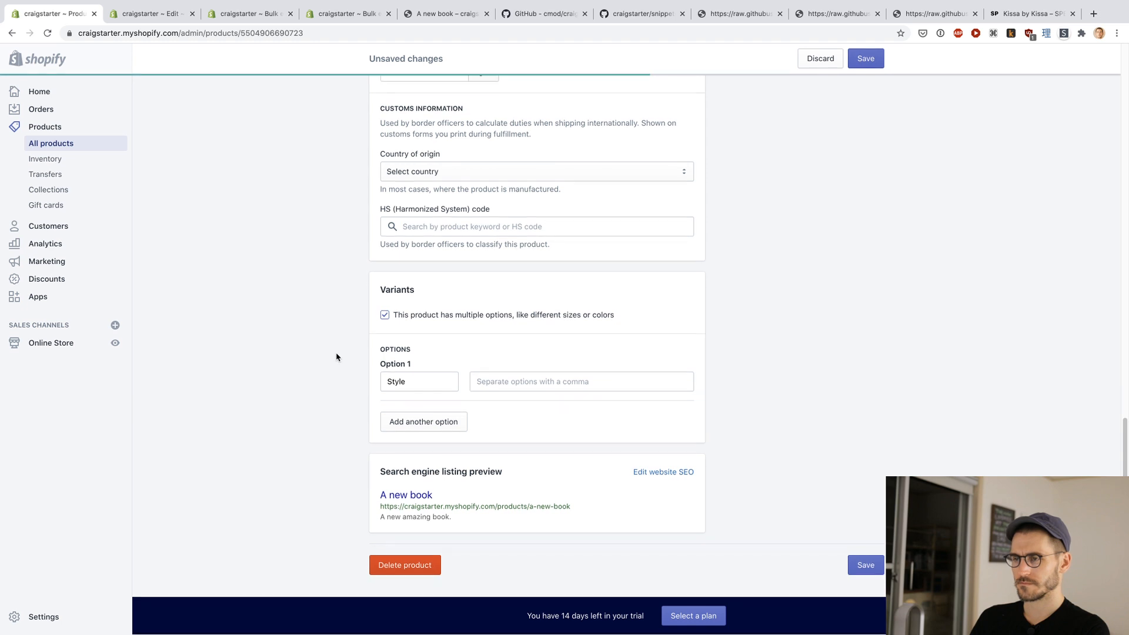
{"action": "left_click", "coordinate": [507, 387]}
{"action": "scroll", "coordinate": [340, 361], "scroll_direction": "up", "scroll_amount": 10}
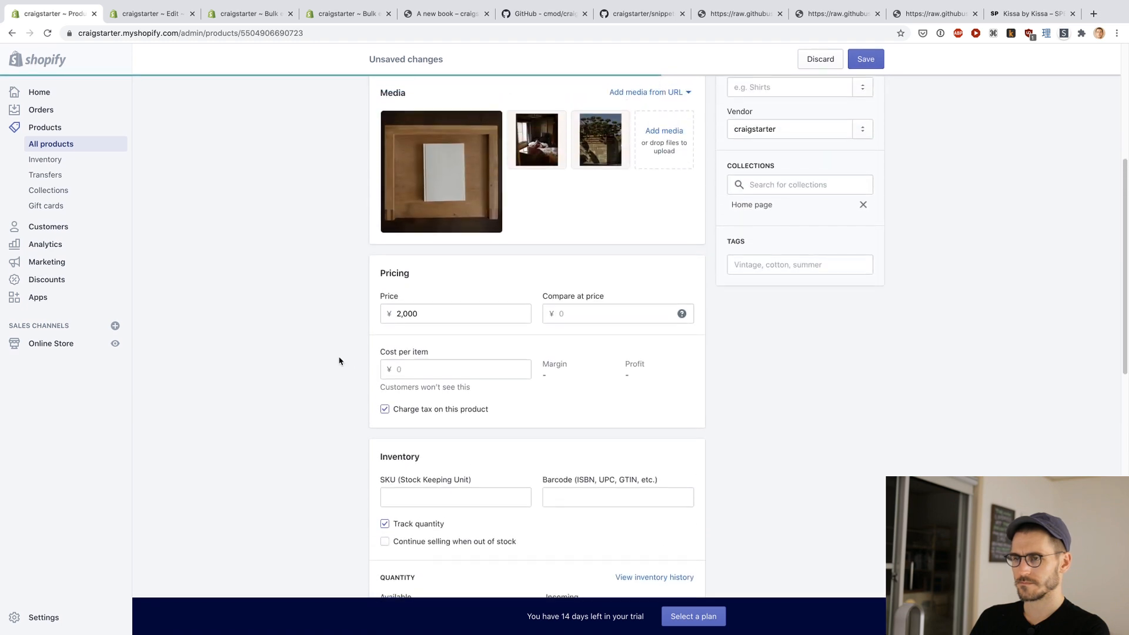
{"action": "scroll", "coordinate": [339, 360], "scroll_direction": "down", "scroll_amount": 11}
{"action": "scroll", "coordinate": [339, 360], "scroll_direction": "up", "scroll_amount": 7}
{"action": "scroll", "coordinate": [339, 360], "scroll_direction": "down", "scroll_amount": 5}
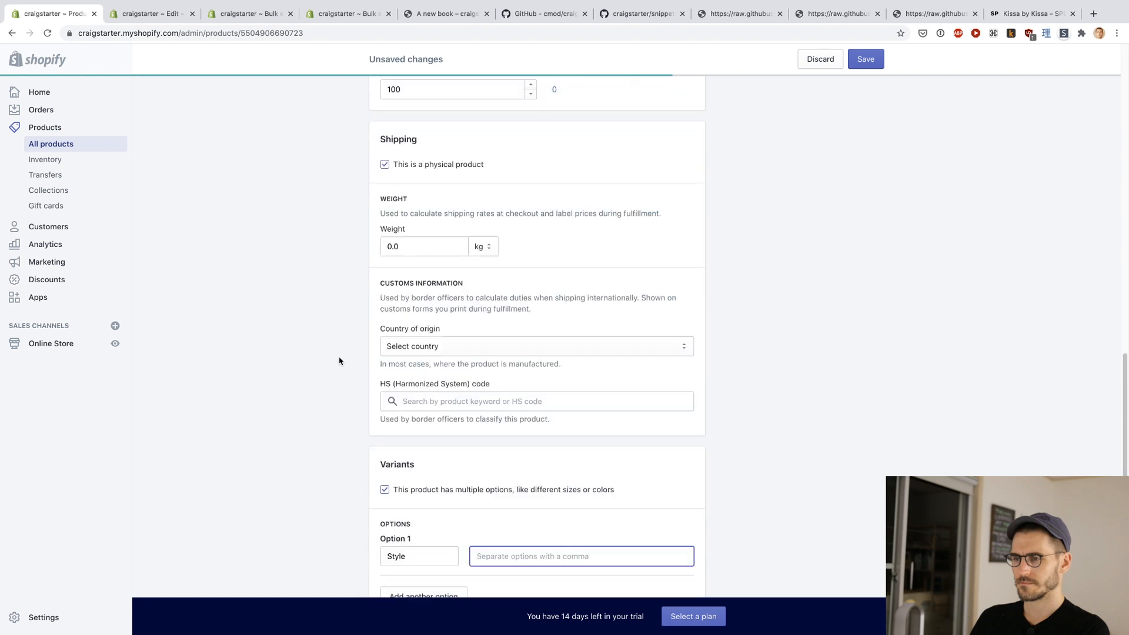
{"action": "scroll", "coordinate": [338, 360], "scroll_direction": "down", "scroll_amount": 5}
{"action": "type", "text": "Book Only"}
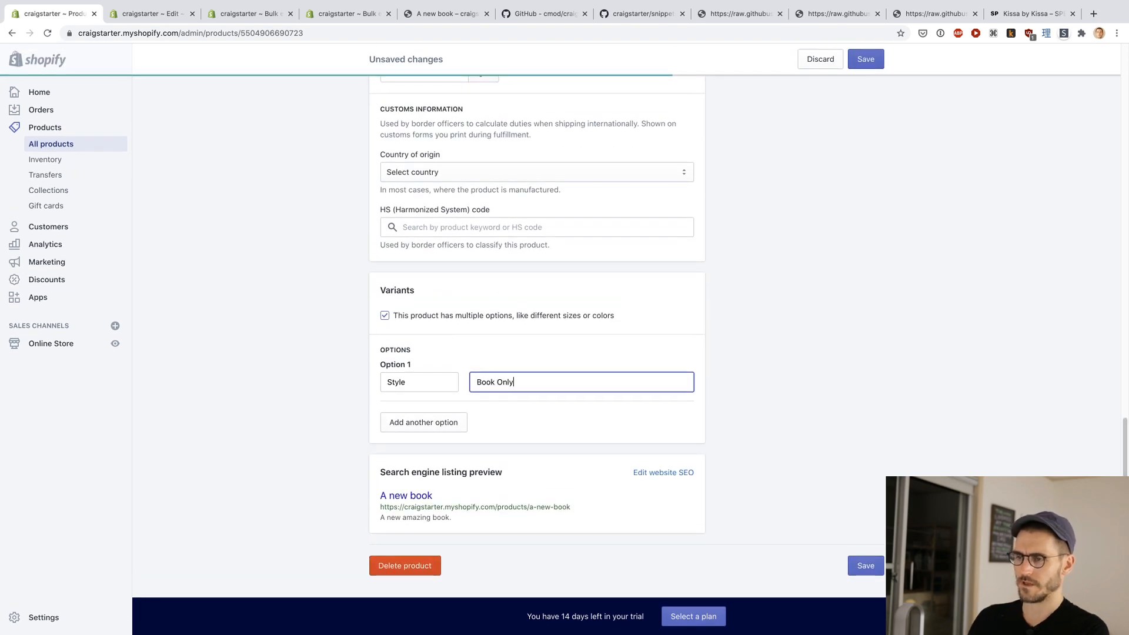
{"action": "key", "text": "Return"}
Step: Add the Style values Book and Dance Lessons and Book and Bungie Jump Lessons, and save the product
{"action": "type", "text": "Book and"}
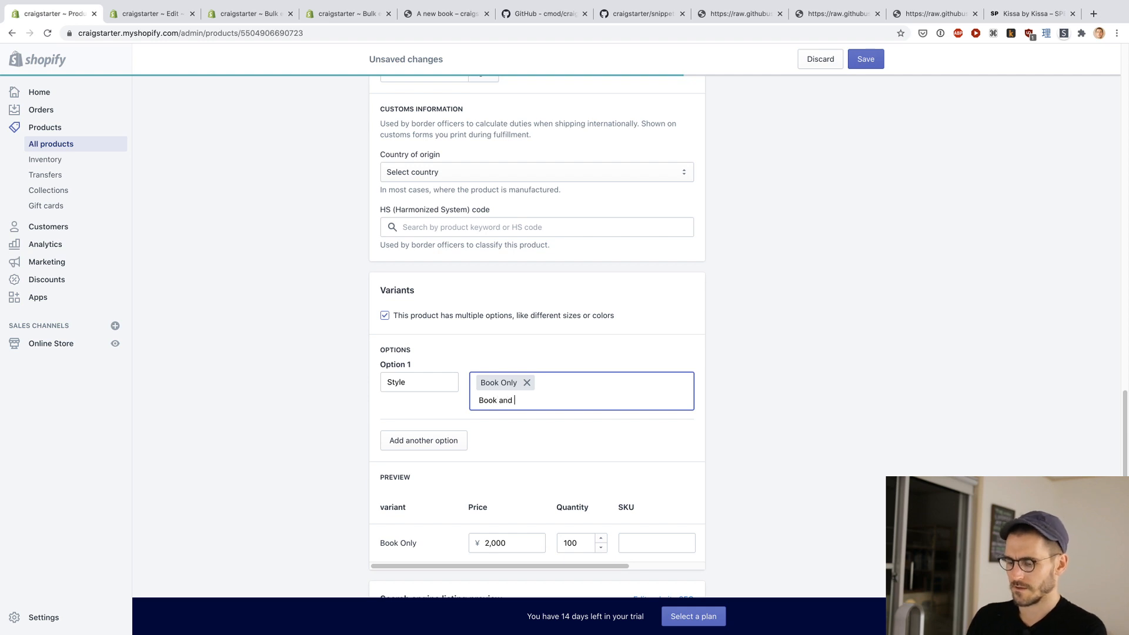
{"action": "type", "text": " Dance Lessons"}
{"action": "key", "text": "Return"}
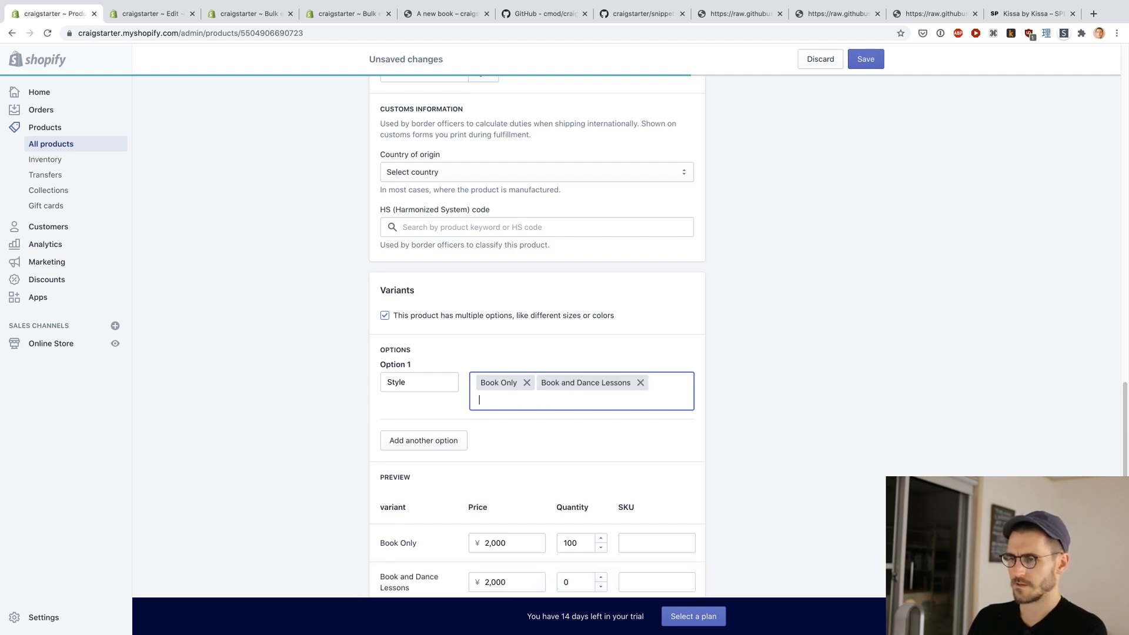
{"action": "type", "text": "Book and Bungie "}
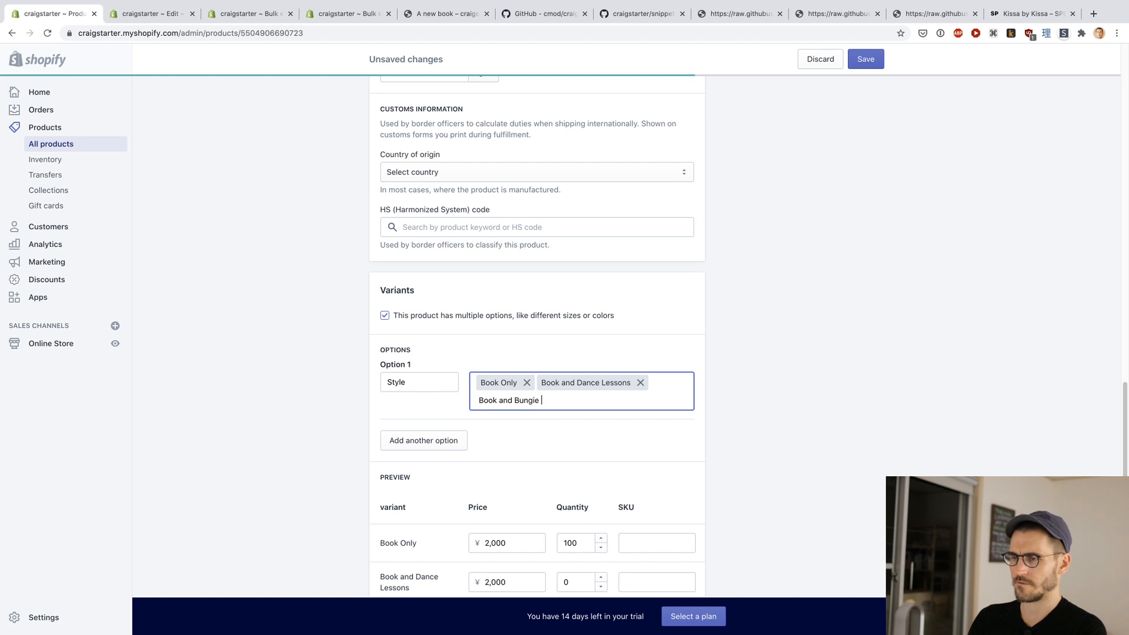
{"action": "type", "text": "Jump Lessons"}
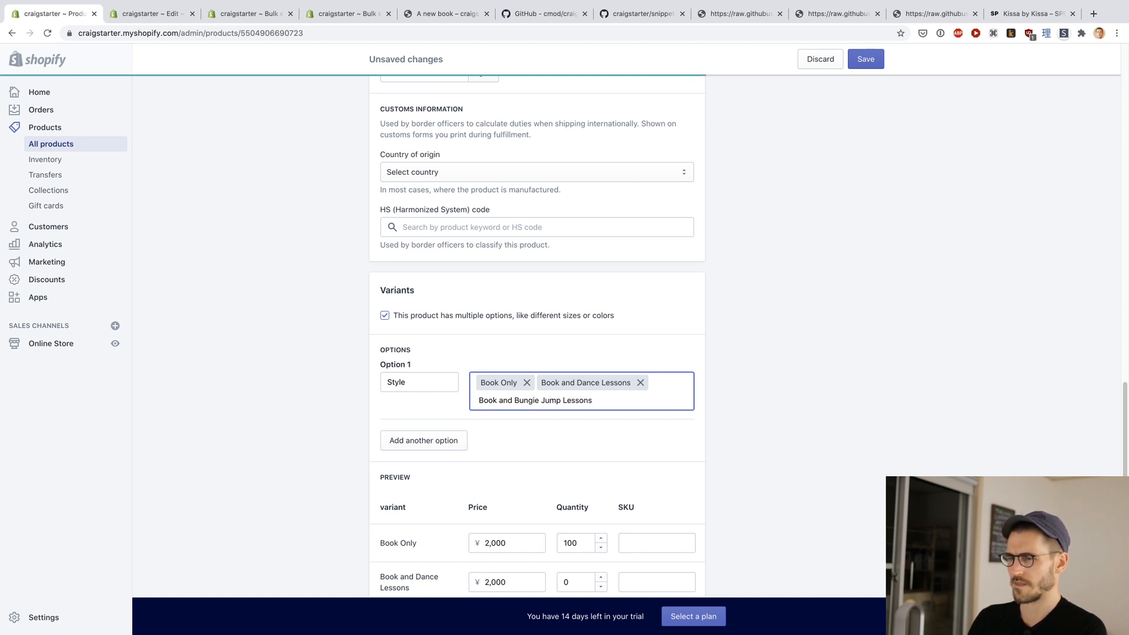
{"action": "left_click", "coordinate": [349, 392]}
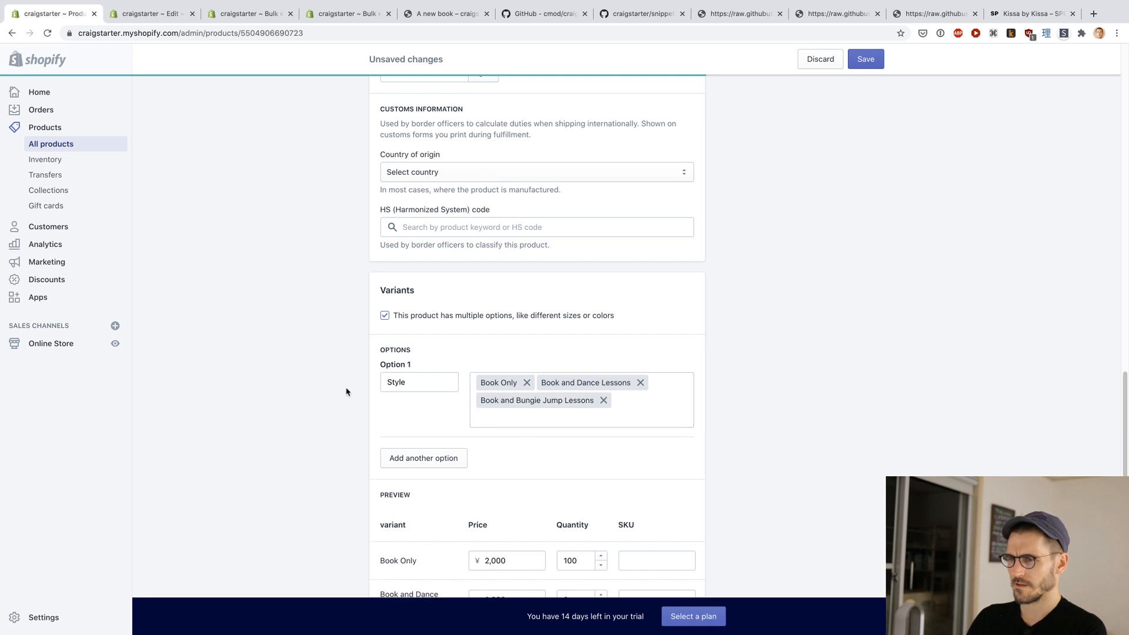
{"action": "left_click", "coordinate": [864, 65]}
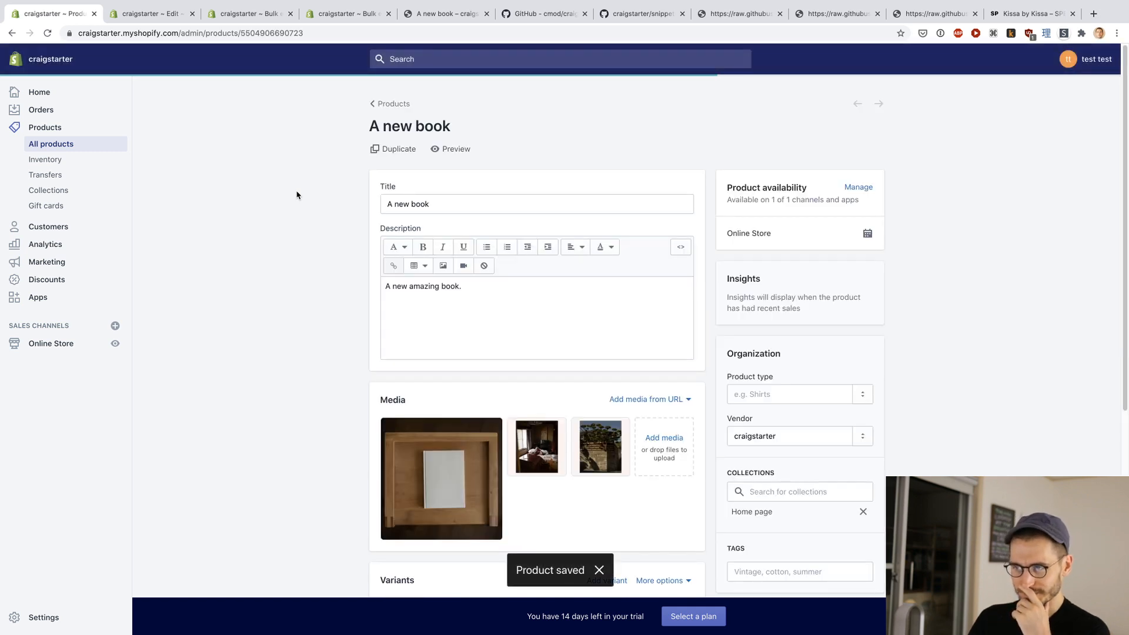
Step: Check the saved variants' quantities and reload the "A new book" storefront page to examine its tiers
{"action": "scroll", "coordinate": [296, 195], "scroll_direction": "down", "scroll_amount": 6}
{"action": "scroll", "coordinate": [320, 327], "scroll_direction": "up", "scroll_amount": 1}
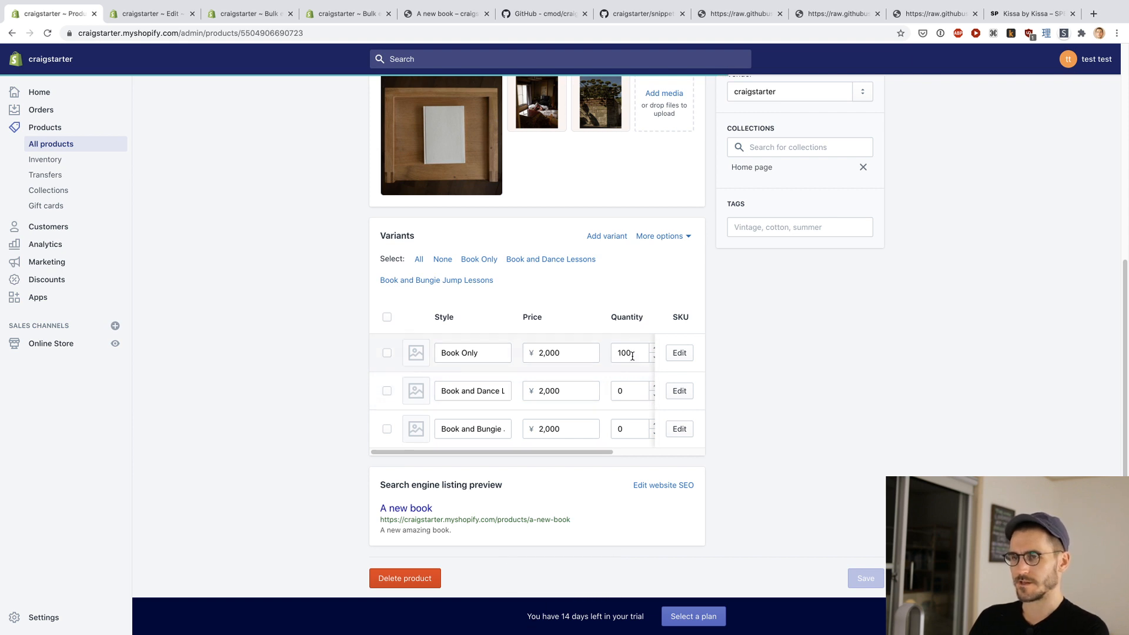
{"action": "left_click", "coordinate": [144, 13]}
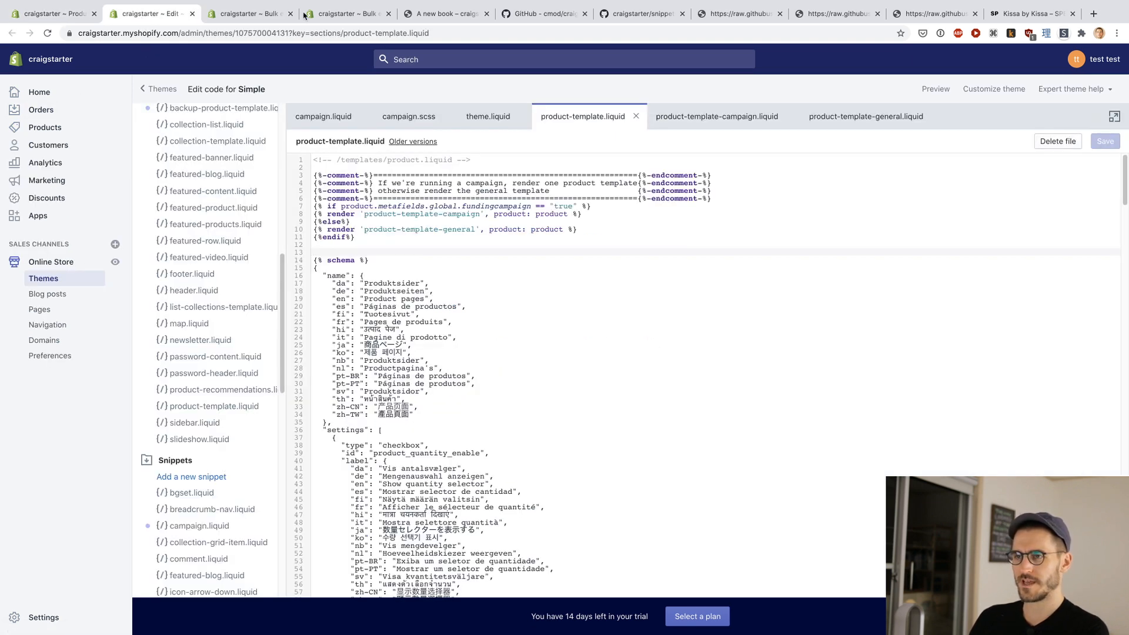
{"action": "left_click", "coordinate": [351, 14]}
{"action": "left_click", "coordinate": [458, 14]}
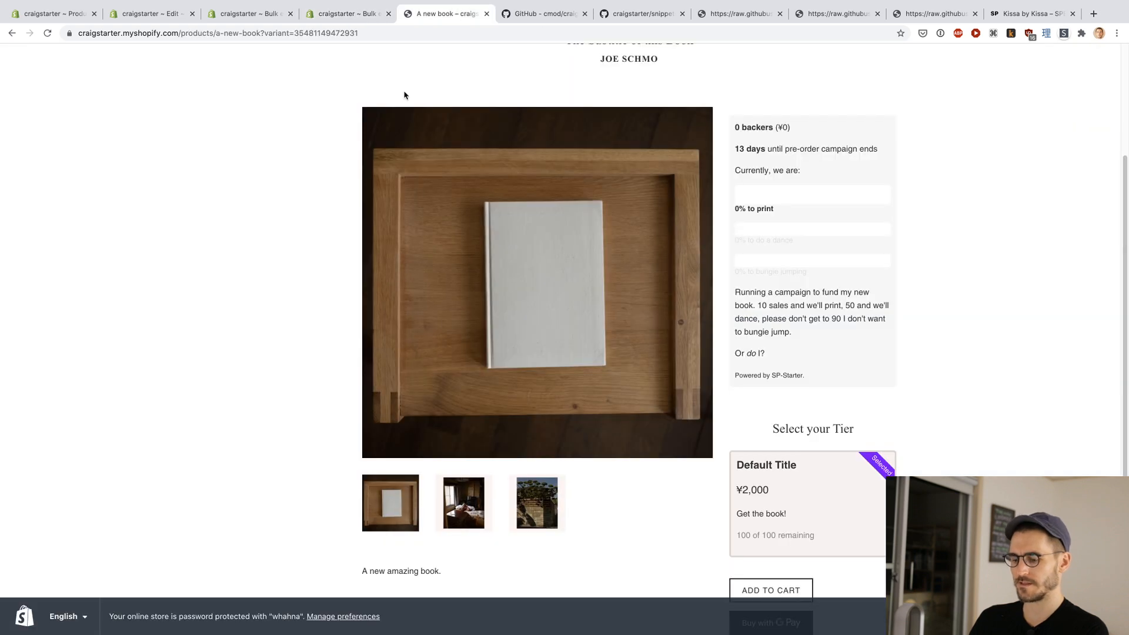
{"action": "scroll", "coordinate": [296, 265], "scroll_direction": "down", "scroll_amount": 1}
{"action": "key", "text": "super+r"}
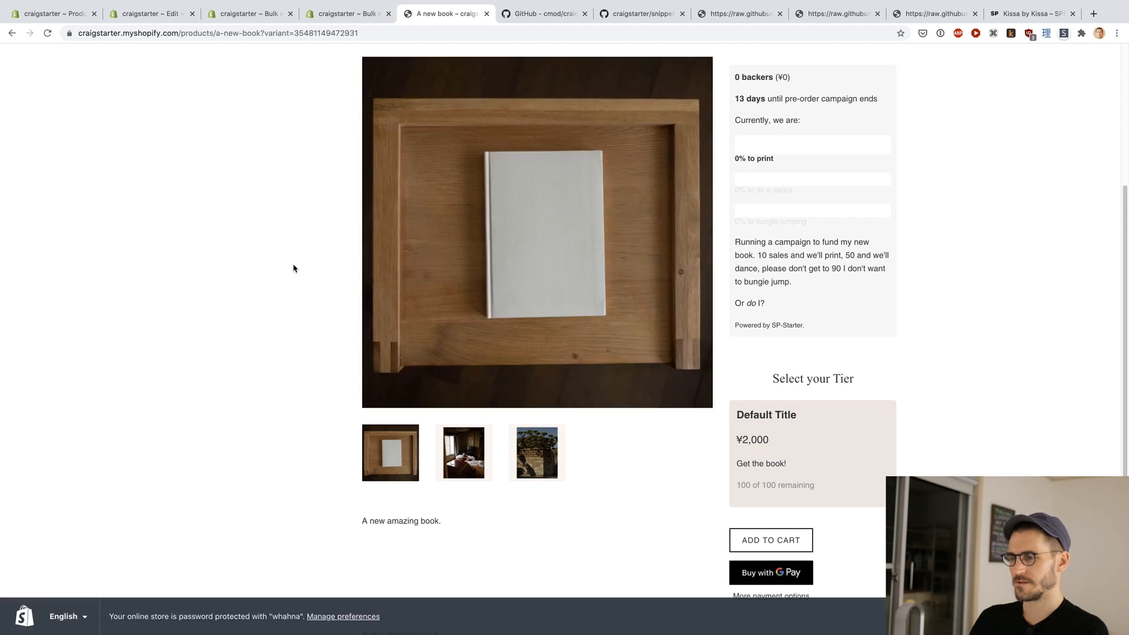
{"action": "key", "text": "super+r"}
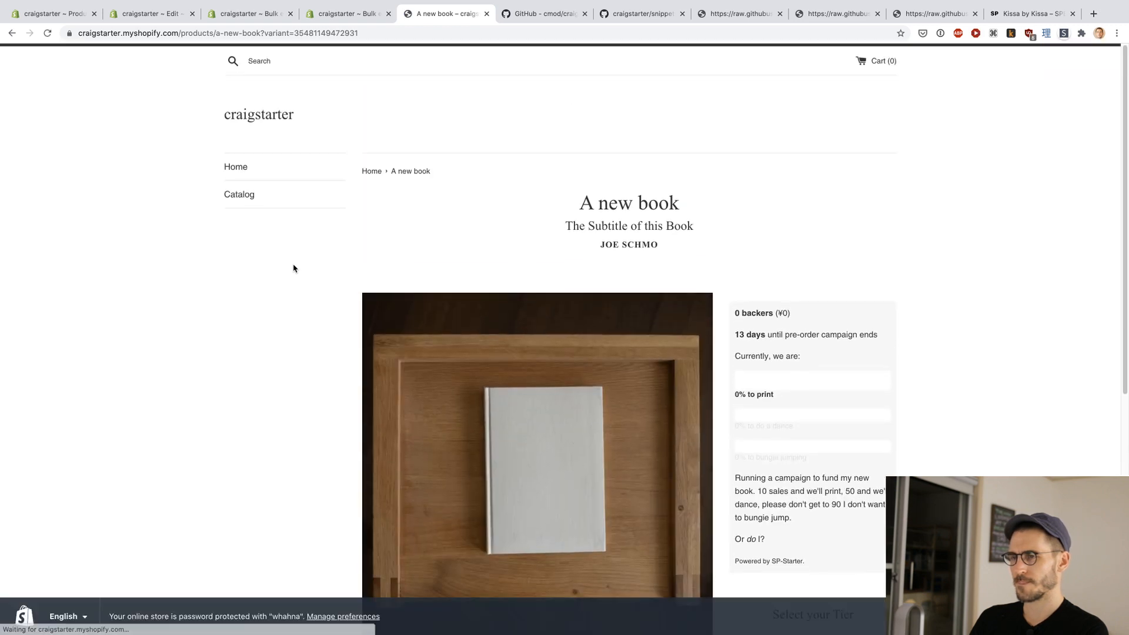
{"action": "key", "text": "super+r"}
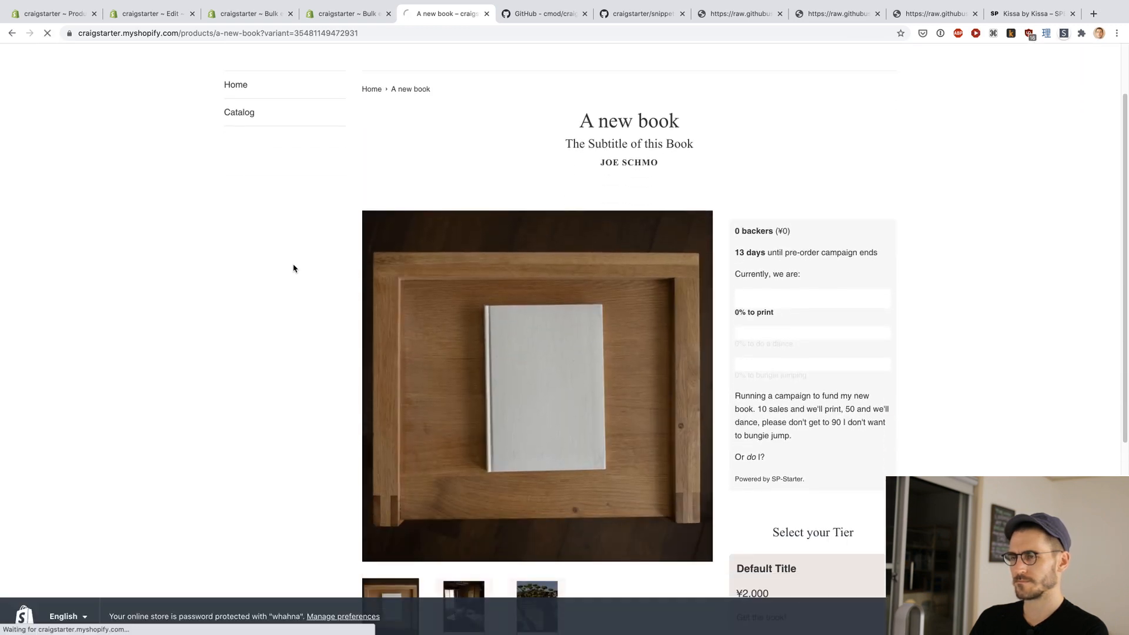
{"action": "scroll", "coordinate": [293, 269], "scroll_direction": "down", "scroll_amount": 5}
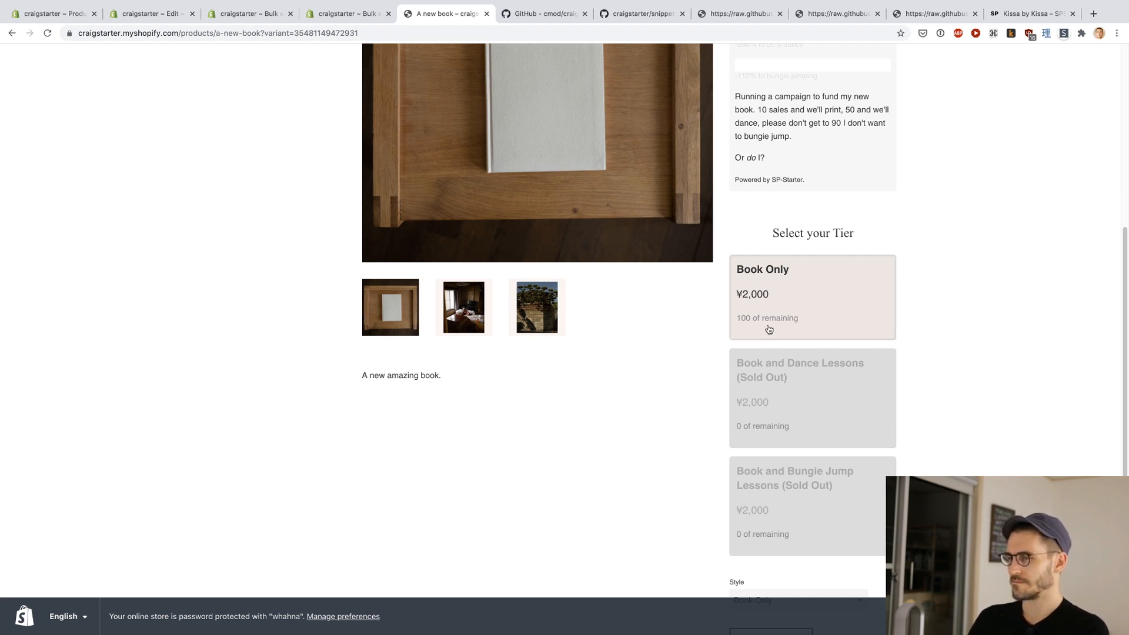
Step: Return to the variant bulk editor with the Variantdescription and Totalquantity fields and reload it to load the product's current variants
{"action": "key", "text": "ctrl+shift+Tab"}
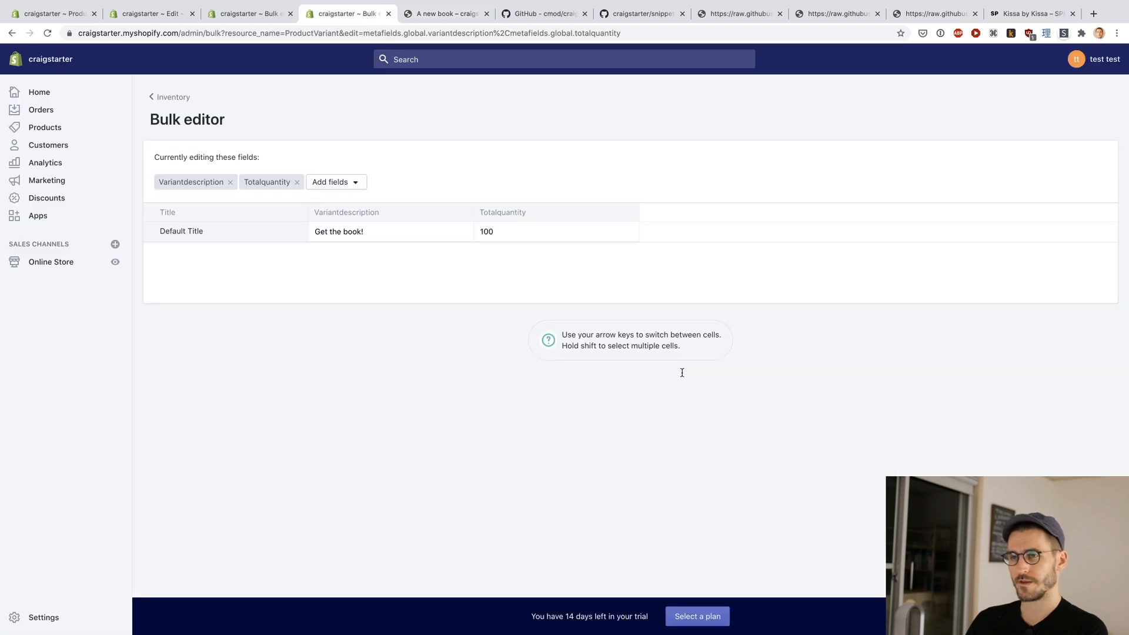
{"action": "key", "text": "ctrl+shift+Tab"}
{"action": "key", "text": "ctrl+shift+Tab"}
{"action": "key", "text": "ctrl+shift+Tab"}
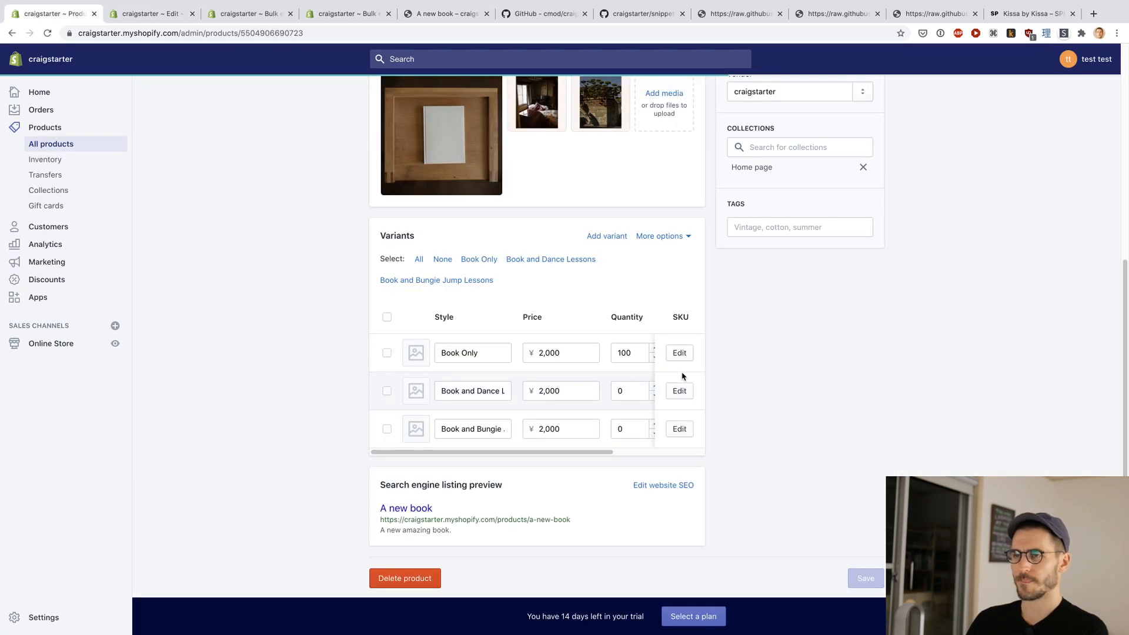
{"action": "key", "text": "ctrl+Tab"}
{"action": "key", "text": "ctrl+Tab"}
{"action": "key", "text": "ctrl+Tab"}
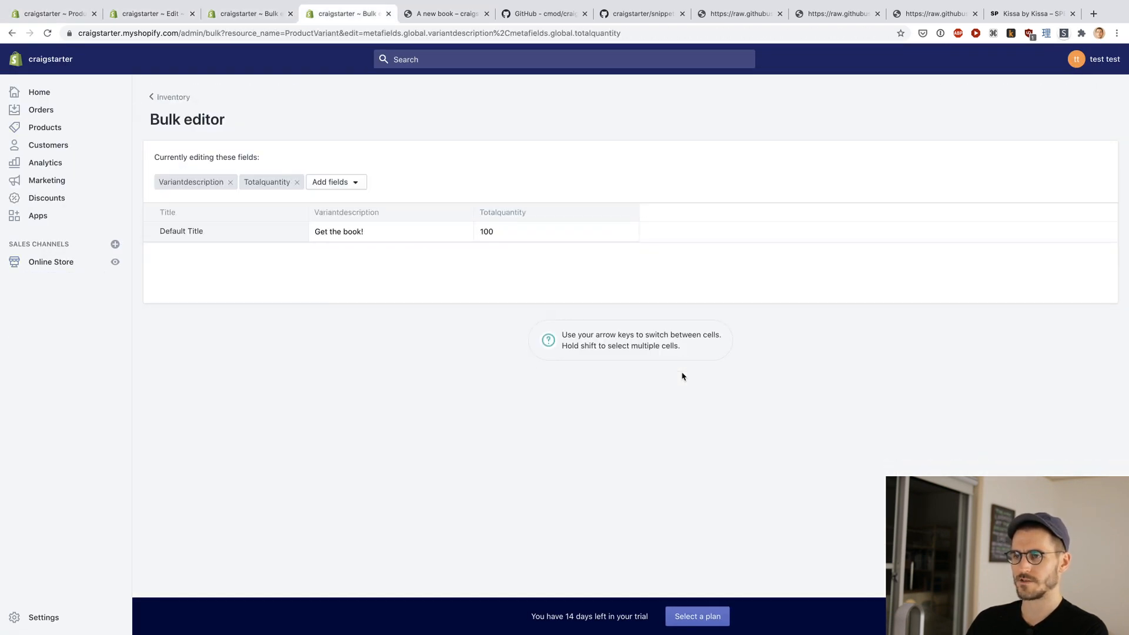
{"action": "key", "text": "ctrl+shift+Tab"}
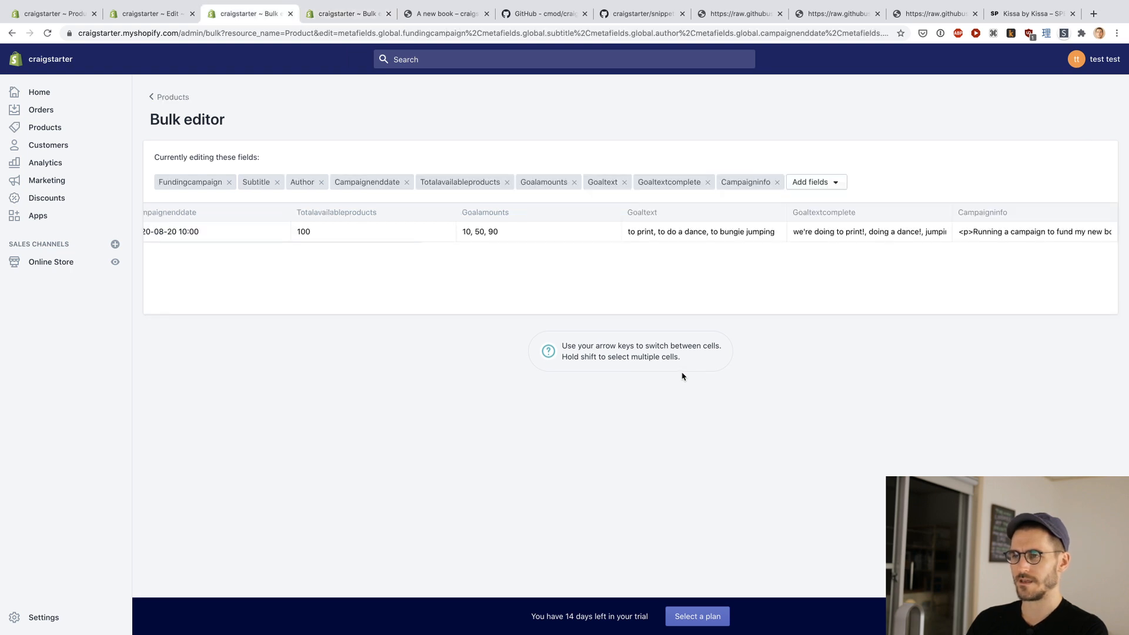
{"action": "key", "text": "ctrl+Tab"}
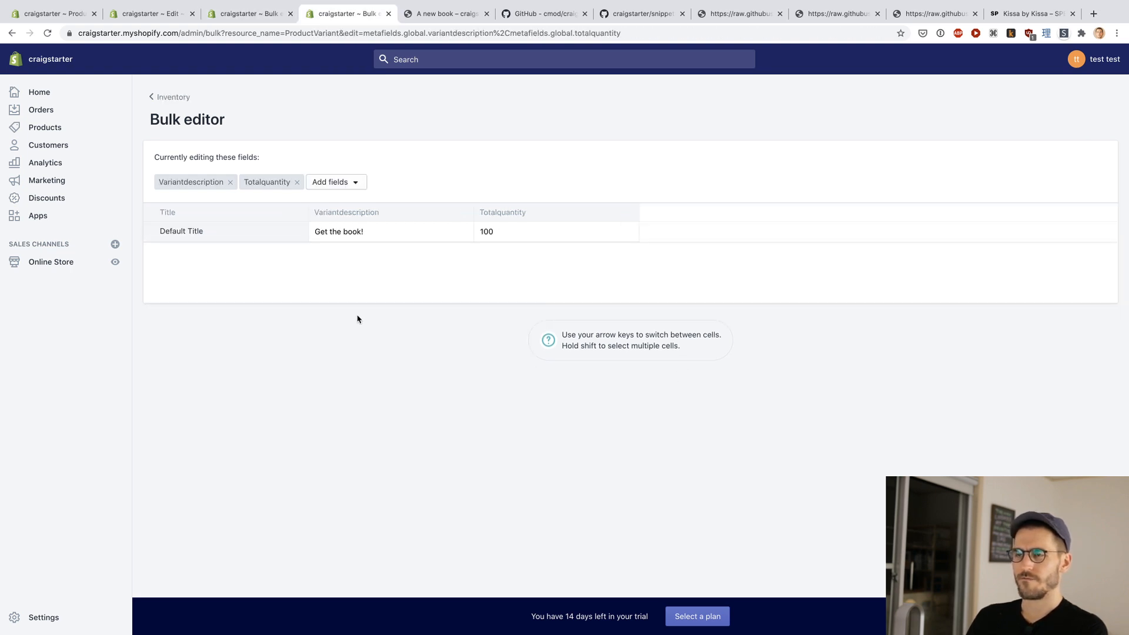
{"action": "left_click", "coordinate": [398, 32]}
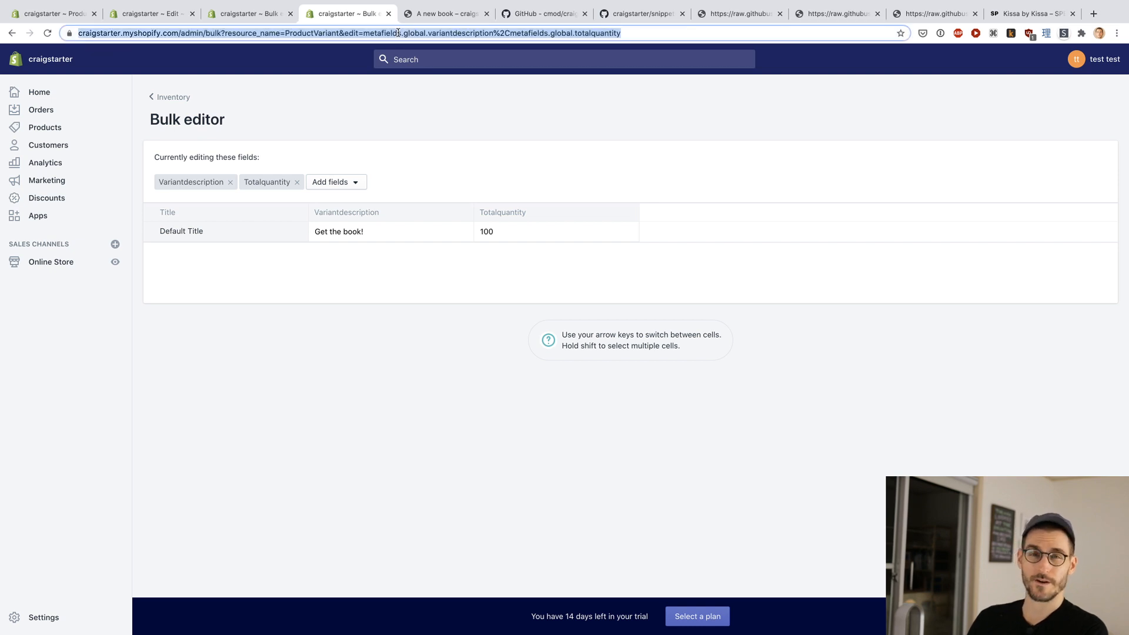
{"action": "key", "text": "Return"}
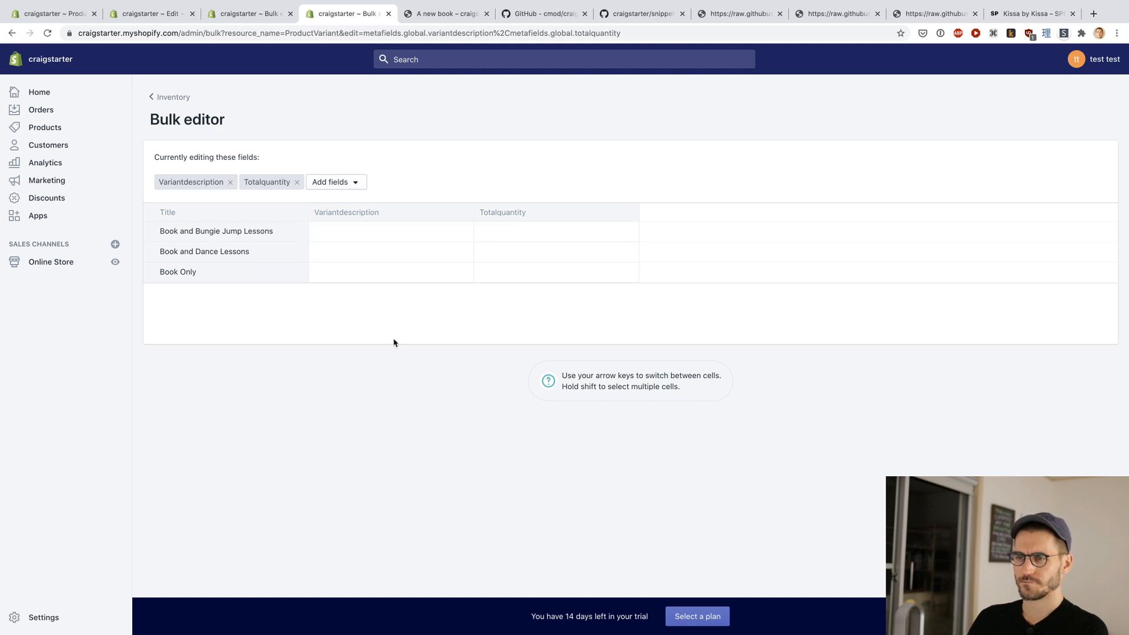
Step: Give the Book and Bungie Jump Lessons variant the description "All the above + Bungie." and a total quantity of 5
{"action": "left_click", "coordinate": [376, 230]}
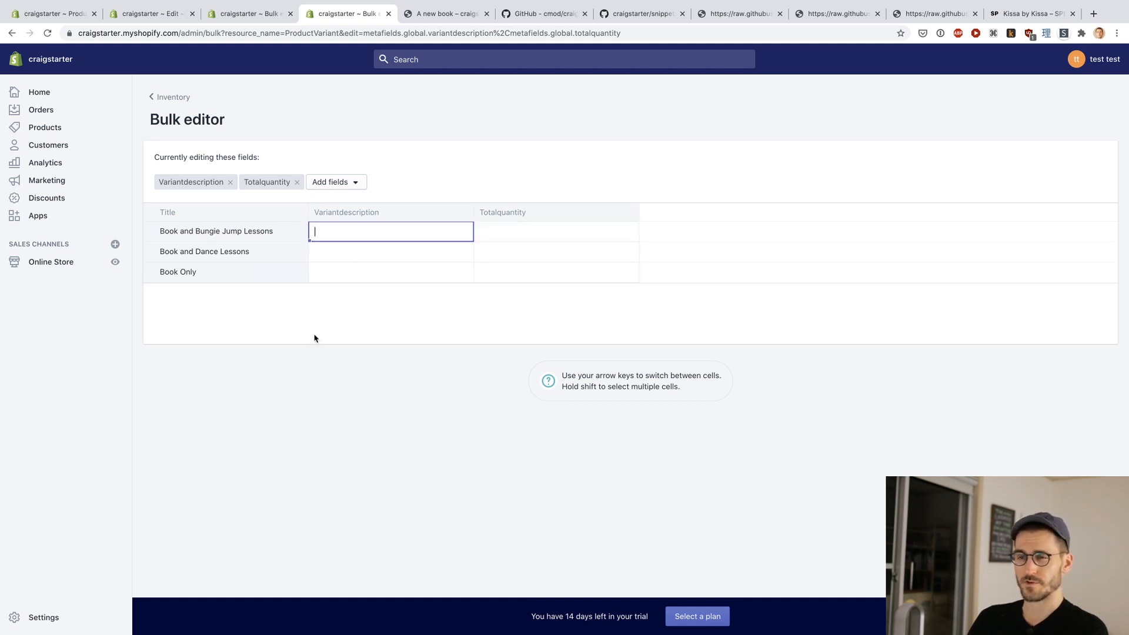
{"action": "type", "text": "If you wan"}
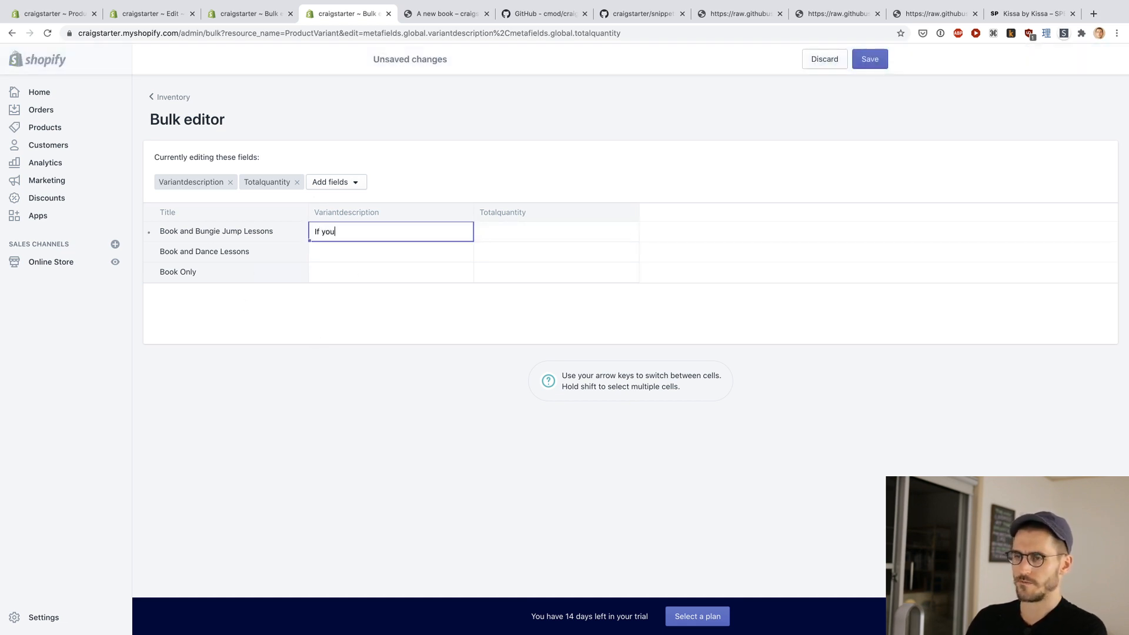
{"action": "key", "text": "super+a"}
{"action": "type", "text": "All the ab"}
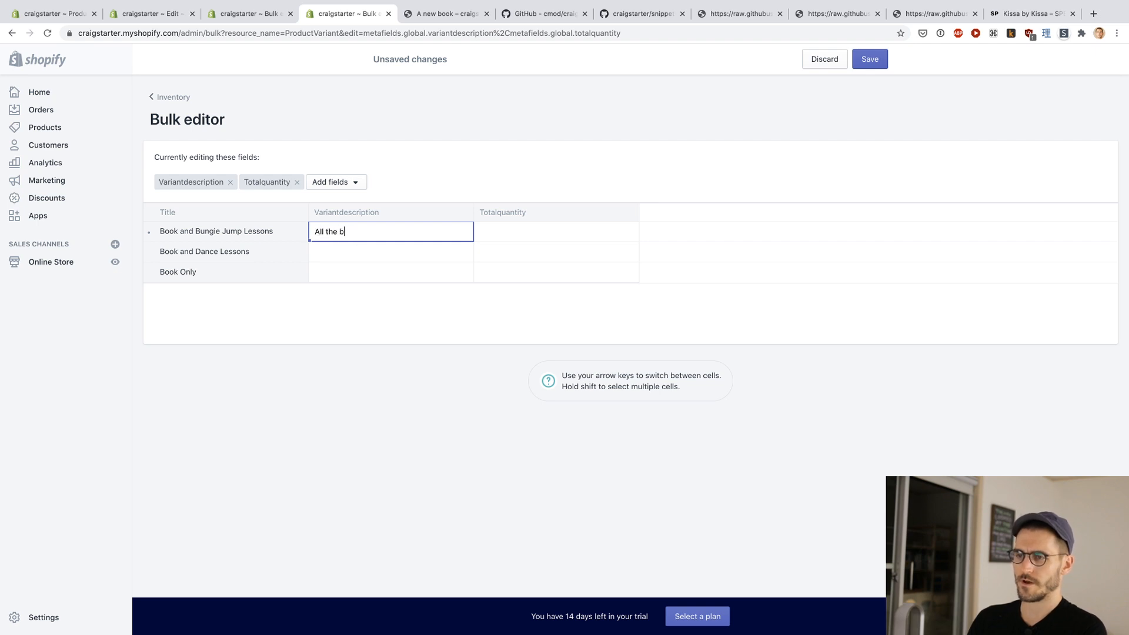
{"action": "type", "text": "ove + Bungie."}
{"action": "key", "text": "Tab"}
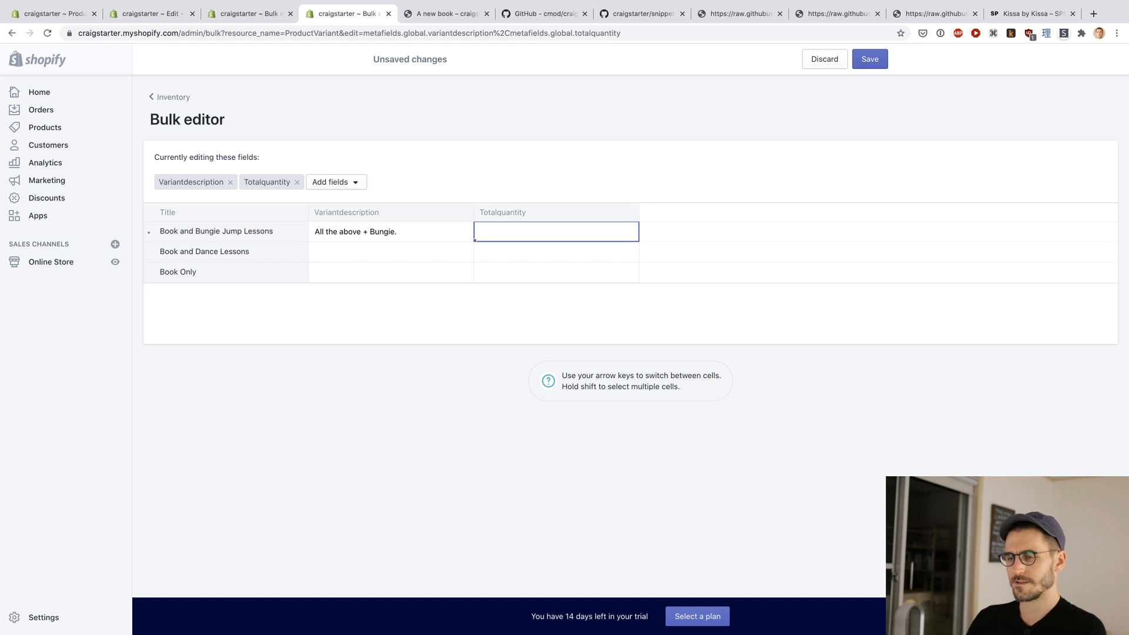
{"action": "key", "text": "Tab"}
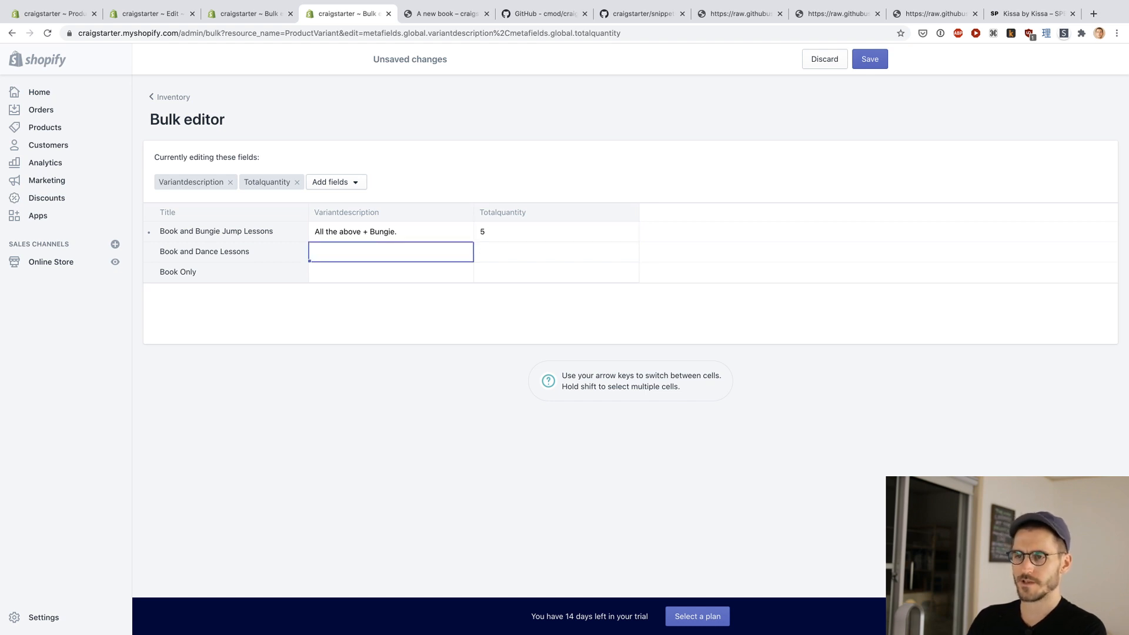
Step: Give the Book and Dance Lessons variant the description "All of the above + Dance" and a total quantity of 20
{"action": "type", "text": "All of the"}
{"action": "key", "text": "alt+BackSpace"}
{"action": "key", "text": "alt+BackSpace"}
{"action": "key", "text": "alt+BackSpace"}
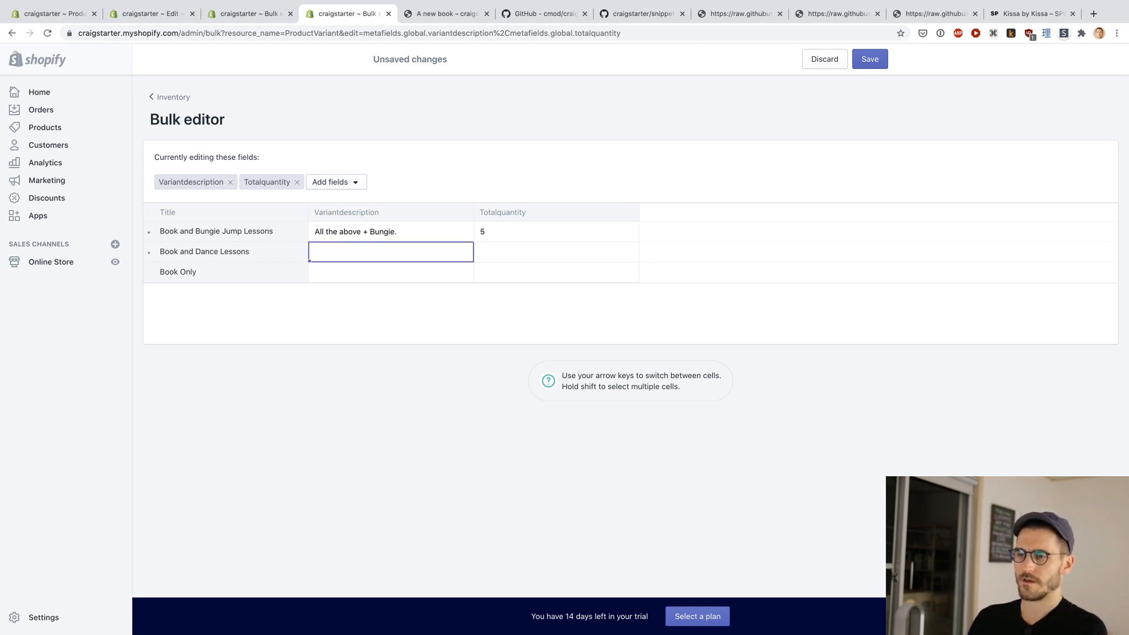
{"action": "type", "text": "All of the above + "}
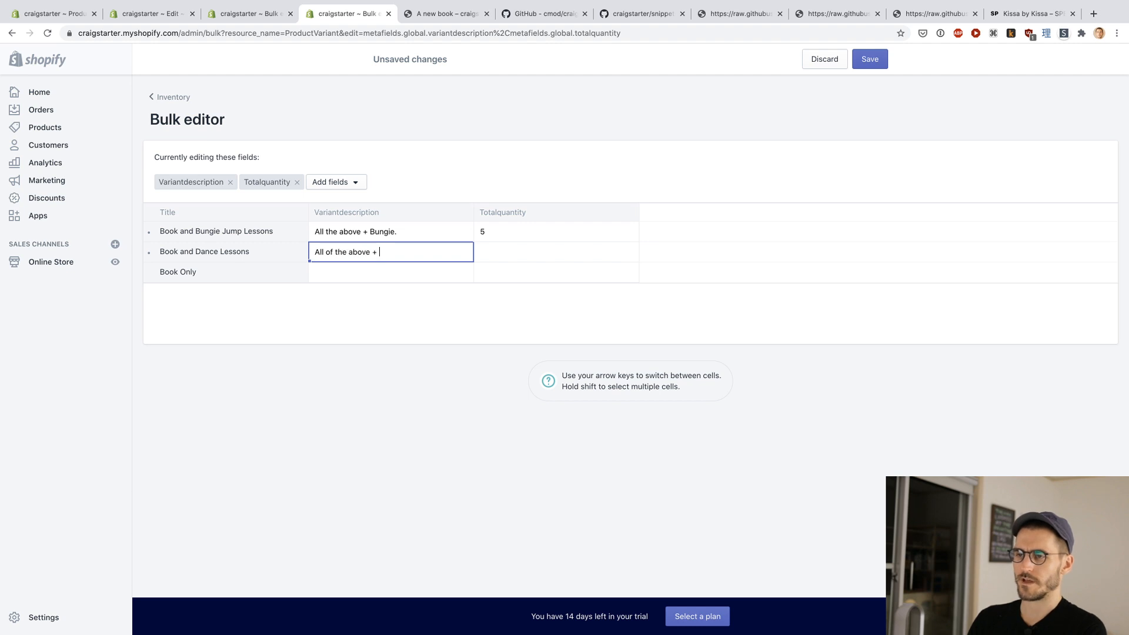
{"action": "type", "text": "Dance"}
{"action": "key", "text": "Tab"}
{"action": "type", "text": "20"}
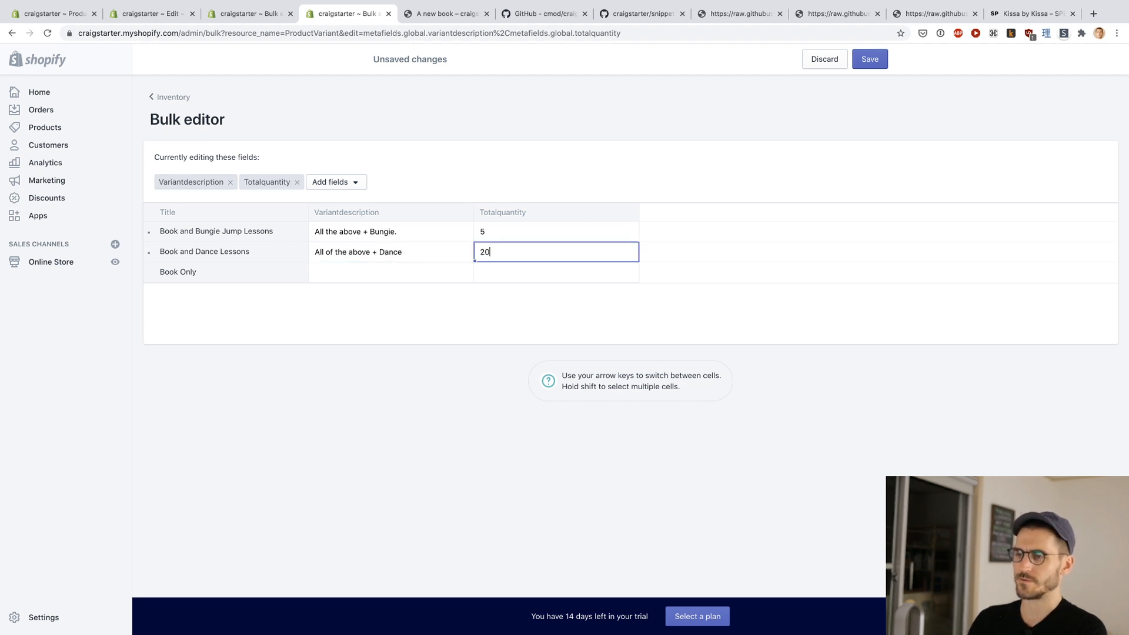
{"action": "key", "text": "Tab"}
Step: Give the Book Only variant the description "Just the book, please." and a total quantity of 75
{"action": "type", "text": "Just the book"}
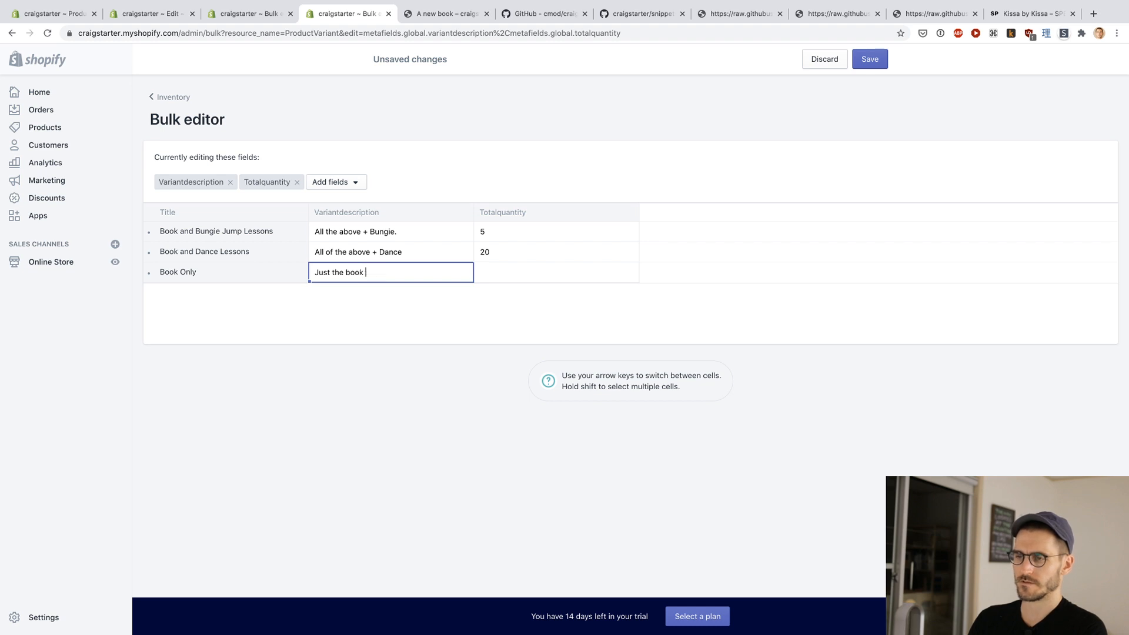
{"action": "key", "text": "BackSpace"}
{"action": "type", "text": ", please."}
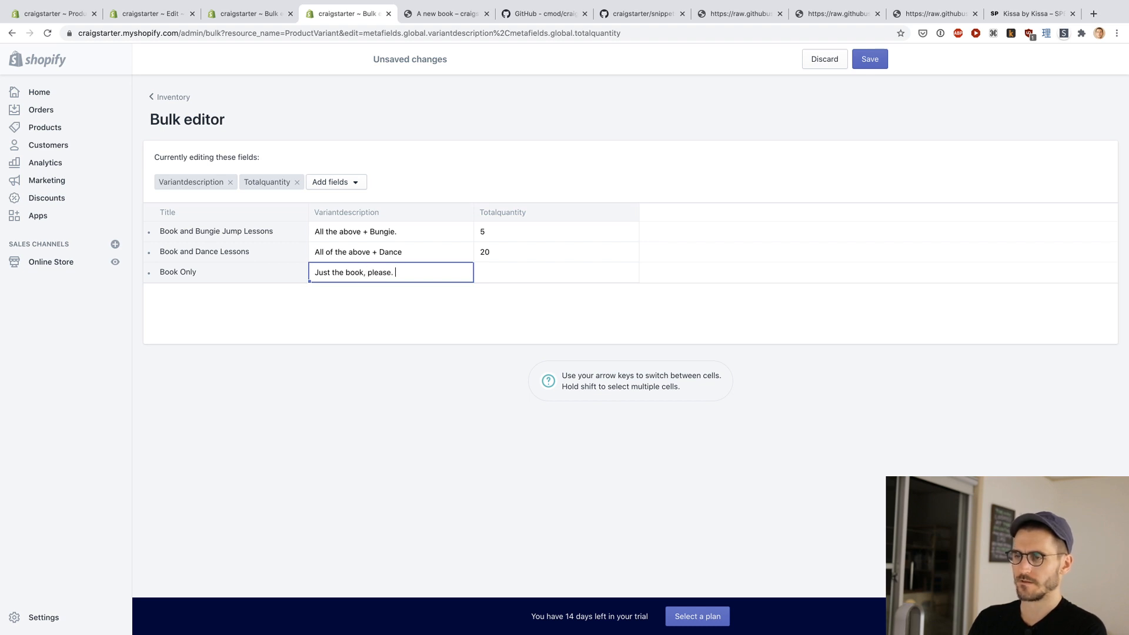
{"action": "key", "text": "Tab"}
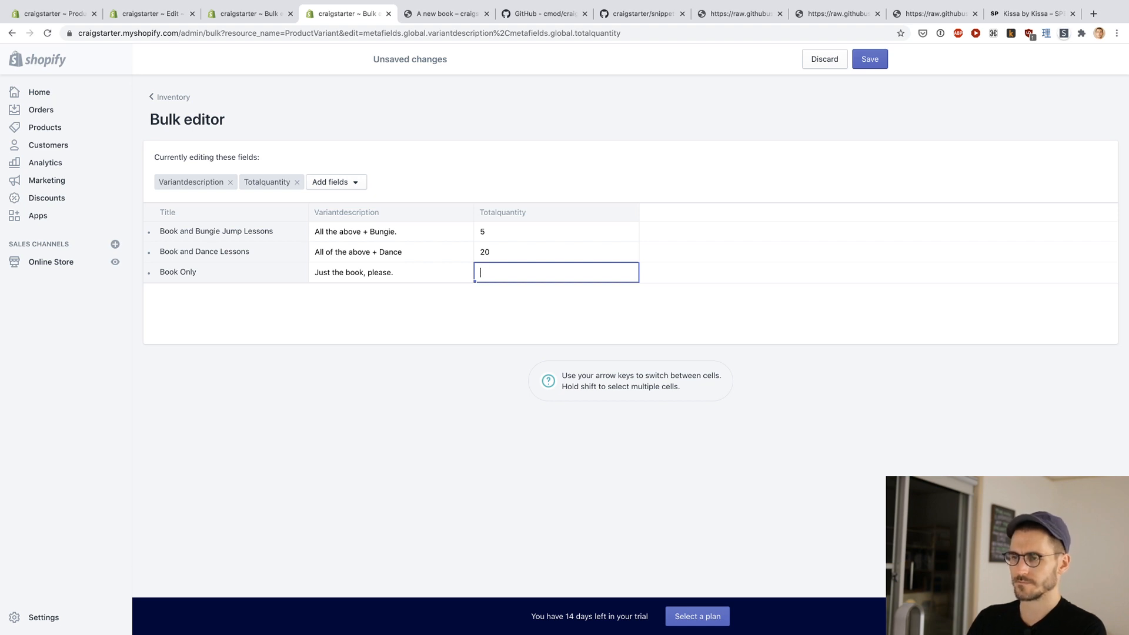
Step: Save the variant descriptions and total quantities, and reload the book's storefront page to check the tiers
{"action": "left_click", "coordinate": [873, 59]}
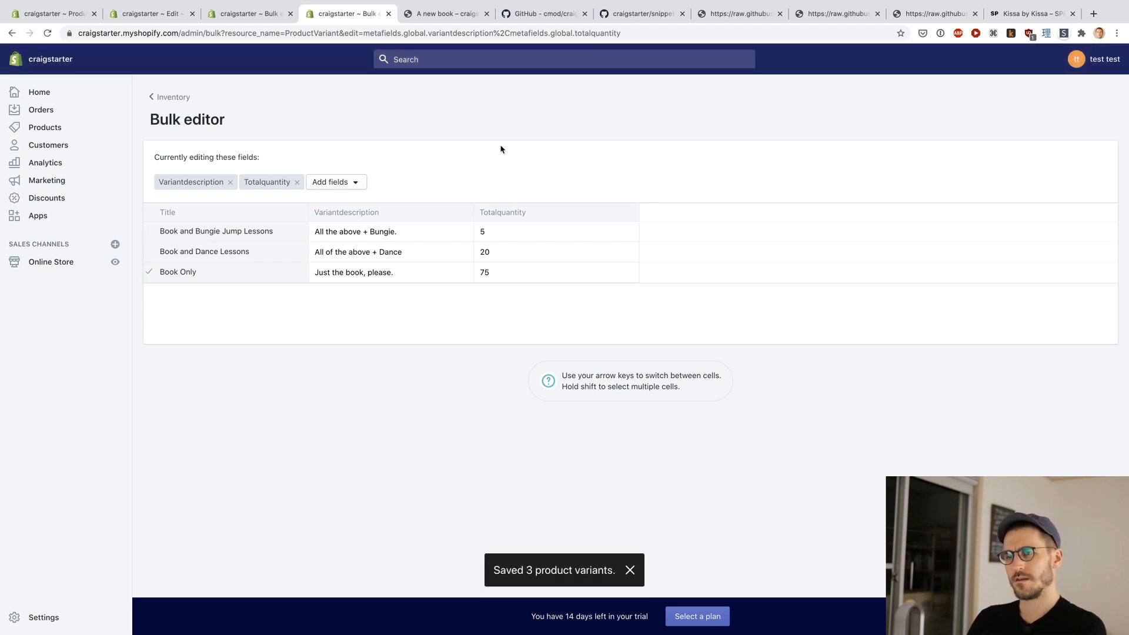
{"action": "key", "text": "ctrl+Tab"}
{"action": "key", "text": "super+r"}
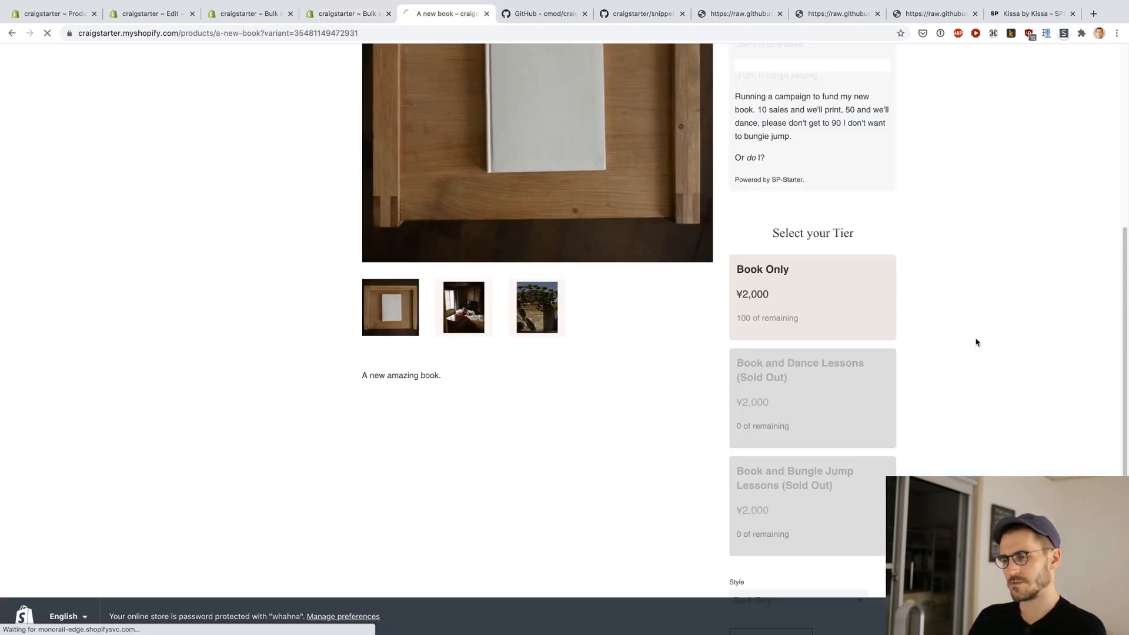
{"action": "scroll", "coordinate": [977, 343], "scroll_direction": "down", "scroll_amount": 1}
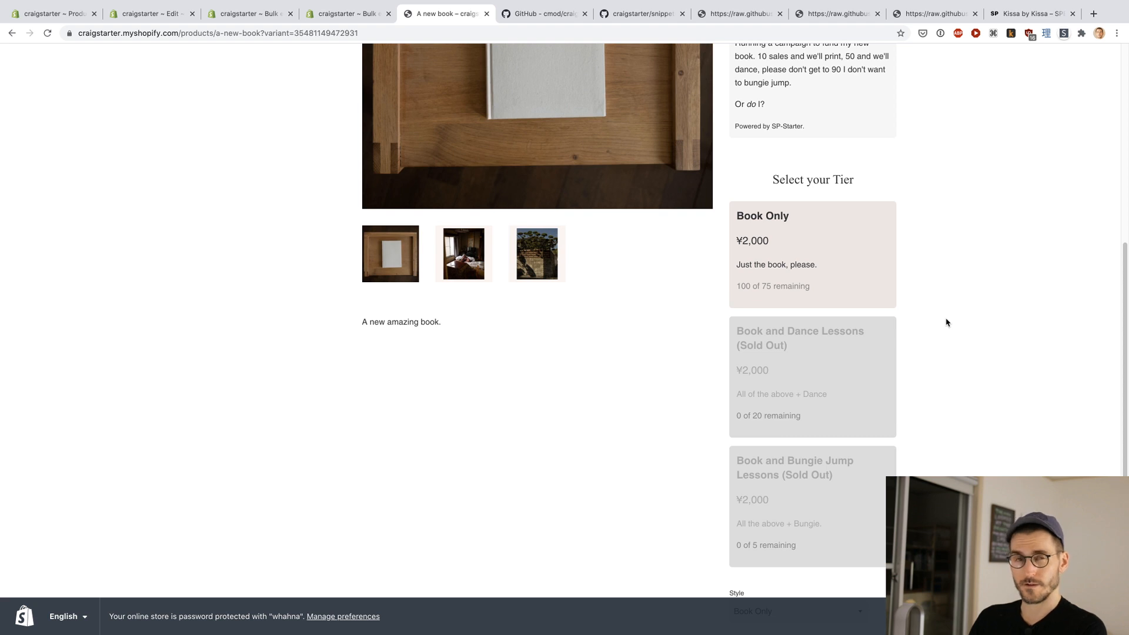
Step: Return to the book's product admin page and set the Book Only variant's stock quantity to 75
{"action": "key", "text": "super+2"}
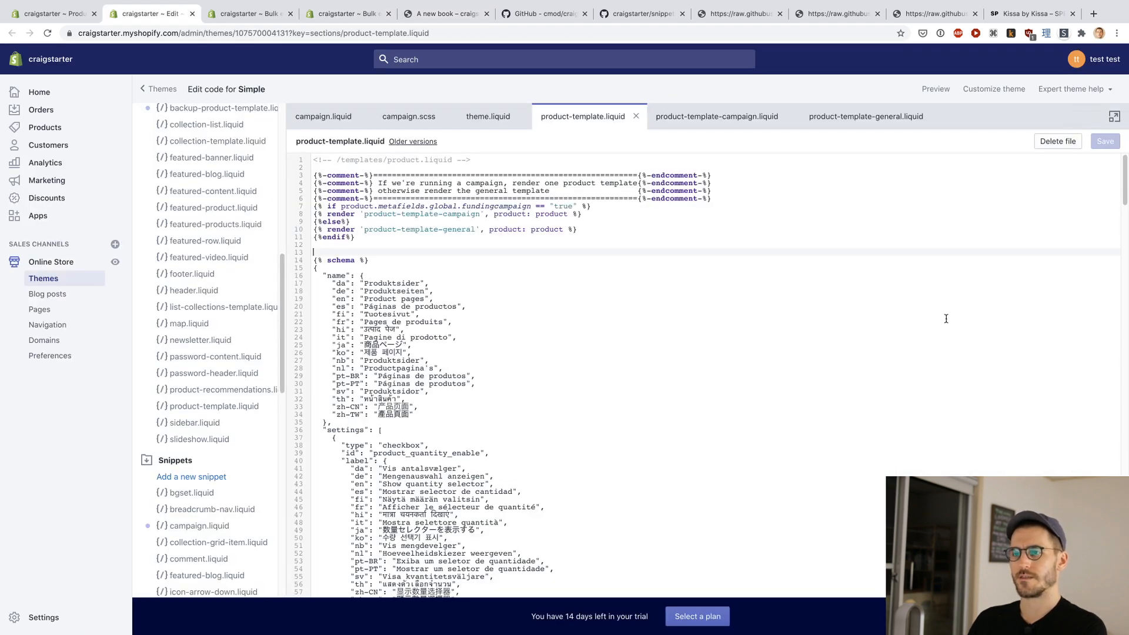
{"action": "key", "text": "super+1"}
{"action": "double_click", "coordinate": [634, 353]}
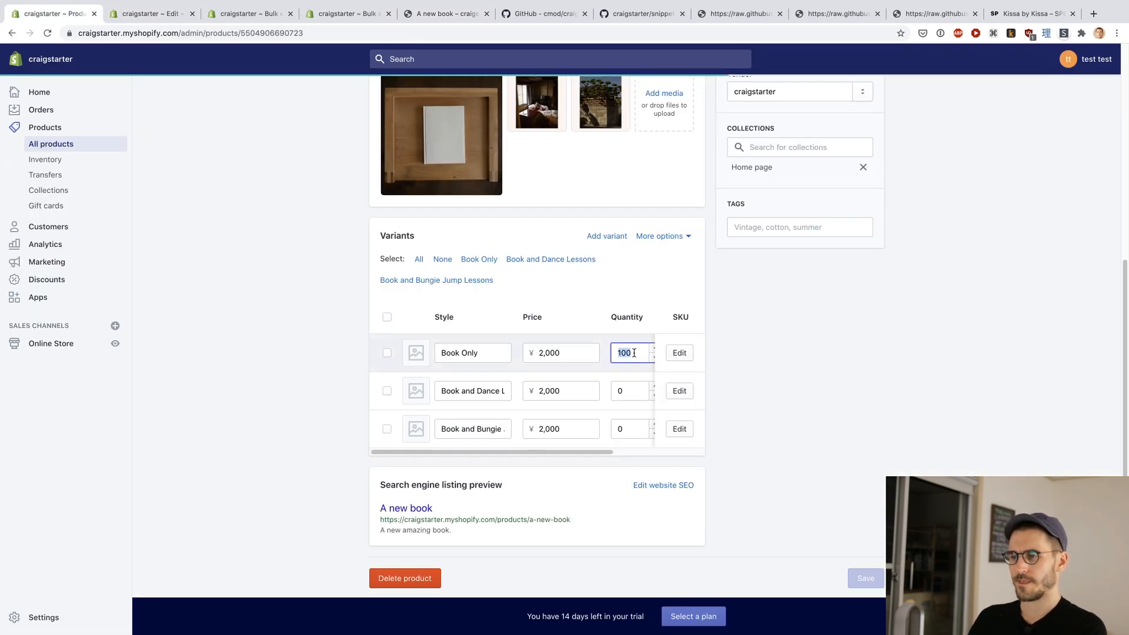
{"action": "type", "text": "75"}
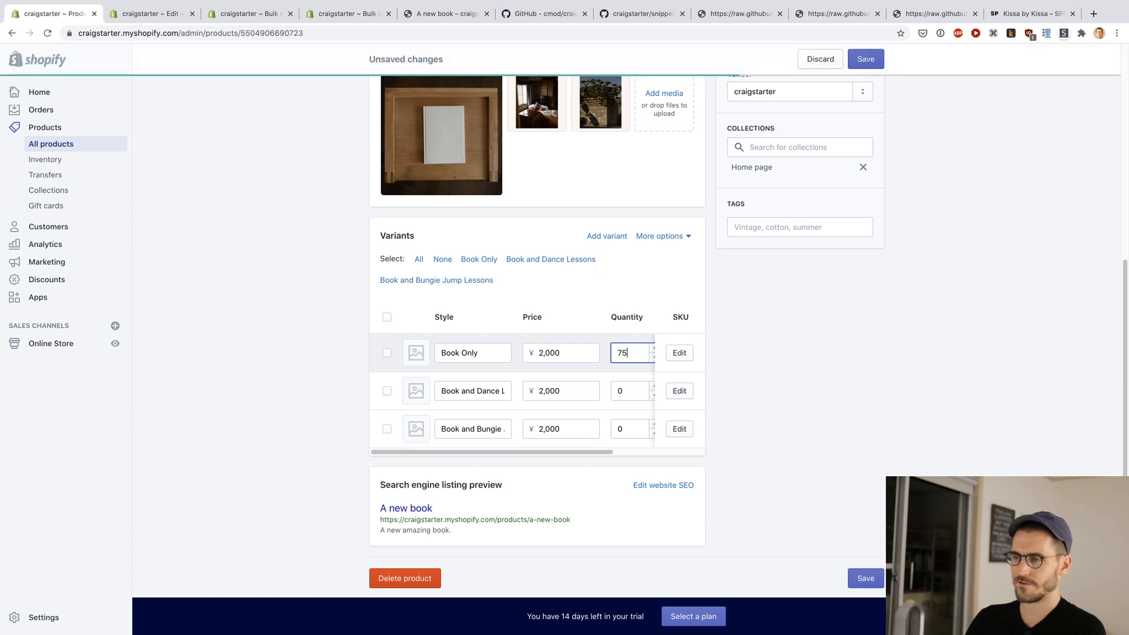
{"action": "key", "text": "Tab"}
{"action": "key", "text": "Tab"}
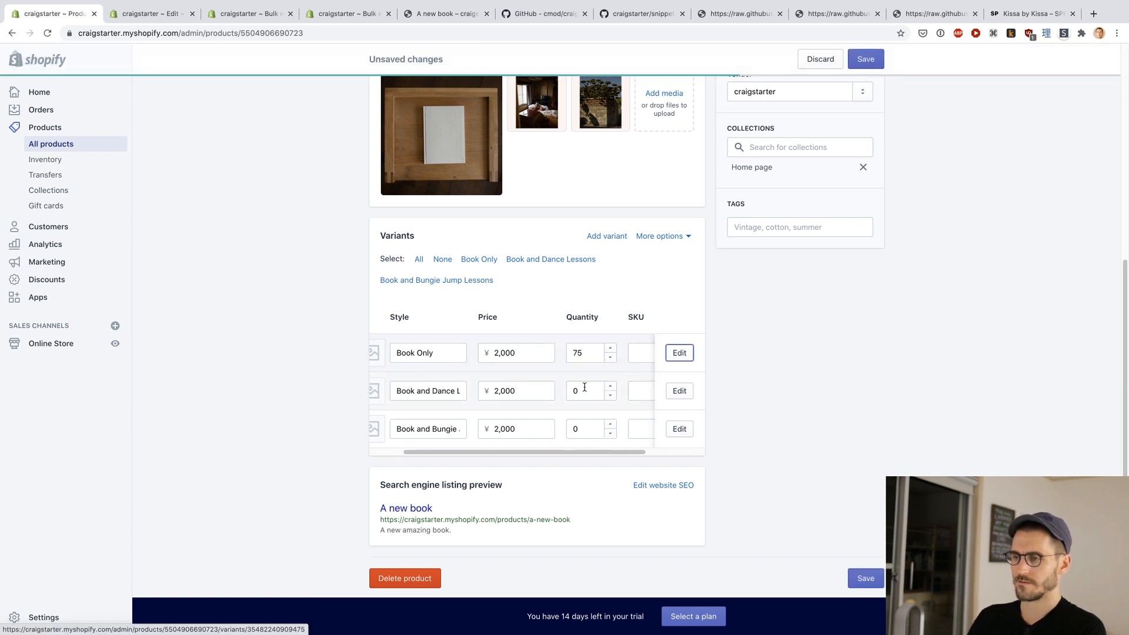
Step: Set the stock to 20 for Book and Dance Lessons and 5 for Book and Bungie Jump Lessons, and save the product
{"action": "double_click", "coordinate": [584, 387]}
{"action": "type", "text": "20"}
{"action": "key", "text": "super+4"}
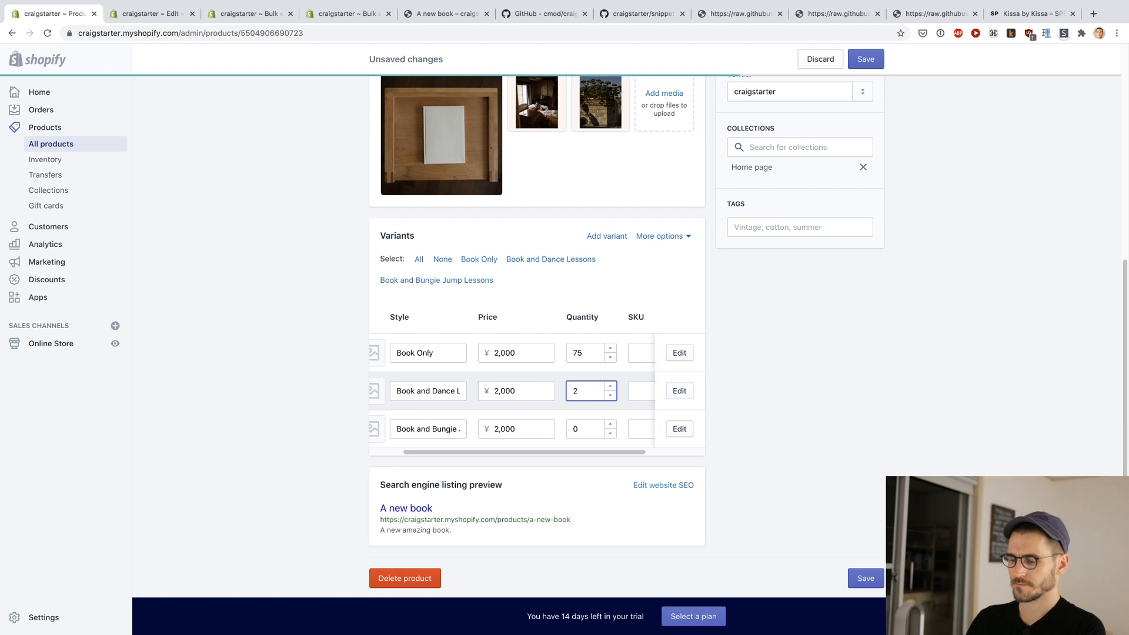
{"action": "left_click", "coordinate": [582, 427]}
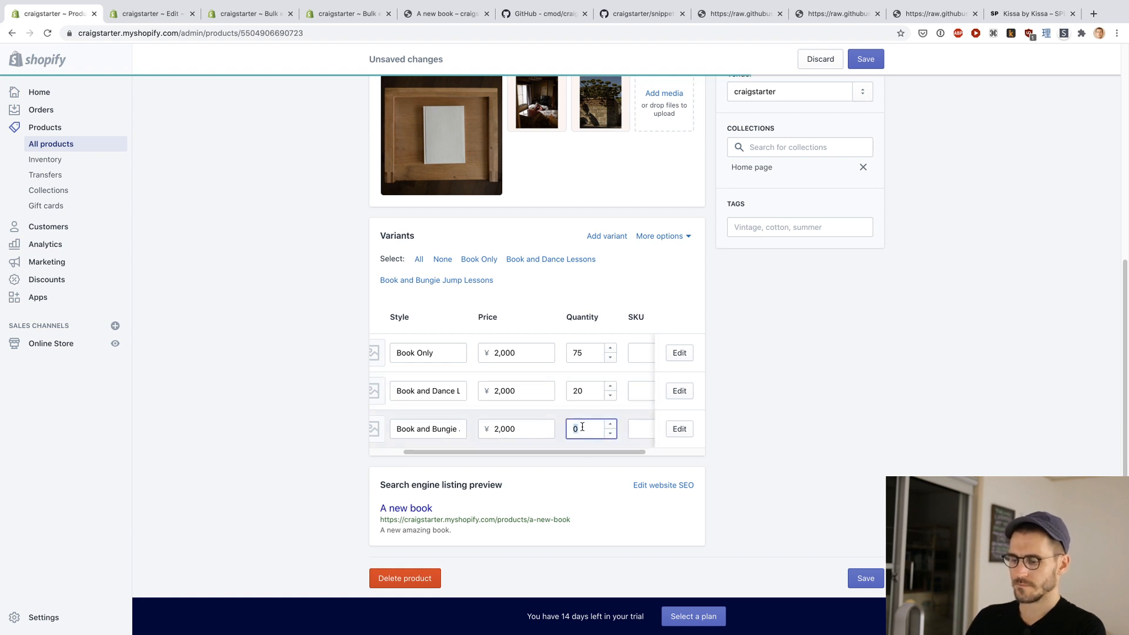
{"action": "type", "text": "5"}
{"action": "left_click", "coordinate": [874, 61]}
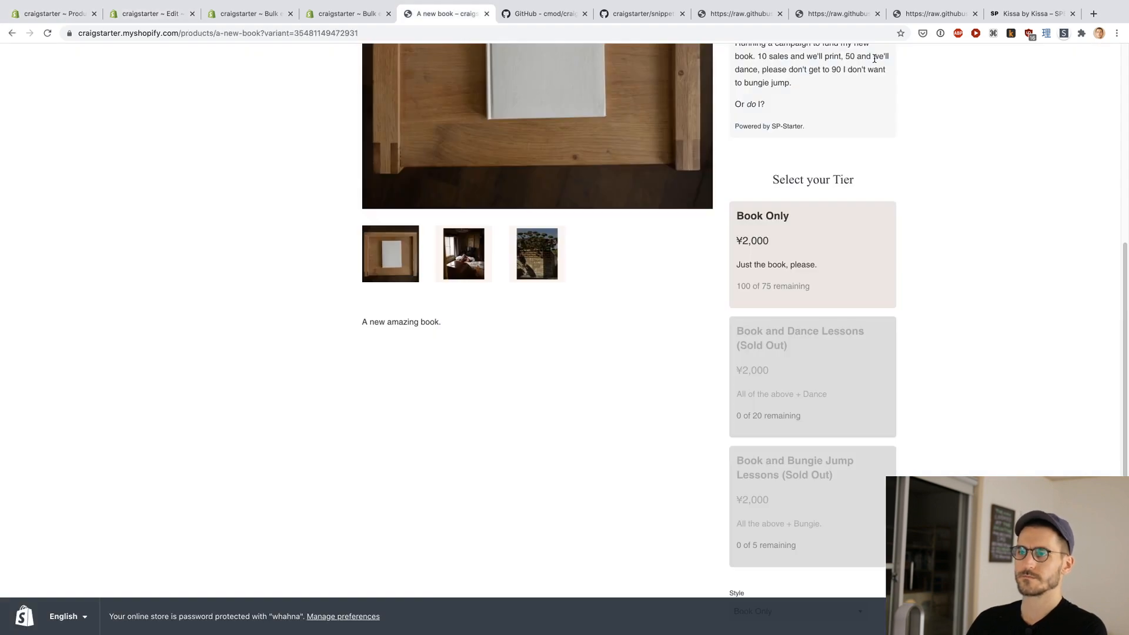
Step: Reload the book's storefront page and check the remaining quantities of the three tiers
{"action": "key", "text": "super+r"}
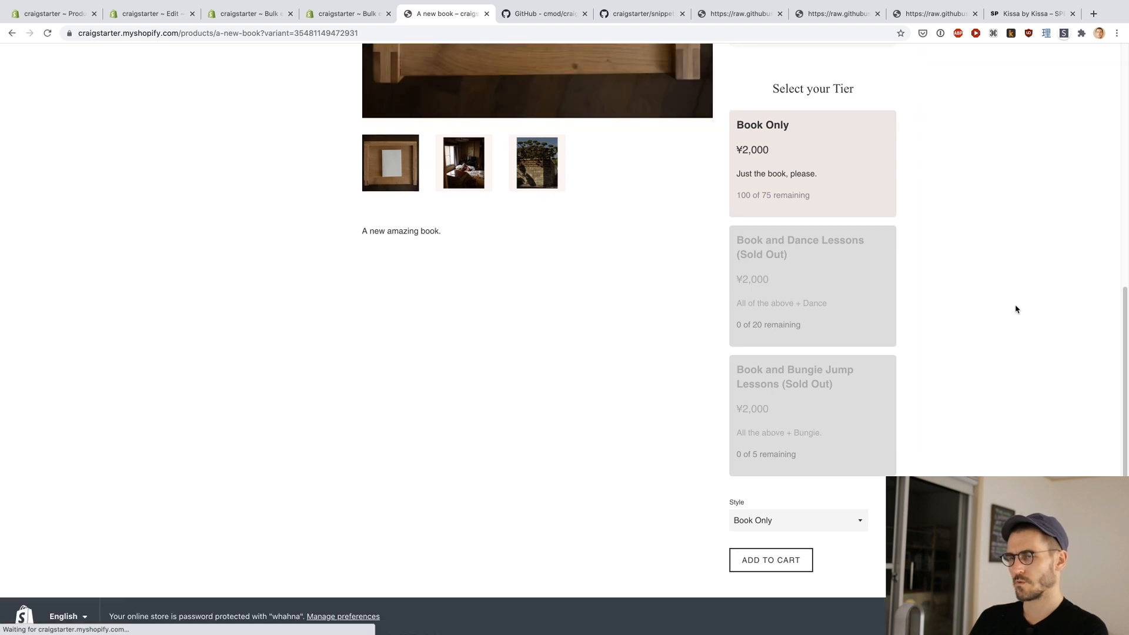
{"action": "key", "text": "super+r"}
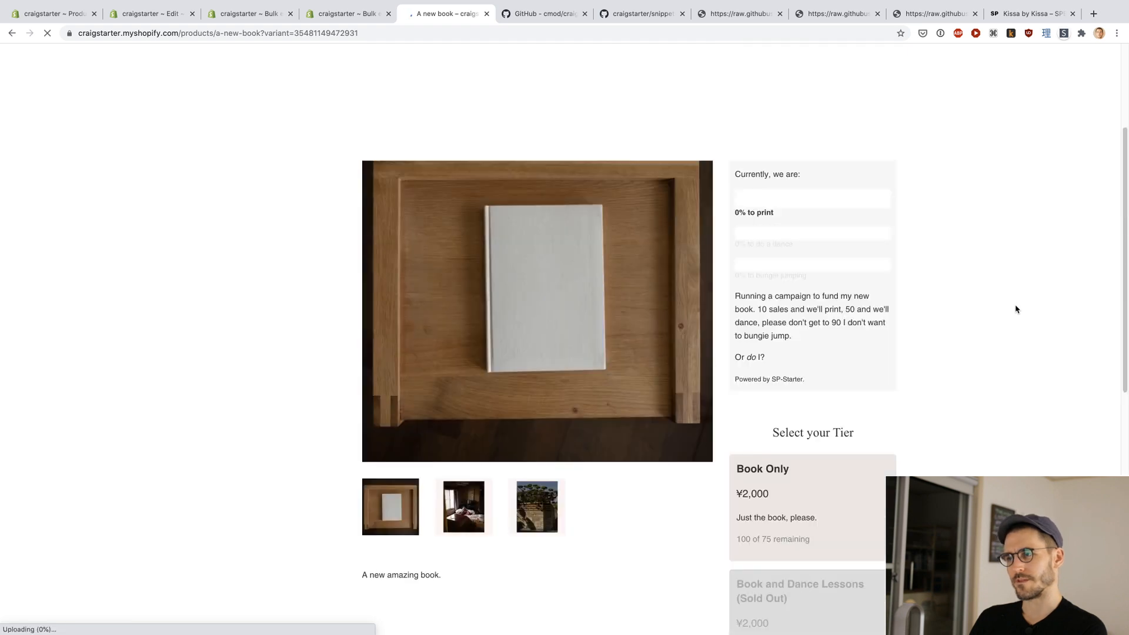
{"action": "scroll", "coordinate": [1015, 310], "scroll_direction": "down", "scroll_amount": 8}
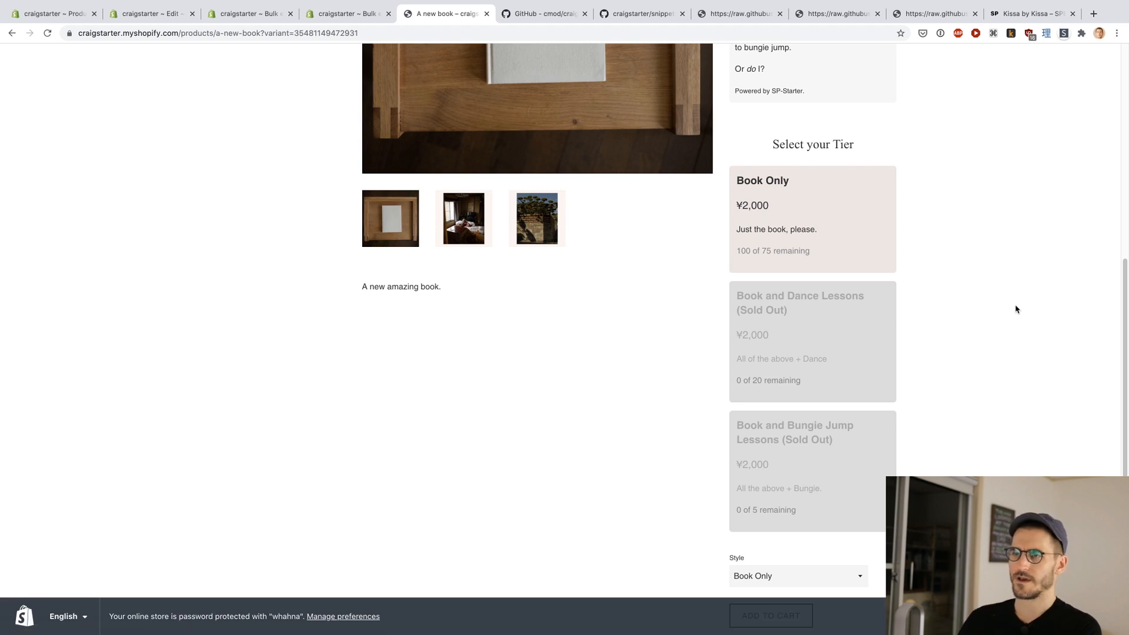
{"action": "key", "text": "ctrl+shift+Tab"}
{"action": "key", "text": "ctrl+shift+Tab"}
{"action": "key", "text": "ctrl+Tab"}
{"action": "key", "text": "ctrl+shift+Tab"}
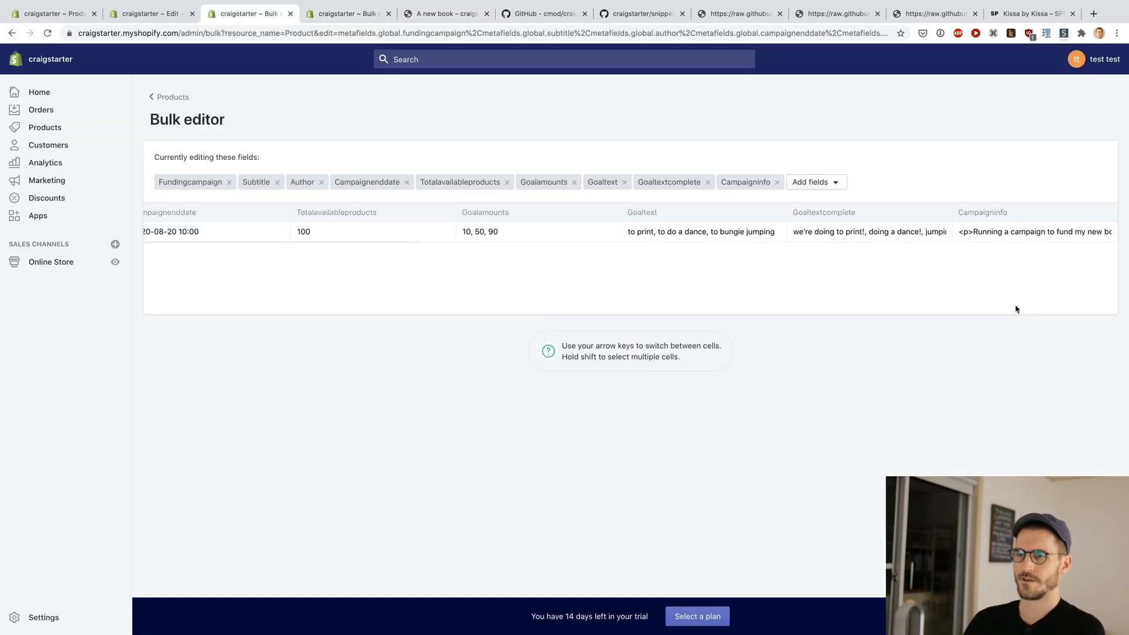
{"action": "key", "text": "ctrl+shift+Tab"}
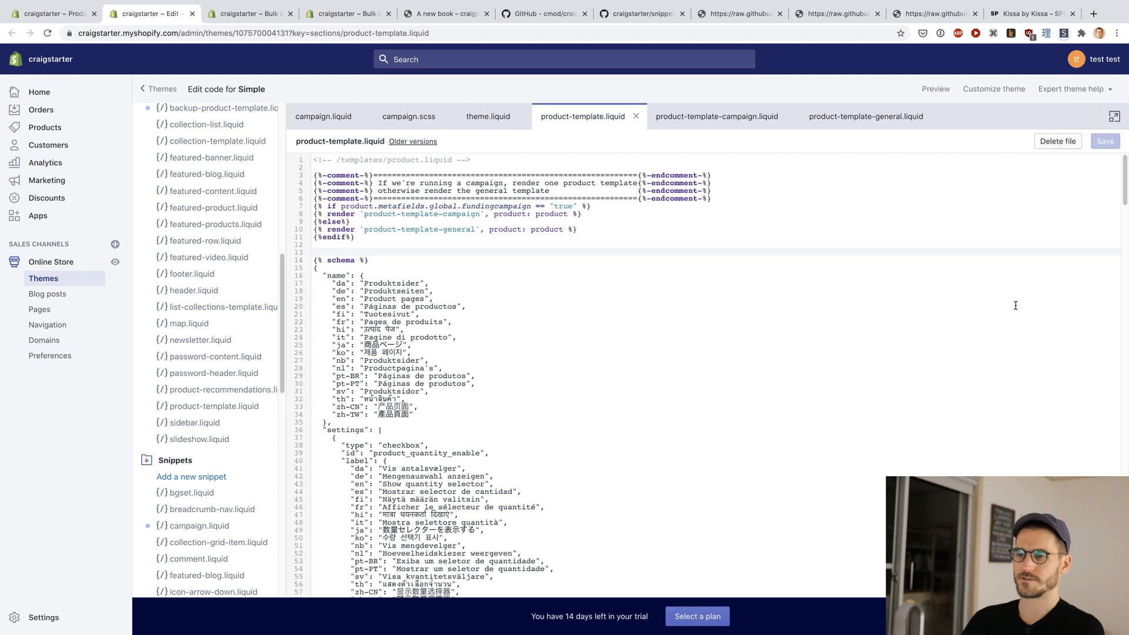
{"action": "scroll", "coordinate": [212, 313], "scroll_direction": "down", "scroll_amount": 3}
{"action": "key", "text": "ctrl+Tab"}
{"action": "key", "text": "ctrl+Tab"}
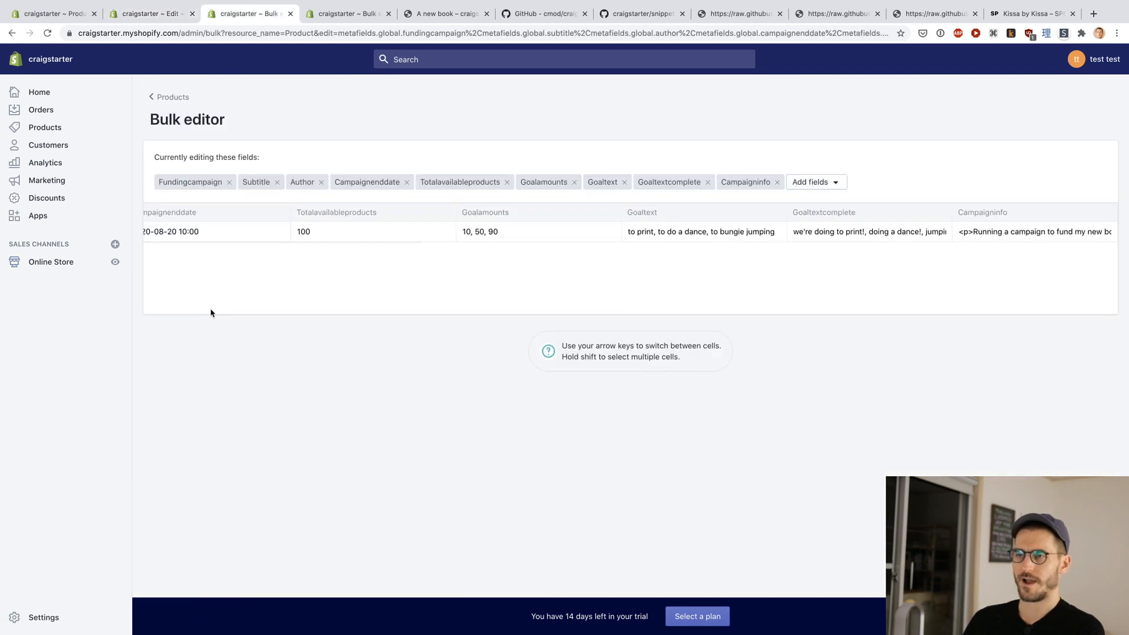
{"action": "key", "text": "ctrl+Tab"}
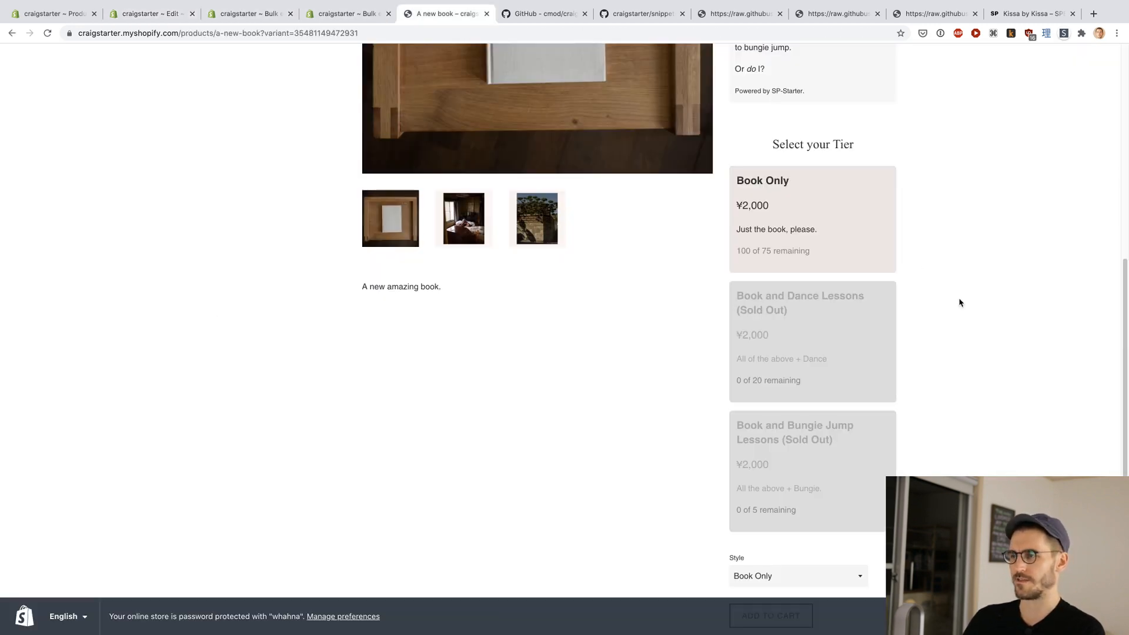
Step: Reload the storefront page once more and review the campaign box and the availability of each tier
{"action": "key", "text": "super+r"}
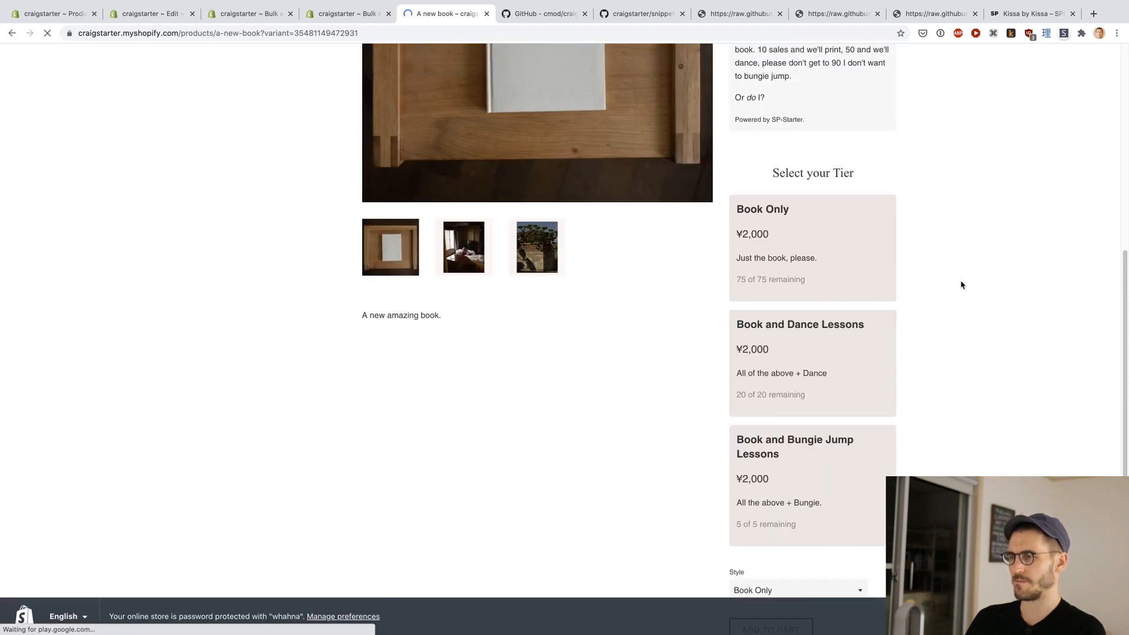
{"action": "scroll", "coordinate": [960, 285], "scroll_direction": "down", "scroll_amount": 3}
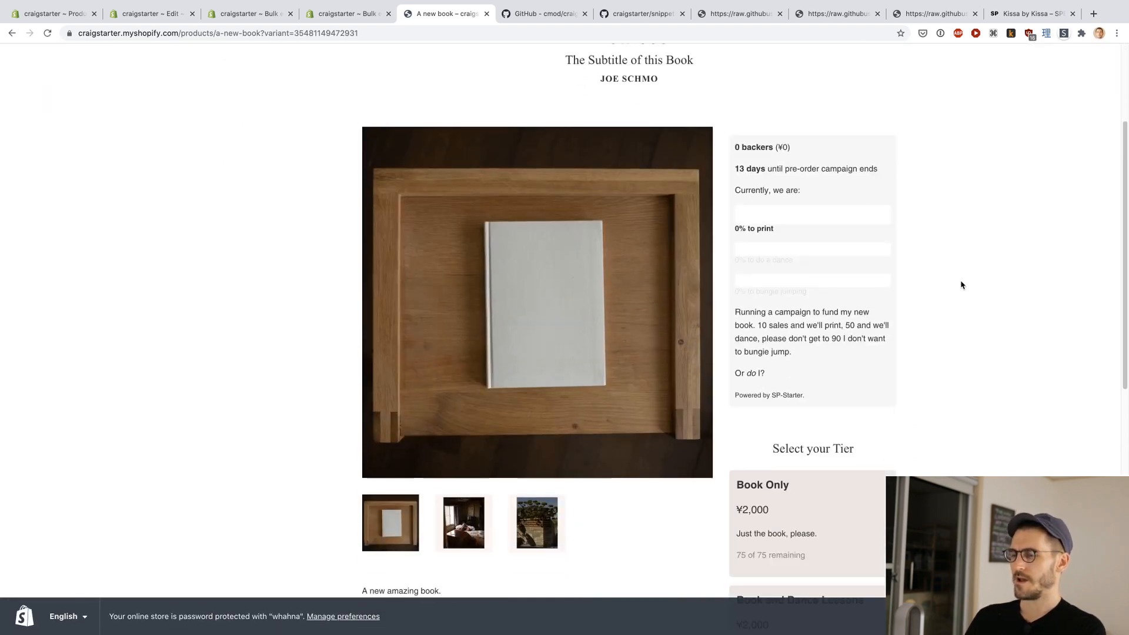
{"action": "scroll", "coordinate": [960, 285], "scroll_direction": "down", "scroll_amount": 6}
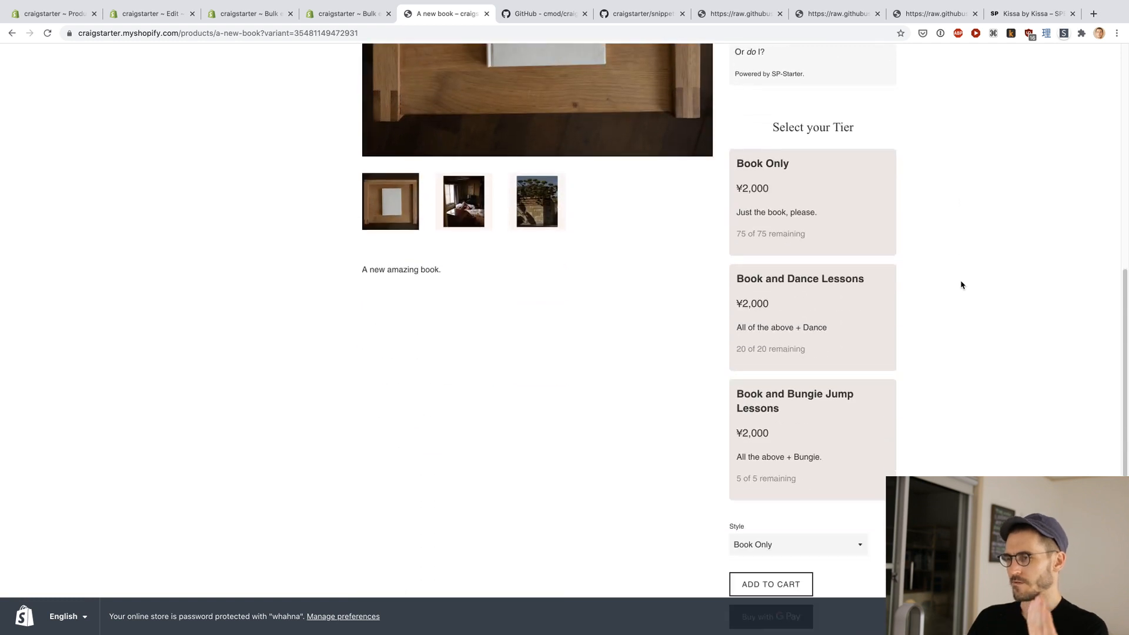
Step: Test the tier cards by selecting Book and Dance Lessons, Book and Bungie Jump Lessons and finally Book Only
{"action": "left_click", "coordinate": [865, 271]}
{"action": "scroll", "coordinate": [940, 277], "scroll_direction": "down", "scroll_amount": 3}
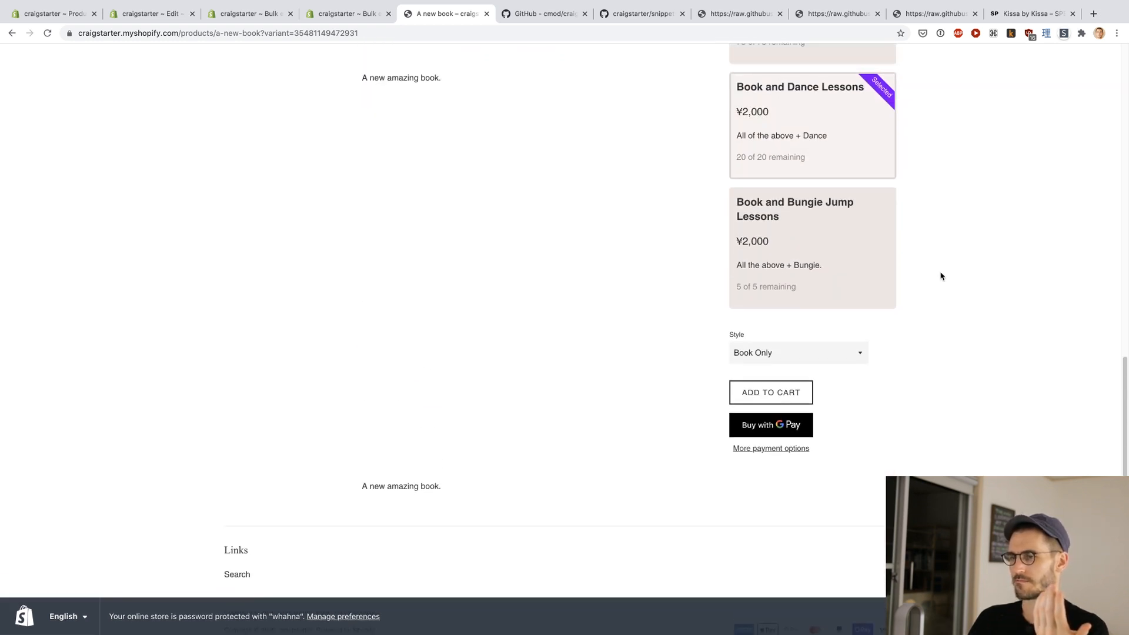
{"action": "scroll", "coordinate": [940, 277], "scroll_direction": "up", "scroll_amount": 4}
{"action": "scroll", "coordinate": [940, 276], "scroll_direction": "down", "scroll_amount": 3}
{"action": "left_click", "coordinate": [847, 300]}
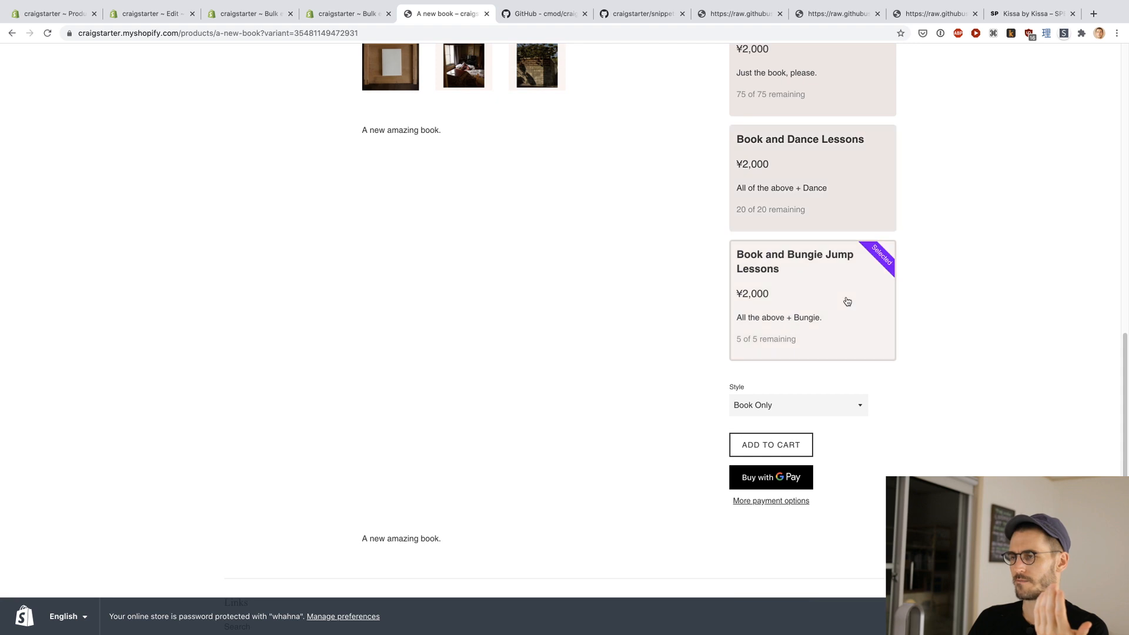
{"action": "scroll", "coordinate": [841, 288], "scroll_direction": "up", "scroll_amount": 3}
{"action": "left_click", "coordinate": [824, 266]}
{"action": "scroll", "coordinate": [941, 271], "scroll_direction": "up", "scroll_amount": 3}
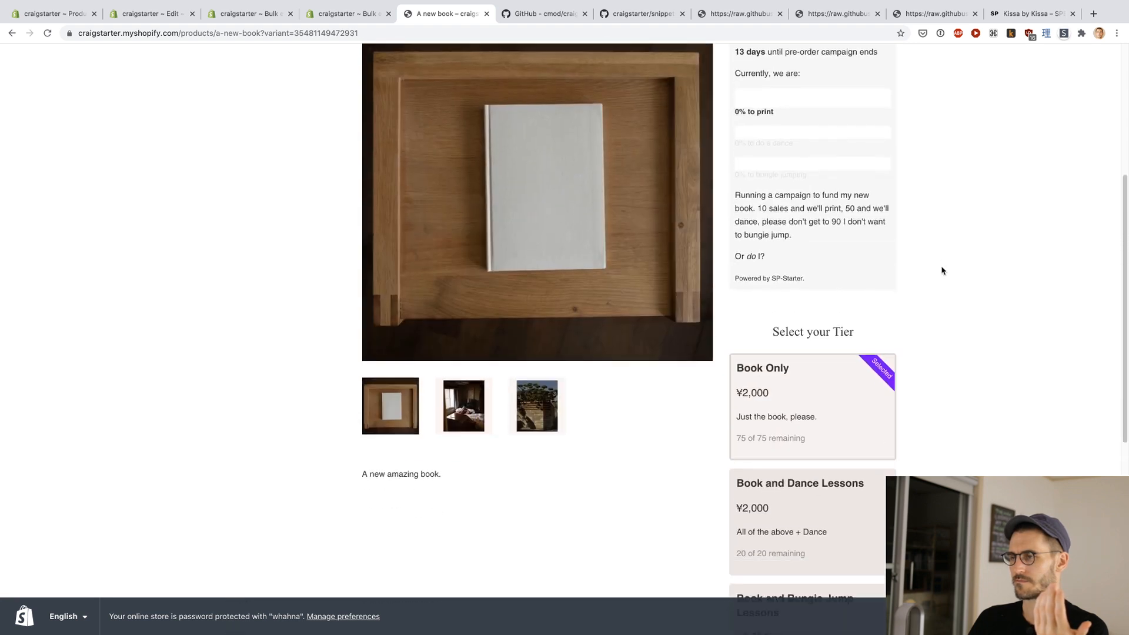
Step: Review the whole campaign page and view the options of the Style selector without changing it
{"action": "scroll", "coordinate": [941, 271], "scroll_direction": "down", "scroll_amount": 5}
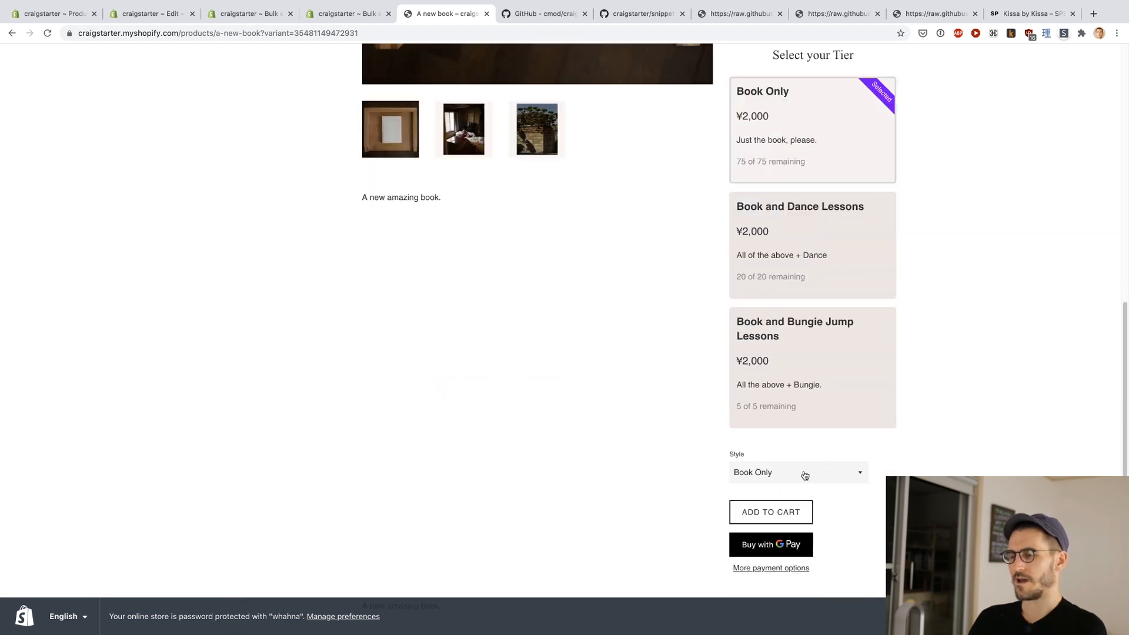
{"action": "scroll", "coordinate": [962, 423], "scroll_direction": "down", "scroll_amount": 1}
{"action": "scroll", "coordinate": [963, 426], "scroll_direction": "up", "scroll_amount": 10}
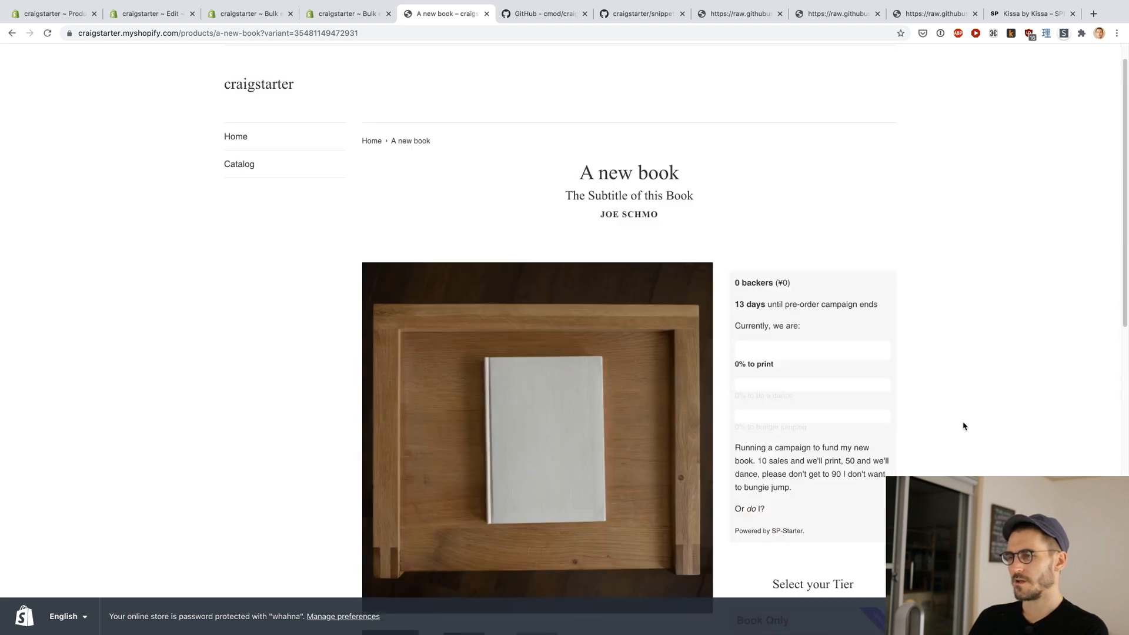
{"action": "scroll", "coordinate": [963, 425], "scroll_direction": "down", "scroll_amount": 10}
{"action": "scroll", "coordinate": [963, 426], "scroll_direction": "up", "scroll_amount": 10}
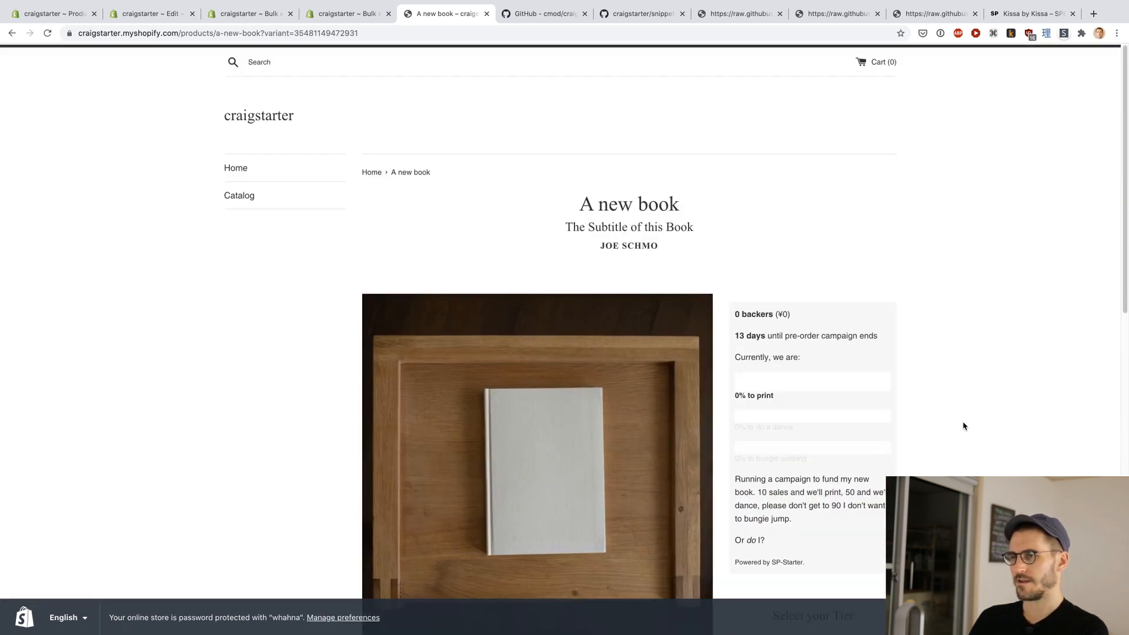
{"action": "scroll", "coordinate": [963, 425], "scroll_direction": "down", "scroll_amount": 4}
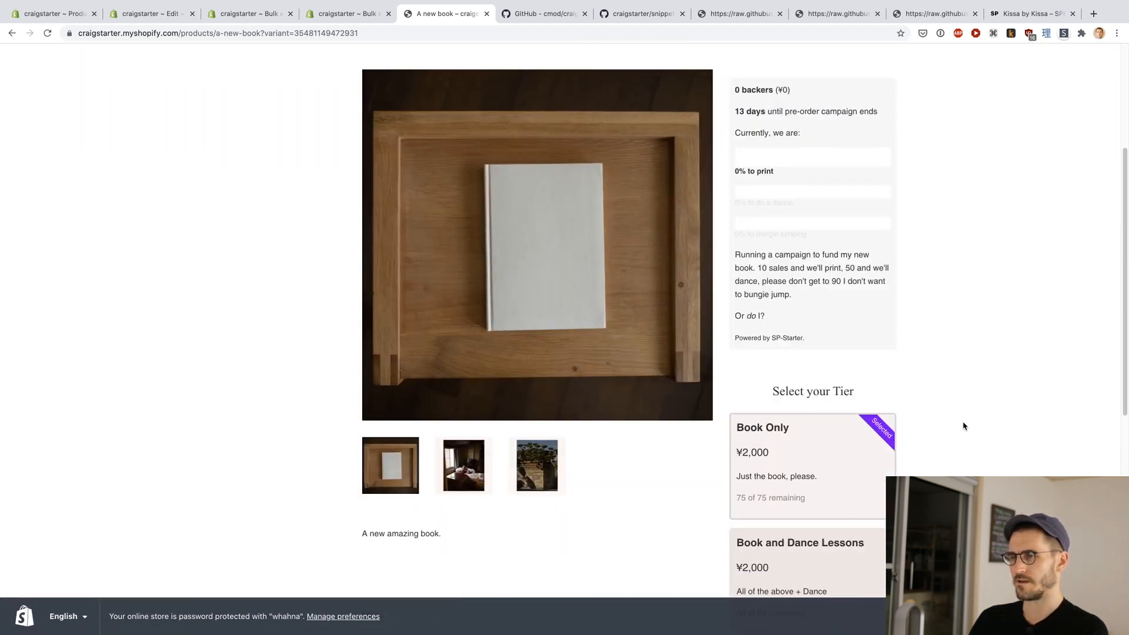
{"action": "scroll", "coordinate": [963, 426], "scroll_direction": "down", "scroll_amount": 9}
{"action": "left_click", "coordinate": [841, 333]}
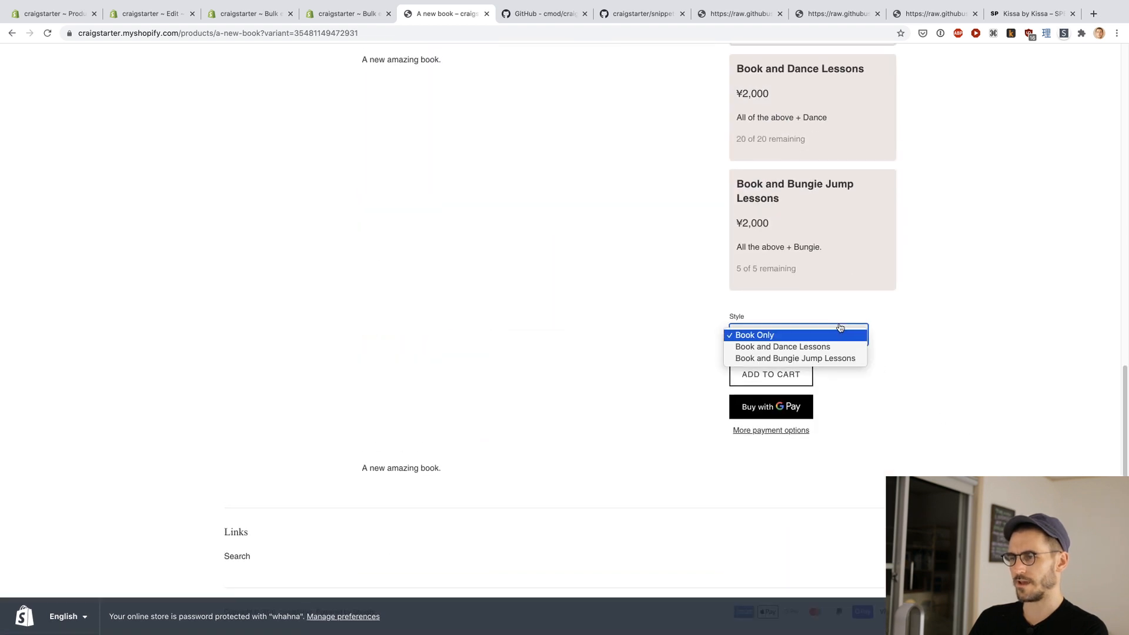
{"action": "left_click", "coordinate": [965, 365]}
Step: Compare the campaign details and tier cards with the Style selector's variant options, keeping Book Only chosen
{"action": "scroll", "coordinate": [964, 365], "scroll_direction": "up", "scroll_amount": 9}
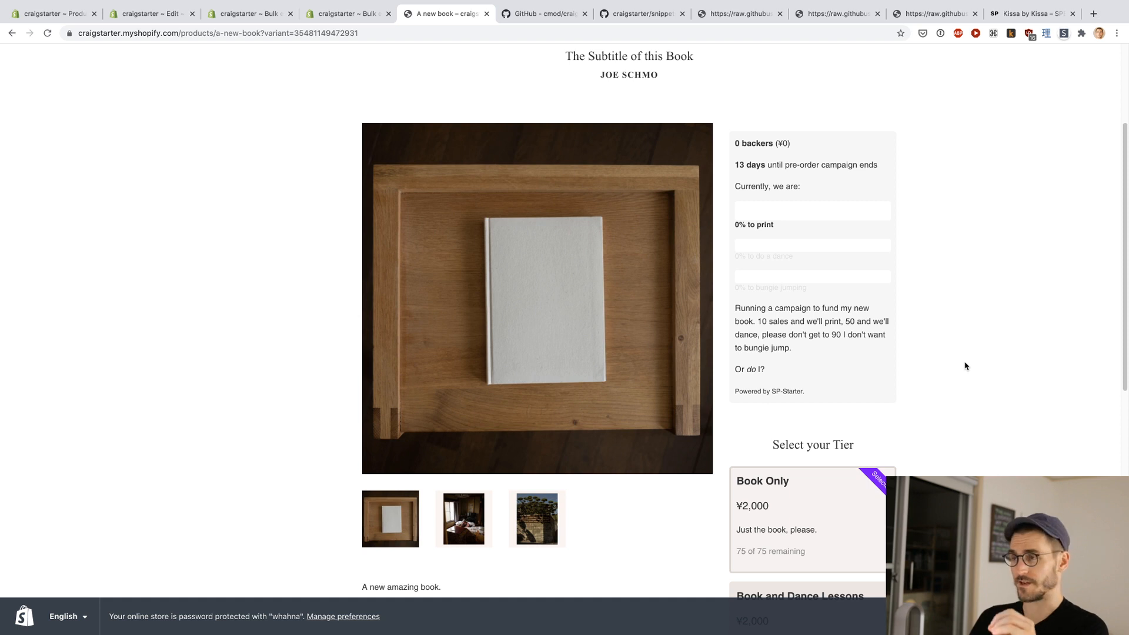
{"action": "scroll", "coordinate": [965, 366], "scroll_direction": "up", "scroll_amount": 3}
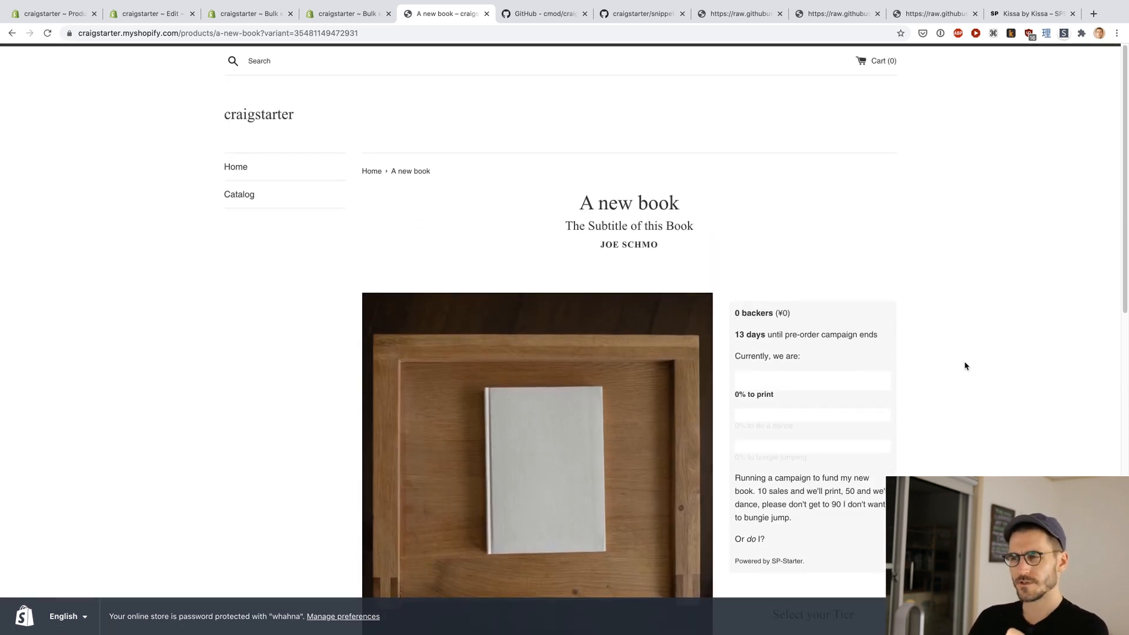
{"action": "scroll", "coordinate": [964, 366], "scroll_direction": "down", "scroll_amount": 5}
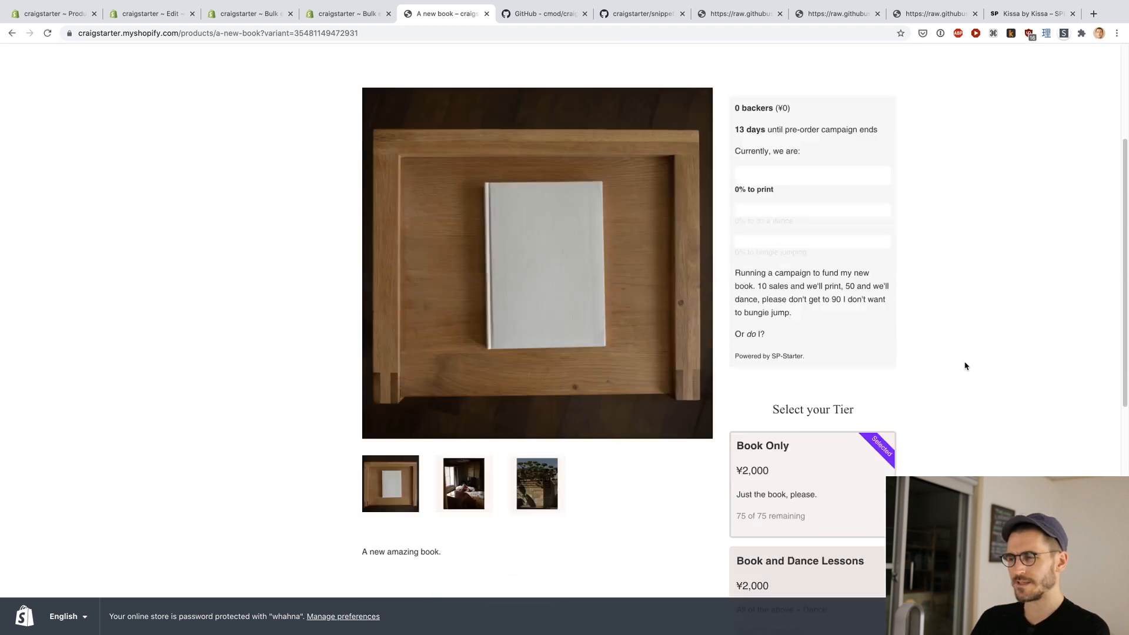
{"action": "scroll", "coordinate": [965, 365], "scroll_direction": "down", "scroll_amount": 4}
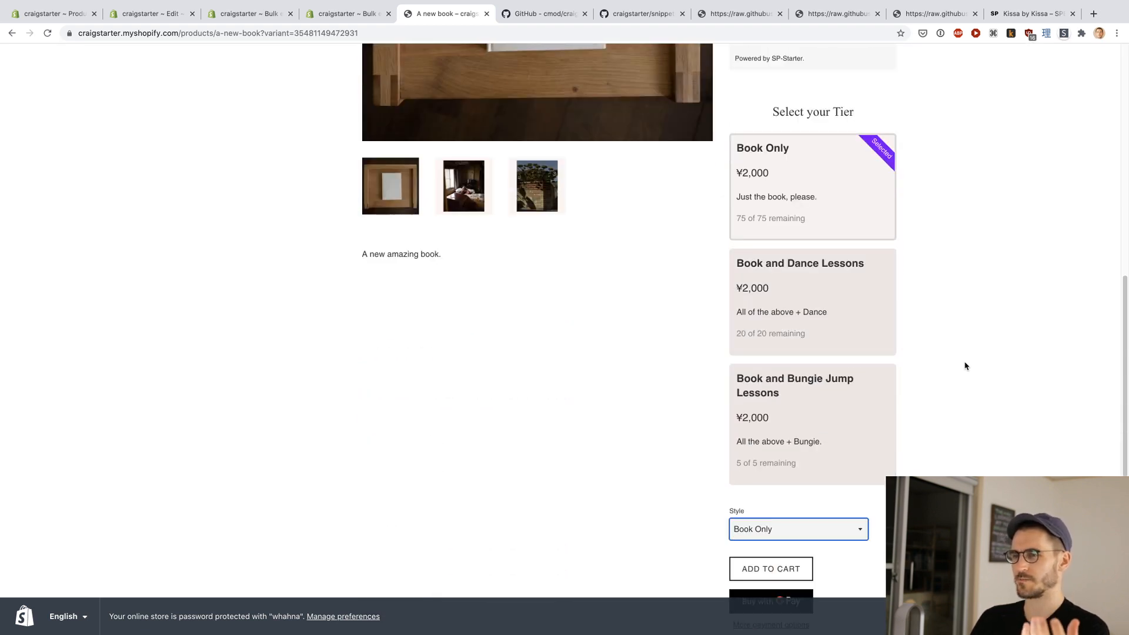
{"action": "scroll", "coordinate": [965, 366], "scroll_direction": "down", "scroll_amount": 3}
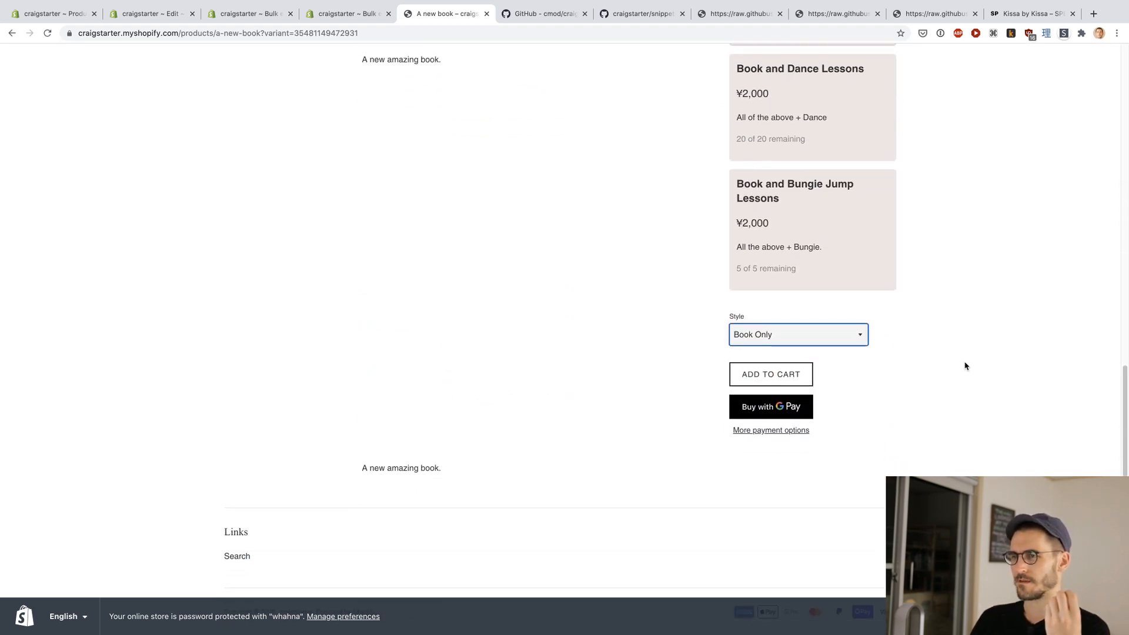
{"action": "left_click", "coordinate": [853, 334]}
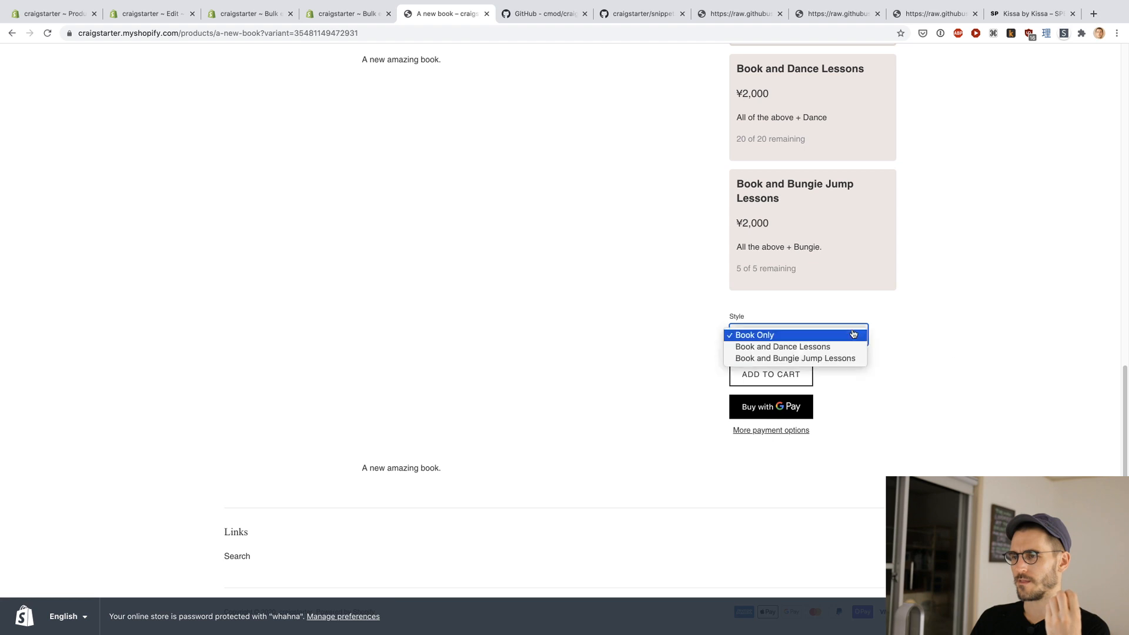
{"action": "left_click", "coordinate": [906, 327]}
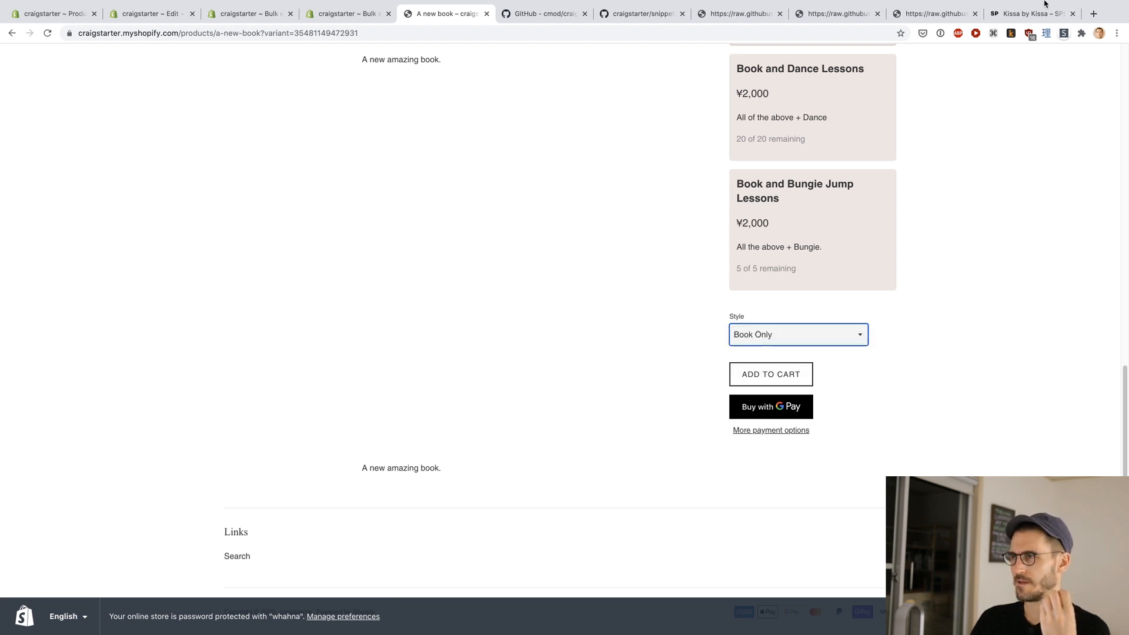
Step: Compare the tier cards and purchase area of the live Kissa by Kissa page with those of the demo book page
{"action": "left_click", "coordinate": [1028, 14]}
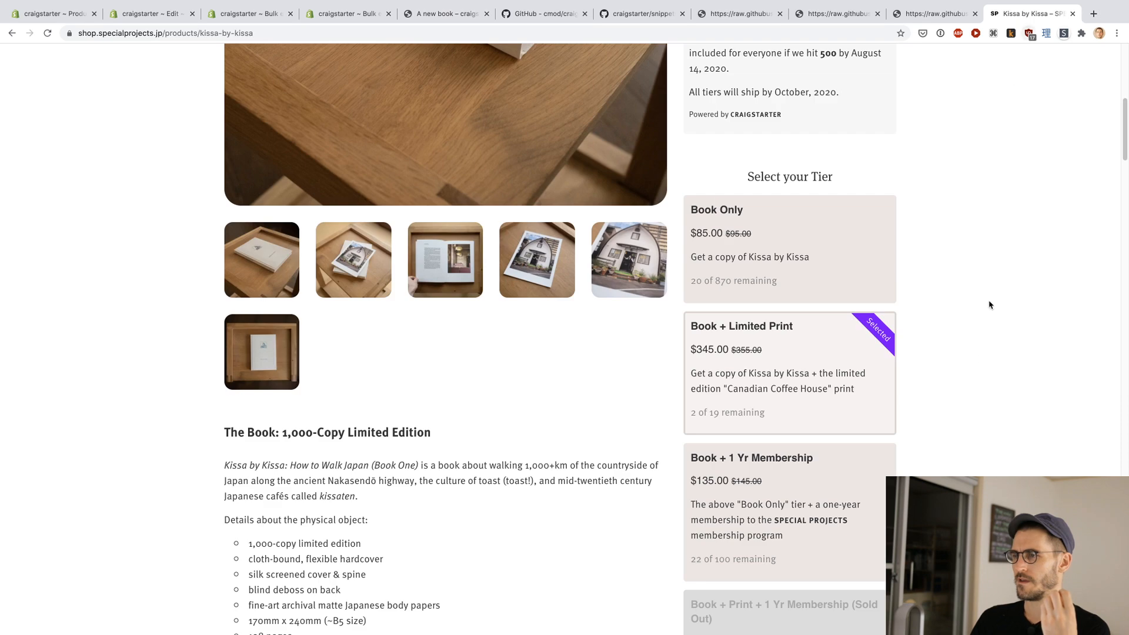
{"action": "scroll", "coordinate": [989, 305], "scroll_direction": "down", "scroll_amount": 8}
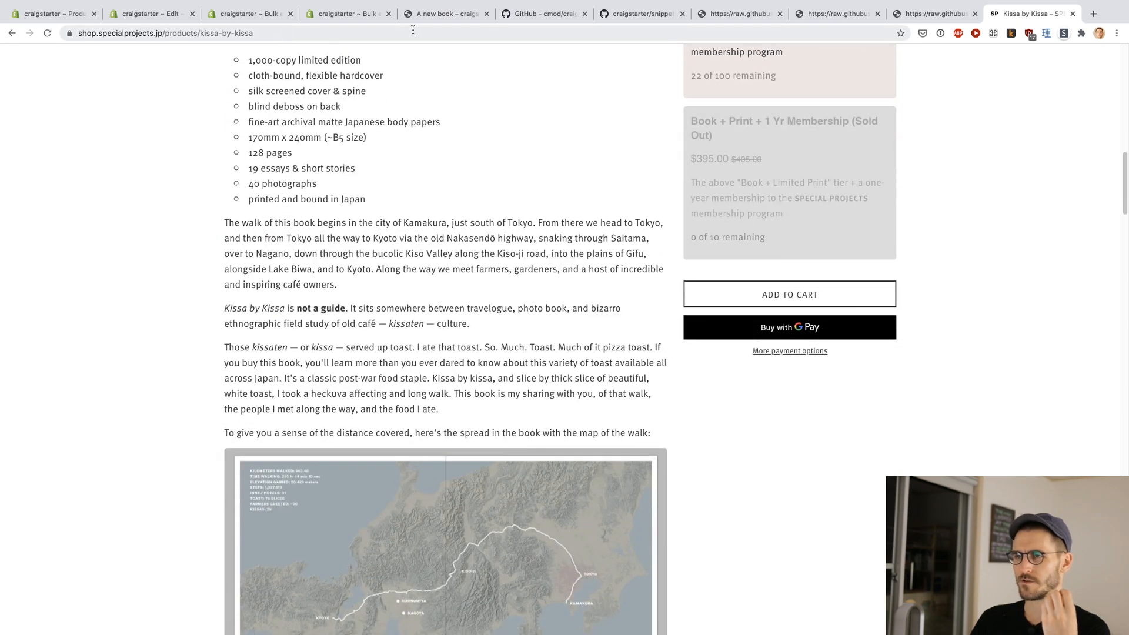
{"action": "left_click", "coordinate": [438, 19]}
{"action": "scroll", "coordinate": [302, 327], "scroll_direction": "up", "scroll_amount": 5}
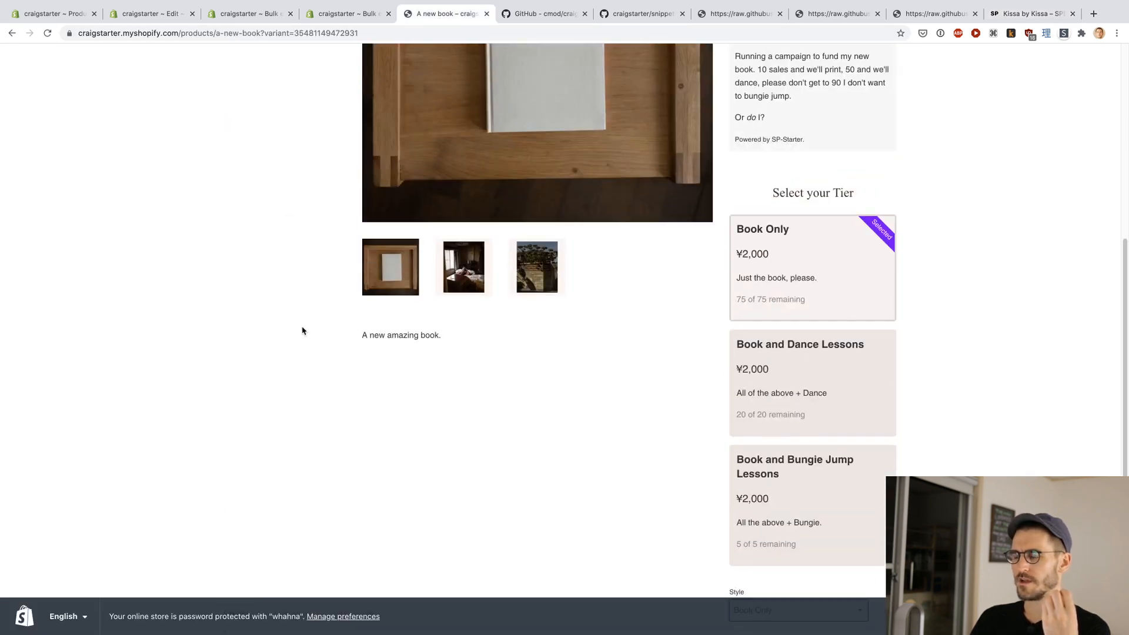
{"action": "scroll", "coordinate": [1016, 318], "scroll_direction": "up", "scroll_amount": 2}
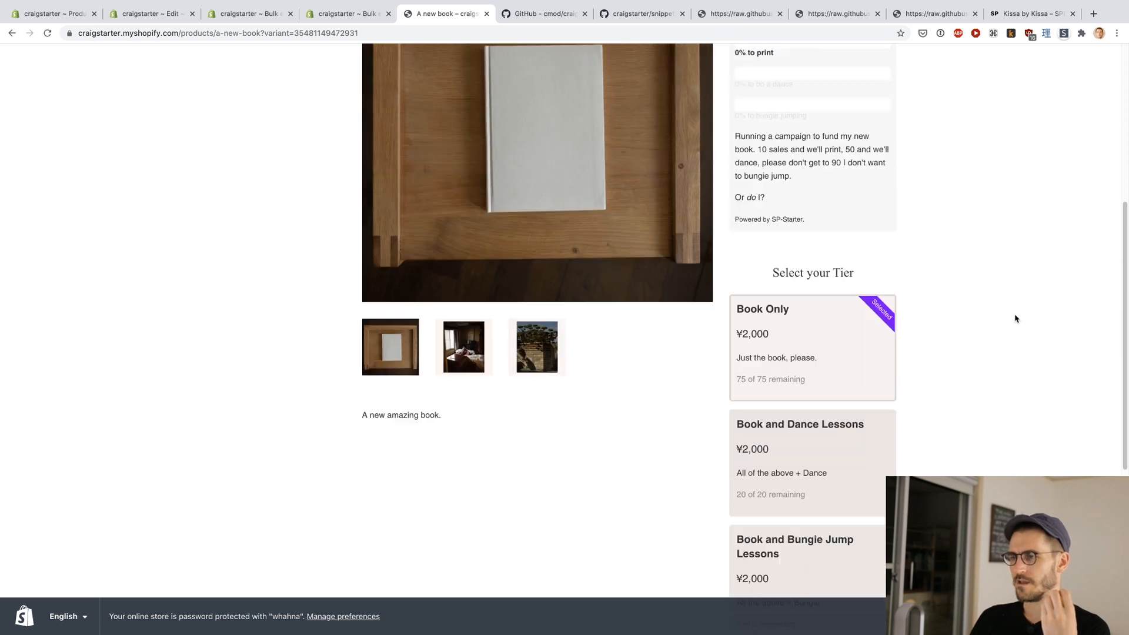
{"action": "scroll", "coordinate": [1015, 318], "scroll_direction": "down", "scroll_amount": 4}
{"action": "scroll", "coordinate": [1015, 318], "scroll_direction": "down", "scroll_amount": 2}
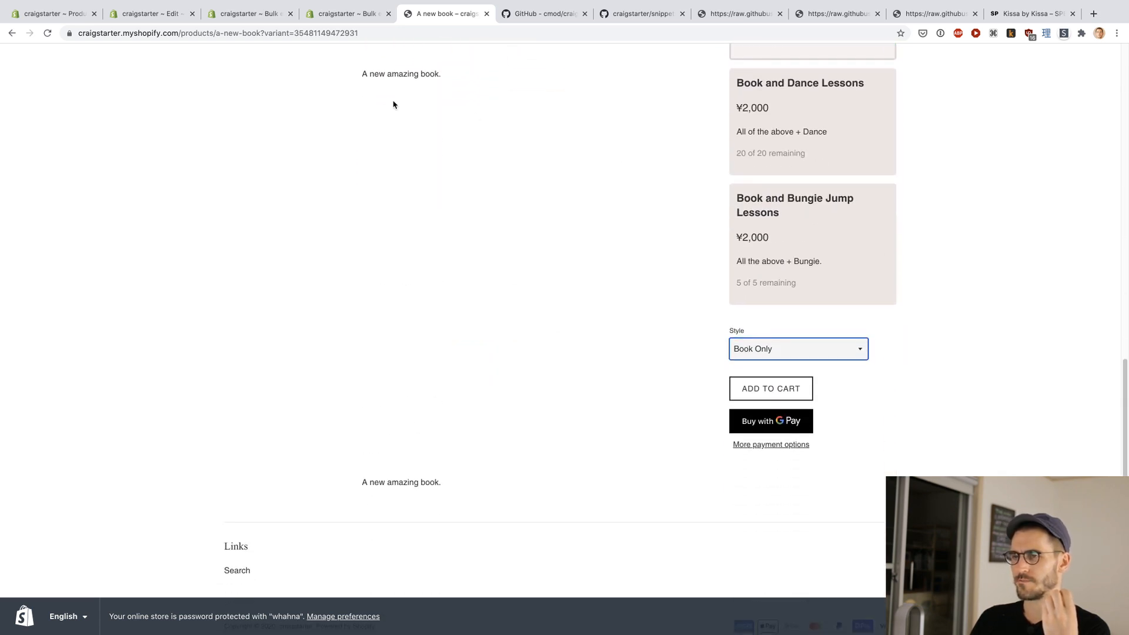
Step: Examine the two "A new amazing book." descriptions and the layout around the tier cards, Style selector and campaign box
{"action": "double_click", "coordinate": [377, 73]}
{"action": "left_click", "coordinate": [378, 221]}
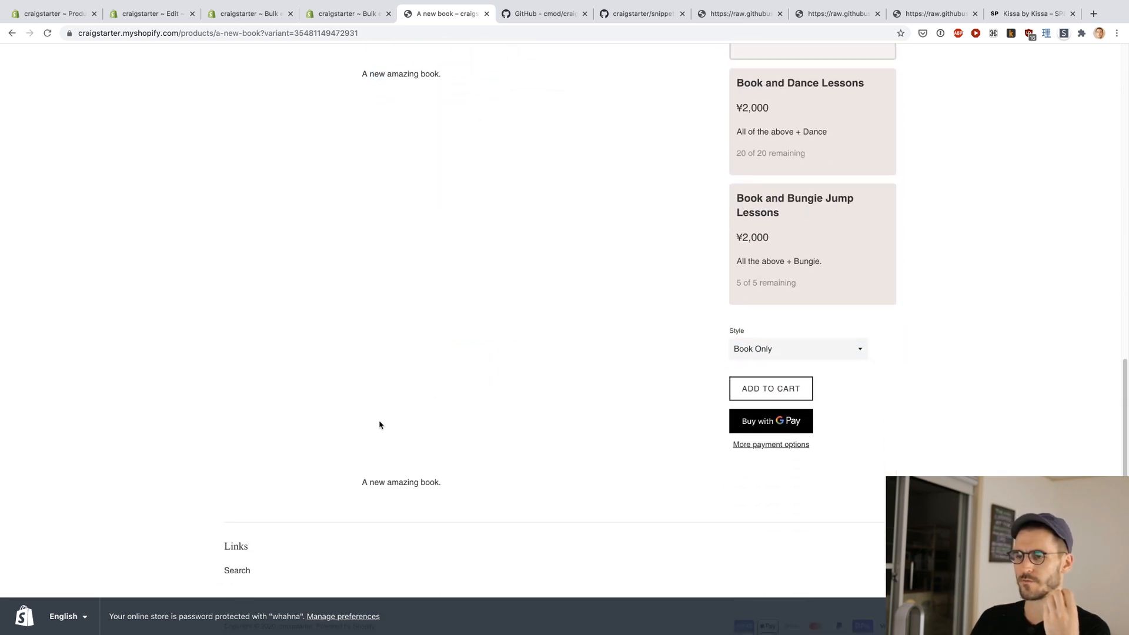
{"action": "triple_click", "coordinate": [376, 478]}
{"action": "left_click", "coordinate": [399, 483]}
{"action": "scroll", "coordinate": [404, 492], "scroll_direction": "up", "scroll_amount": 3}
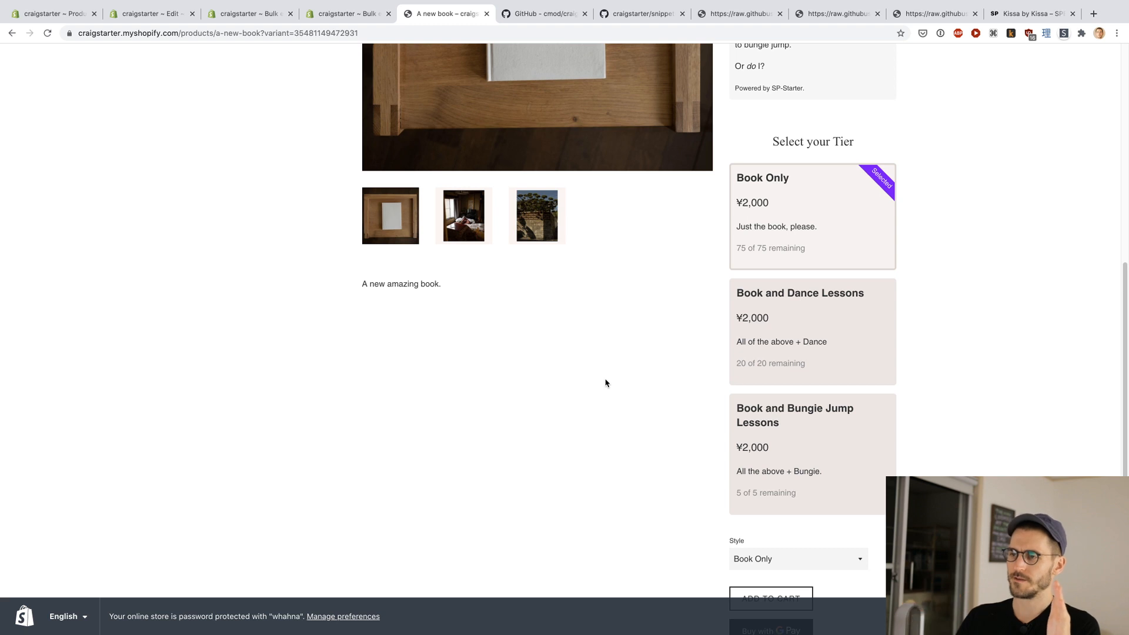
{"action": "scroll", "coordinate": [606, 383], "scroll_direction": "down", "scroll_amount": 4}
{"action": "scroll", "coordinate": [522, 447], "scroll_direction": "up", "scroll_amount": 4}
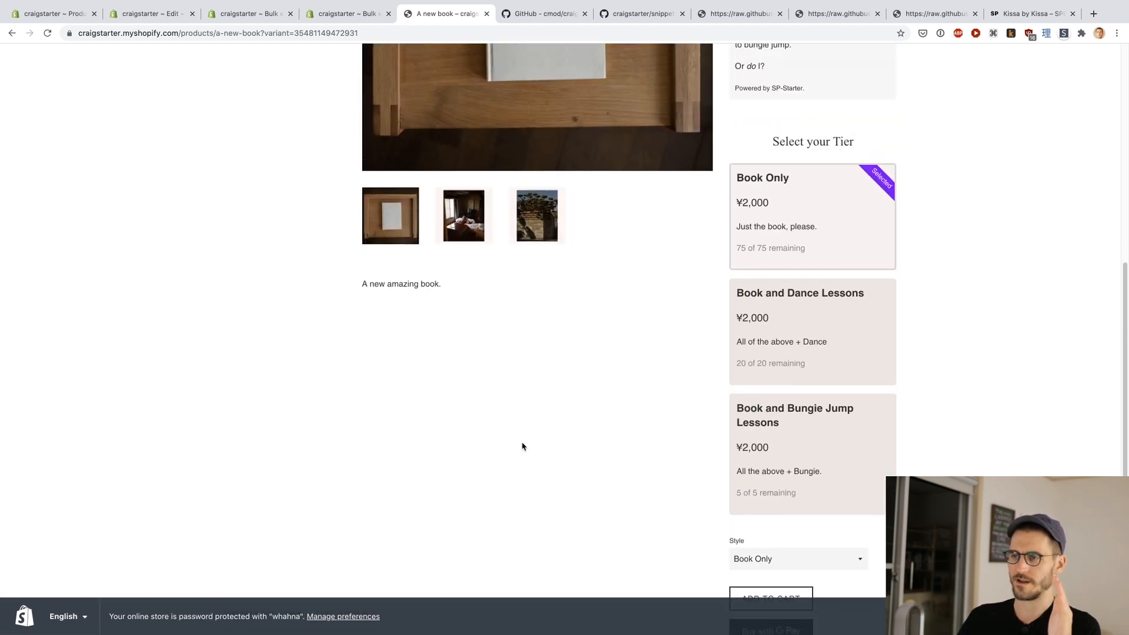
{"action": "scroll", "coordinate": [522, 446], "scroll_direction": "down", "scroll_amount": 4}
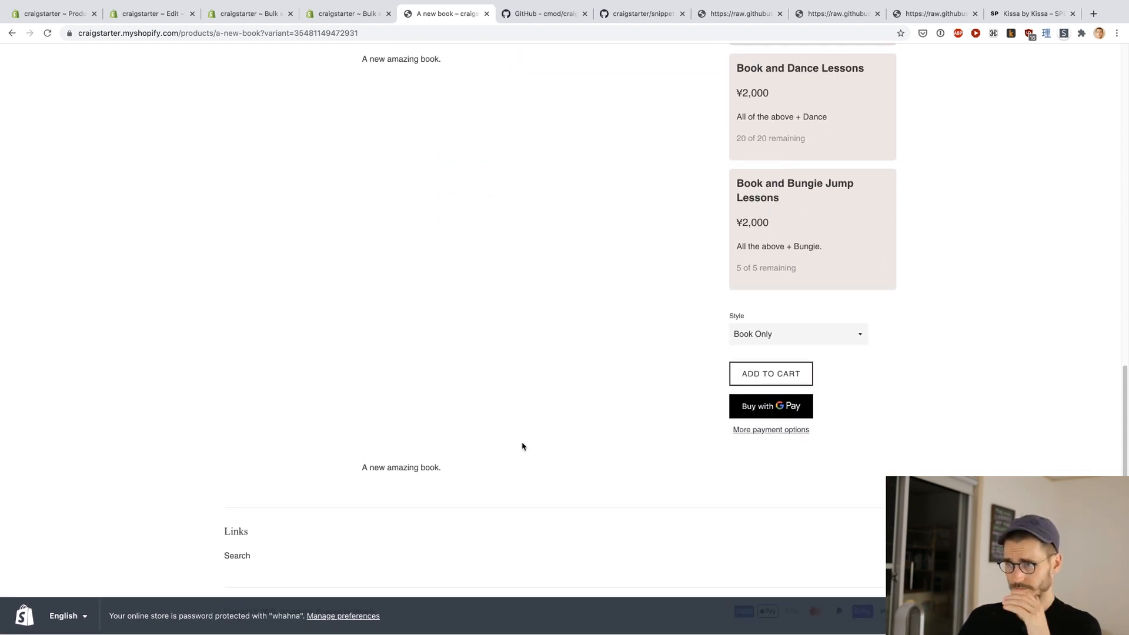
{"action": "scroll", "coordinate": [522, 447], "scroll_direction": "up", "scroll_amount": 2}
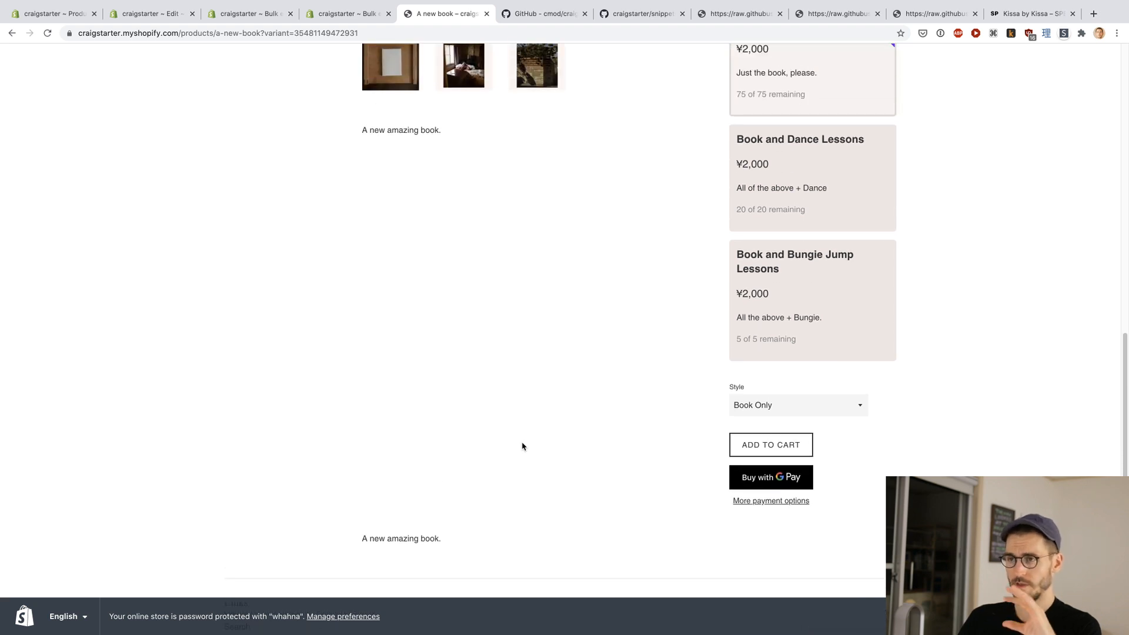
{"action": "scroll", "coordinate": [522, 447], "scroll_direction": "up", "scroll_amount": 1}
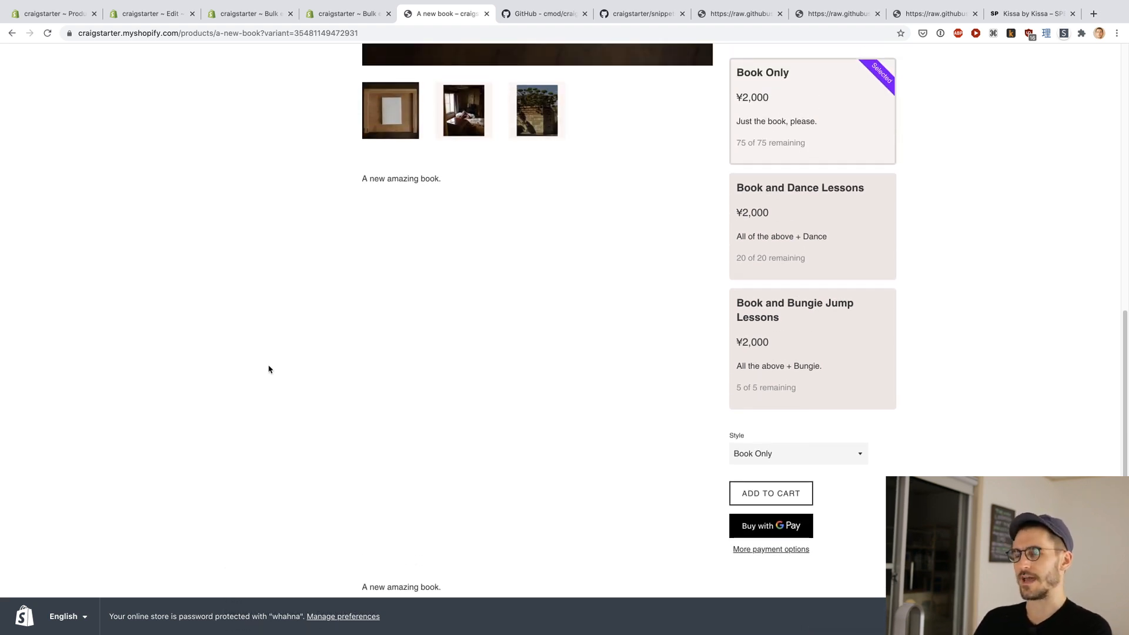
{"action": "scroll", "coordinate": [268, 369], "scroll_direction": "up", "scroll_amount": 1}
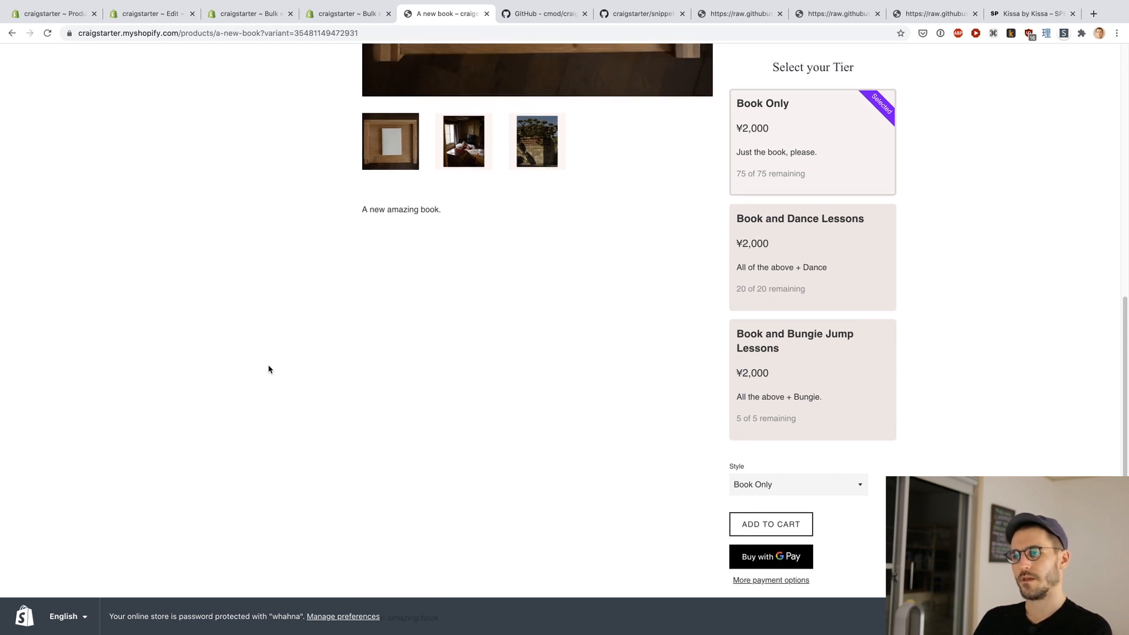
{"action": "scroll", "coordinate": [269, 375], "scroll_direction": "up", "scroll_amount": 10}
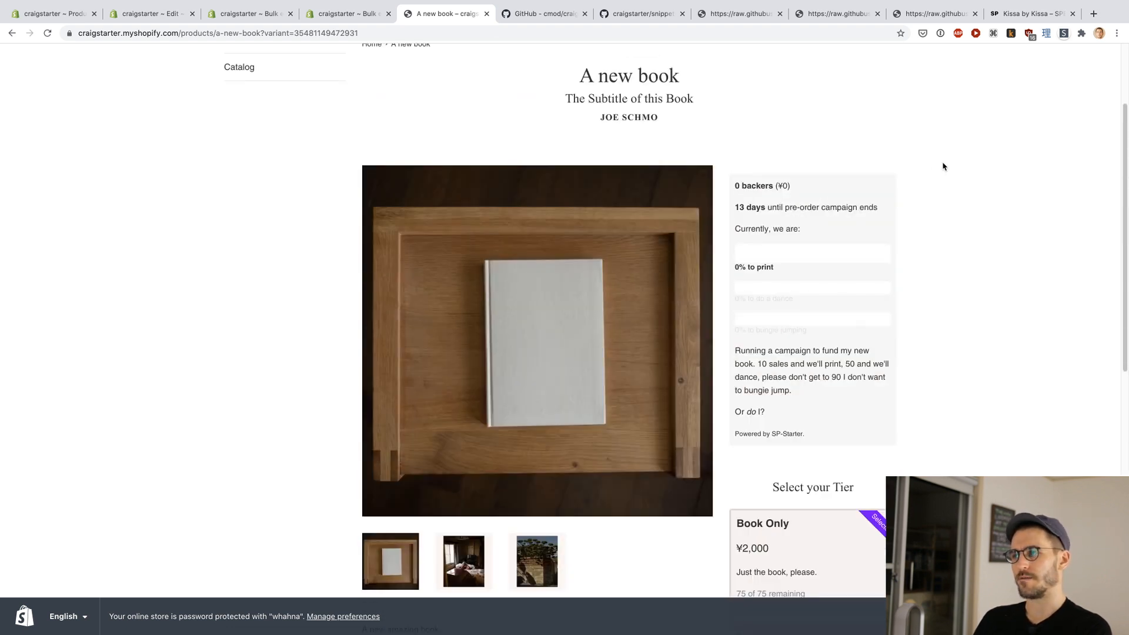
Step: Review the running campaign's backer box and goal bars on the live Kissa by Kissa page
{"action": "left_click", "coordinate": [1030, 17]}
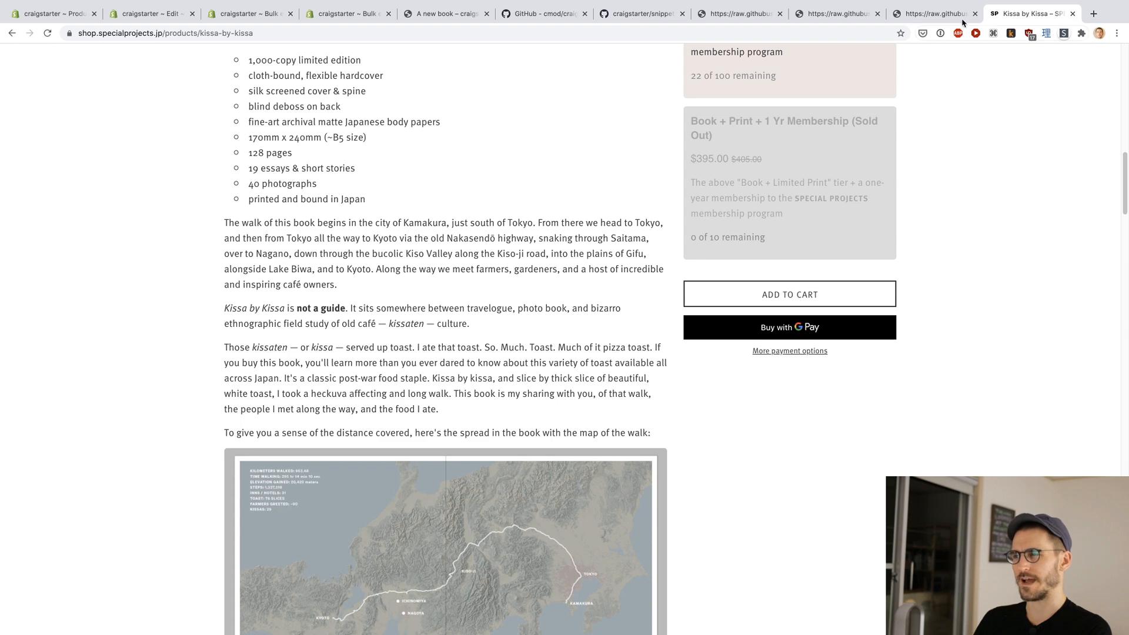
{"action": "scroll", "coordinate": [198, 285], "scroll_direction": "up", "scroll_amount": 16}
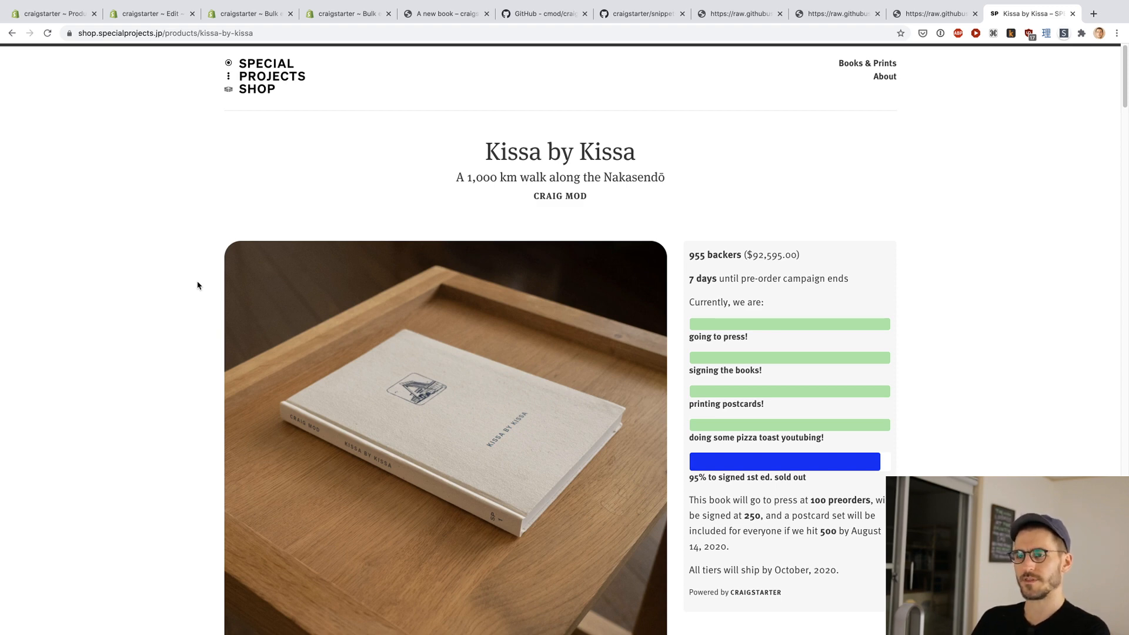
{"action": "scroll", "coordinate": [198, 286], "scroll_direction": "down", "scroll_amount": 1}
Step: Revisit the admin pages holding the product, theme code and metafields, and return to the demo book's storefront page
{"action": "key", "text": "super+1"}
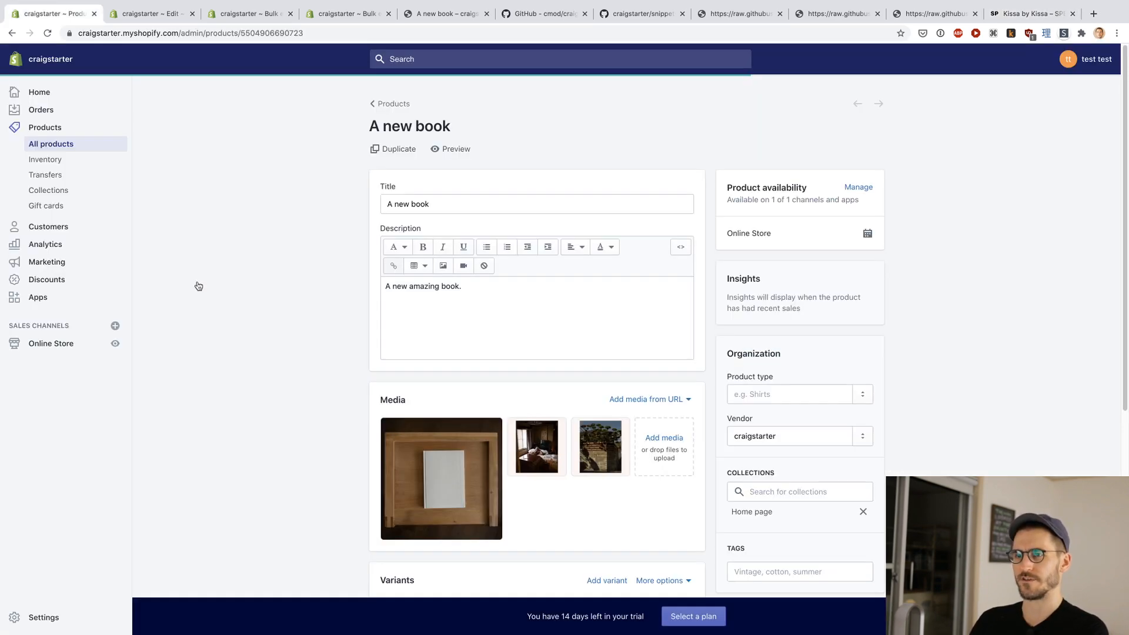
{"action": "key", "text": "super+2"}
{"action": "key", "text": "super+3"}
{"action": "key", "text": "super+2"}
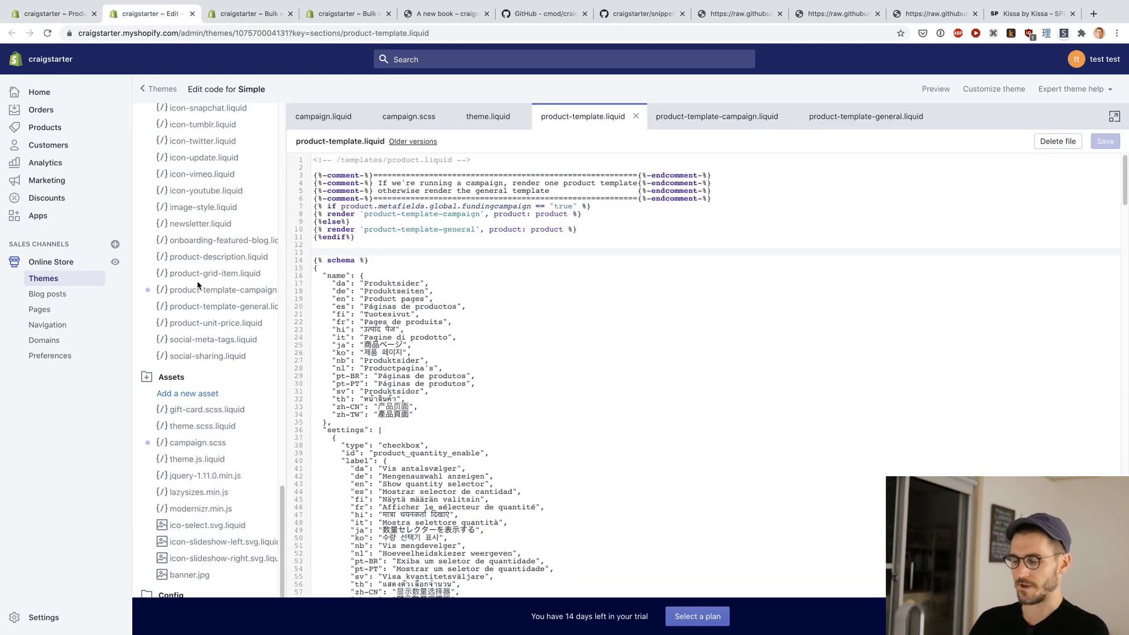
{"action": "key", "text": "super+3"}
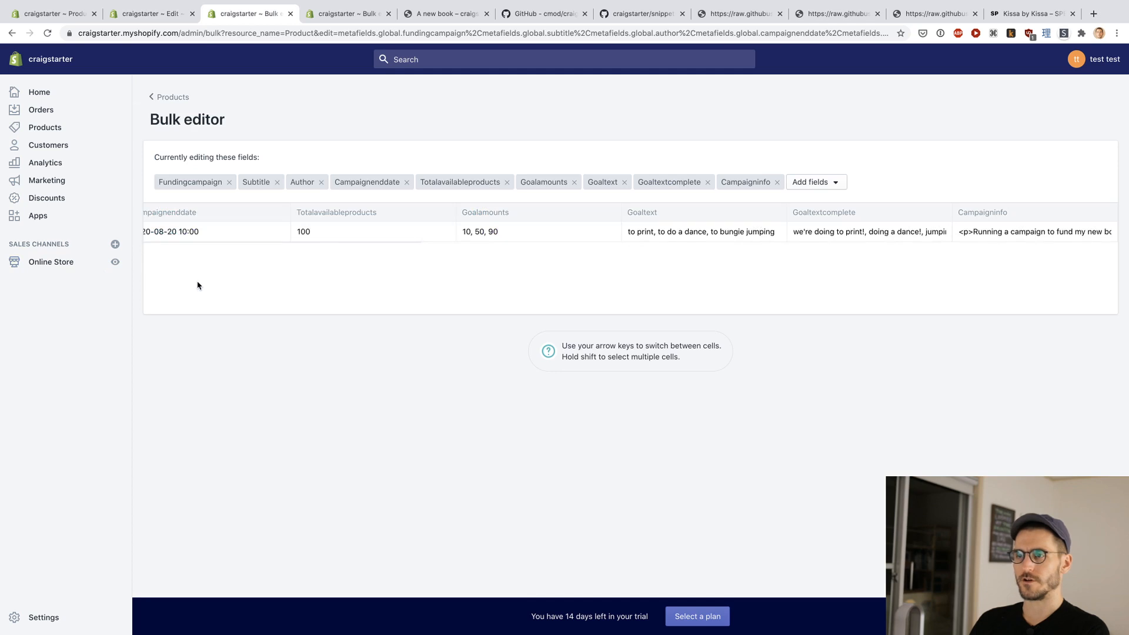
{"action": "key", "text": "super+4"}
{"action": "key", "text": "super+5"}
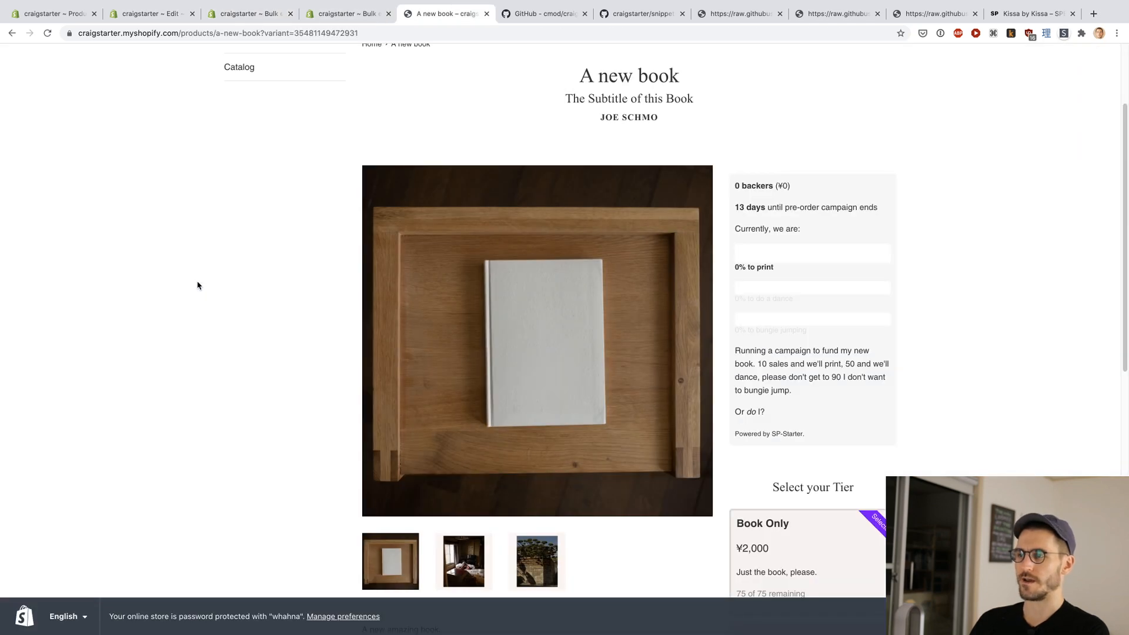
Step: Select the Book and Dance Lessons tier and compare the selected card with the Style selector
{"action": "scroll", "coordinate": [197, 285], "scroll_direction": "down", "scroll_amount": 1}
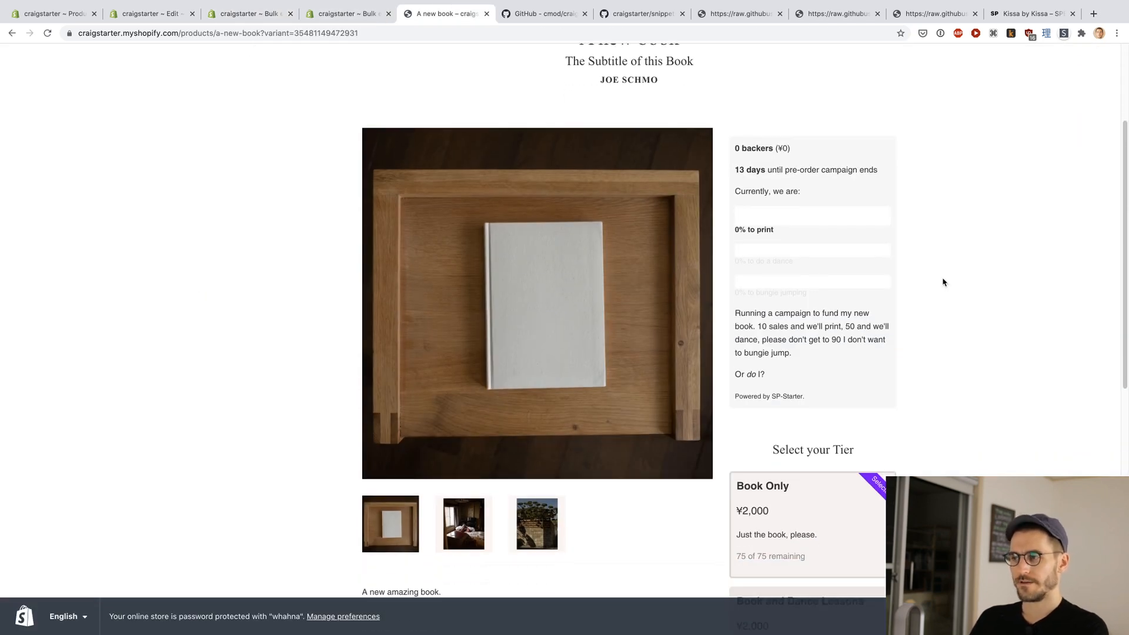
{"action": "scroll", "coordinate": [942, 282], "scroll_direction": "down", "scroll_amount": 6}
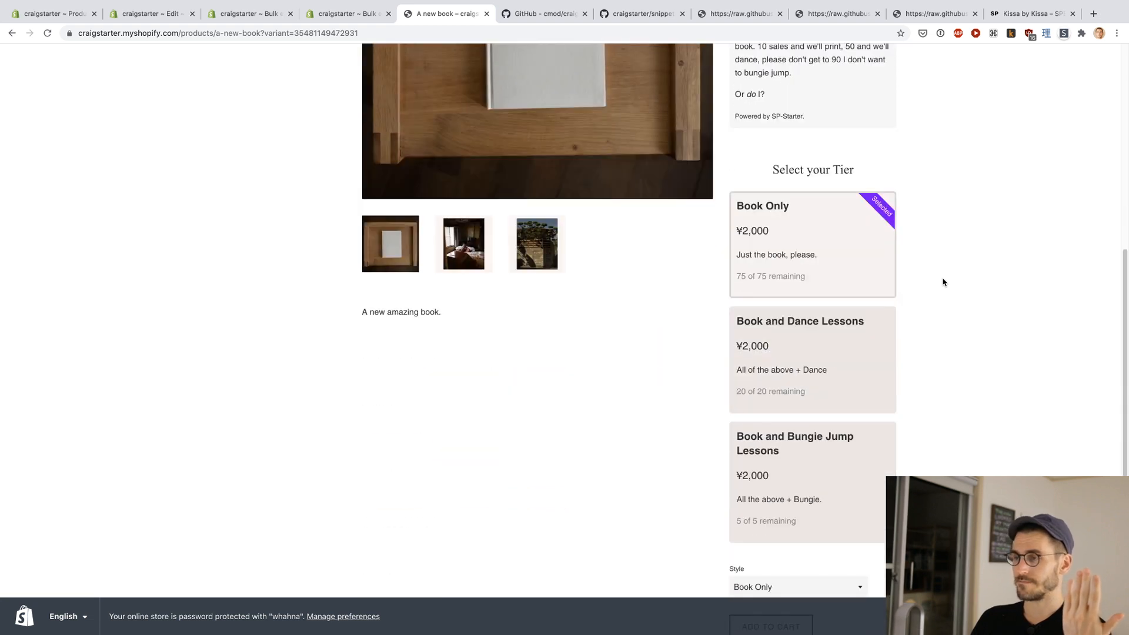
{"action": "left_click", "coordinate": [845, 347]}
{"action": "scroll", "coordinate": [1010, 388], "scroll_direction": "up", "scroll_amount": 1}
{"action": "scroll", "coordinate": [1011, 391], "scroll_direction": "down", "scroll_amount": 6}
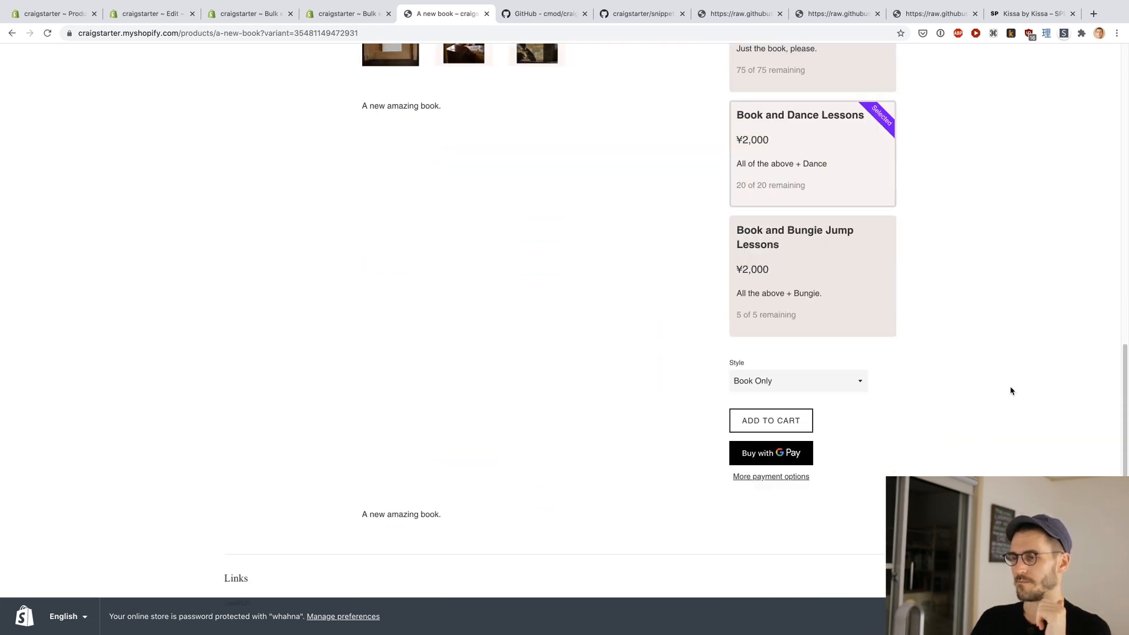
{"action": "scroll", "coordinate": [1009, 391], "scroll_direction": "up", "scroll_amount": 3}
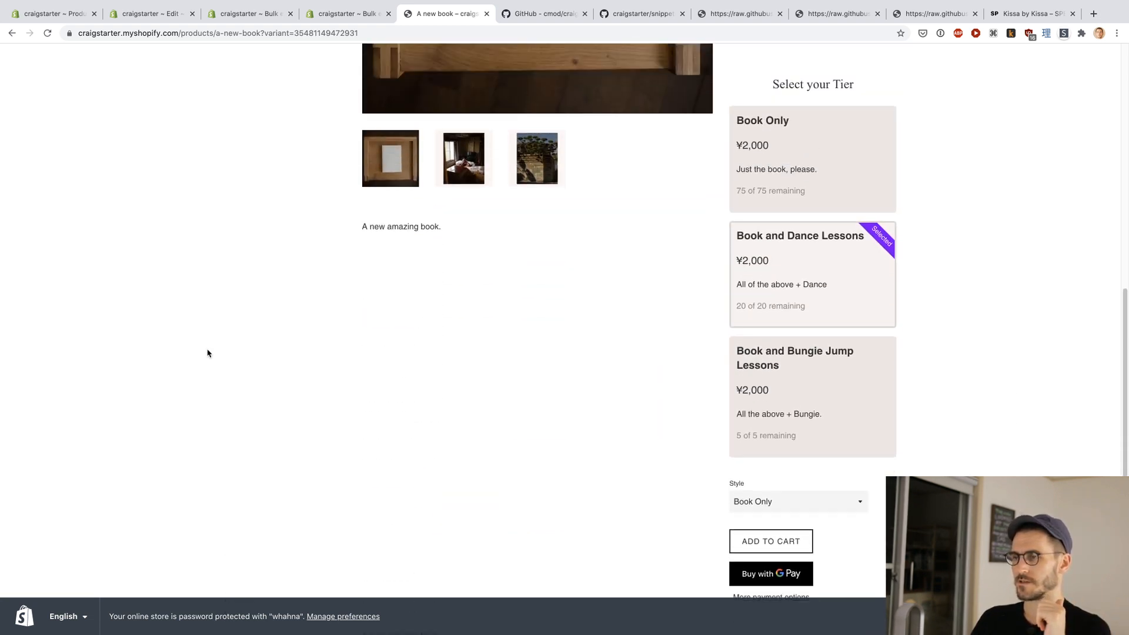
{"action": "scroll", "coordinate": [206, 343], "scroll_direction": "up", "scroll_amount": 1}
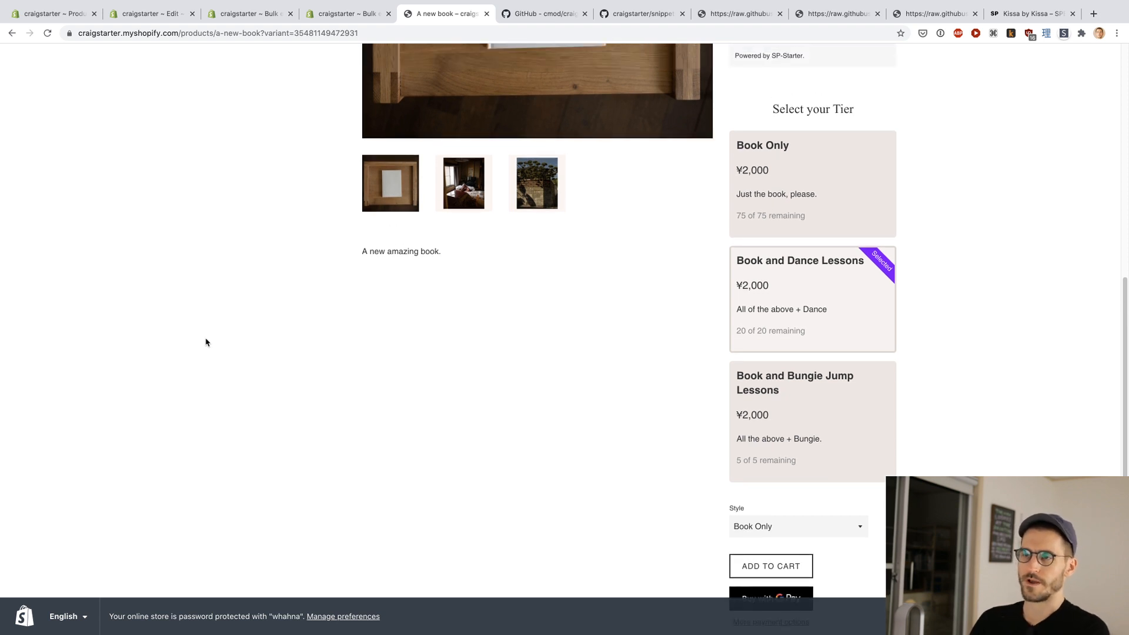
Step: Review the storefront campaign box against the campaign metafields and the product's variant prices and quantities in the admin
{"action": "key", "text": "super+2"}
{"action": "key", "text": "super+5"}
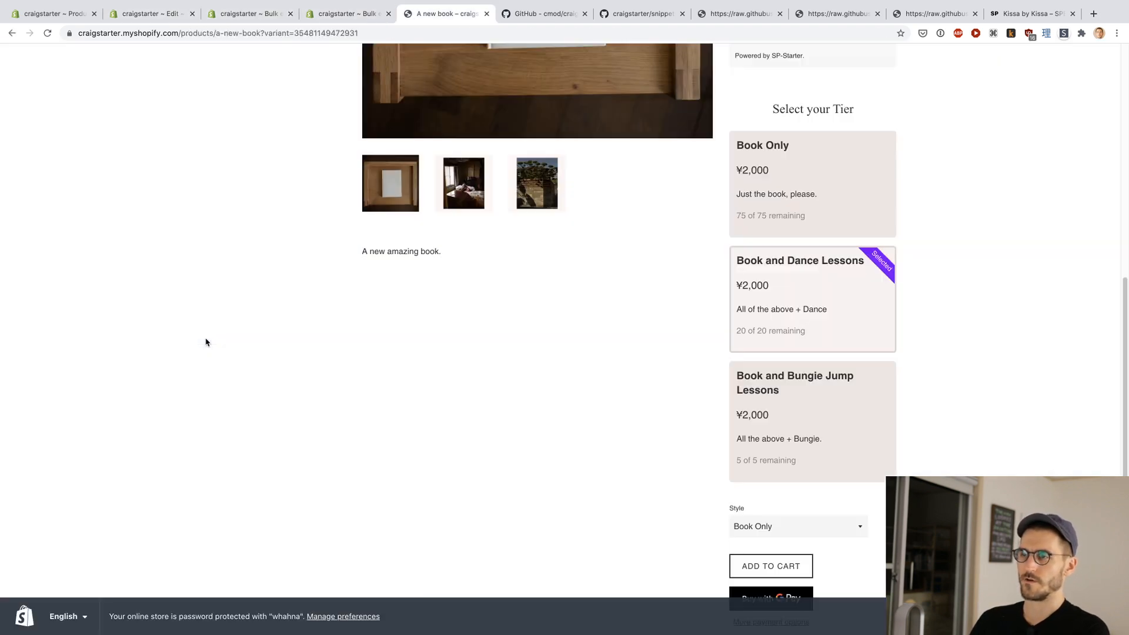
{"action": "scroll", "coordinate": [259, 348], "scroll_direction": "up", "scroll_amount": 4}
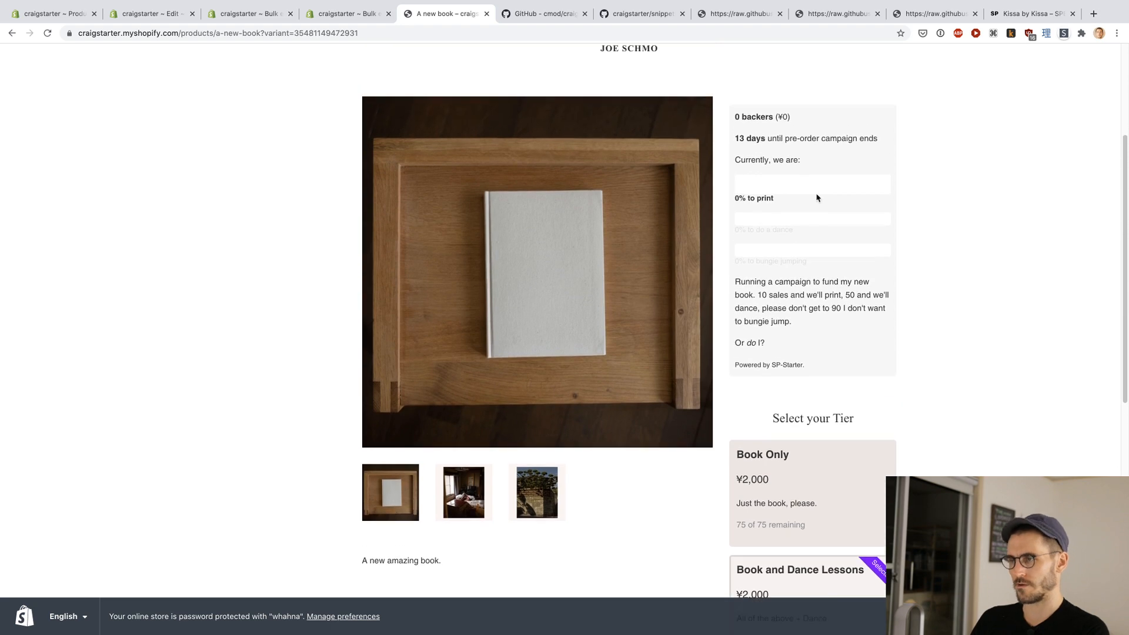
{"action": "key", "text": "super+3"}
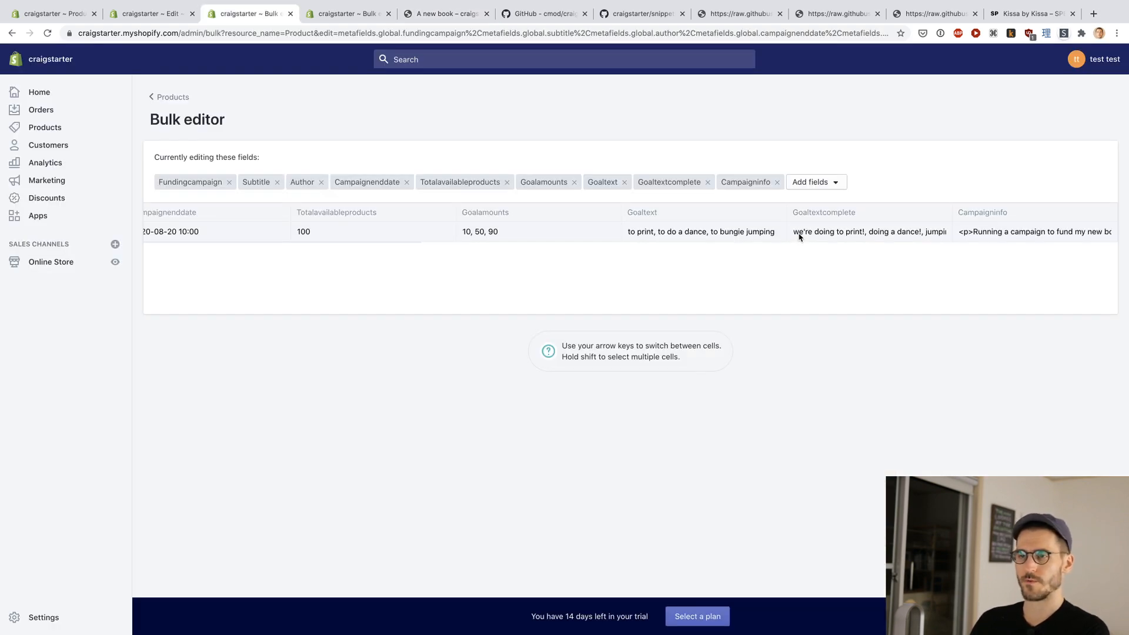
{"action": "key", "text": "super+2"}
{"action": "key", "text": "super+1"}
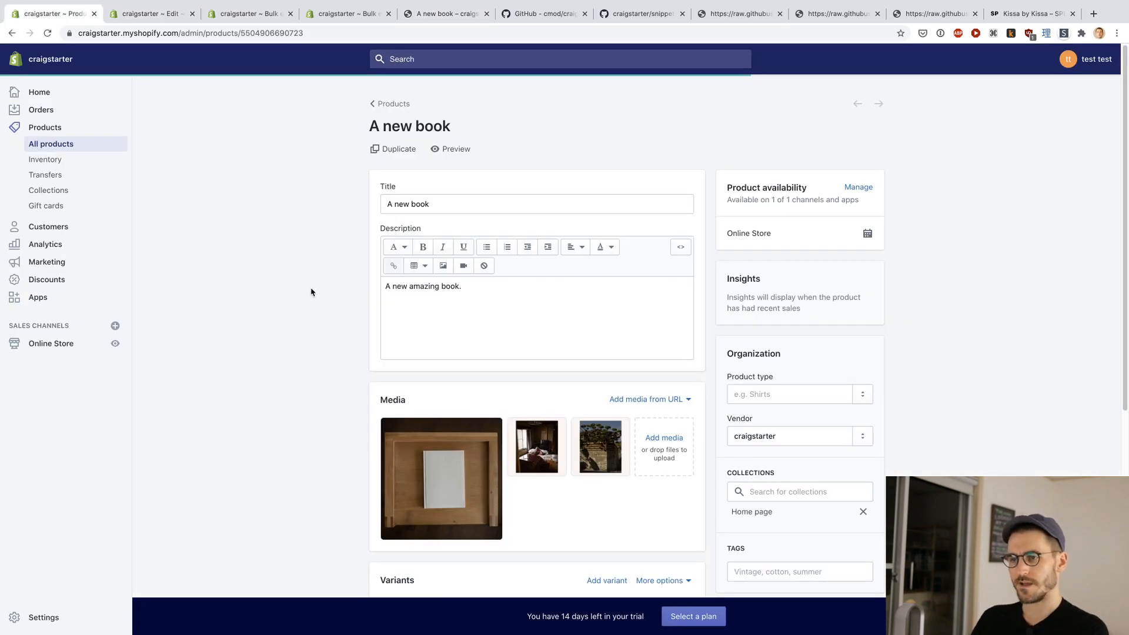
{"action": "scroll", "coordinate": [311, 292], "scroll_direction": "down", "scroll_amount": 6}
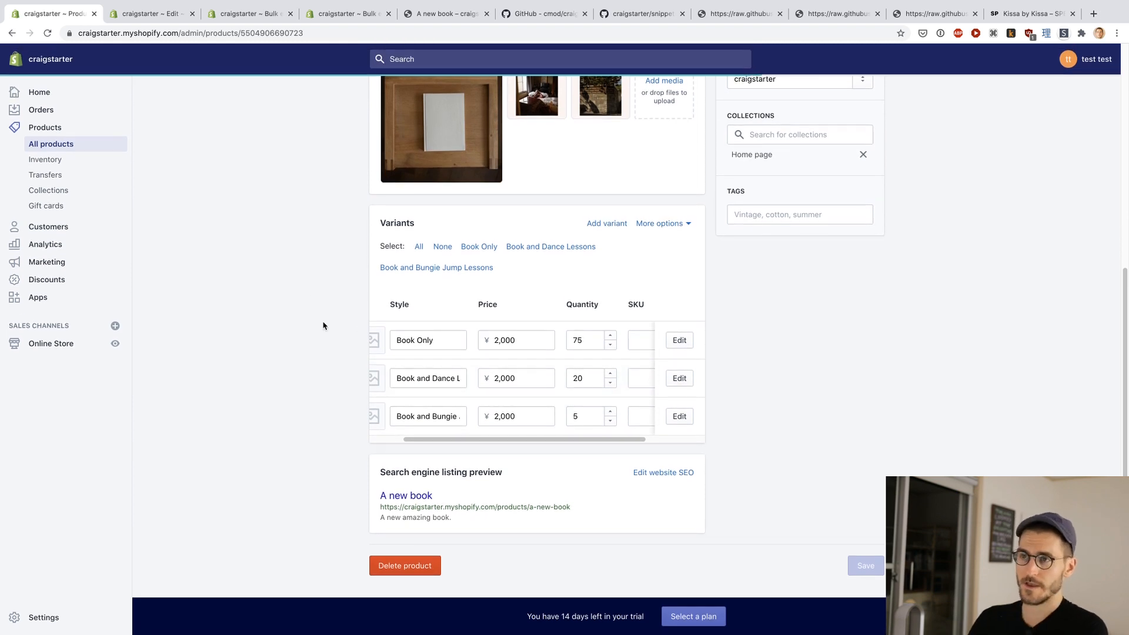
Step: Compare the Variantdescription and Totalquantity metafields of the three variants with the tier cards on the storefront
{"action": "key", "text": "super+3"}
{"action": "key", "text": "super+4"}
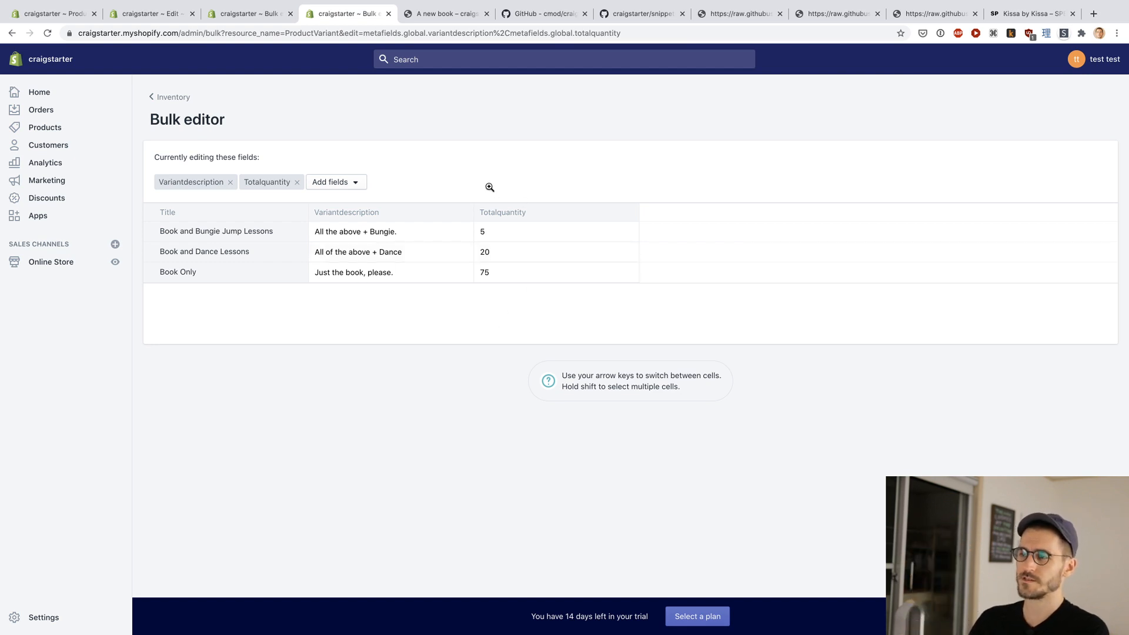
{"action": "key", "text": "super+5"}
{"action": "scroll", "coordinate": [914, 266], "scroll_direction": "down", "scroll_amount": 5}
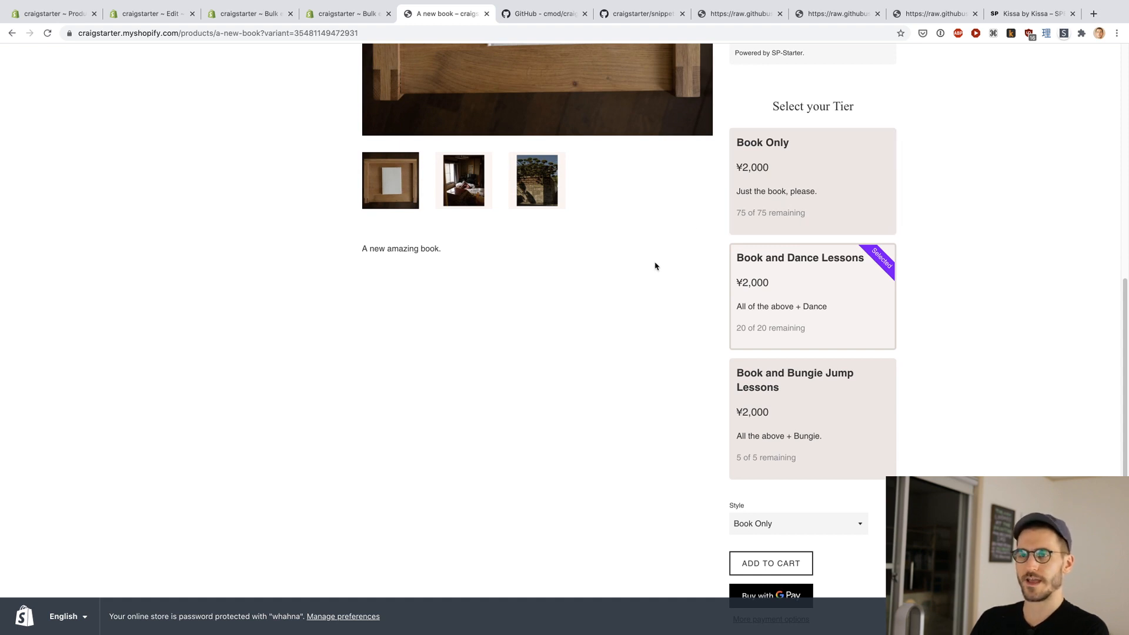
Step: Compare the product's variant list in the admin with the storefront campaign page, ending on the variant list
{"action": "key", "text": "ctrl+shift+Tab"}
{"action": "key", "text": "ctrl+shift+Tab"}
{"action": "key", "text": "ctrl+shift+Tab"}
{"action": "key", "text": "ctrl+shift+Tab"}
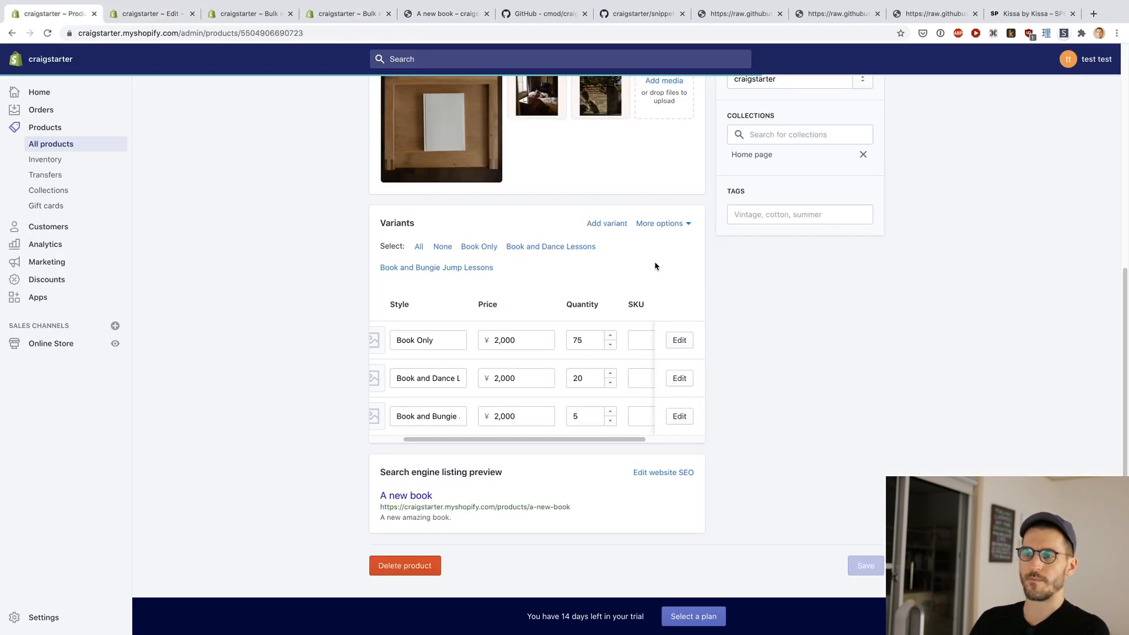
{"action": "key", "text": "ctrl+Tab"}
{"action": "key", "text": "ctrl+Tab"}
{"action": "key", "text": "ctrl+Tab"}
{"action": "key", "text": "ctrl+Tab"}
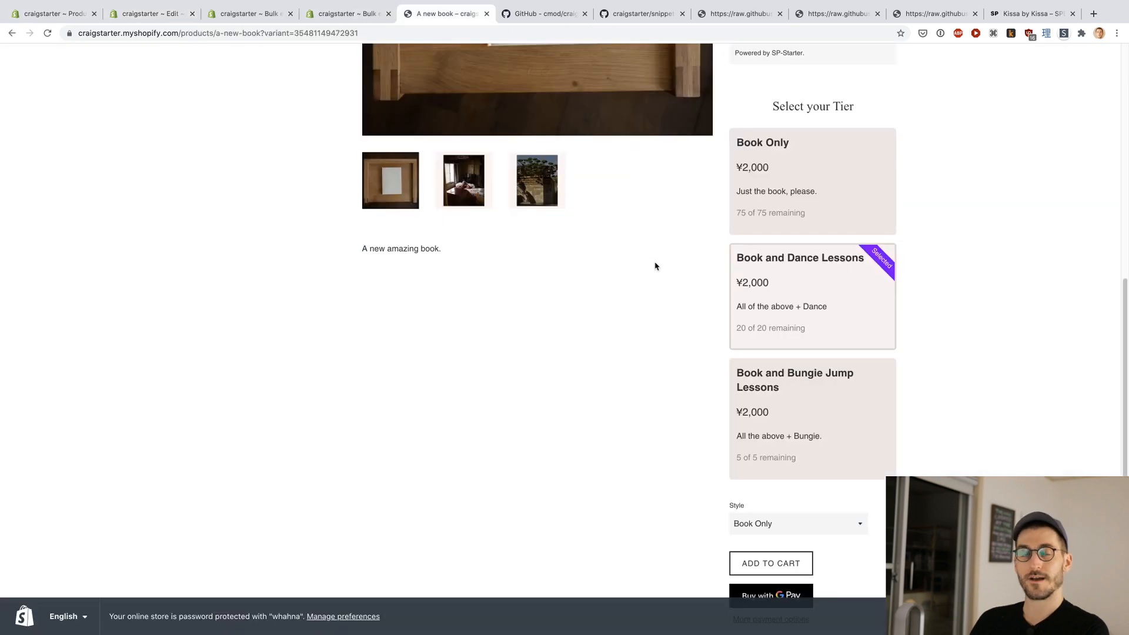
{"action": "scroll", "coordinate": [984, 249], "scroll_direction": "up", "scroll_amount": 5}
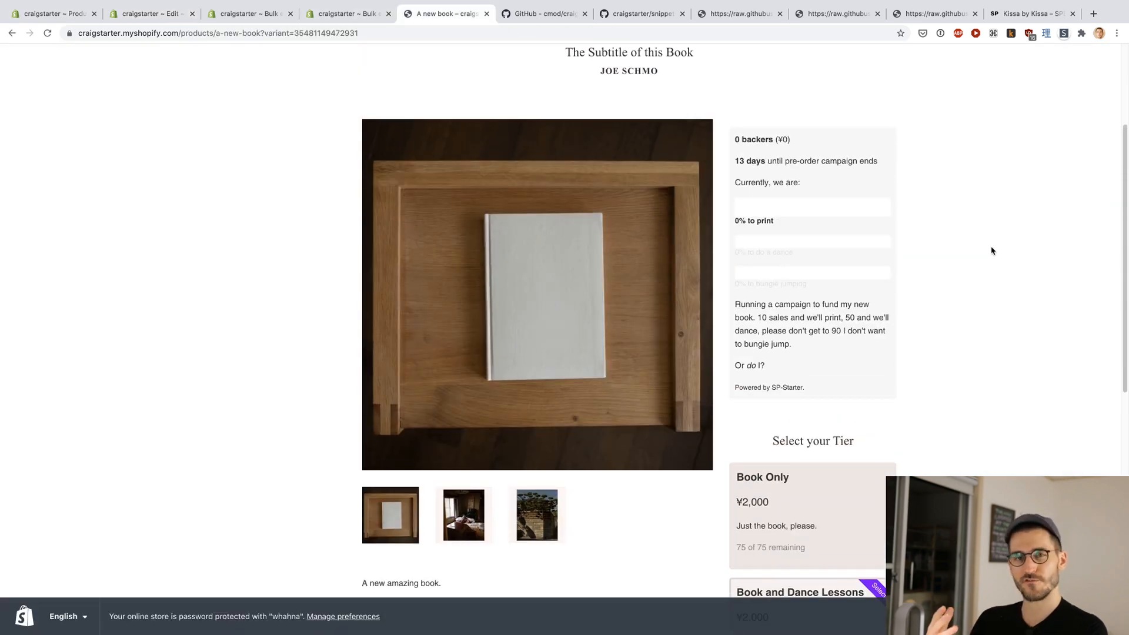
{"action": "key", "text": "ctrl+shift+Tab"}
{"action": "key", "text": "ctrl+shift+Tab"}
{"action": "key", "text": "ctrl+shift+Tab"}
{"action": "key", "text": "ctrl+shift+Tab"}
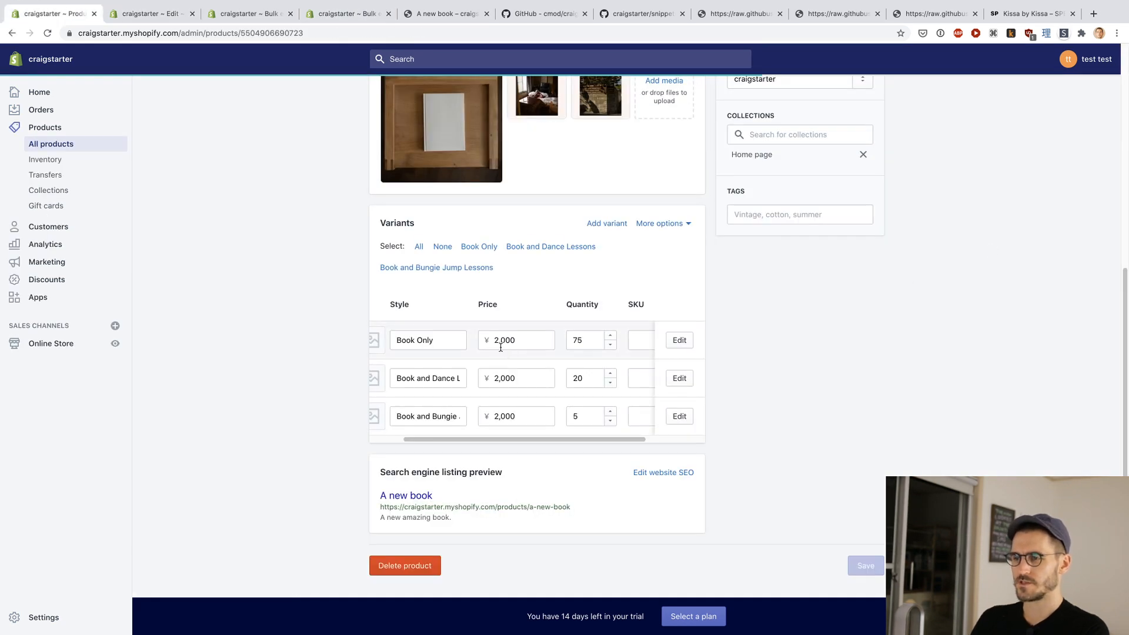
Step: Set the price of the Book and Dance Lessons variant to ¥5,000 and the Book and Bungie Jump Lessons variant to ¥40,000
{"action": "double_click", "coordinate": [513, 378]}
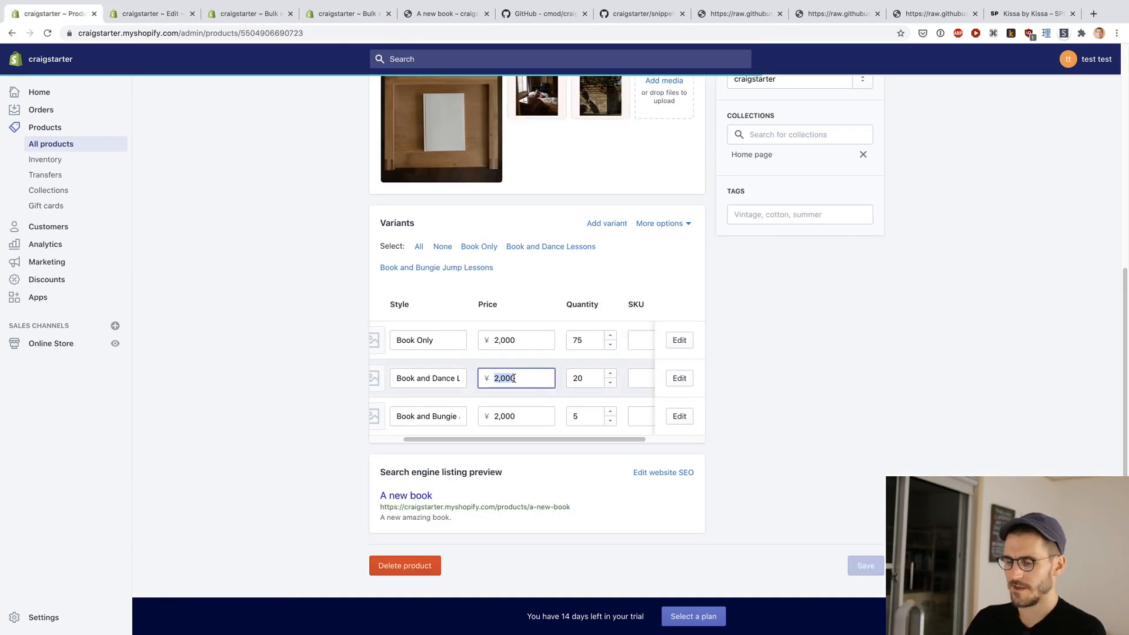
{"action": "type", "text": "50"}
{"action": "key", "text": "Tab"}
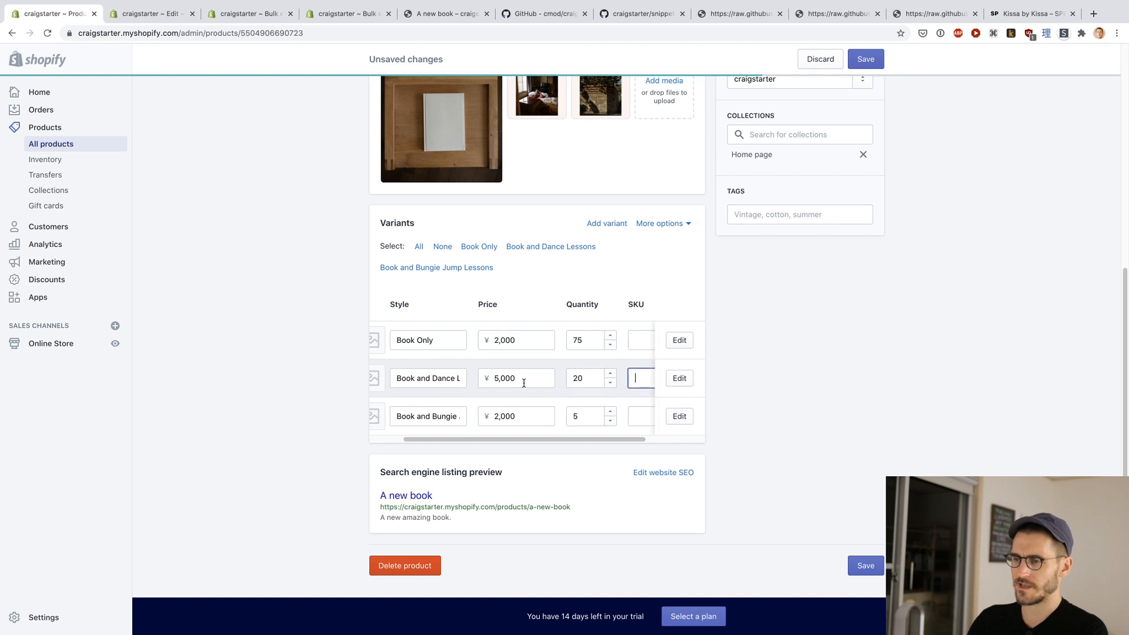
{"action": "double_click", "coordinate": [526, 414]}
{"action": "type", "text": "40000"}
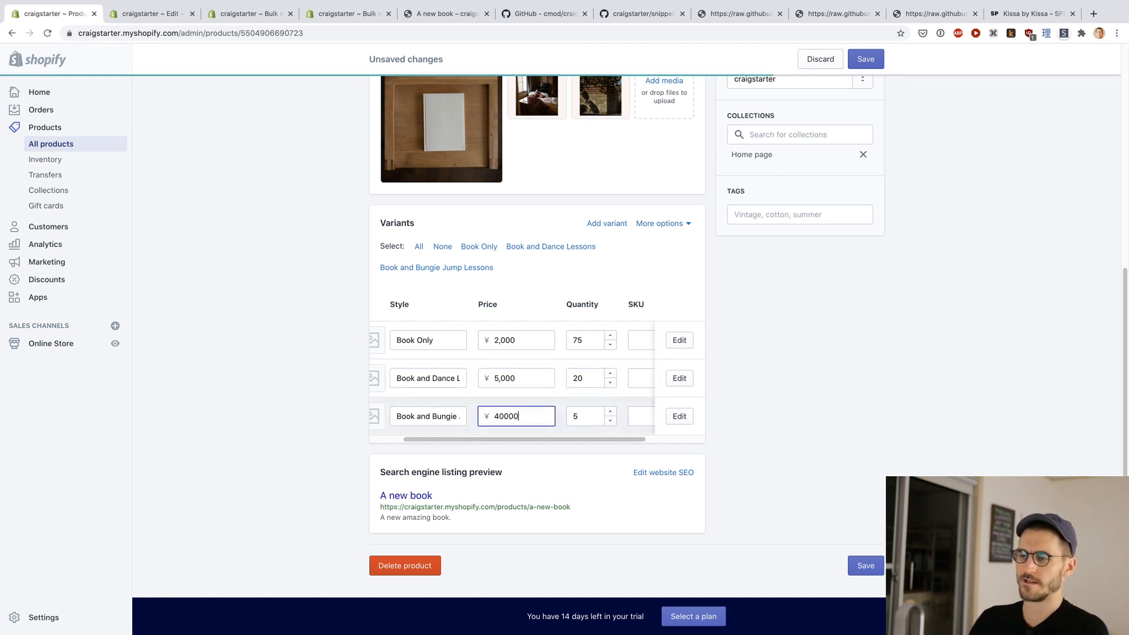
{"action": "key", "text": "Tab"}
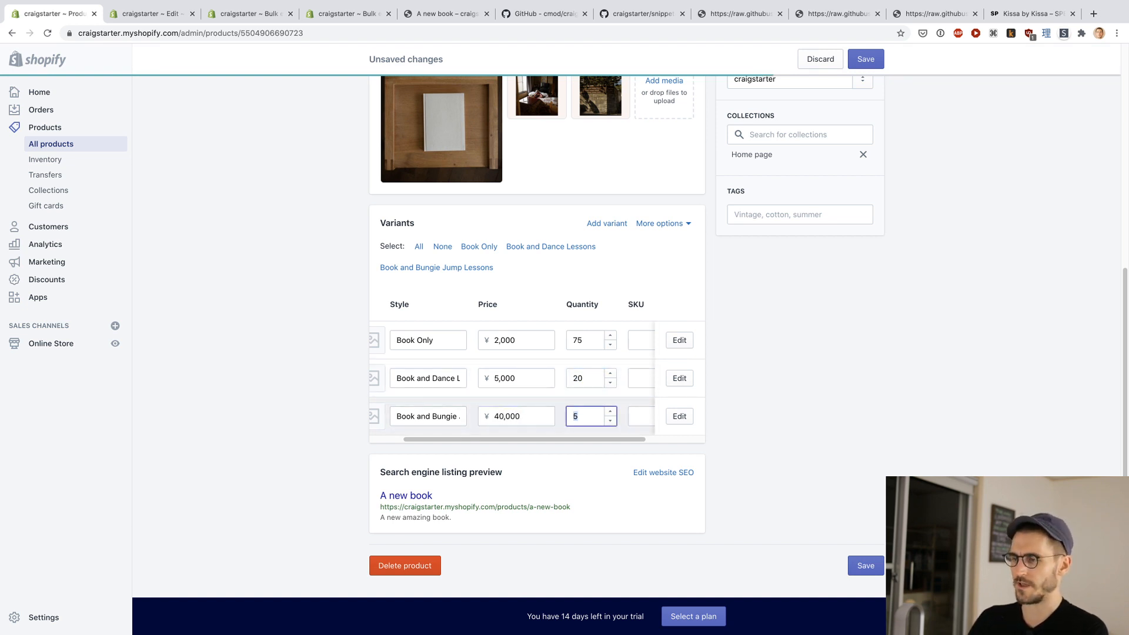
Step: Set the quantities to 65 for Book Only, 17 for Book and Dance Lessons and 4 for Book and Bungie Jump Lessons, and save the product
{"action": "scroll", "coordinate": [912, 384], "scroll_direction": "up", "scroll_amount": 2}
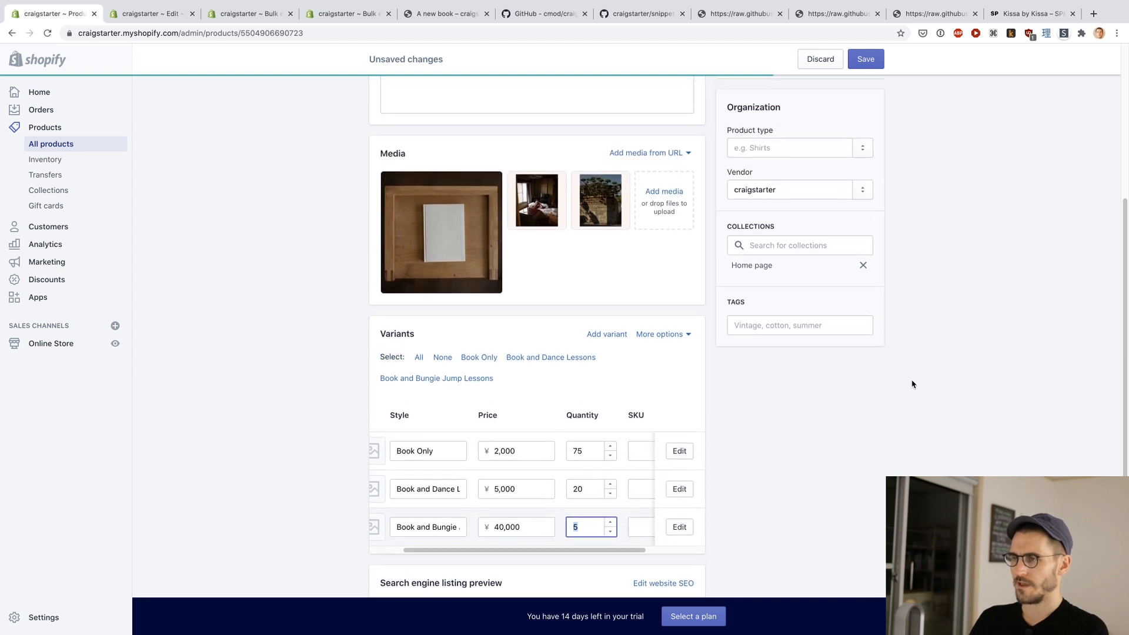
{"action": "double_click", "coordinate": [588, 403]}
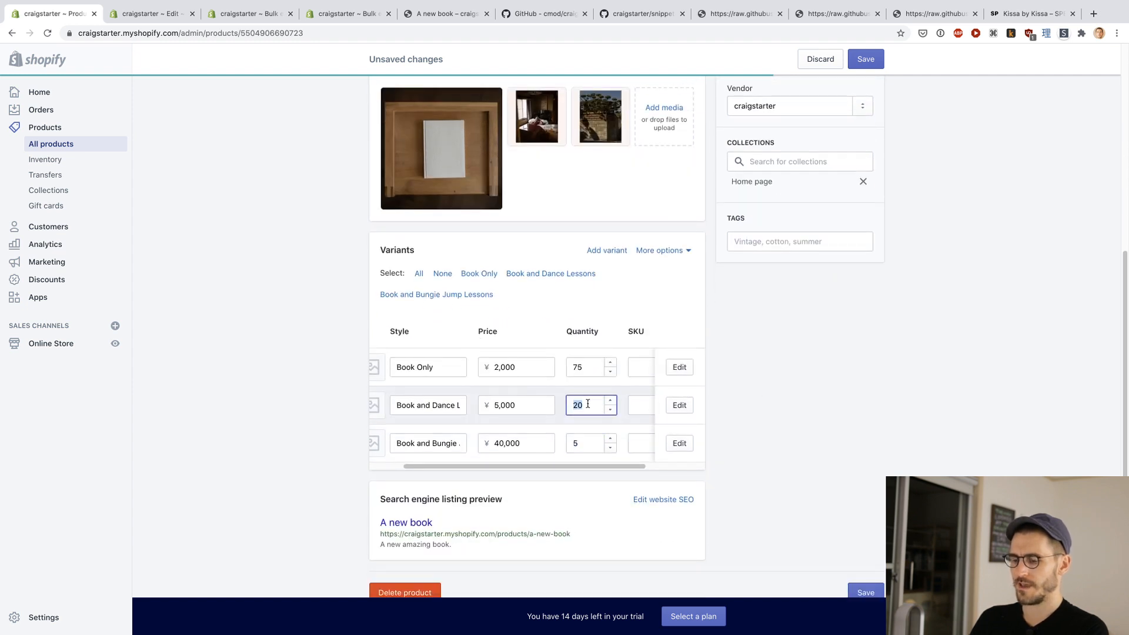
{"action": "type", "text": "17"}
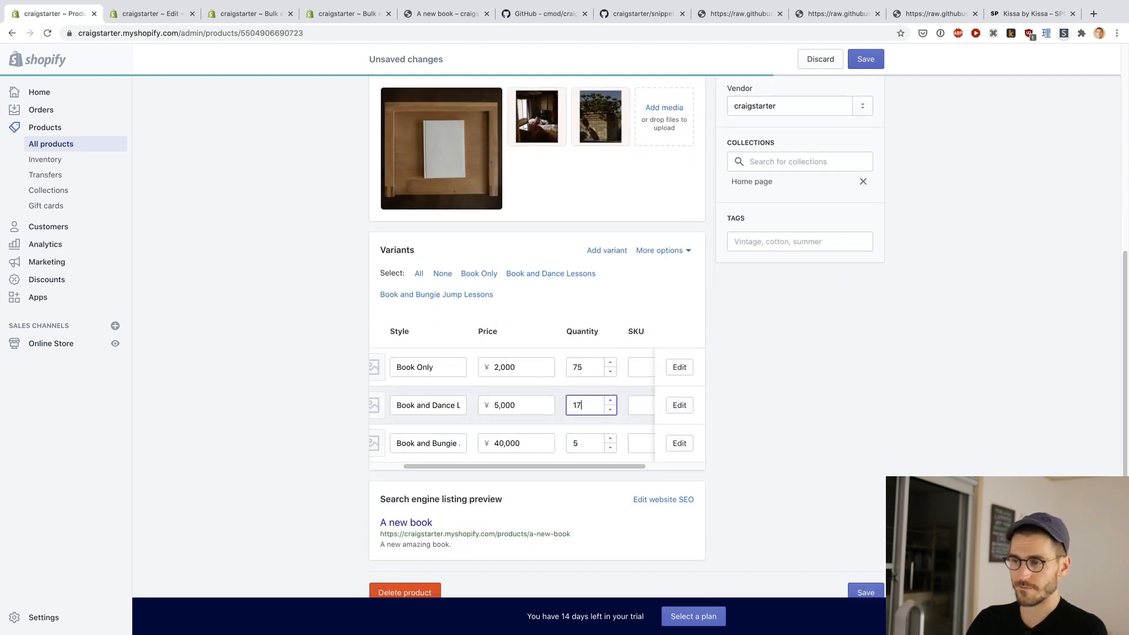
{"action": "double_click", "coordinate": [590, 367]}
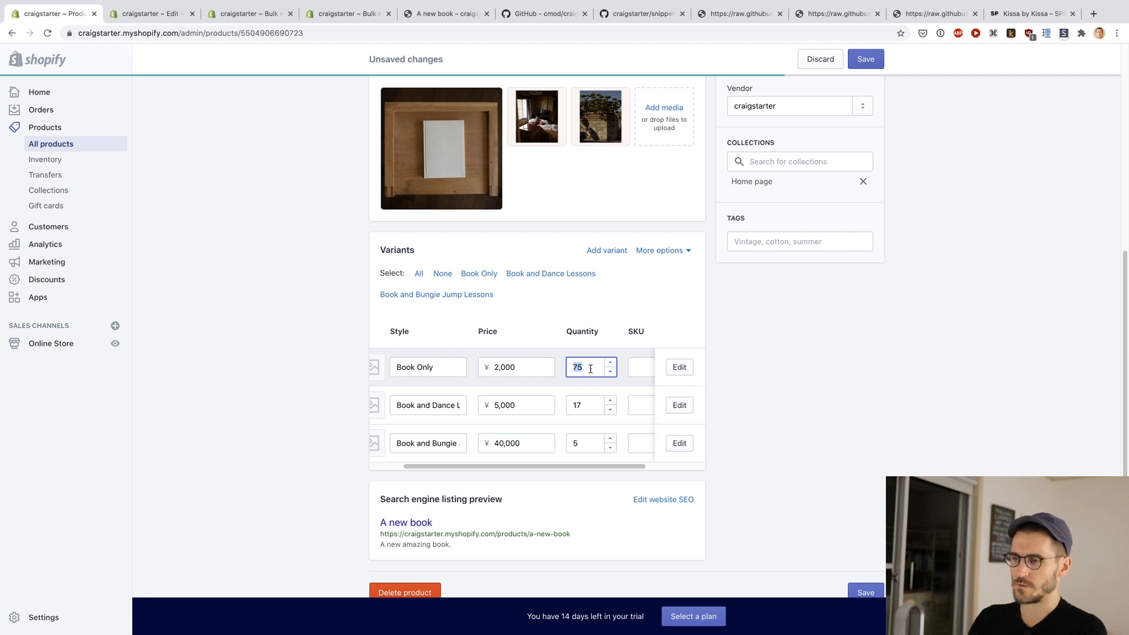
{"action": "type", "text": "10"}
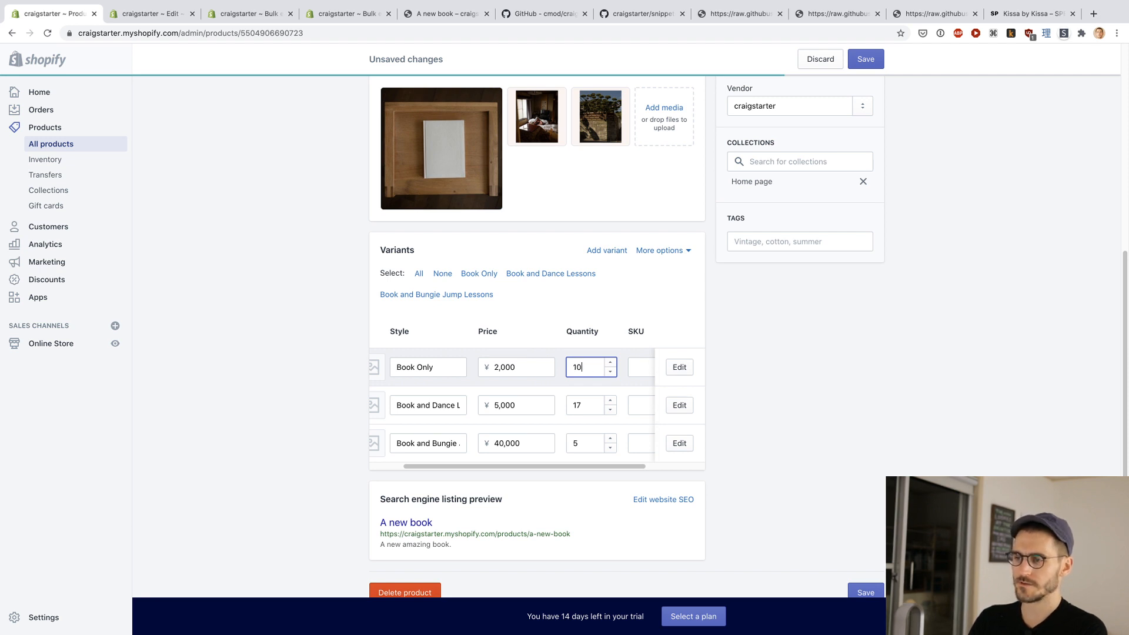
{"action": "key", "text": "super+z"}
{"action": "type", "text": "65"}
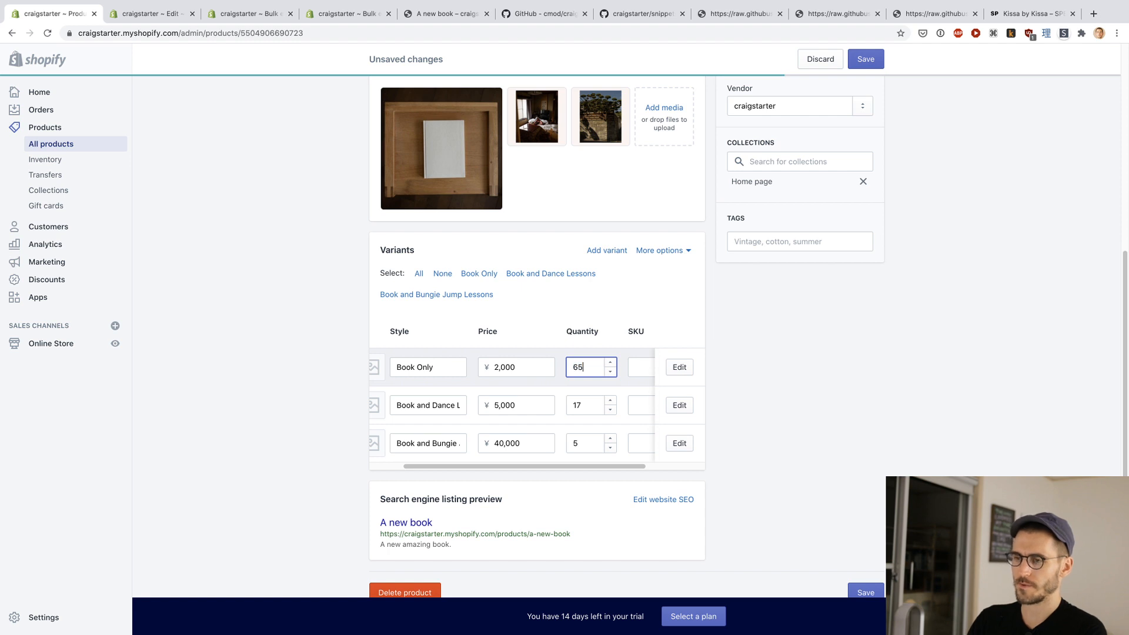
{"action": "key", "text": "Tab"}
{"action": "double_click", "coordinate": [581, 445]}
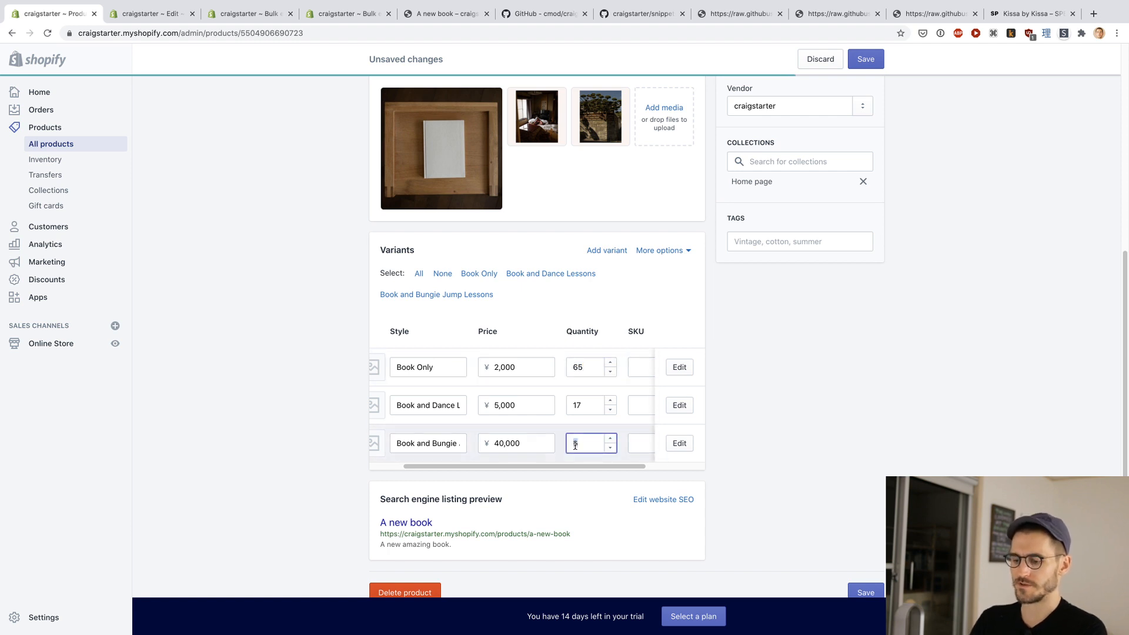
{"action": "type", "text": "4"}
{"action": "key", "text": "Tab"}
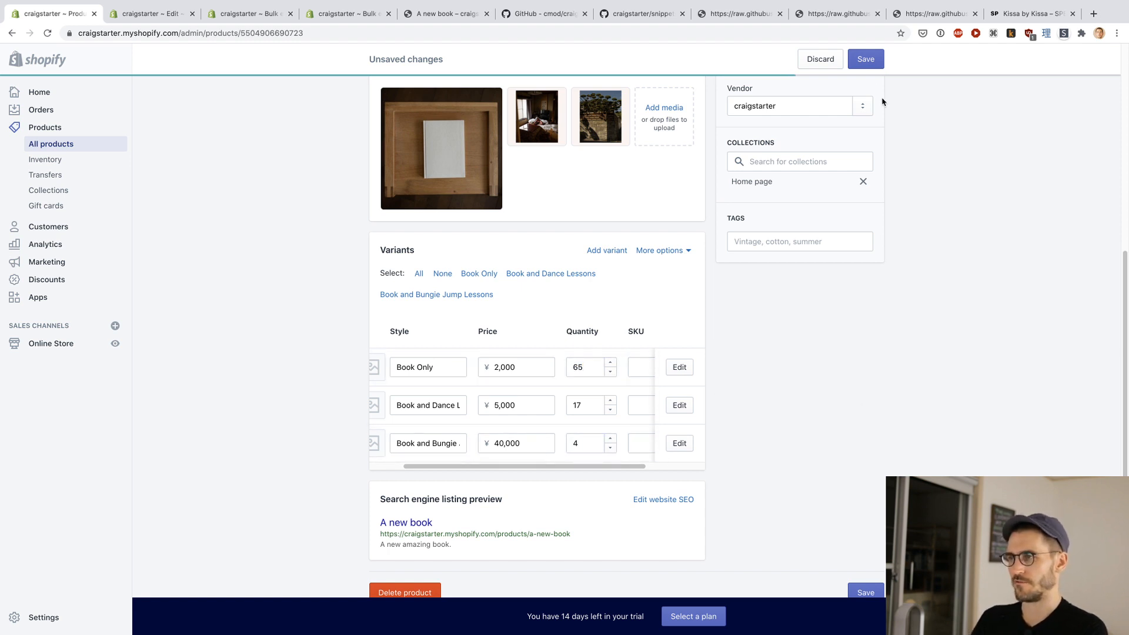
{"action": "left_click", "coordinate": [865, 58]}
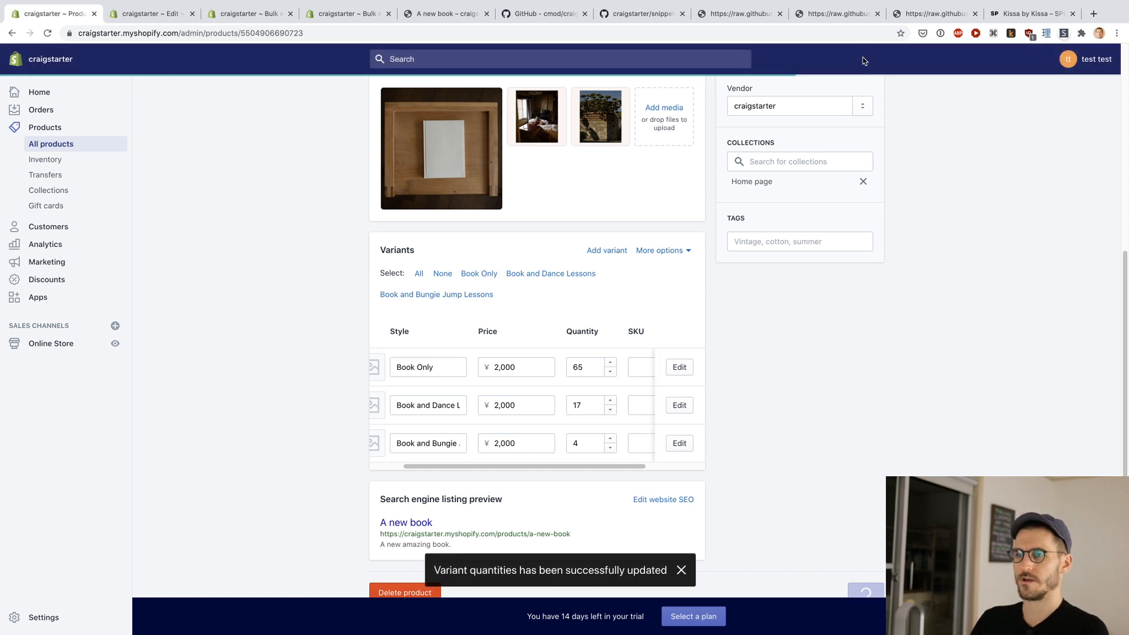
Step: Reload the storefront product page and check the backer total, goal progress bars, and each tier's price and remaining quantity
{"action": "key", "text": "super+5"}
{"action": "scroll", "coordinate": [972, 254], "scroll_direction": "up", "scroll_amount": 1}
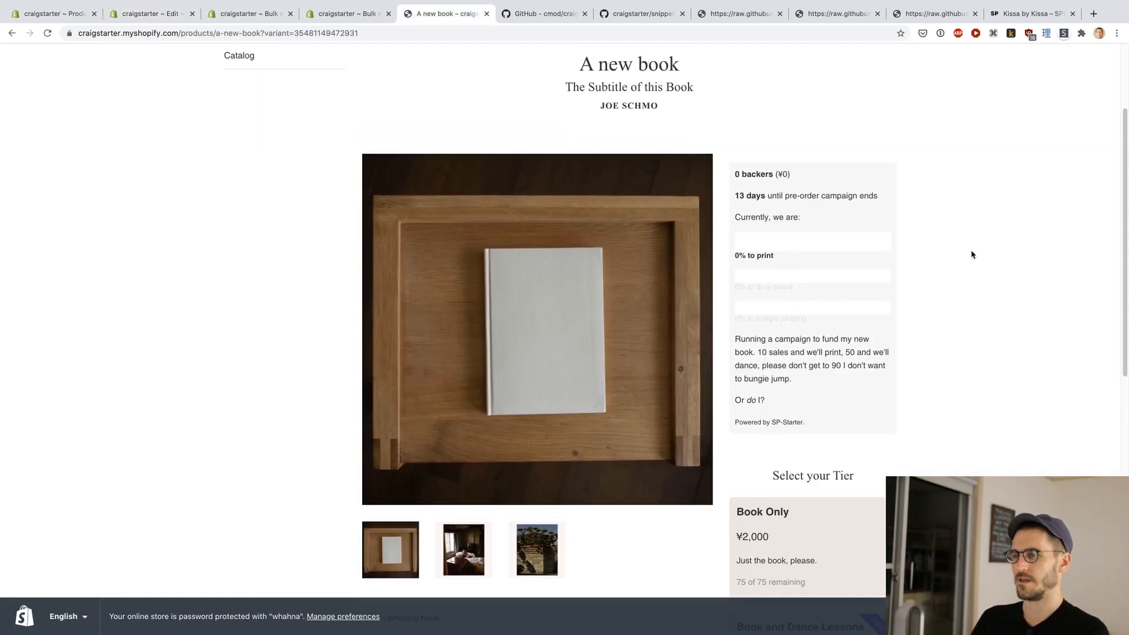
{"action": "scroll", "coordinate": [971, 255], "scroll_direction": "down", "scroll_amount": 1}
{"action": "key", "text": "super+r"}
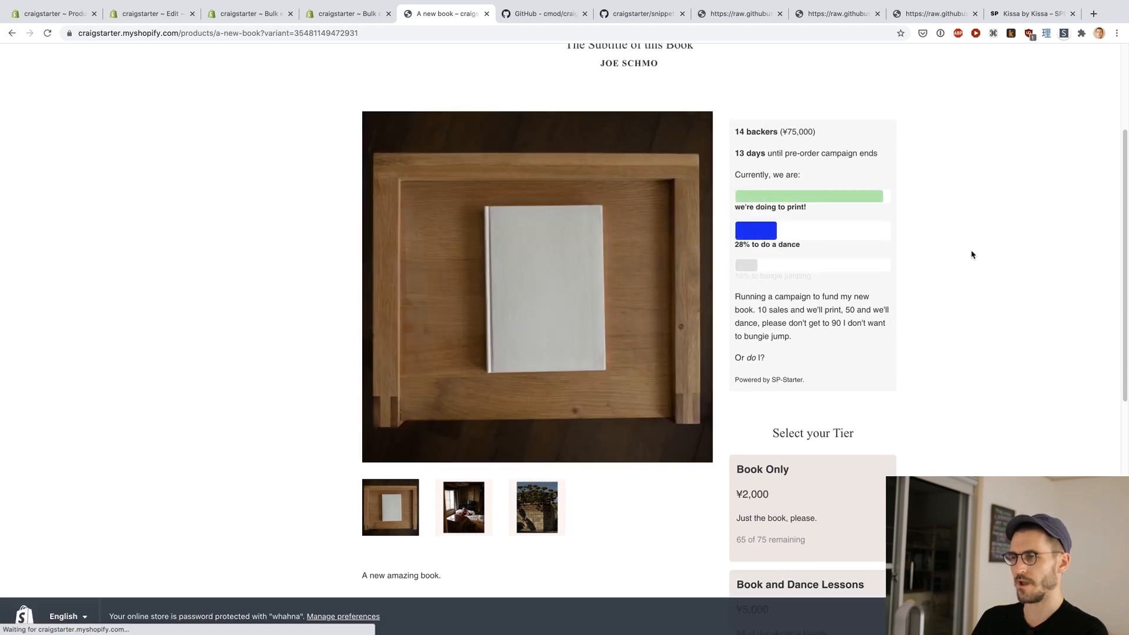
{"action": "scroll", "coordinate": [972, 255], "scroll_direction": "down", "scroll_amount": 1}
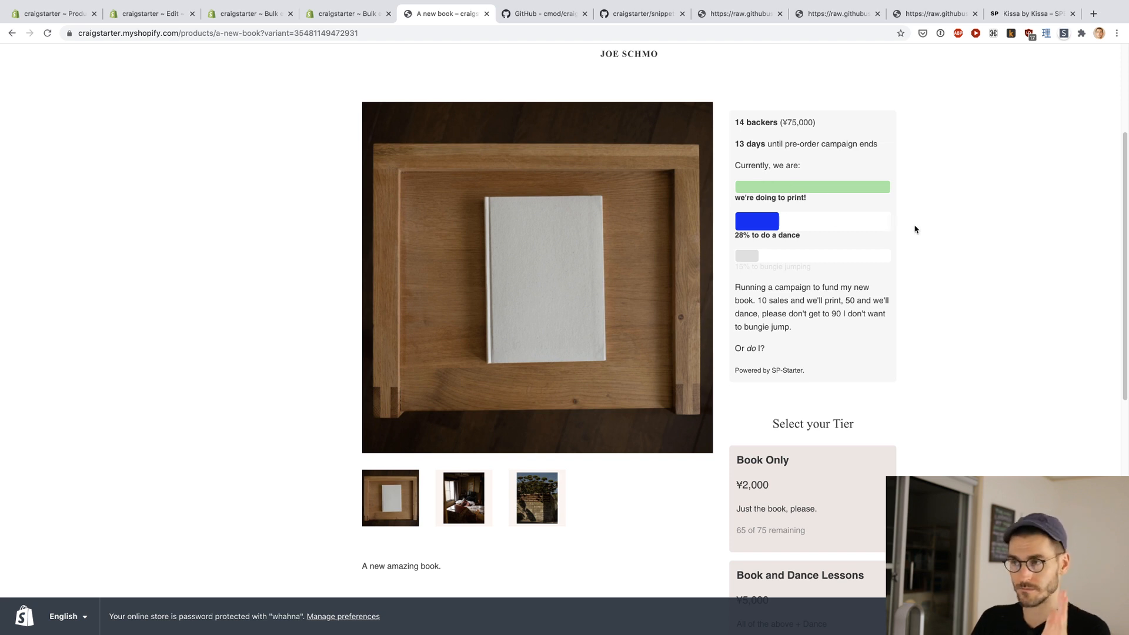
{"action": "scroll", "coordinate": [914, 229], "scroll_direction": "down", "scroll_amount": 1}
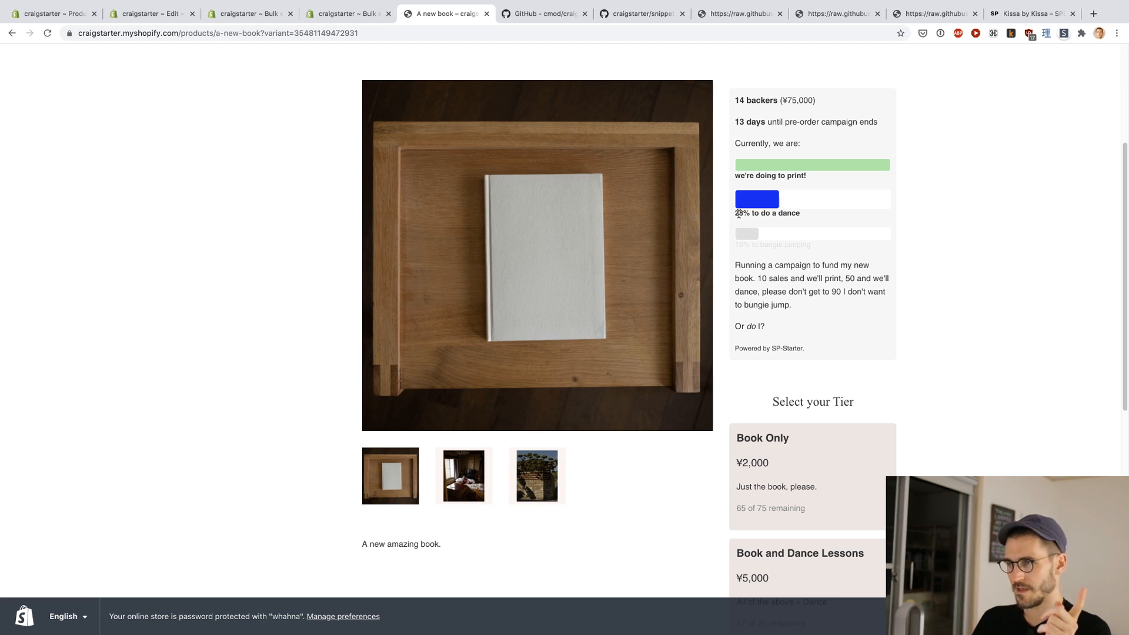
{"action": "triple_click", "coordinate": [794, 100]}
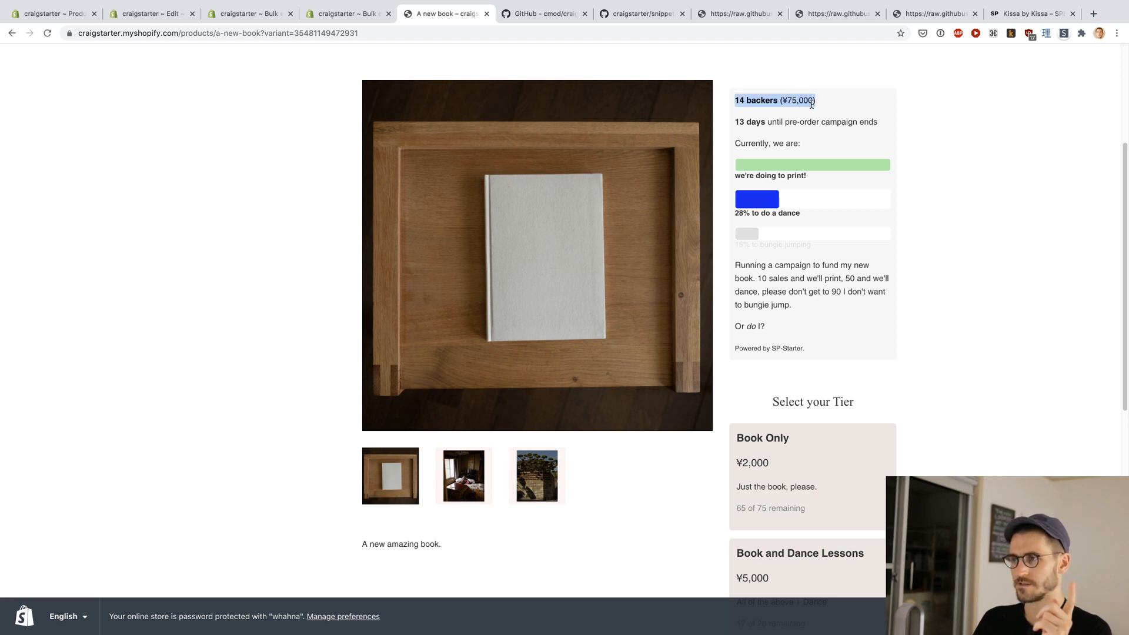
{"action": "left_click", "coordinate": [794, 100]}
{"action": "scroll", "coordinate": [938, 197], "scroll_direction": "down", "scroll_amount": 1}
{"action": "scroll", "coordinate": [938, 197], "scroll_direction": "down", "scroll_amount": 3}
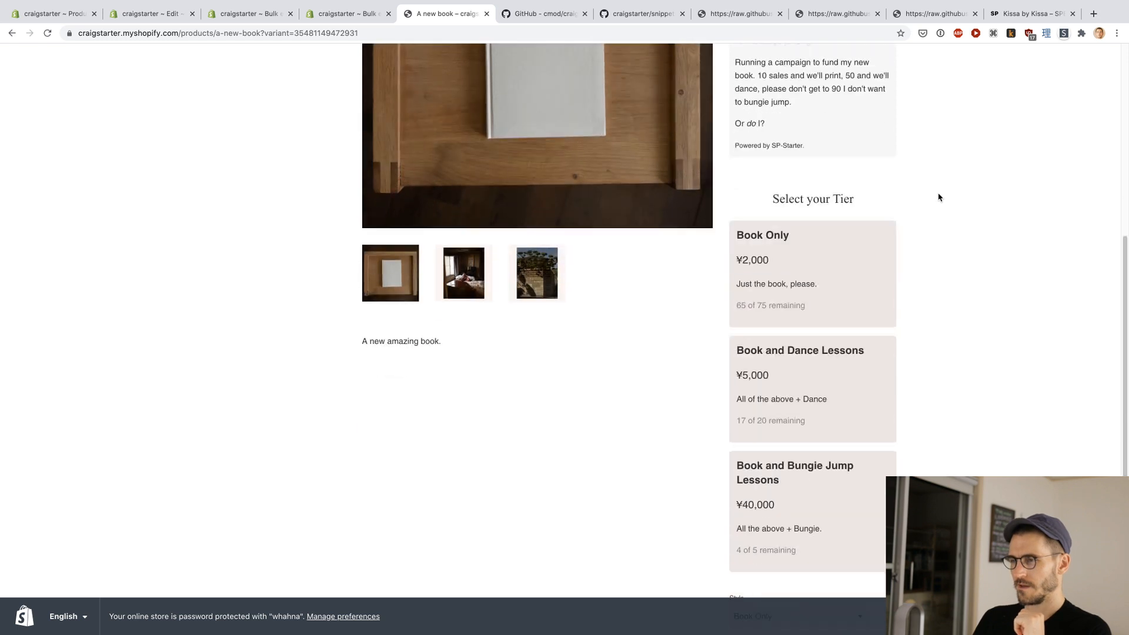
{"action": "scroll", "coordinate": [938, 196], "scroll_direction": "down", "scroll_amount": 2}
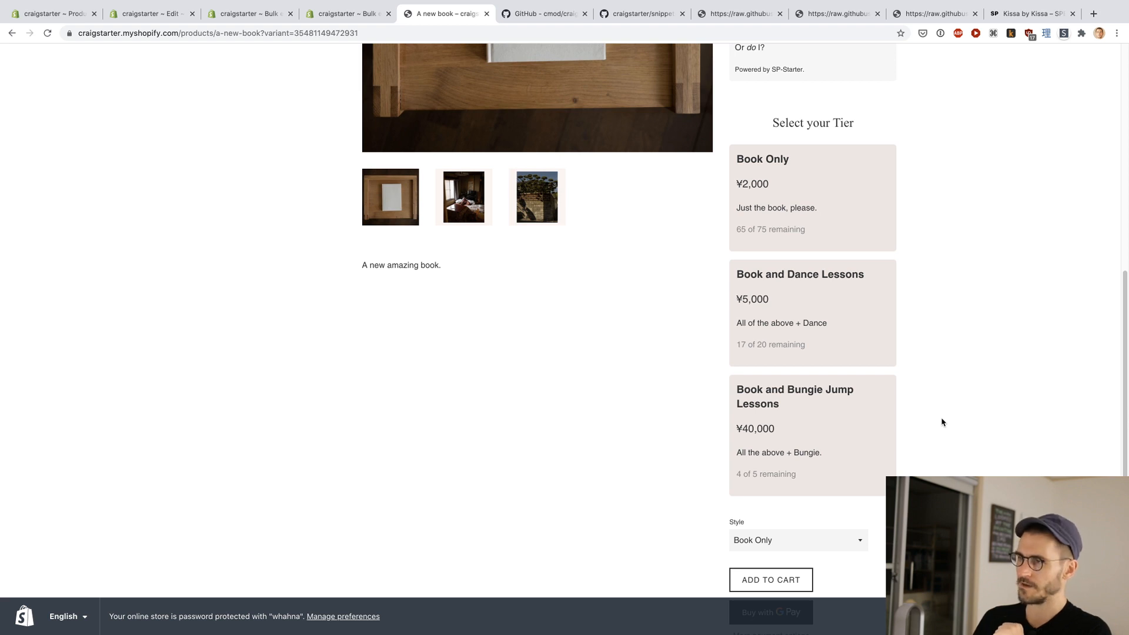
Step: Review the whole campaign page, from the title and progress bars in the campaign box down to the tier cards
{"action": "scroll", "coordinate": [941, 422], "scroll_direction": "up", "scroll_amount": 5}
{"action": "scroll", "coordinate": [941, 422], "scroll_direction": "up", "scroll_amount": 4}
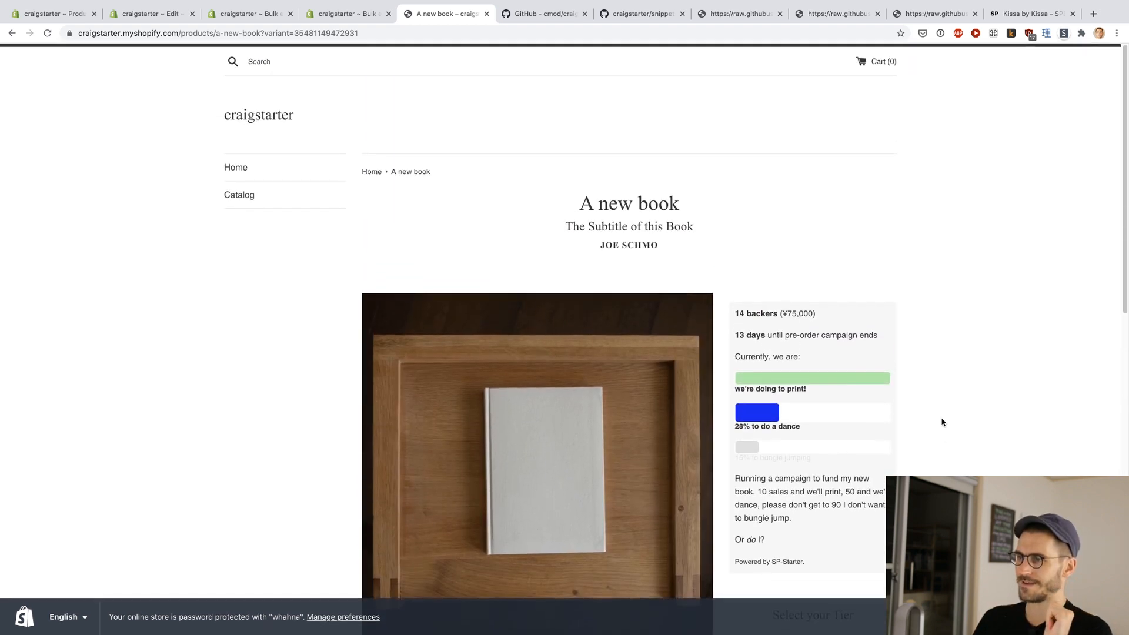
{"action": "scroll", "coordinate": [941, 422], "scroll_direction": "down", "scroll_amount": 4}
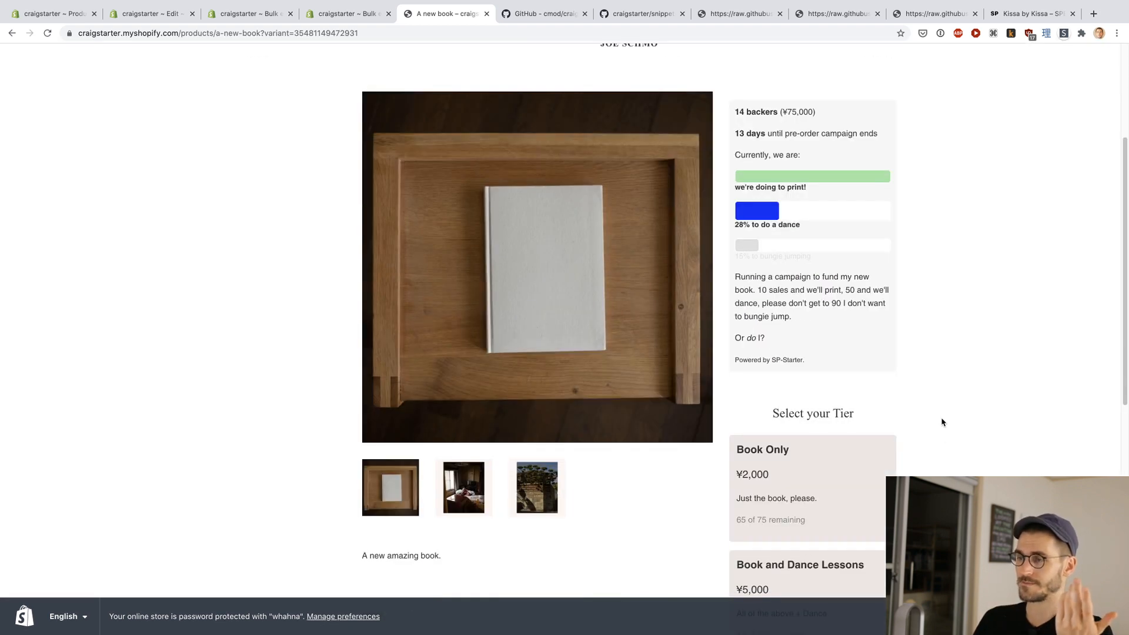
{"action": "scroll", "coordinate": [941, 422], "scroll_direction": "down", "scroll_amount": 4}
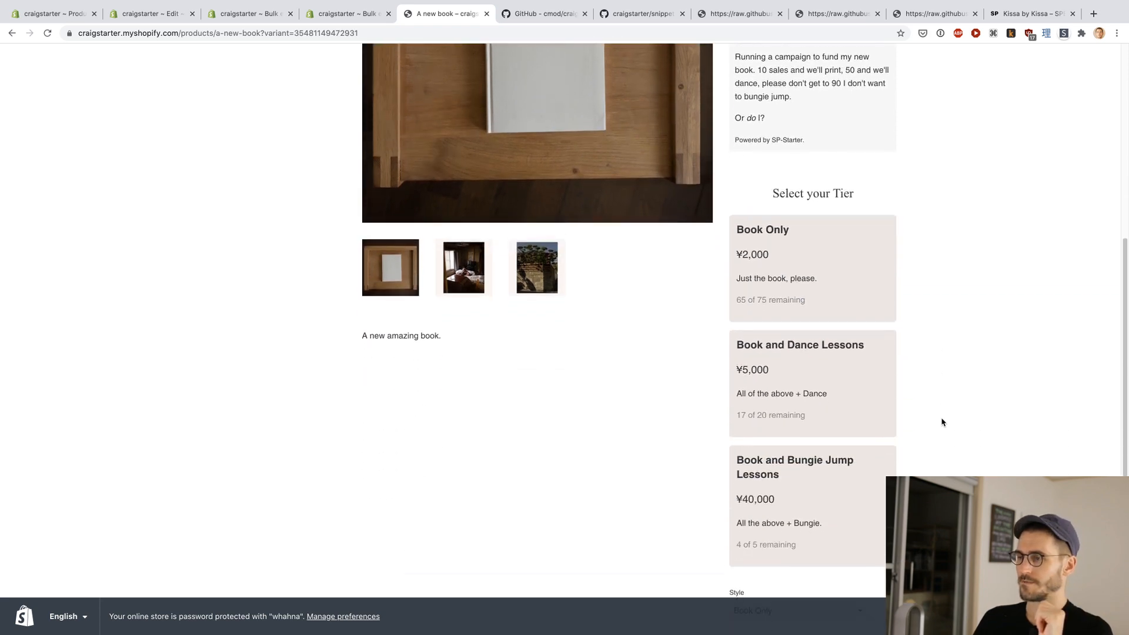
{"action": "scroll", "coordinate": [941, 422], "scroll_direction": "up", "scroll_amount": 8}
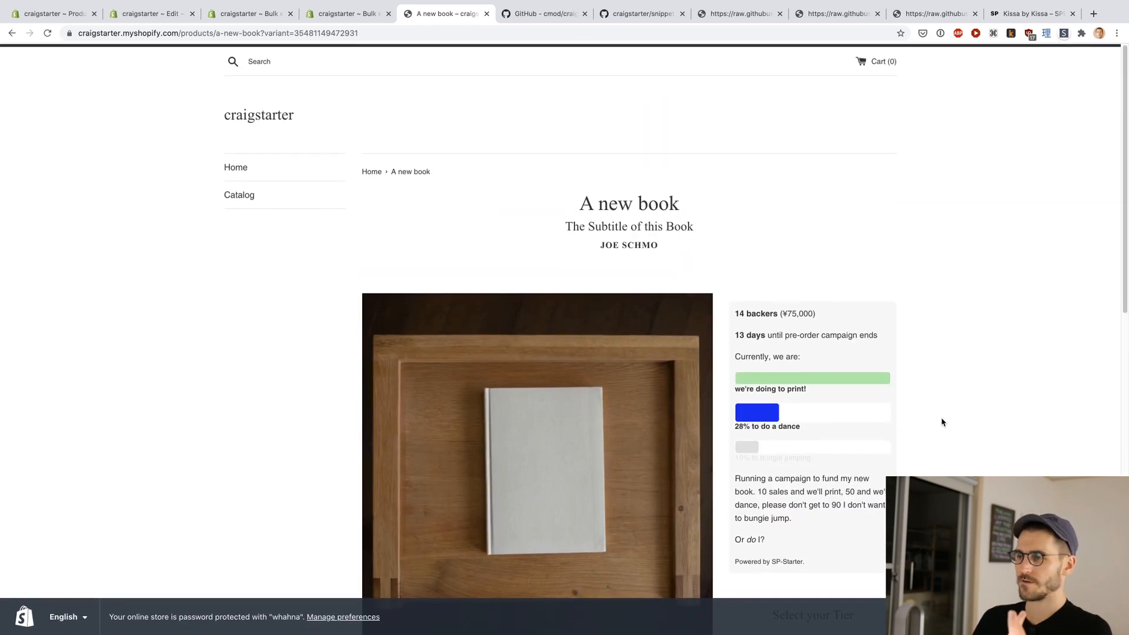
{"action": "scroll", "coordinate": [941, 422], "scroll_direction": "down", "scroll_amount": 5}
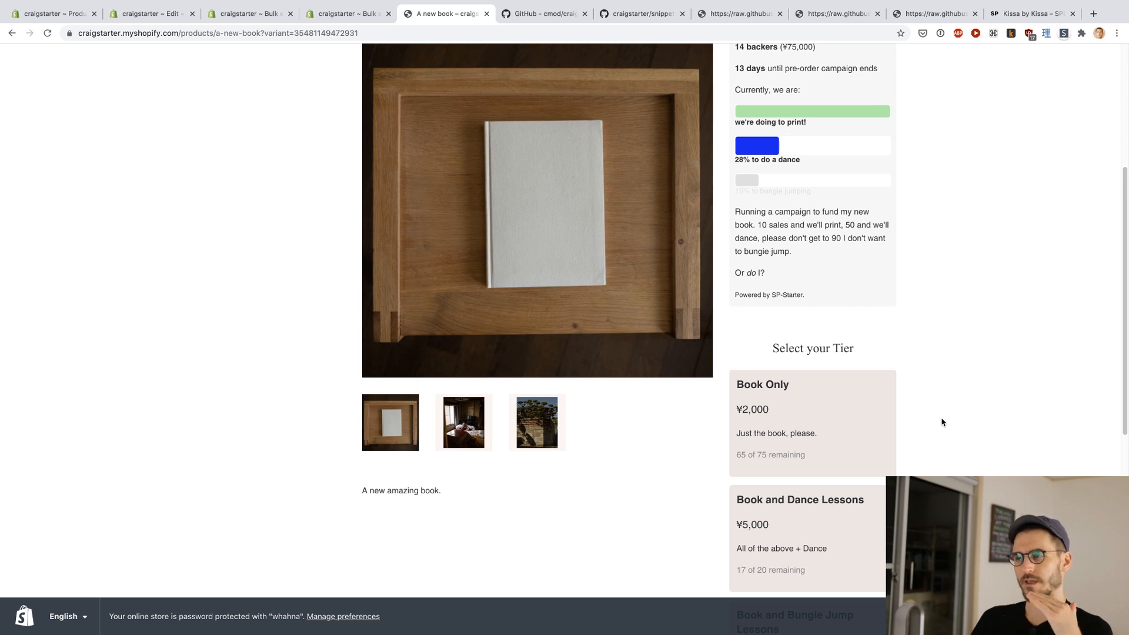
{"action": "scroll", "coordinate": [941, 422], "scroll_direction": "up", "scroll_amount": 2}
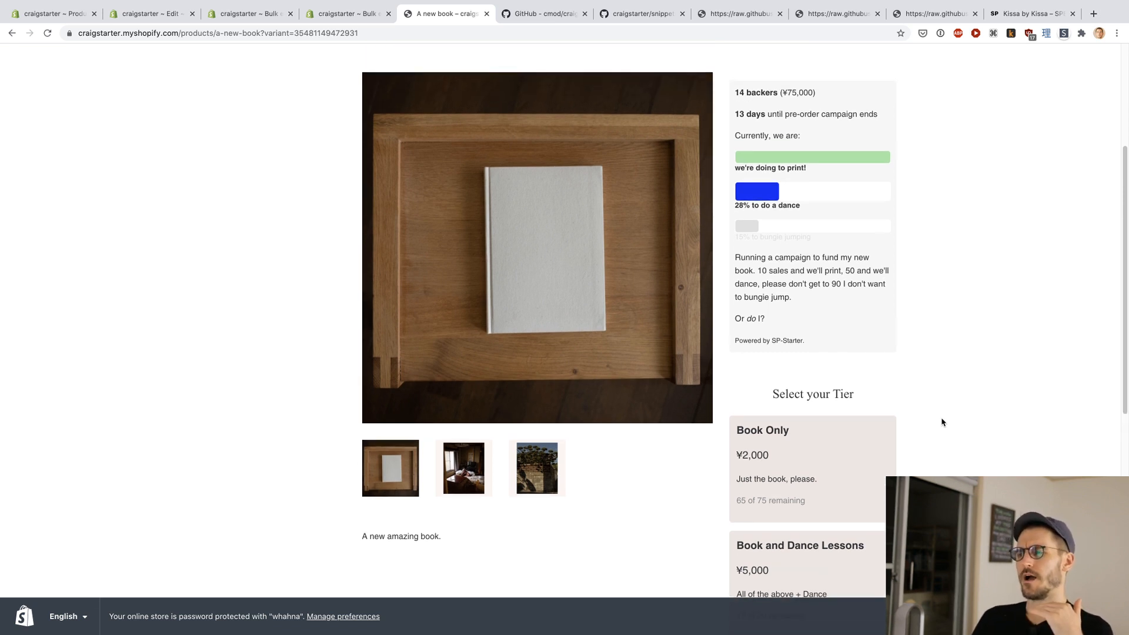
{"action": "scroll", "coordinate": [941, 422], "scroll_direction": "down", "scroll_amount": 3}
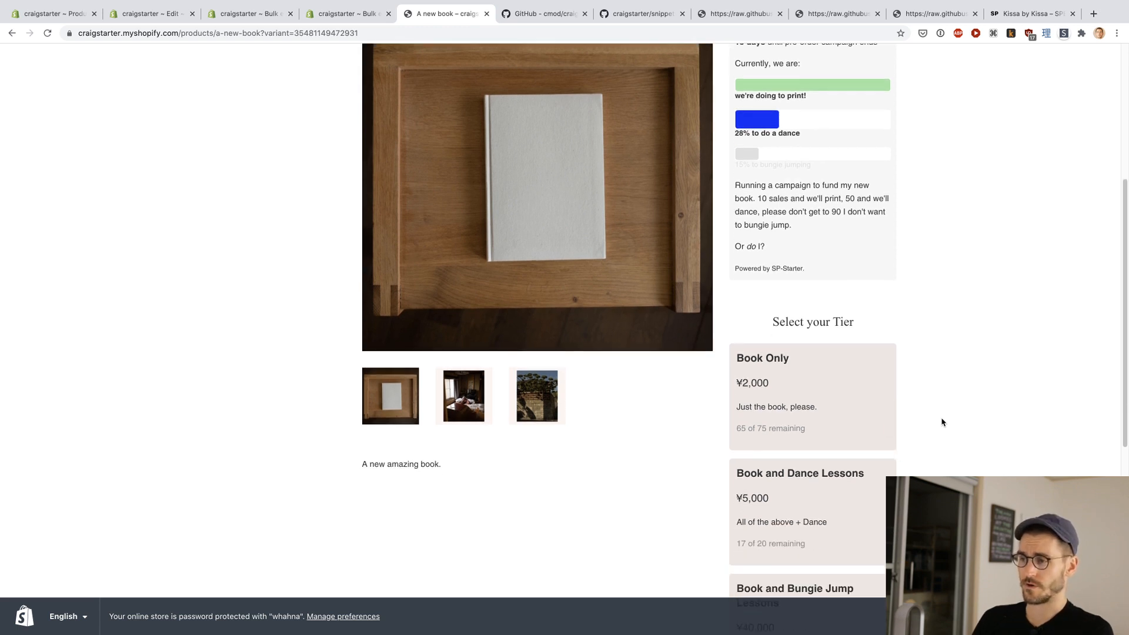
{"action": "scroll", "coordinate": [941, 422], "scroll_direction": "up", "scroll_amount": 2}
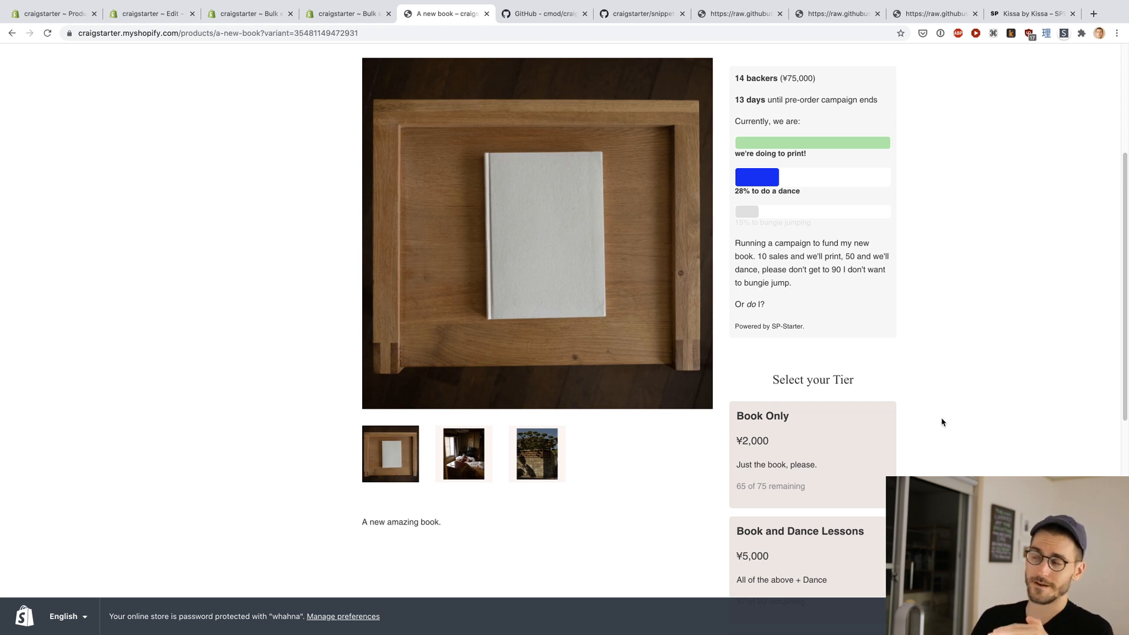
{"action": "scroll", "coordinate": [941, 422], "scroll_direction": "up", "scroll_amount": 8}
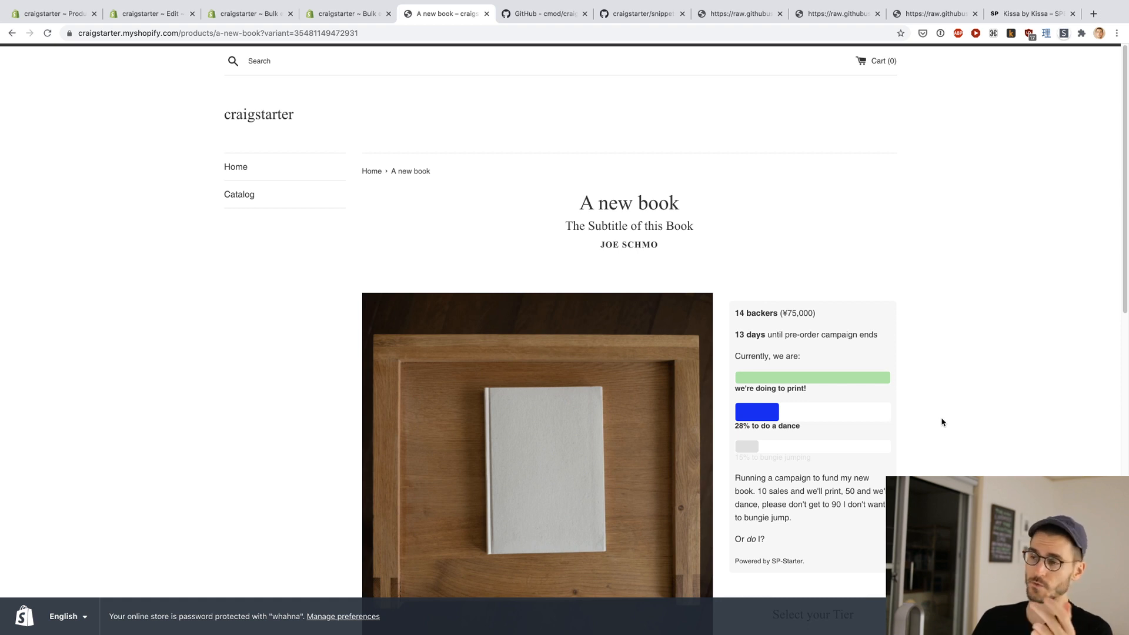
{"action": "scroll", "coordinate": [941, 422], "scroll_direction": "down", "scroll_amount": 3}
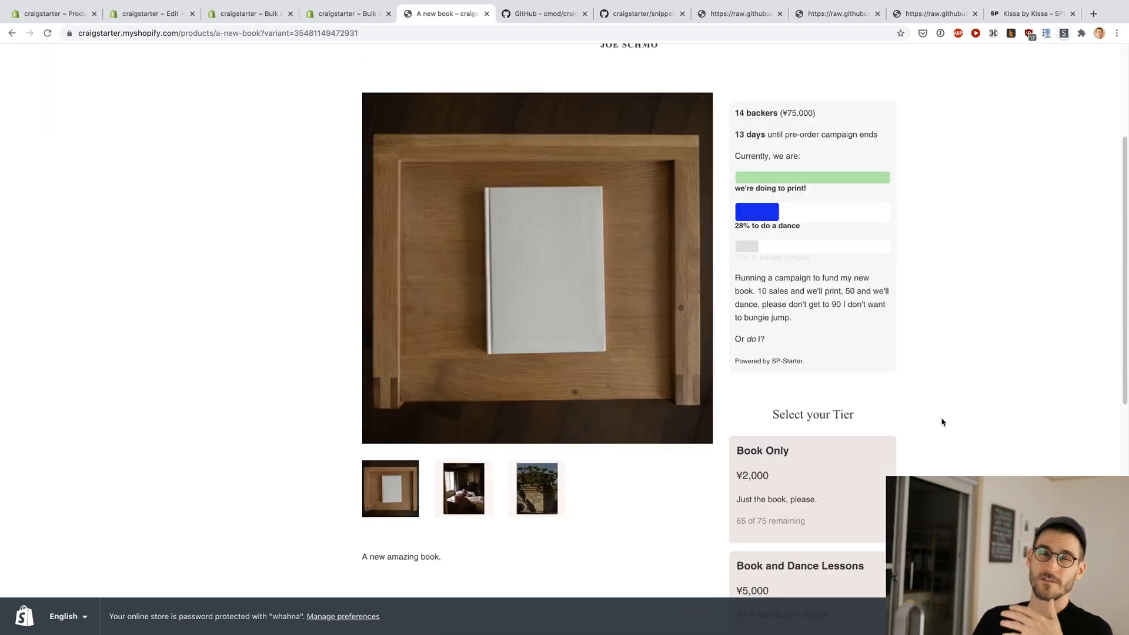
{"action": "scroll", "coordinate": [941, 422], "scroll_direction": "up", "scroll_amount": 1}
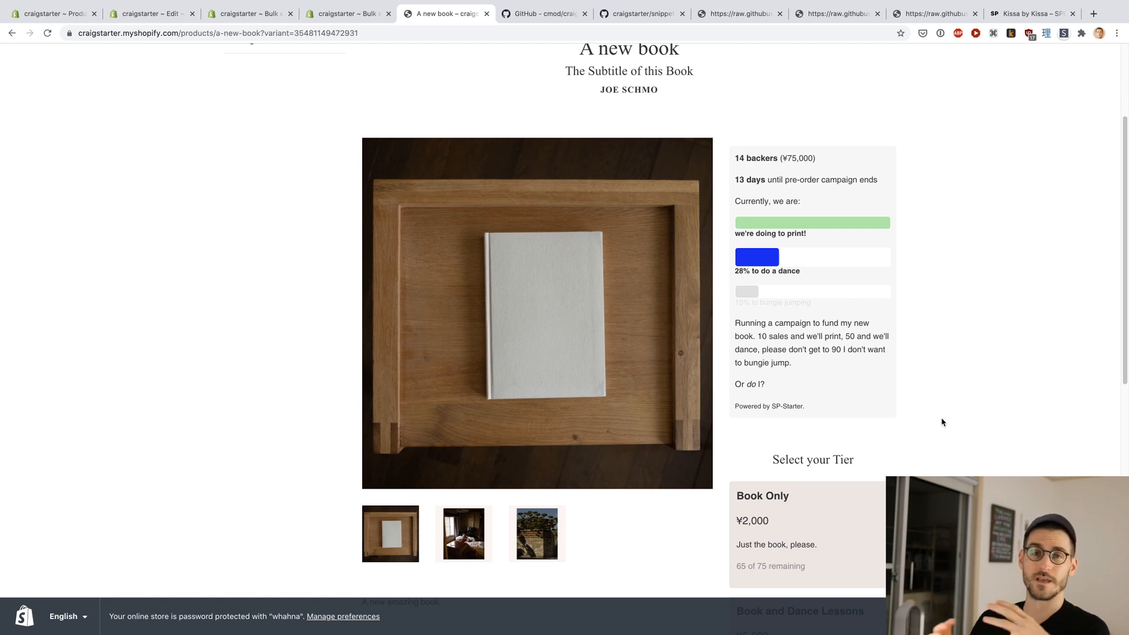
{"action": "scroll", "coordinate": [941, 422], "scroll_direction": "up", "scroll_amount": 3}
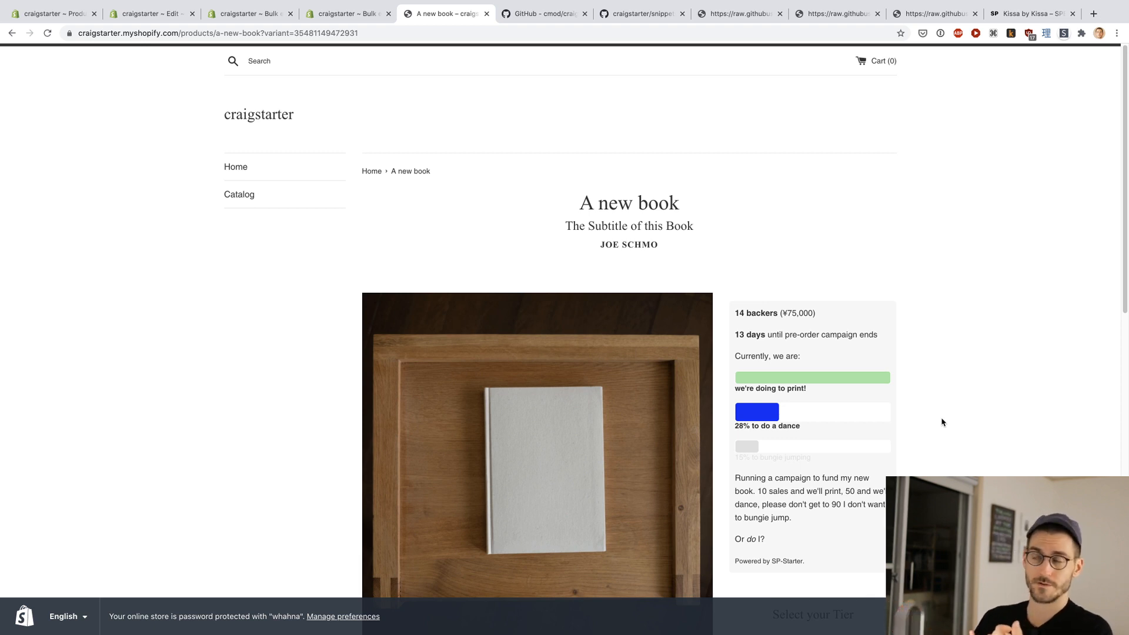
Step: Select the Book and Dance Lessons tier on the storefront and check its card against the Style selector and campaign box
{"action": "scroll", "coordinate": [941, 422], "scroll_direction": "down", "scroll_amount": 5}
{"action": "scroll", "coordinate": [928, 421], "scroll_direction": "down", "scroll_amount": 2}
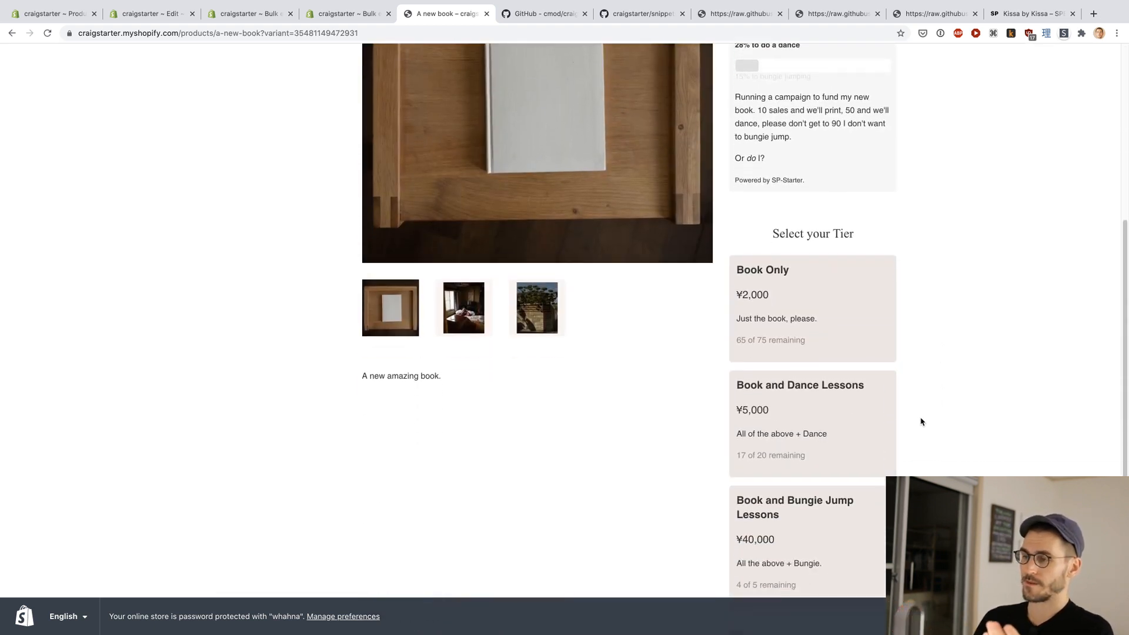
{"action": "left_click", "coordinate": [861, 416]}
{"action": "scroll", "coordinate": [958, 405], "scroll_direction": "down", "scroll_amount": 1}
{"action": "scroll", "coordinate": [960, 407], "scroll_direction": "up", "scroll_amount": 2}
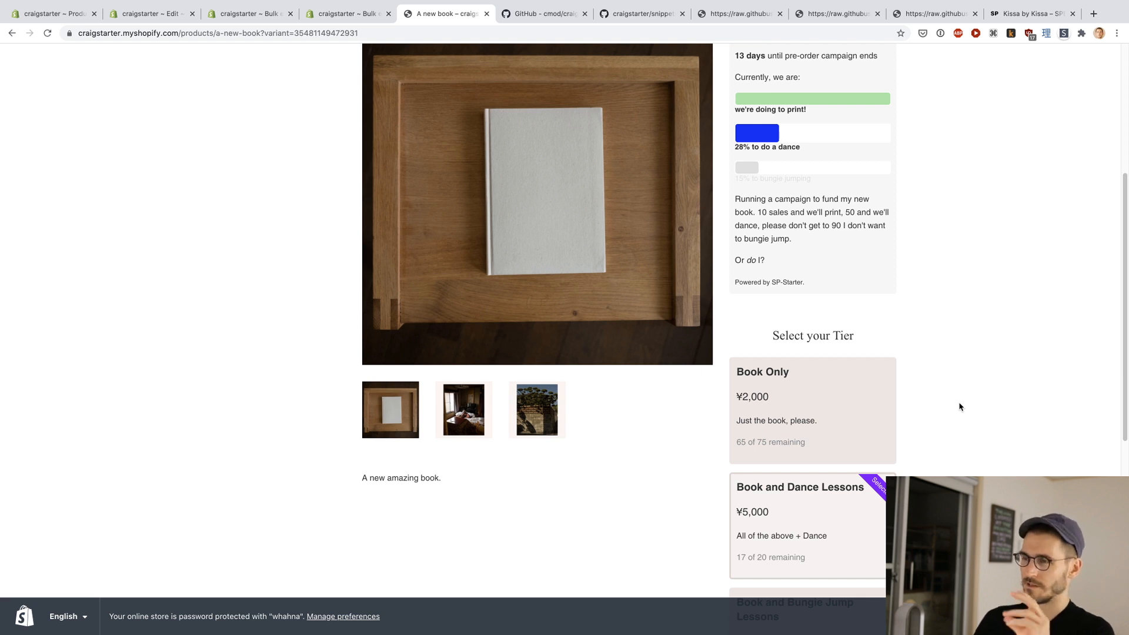
{"action": "scroll", "coordinate": [959, 407], "scroll_direction": "down", "scroll_amount": 6}
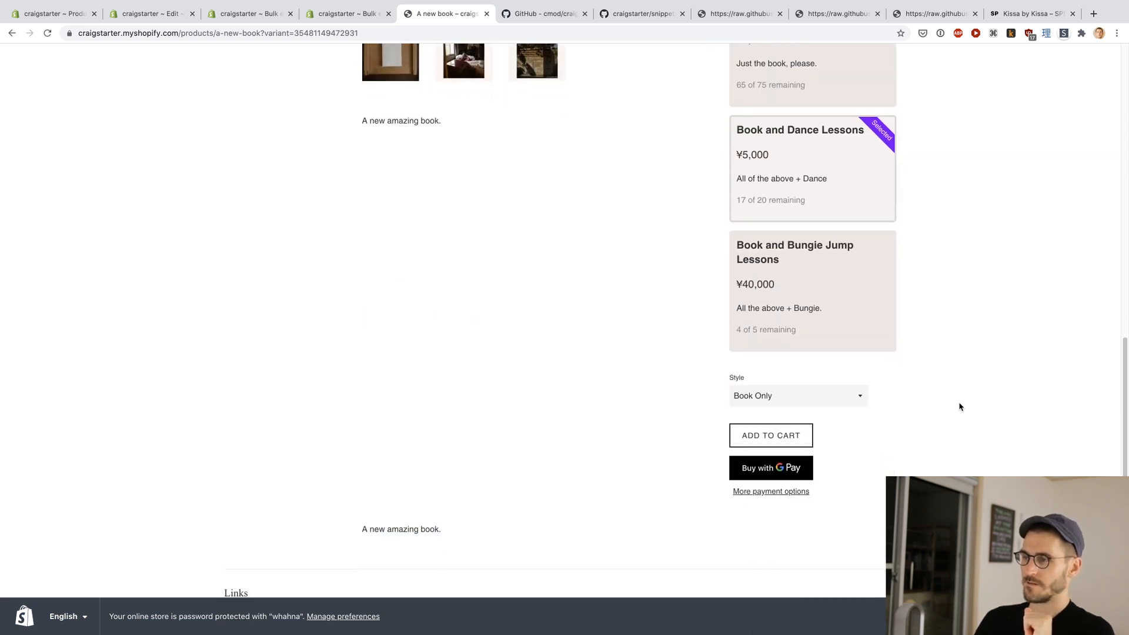
{"action": "scroll", "coordinate": [959, 407], "scroll_direction": "up", "scroll_amount": 10}
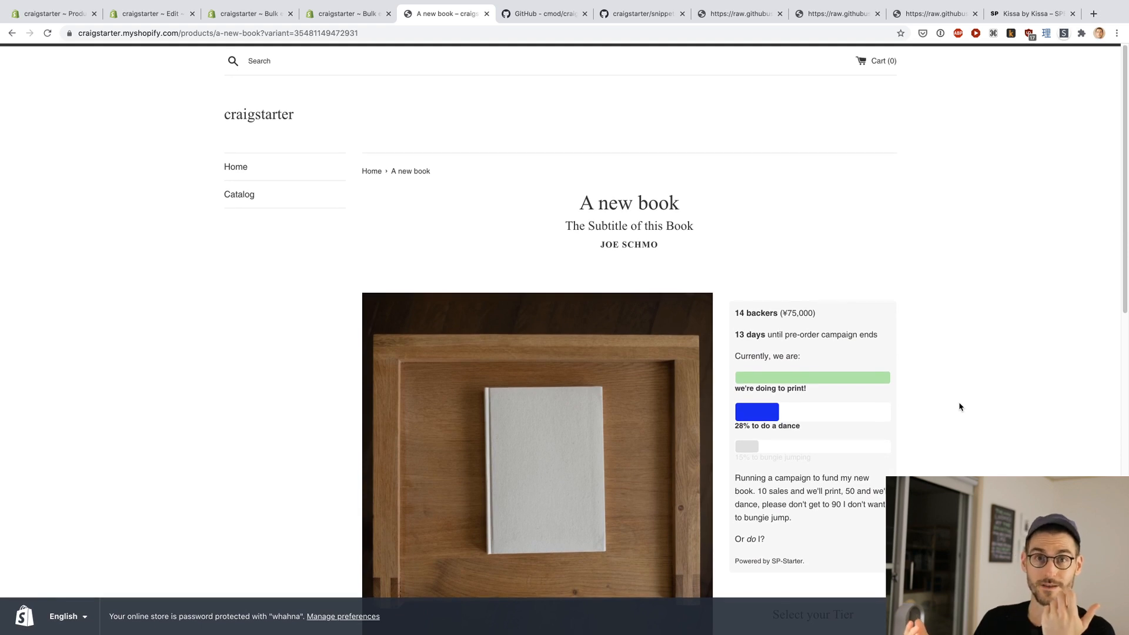